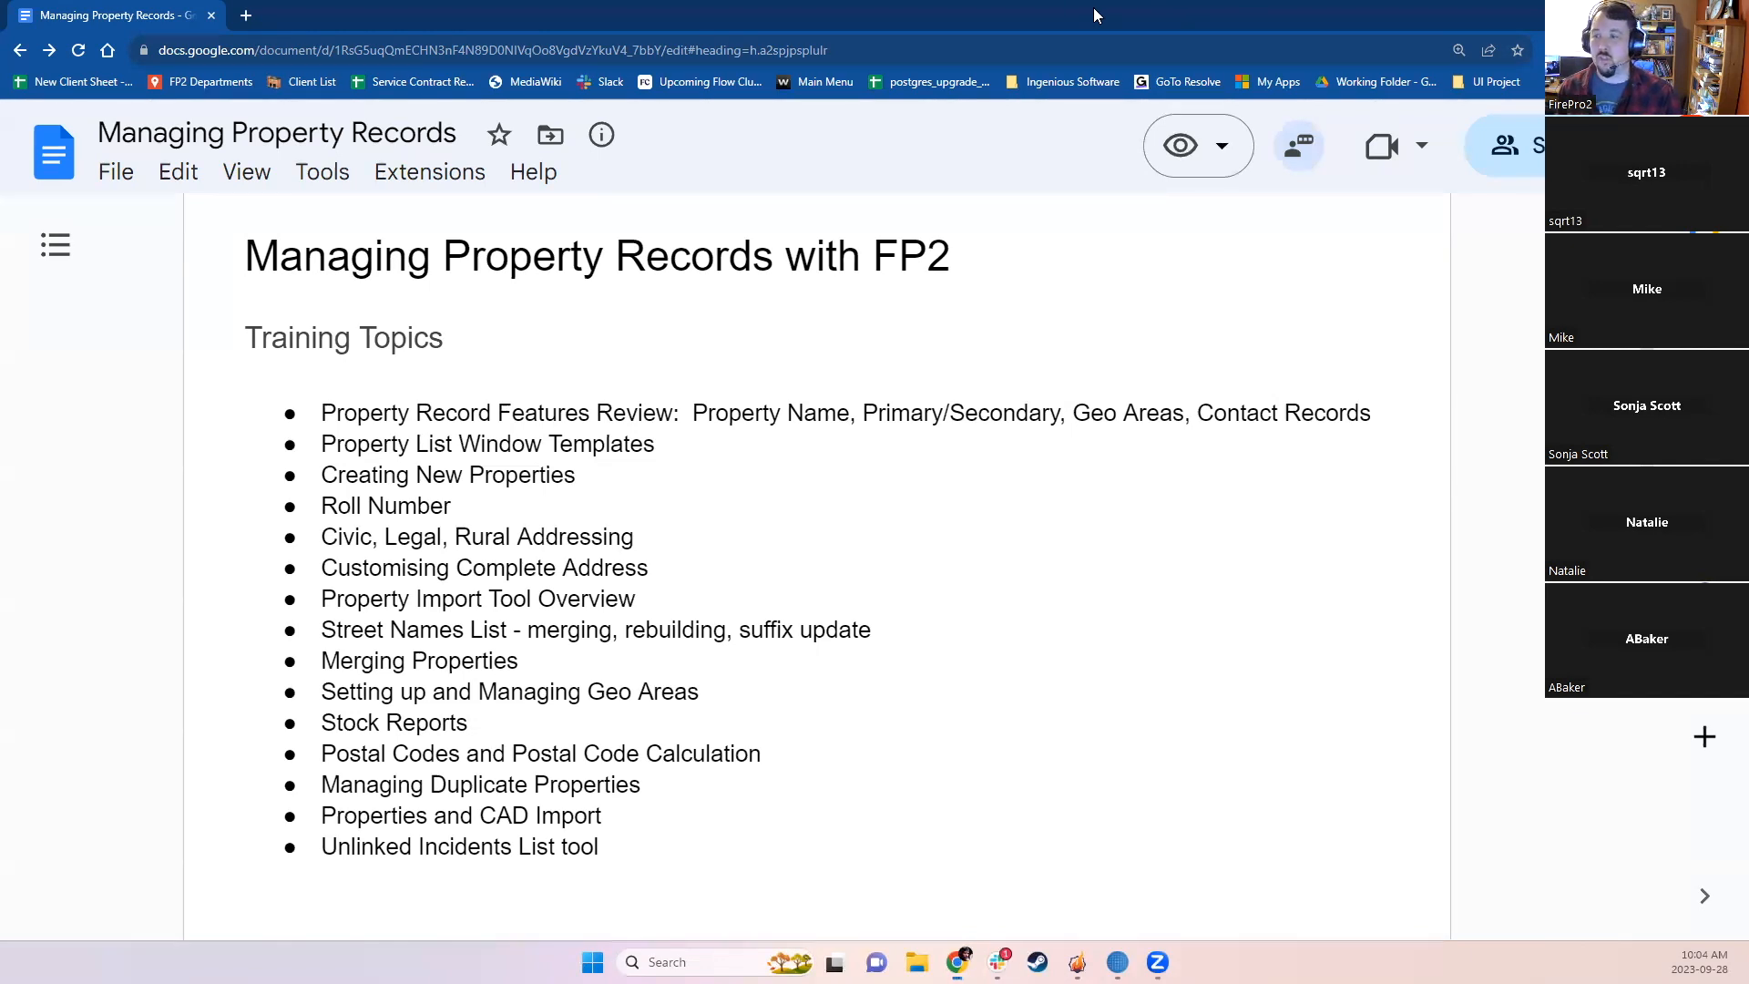
Step: Switch to FP2, reopen the Properties list and search for all active properties
left_click_drag(1093, 7, 1094, 0)
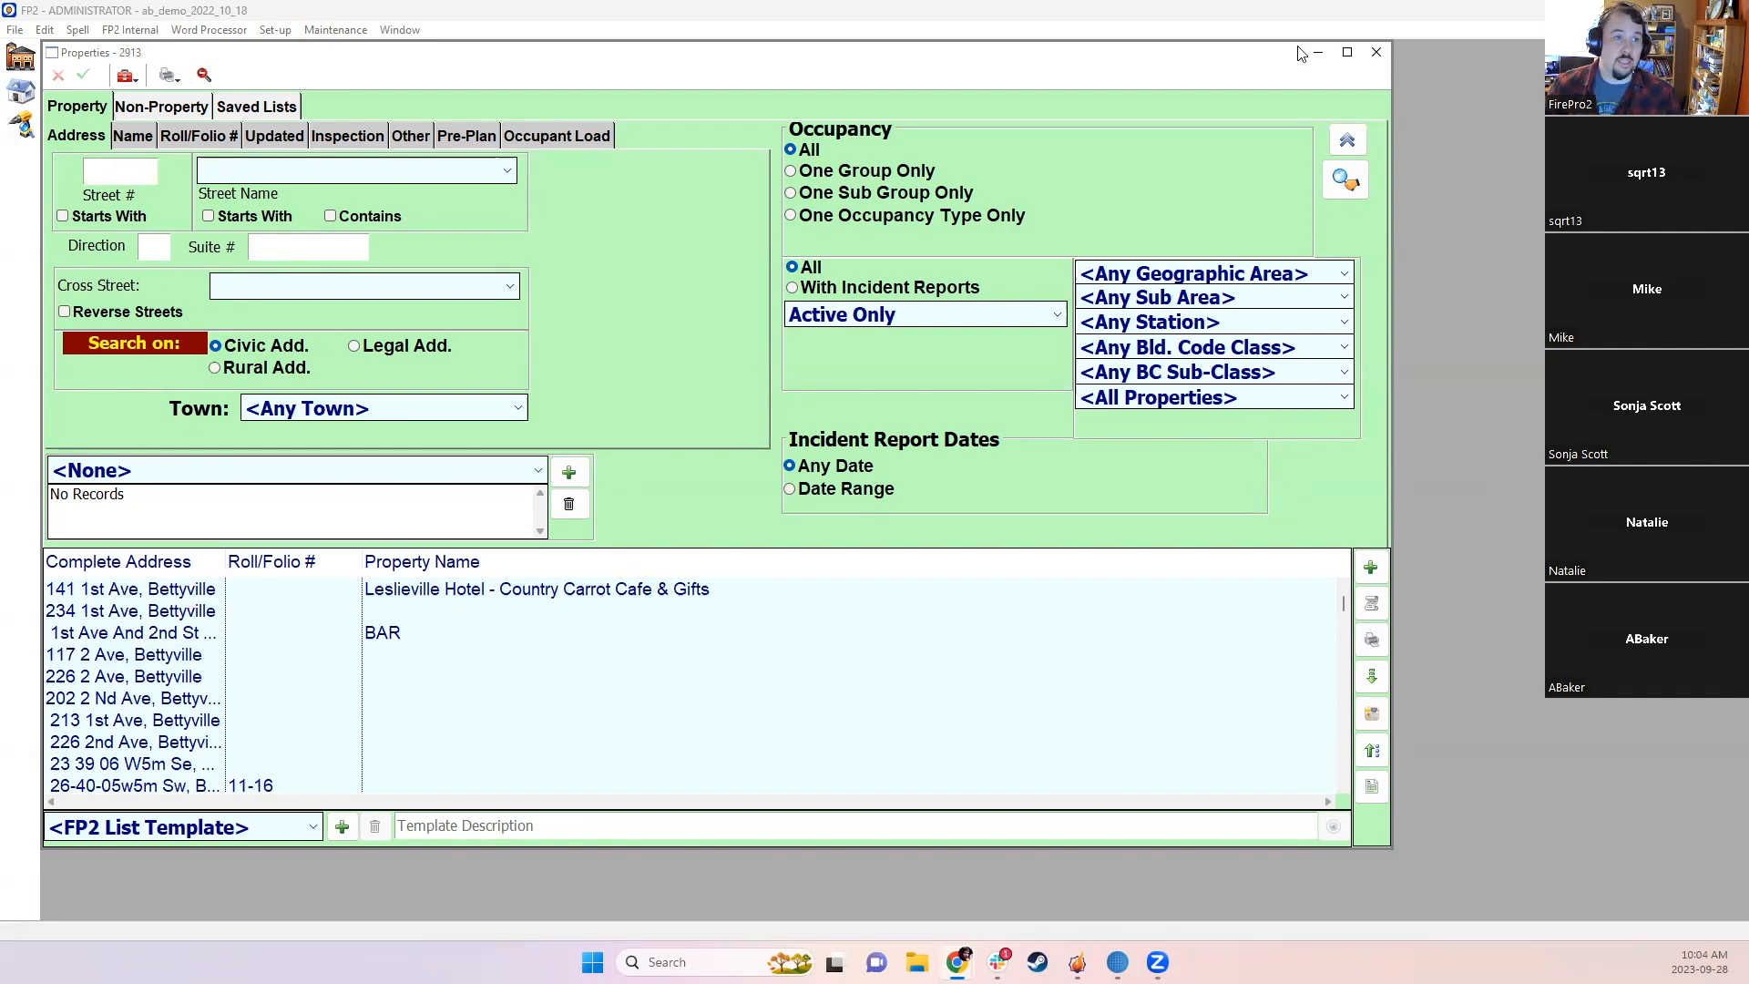
left_click(59, 75)
left_click(21, 91)
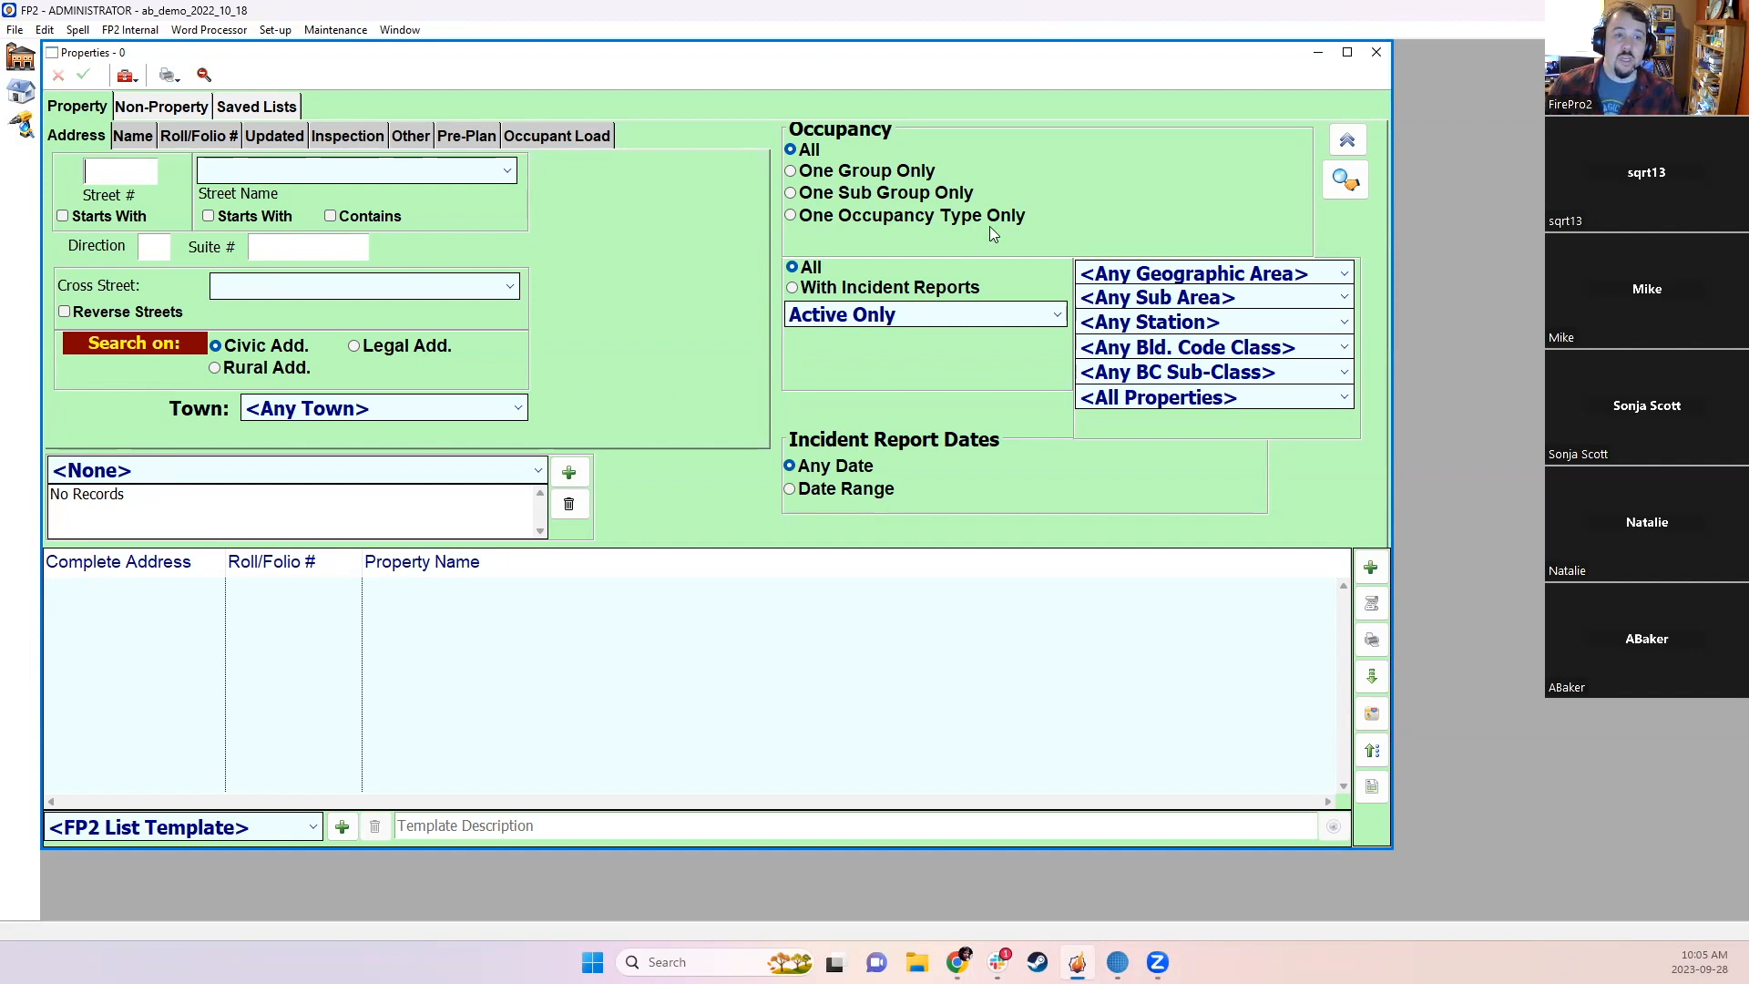
left_click(1346, 182)
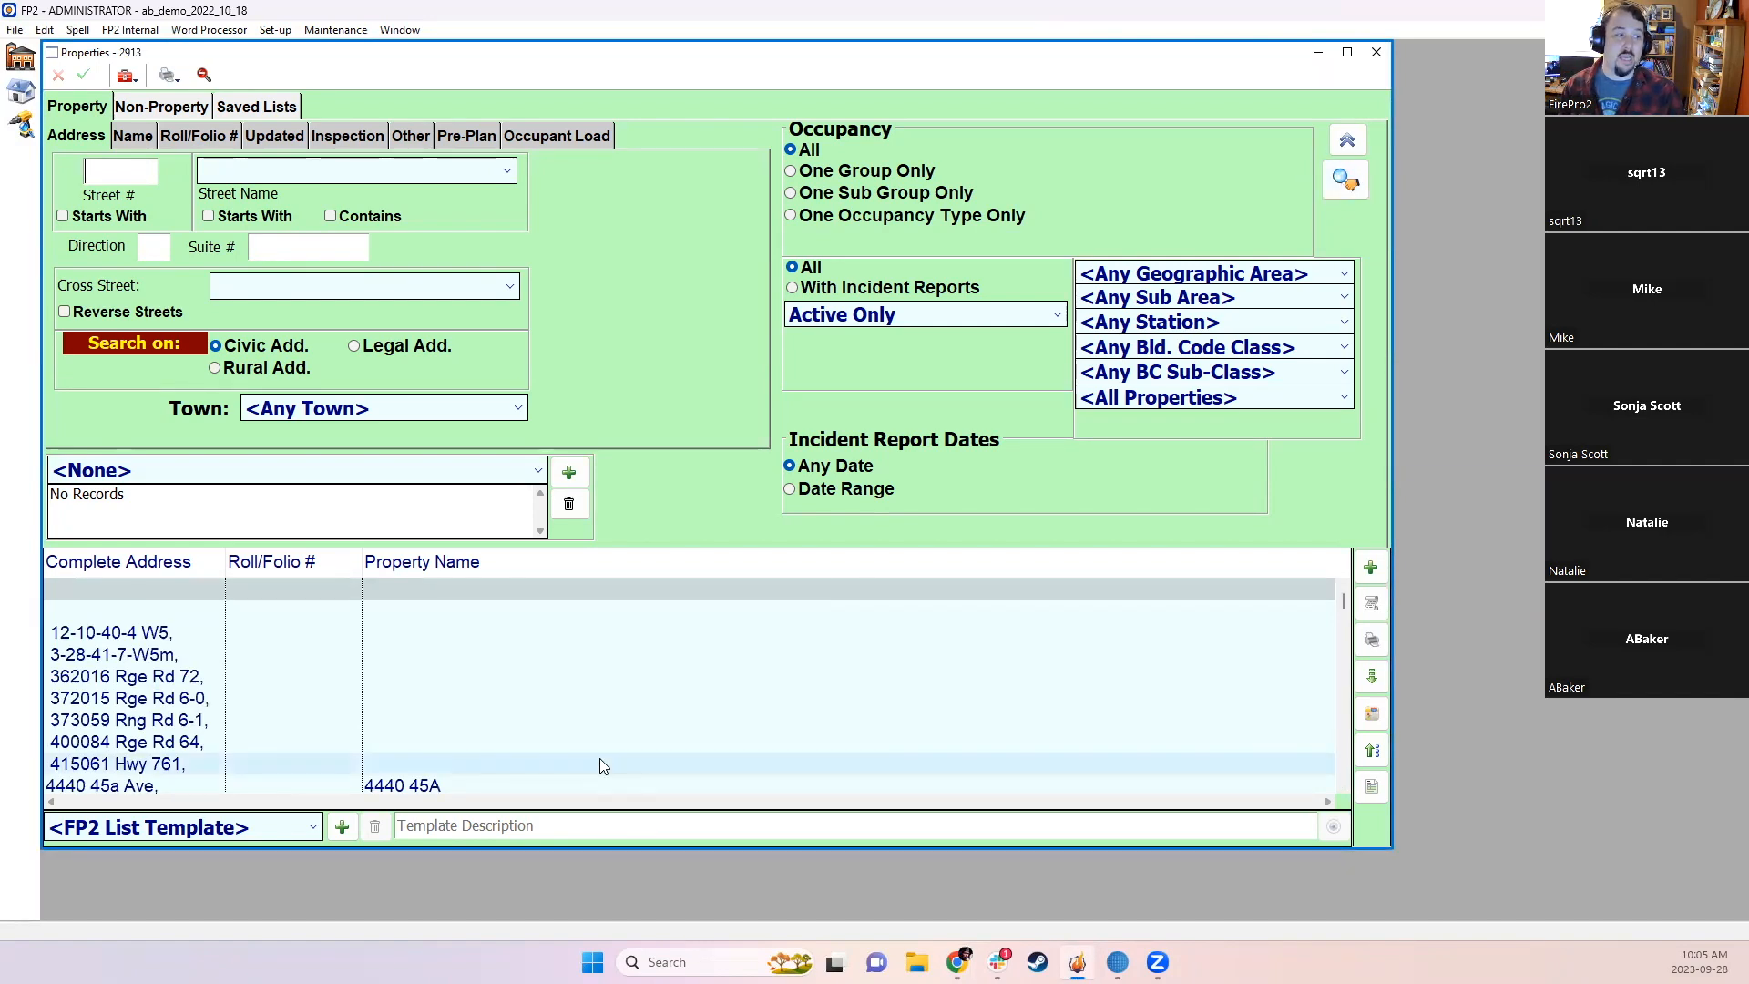
Step: Widen the Complete Address column in the property list so longer addresses fit
scroll(574, 642, "down", 5)
scroll(570, 647, "down", 8)
scroll(568, 649, "up", 12)
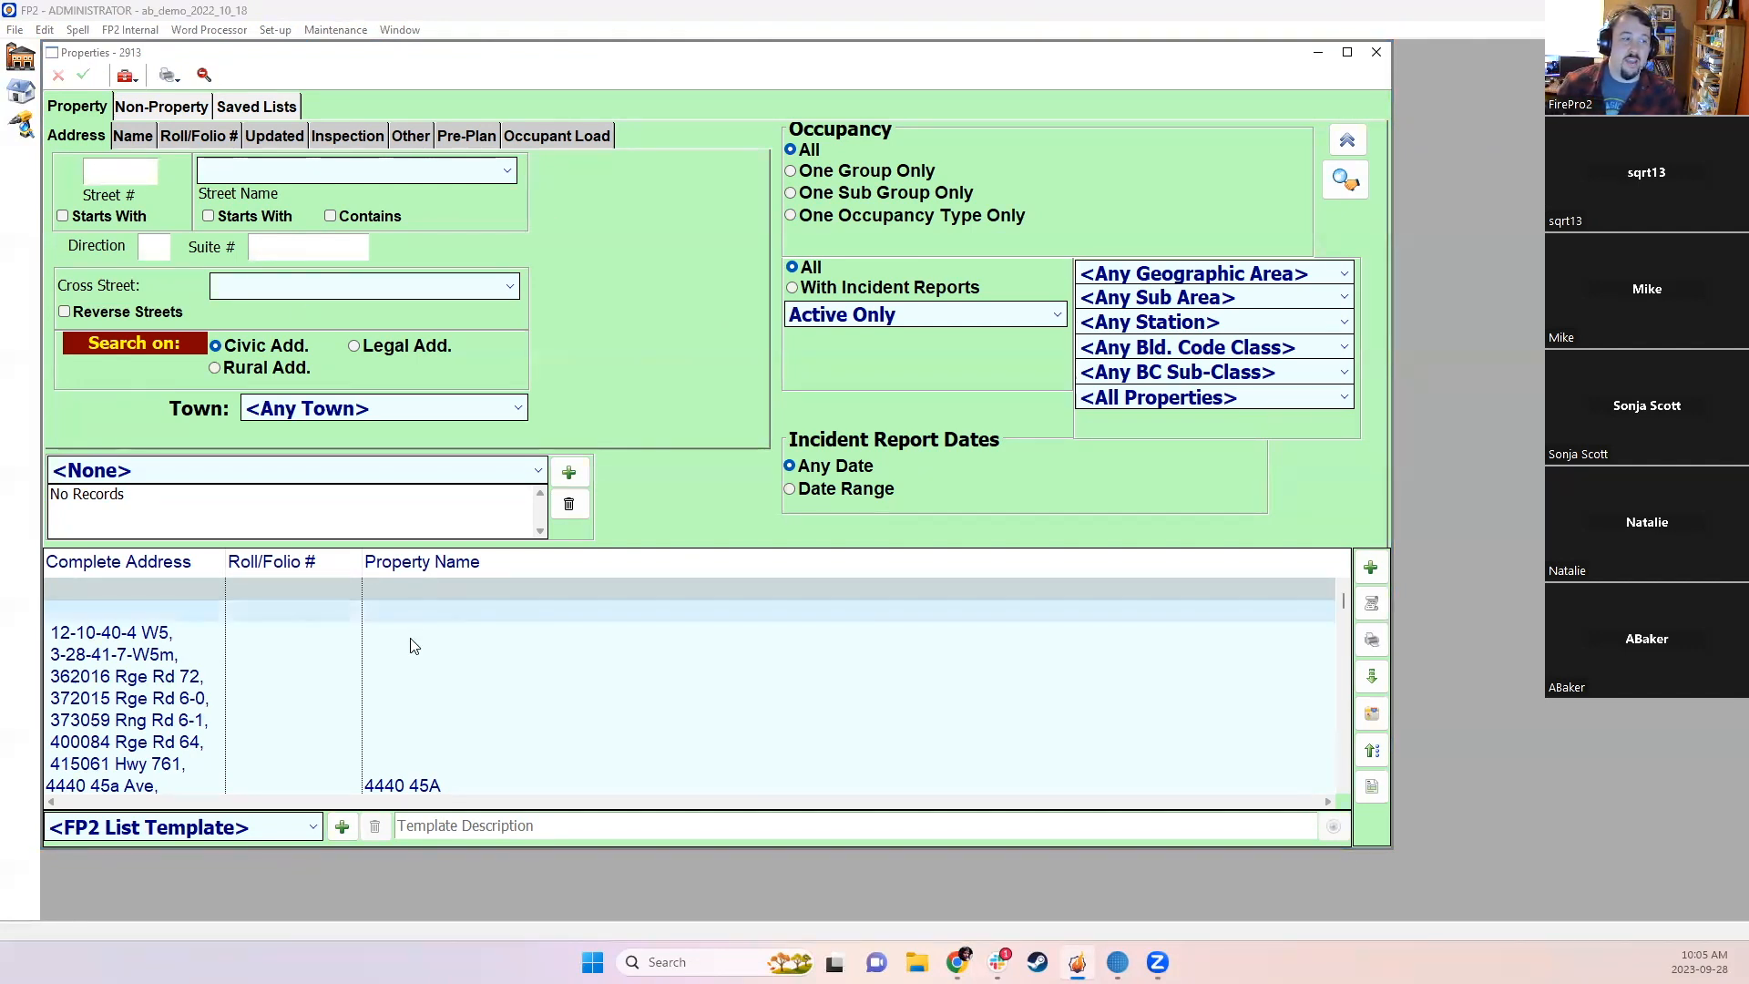
scroll(391, 656, "down", 7)
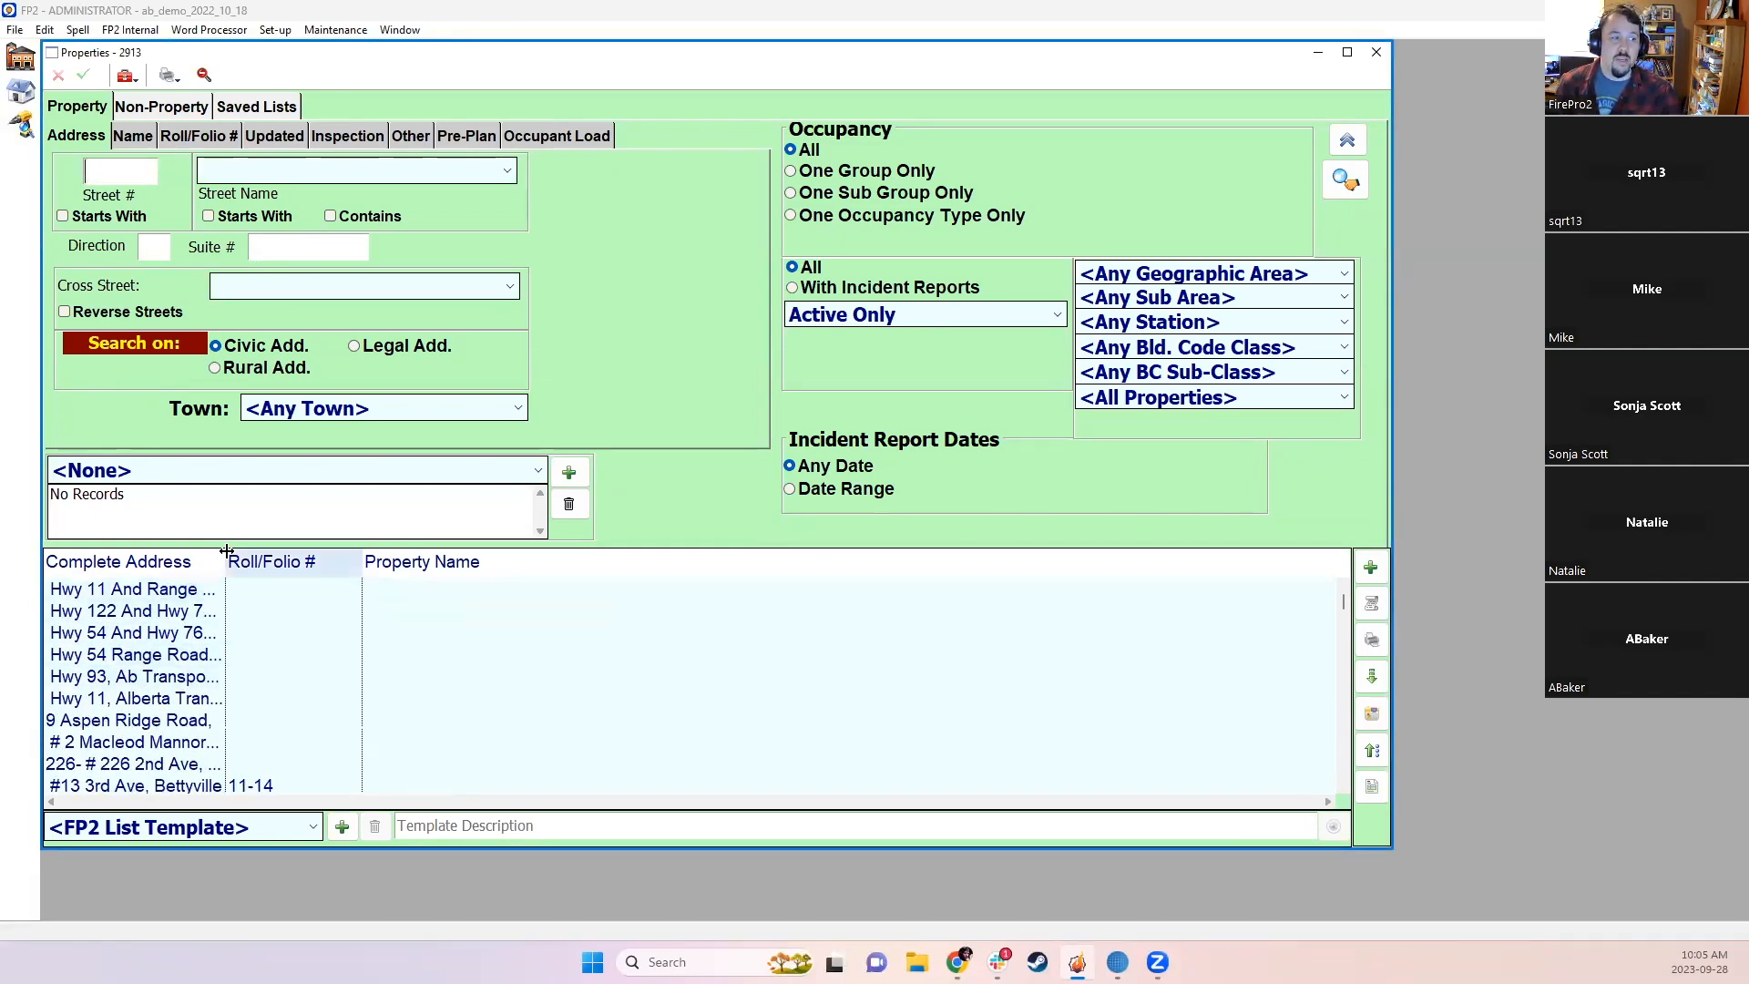
left_click_drag(226, 551, 270, 551)
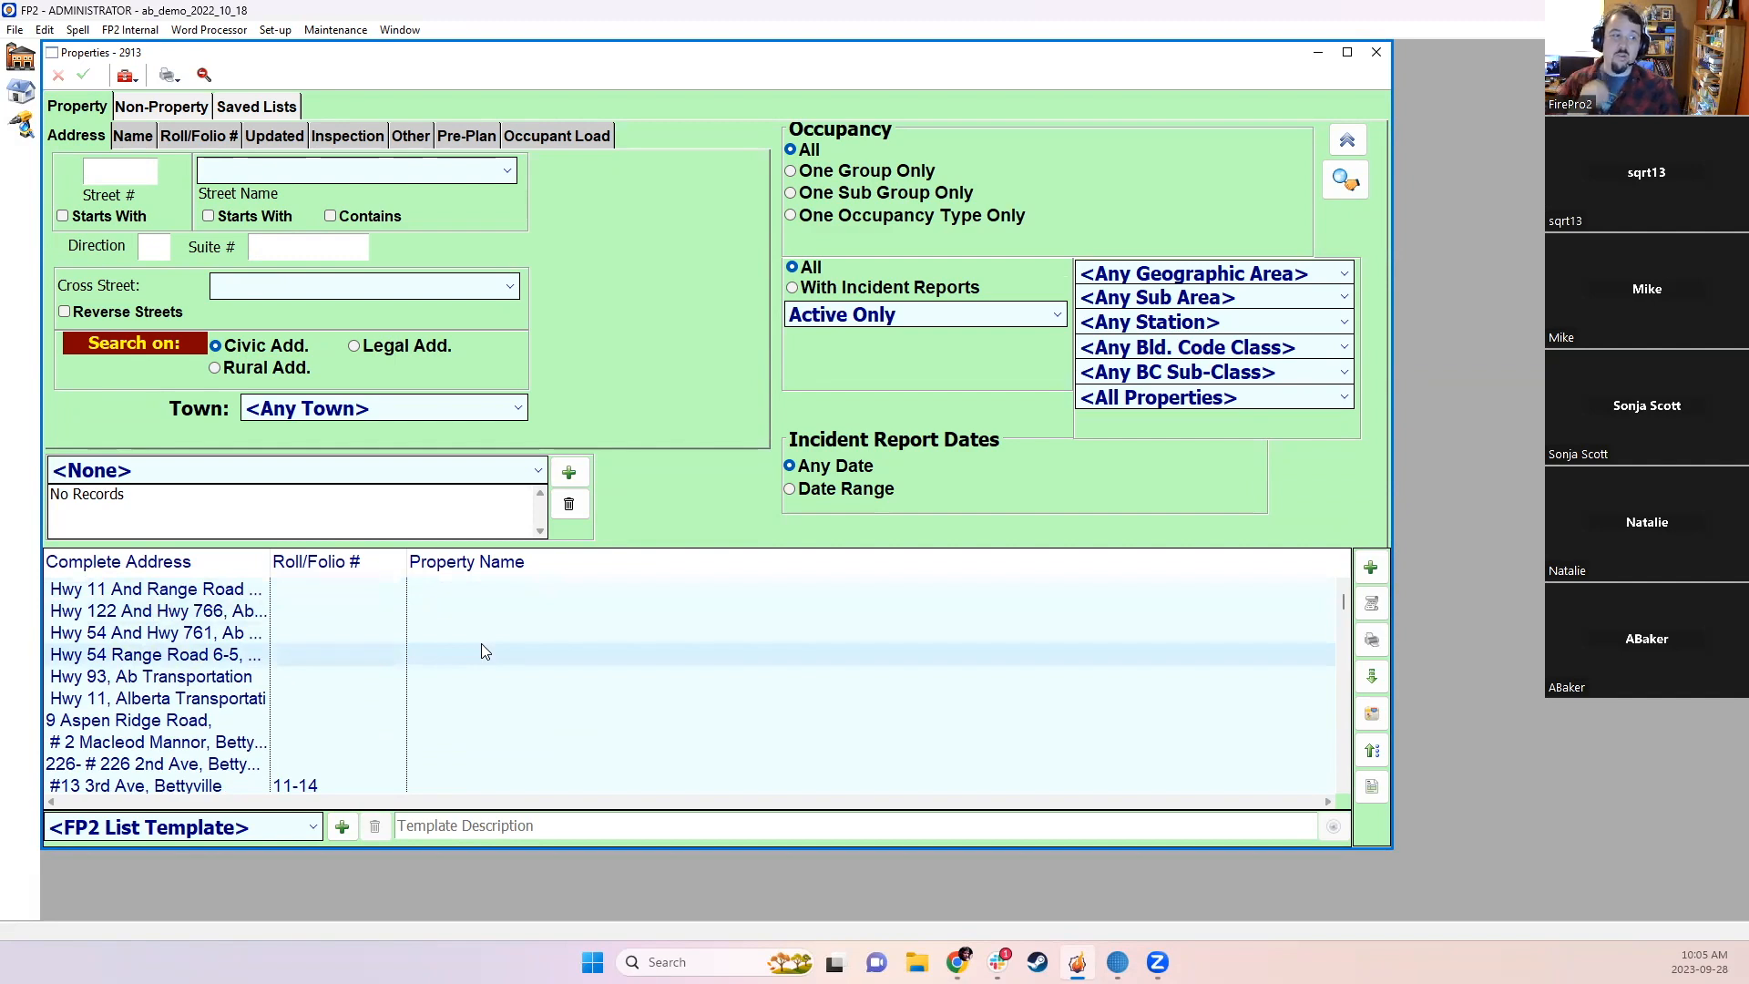
Step: Add the Updated Date column to the property list and widen the Property Name column
scroll(481, 645, "down", 2)
scroll(484, 645, "down", 2)
scroll(486, 643, "down", 5)
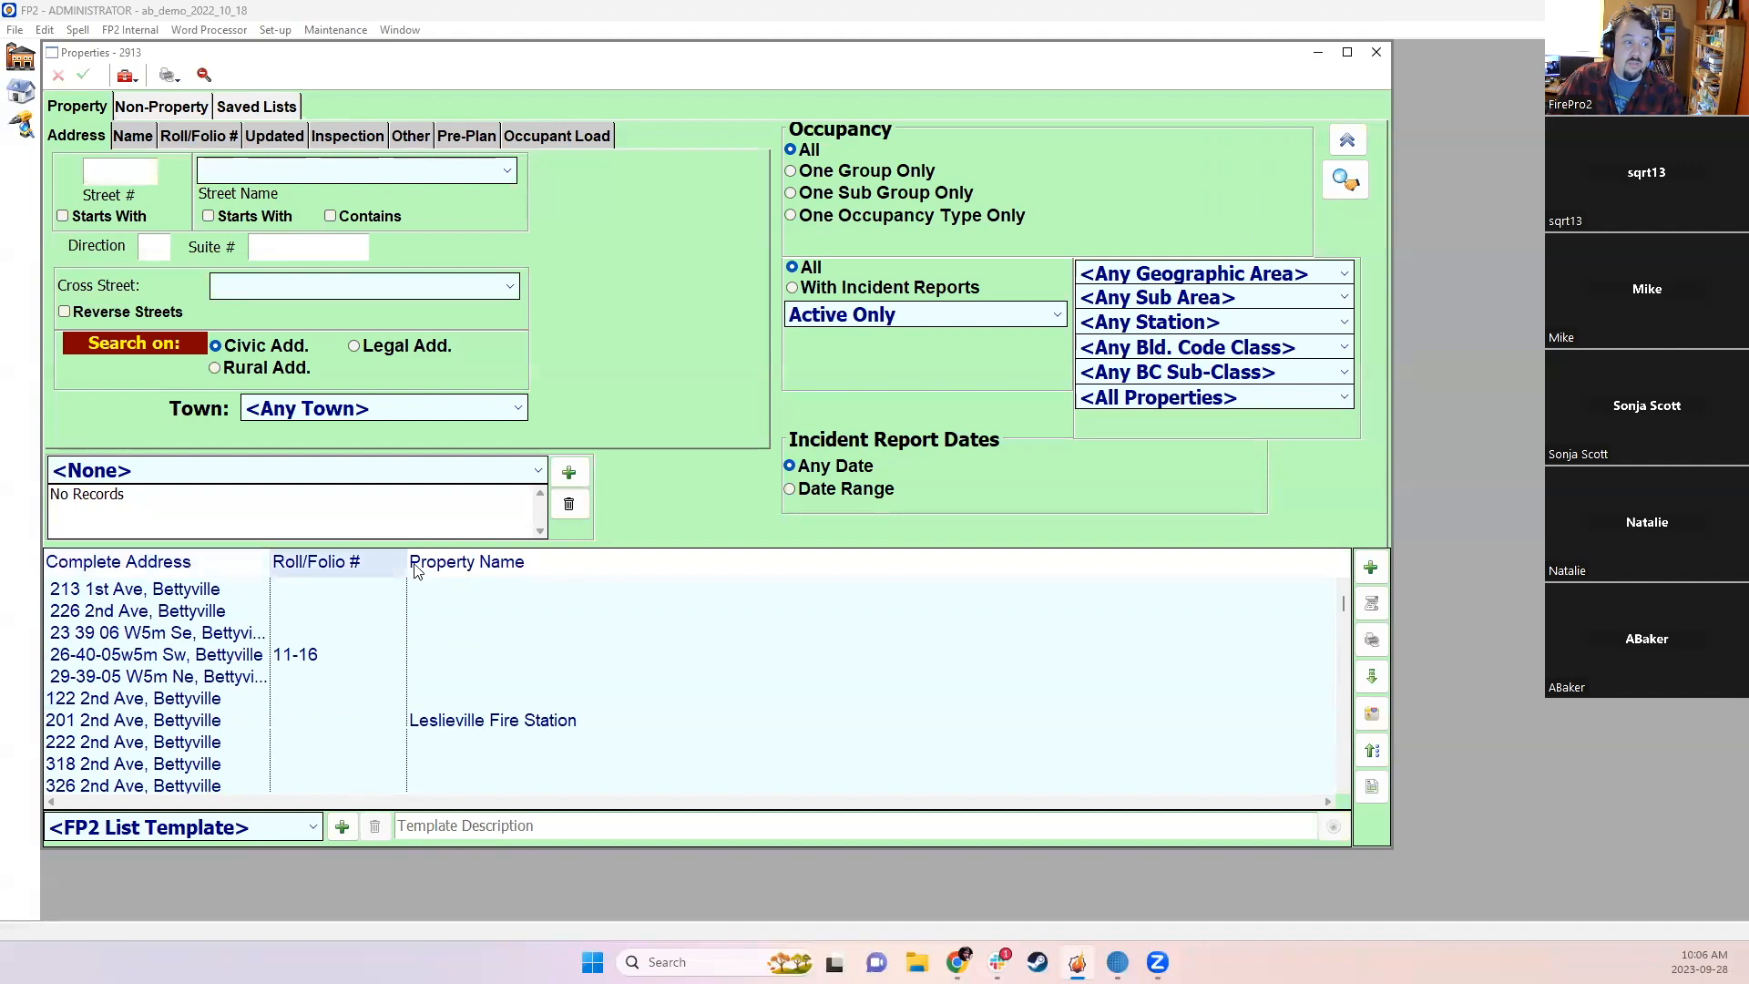
right_click(835, 566)
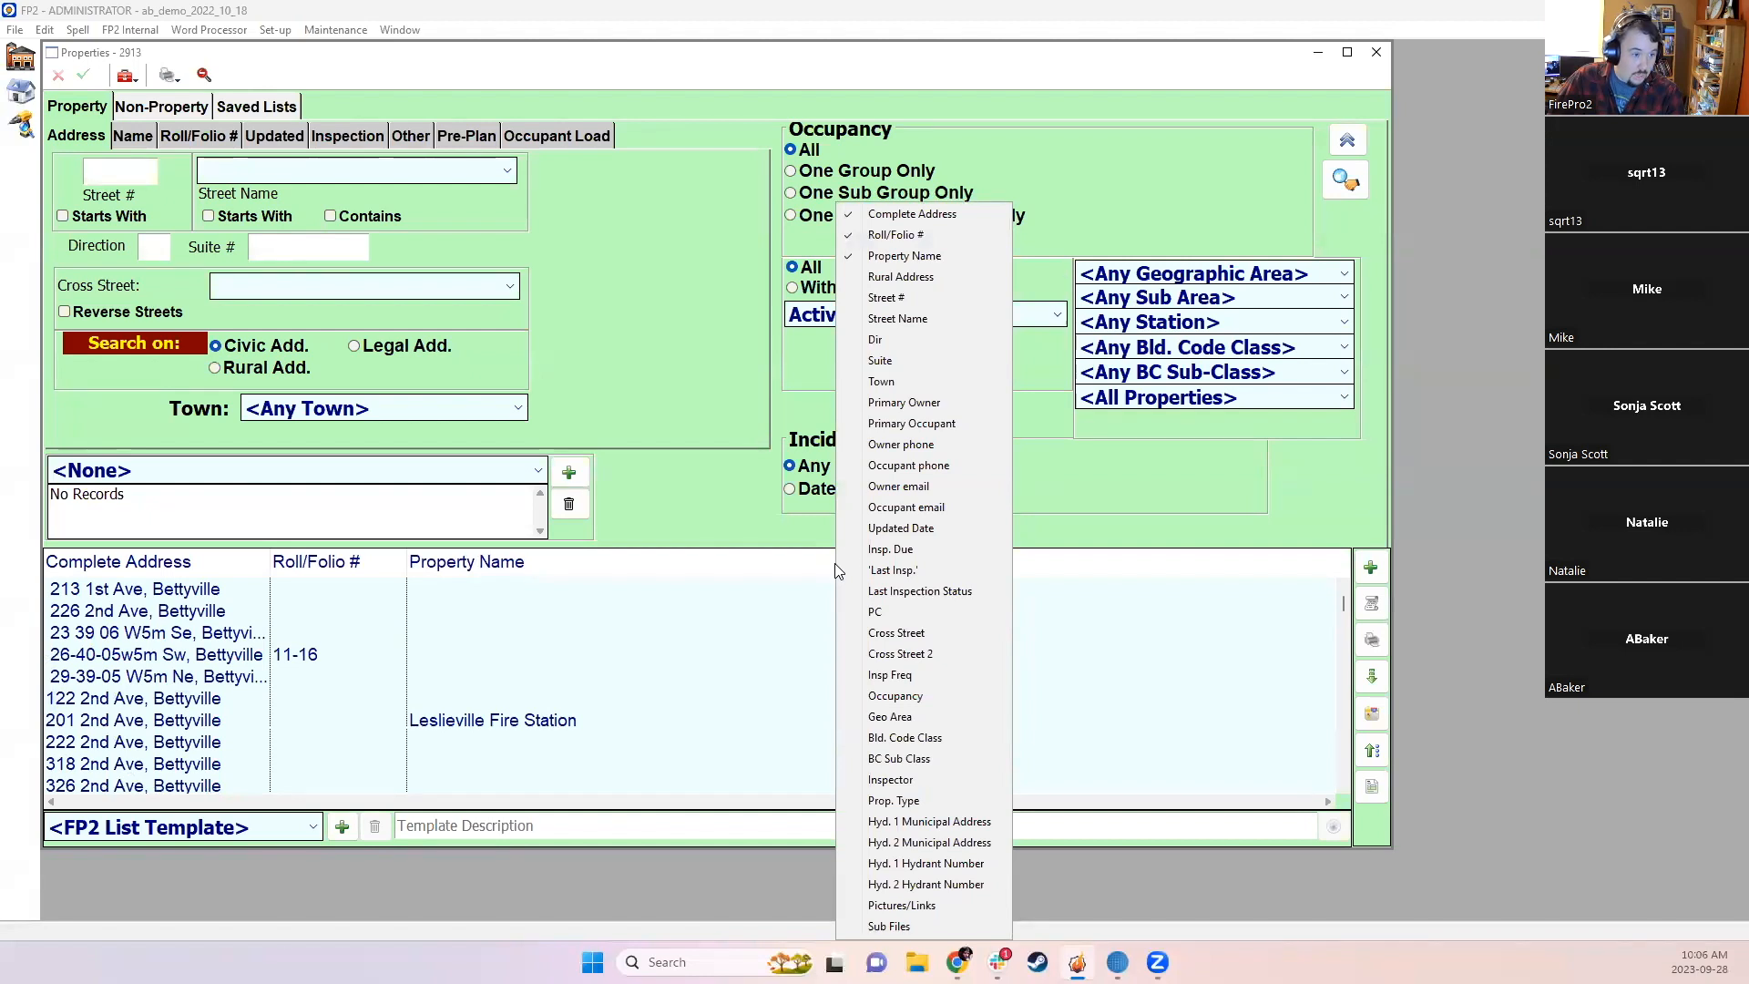
left_click(877, 534)
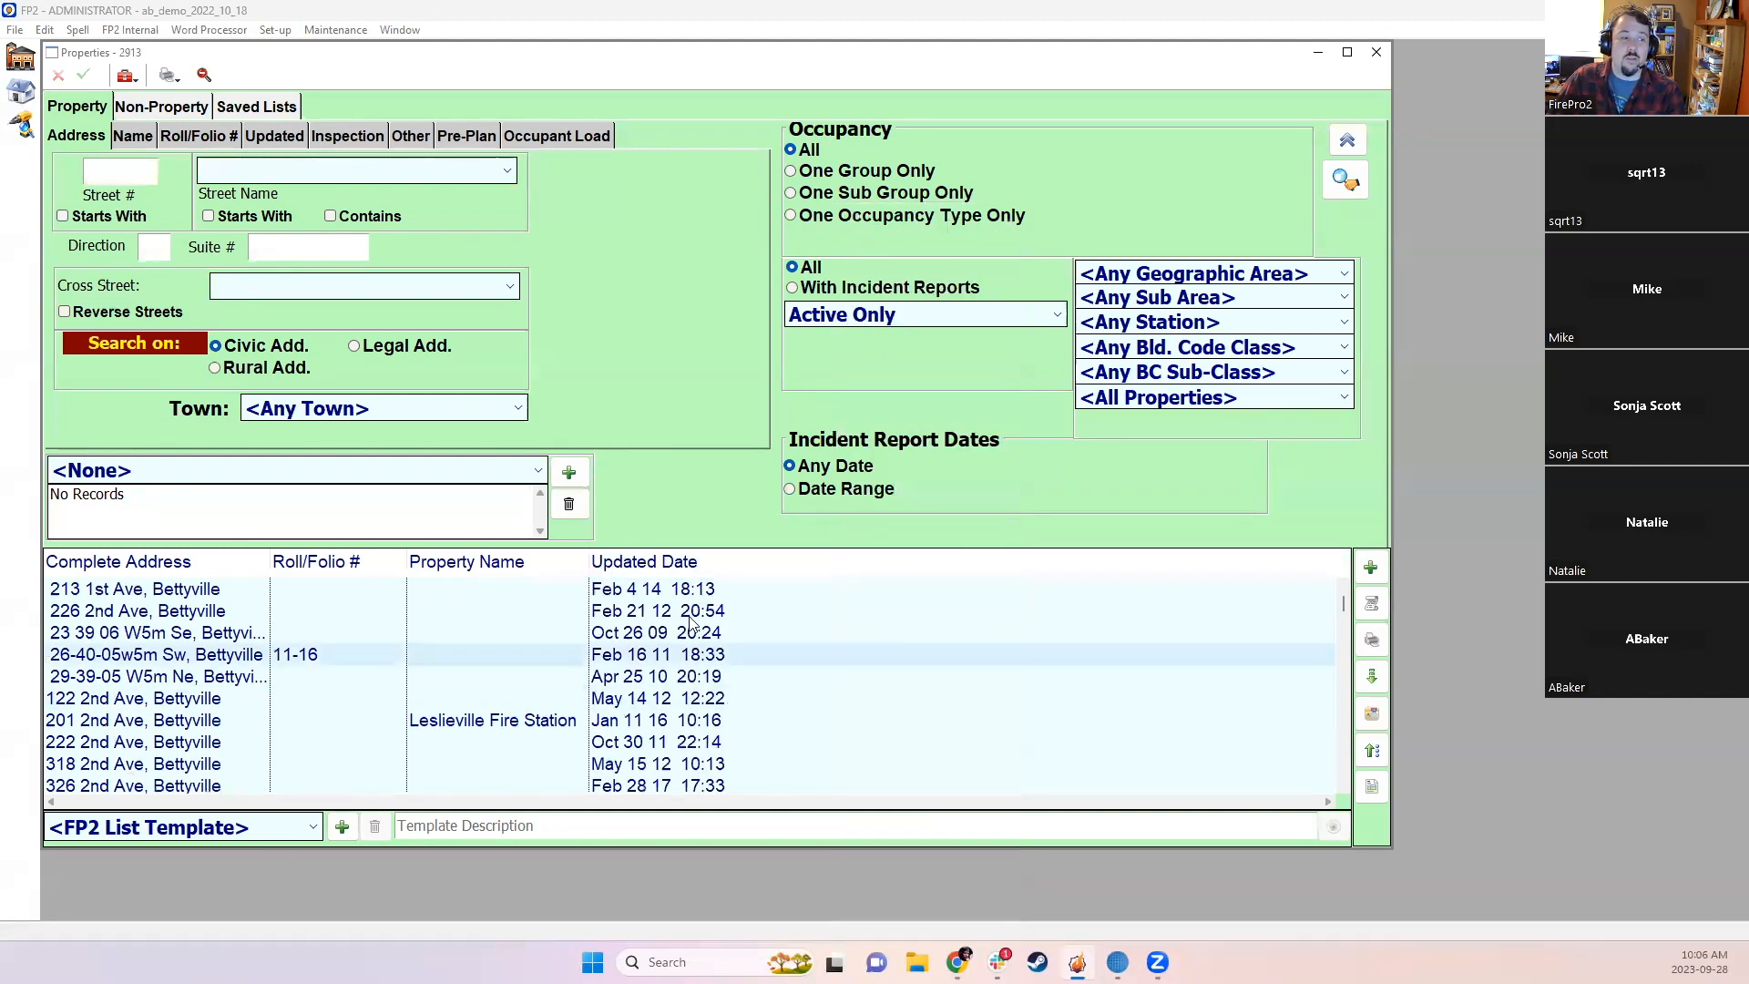
left_click_drag(590, 574, 756, 573)
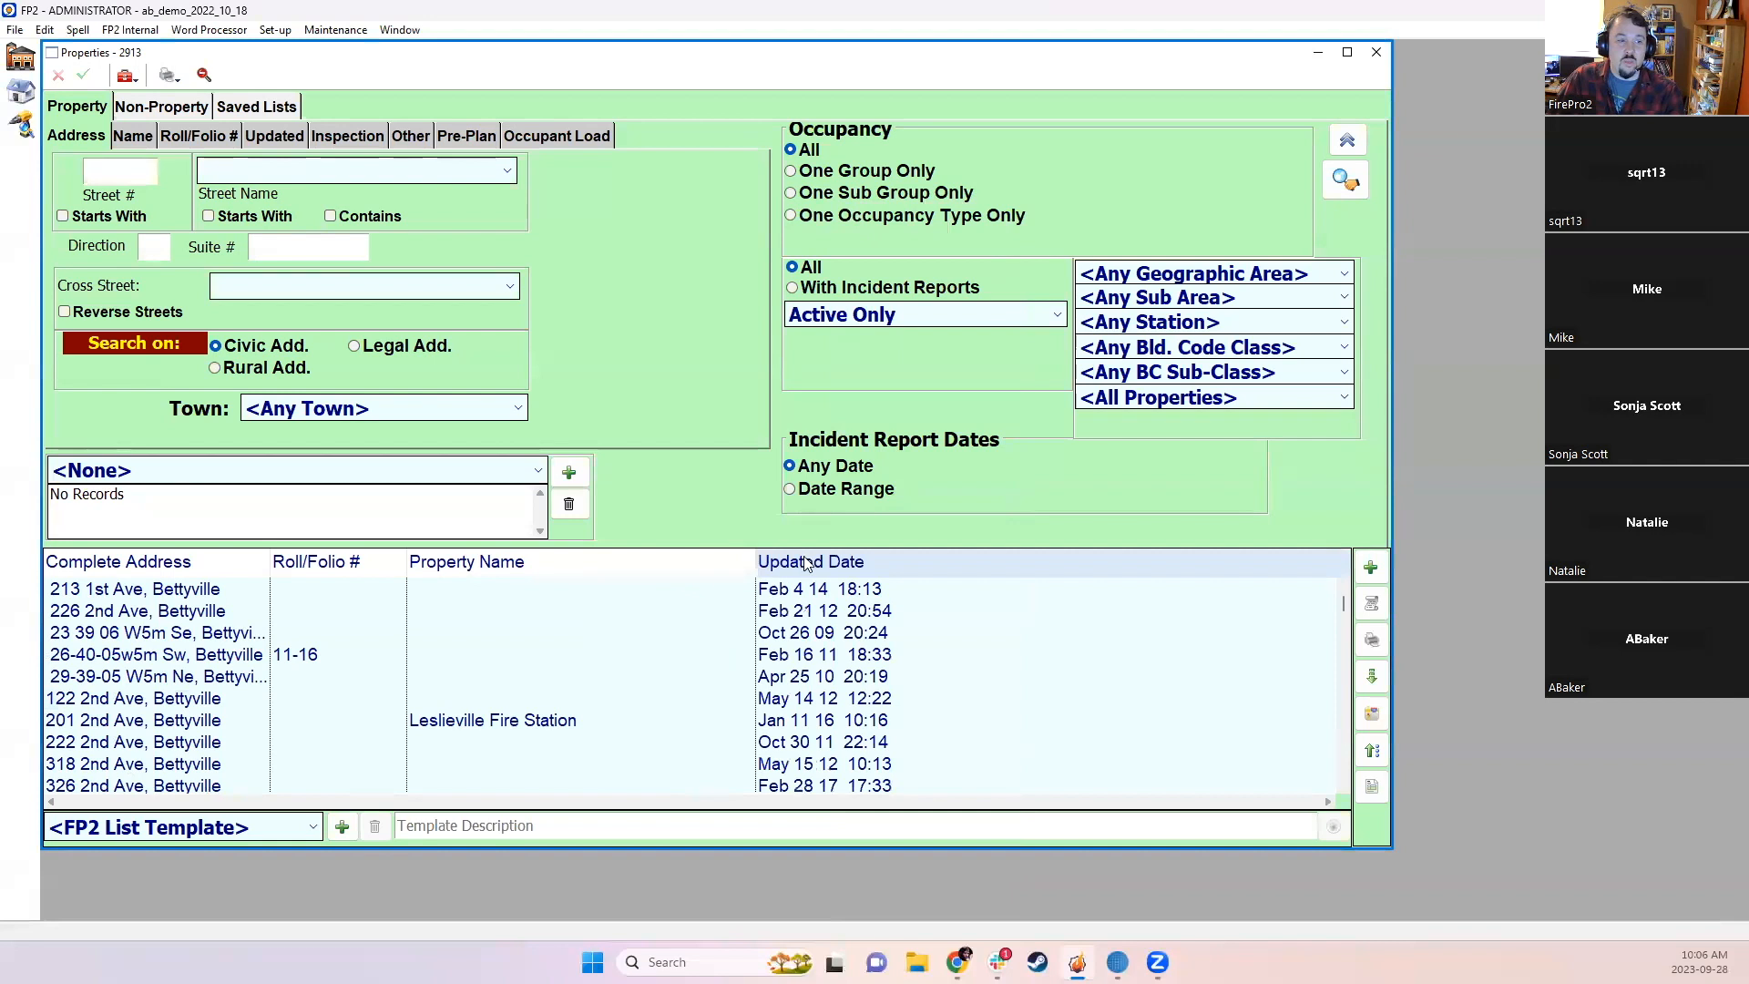
Step: Sort the property list by Updated Date, reviewing both directions and finishing with the oldest first
left_click(808, 563)
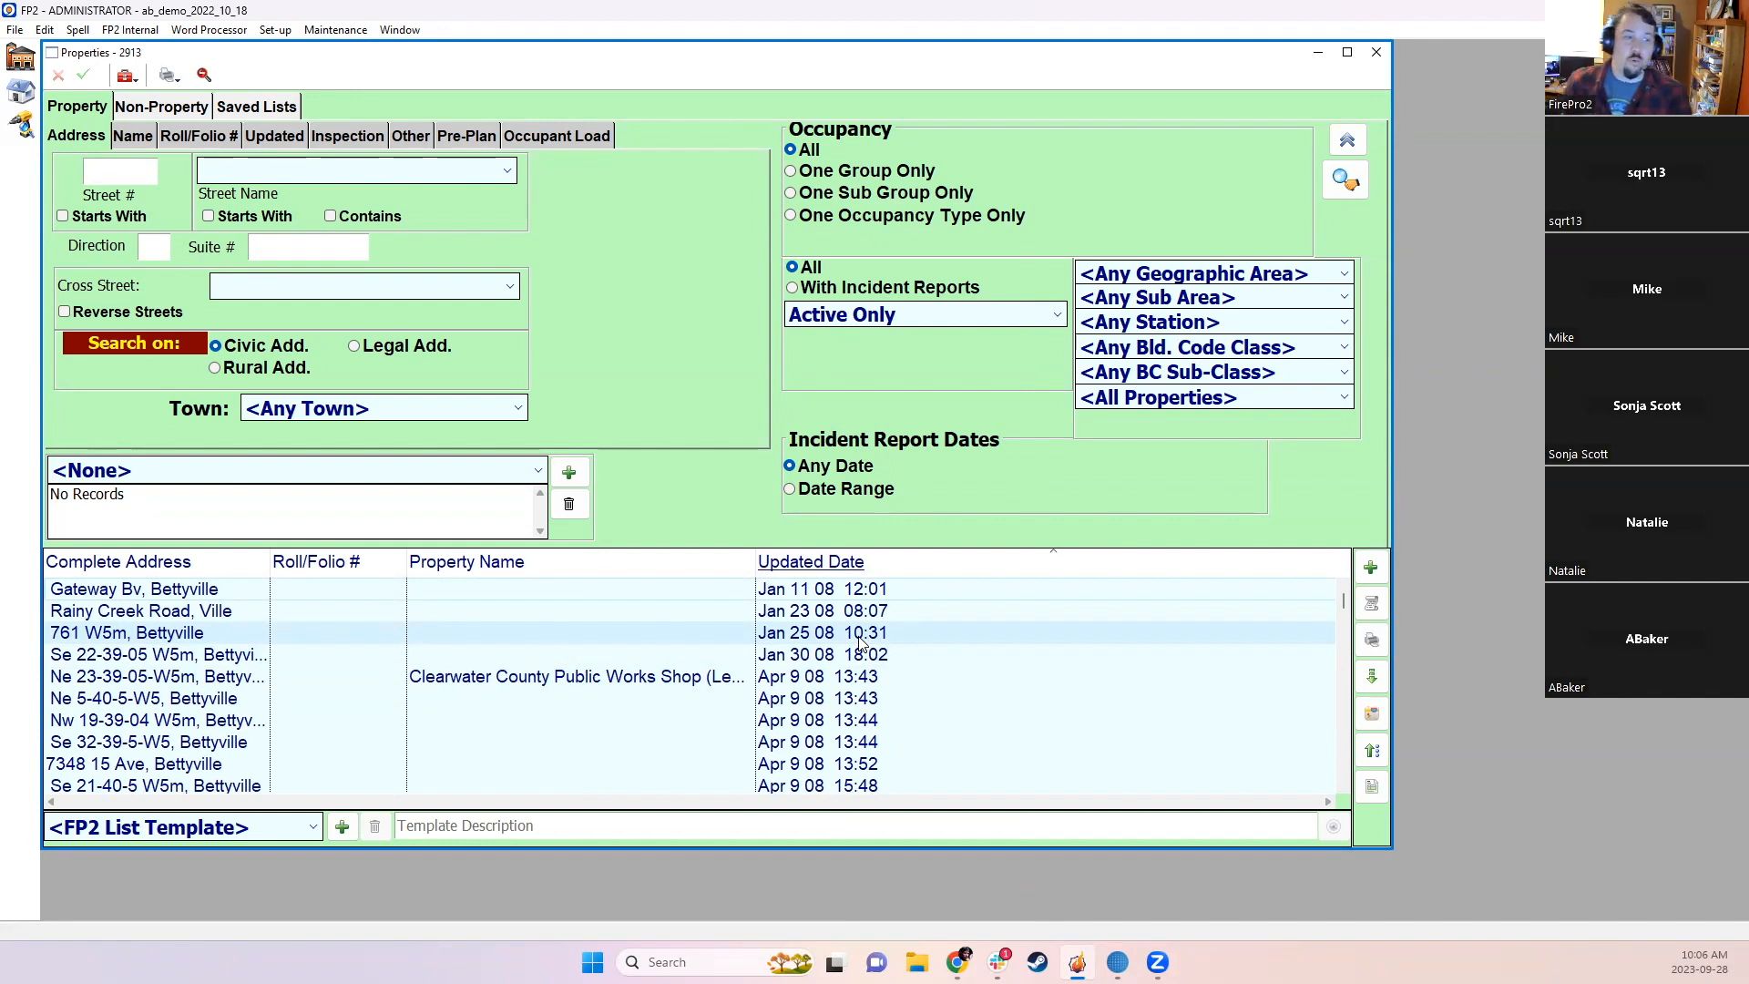
left_click(825, 568)
scroll(848, 674, "down", 8)
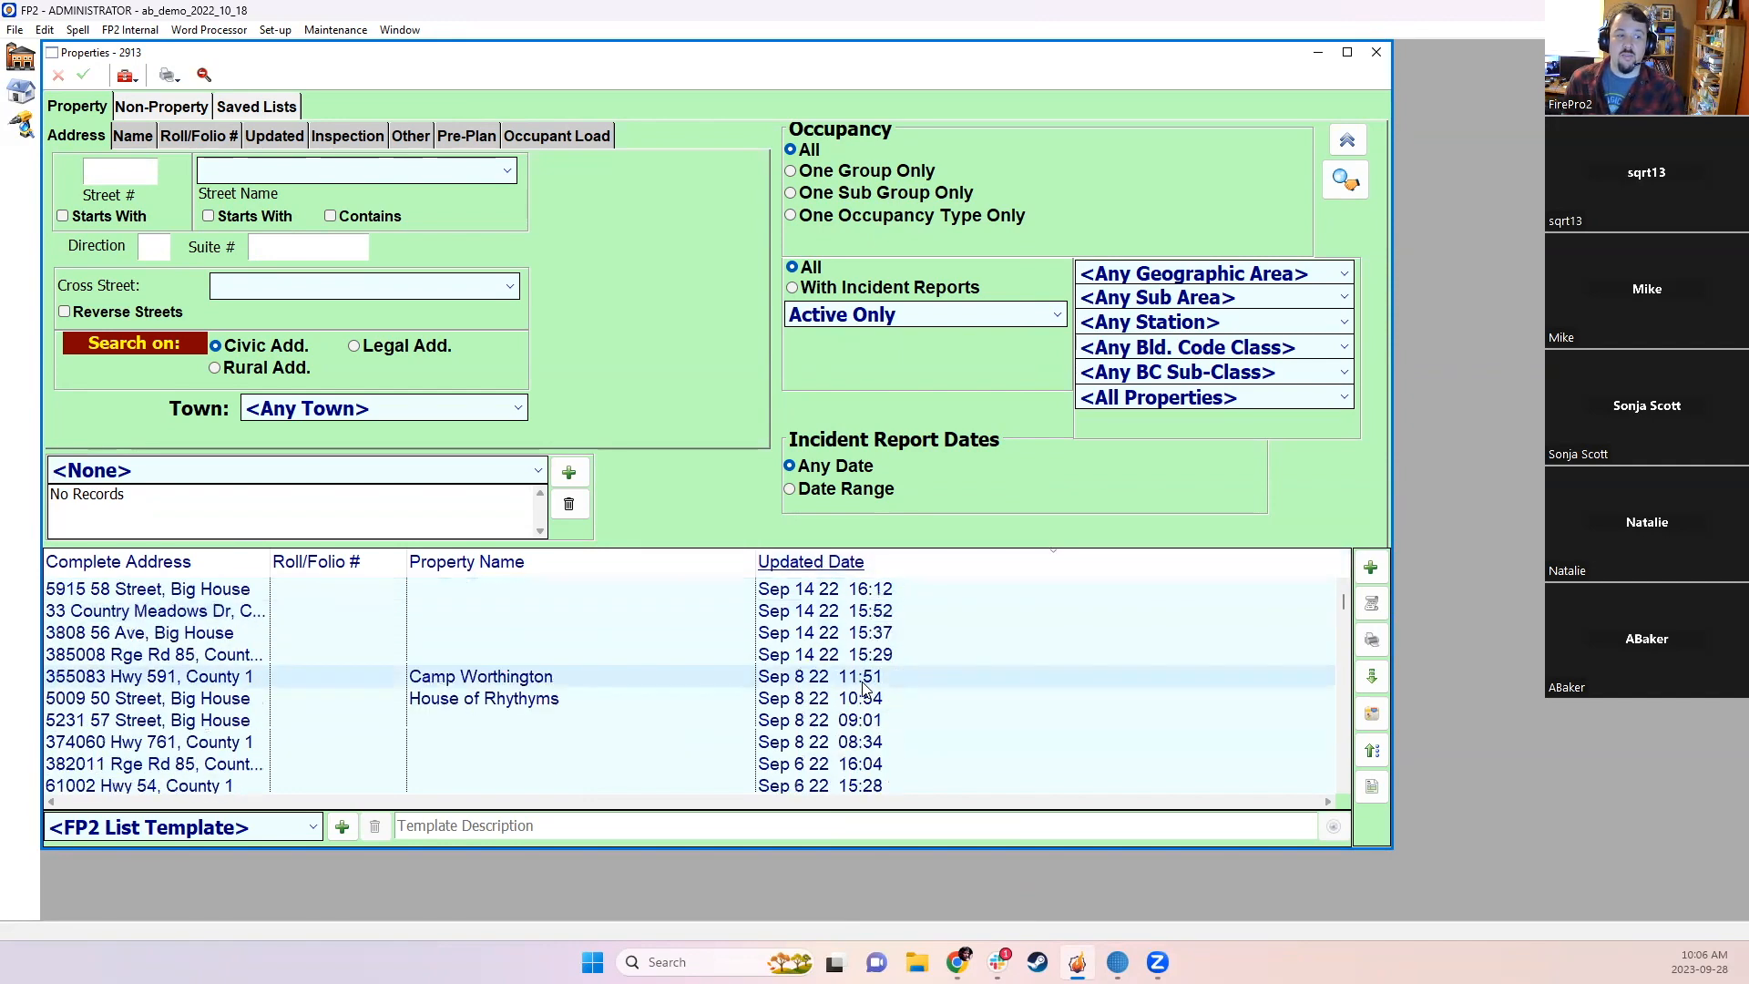
scroll(865, 706, "up", 4)
scroll(865, 706, "up", 4)
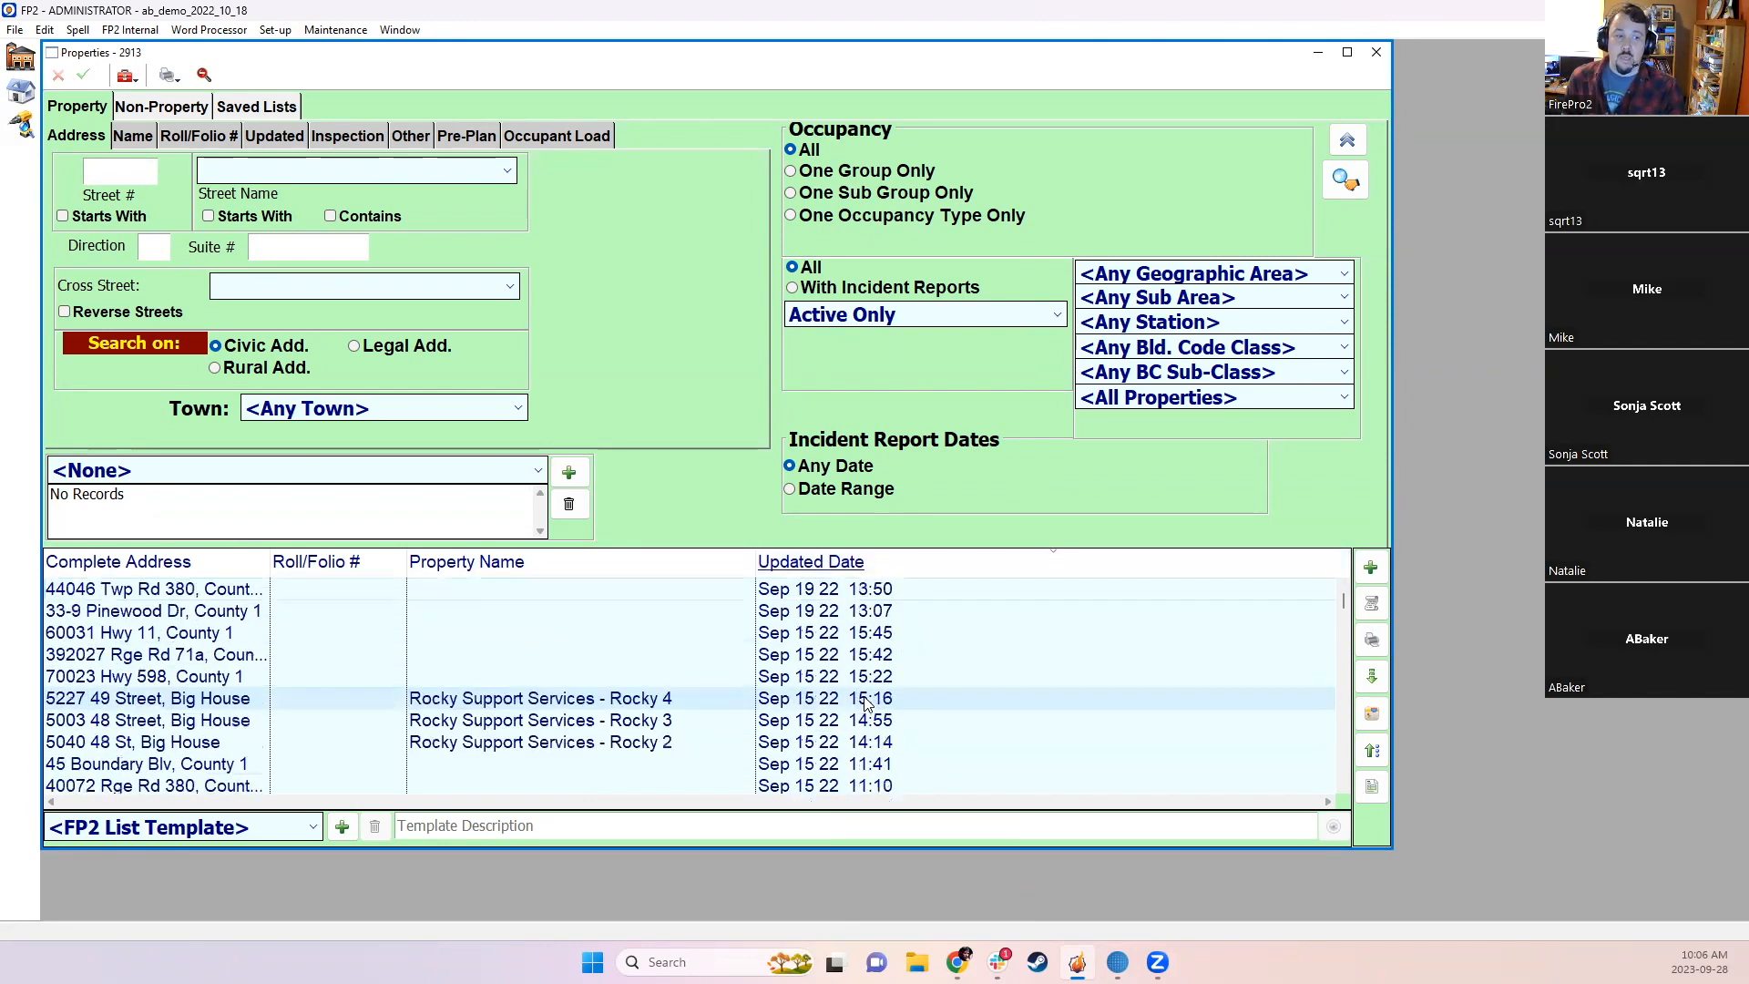
left_click(833, 569)
scroll(856, 726, "down", 2)
scroll(861, 715, "up", 2)
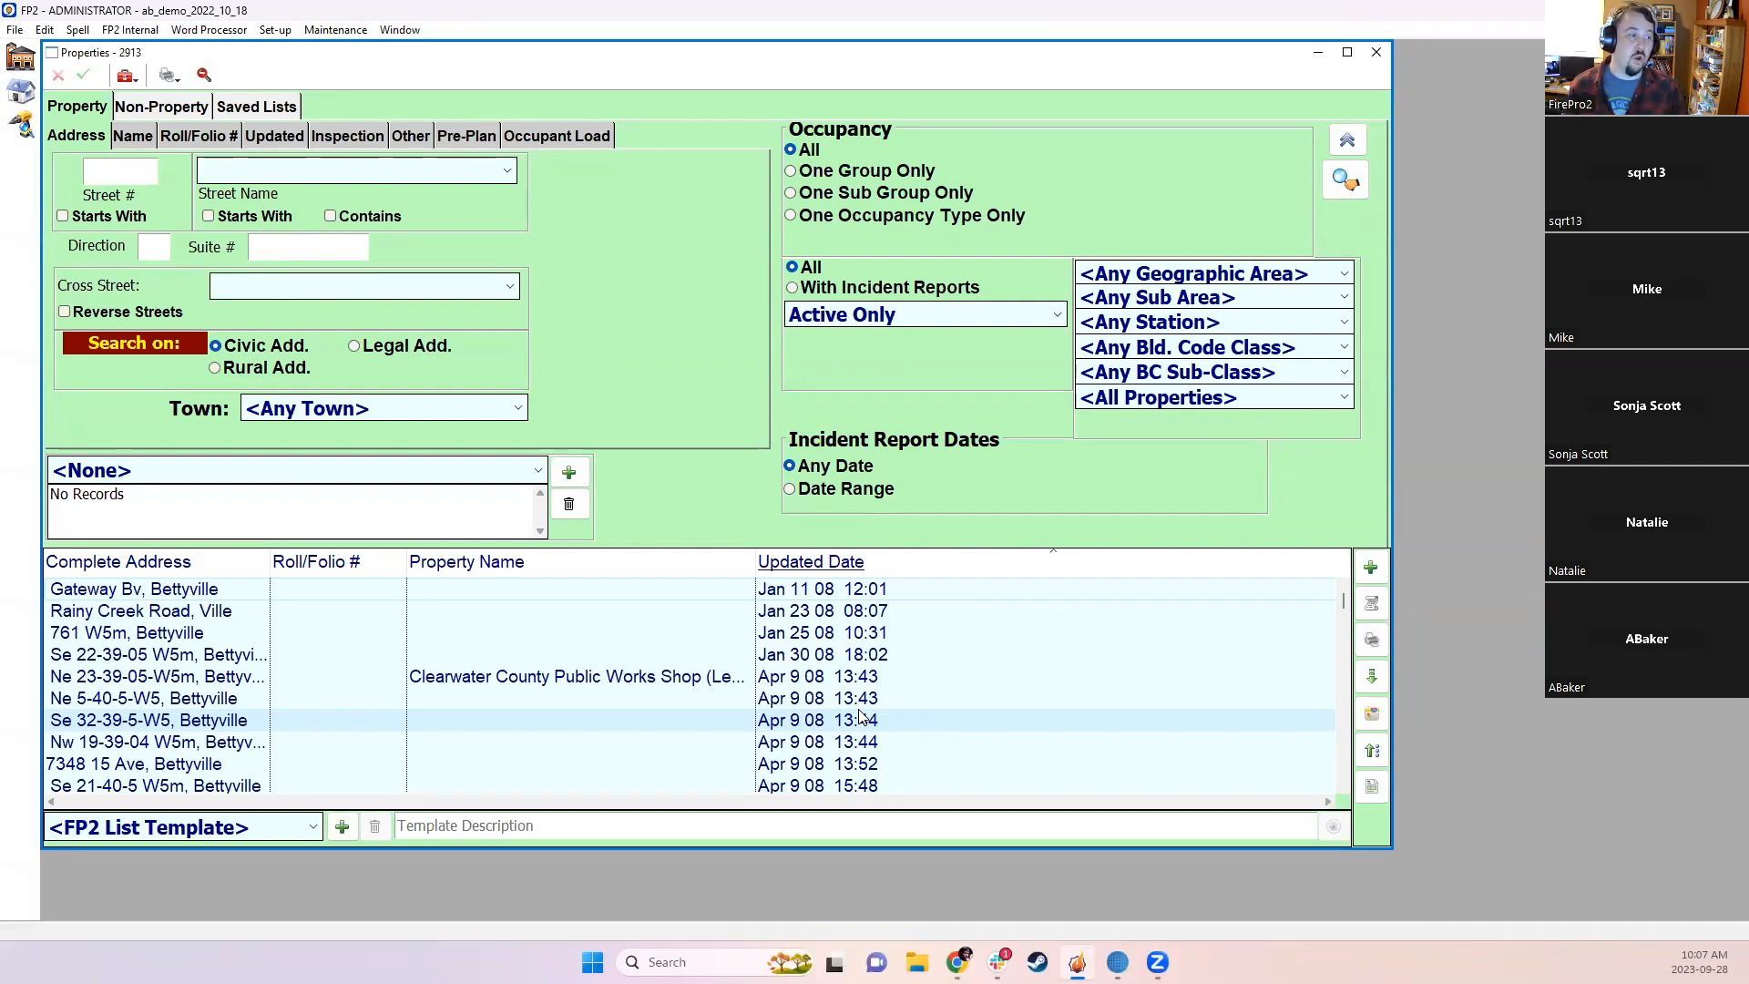
Step: View the property record updated on Jan 25 08, including its update stamp, and close it
left_click(224, 627)
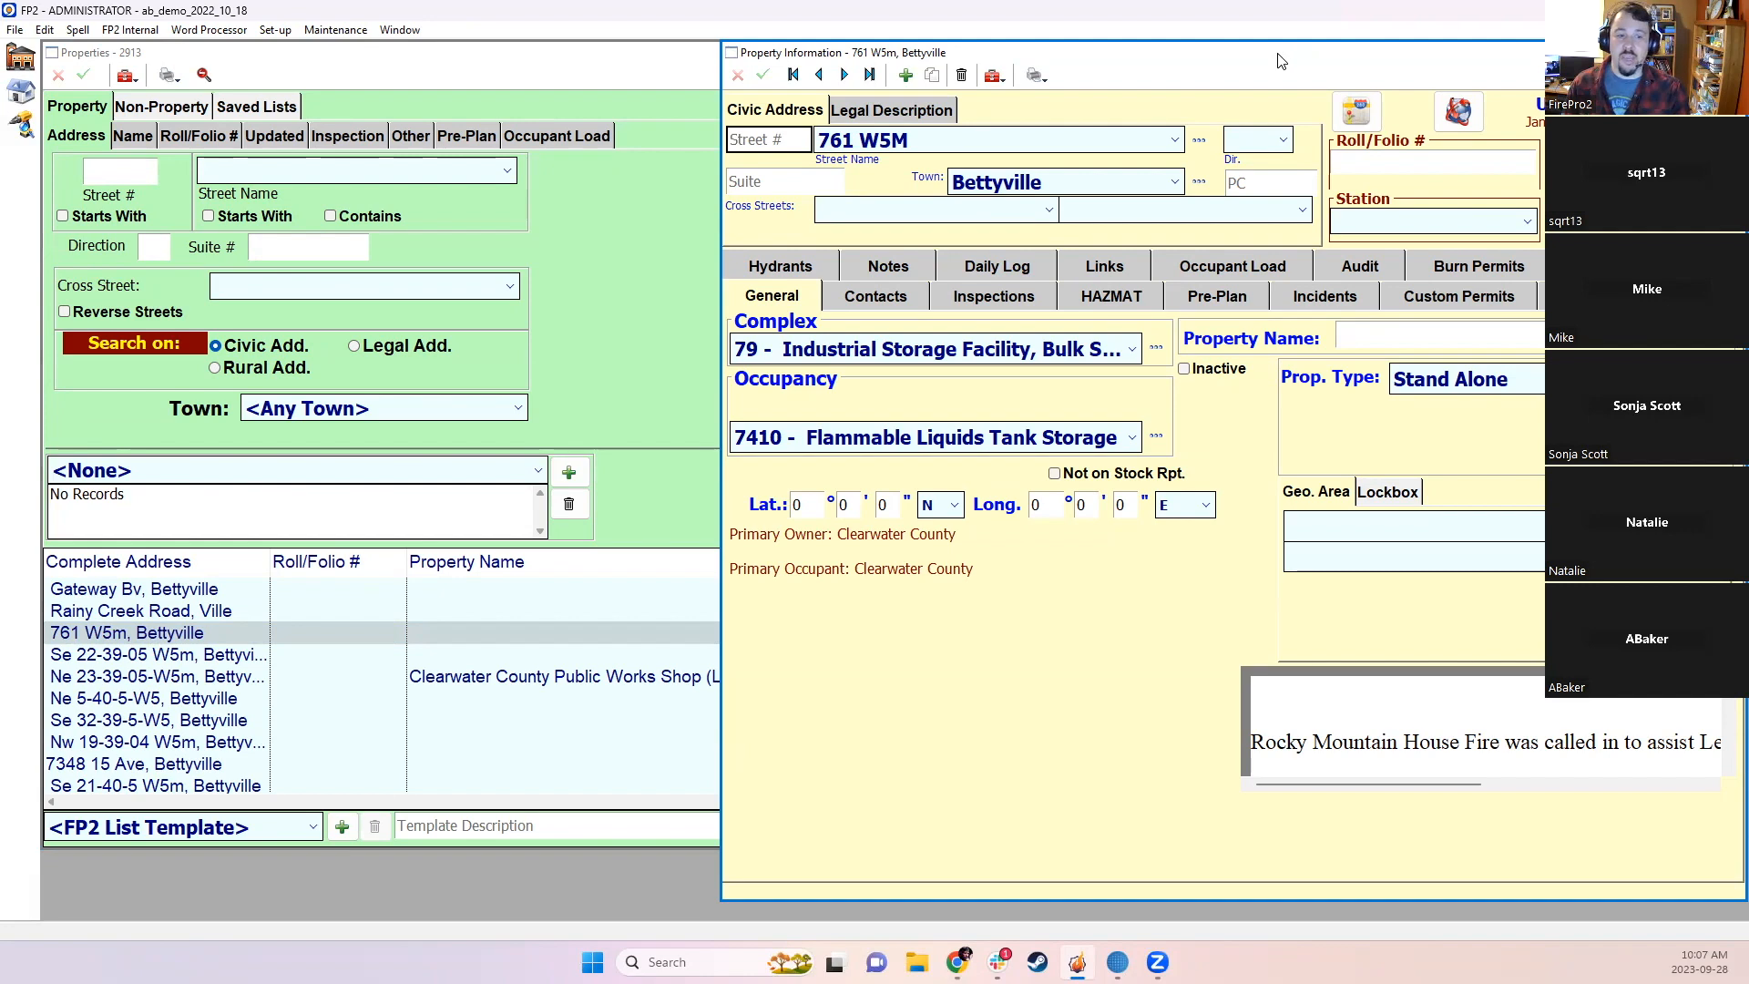
left_click_drag(1282, 61, 1185, 63)
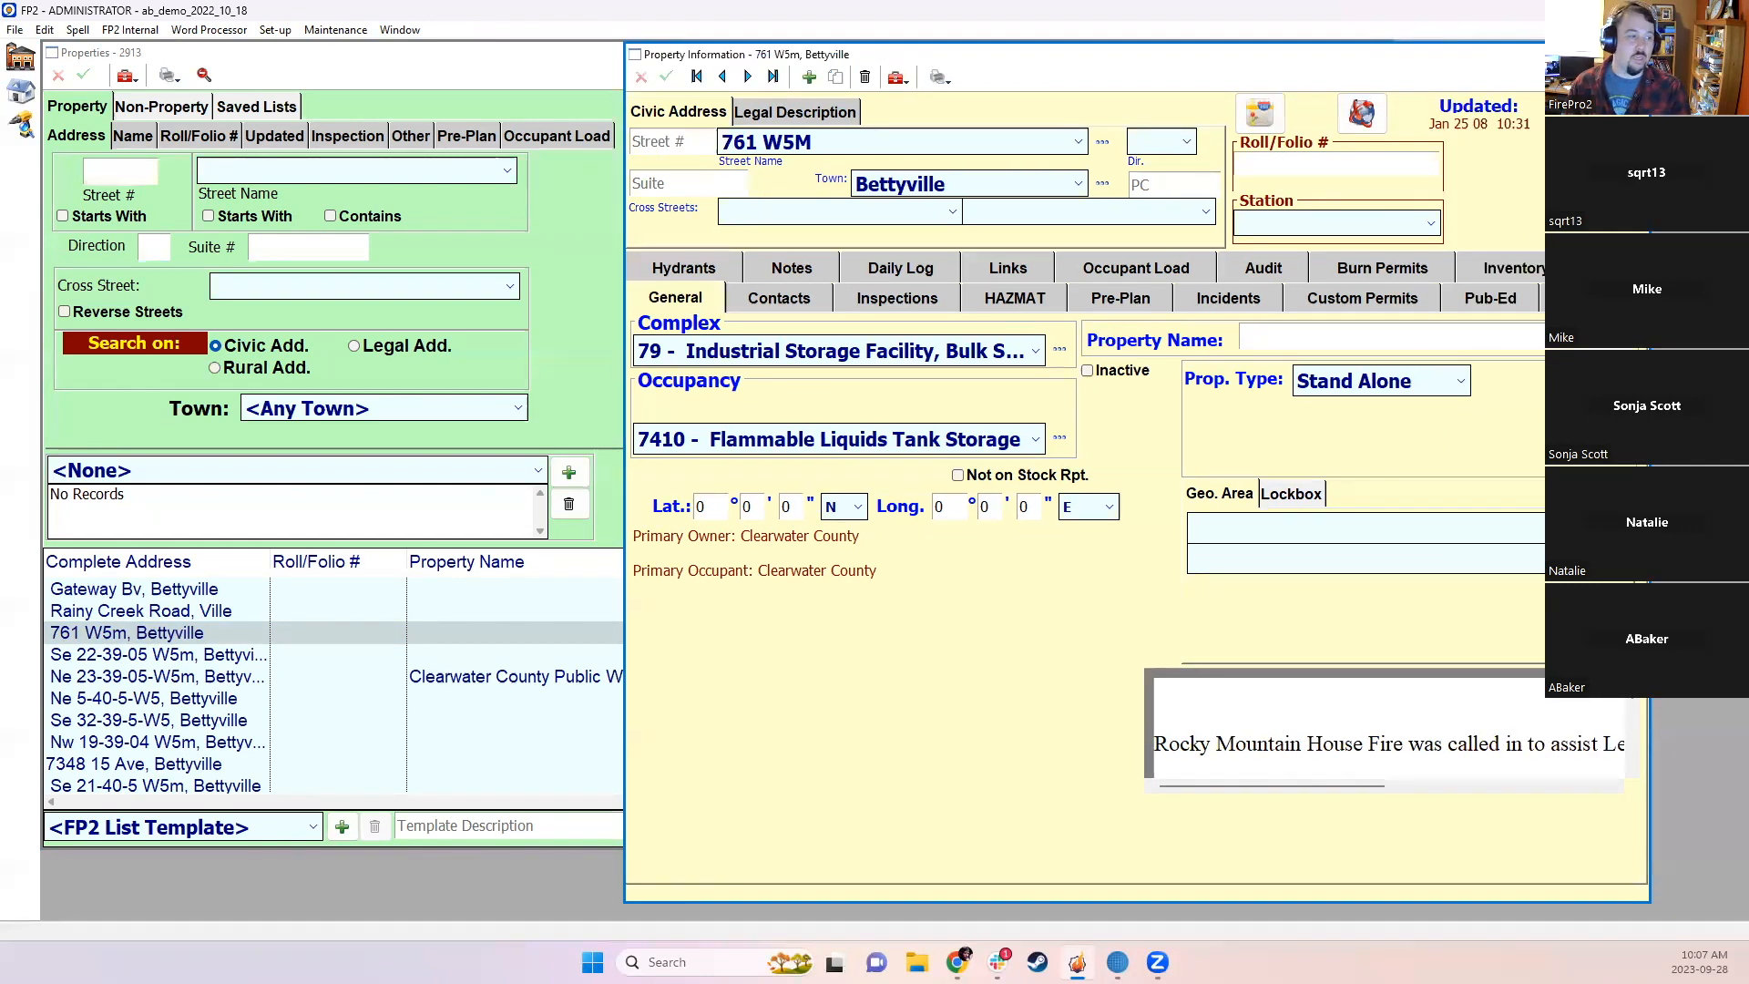
left_click(1635, 54)
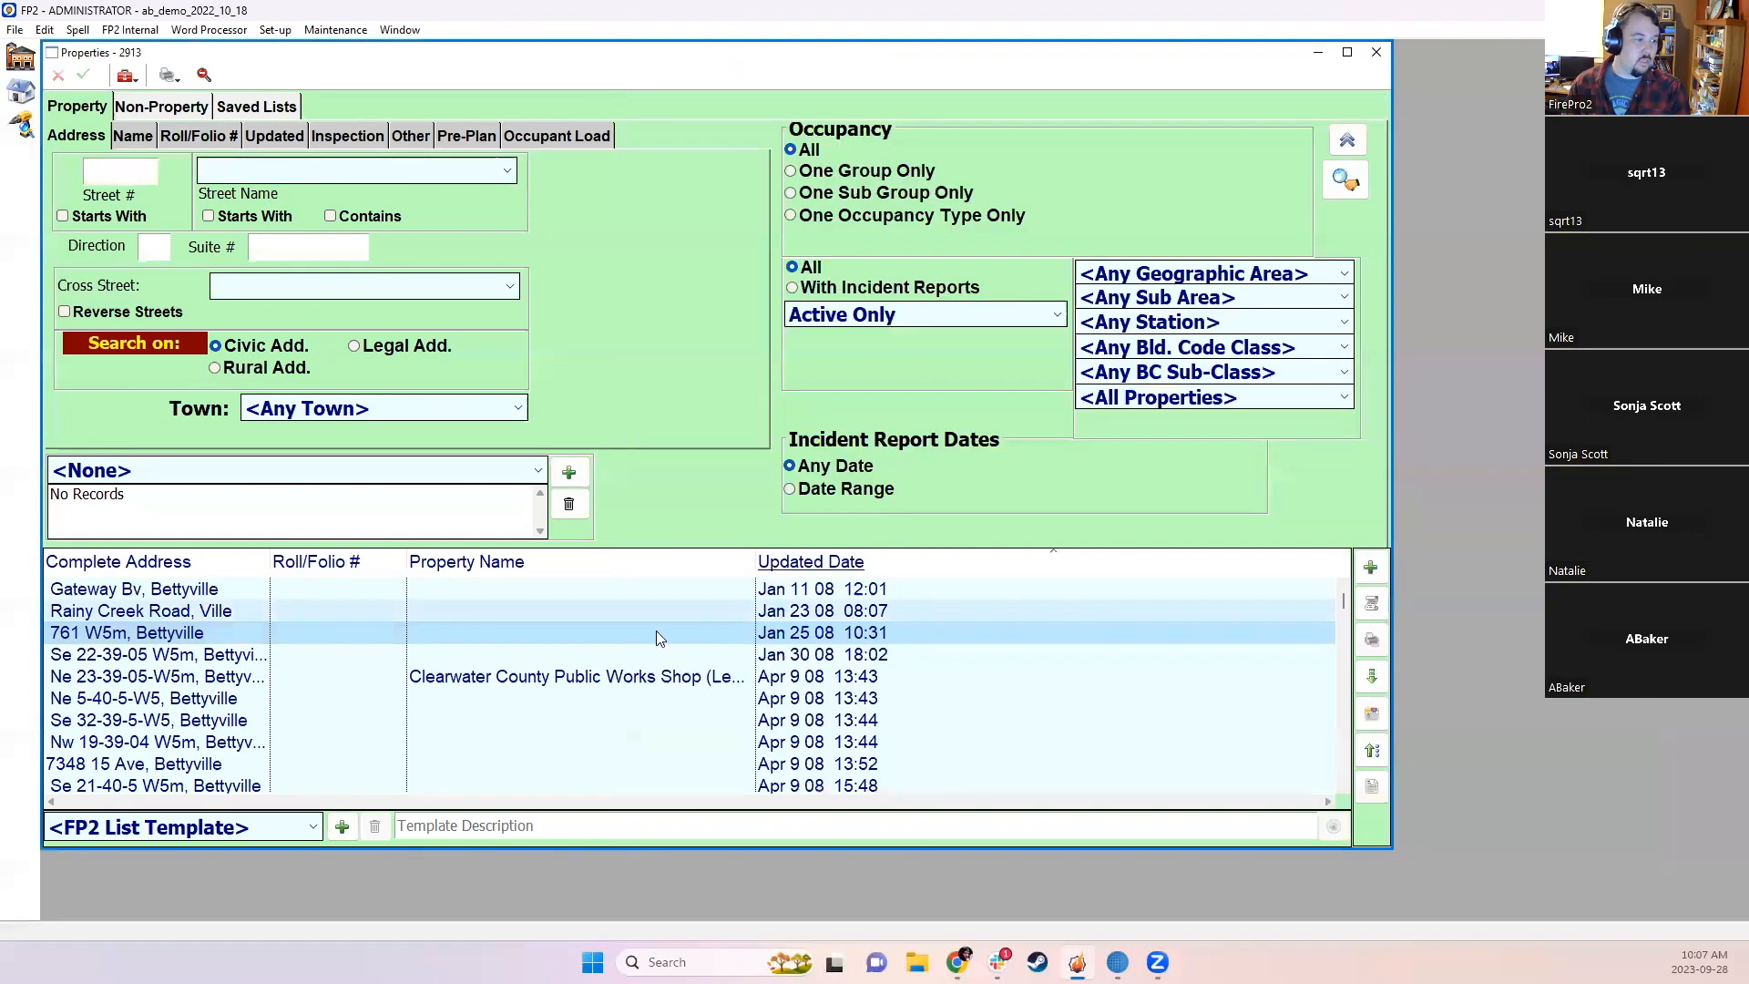
Step: Open the 15 Ave property record in Bettyville, change its street name to 52 AVE, and save with the address change confirmed
double_click(217, 761)
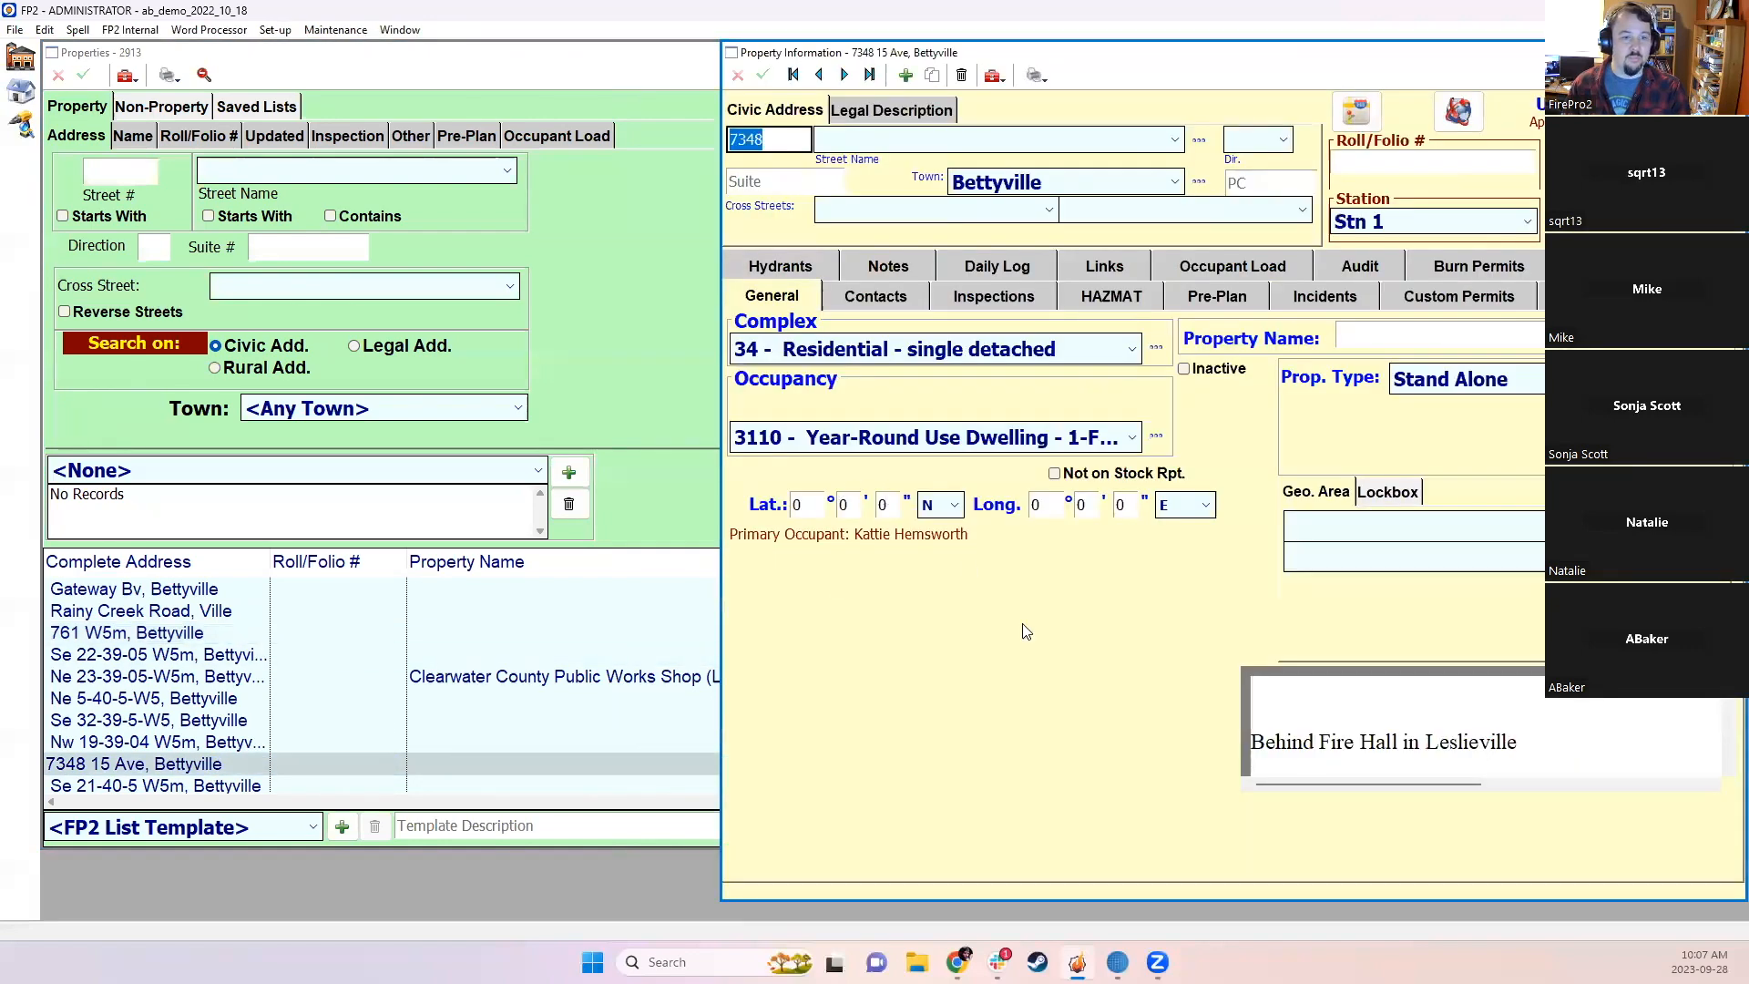
left_click_drag(1553, 747, 1638, 766)
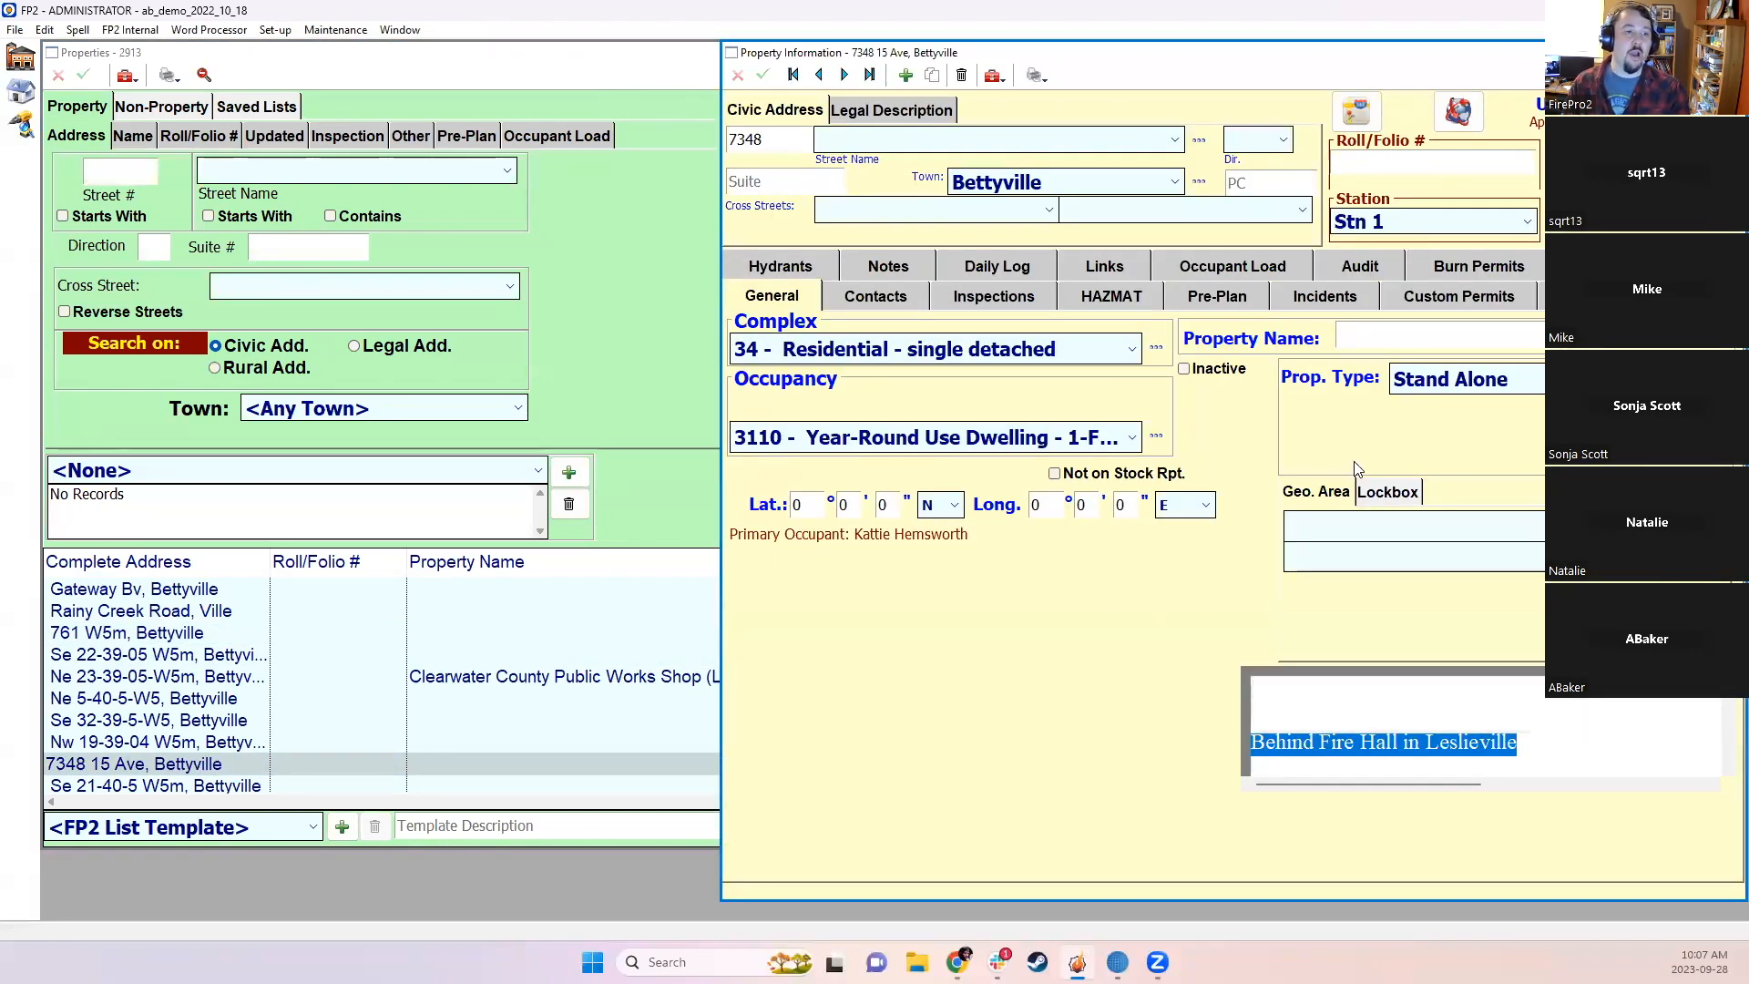
left_click(997, 139)
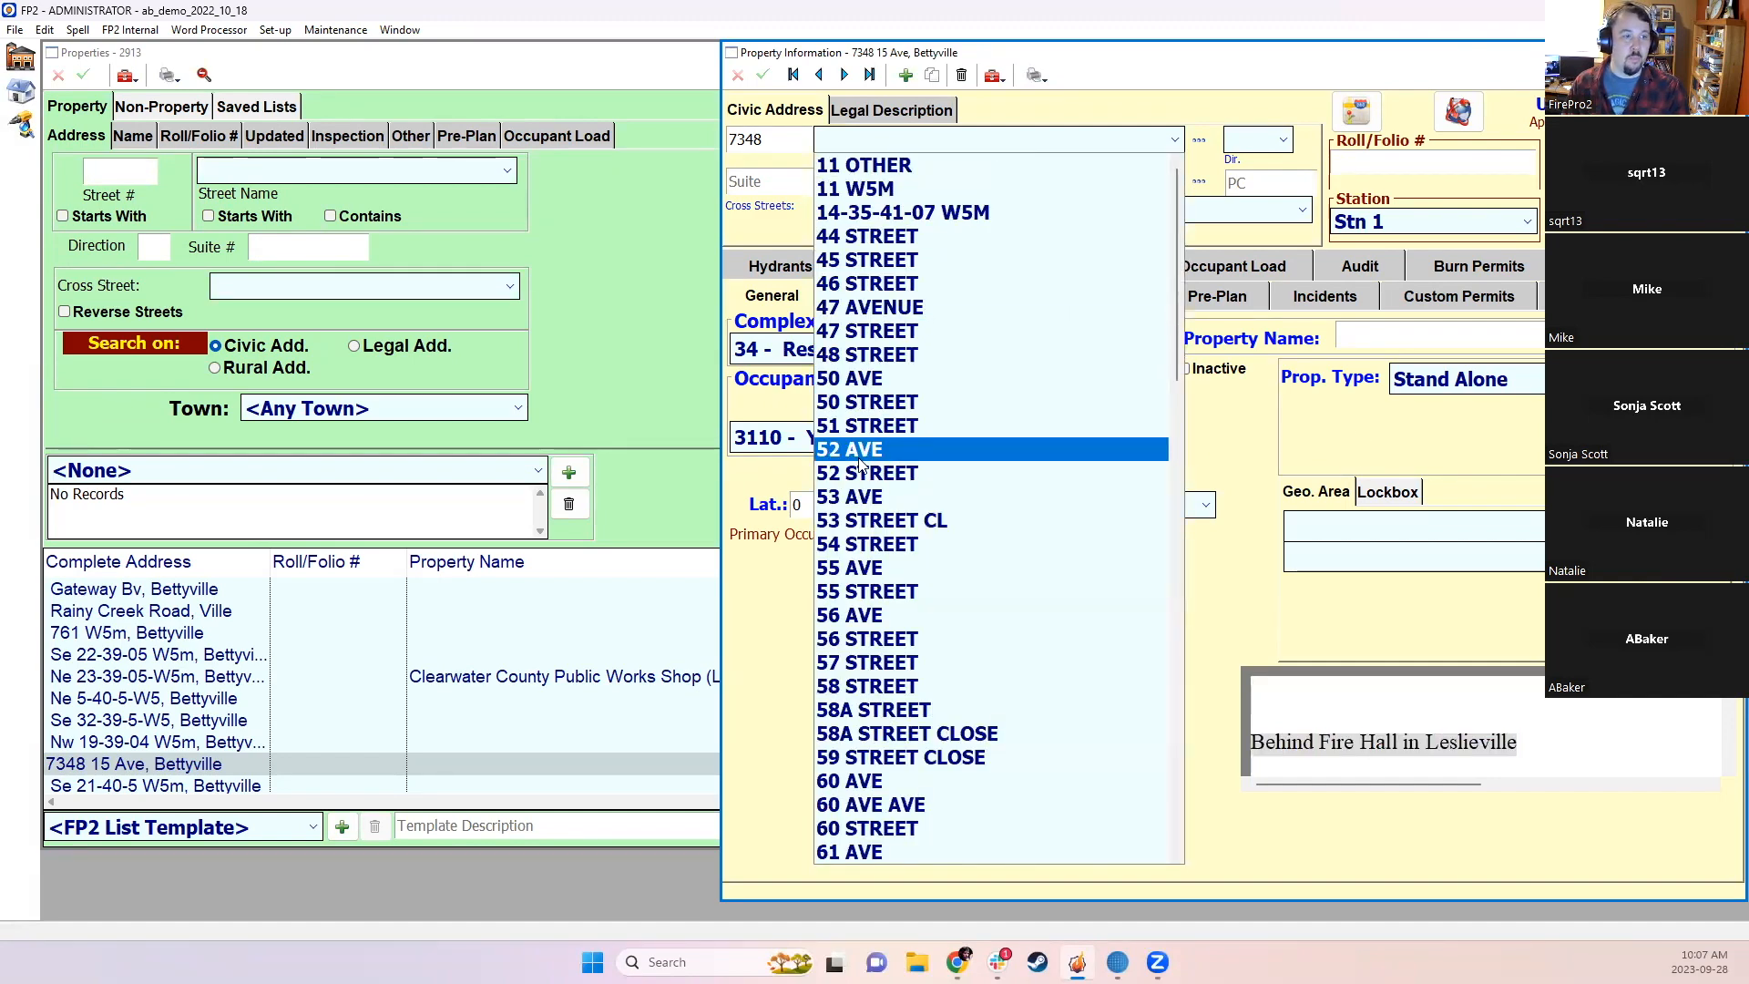
left_click(859, 450)
left_click(762, 75)
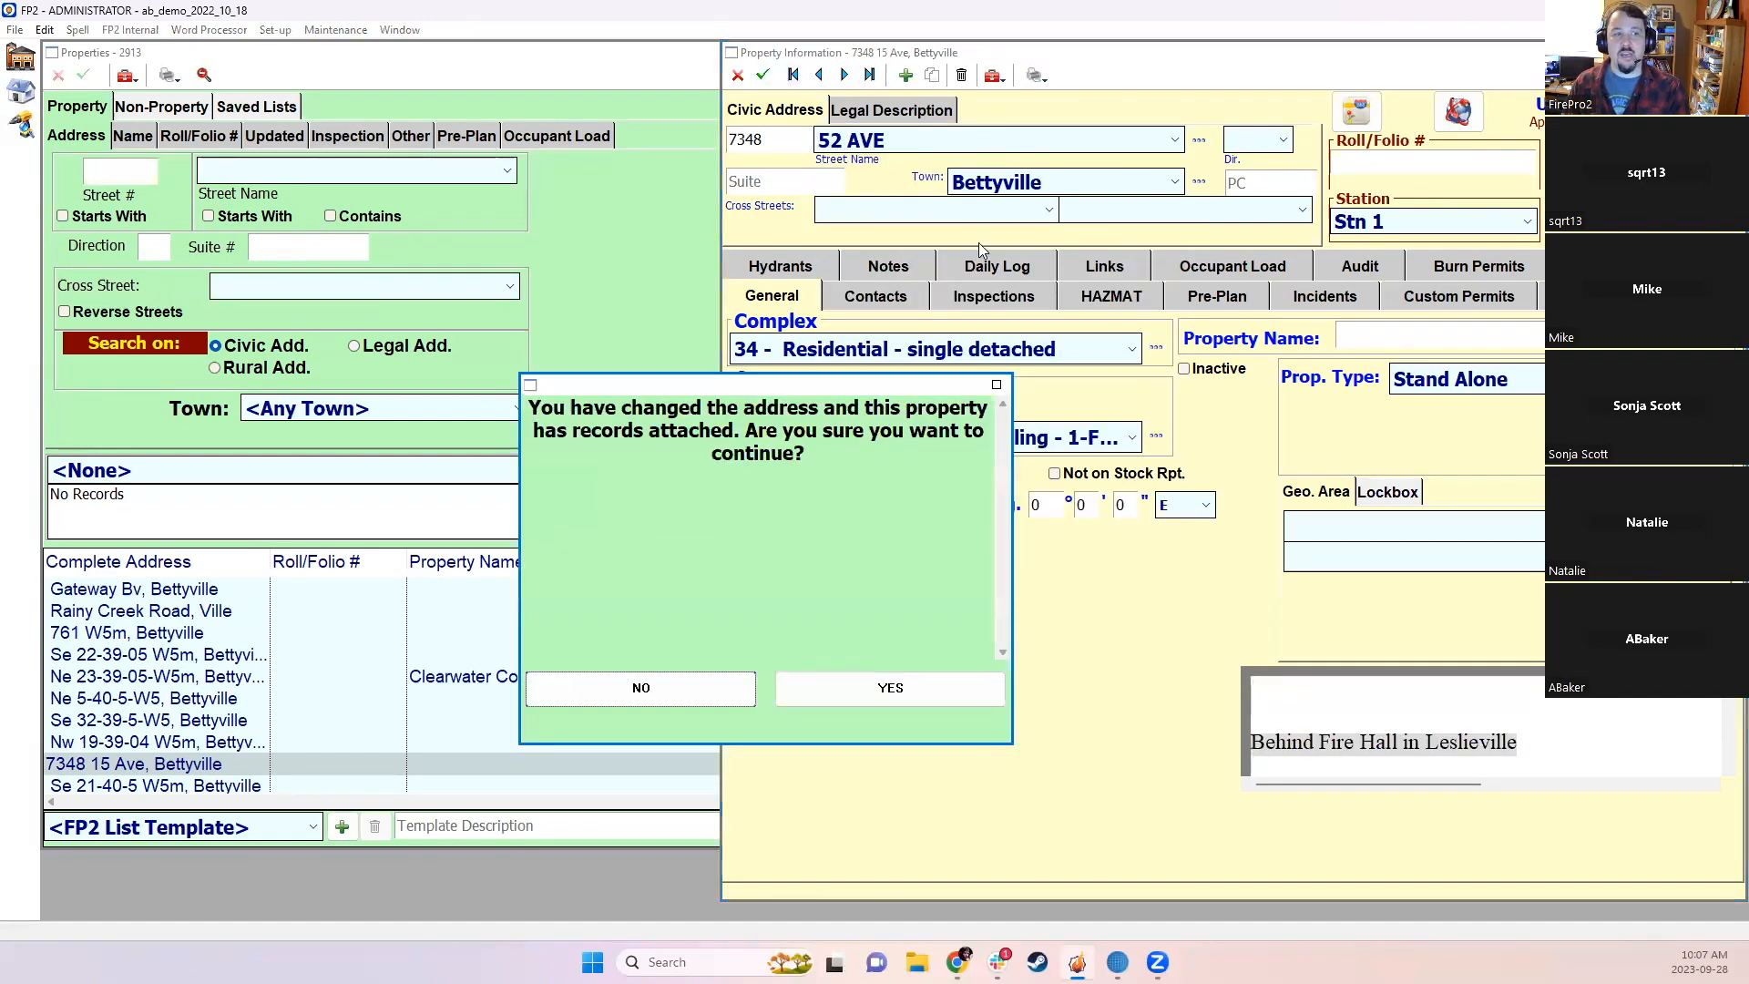
left_click(833, 698)
Step: Set the property name to Corner Store and save the property record
left_click(771, 137)
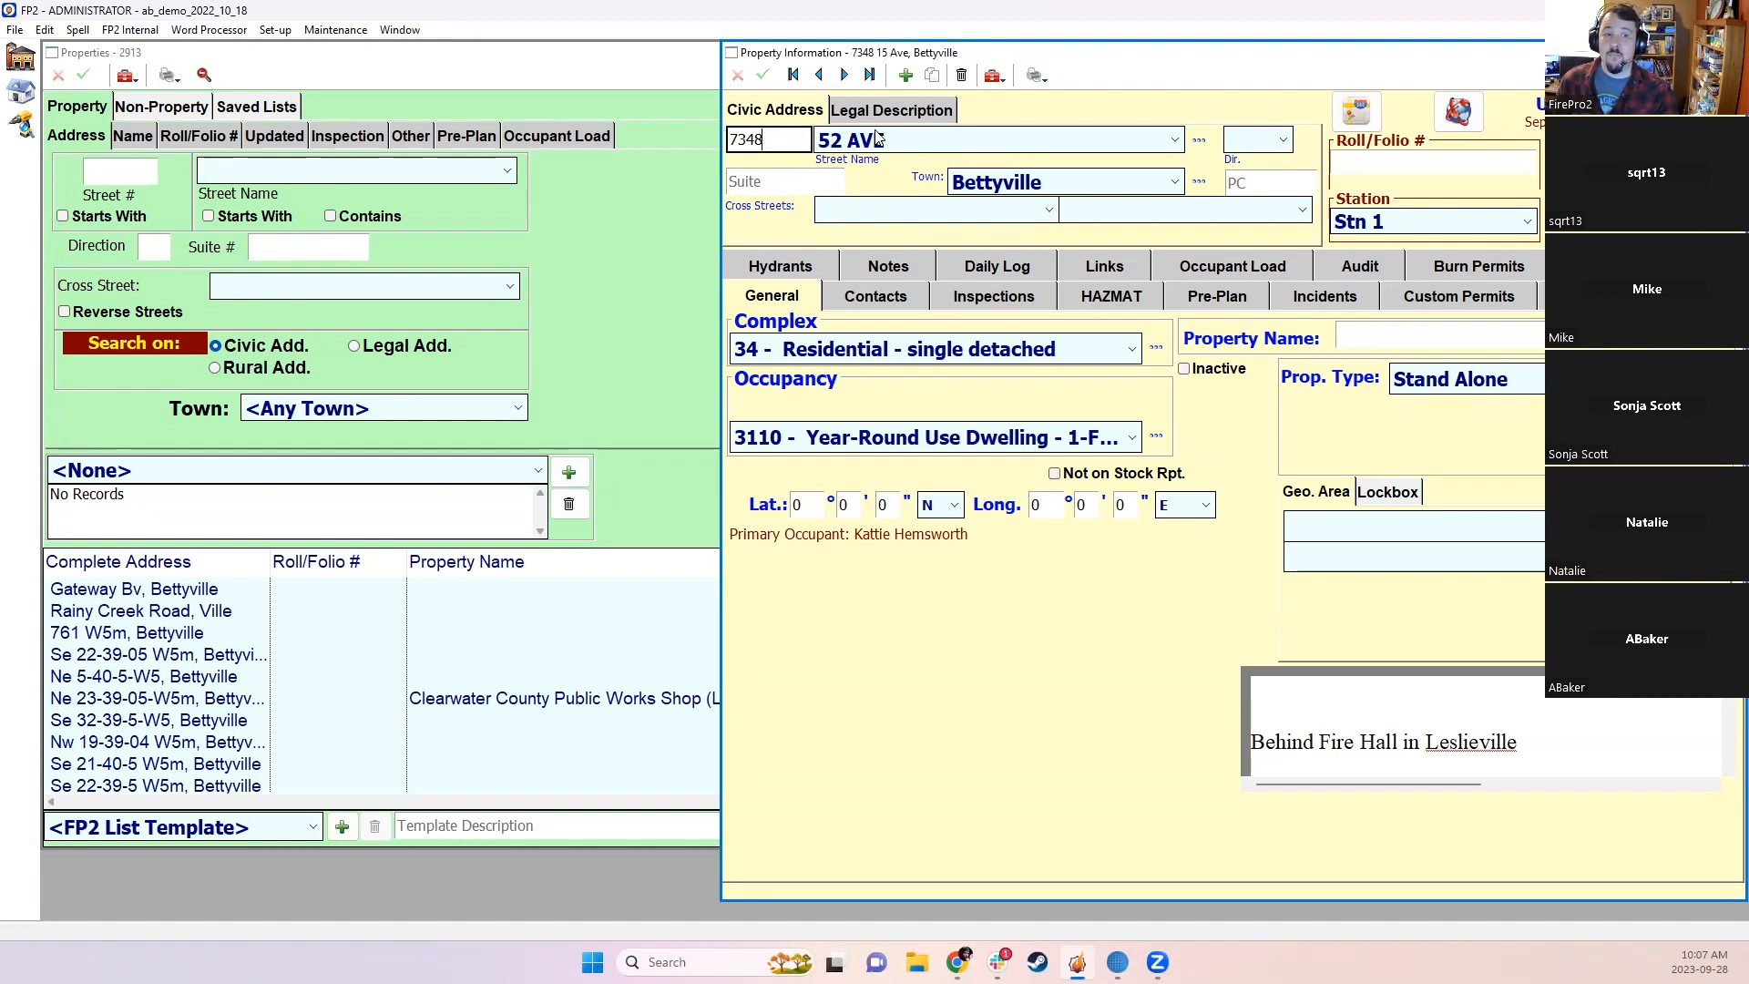
left_click(1392, 339)
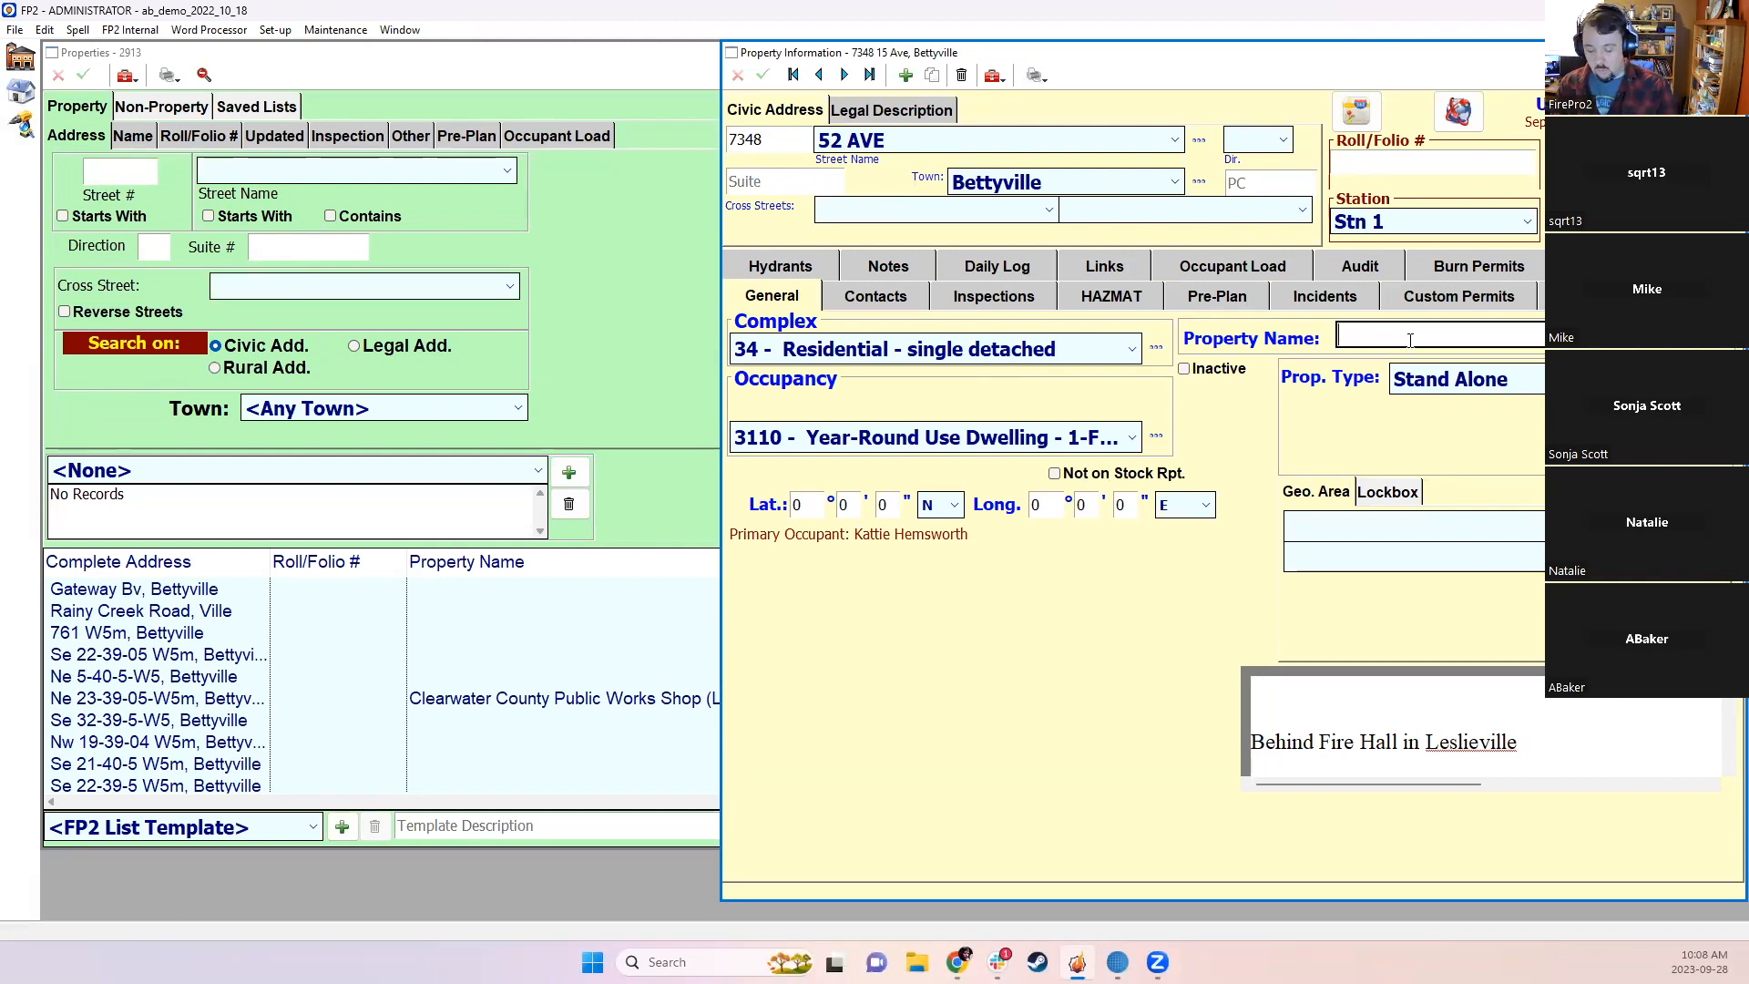
type("Corner ")
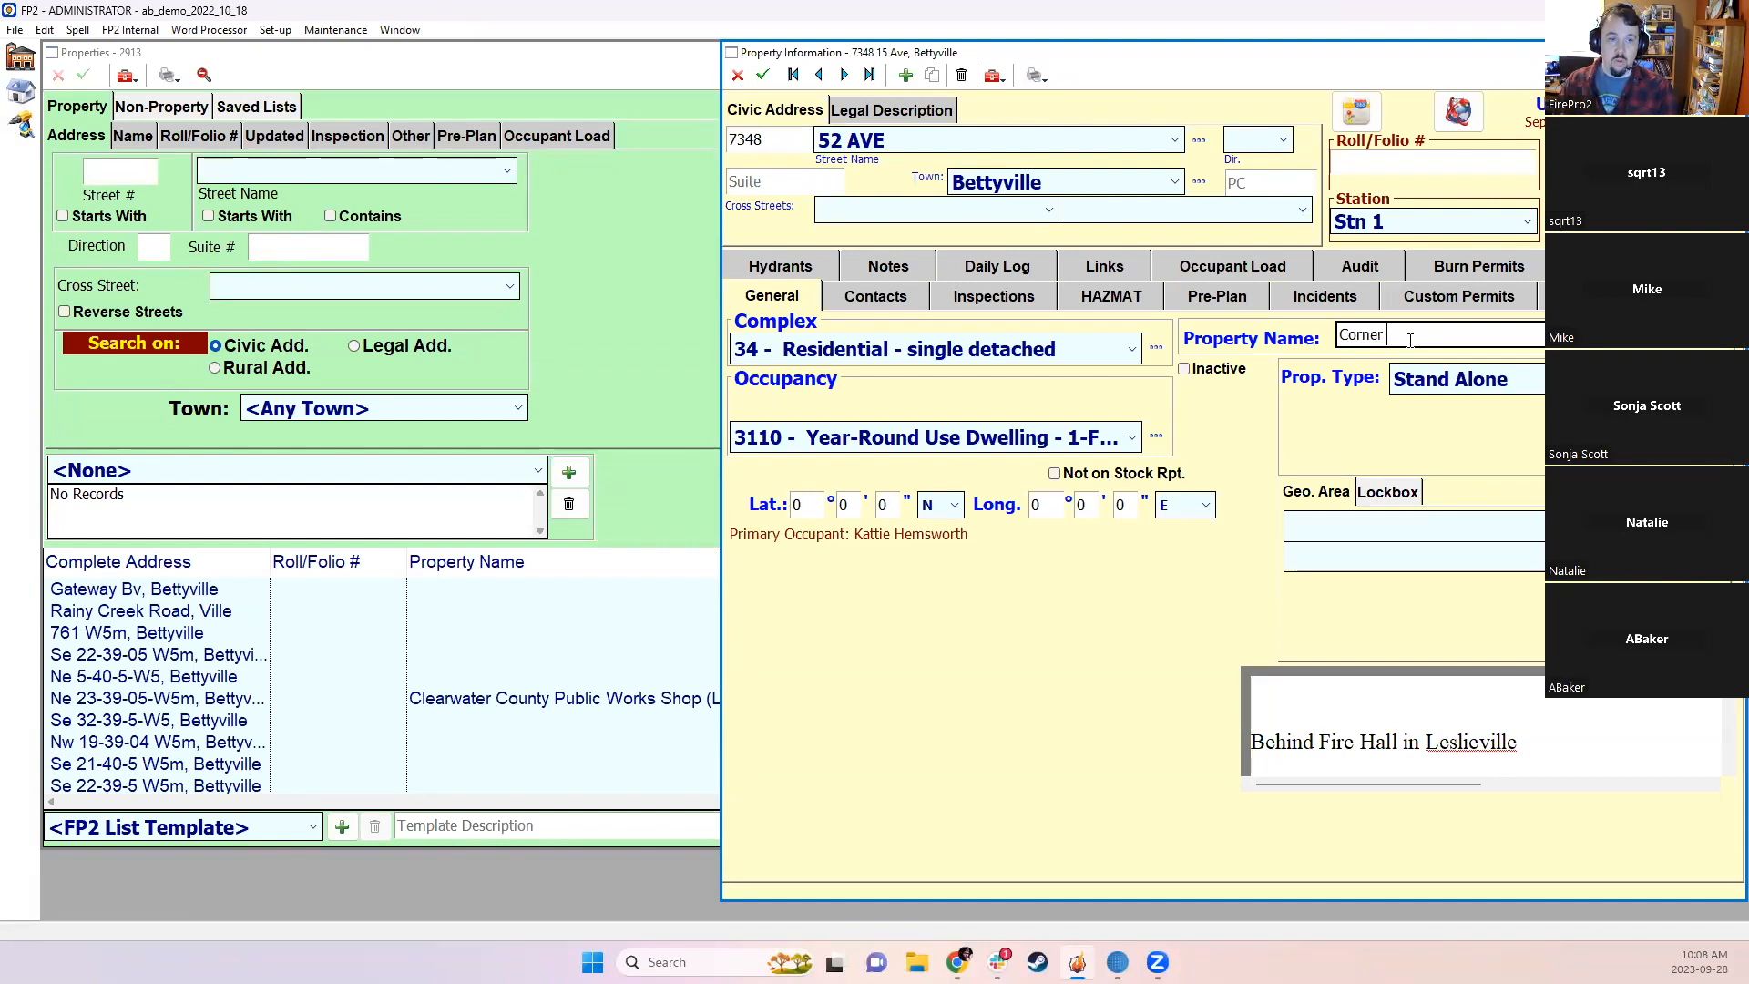
type("Stone")
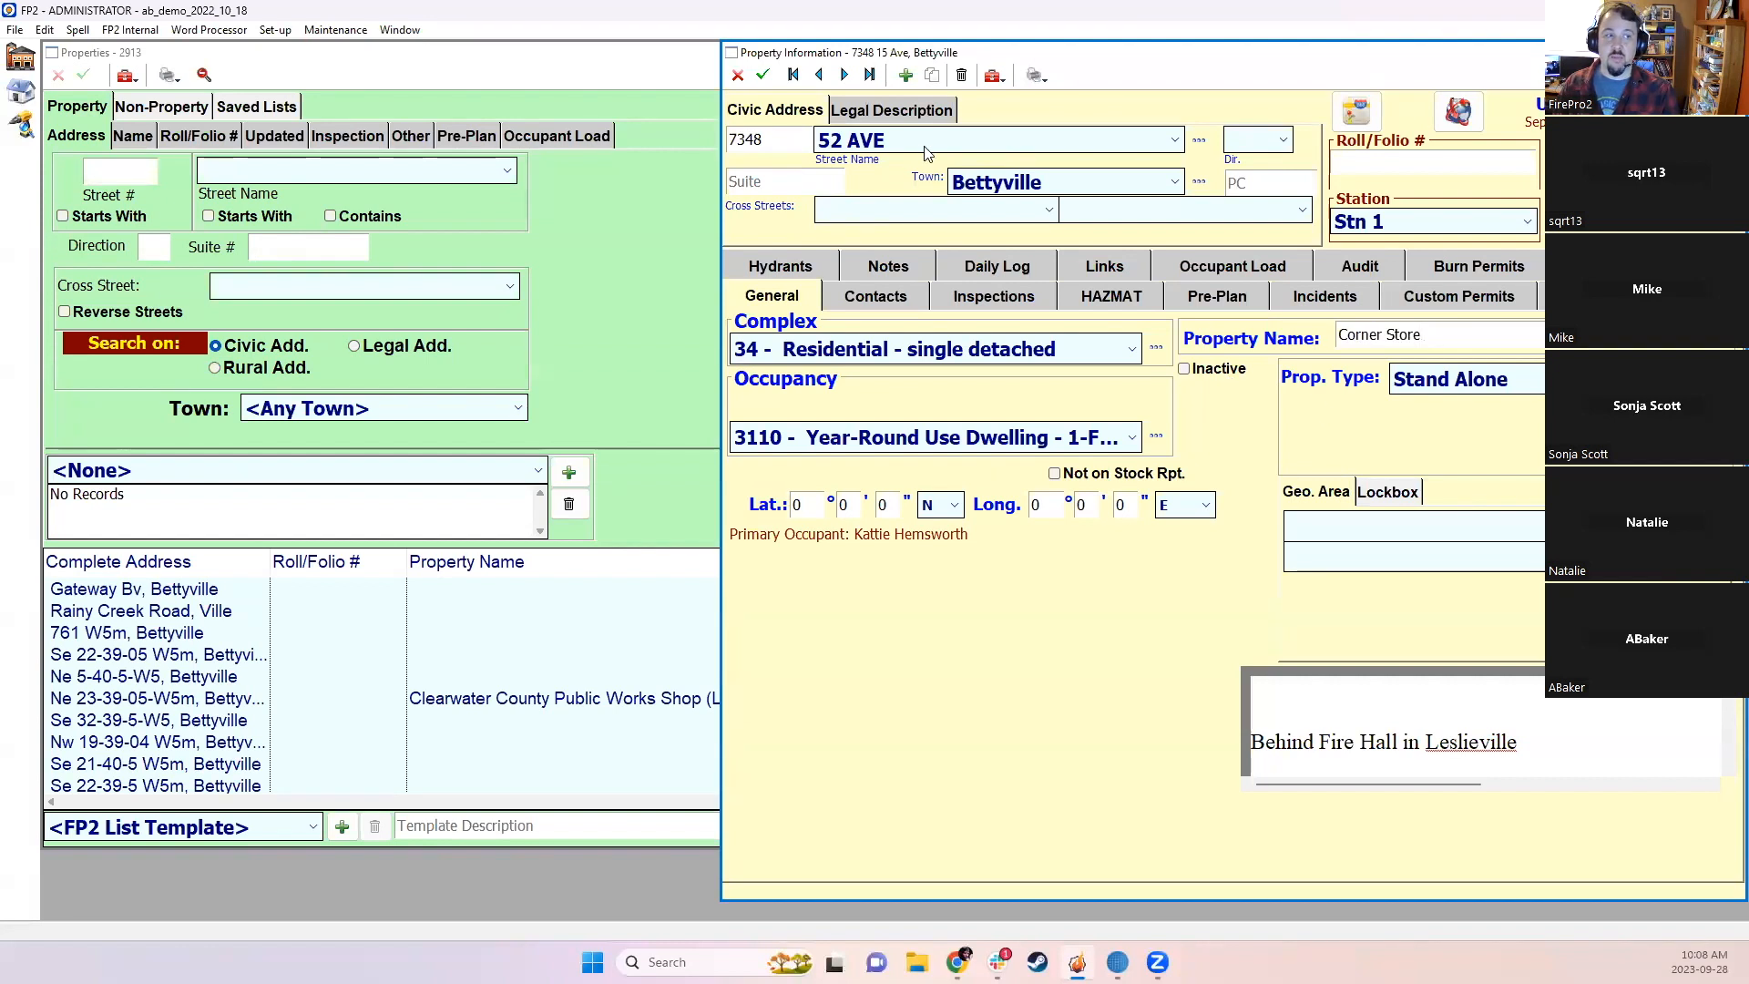
left_click(763, 74)
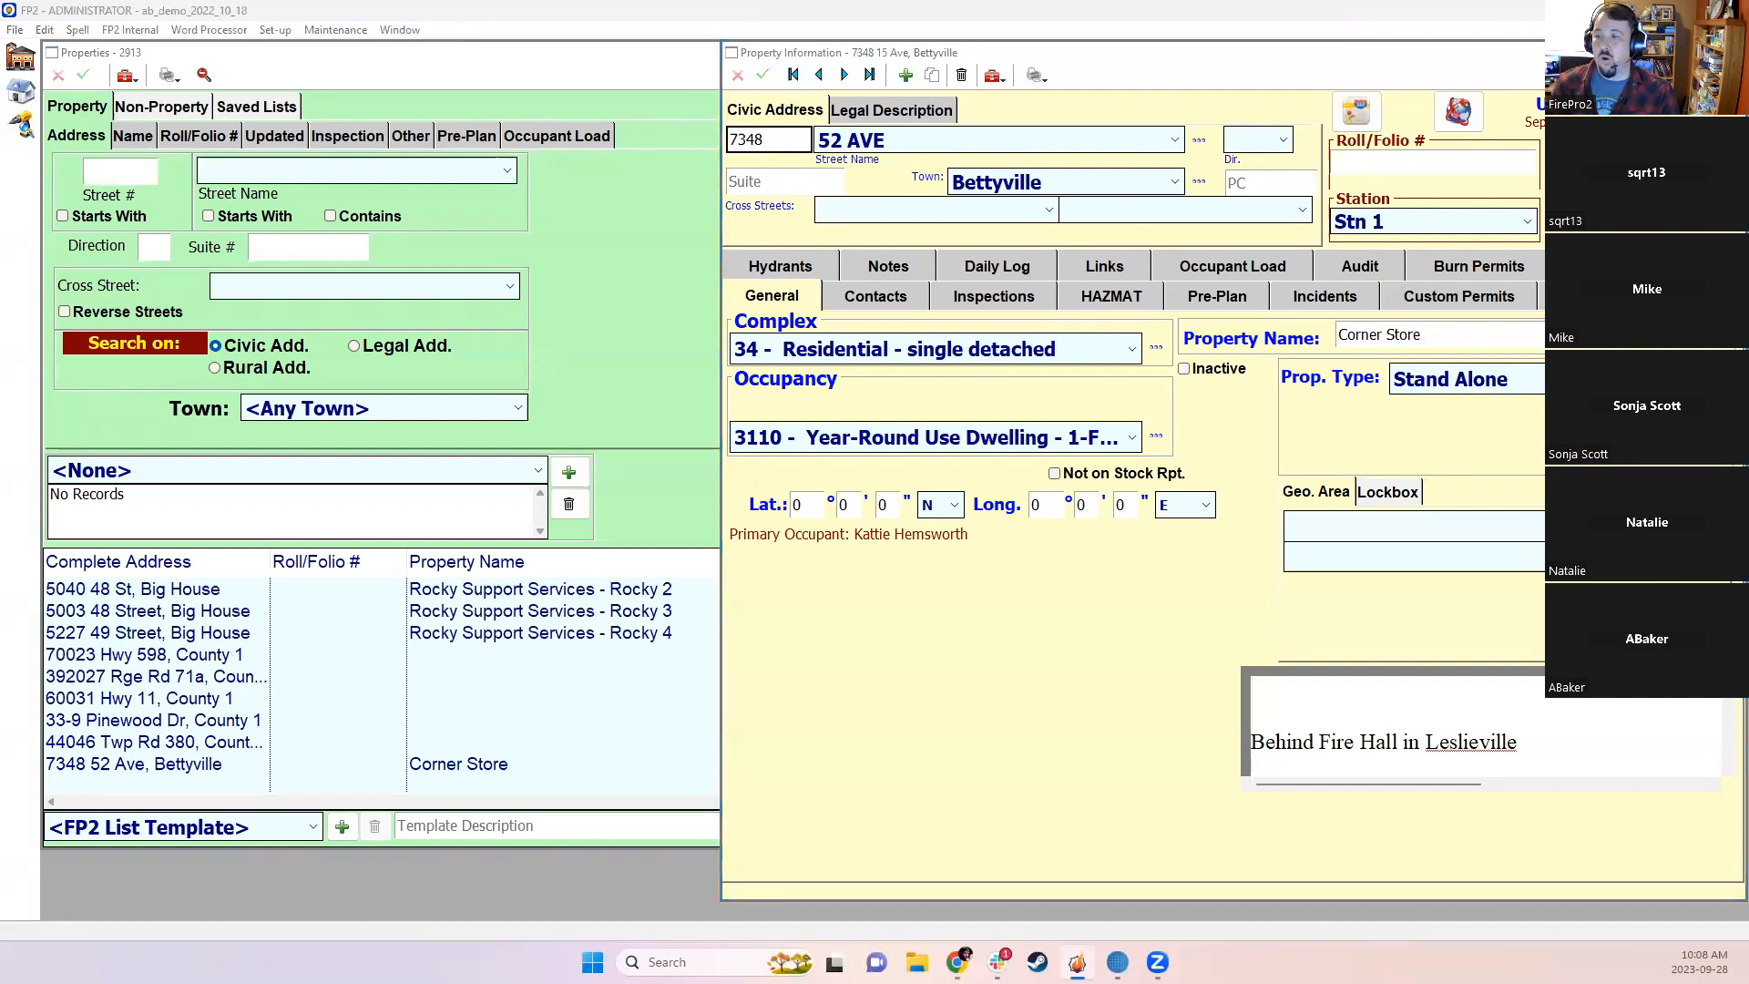
Step: Review the available Geo. Area choices for the property without selecting one
left_click(1301, 528)
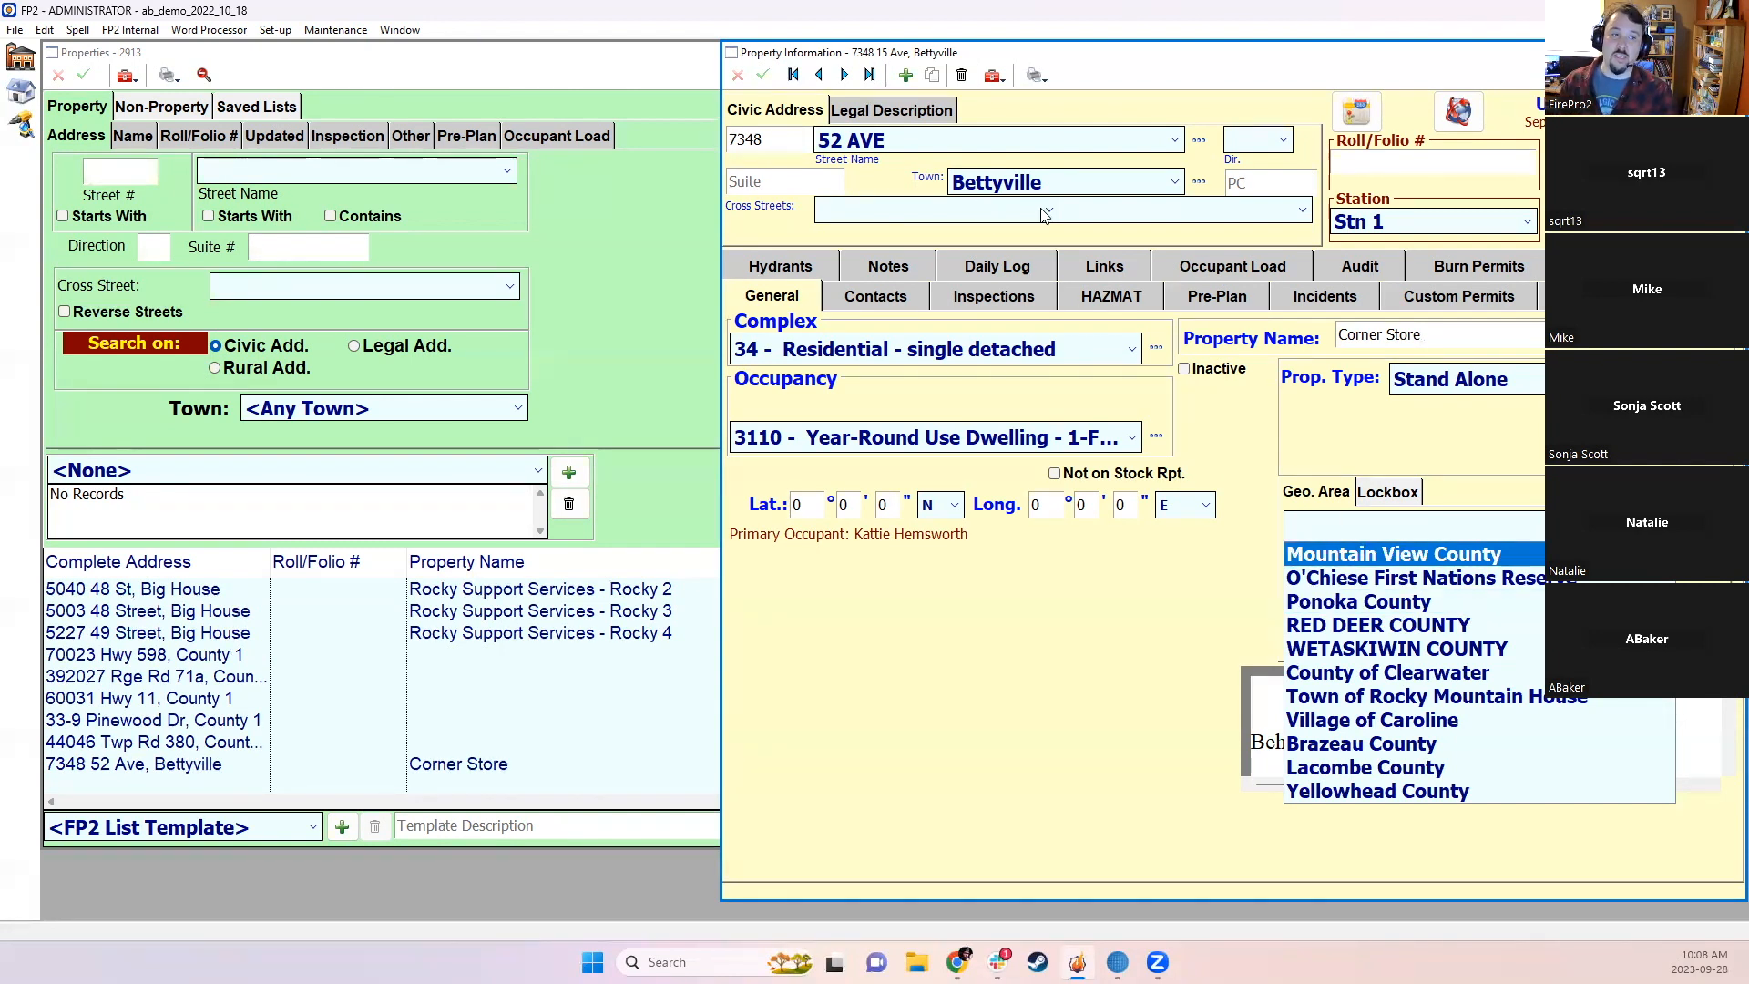
left_click(1479, 424)
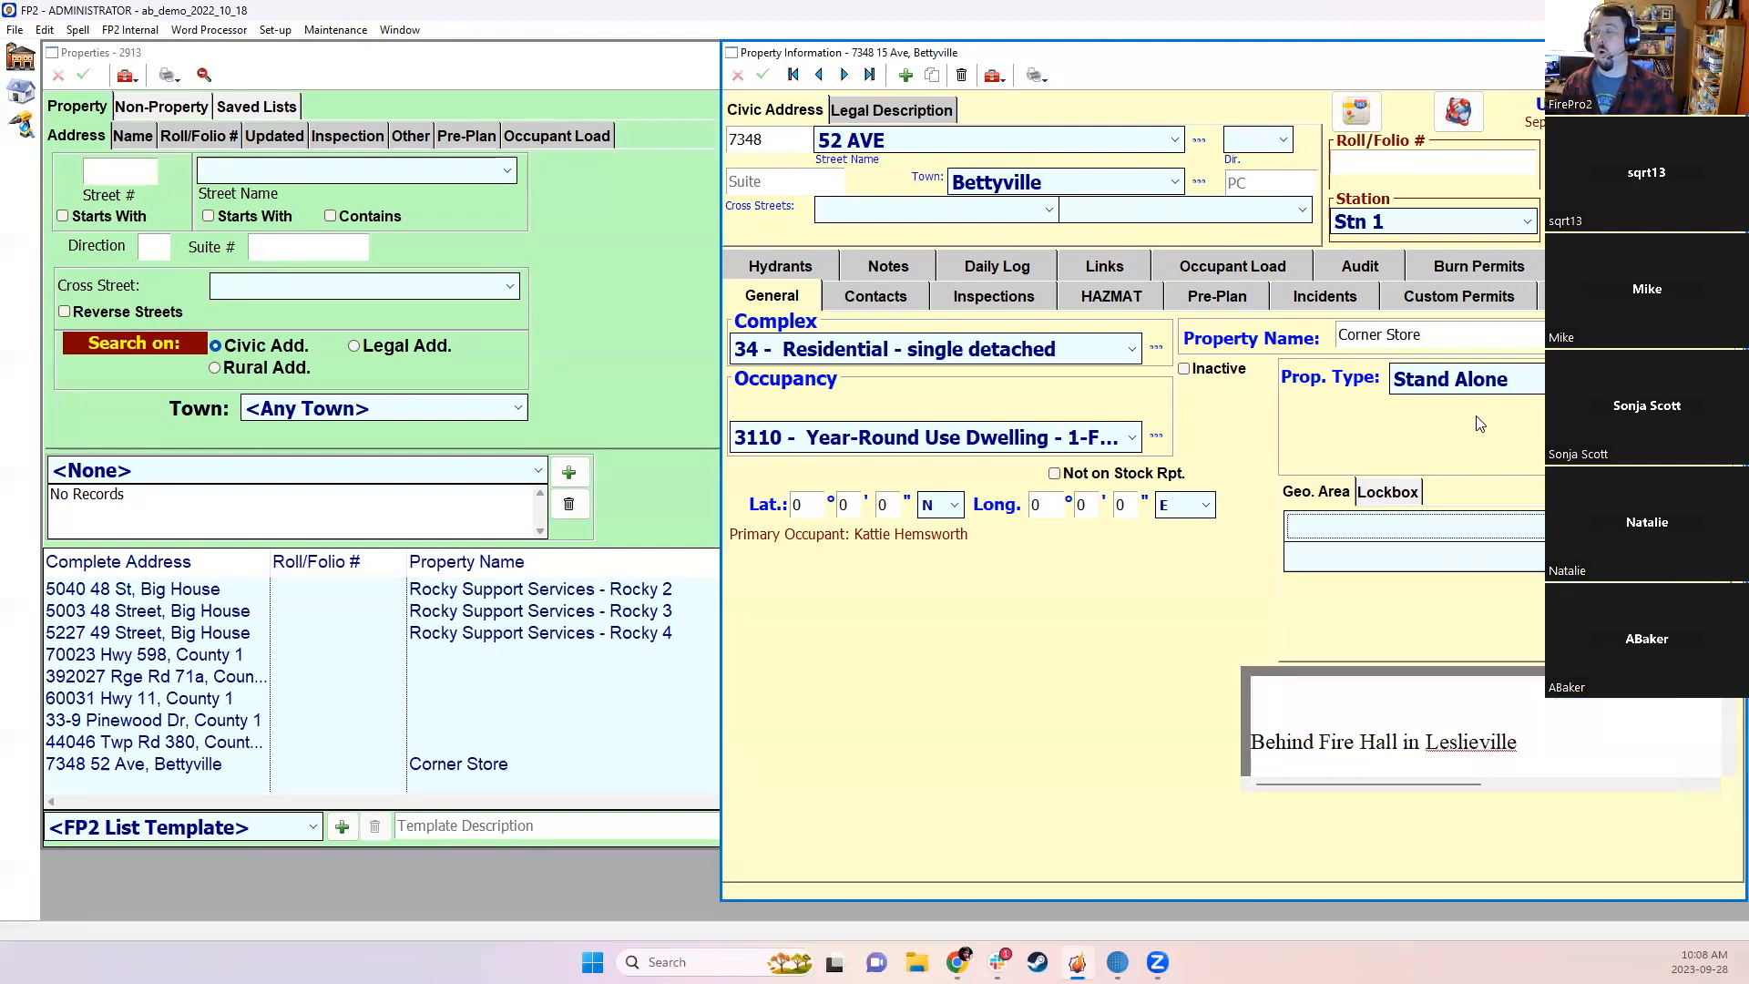
left_click(1299, 524)
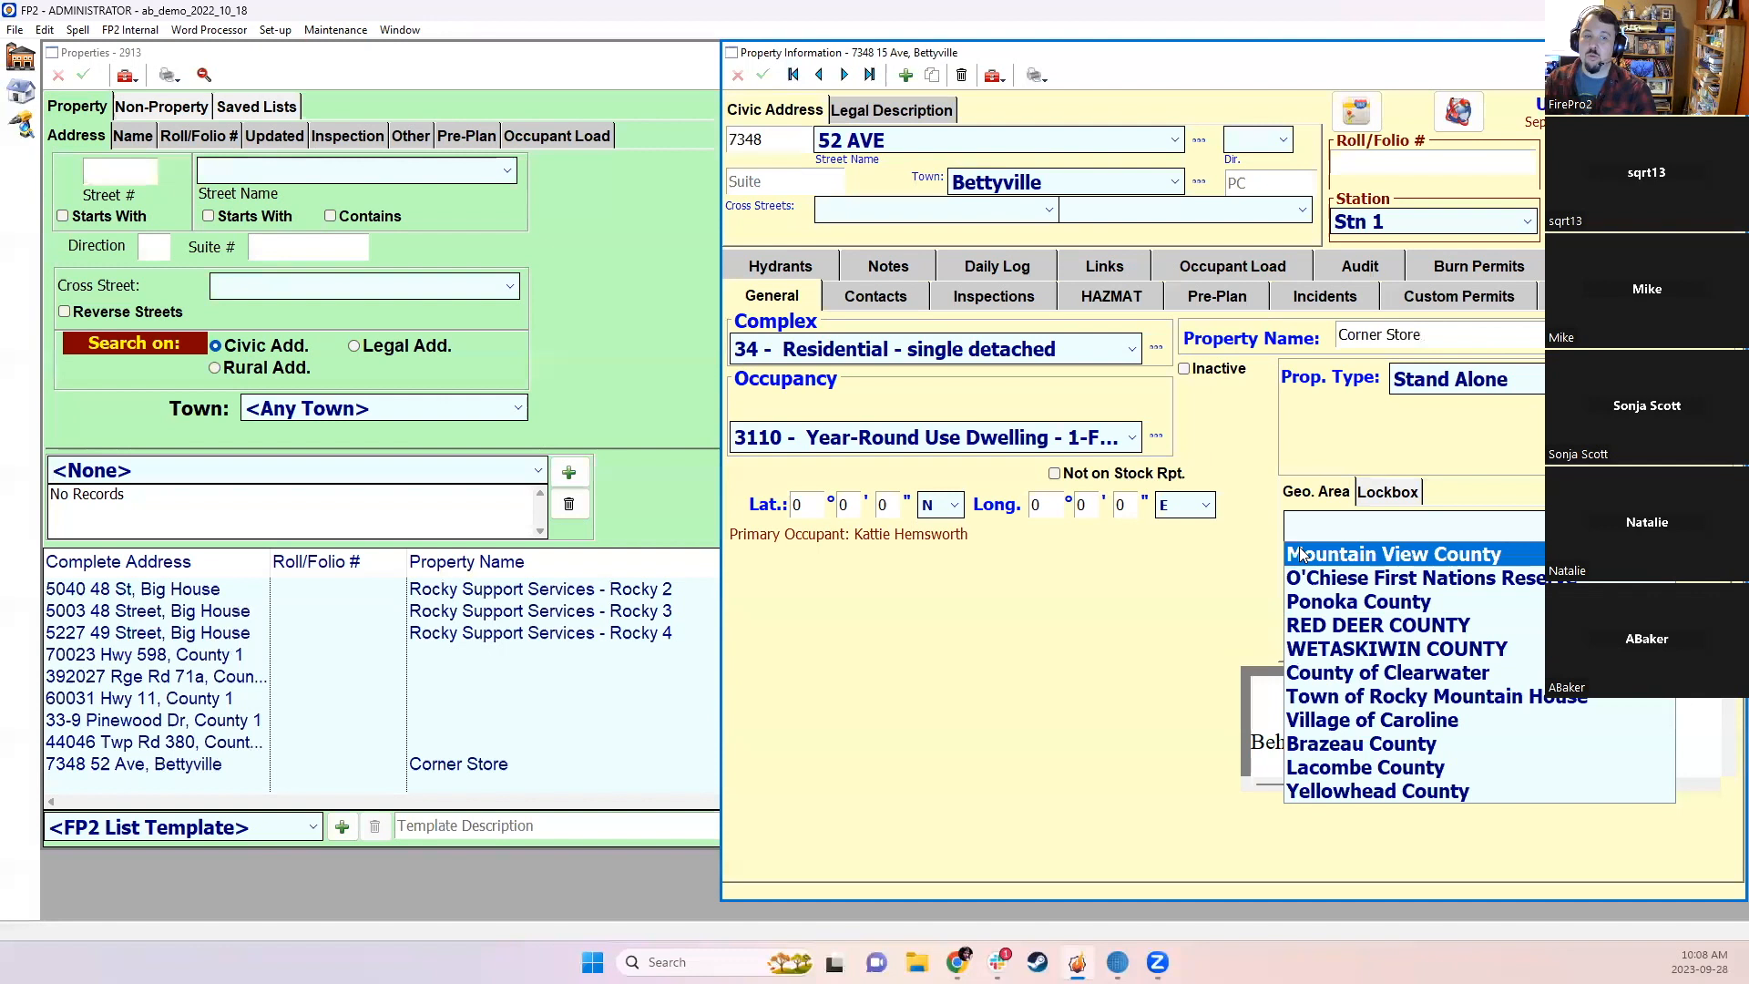
left_click(1320, 463)
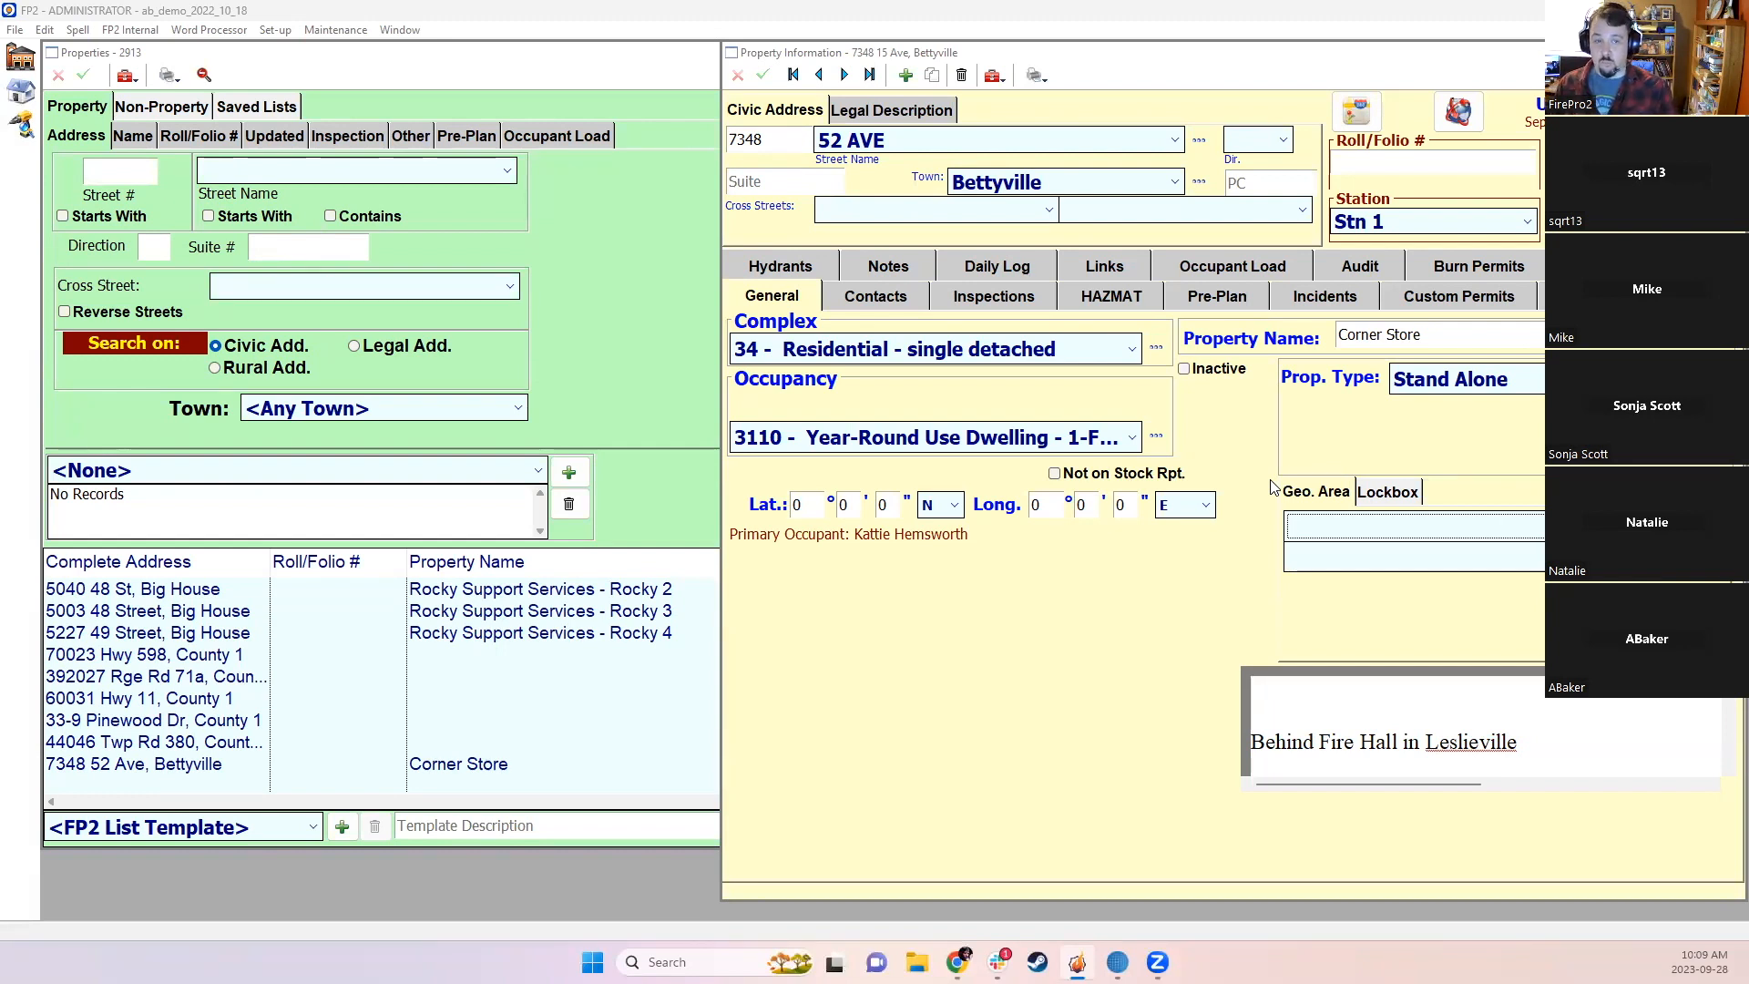
Step: Widen the Type column in the property's contact list and add a new contact of type Primary
left_click(872, 299)
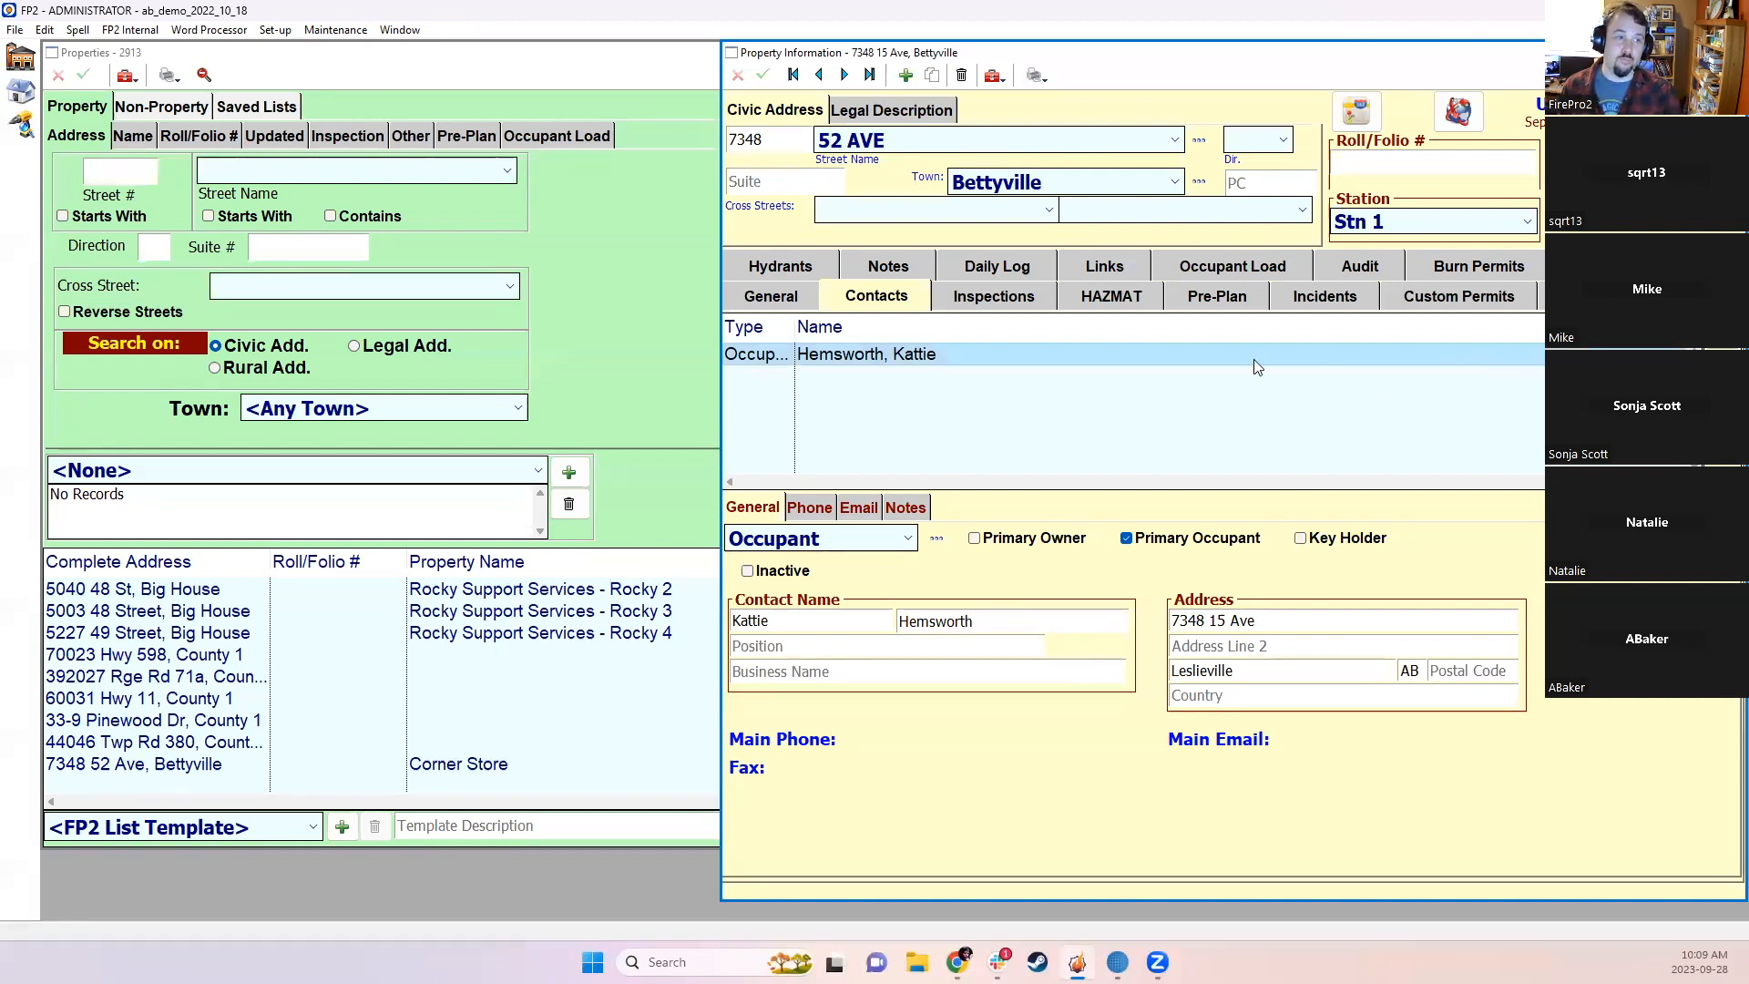
left_click_drag(797, 331, 899, 333)
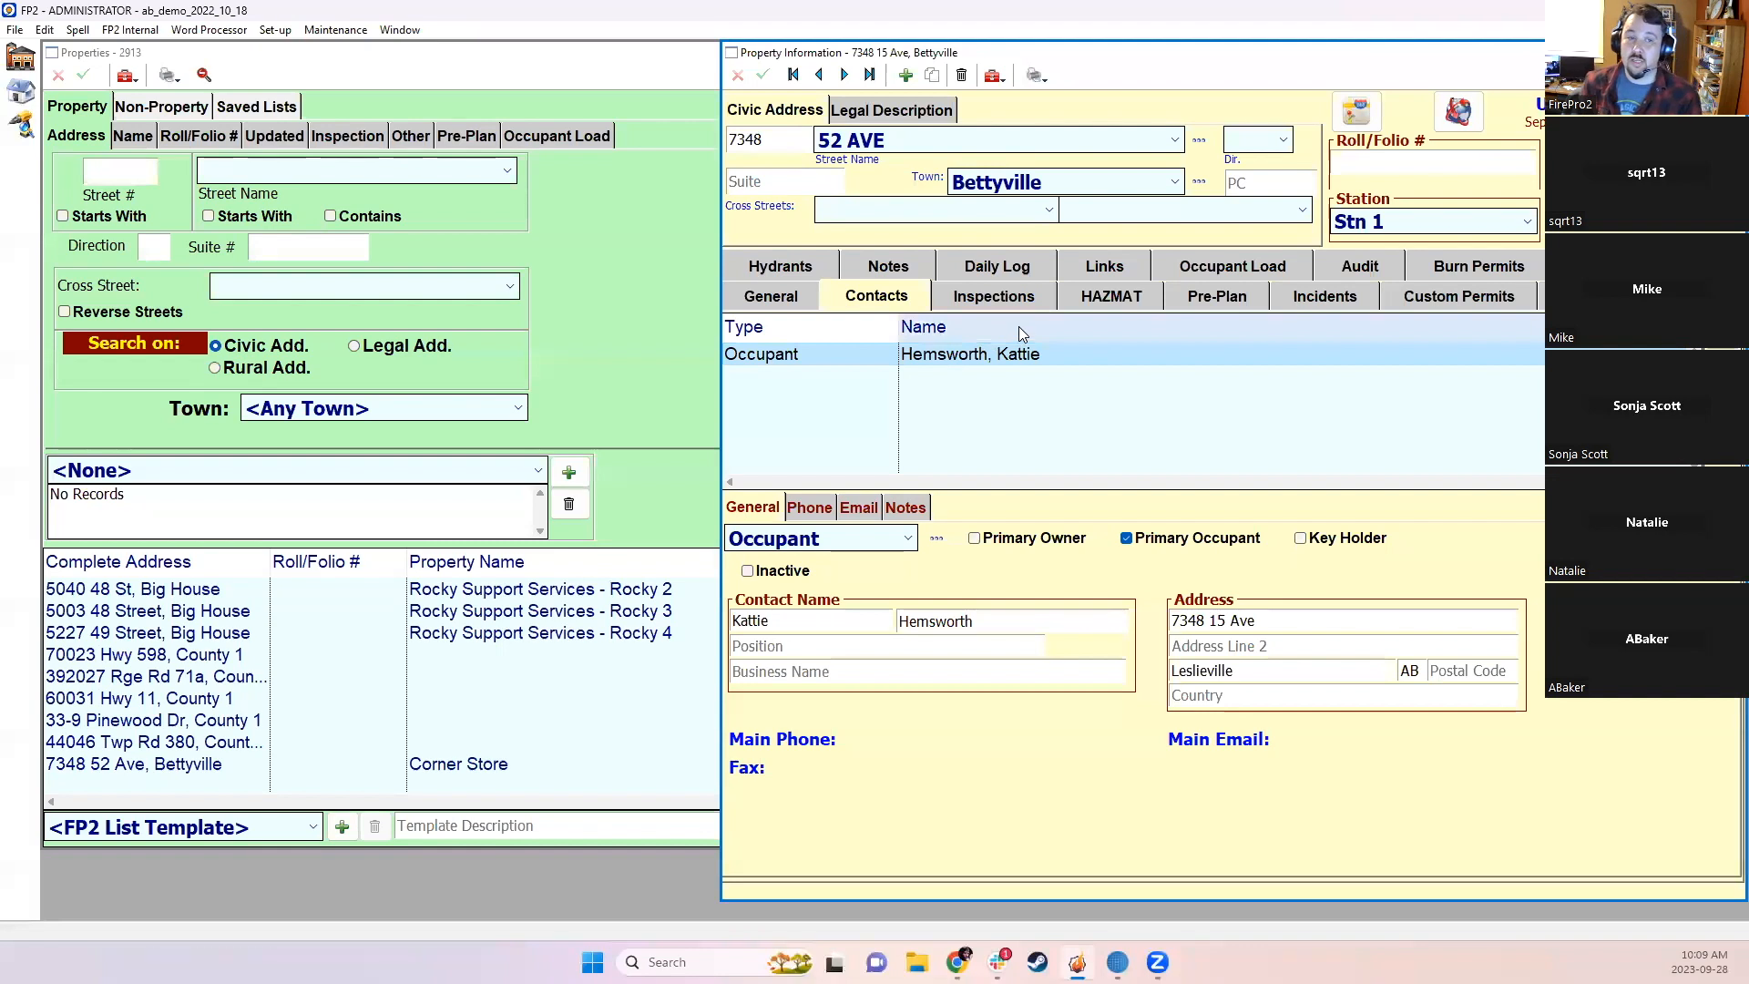
left_click(1721, 348)
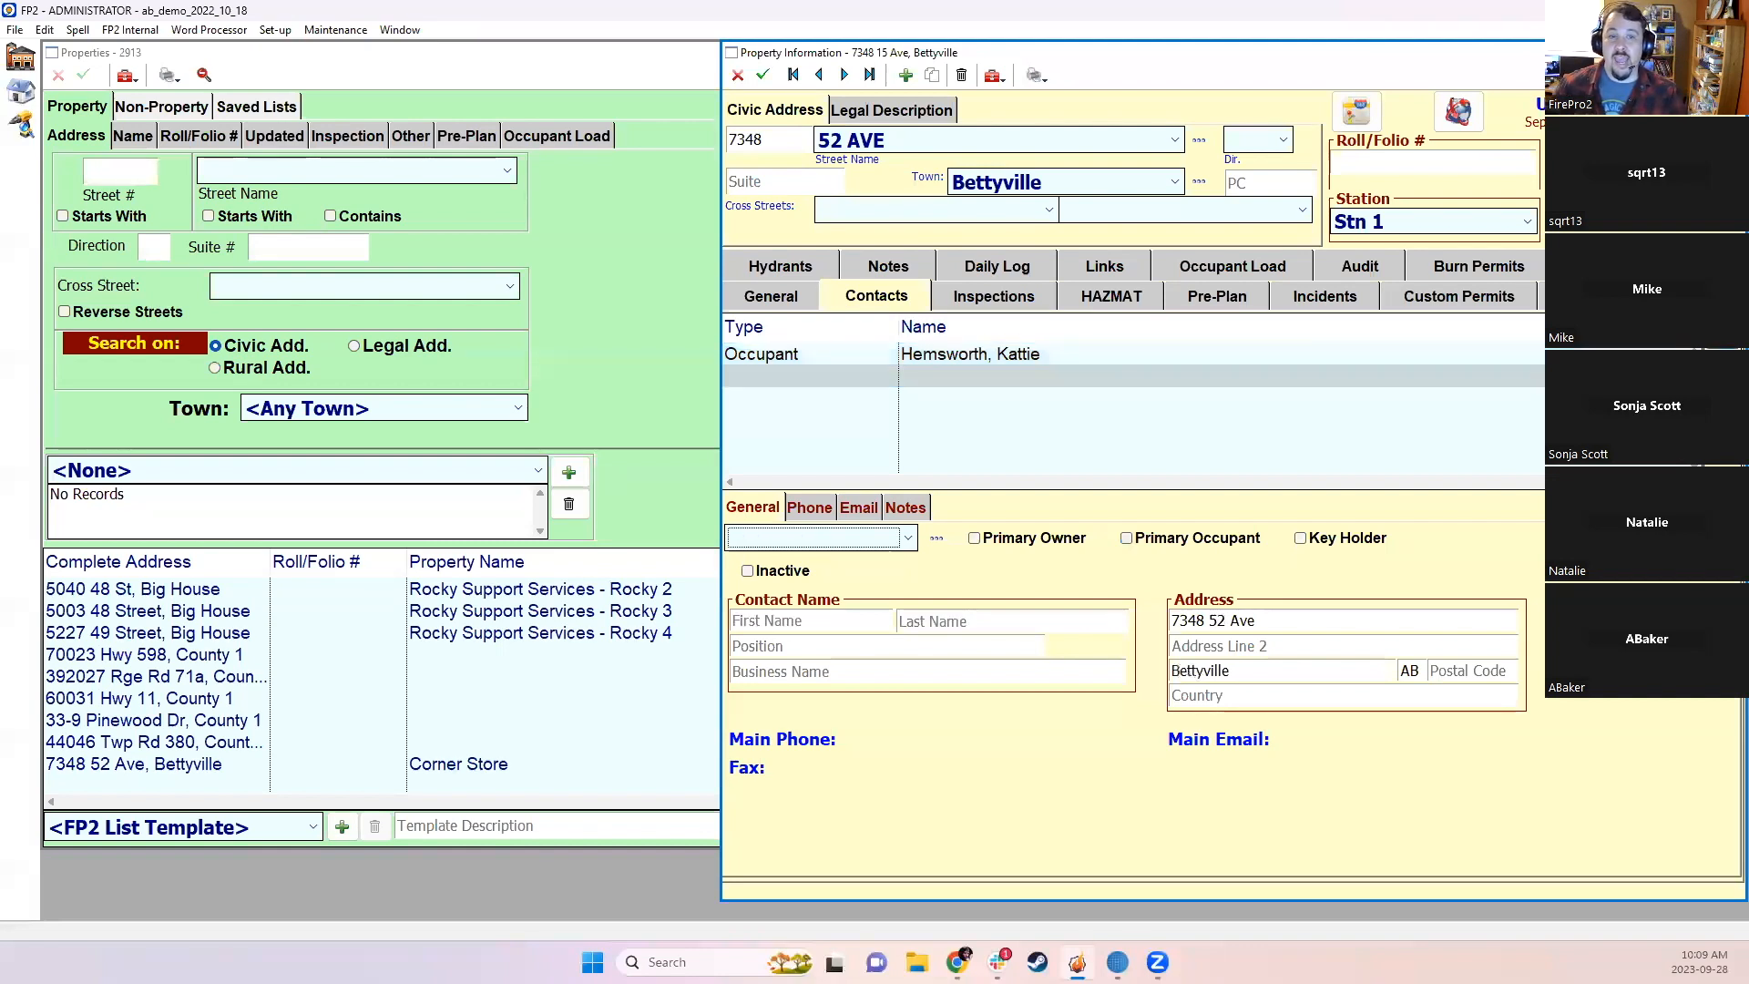
left_click(881, 538)
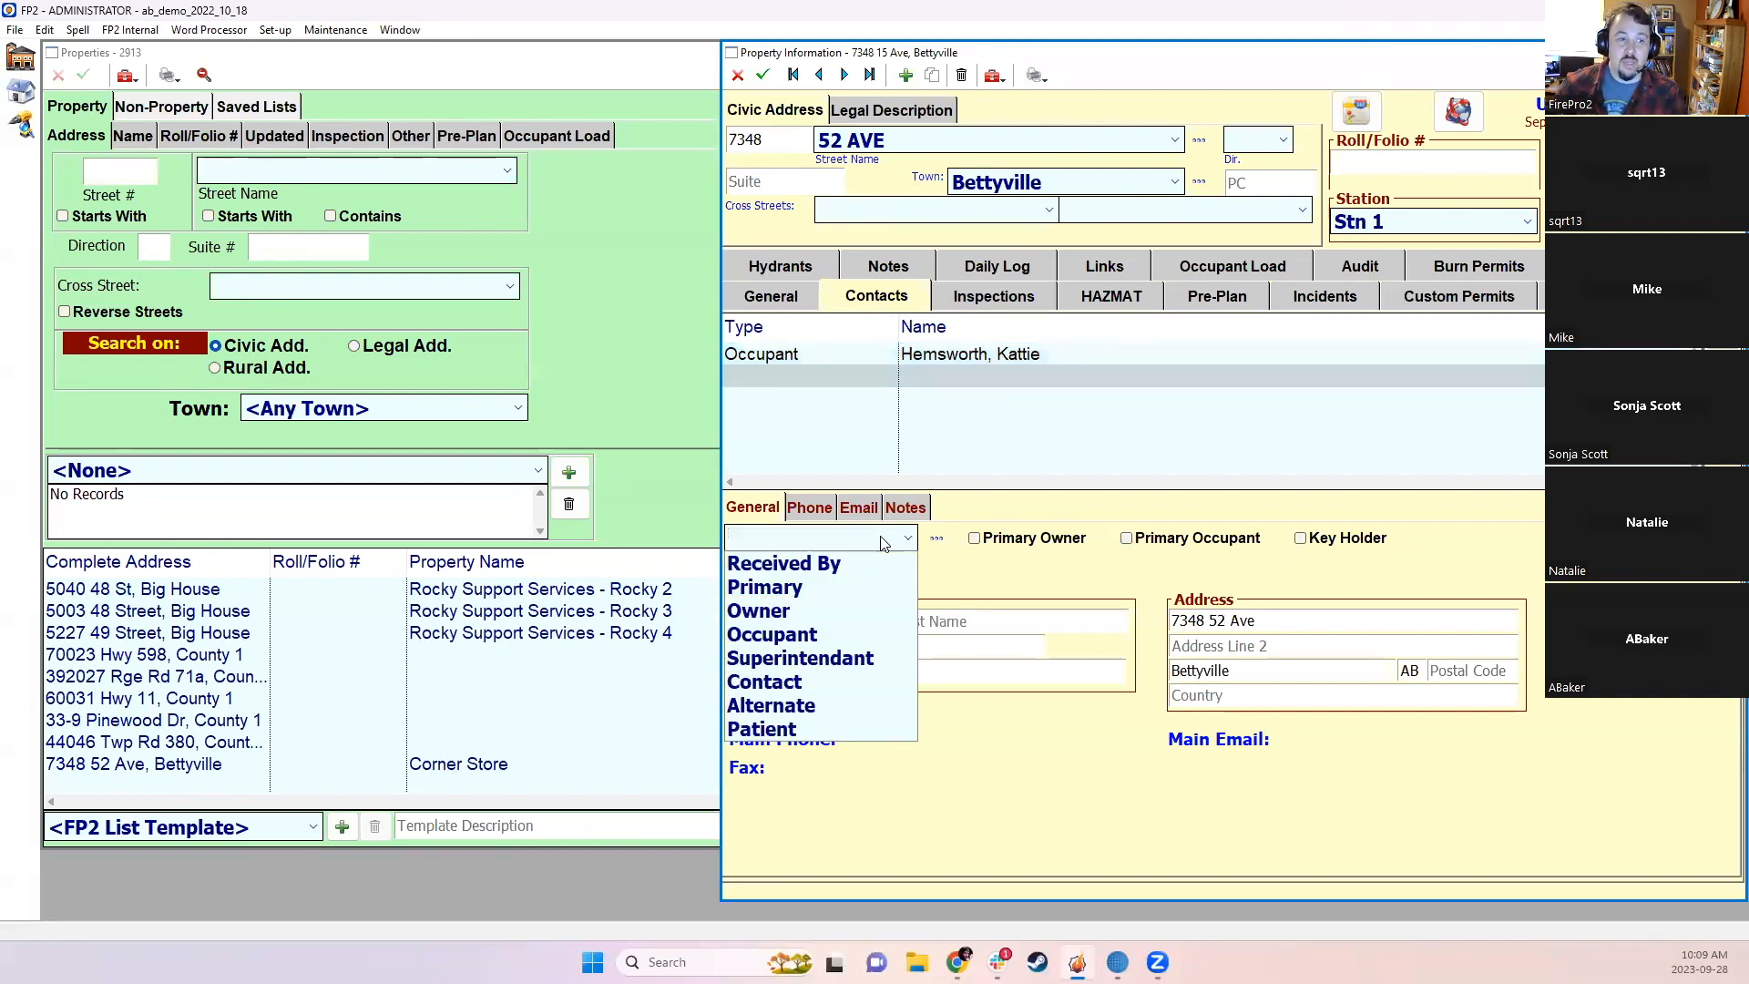
left_click(881, 538)
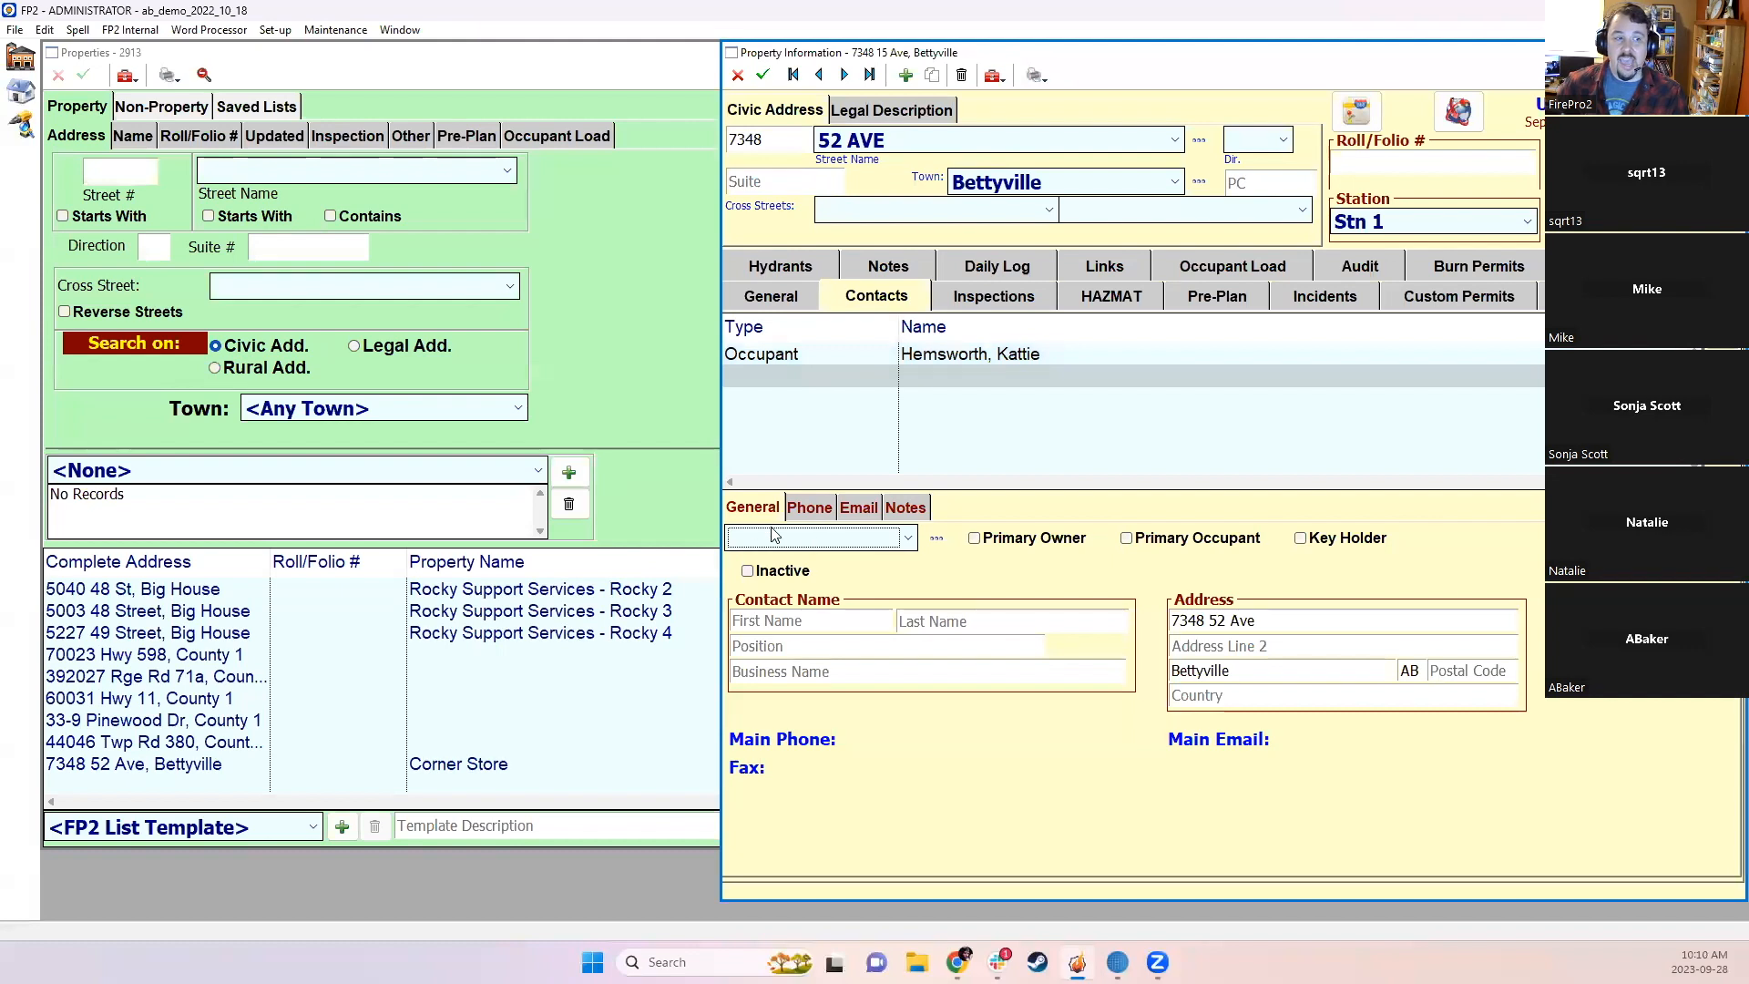
left_click(791, 539)
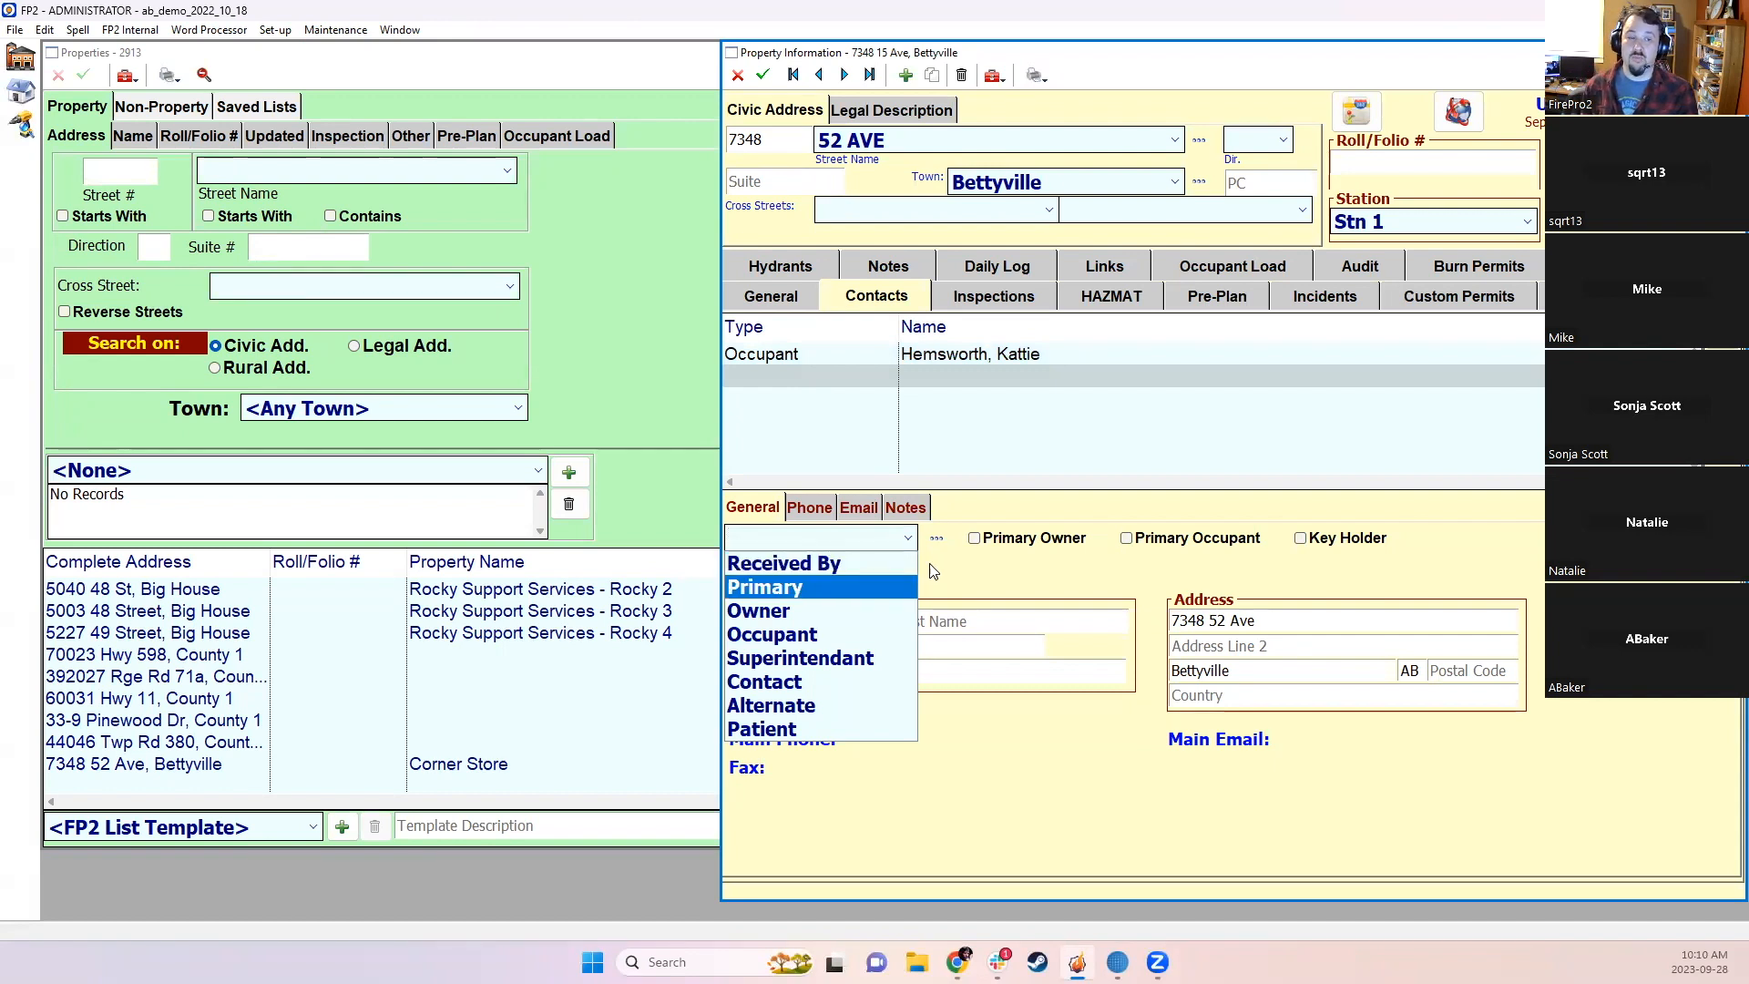
left_click(810, 589)
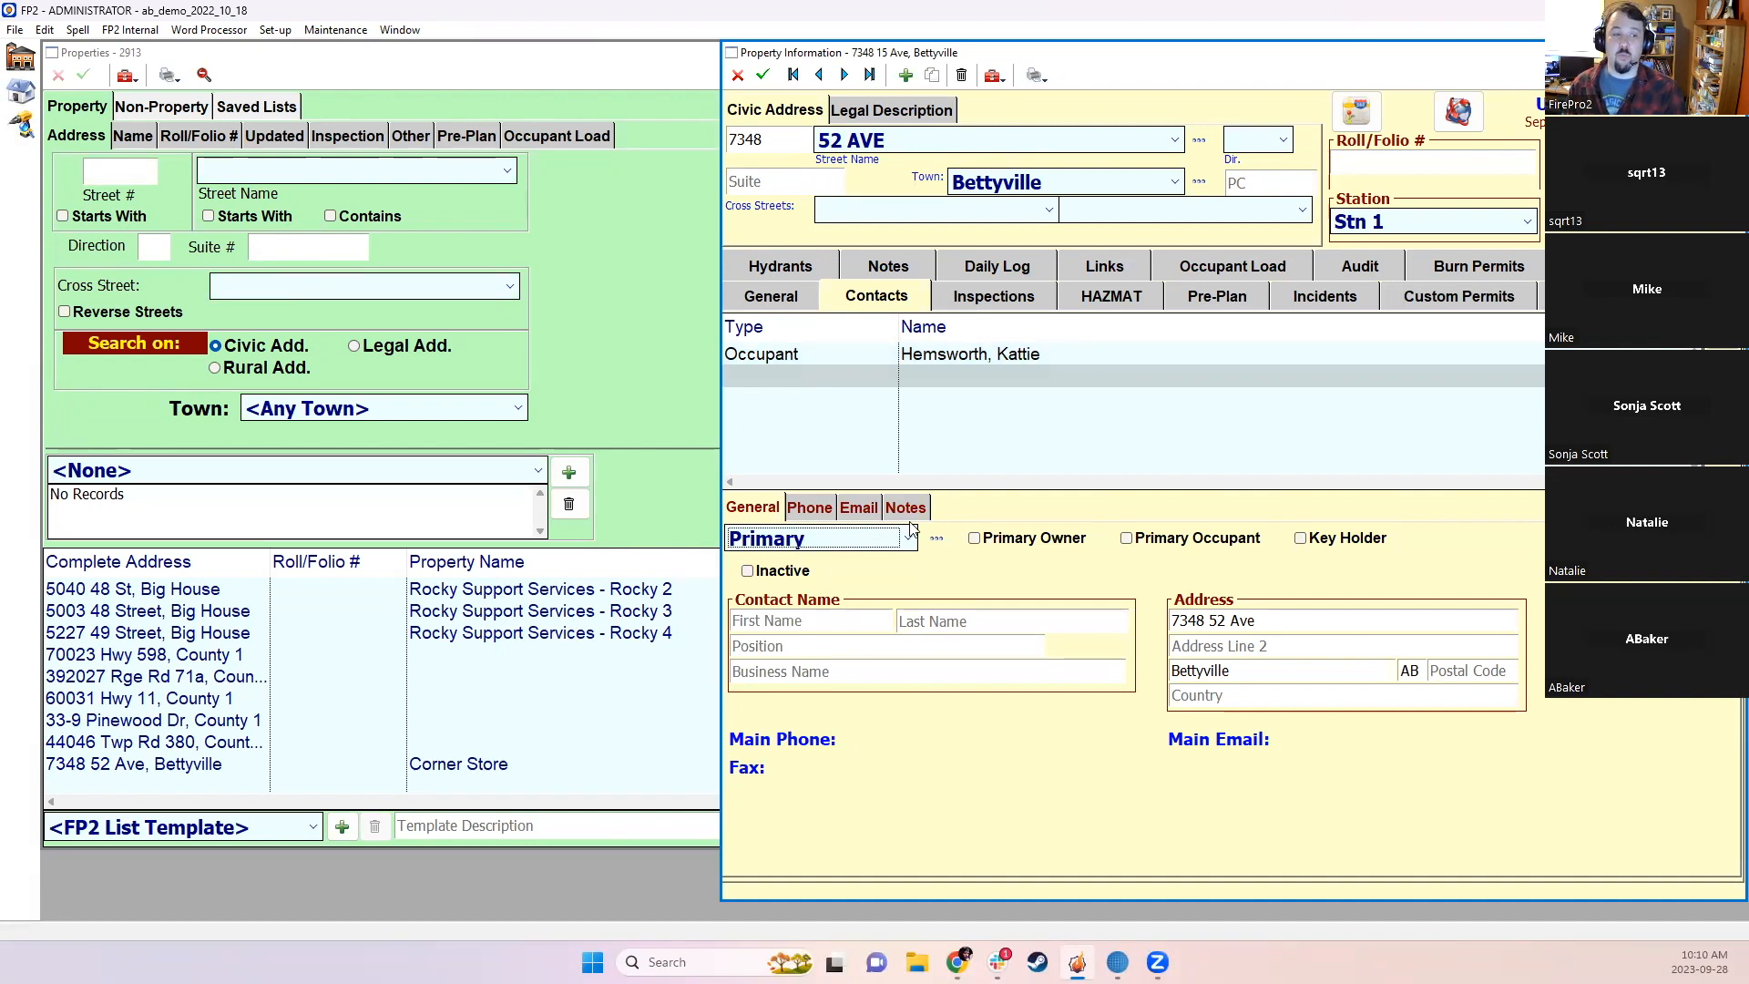
Step: Mark the new contact as Primary Owner, Primary Occupant and Key Holder, and clear Primary Occupant on the existing Occupant contact
left_click(993, 548)
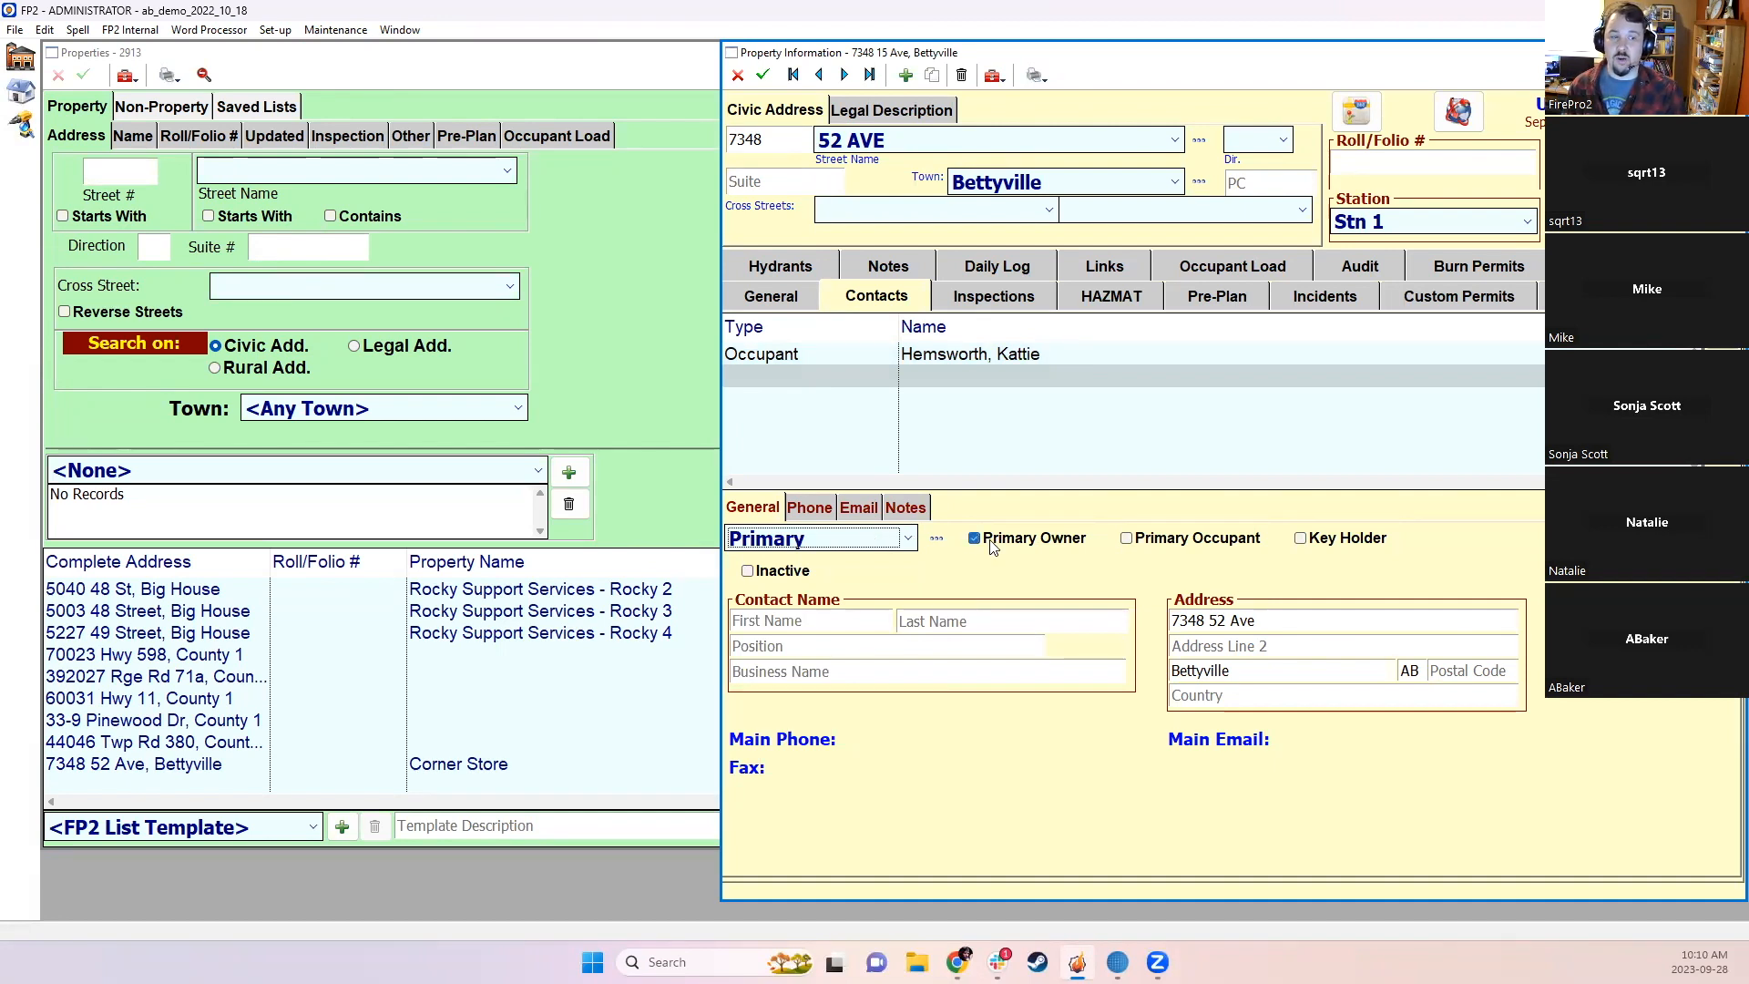
left_click(1164, 545)
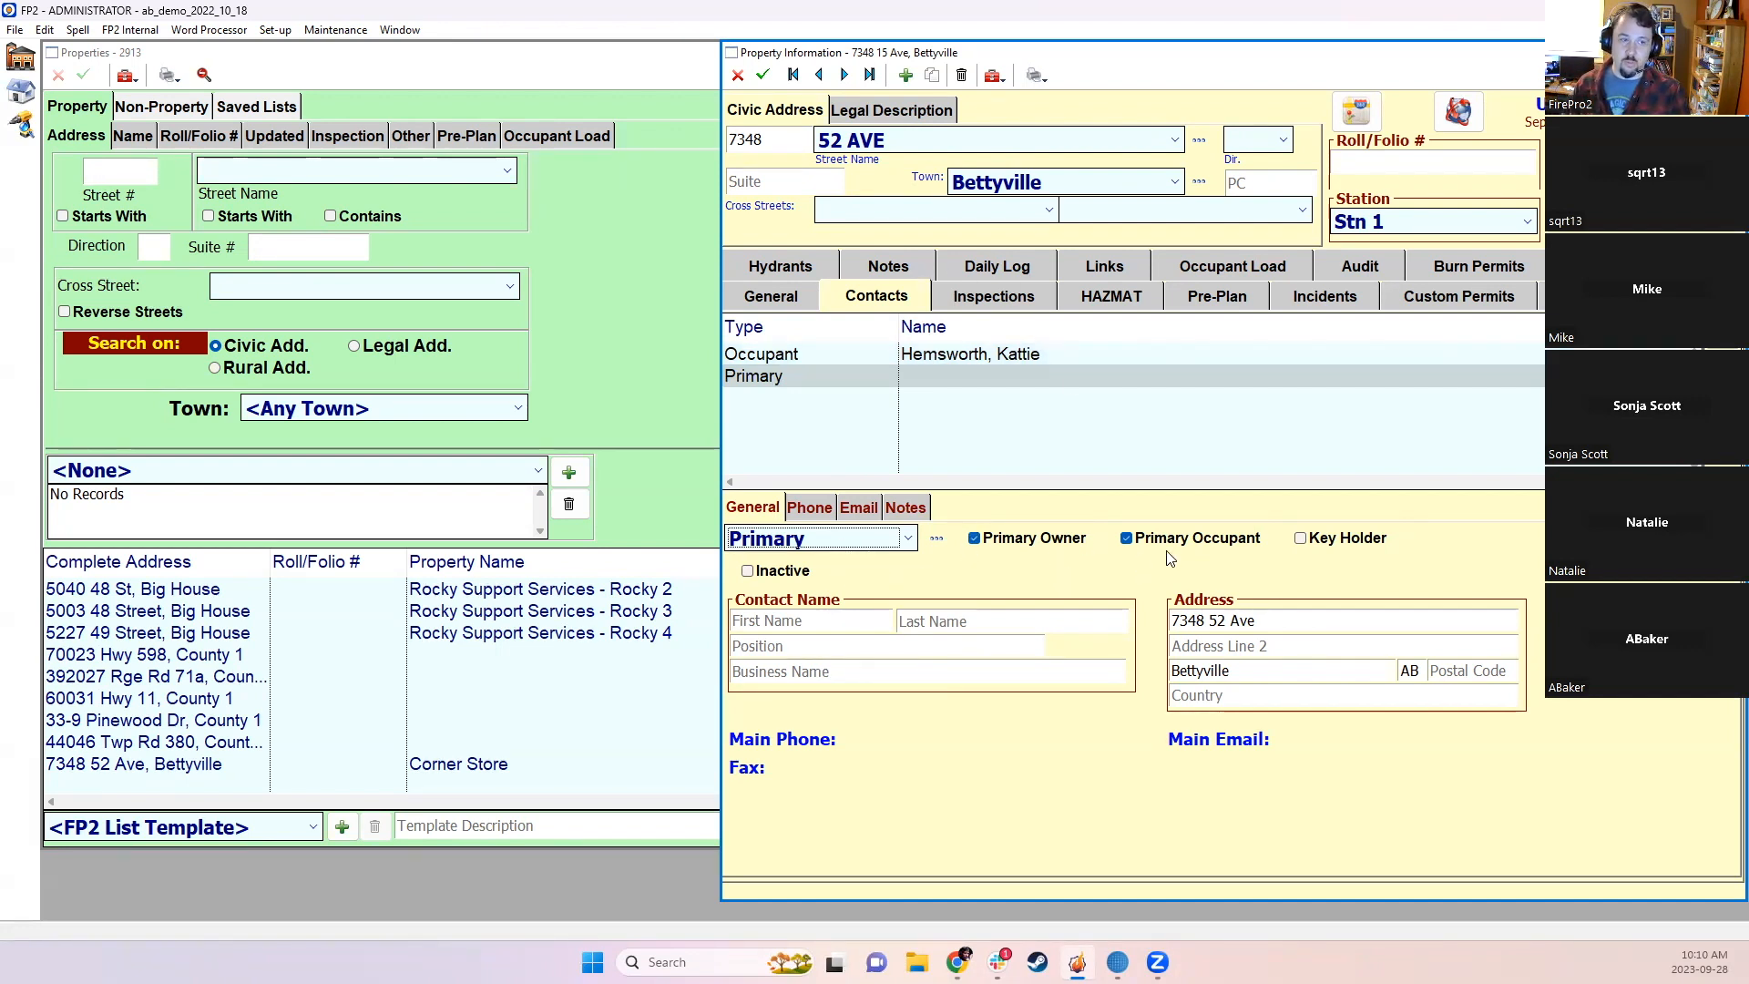
left_click(976, 354)
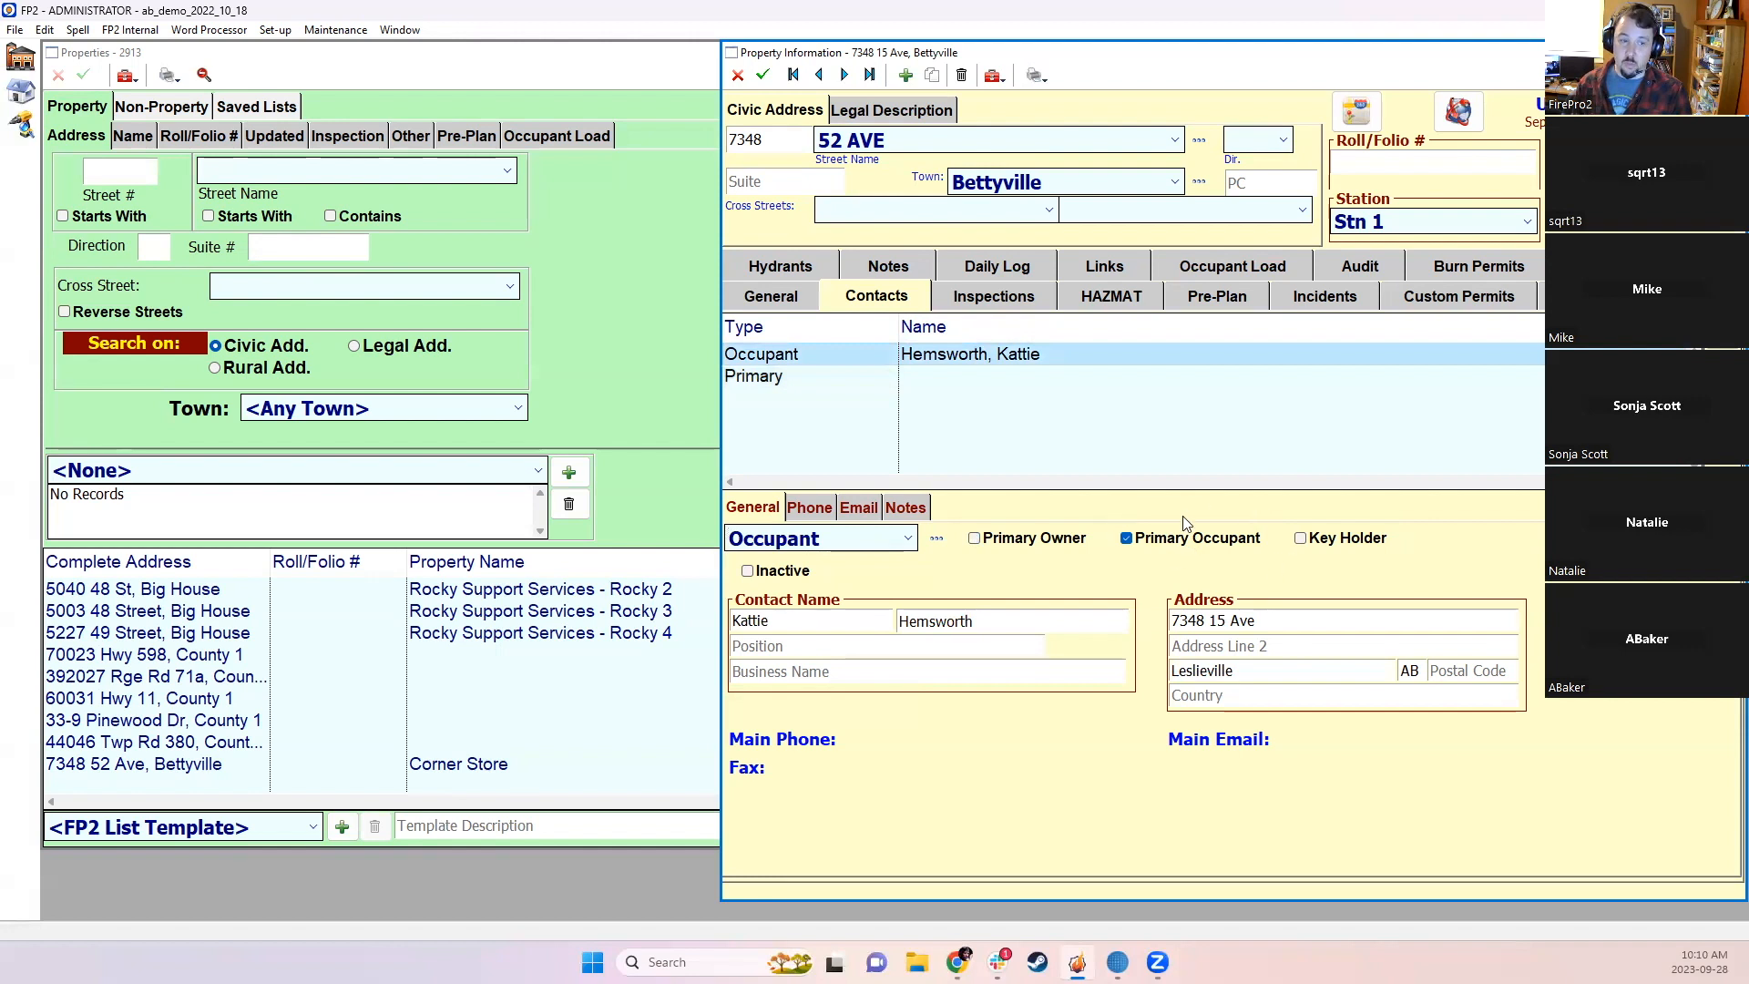
left_click(1170, 543)
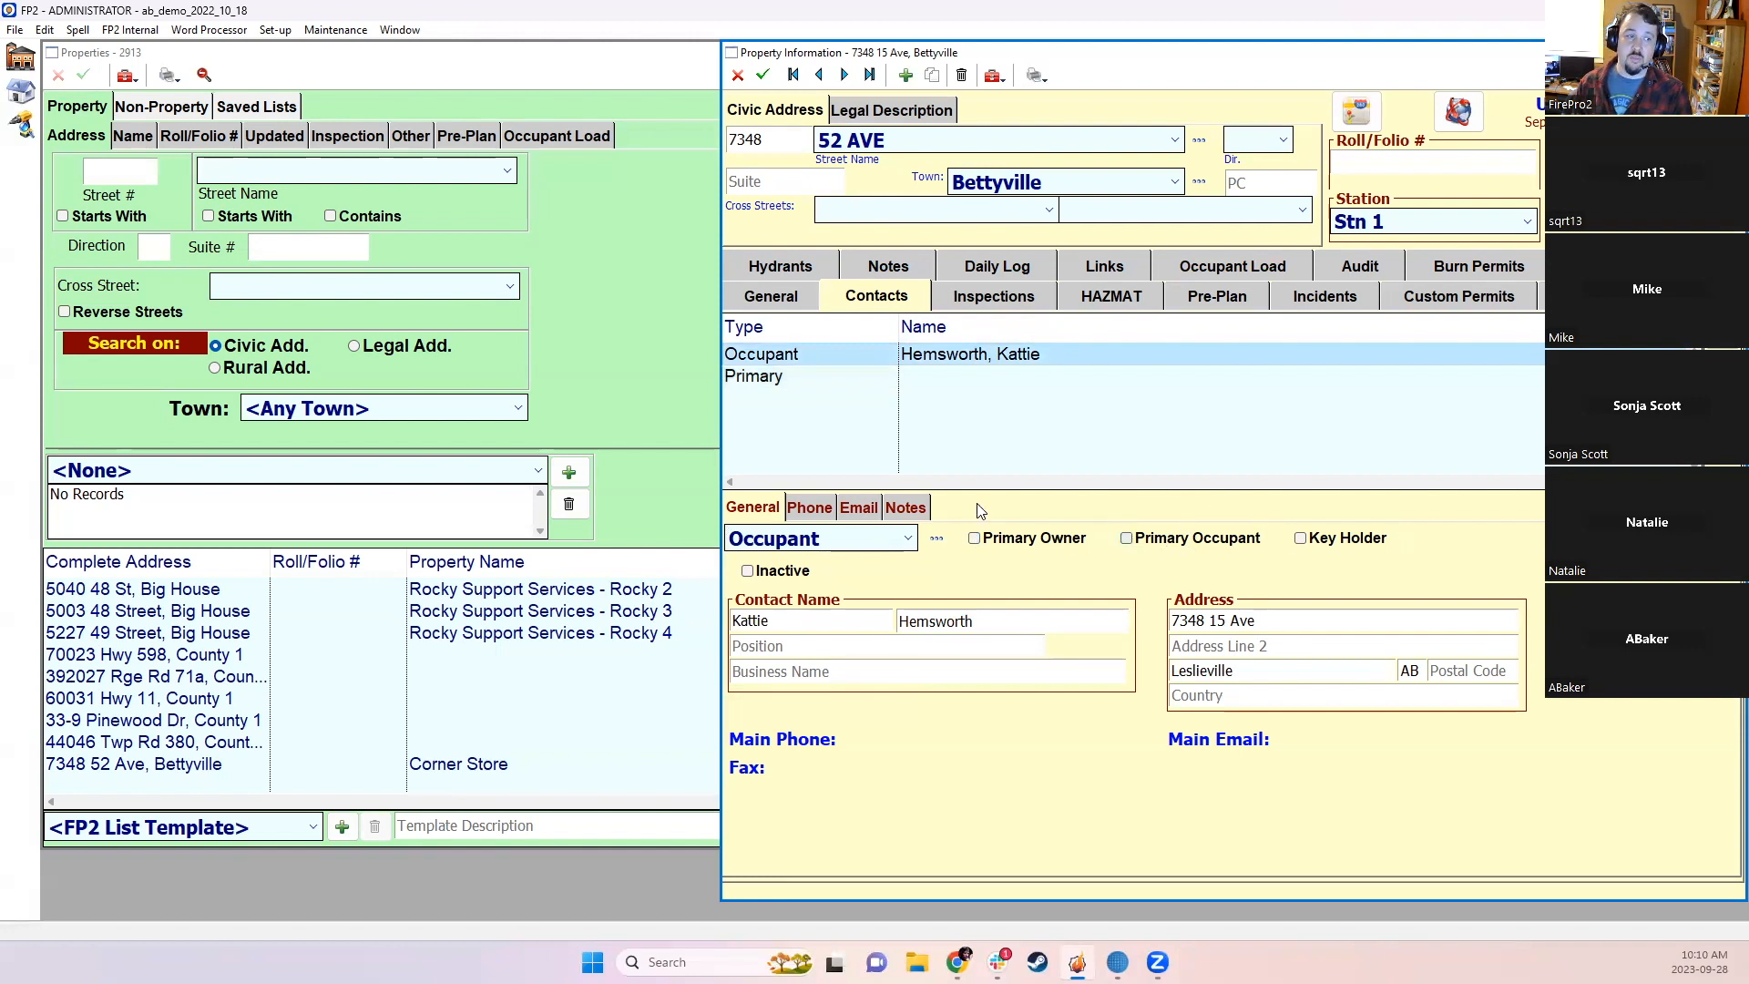
left_click(867, 385)
left_click(1301, 540)
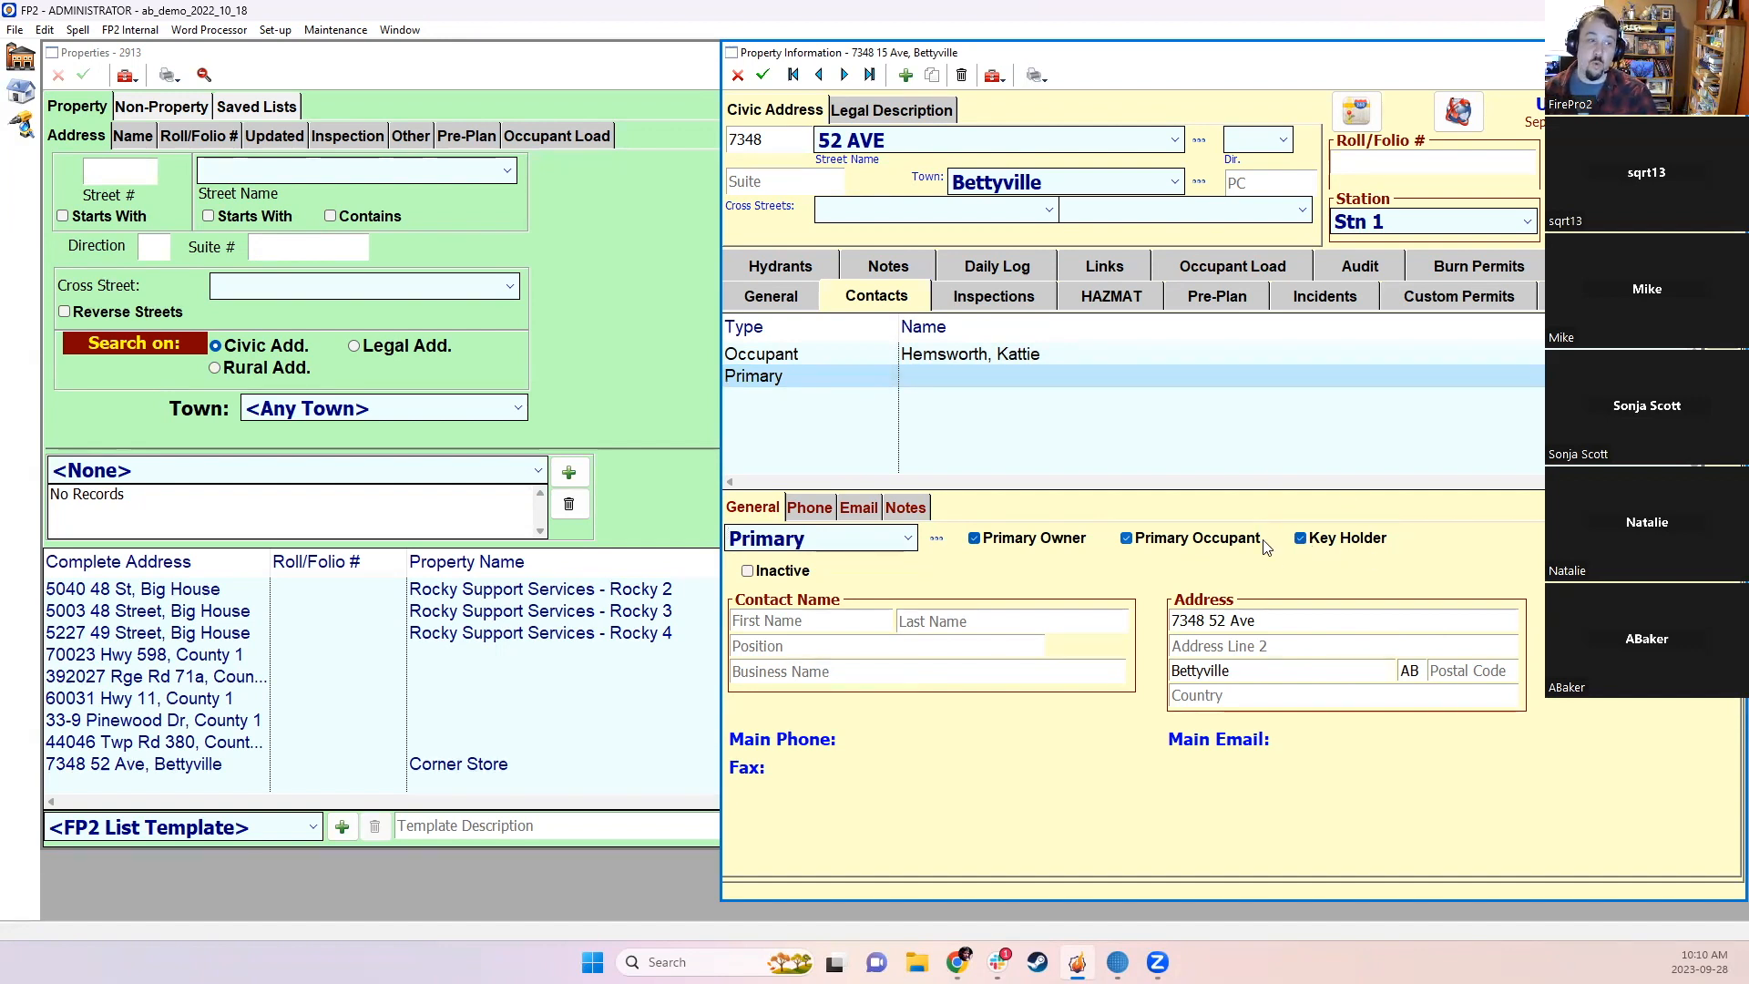
Step: Enter the Primary contact's first and last name, leaving the position and business name blank
left_click(823, 617)
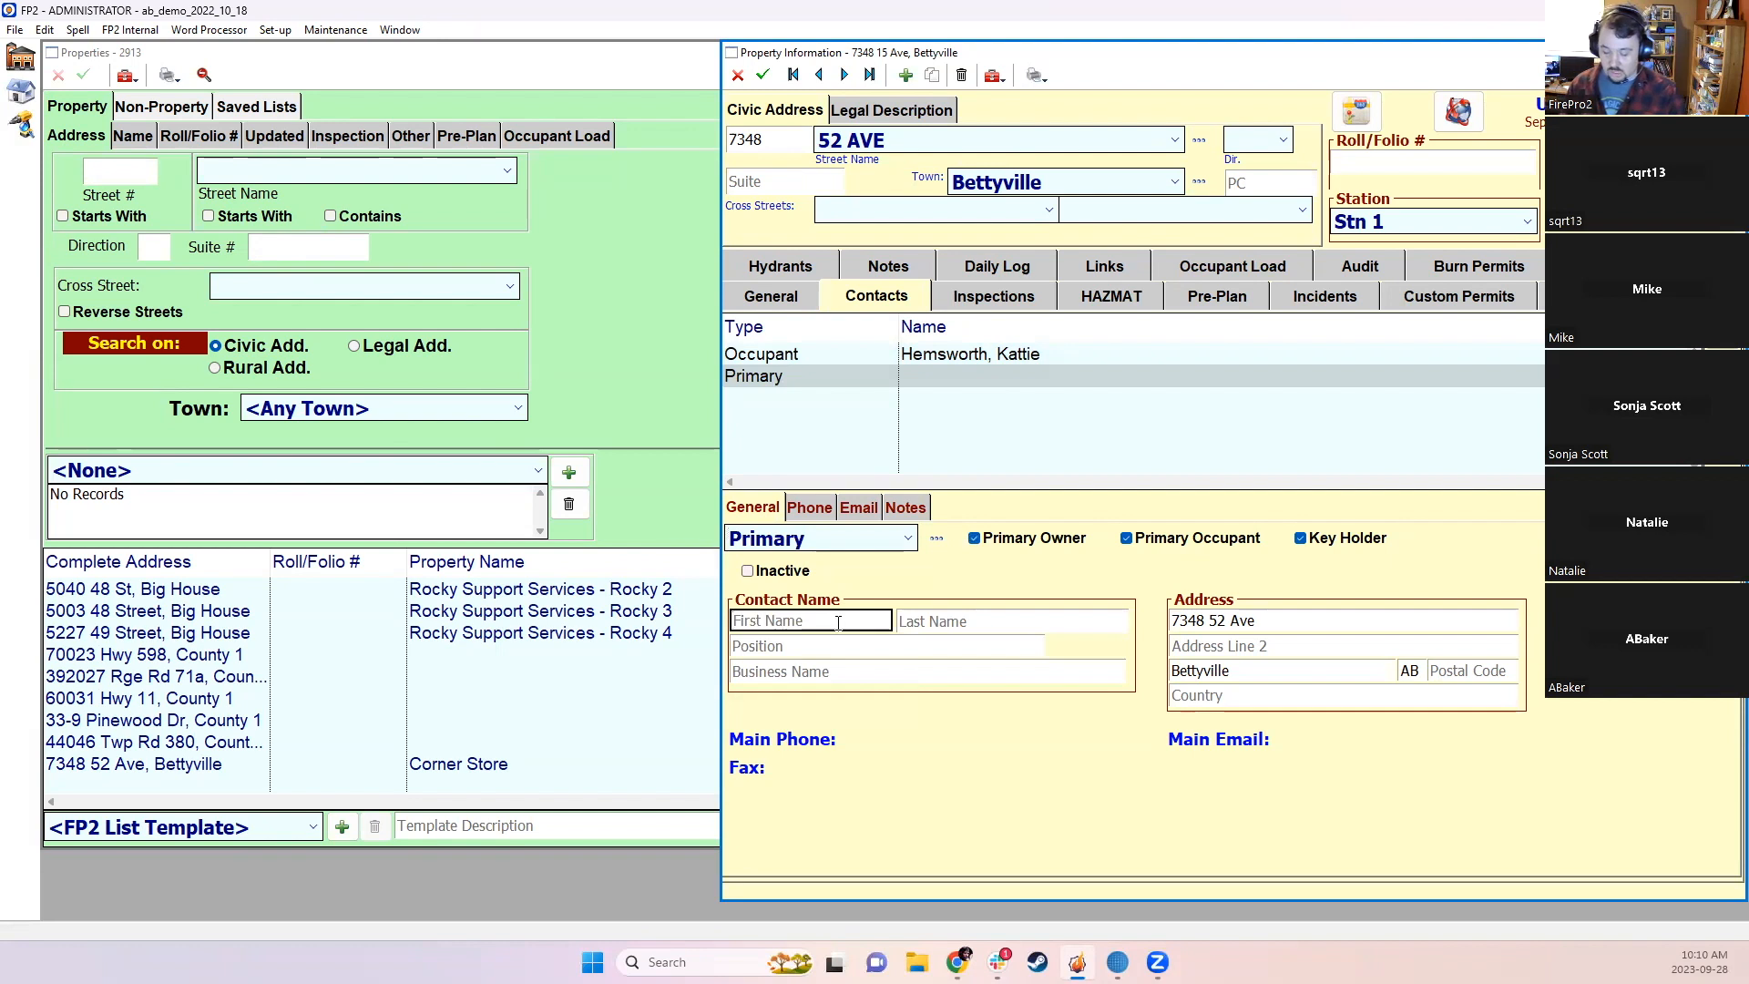
type("Bob")
key("Tab")
type("Smith")
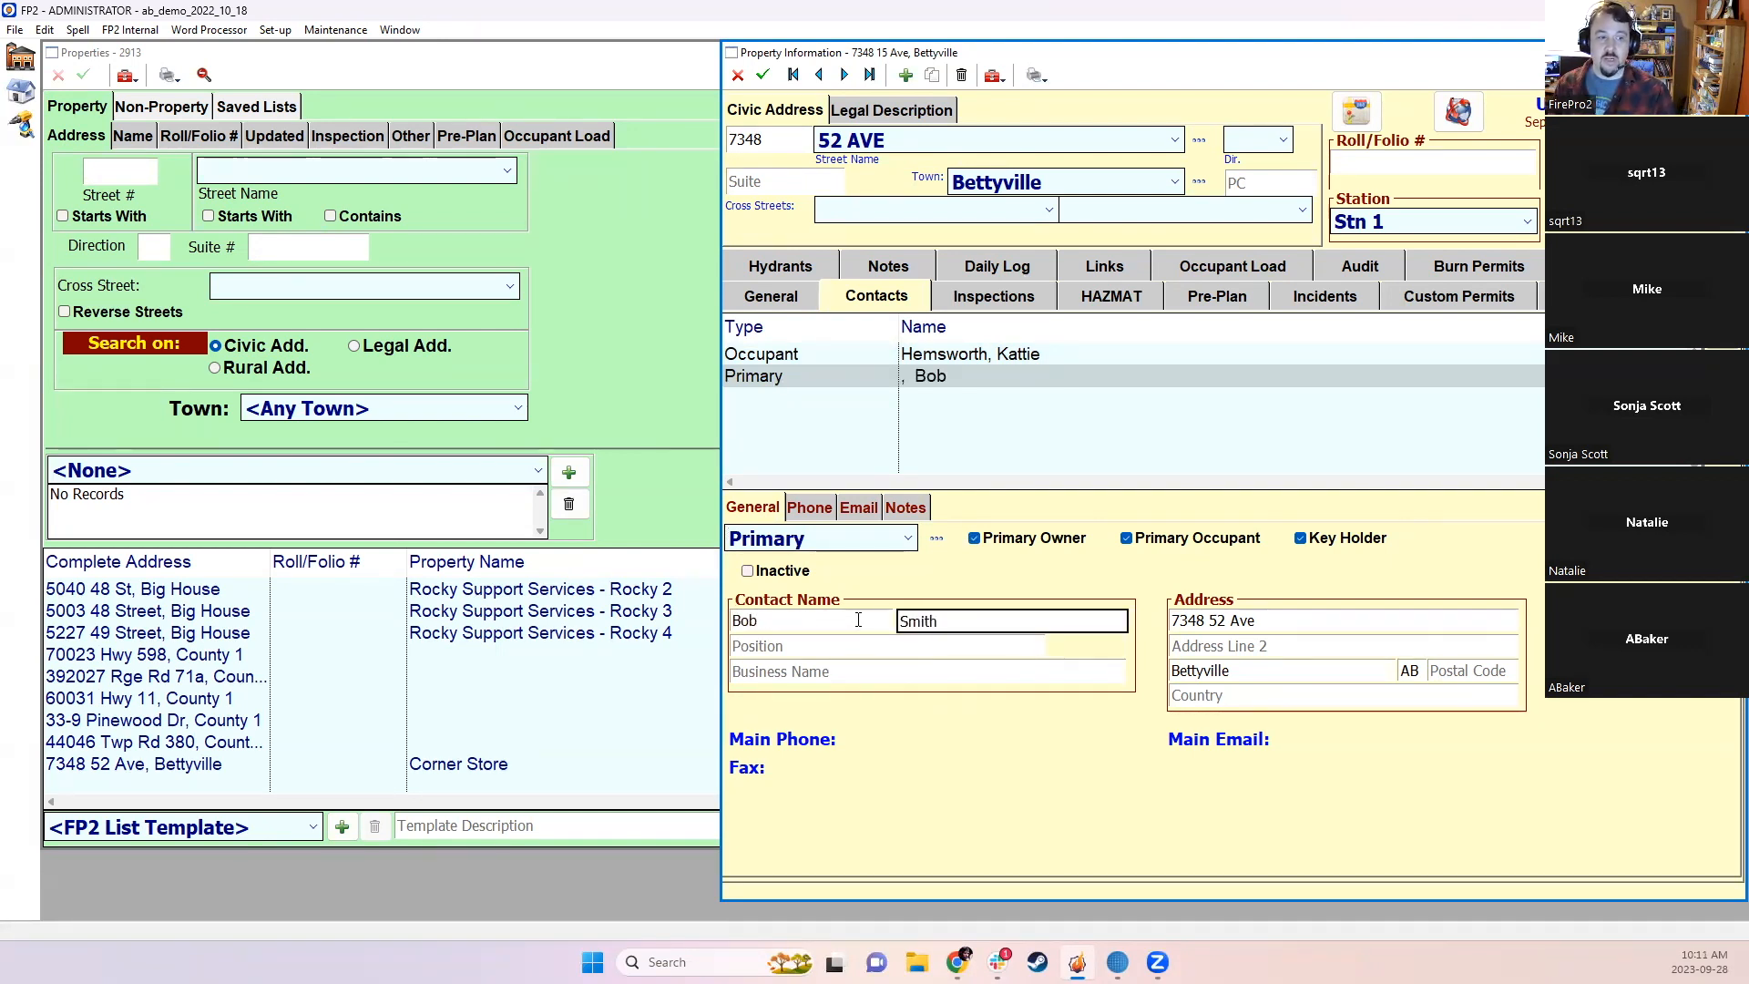
left_click(833, 643)
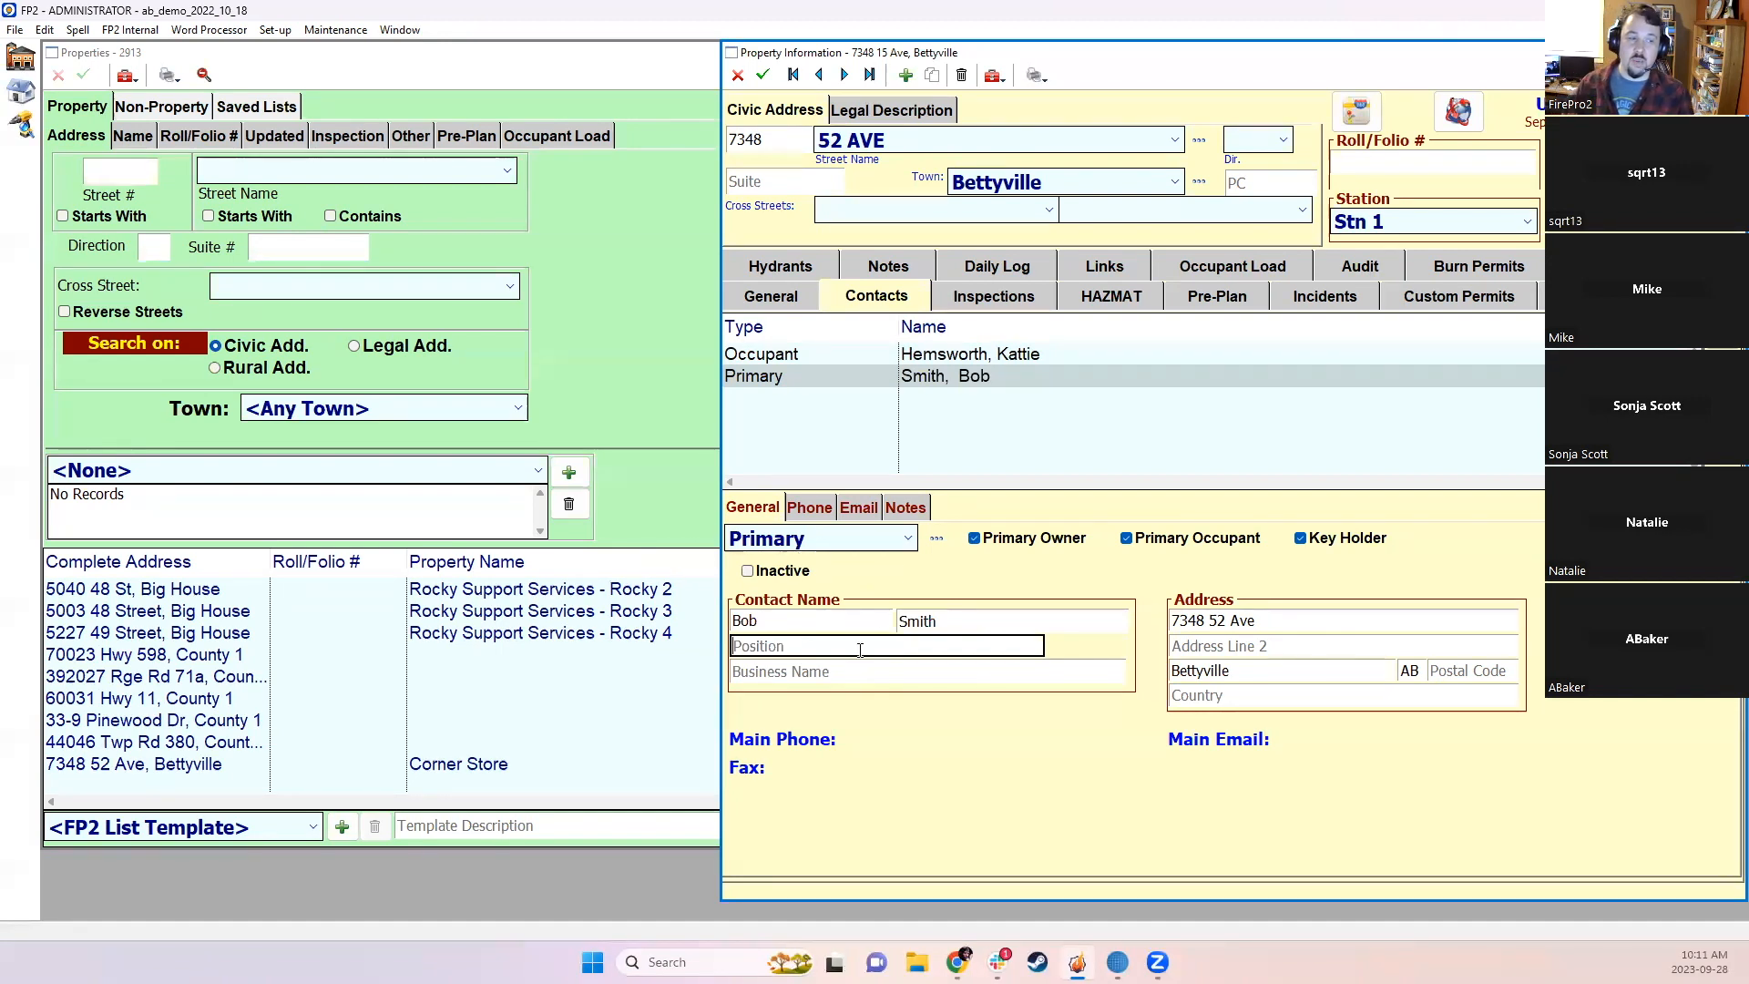
key("Tab")
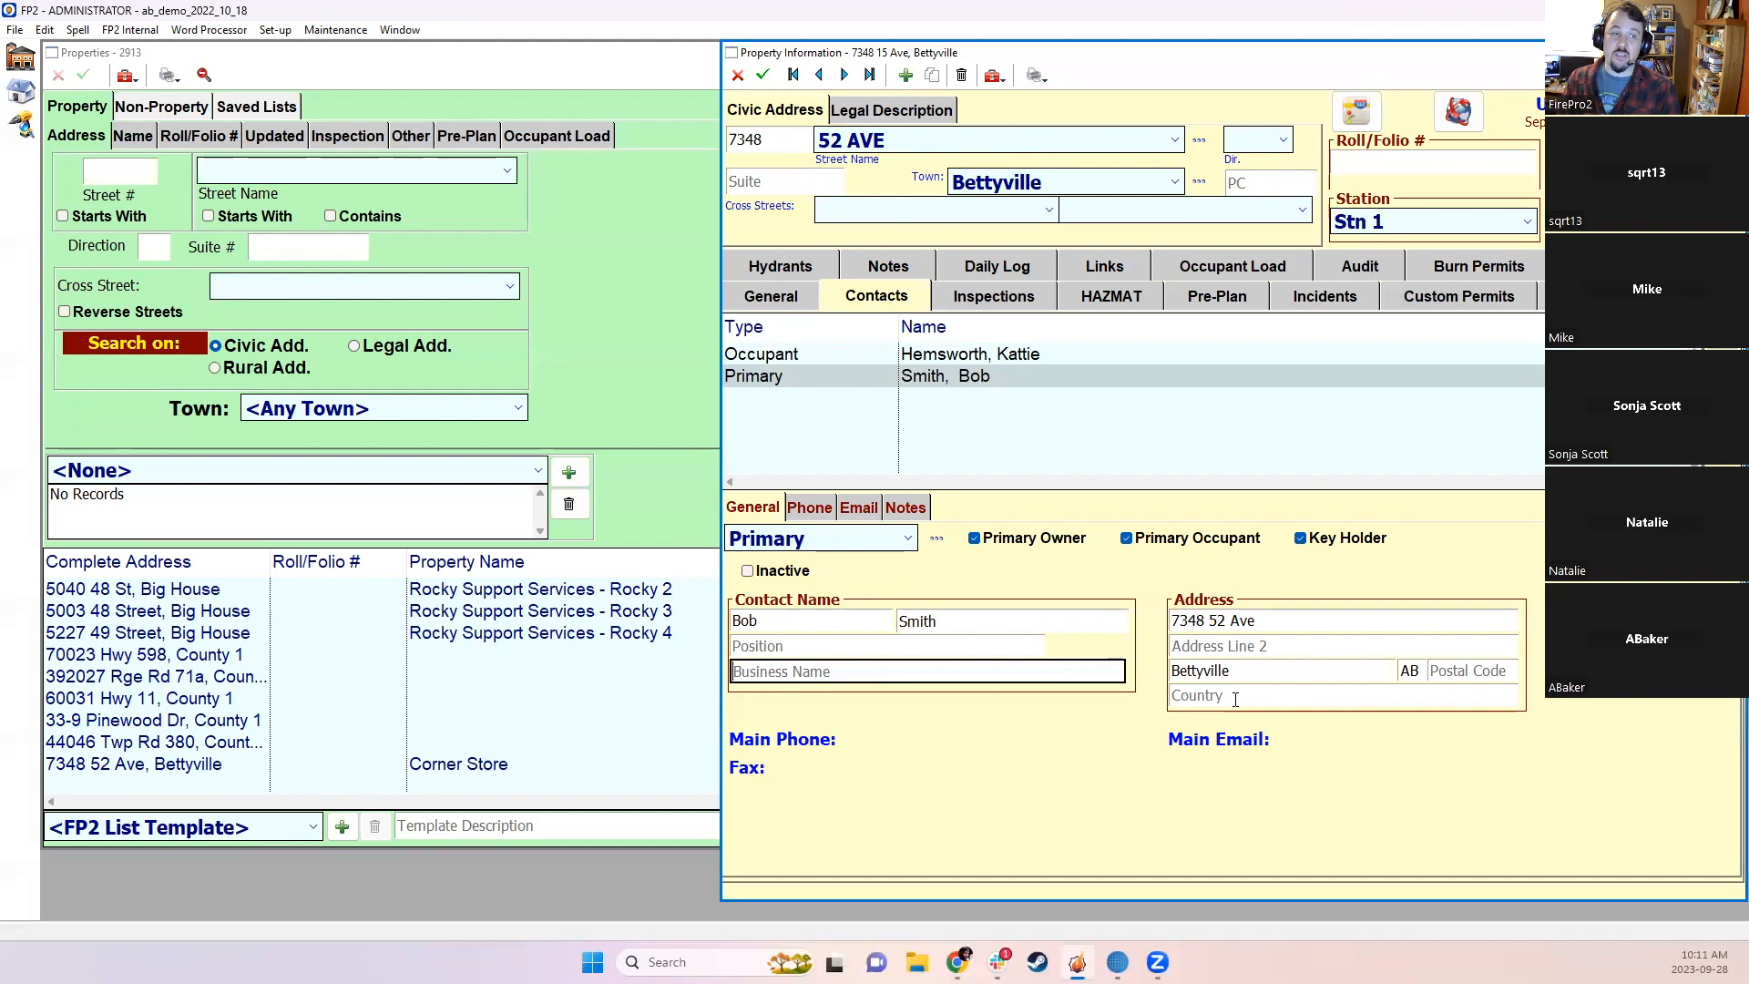
Step: View the Primary contact's phone and email lists, and save the property record with the new contact
left_click(814, 510)
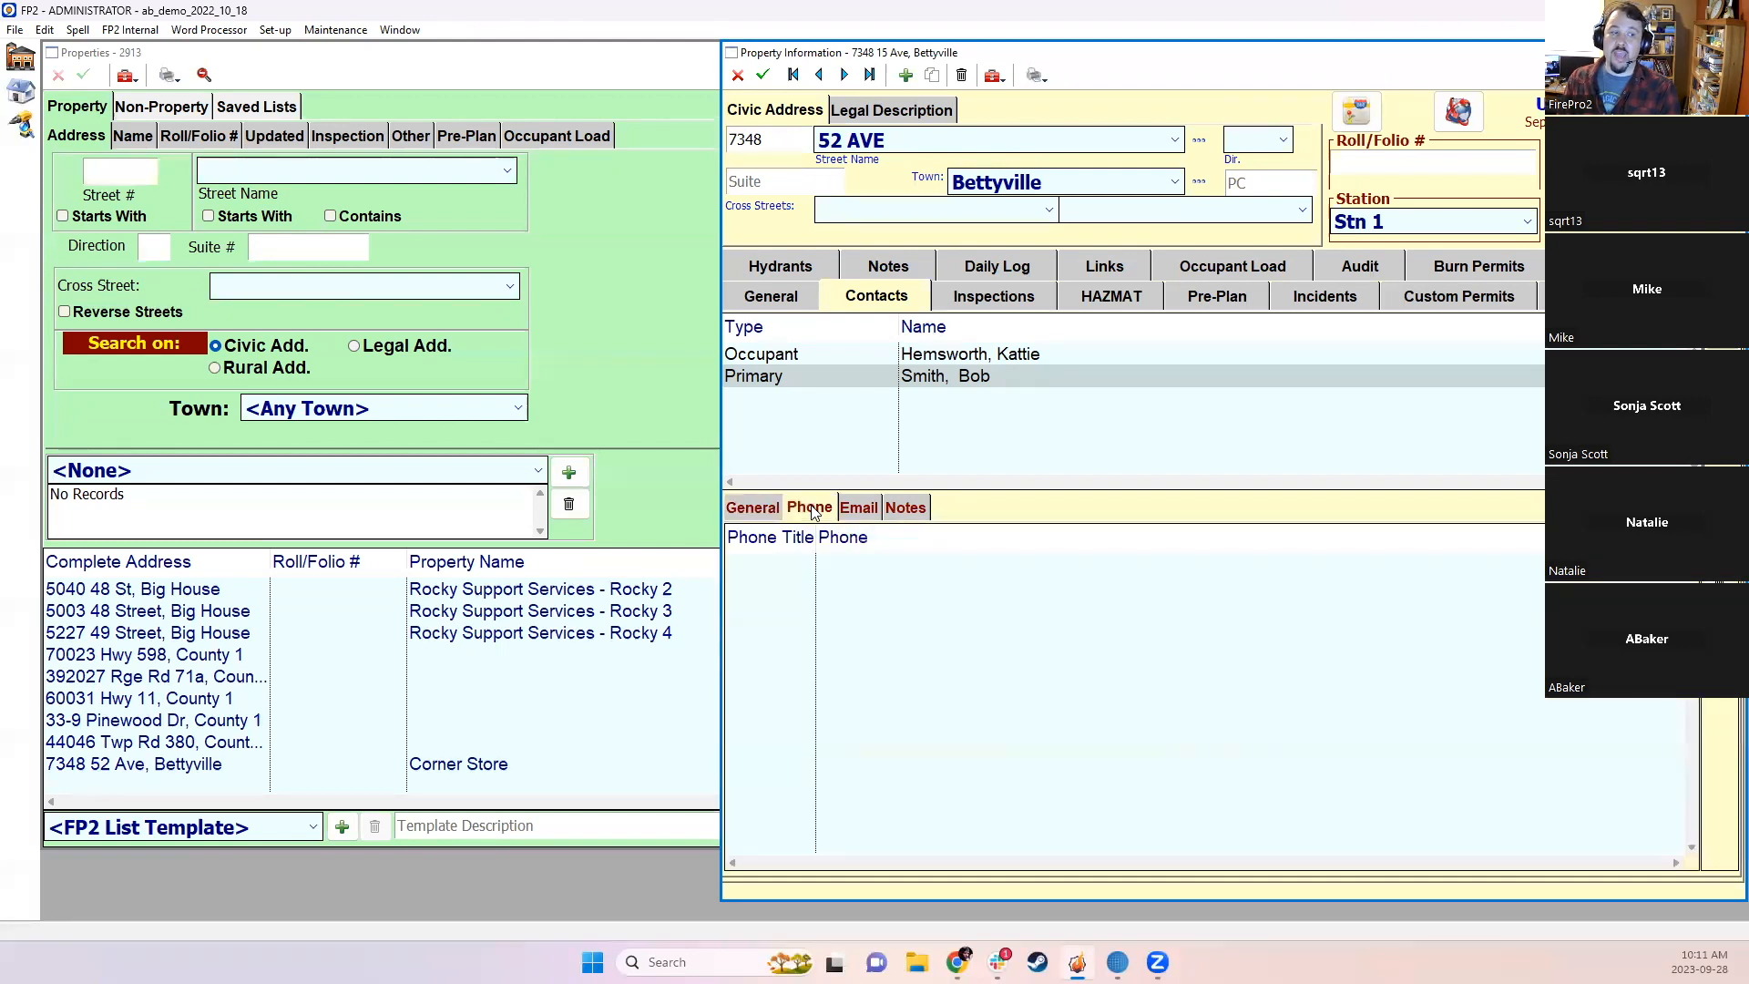
left_click(861, 514)
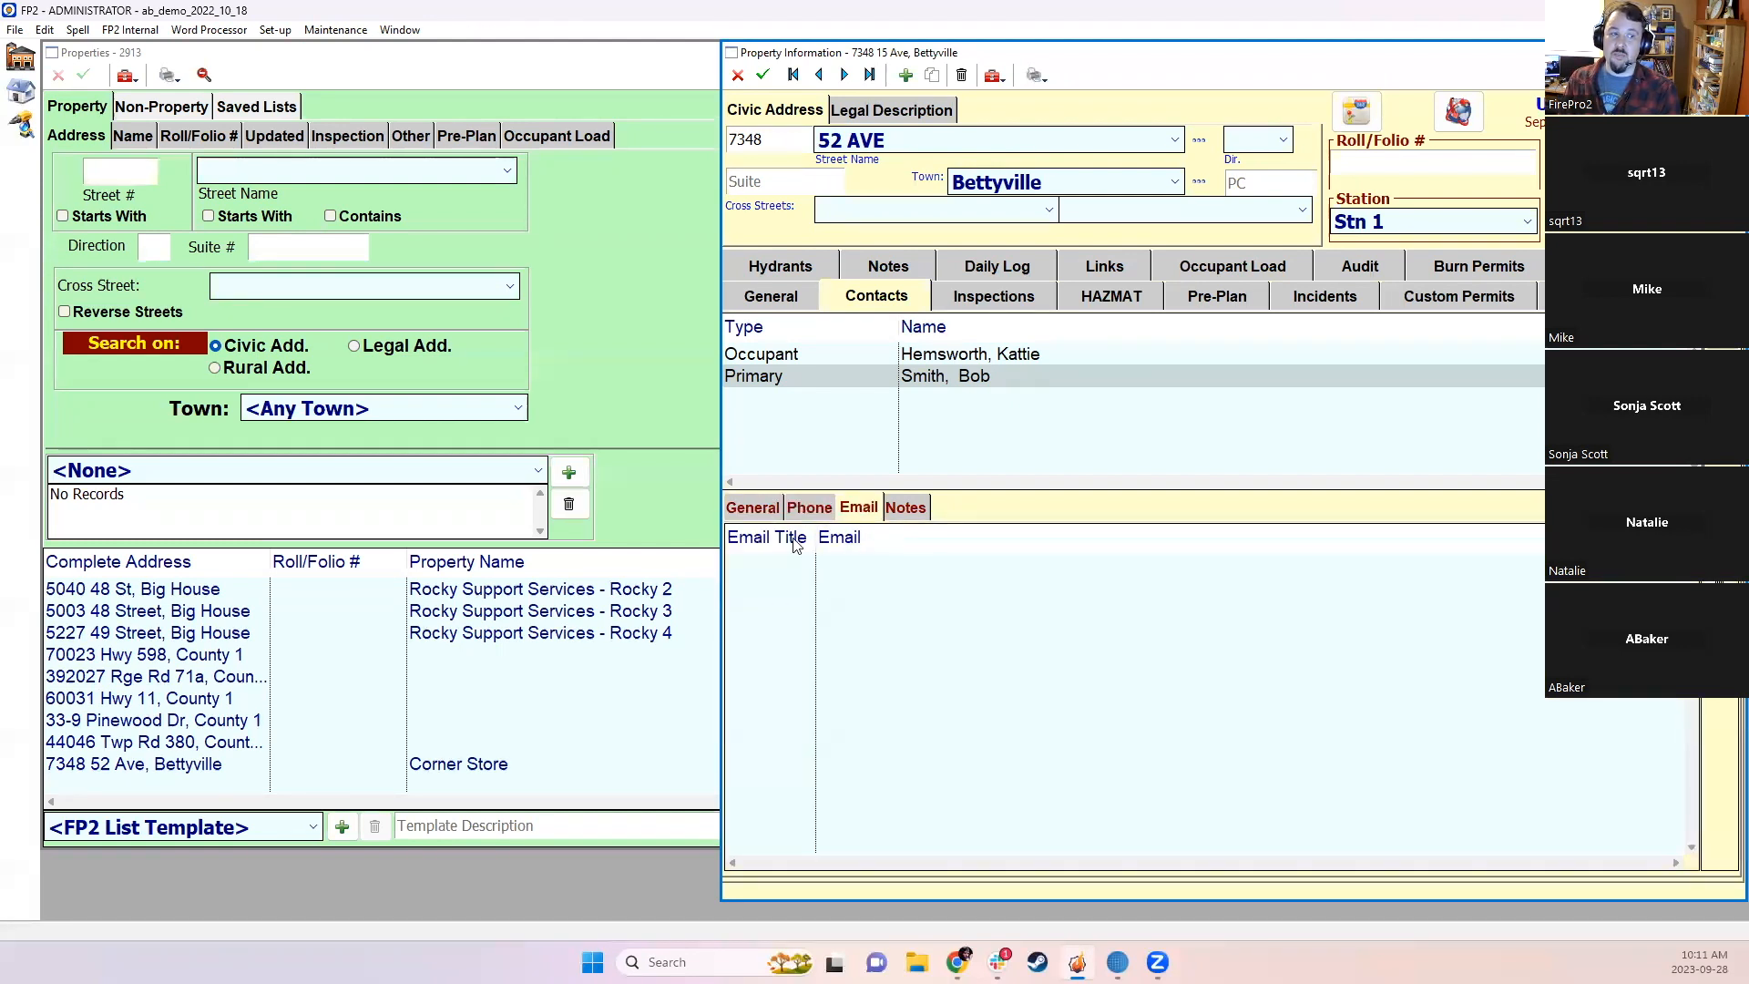
left_click(765, 511)
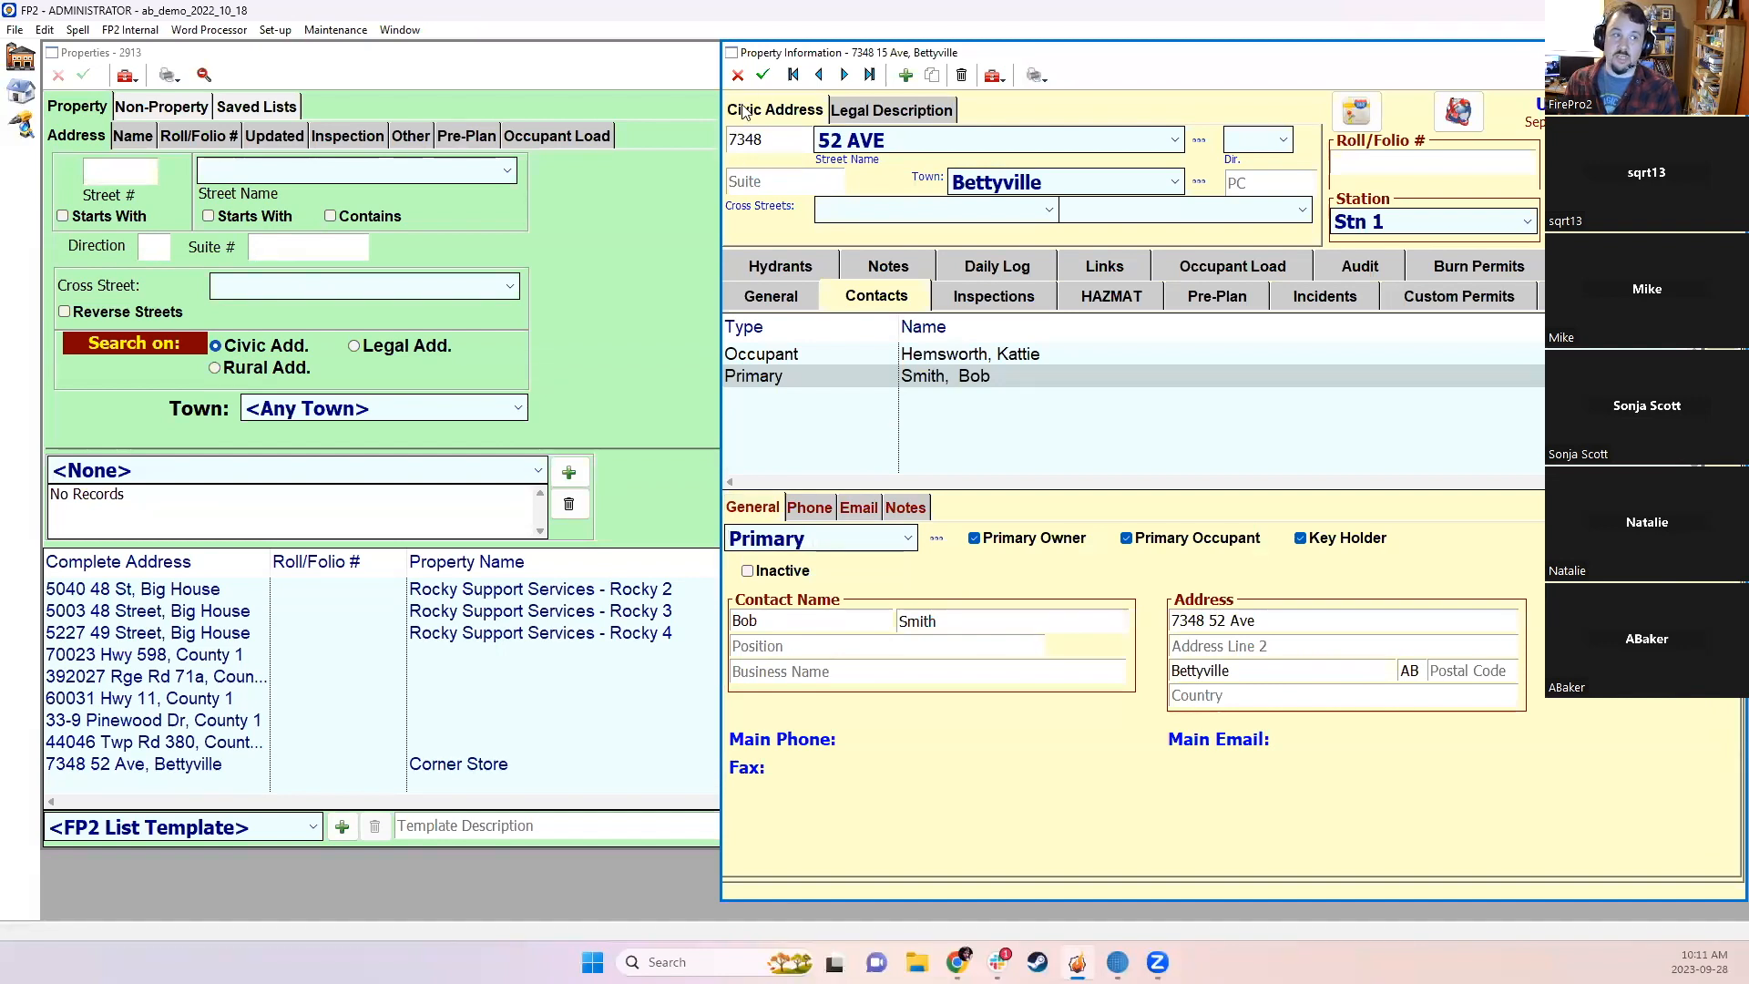
left_click(762, 75)
double_click(988, 392)
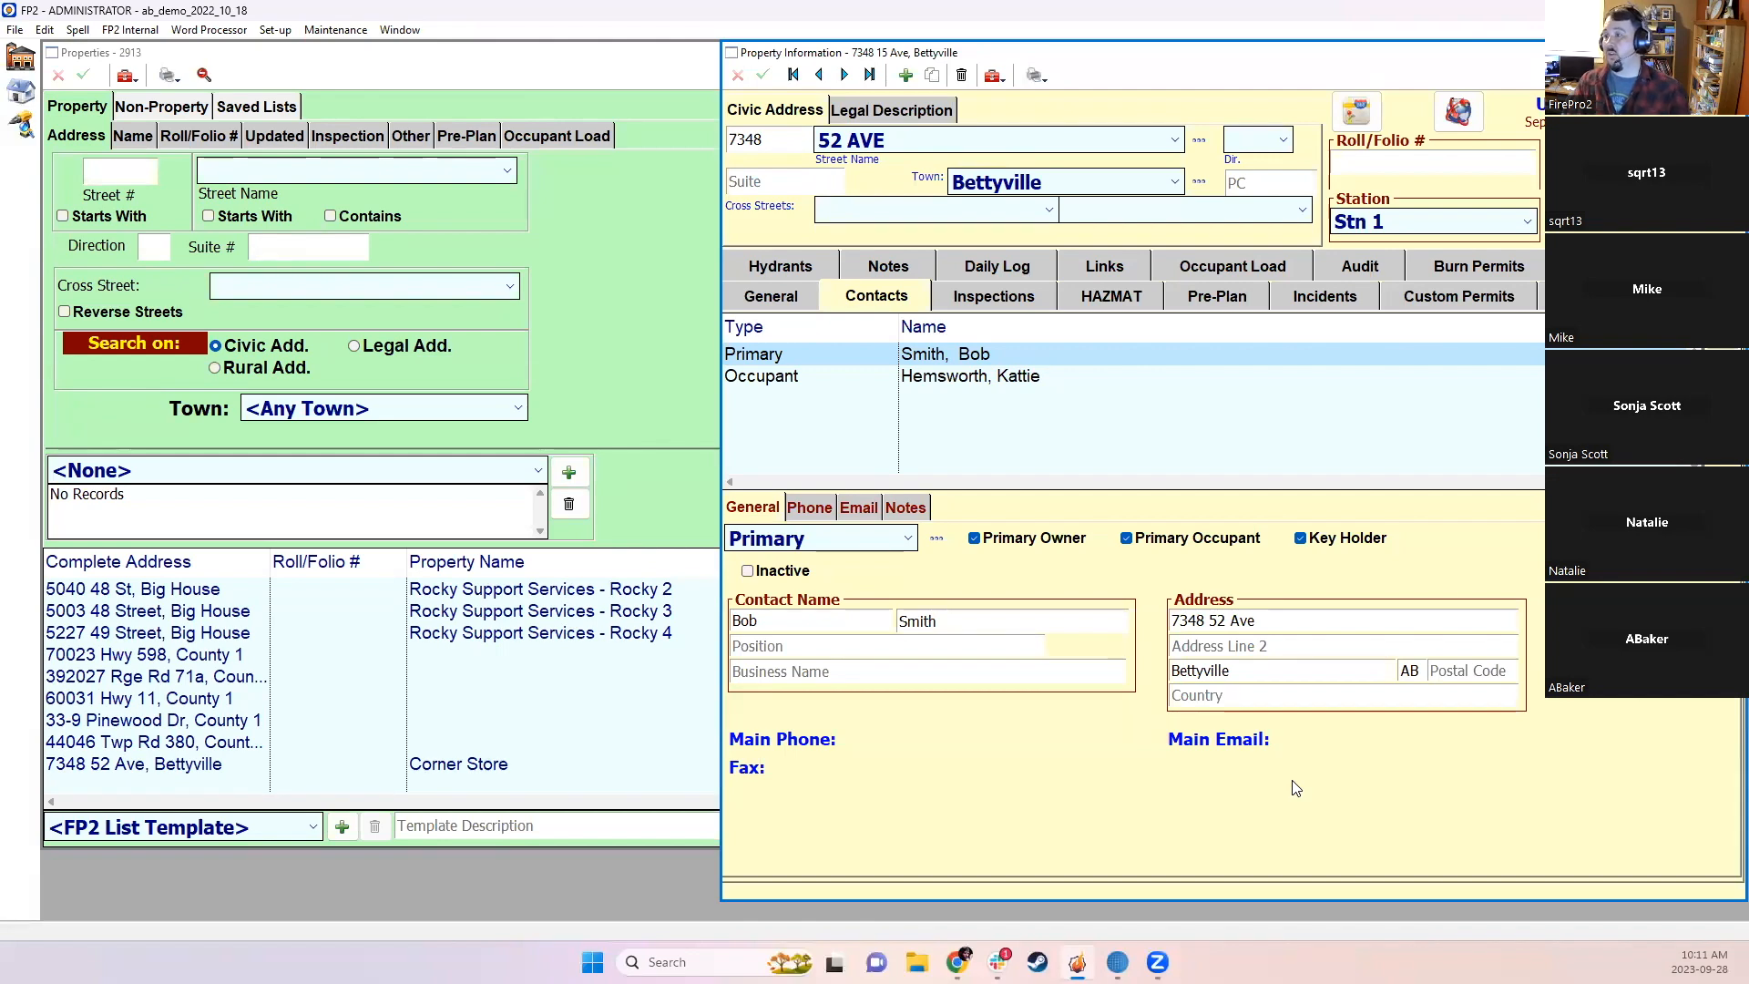
Step: Check the primary owner and primary occupant in the property's general information, and view both contact entries
left_click(770, 299)
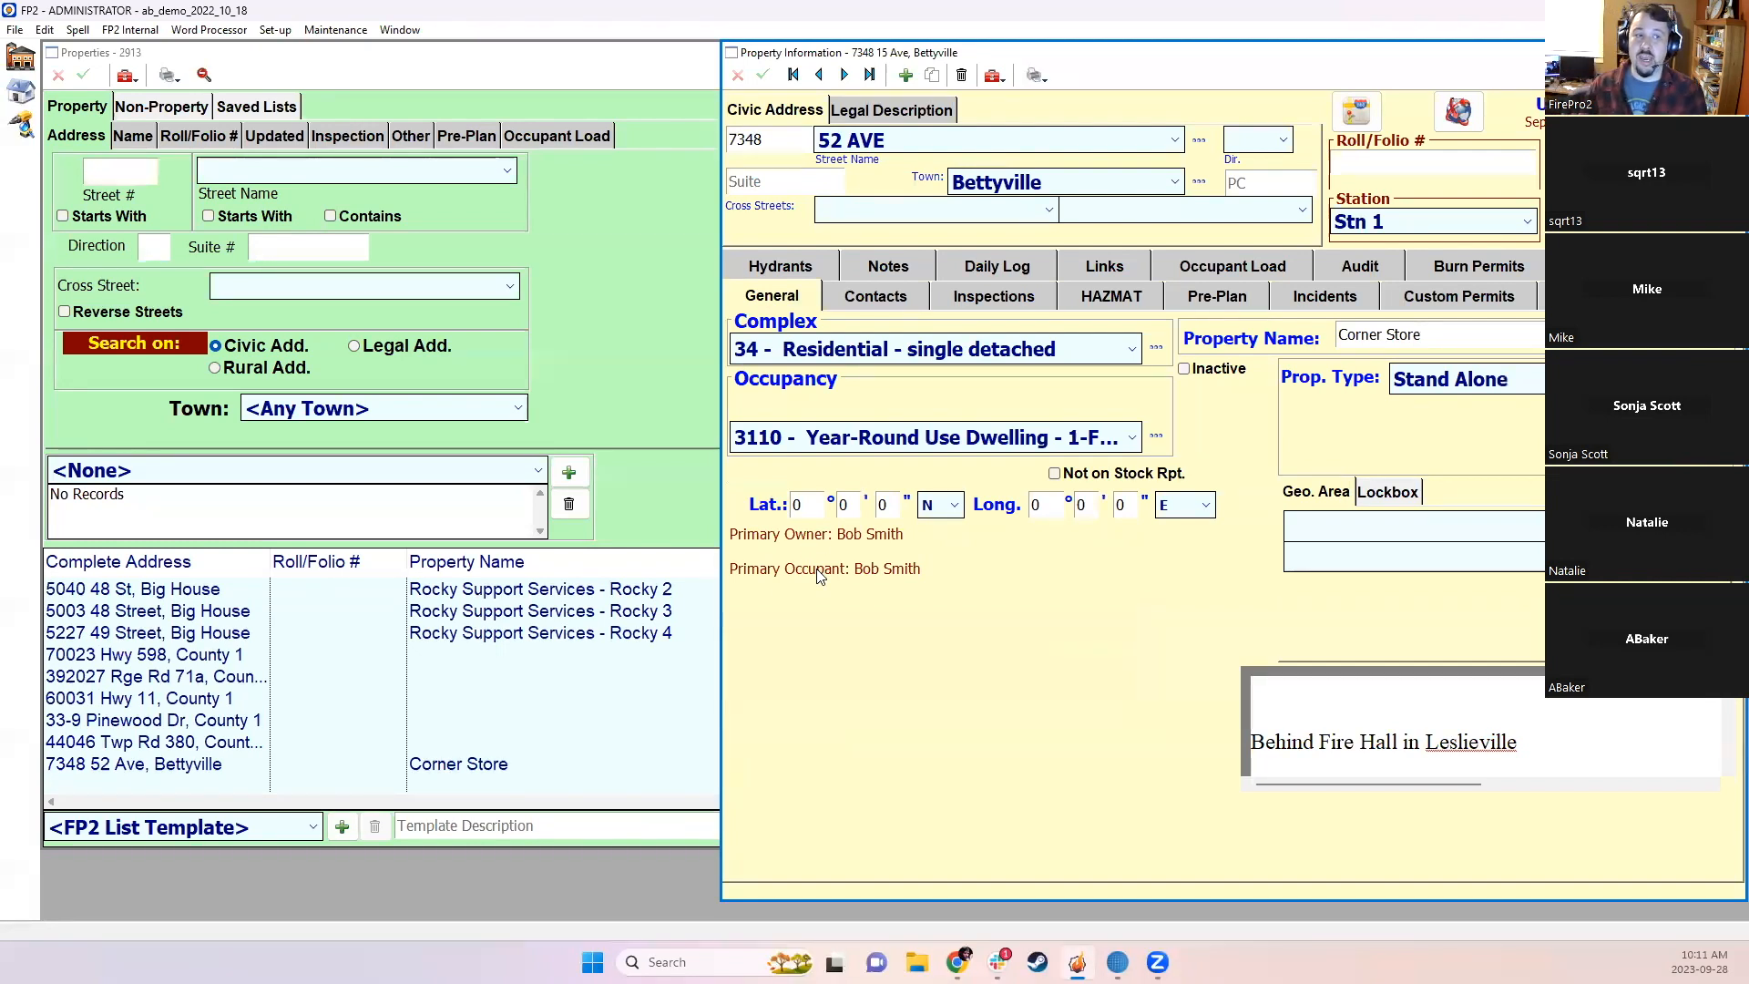
left_click(888, 297)
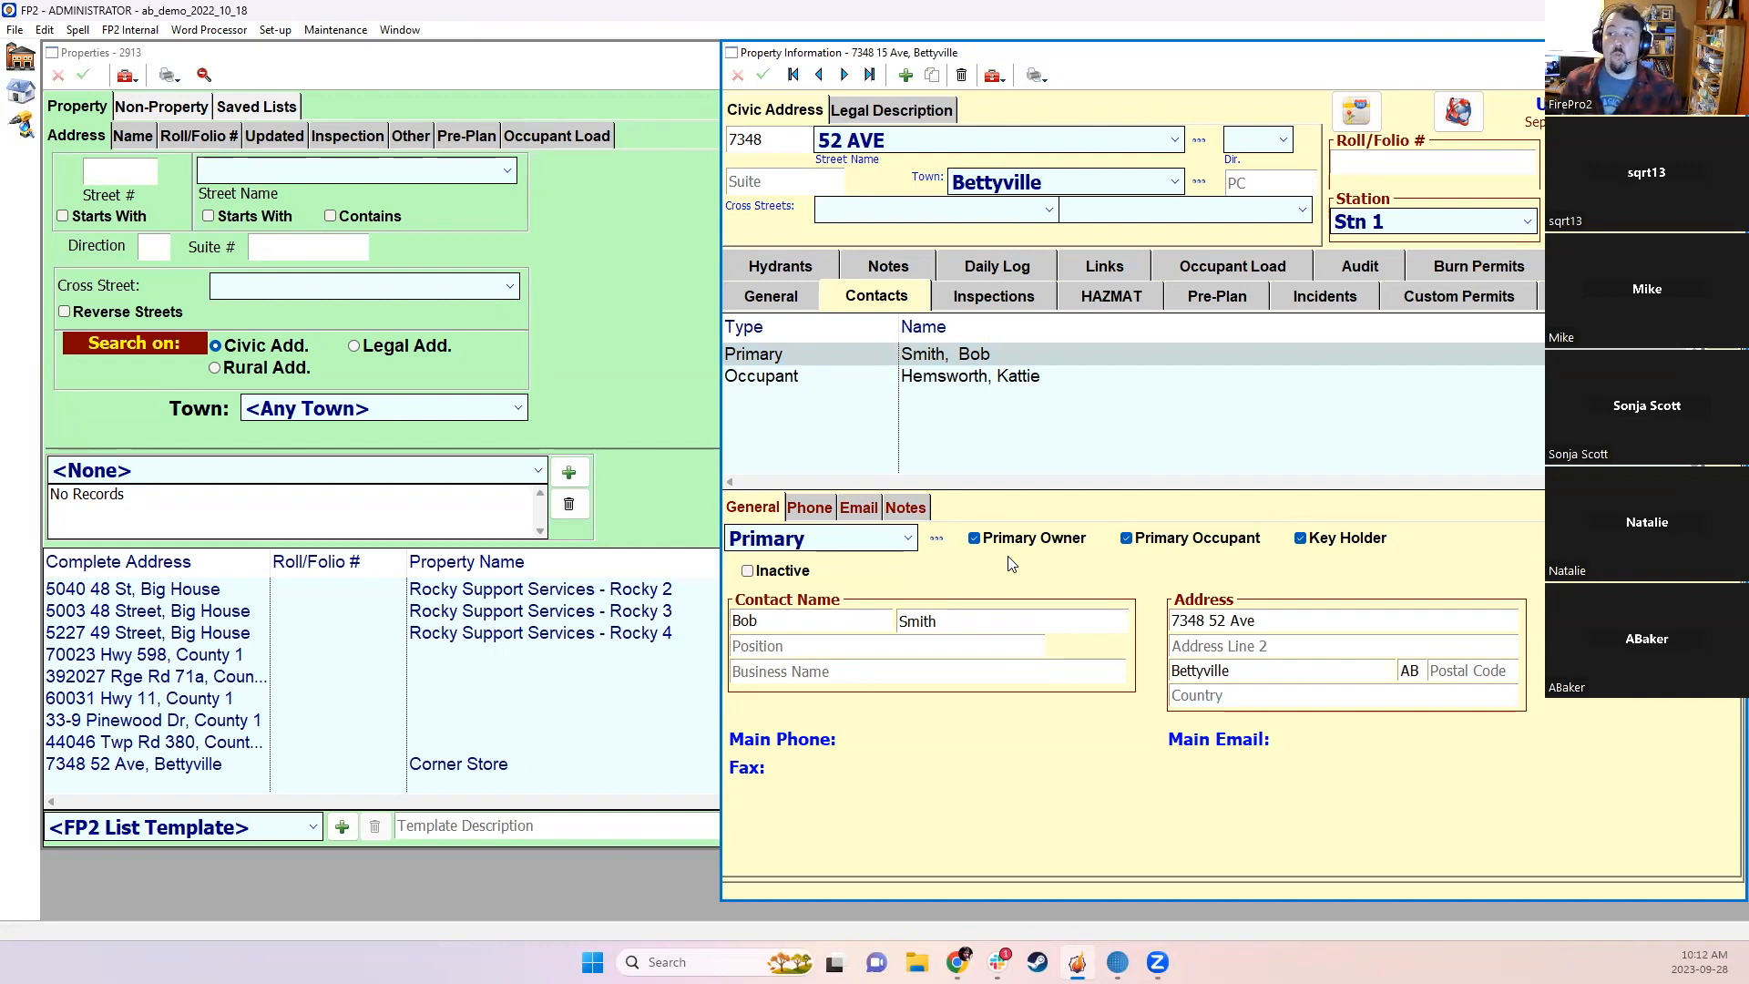
left_click(1170, 356)
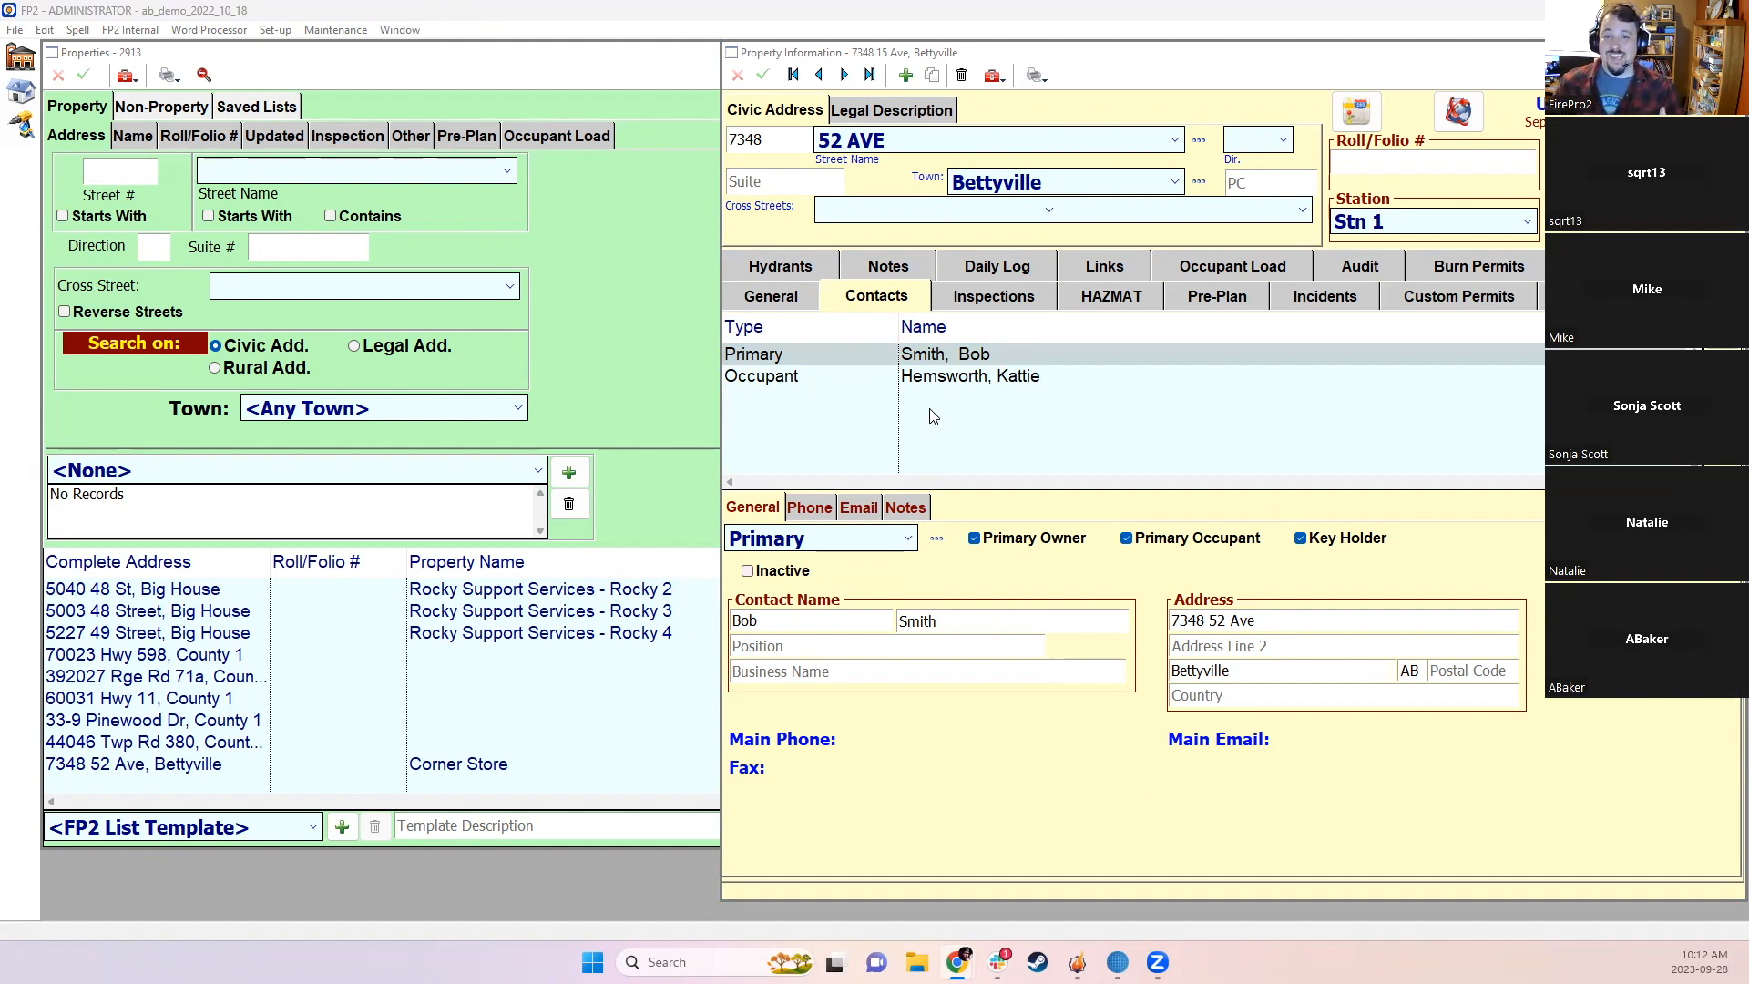
left_click(793, 376)
Step: View the property's inspections and incidents, and return to its Primary and Occupant contacts
left_click(971, 301)
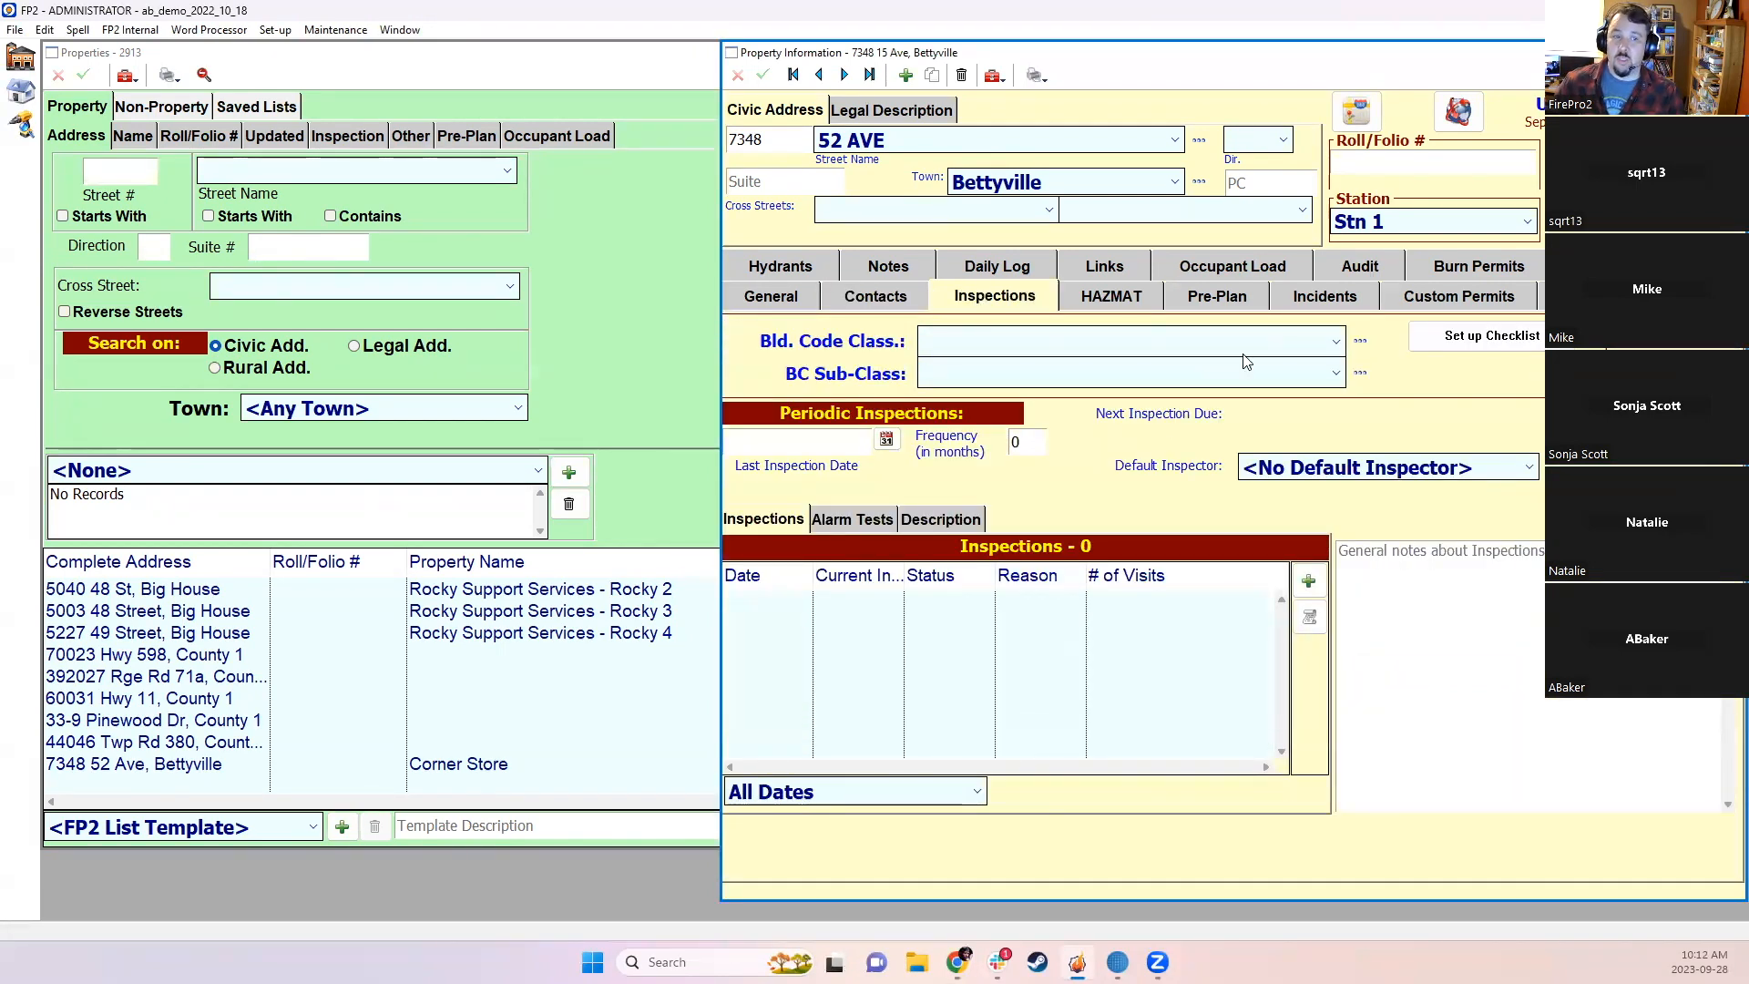
left_click(1312, 306)
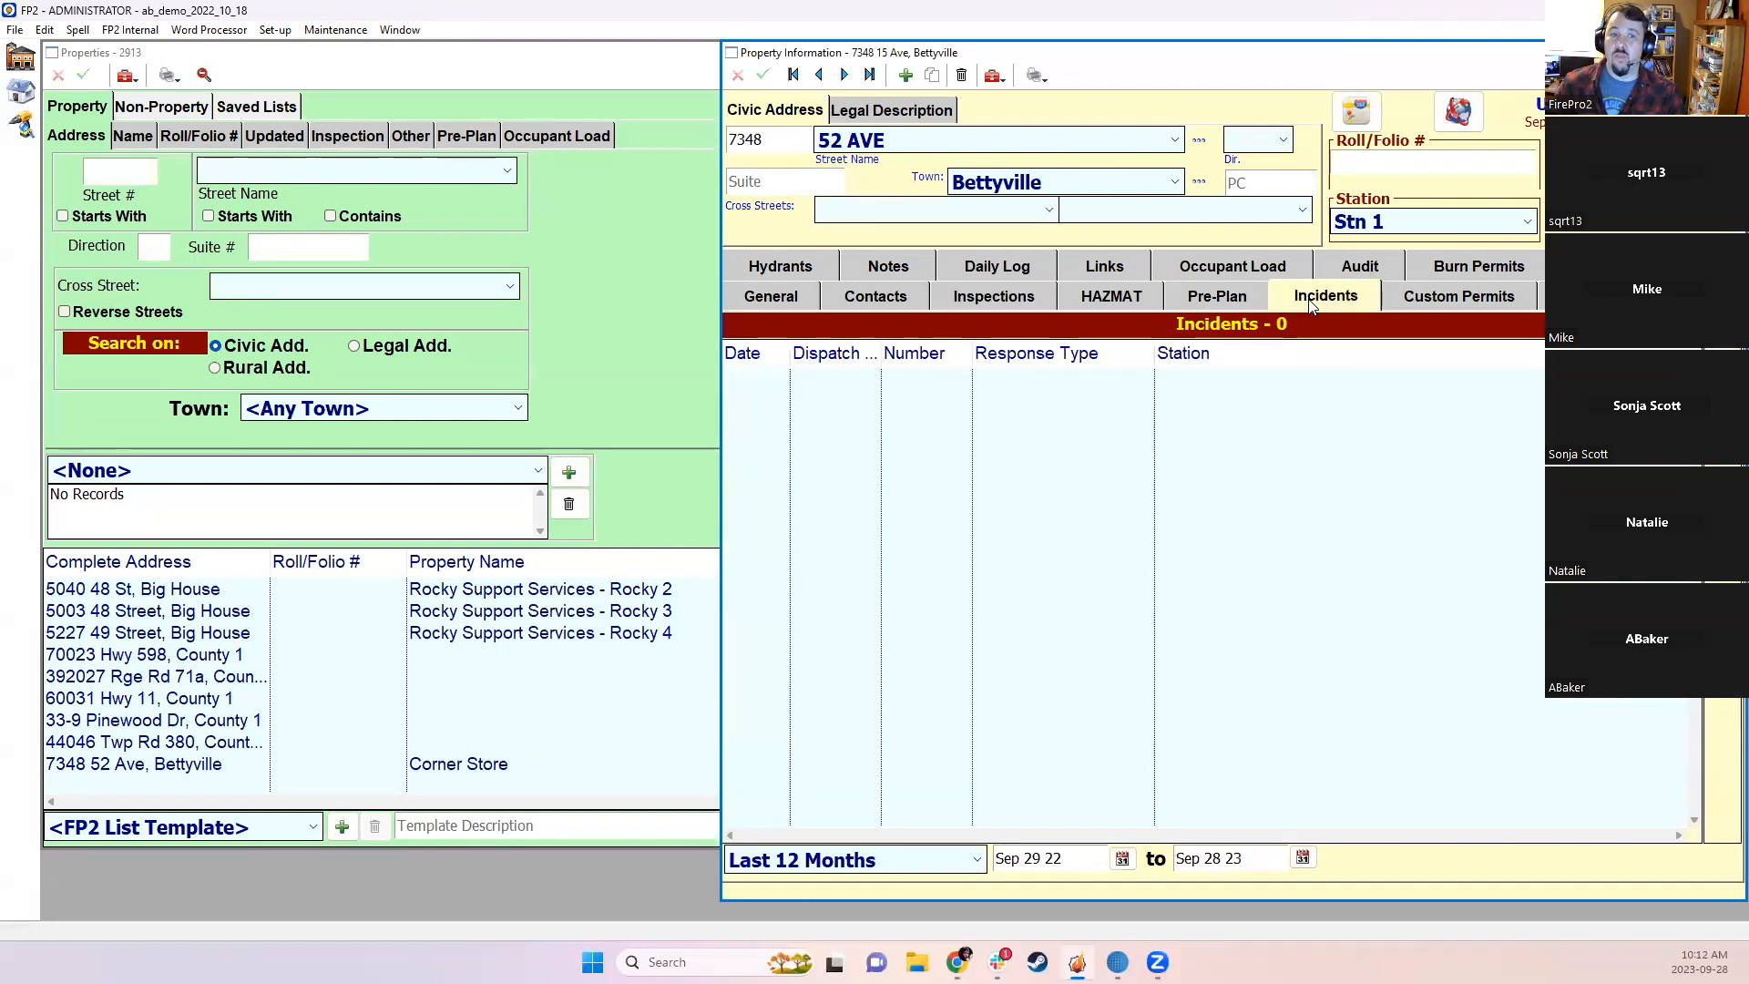
left_click(851, 294)
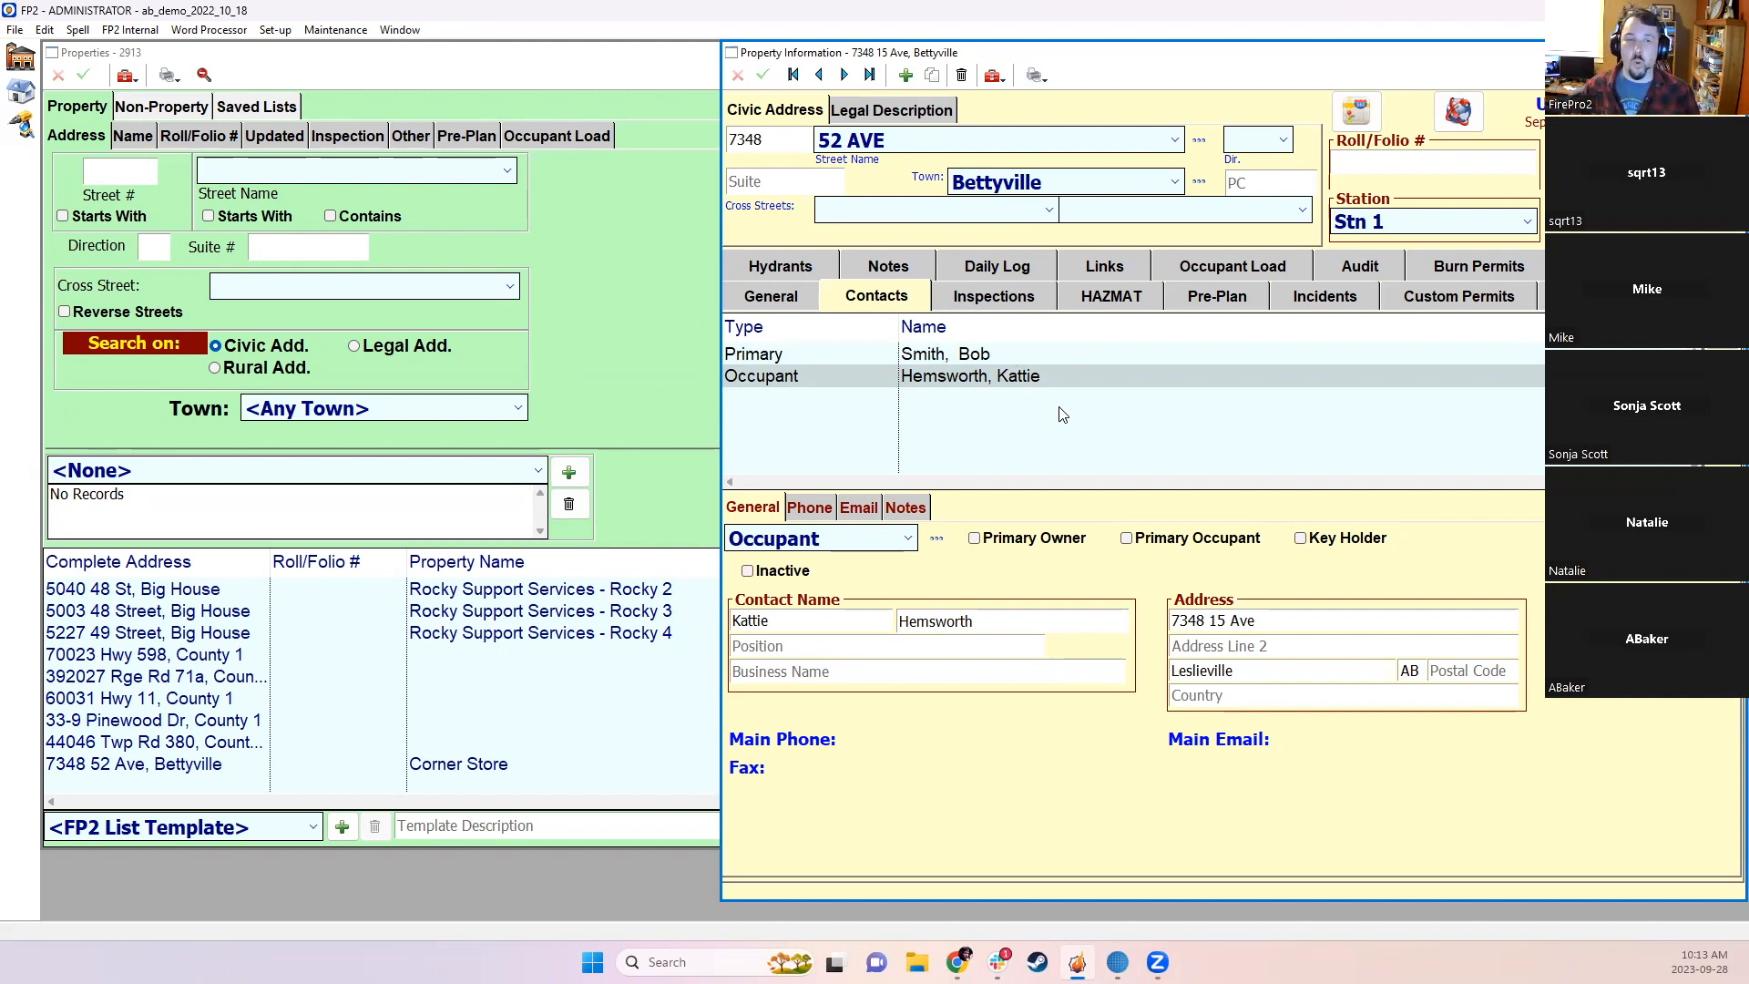
left_click_drag(762, 355, 767, 375)
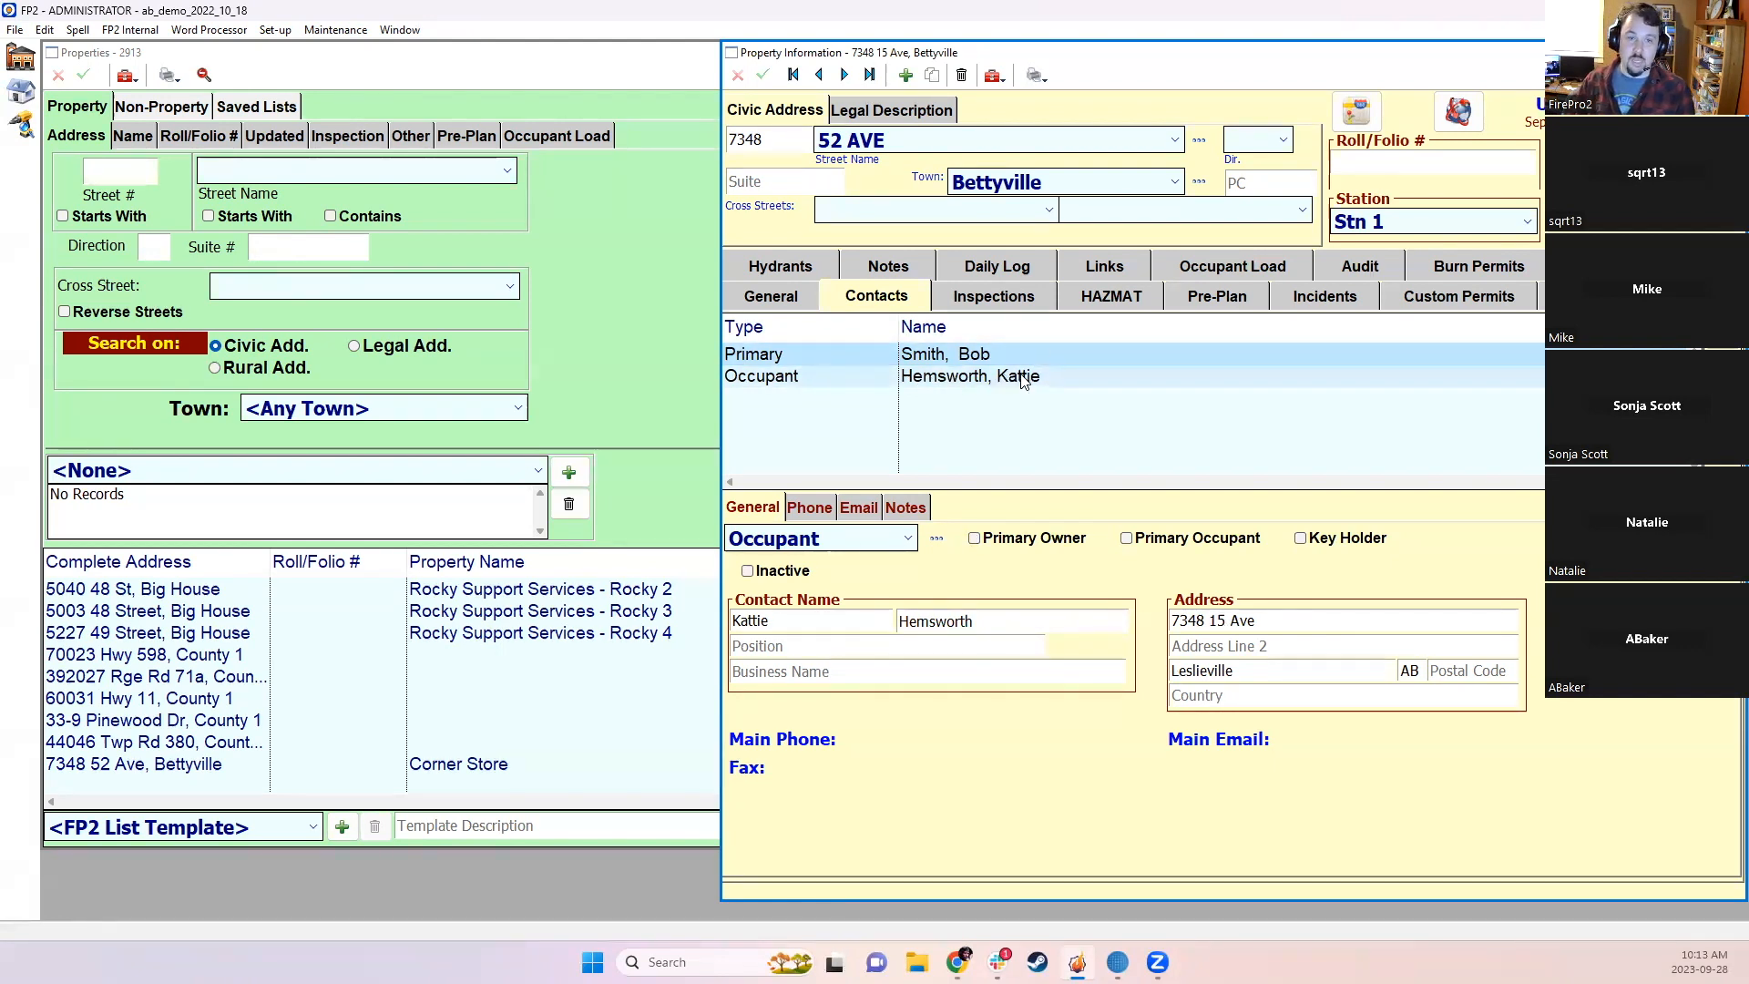
Step: Compare the property's general information with its contacts, view its inspection details, and close the property record
left_click(780, 301)
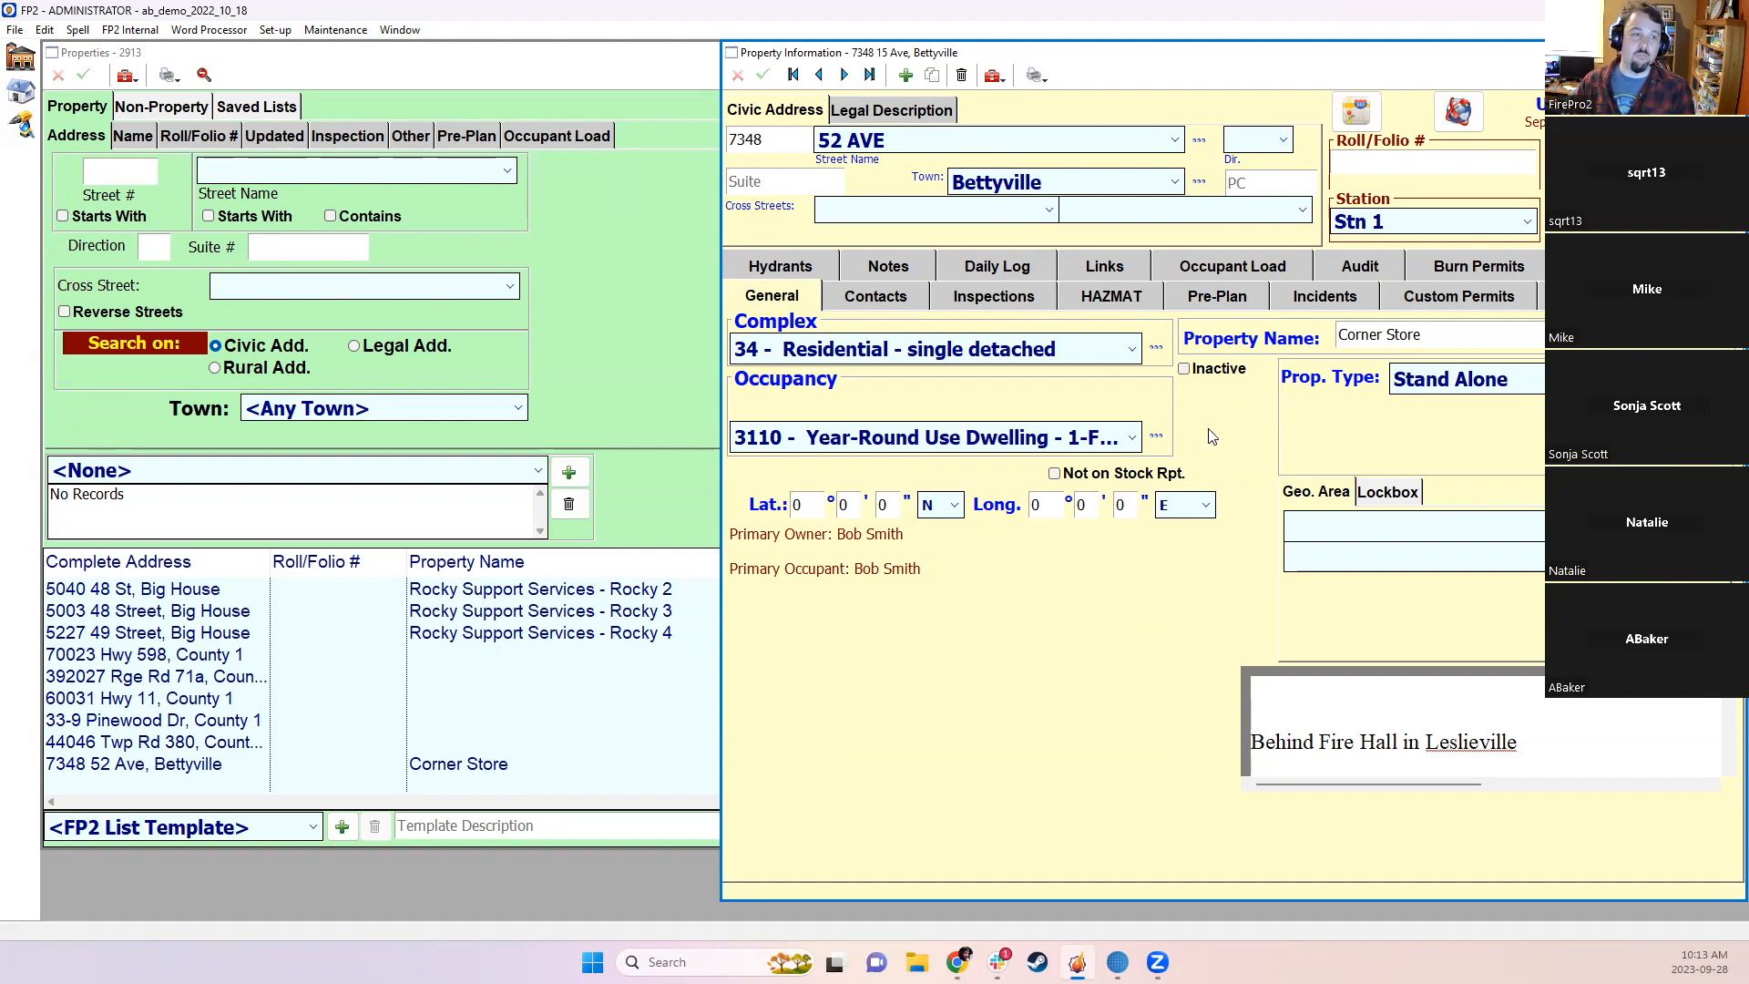
left_click(870, 300)
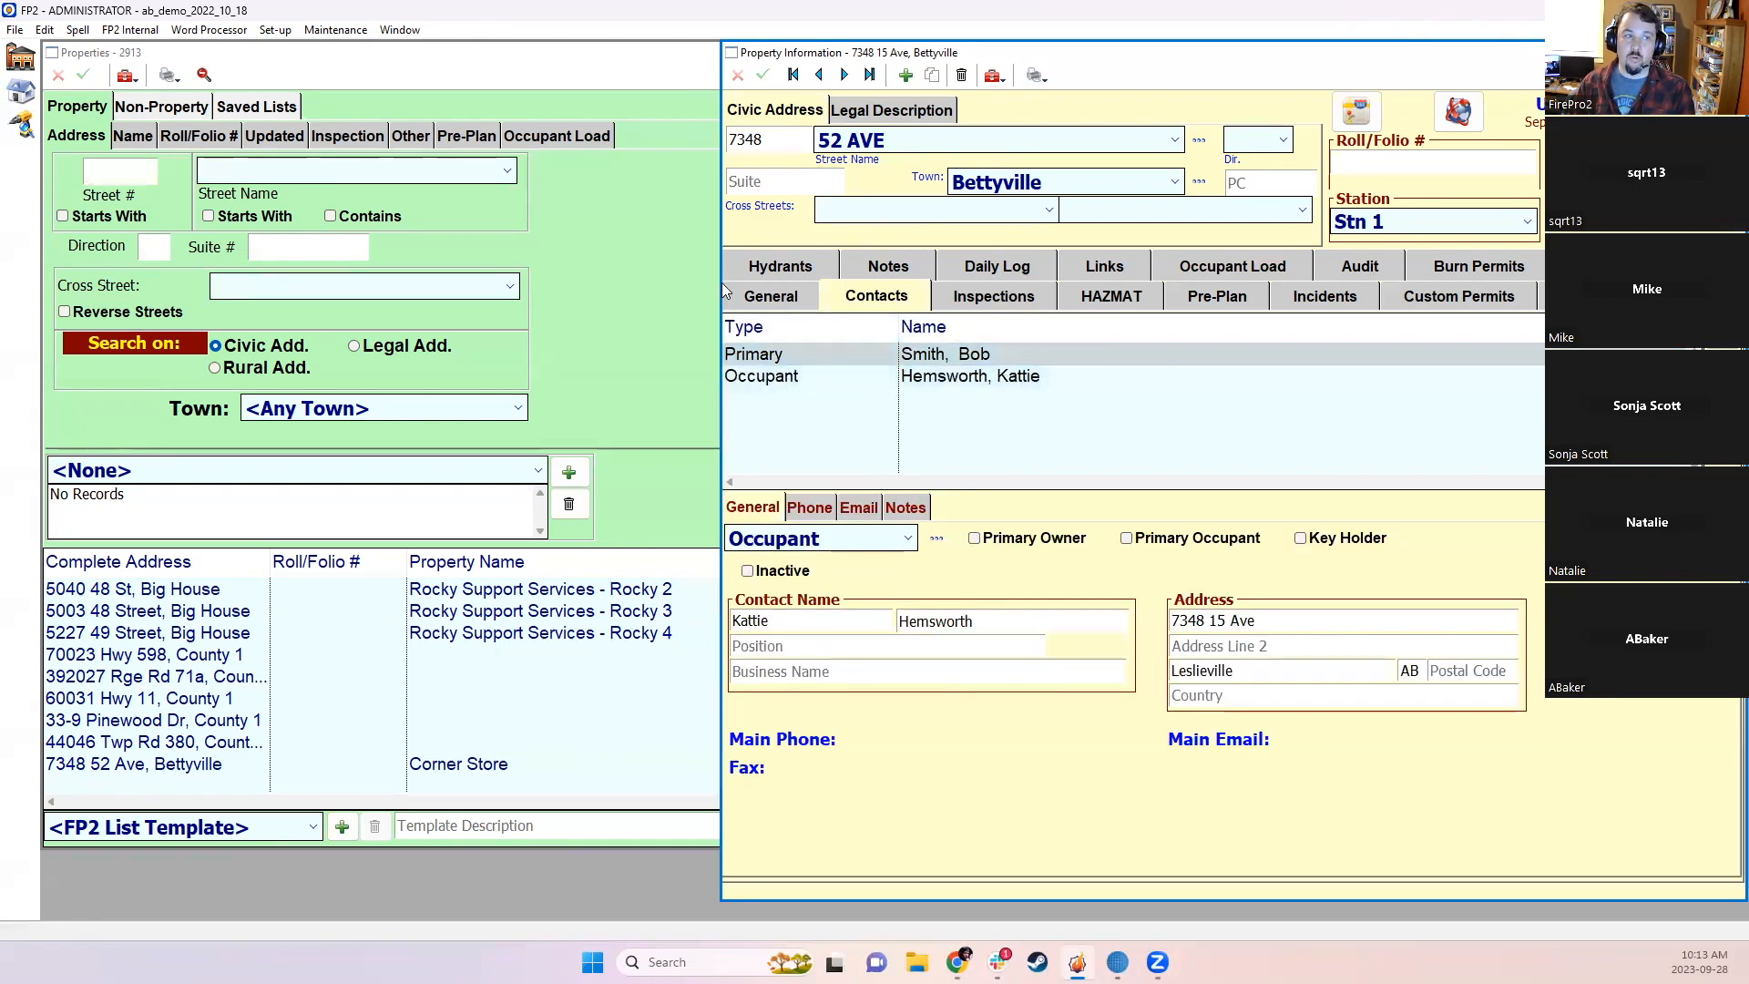
left_click(762, 301)
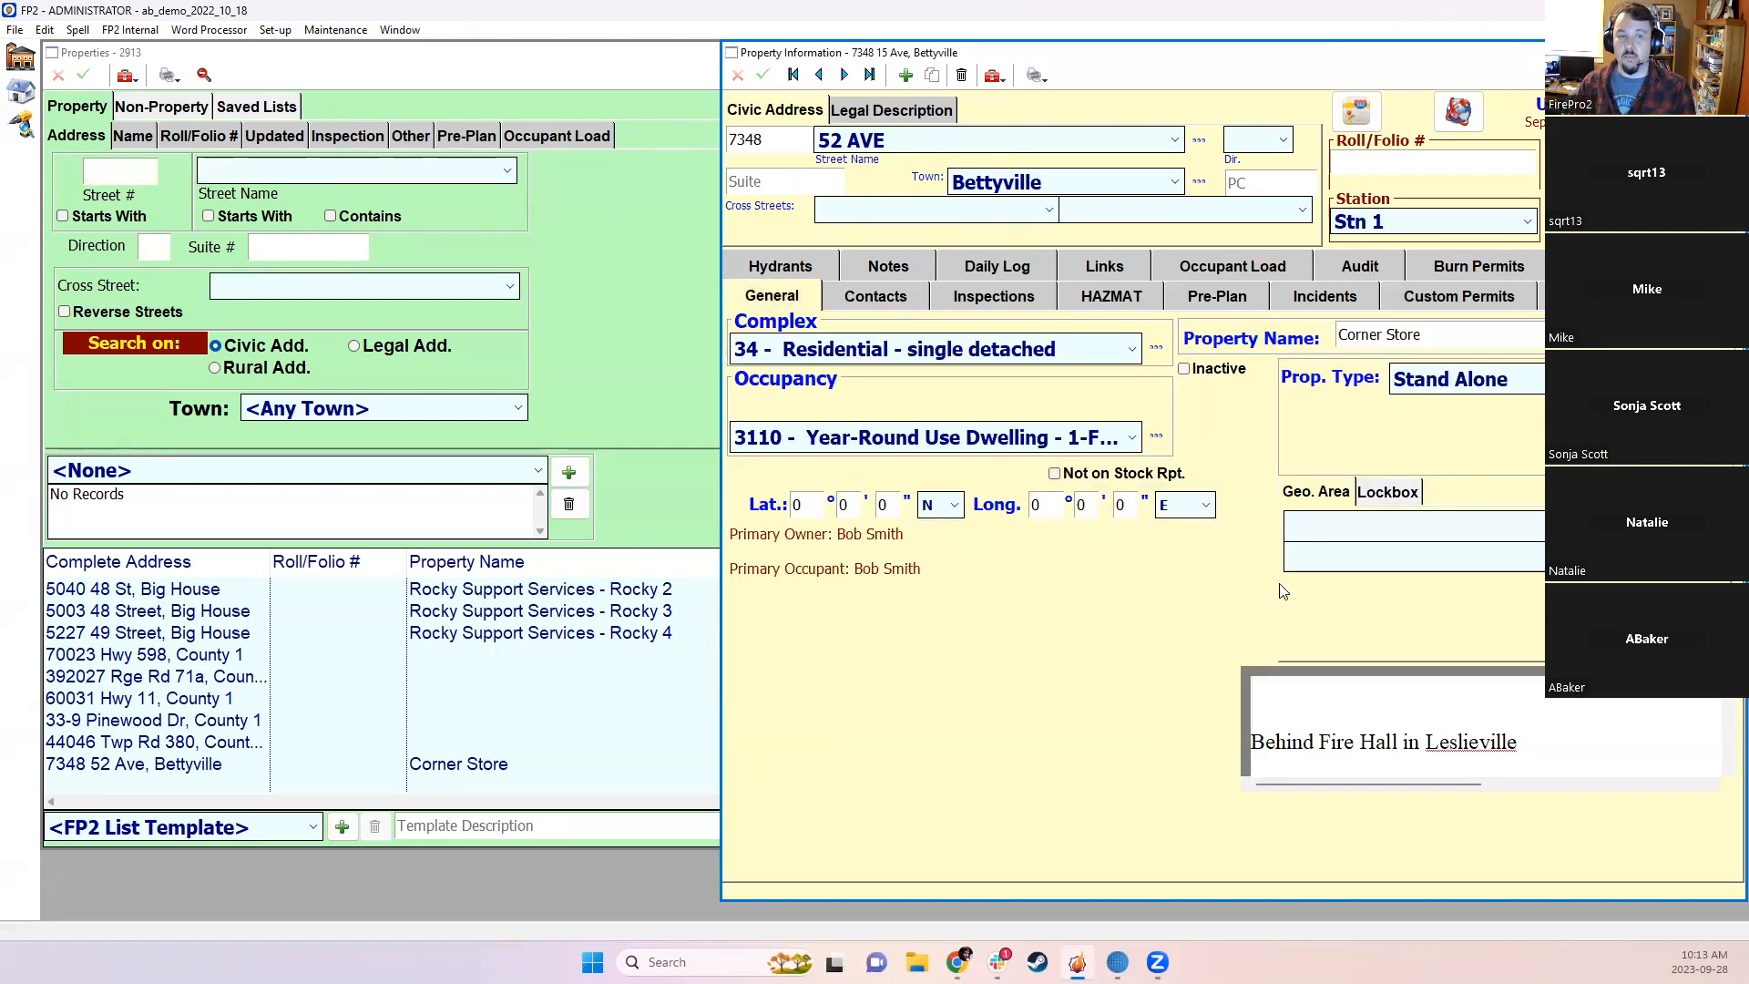
left_click(986, 295)
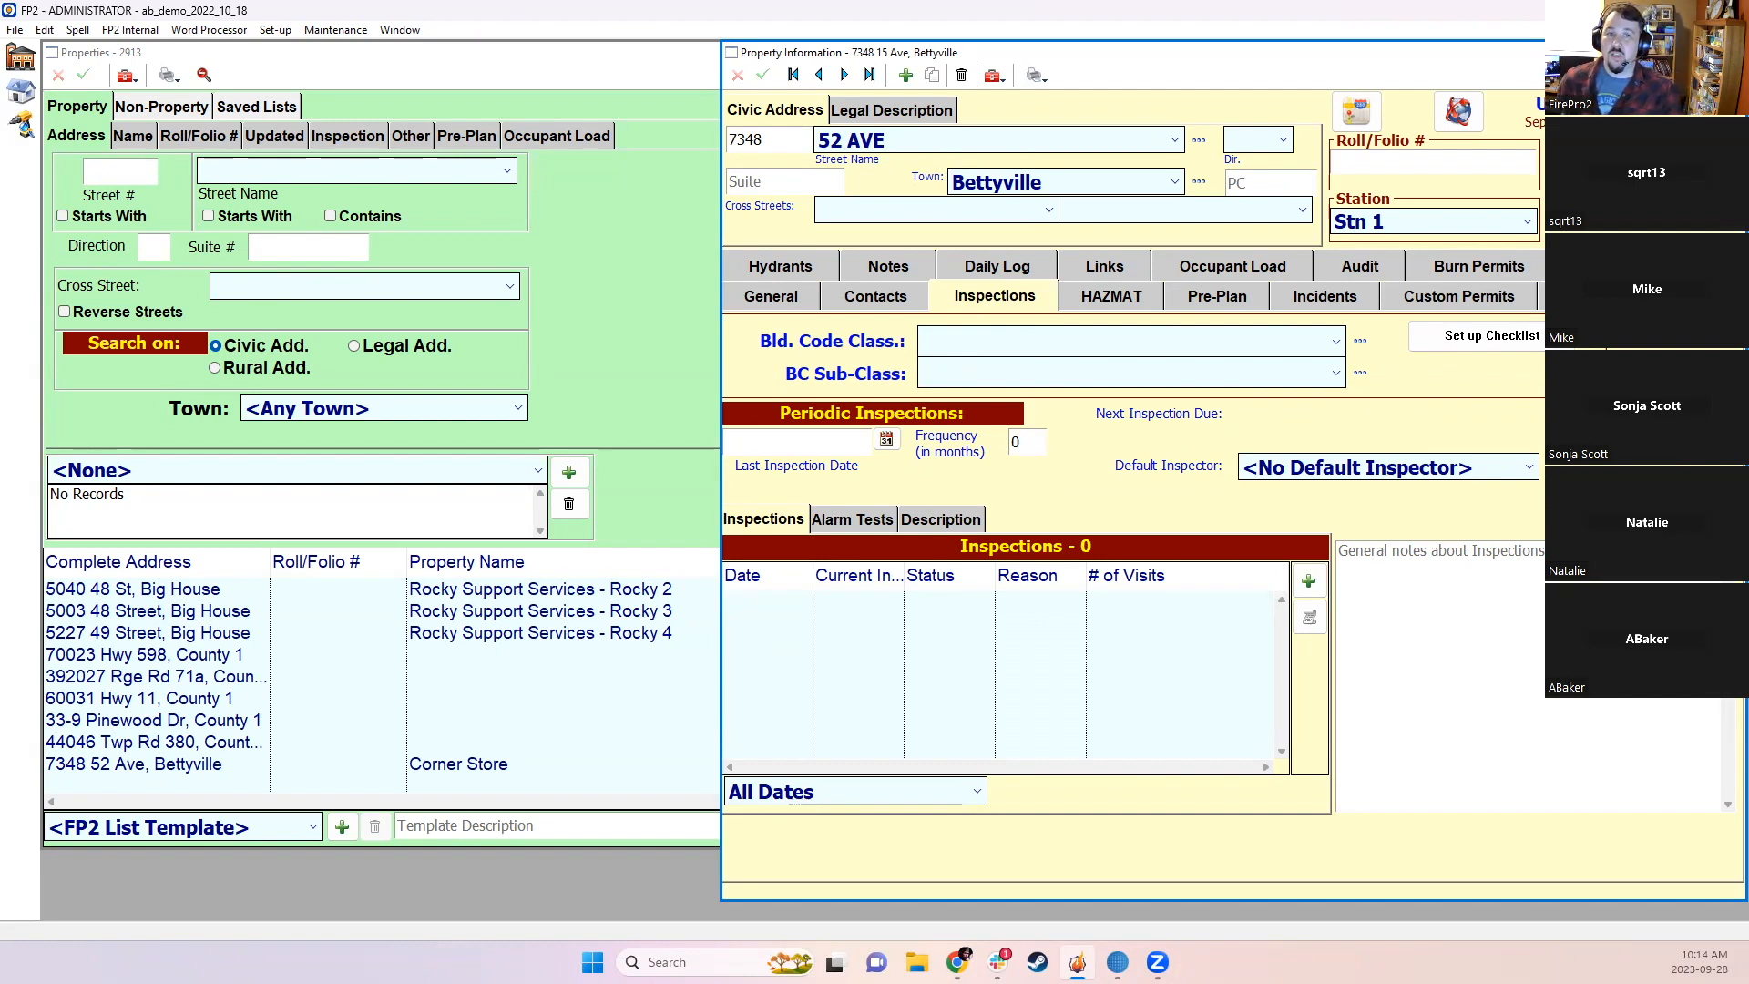
left_click(1732, 52)
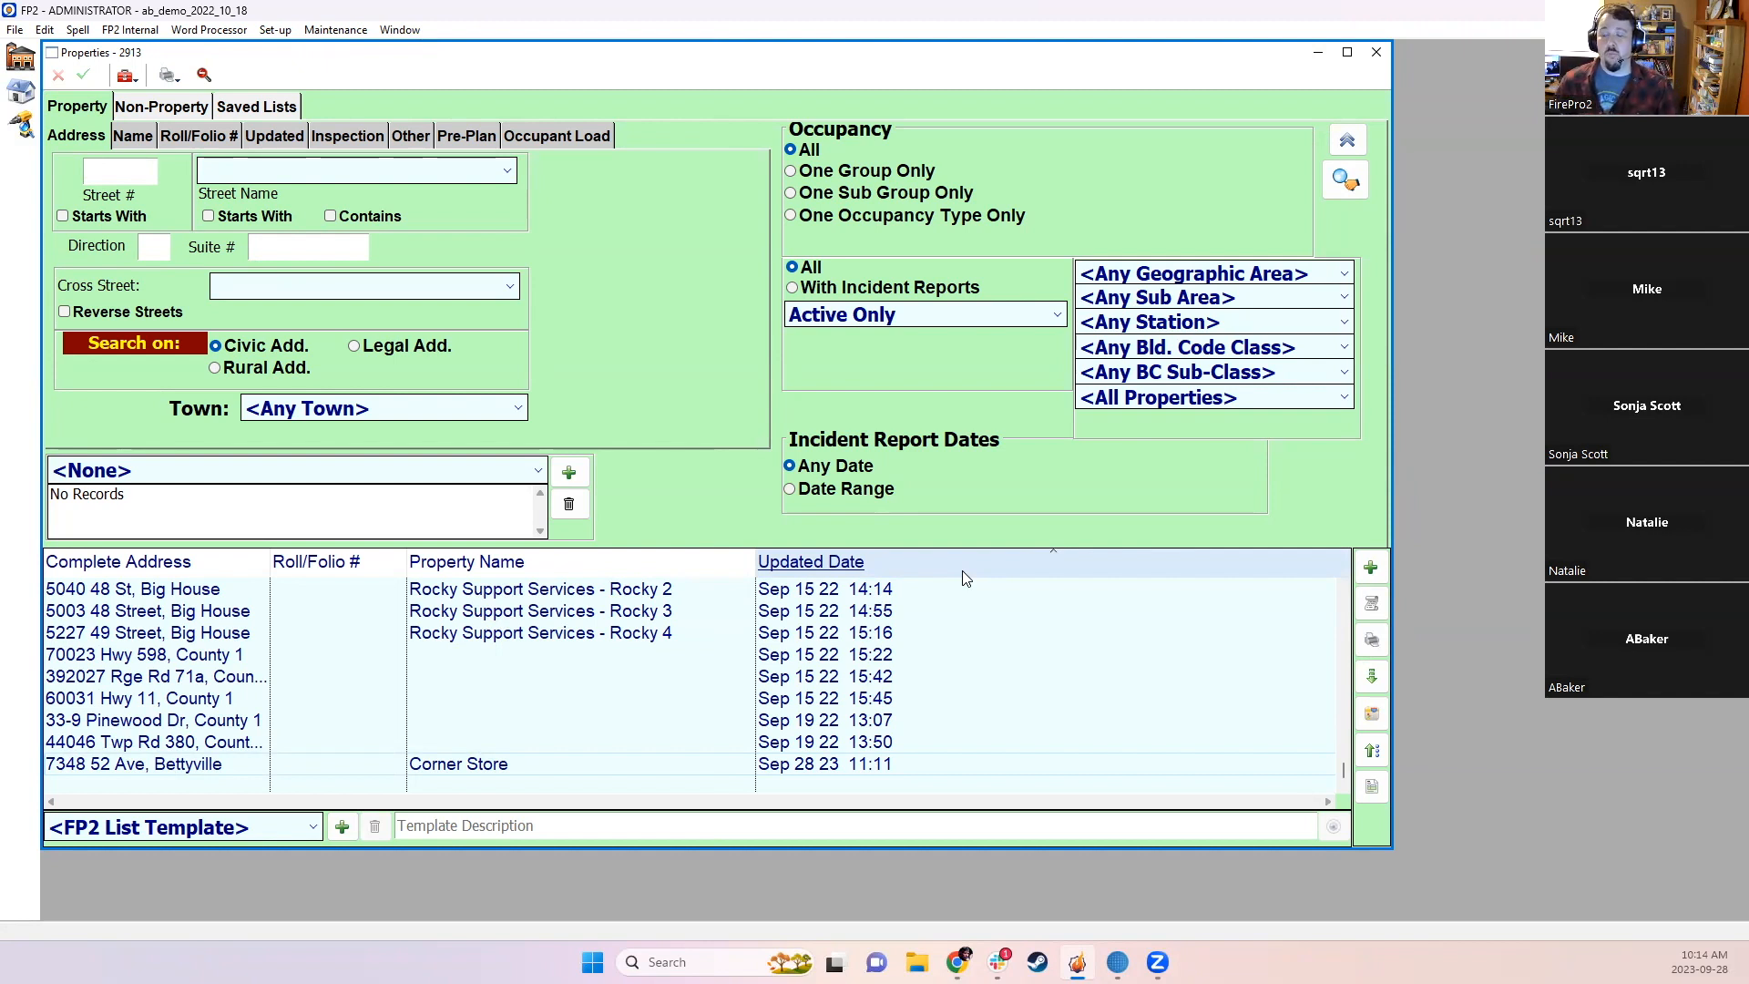
Step: Switch the property list from the FP2 List Template to the Inspection template
left_click(171, 830)
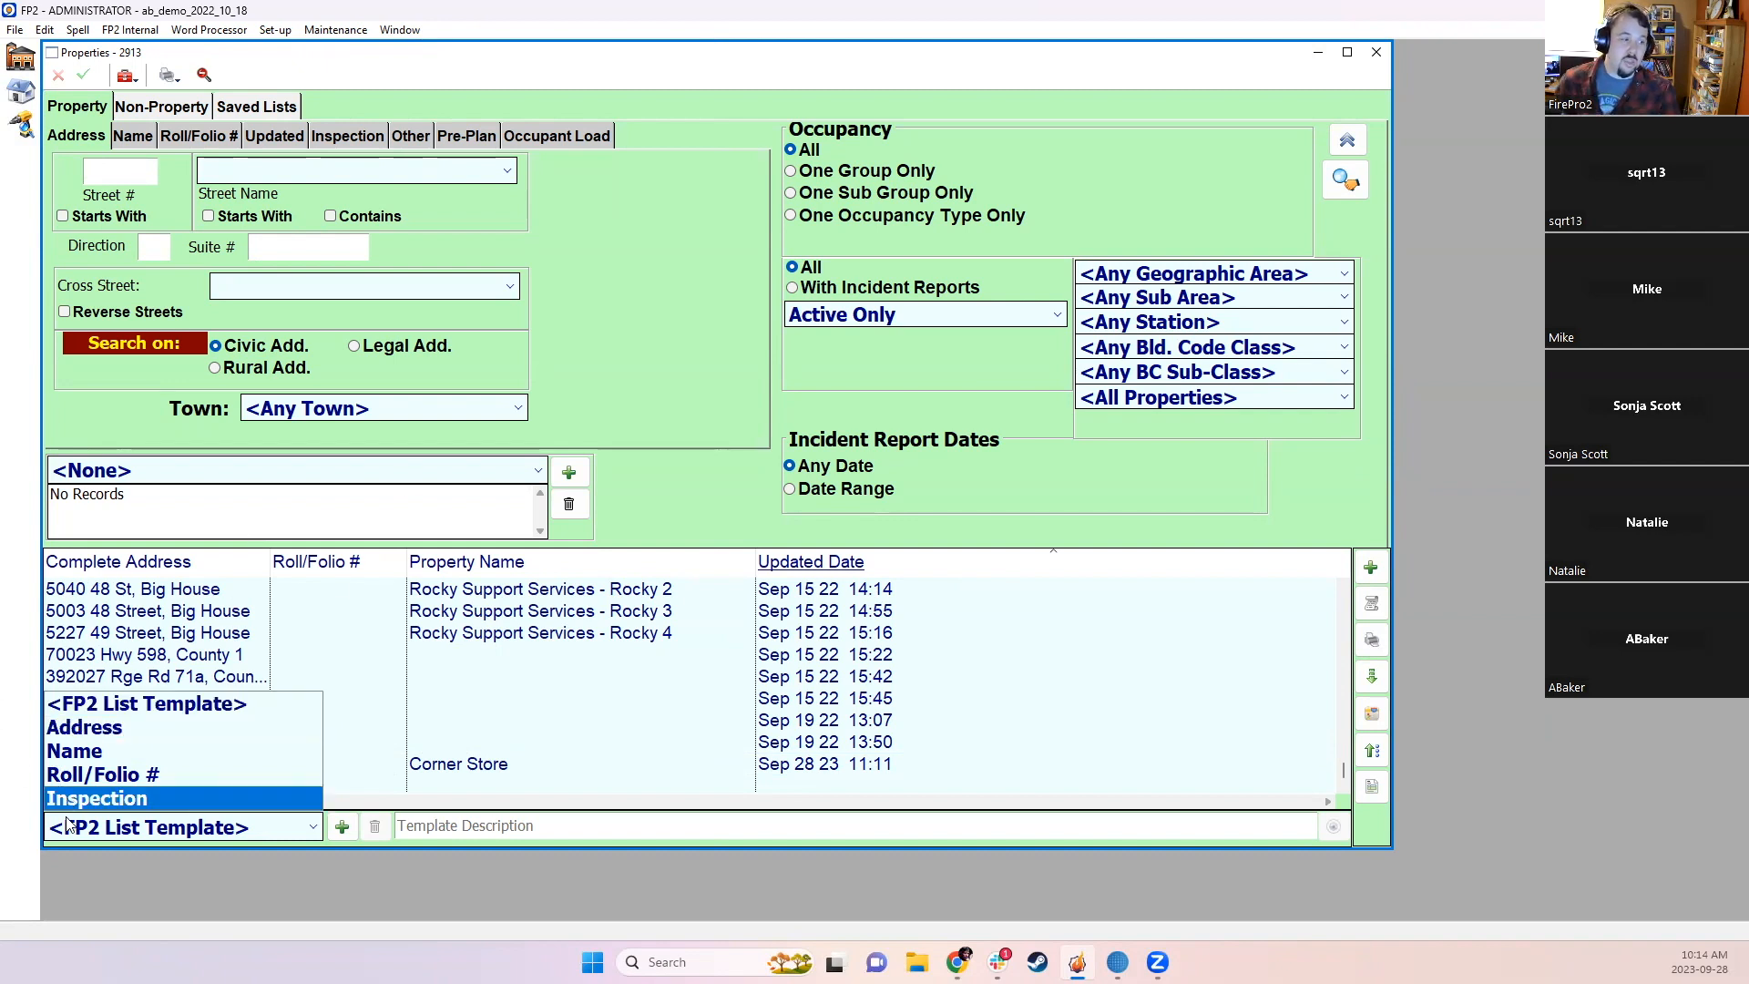
left_click(100, 829)
left_click(128, 829)
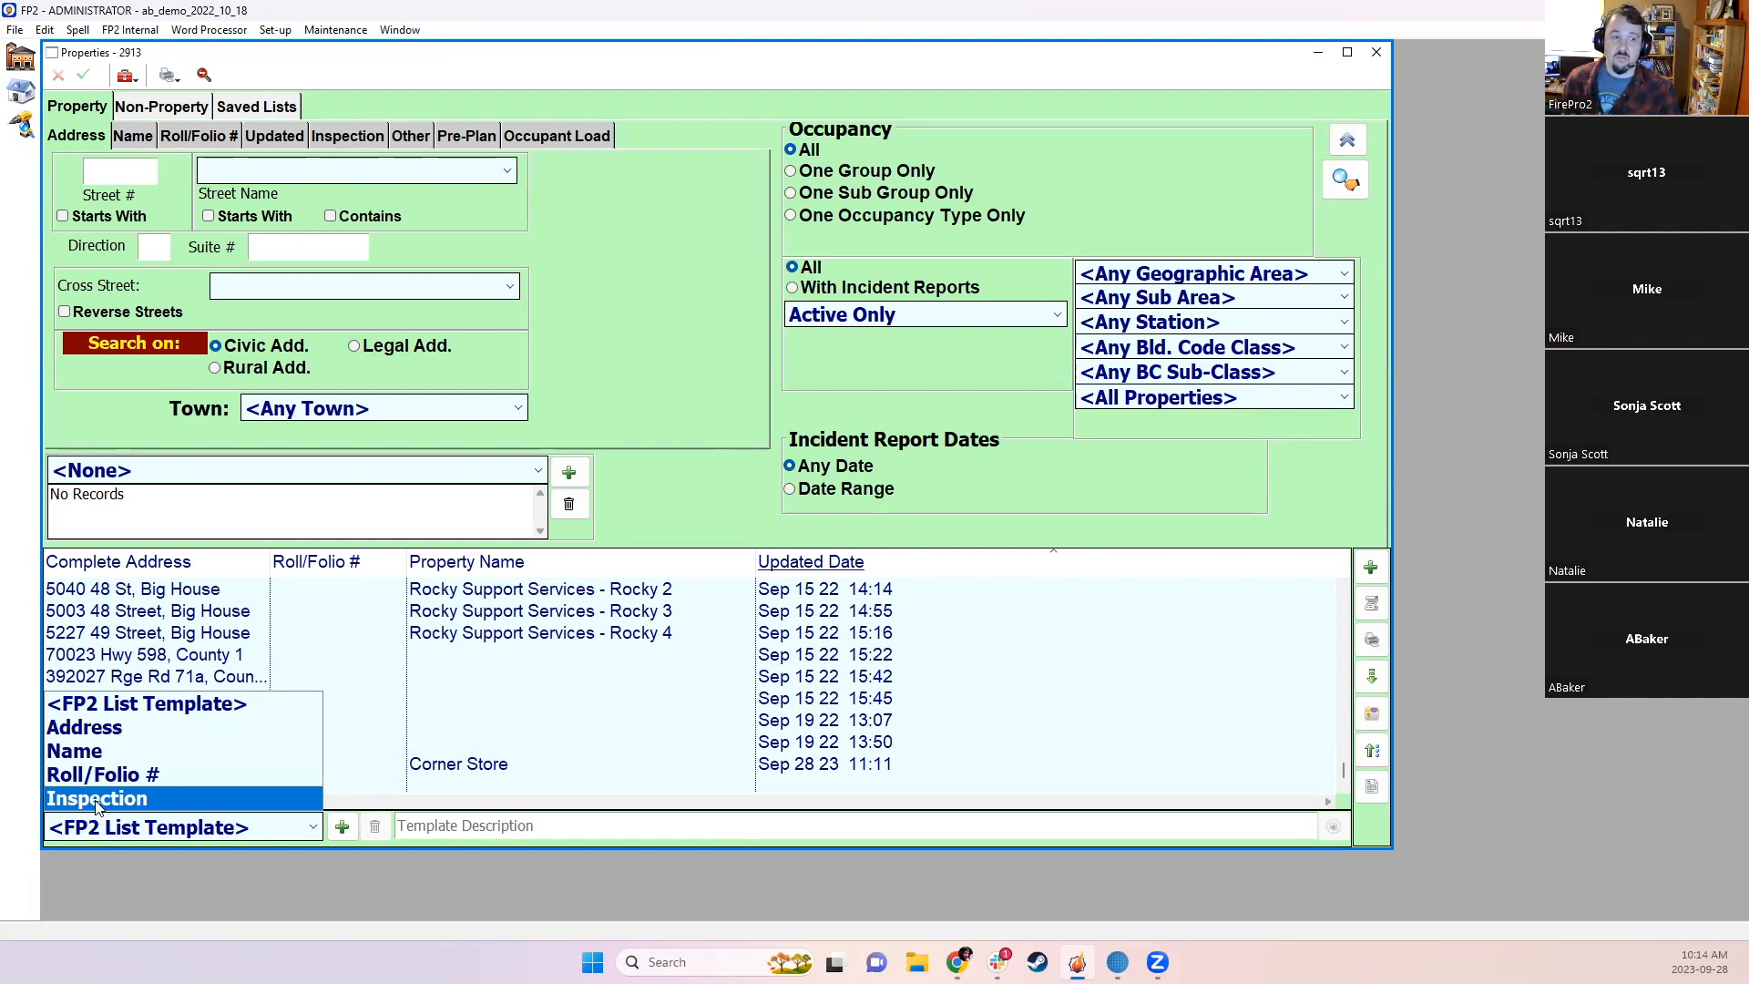
left_click(98, 799)
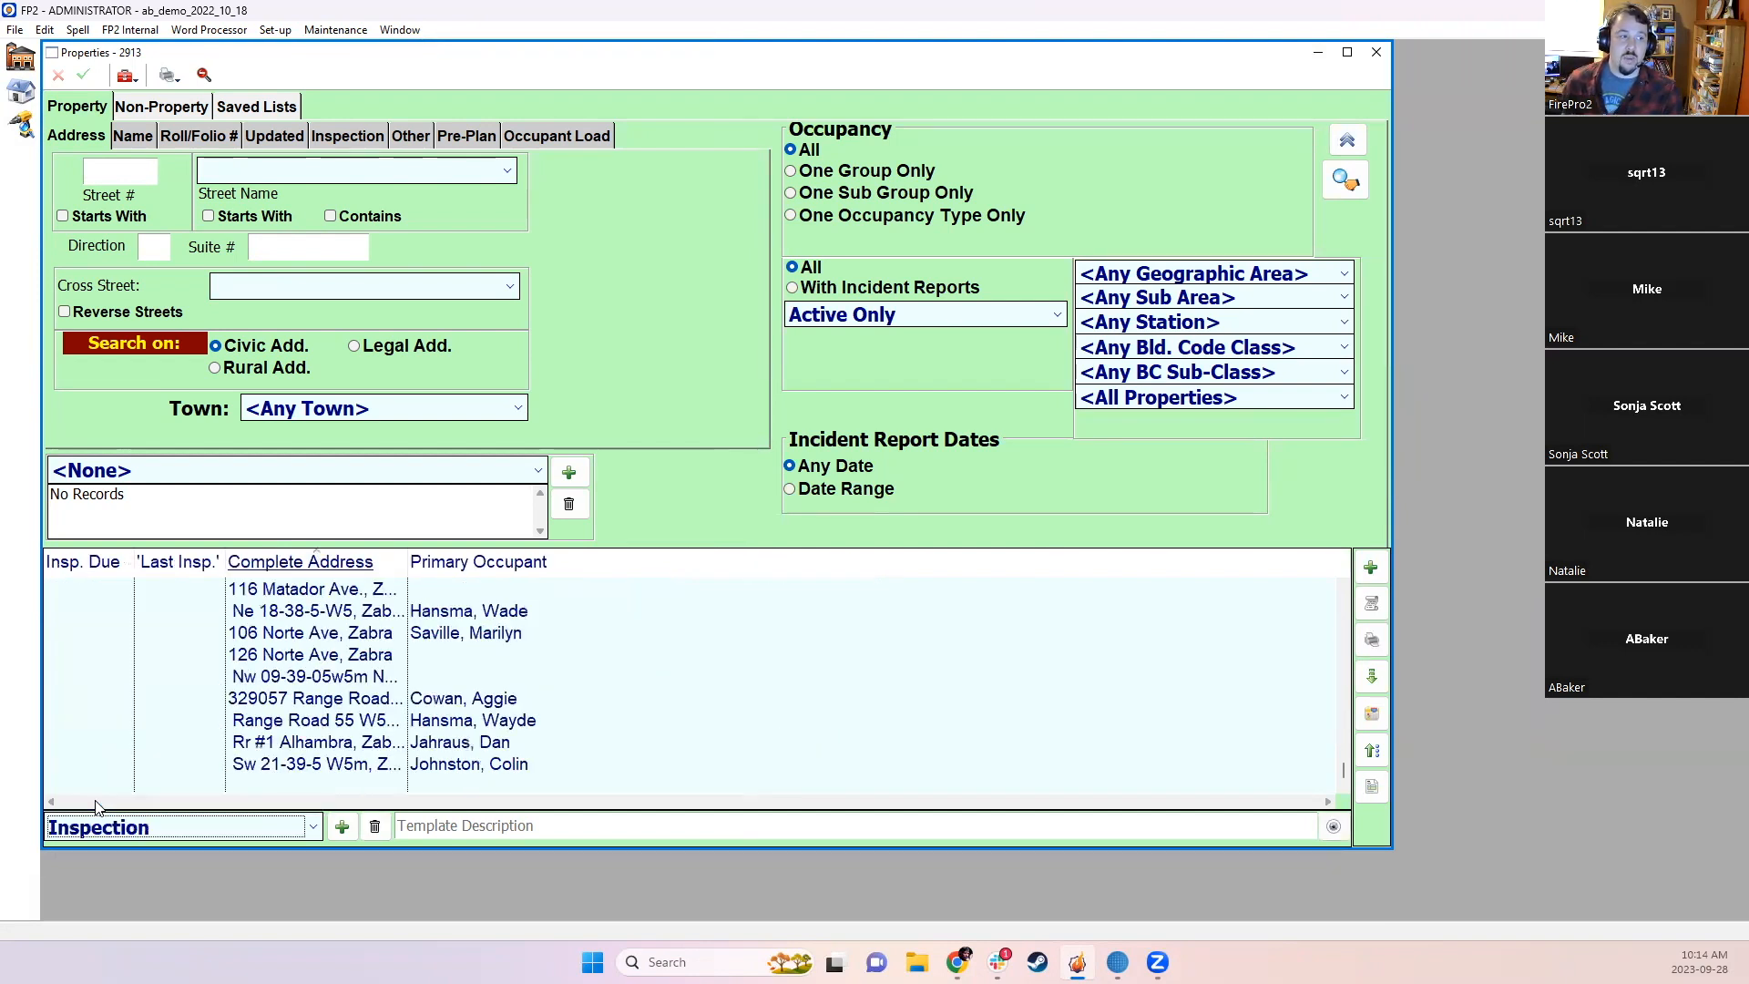
Step: Sort the property list by inspection due date and widen the Insp. Due, Last Insp. and Complete Address columns
left_click_drag(224, 556, 331, 557)
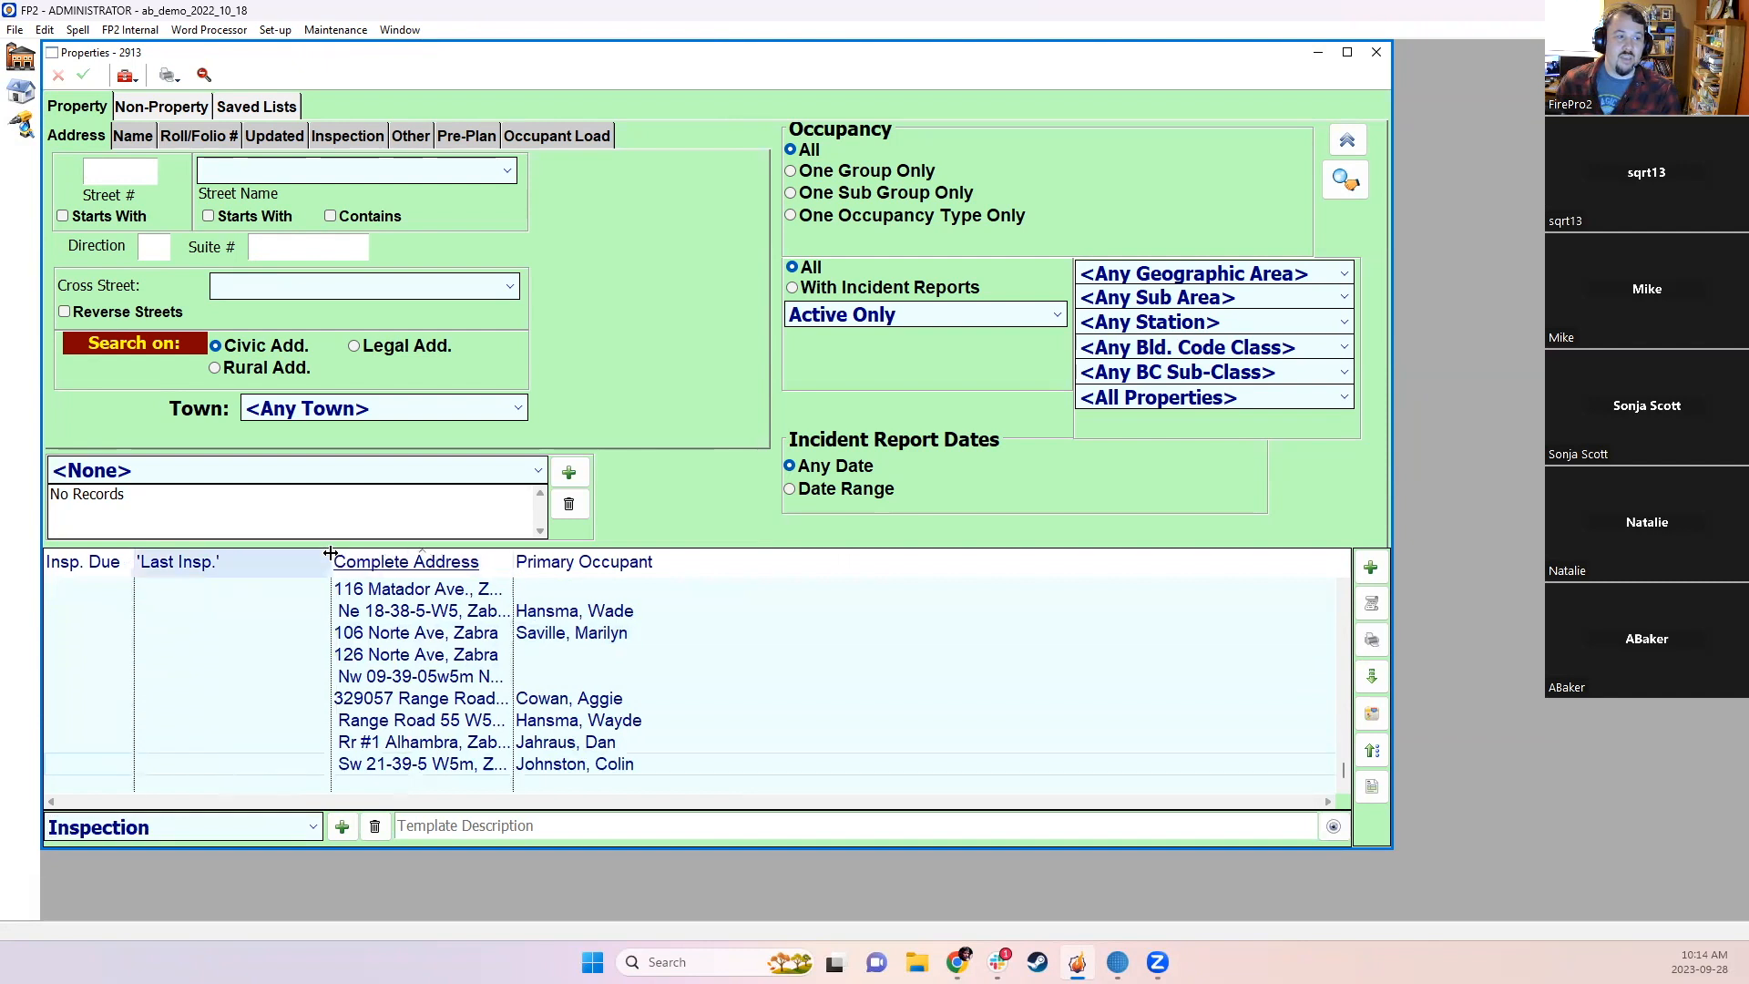
left_click(86, 567)
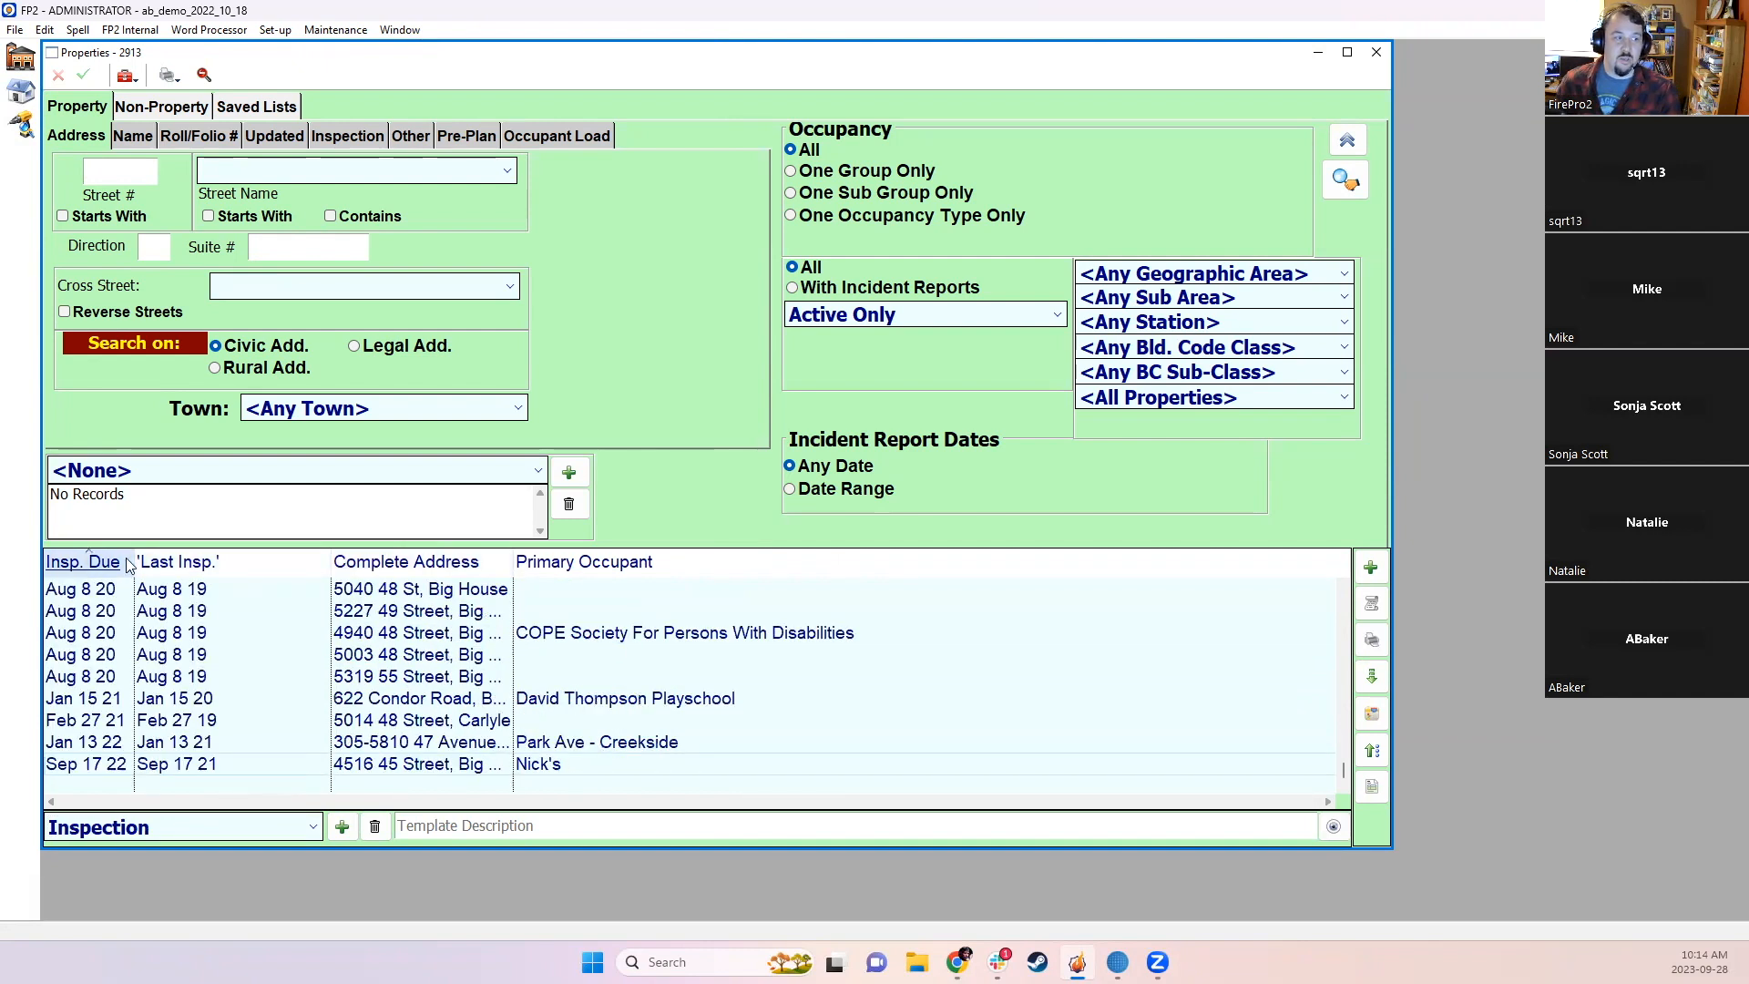
left_click_drag(134, 561, 224, 561)
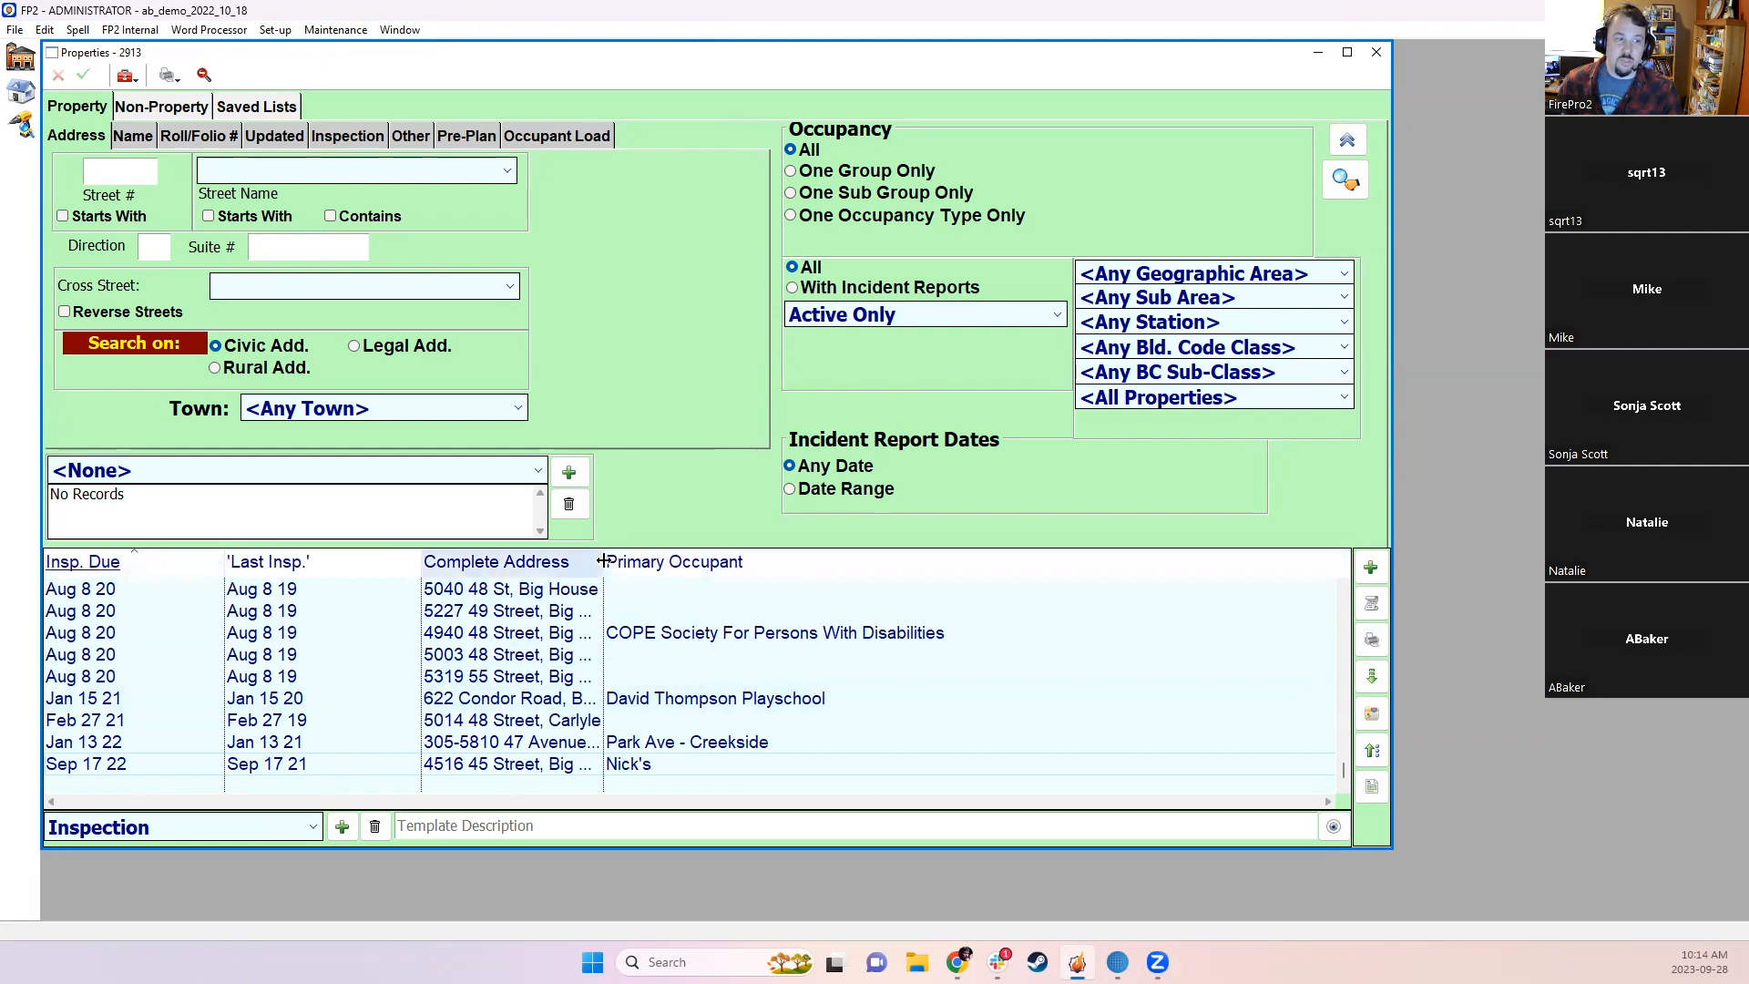
left_click_drag(604, 562, 644, 561)
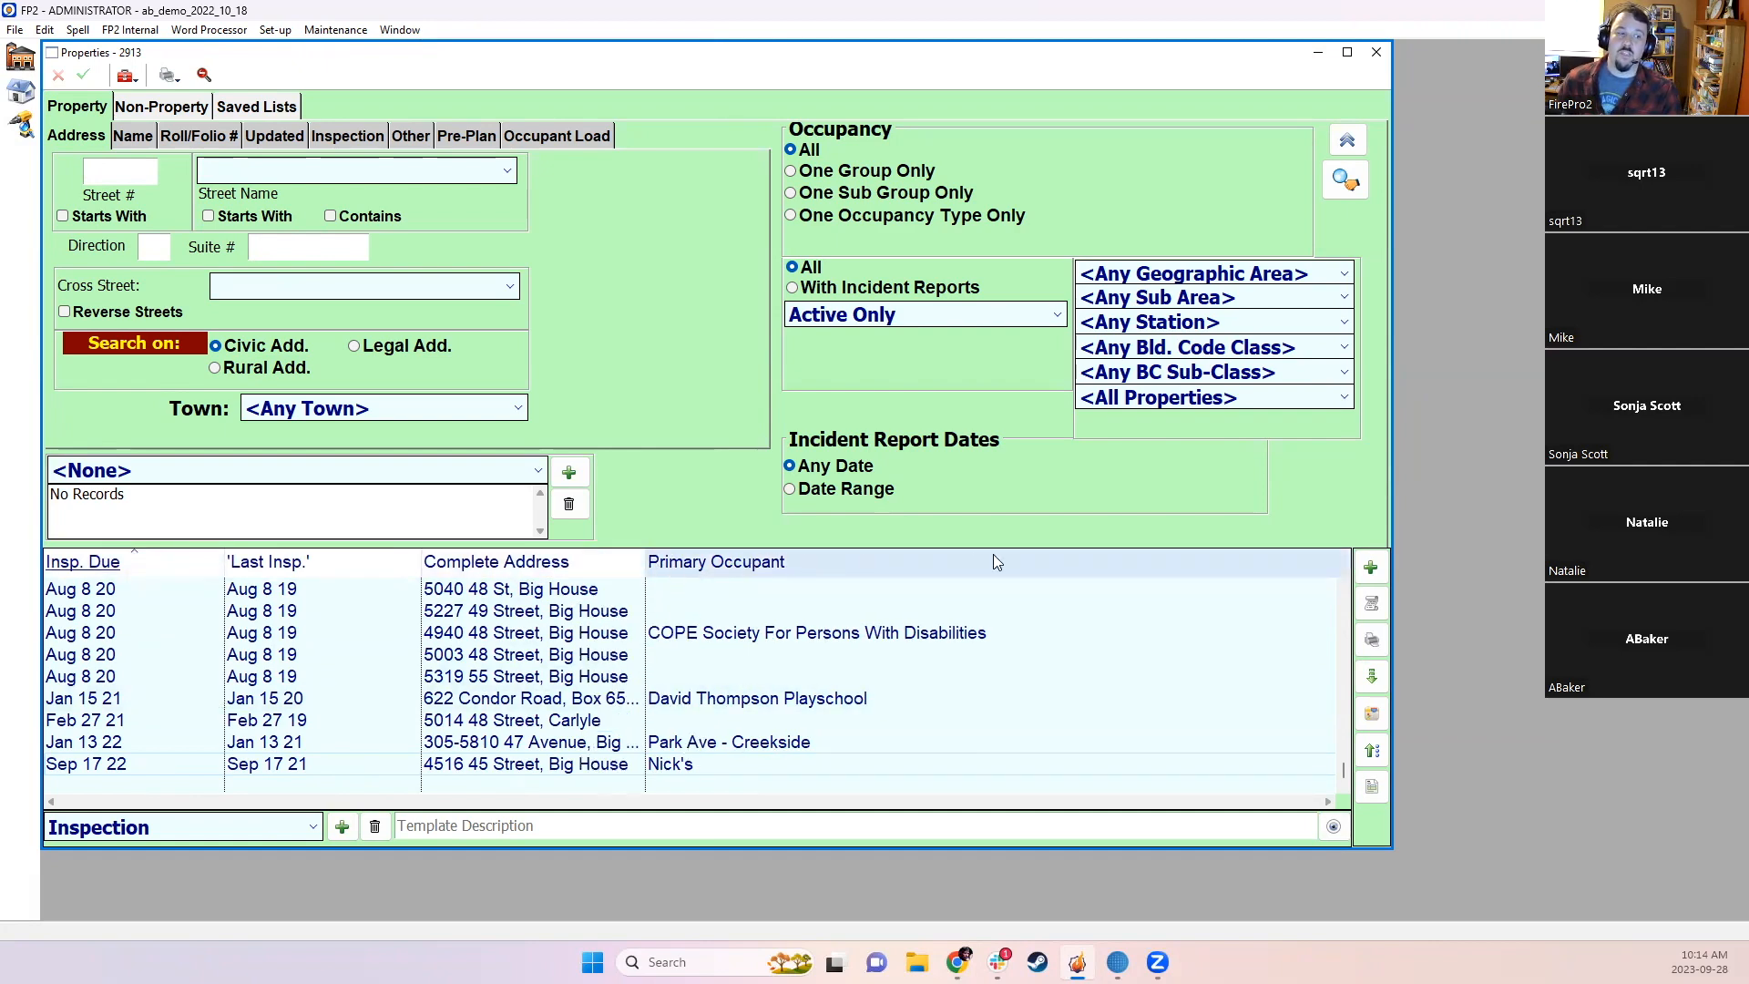
Step: Add the Owner phone and Occupant phone columns to the property list, and widen the Primary Occupant and Owner phone columns
right_click(1025, 564)
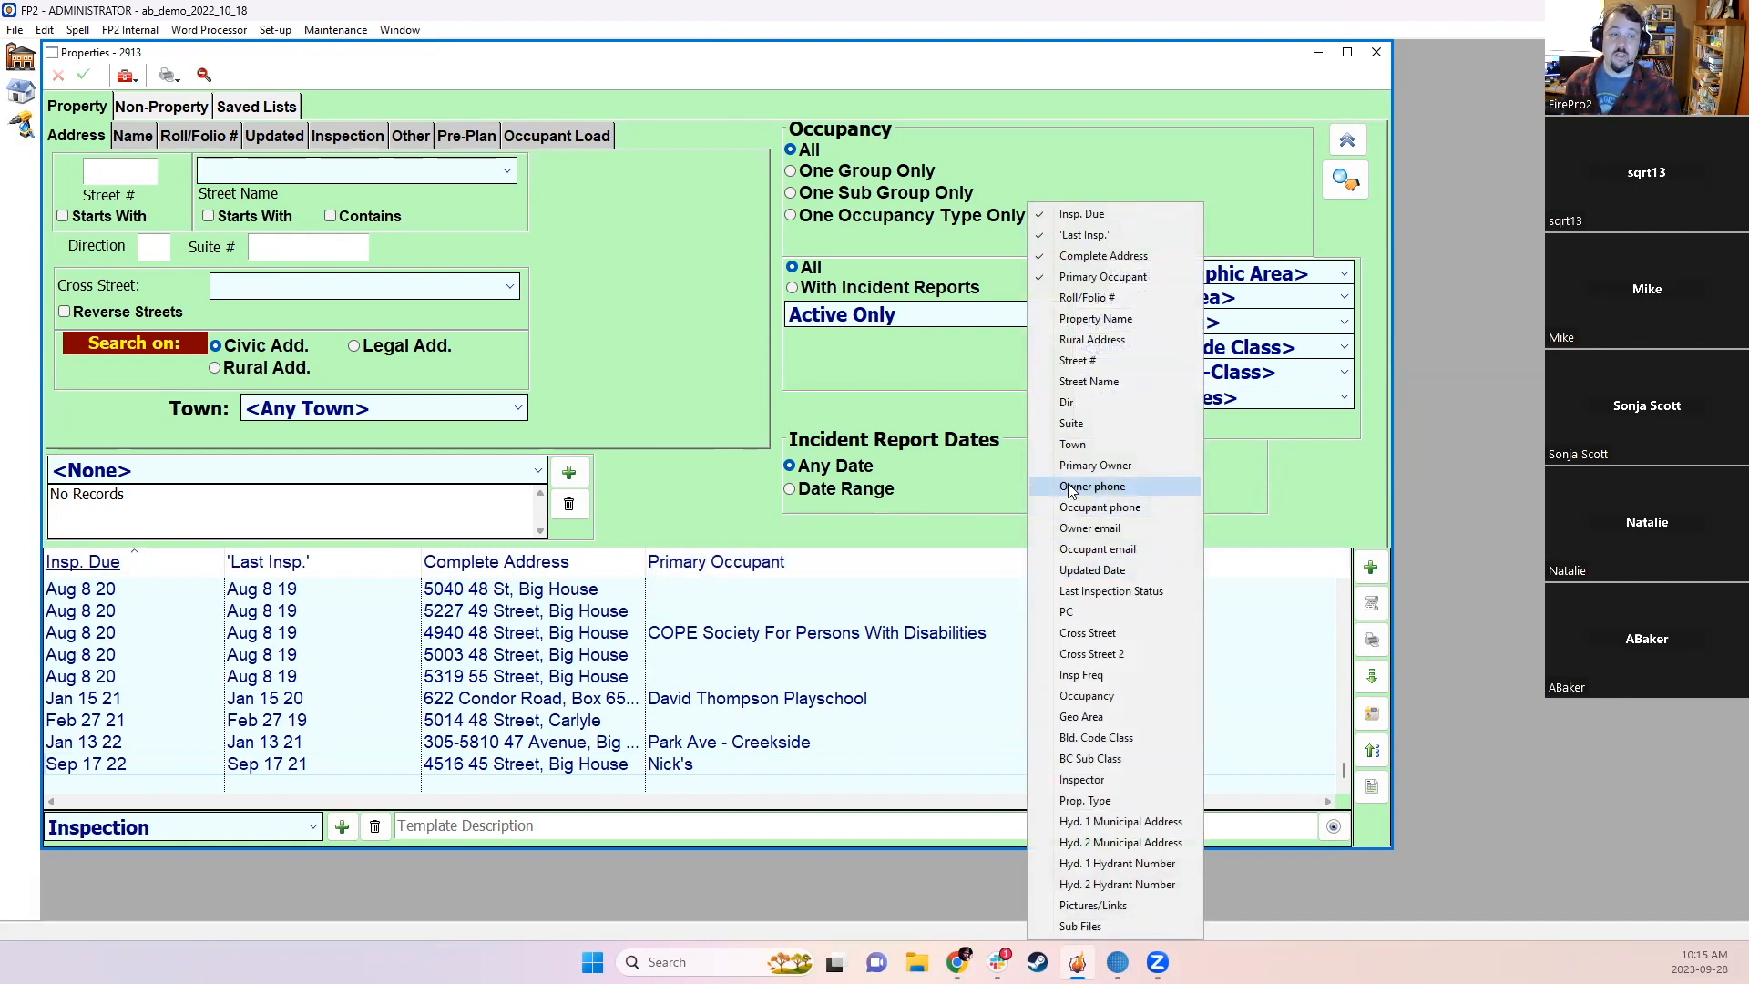
left_click(1098, 490)
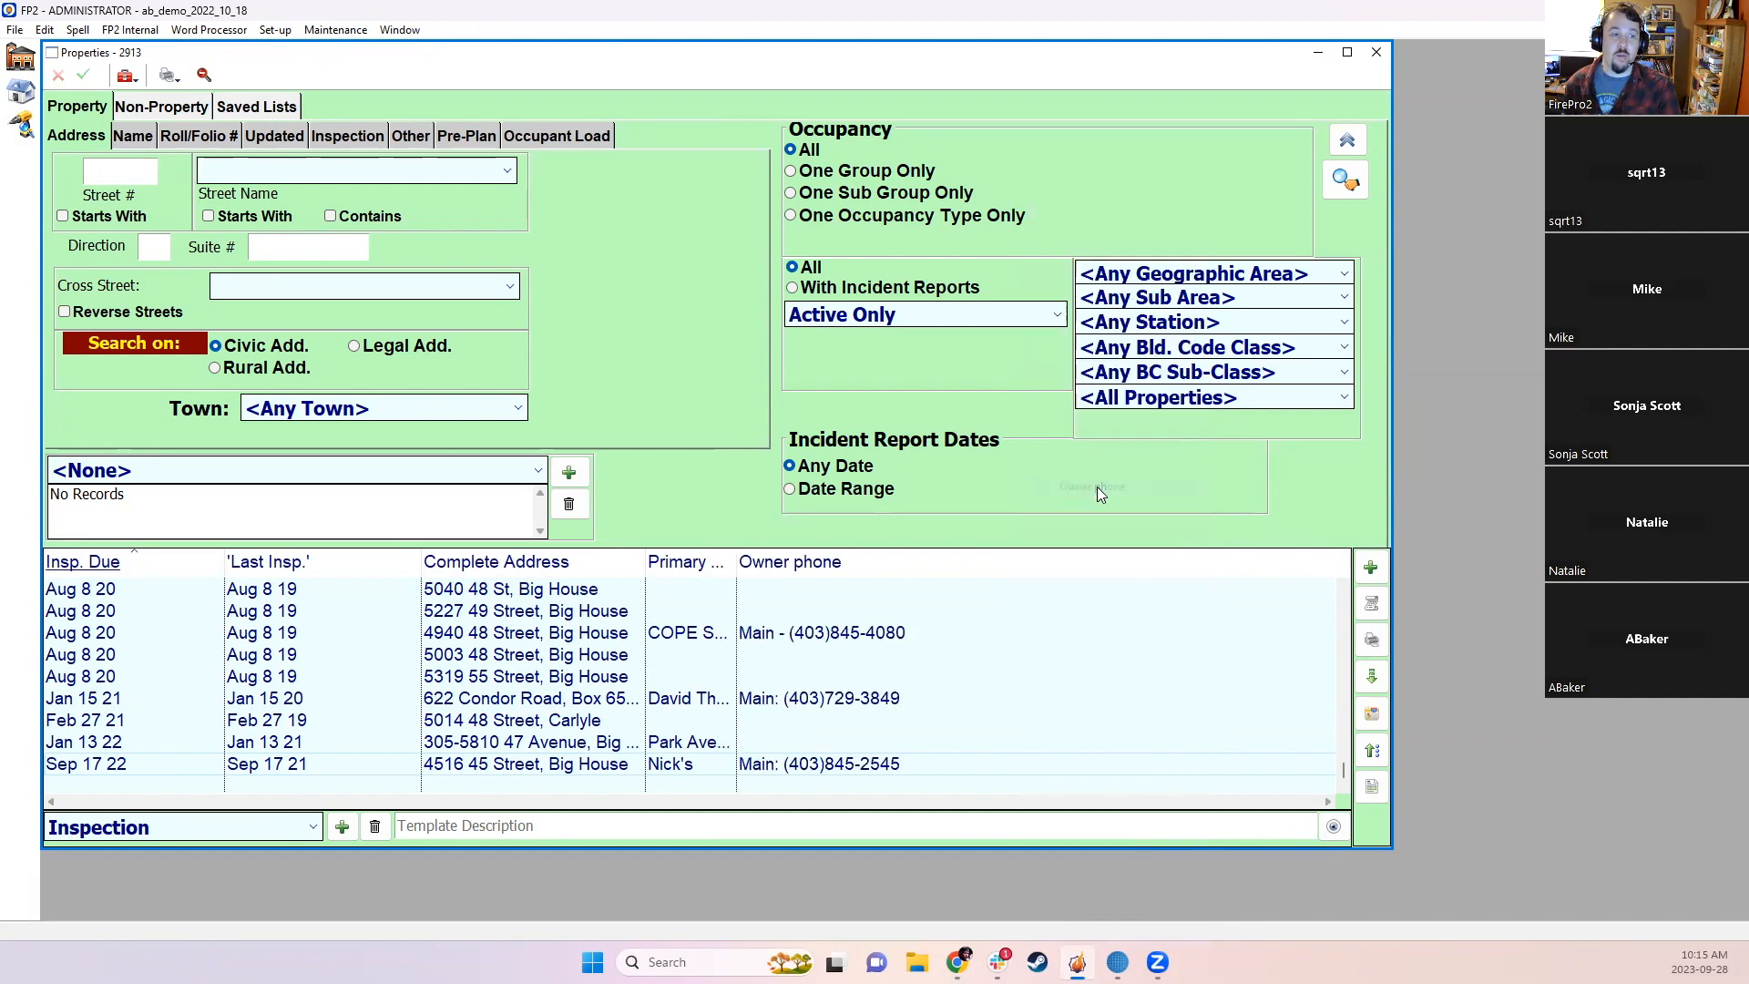
left_click_drag(736, 561, 927, 561)
right_click(1046, 561)
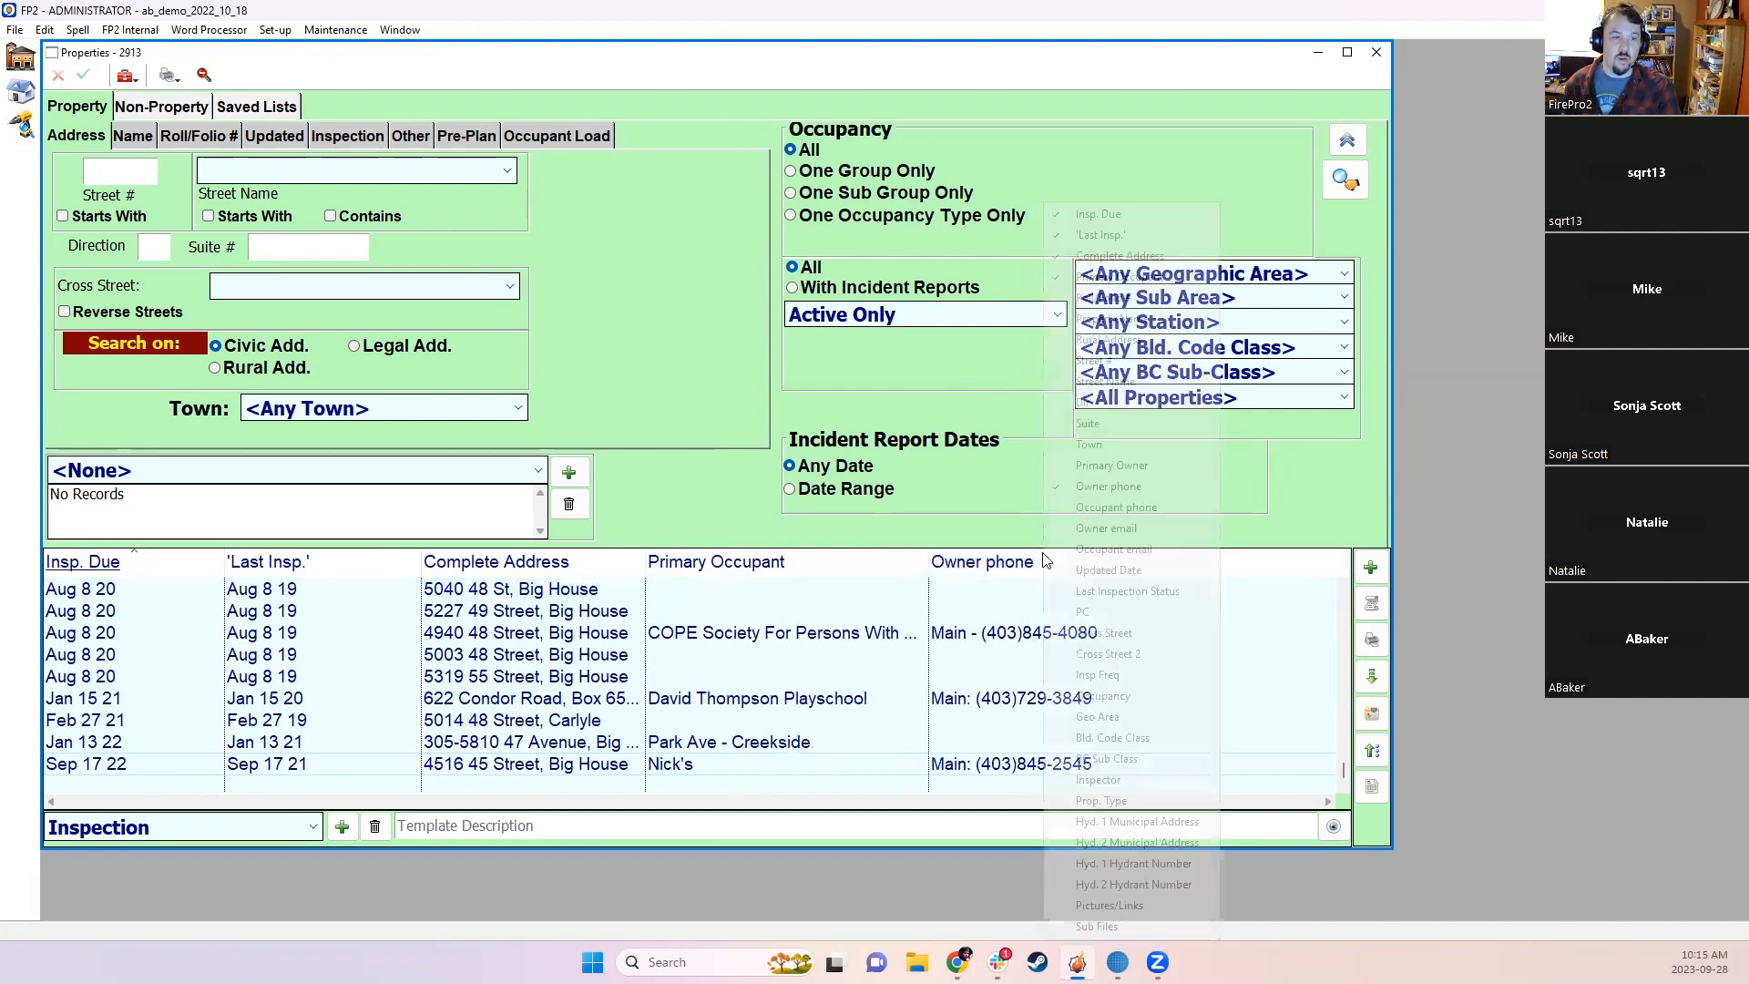
left_click(1119, 508)
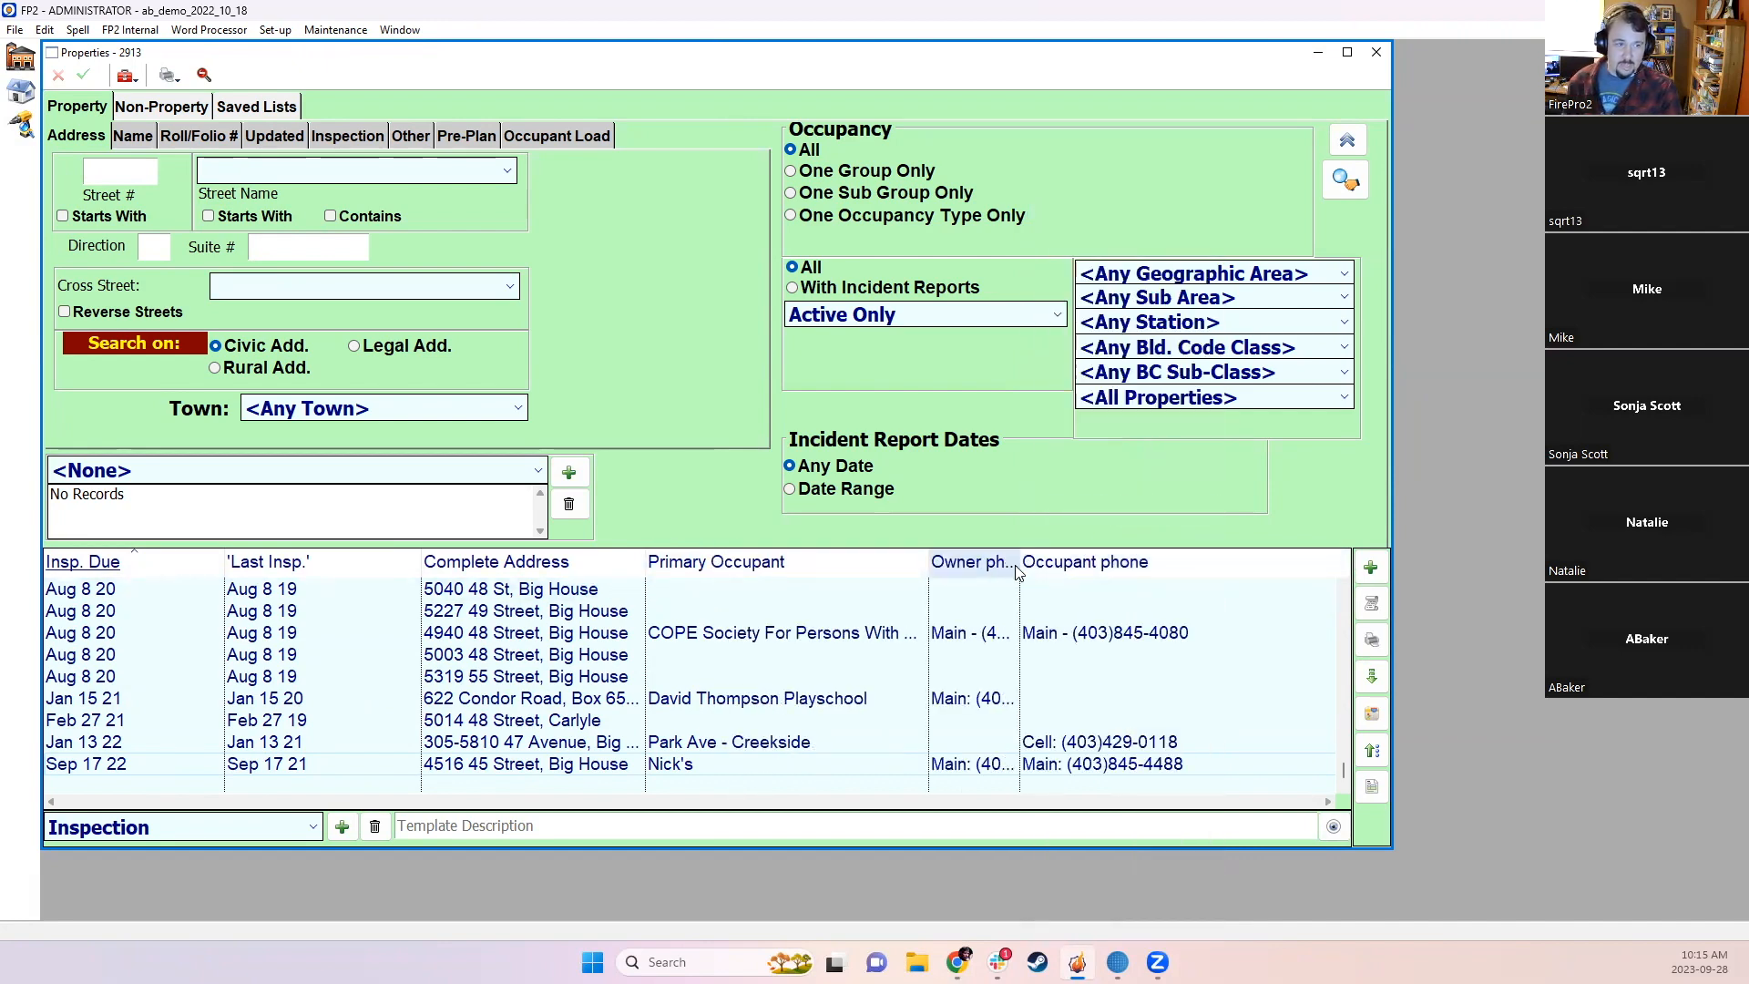
left_click_drag(1018, 571, 1059, 571)
right_click(1113, 565)
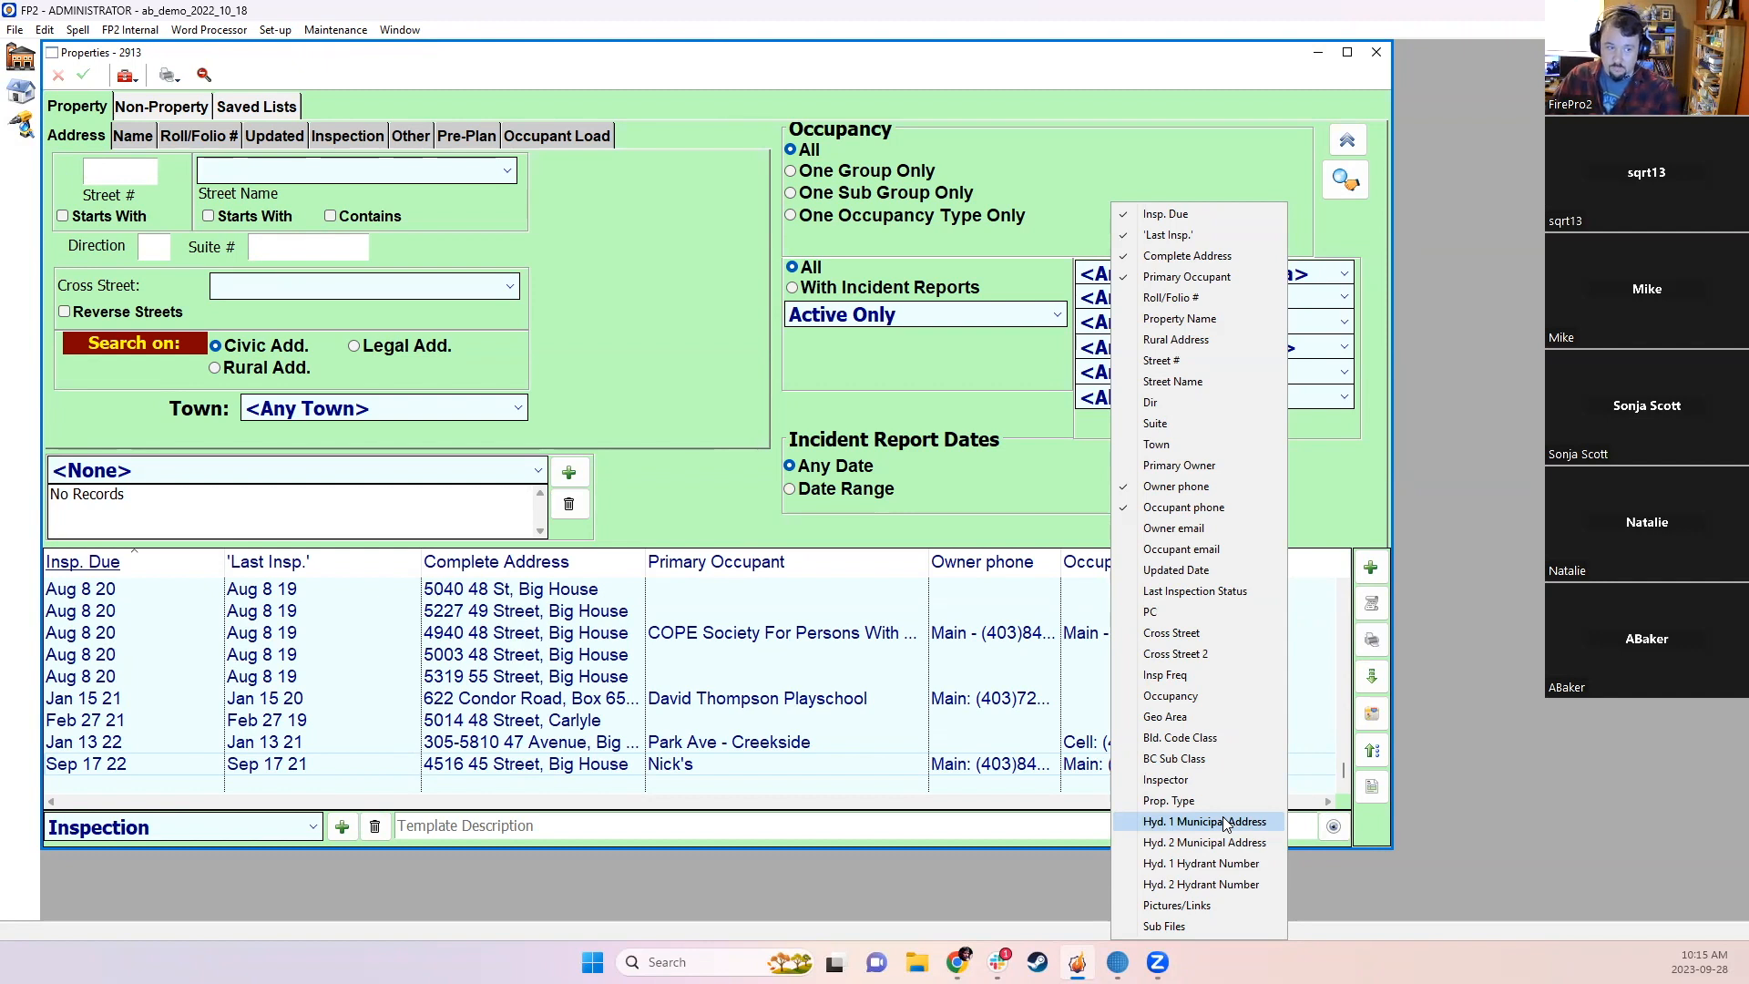
left_click(1323, 494)
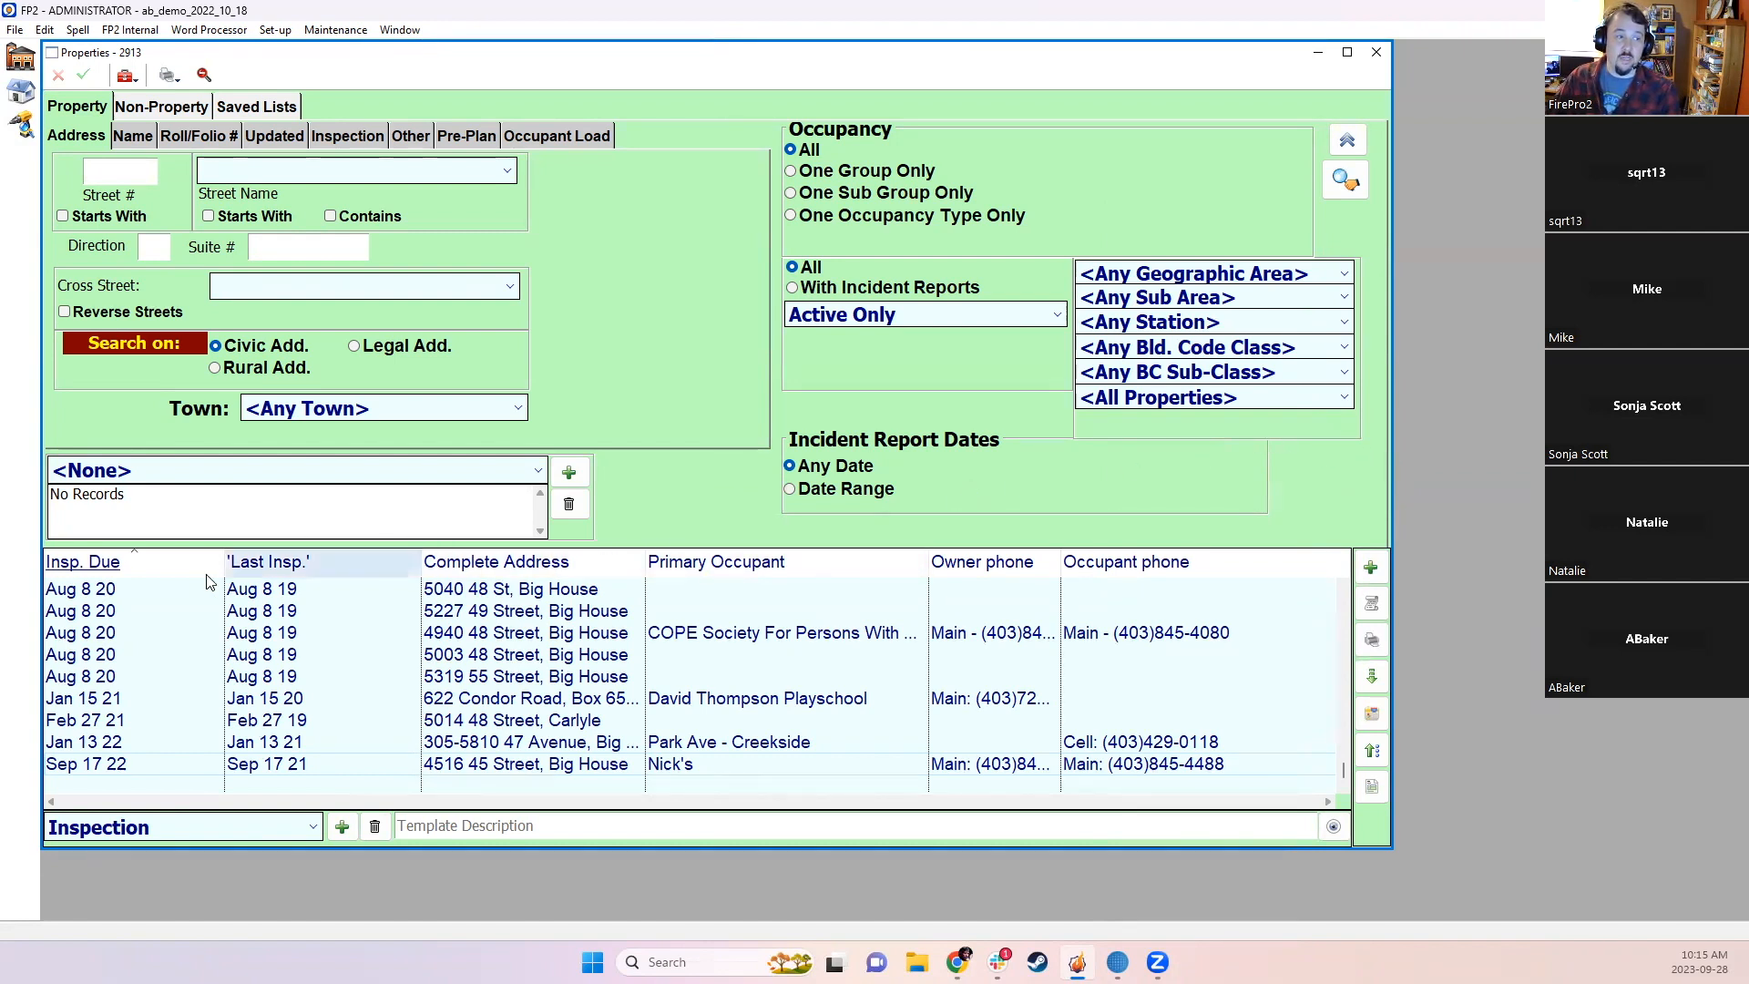
Step: Narrow the Insp. Due and Last Insp. columns and widen the Complete Address column to fit the full addresses
left_click_drag(224, 562, 174, 562)
left_click_drag(368, 563, 288, 562)
left_click_drag(516, 563, 585, 562)
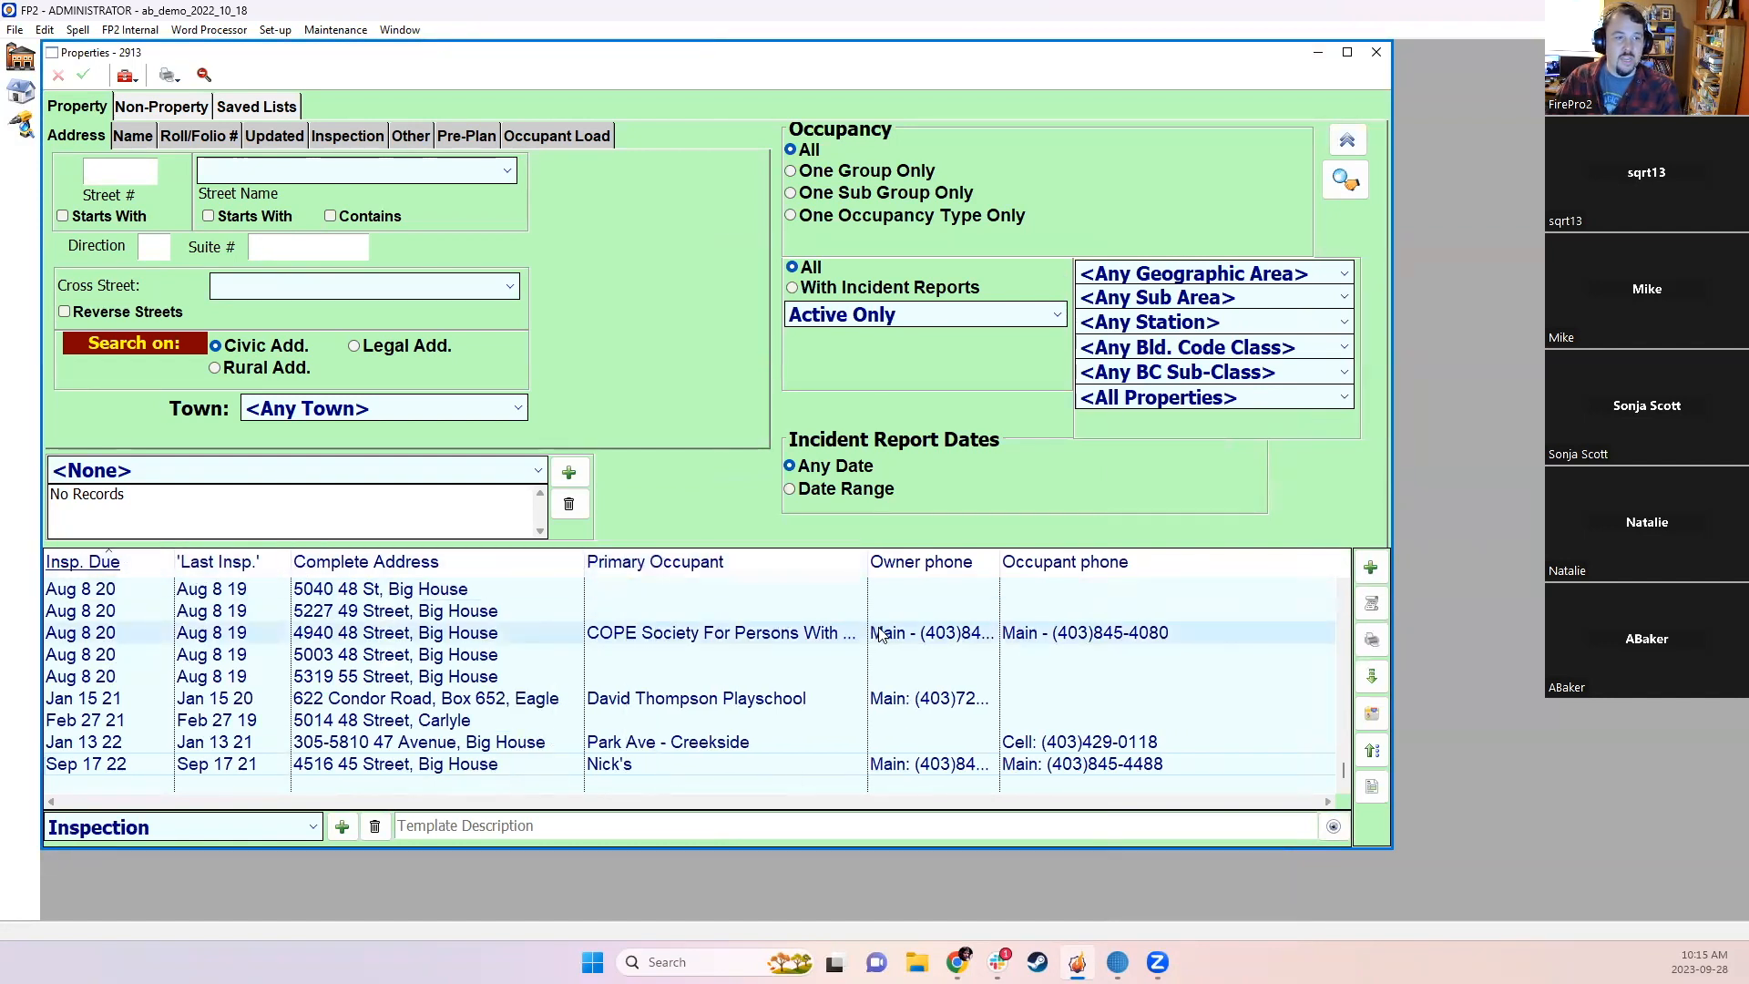
Step: Review the batch actions available for the property of COPE Society For Persons With Disabilities and the record types that can be added
right_click(710, 647)
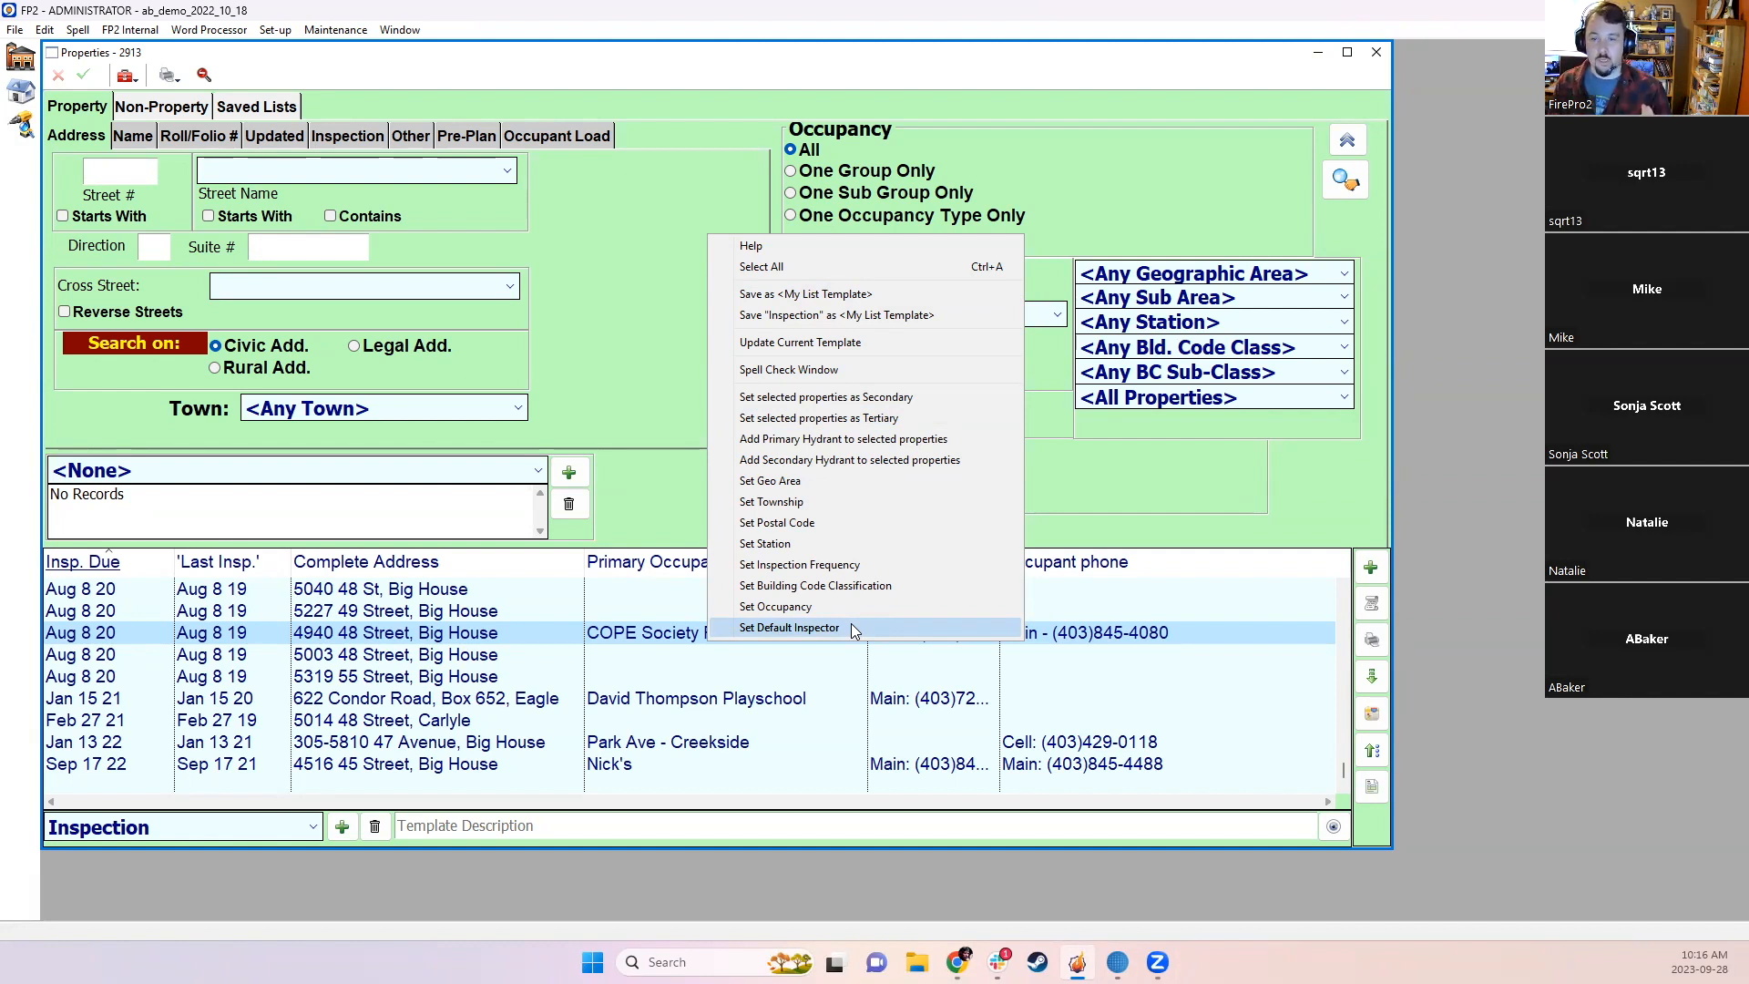
left_click(671, 492)
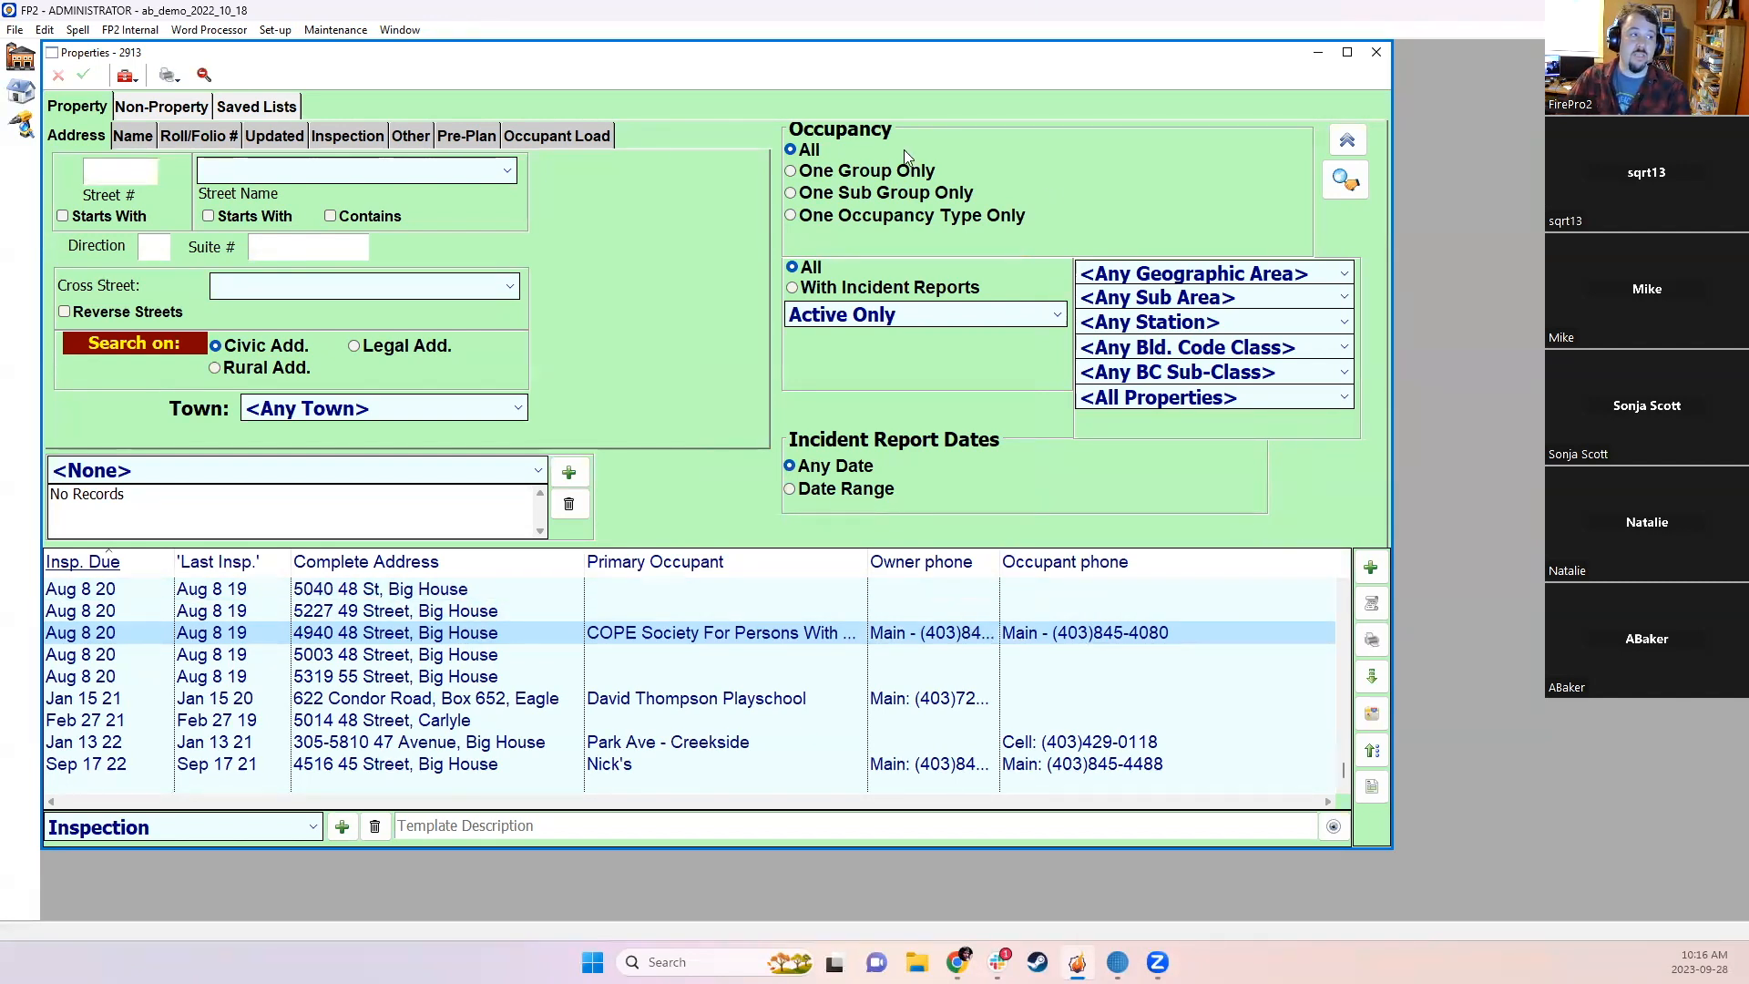
left_click(1373, 570)
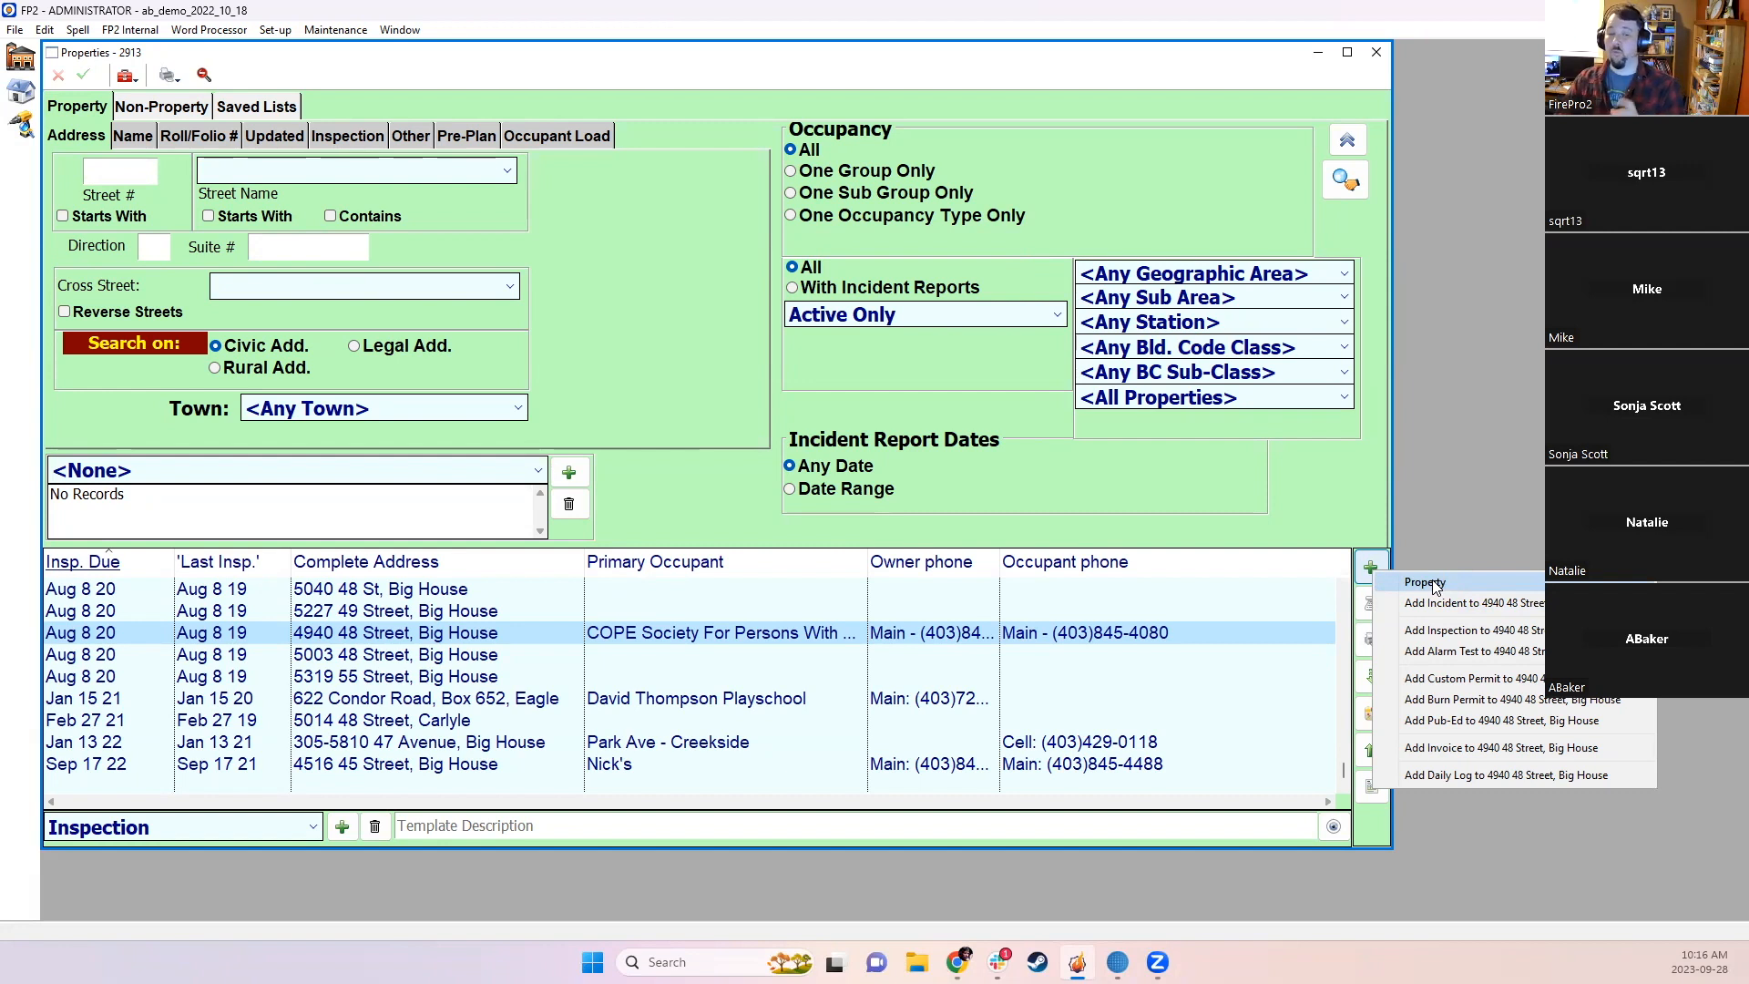
left_click(957, 468)
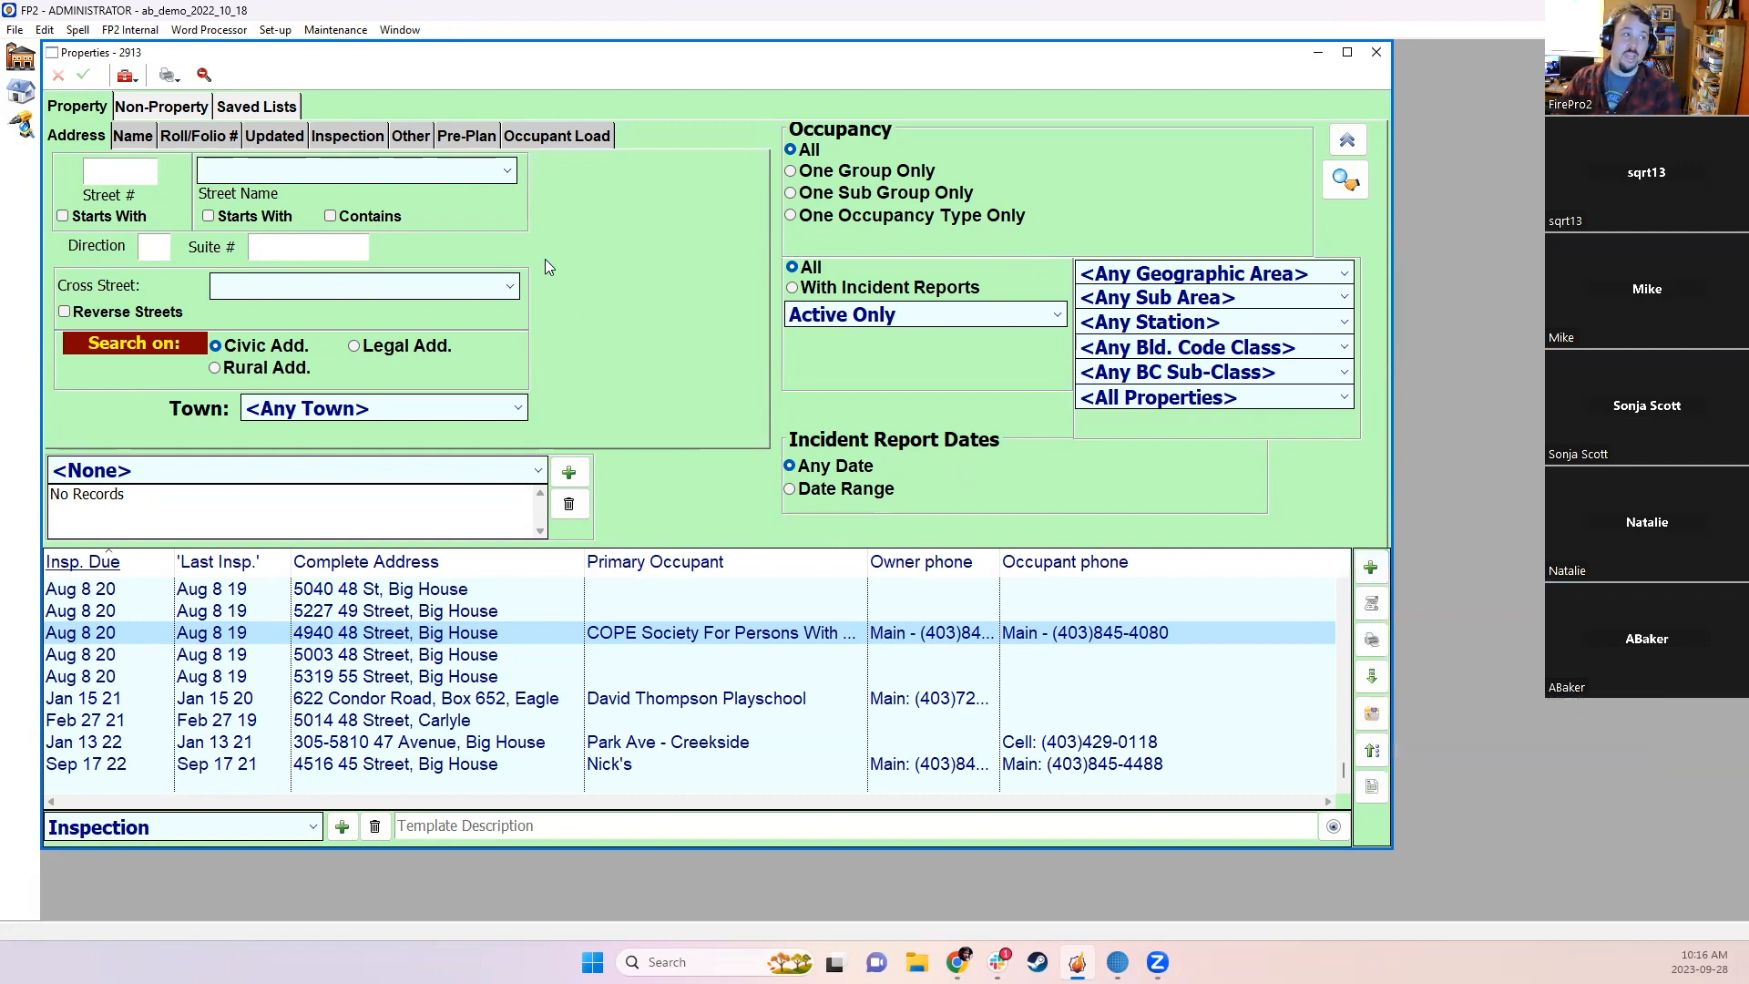
Step: Search the property list for the new property's civic address by its street number and range road street name
left_click(120, 160)
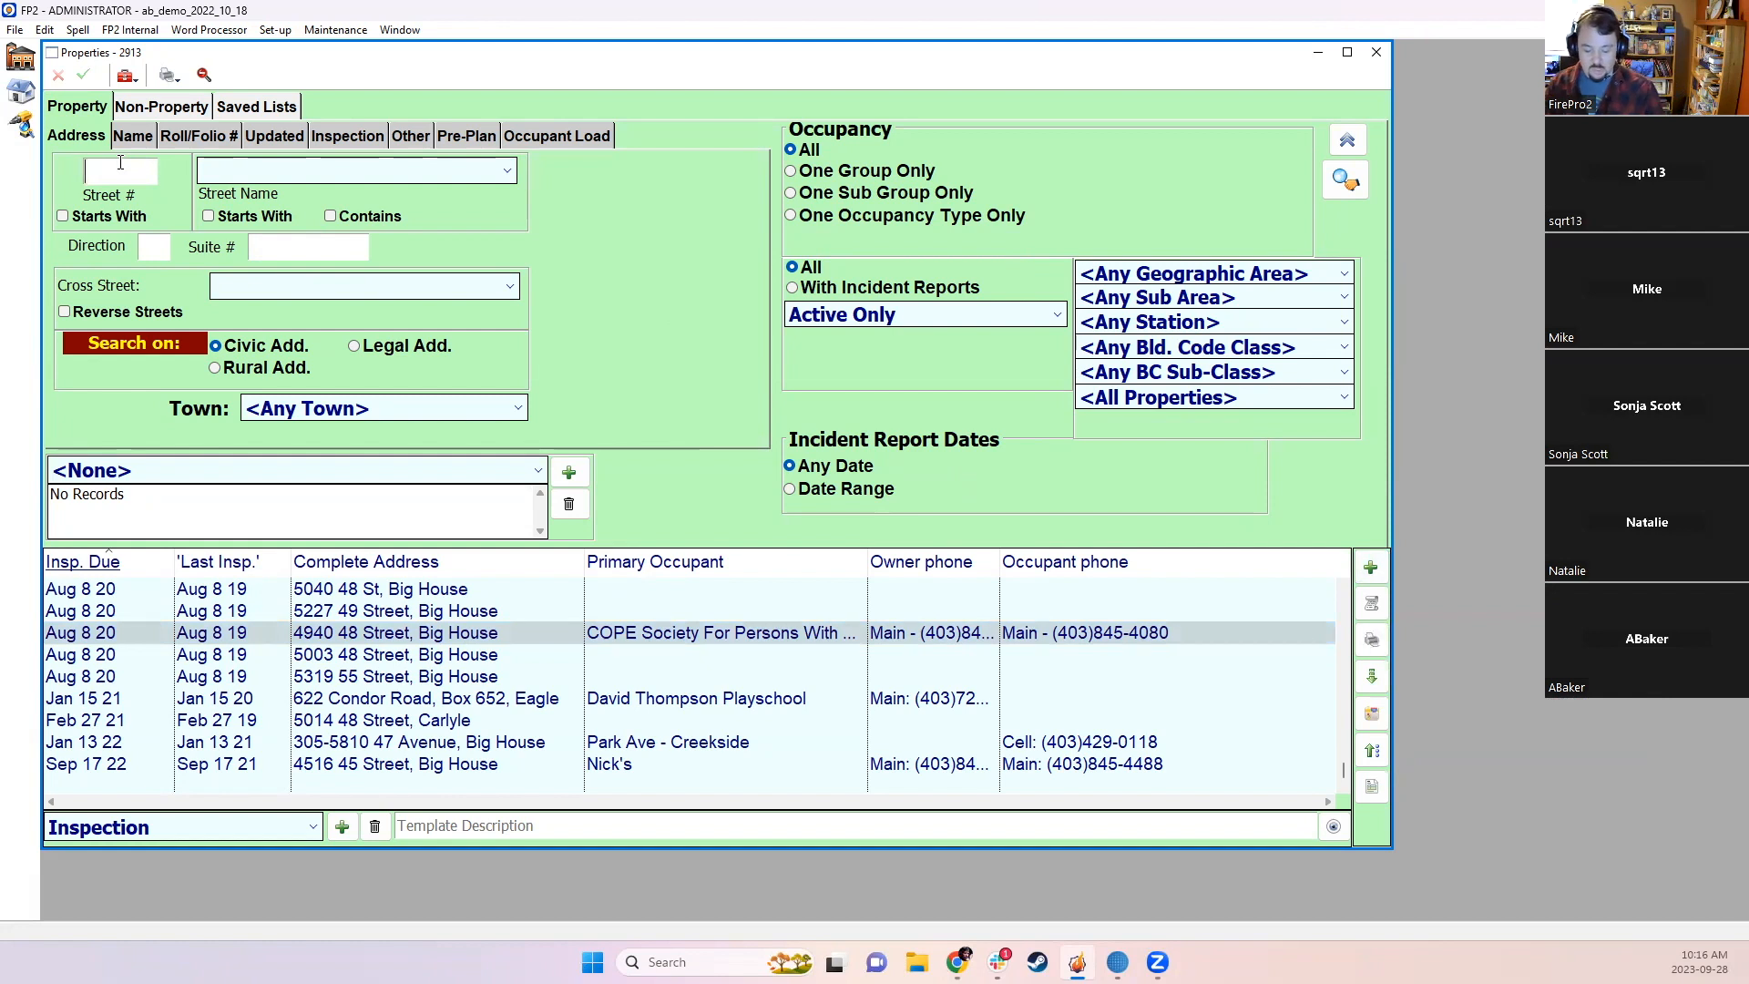
type("123")
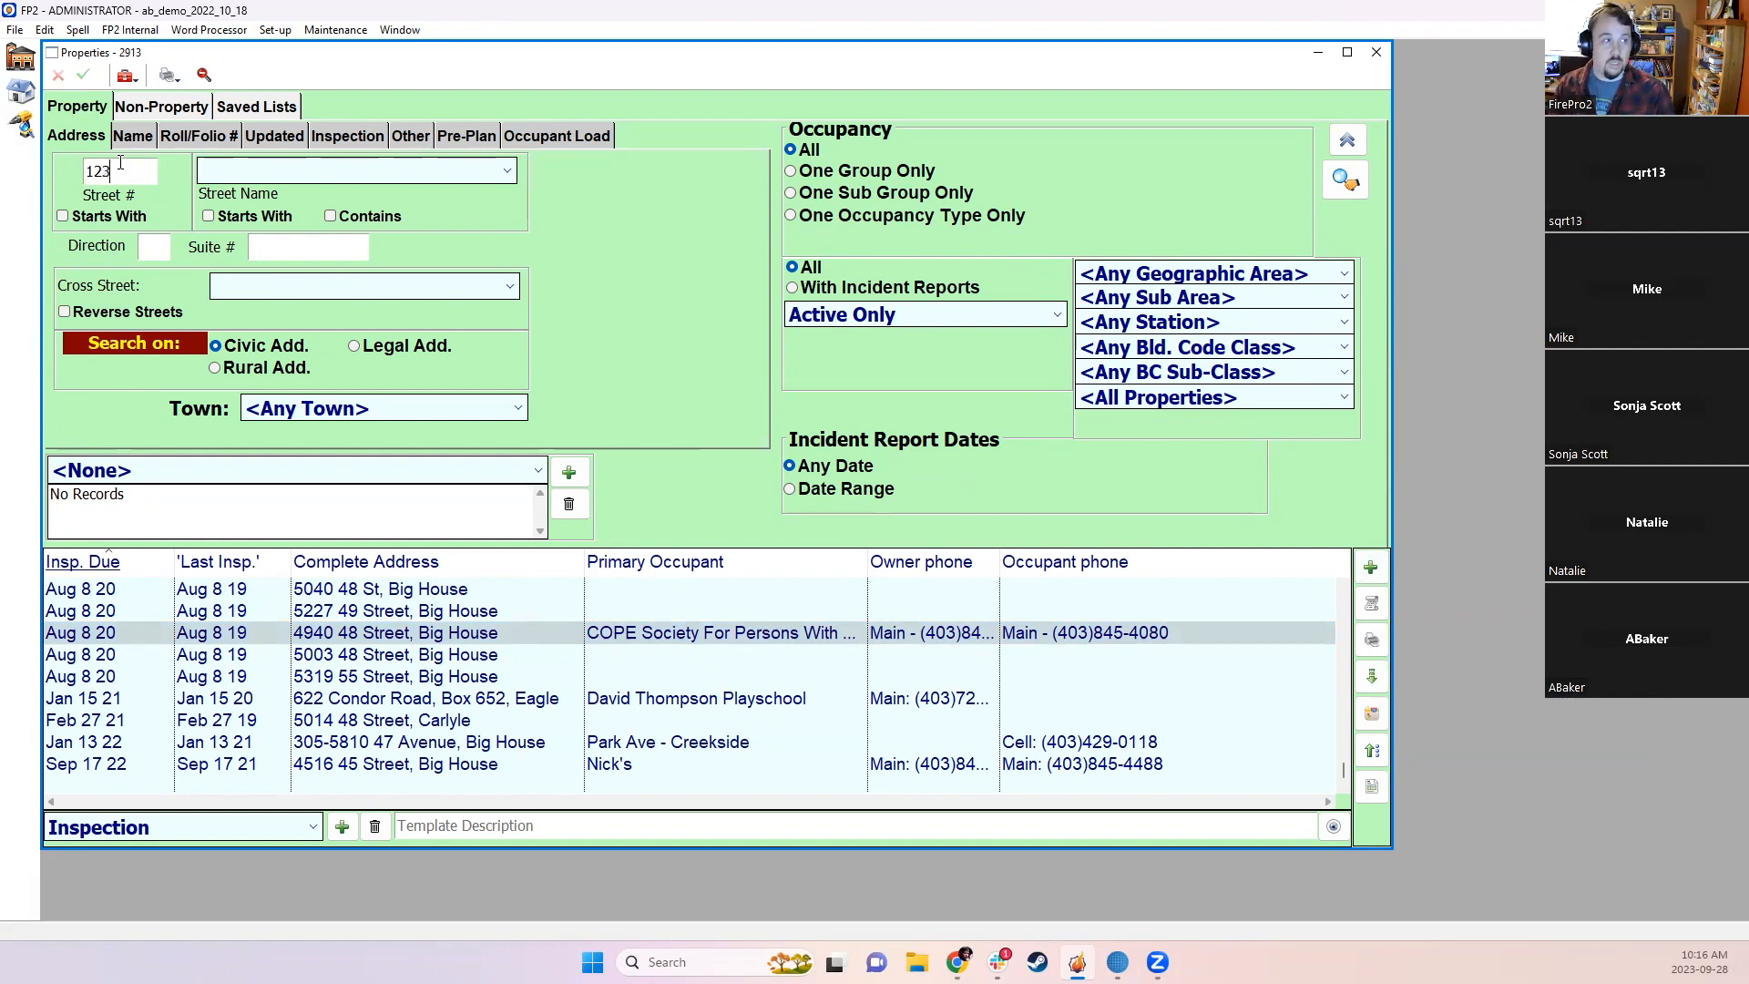
key("Tab")
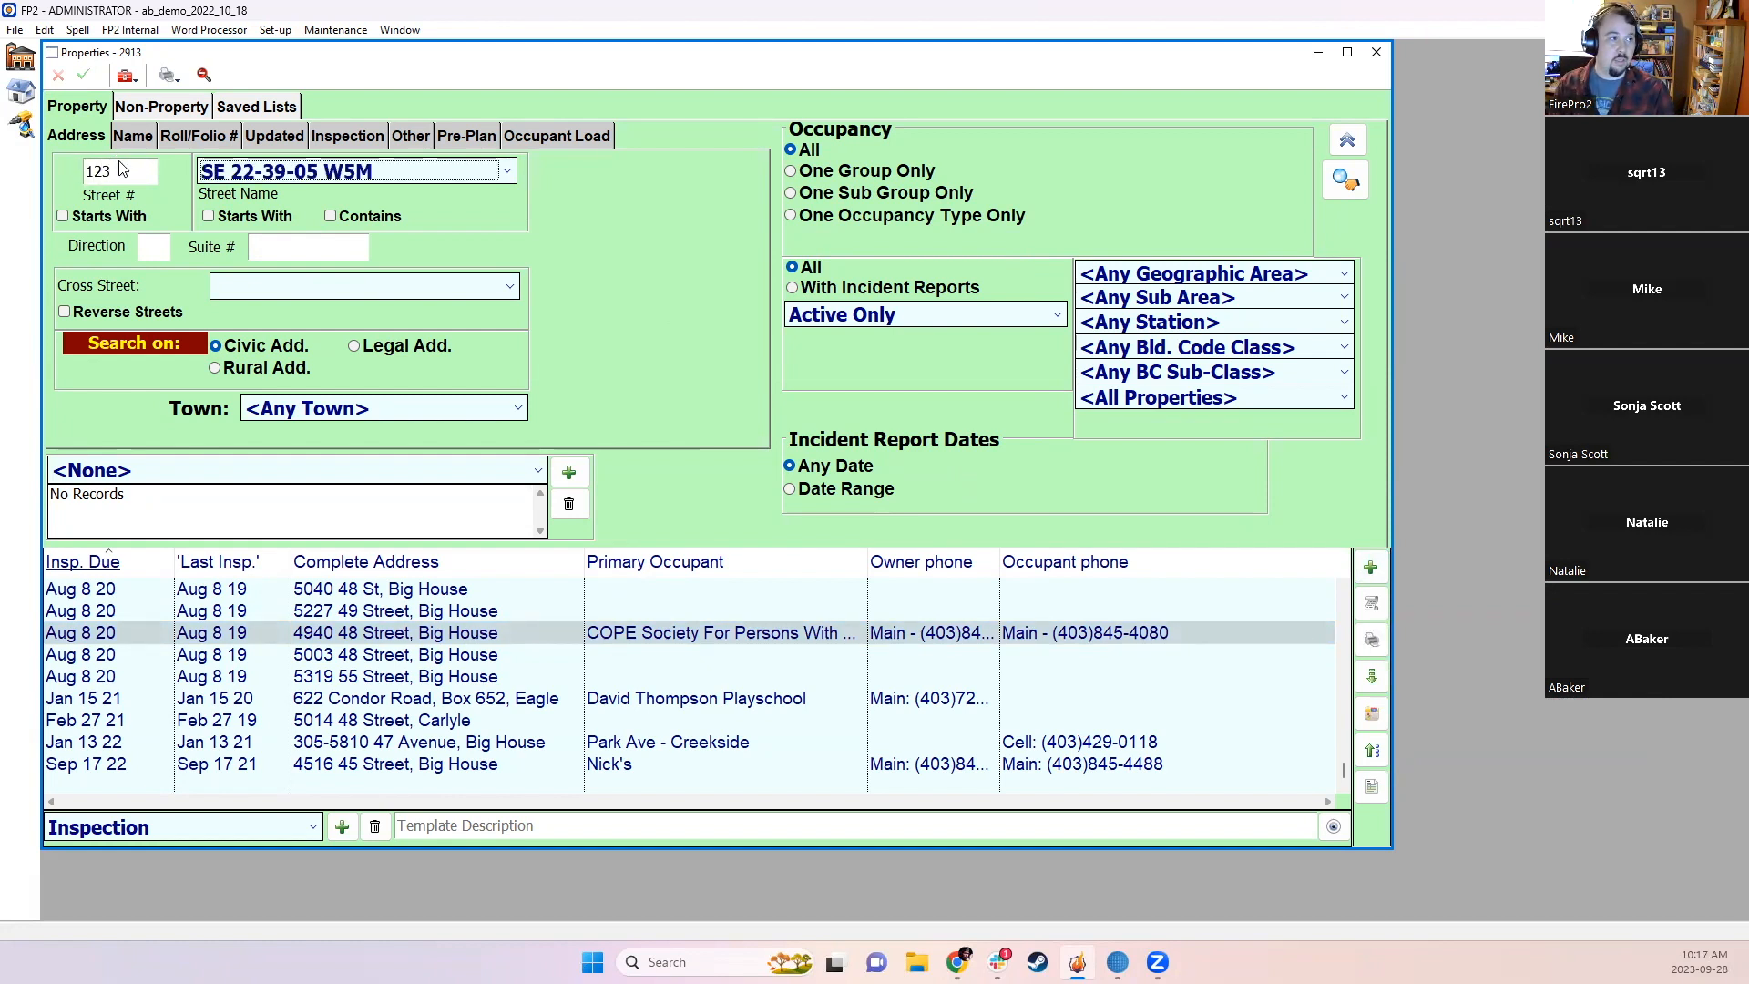
left_click(355, 173)
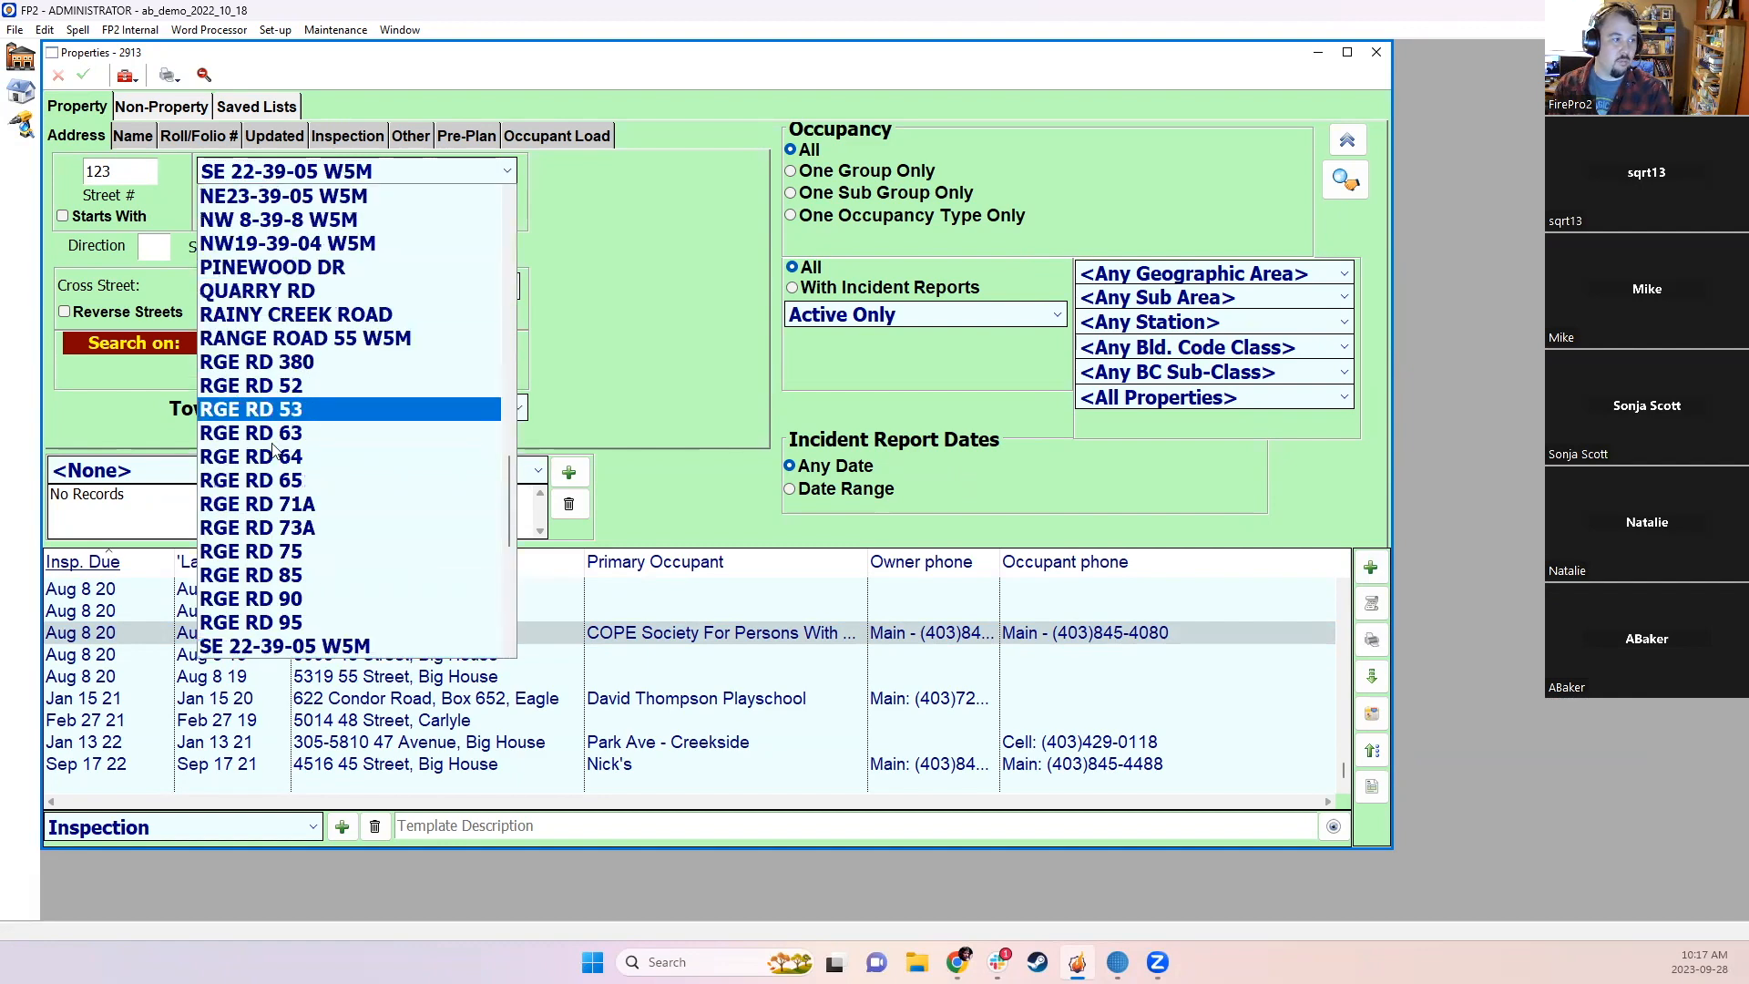
left_click(300, 433)
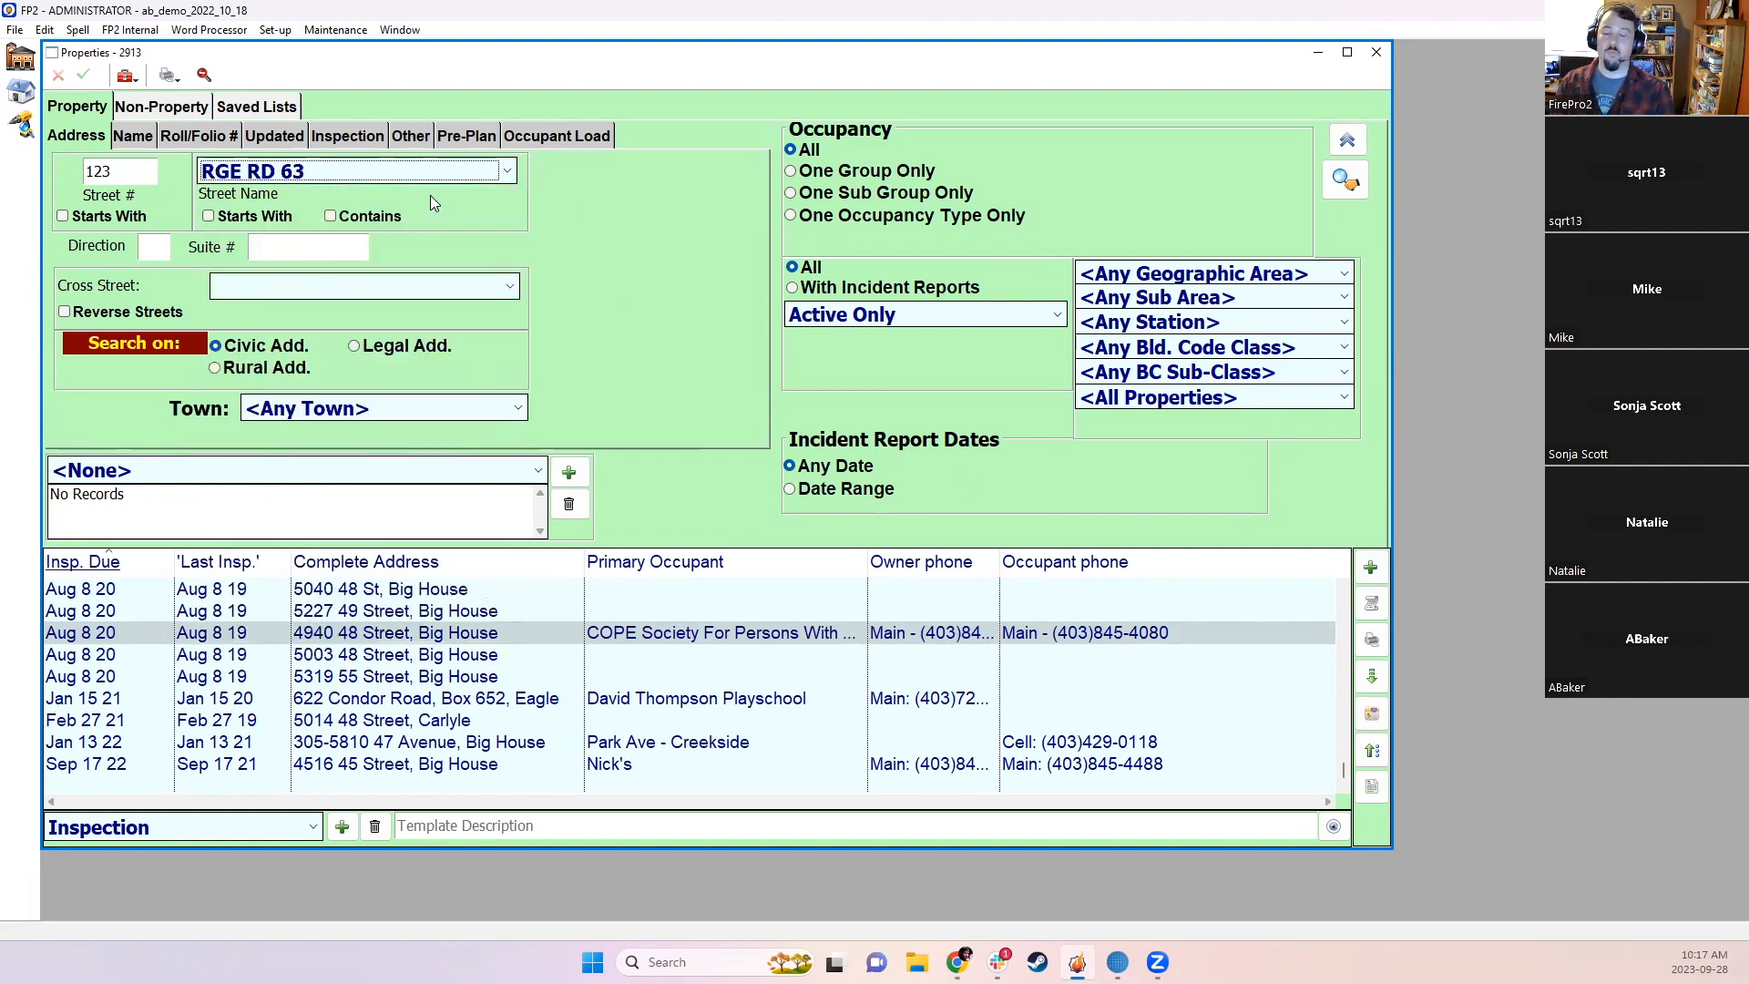
left_click(1366, 186)
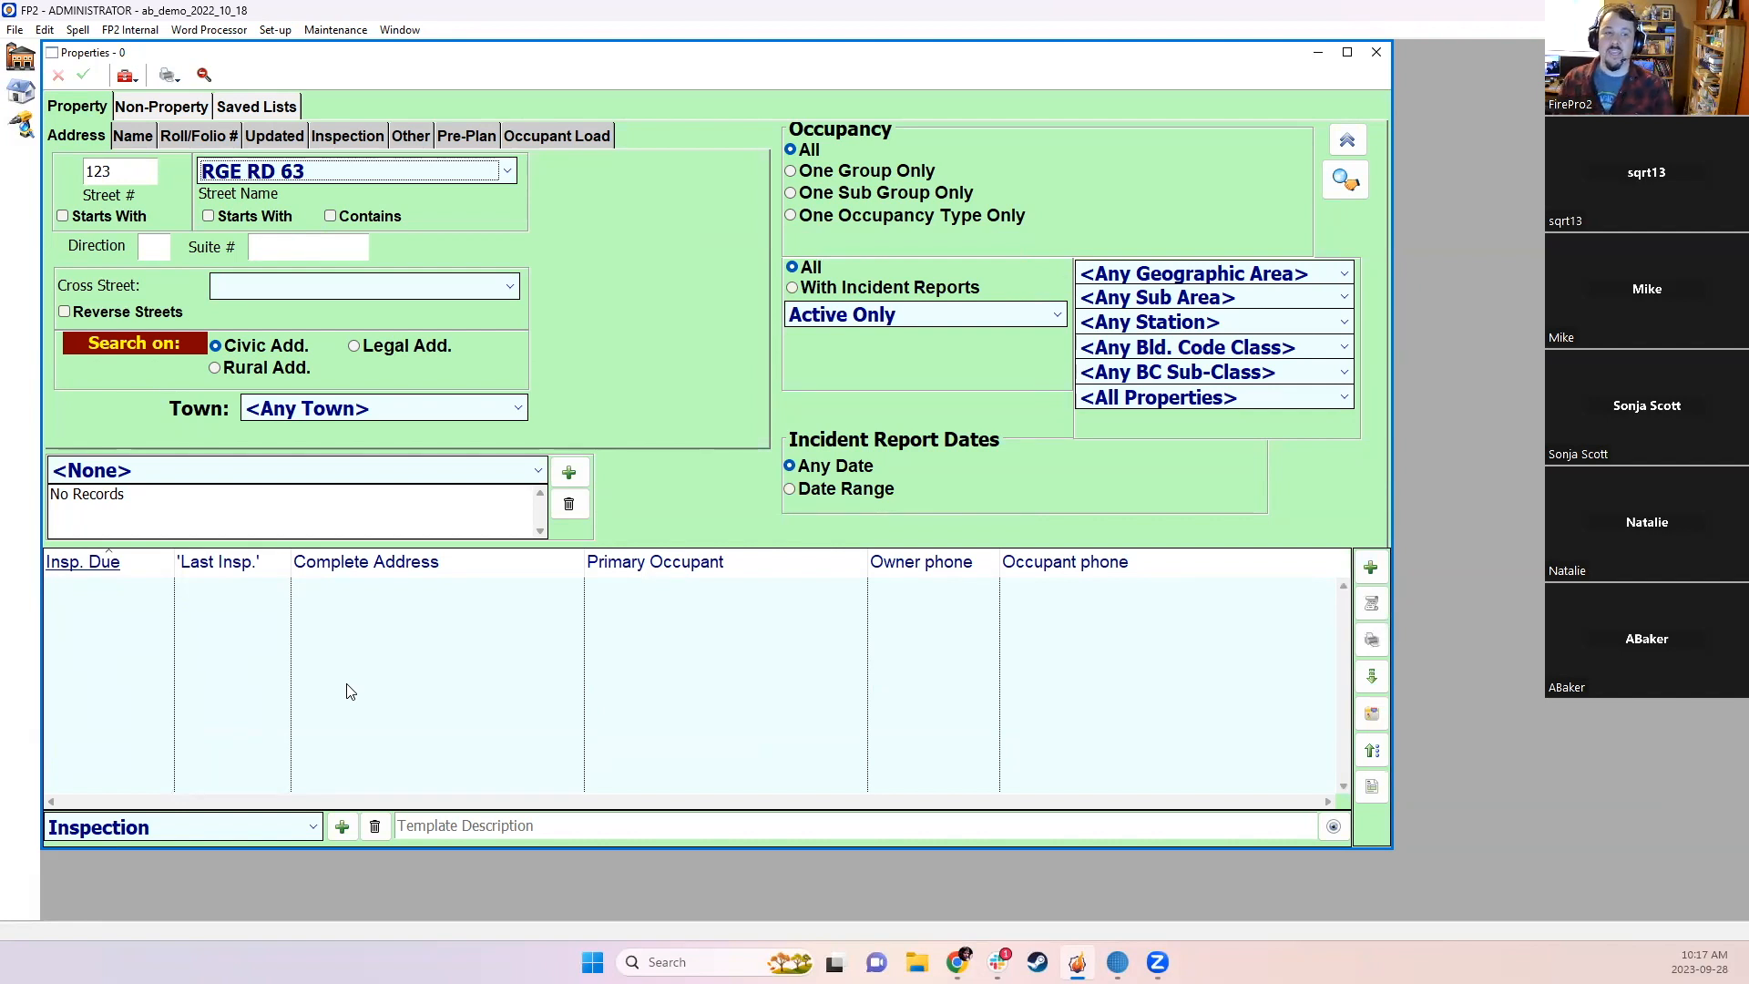
Step: Add a new property record using the search parameters, and set its town to Carlyle and its station to Stn 1
left_click(1365, 560)
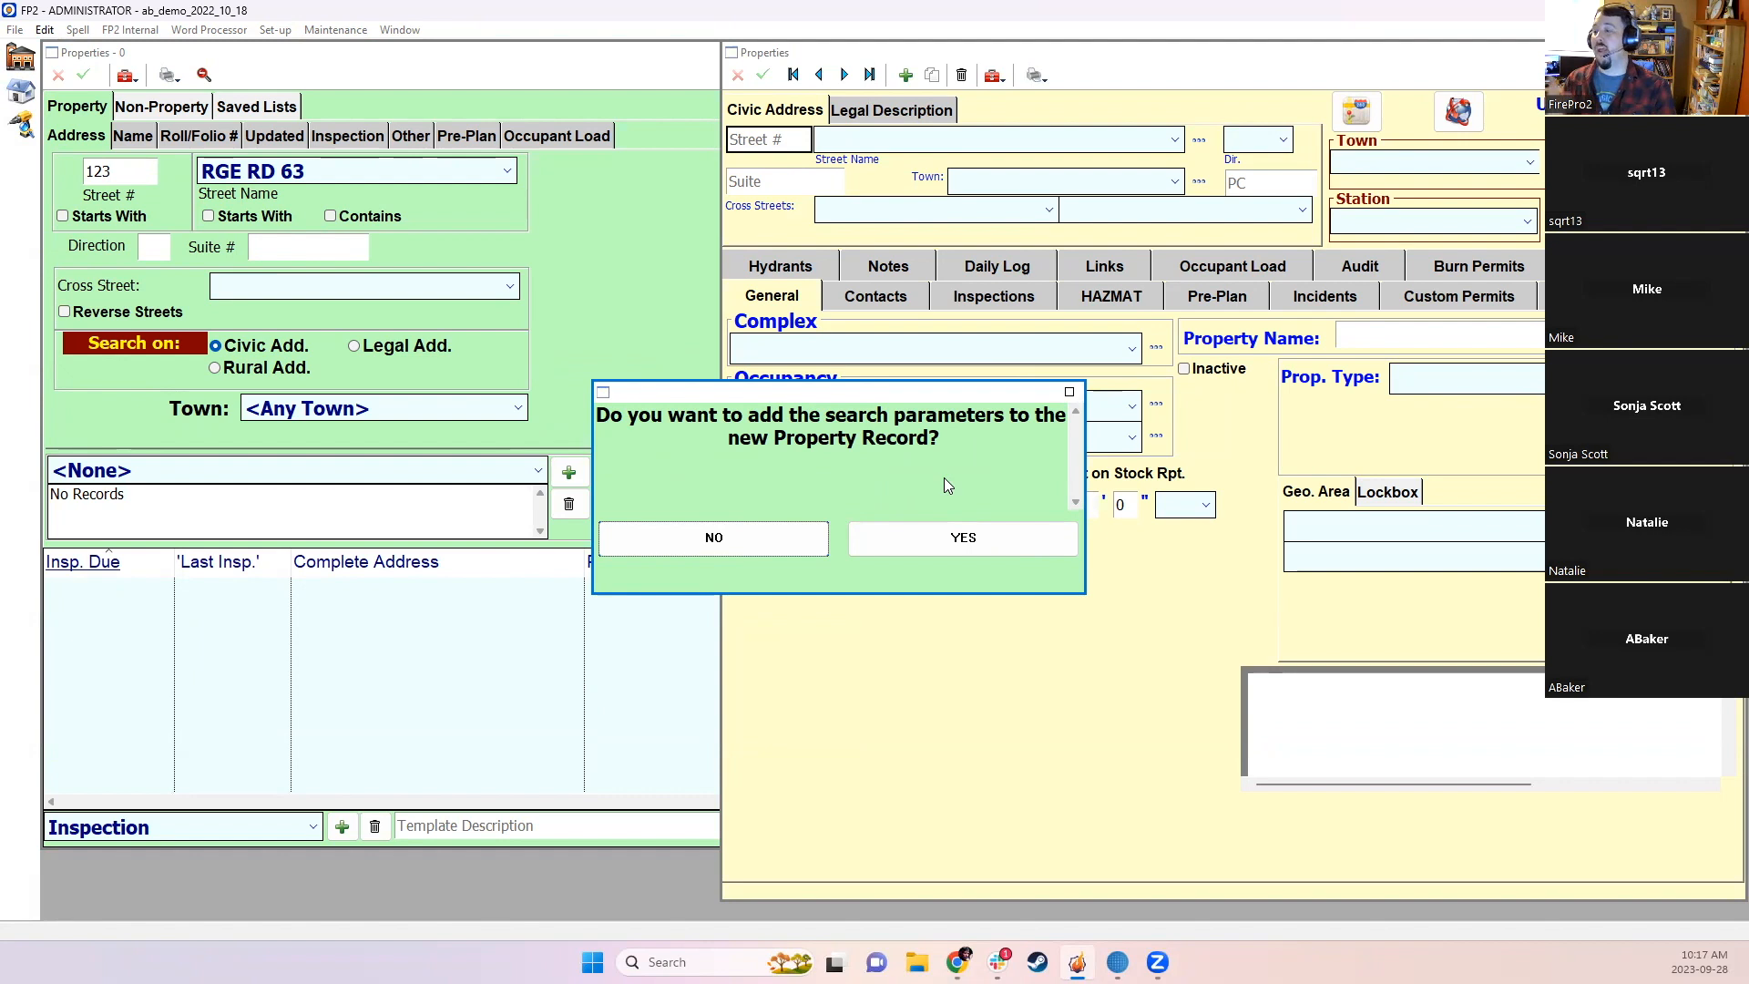
left_click(947, 538)
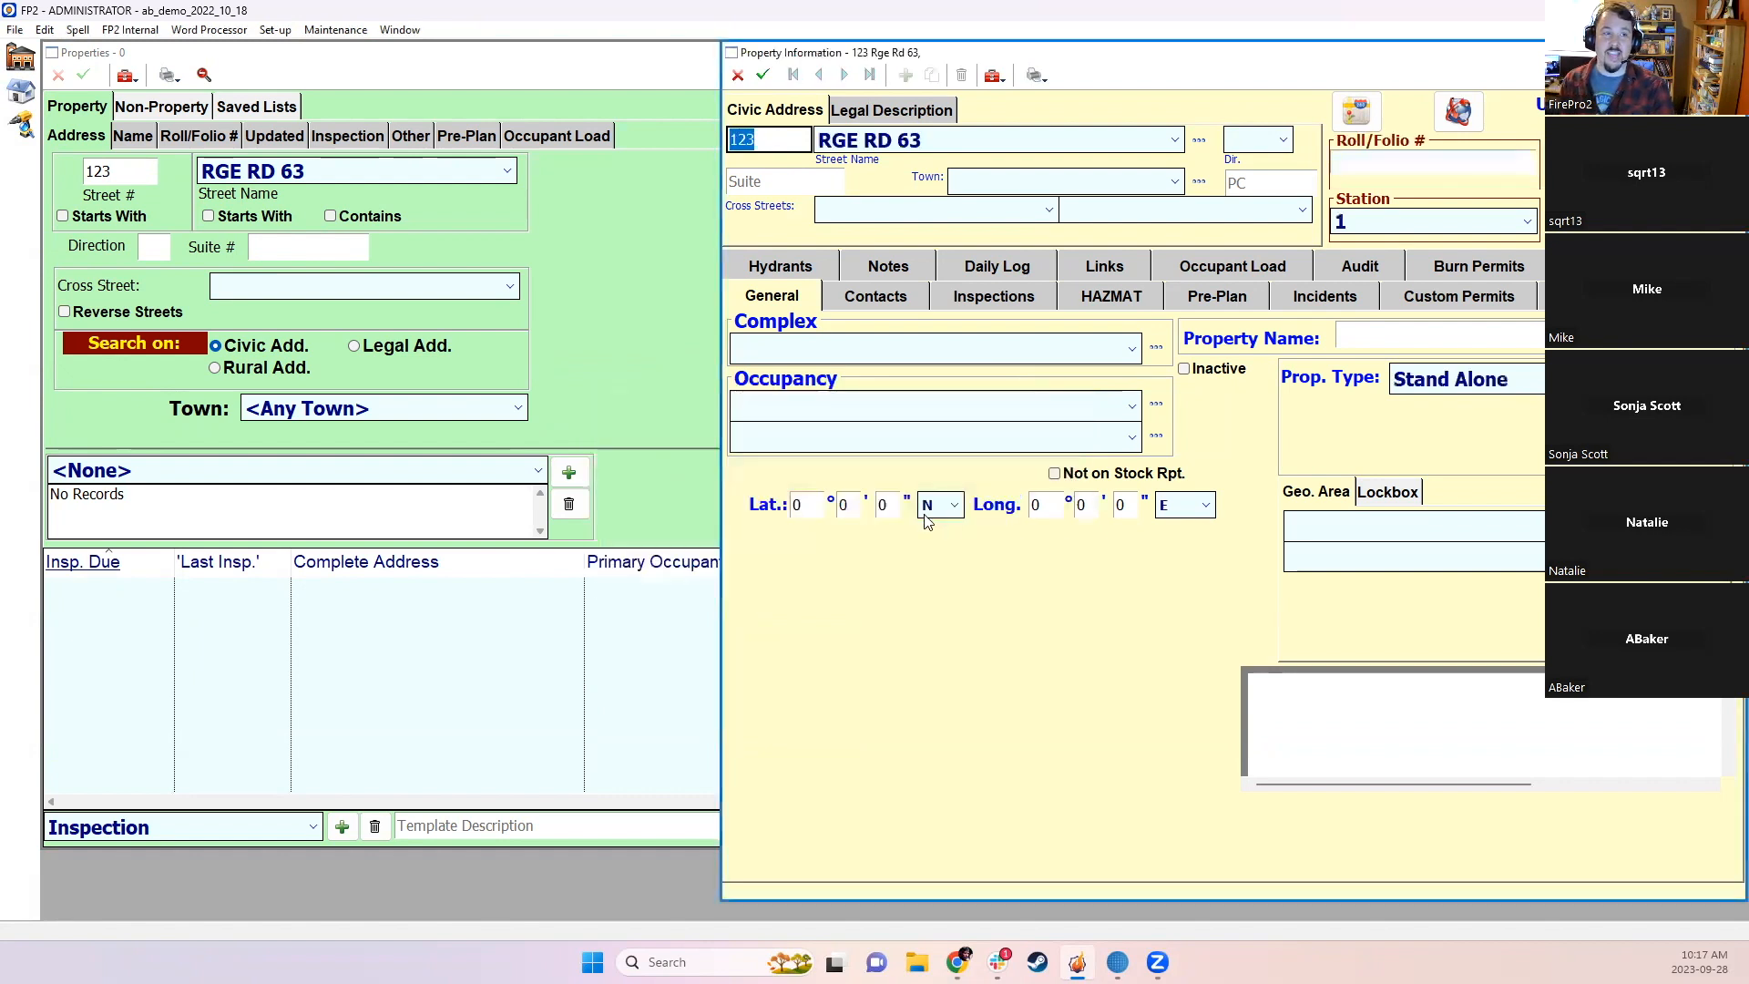
left_click(782, 138)
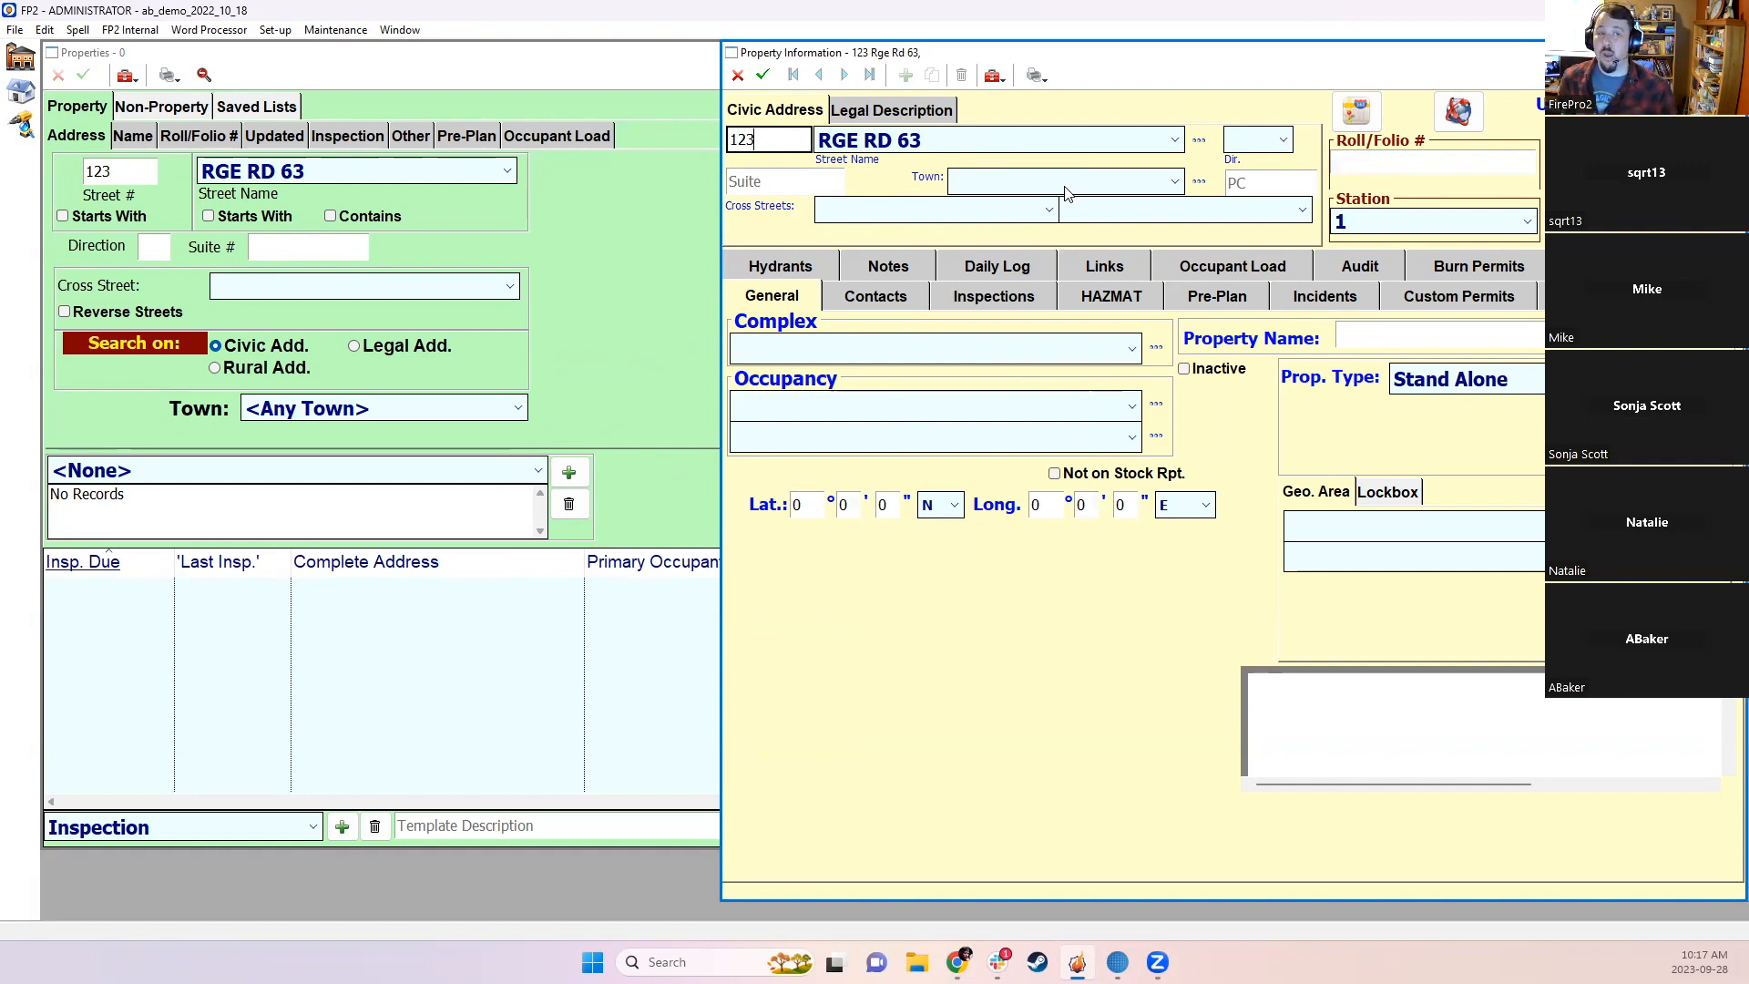
left_click(1050, 182)
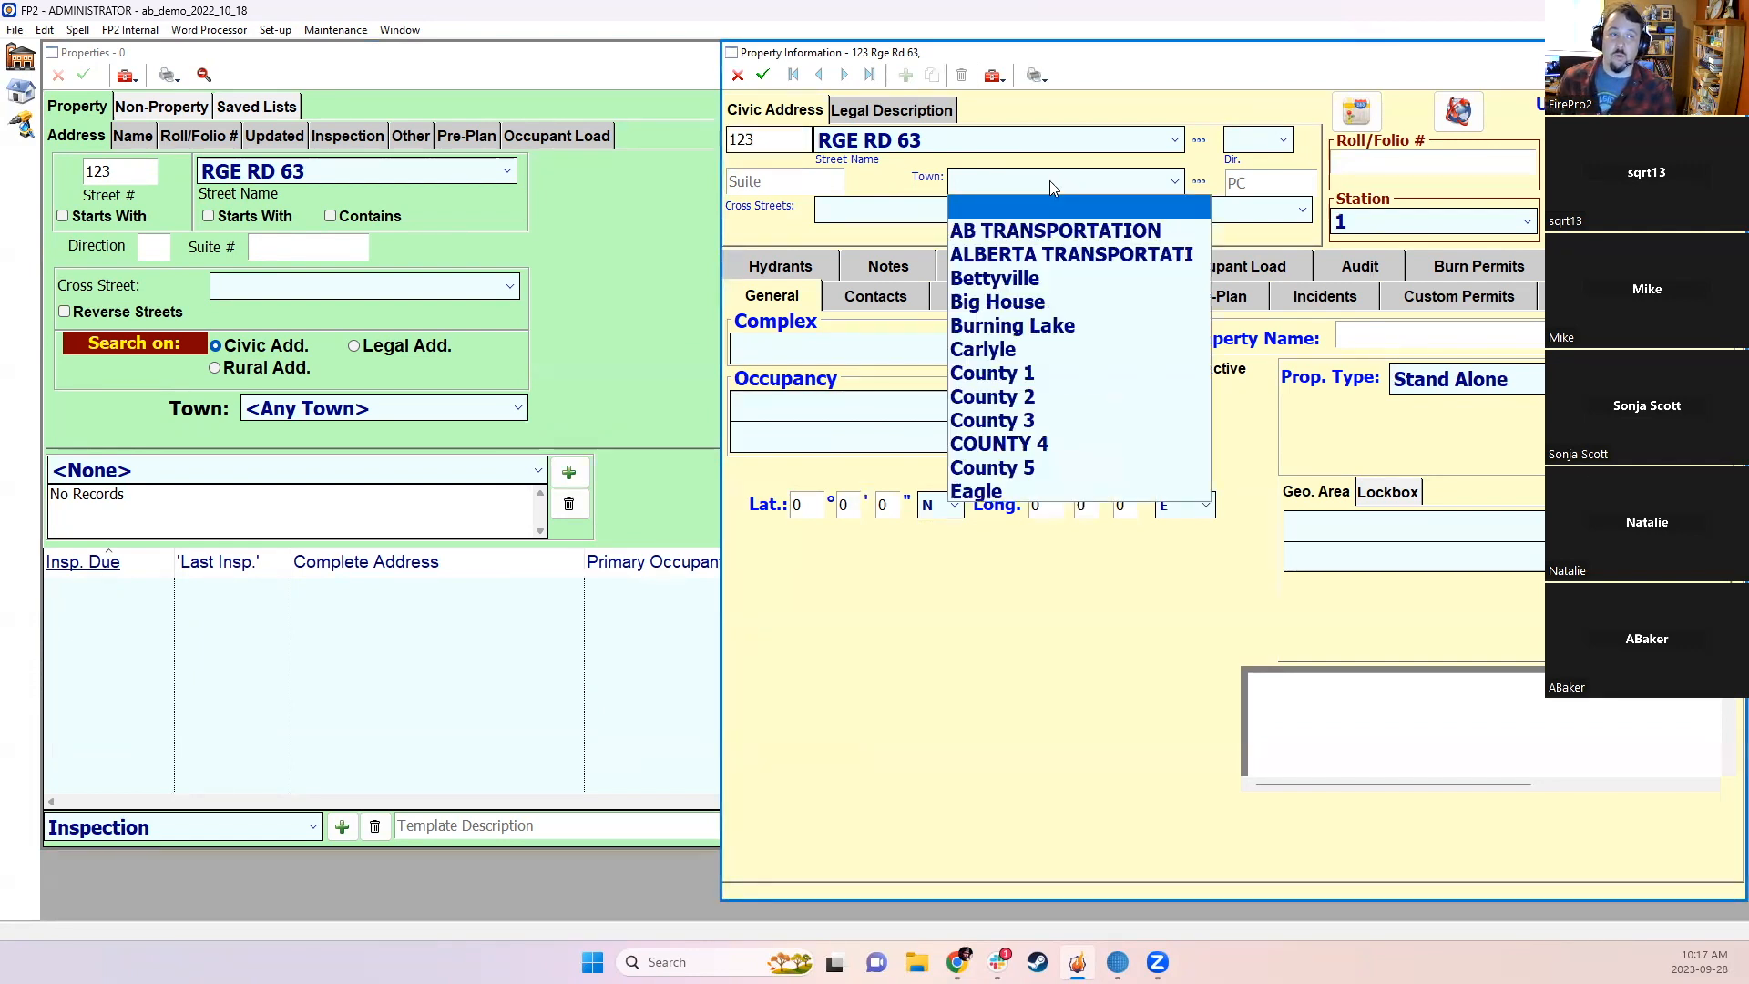
left_click(1005, 352)
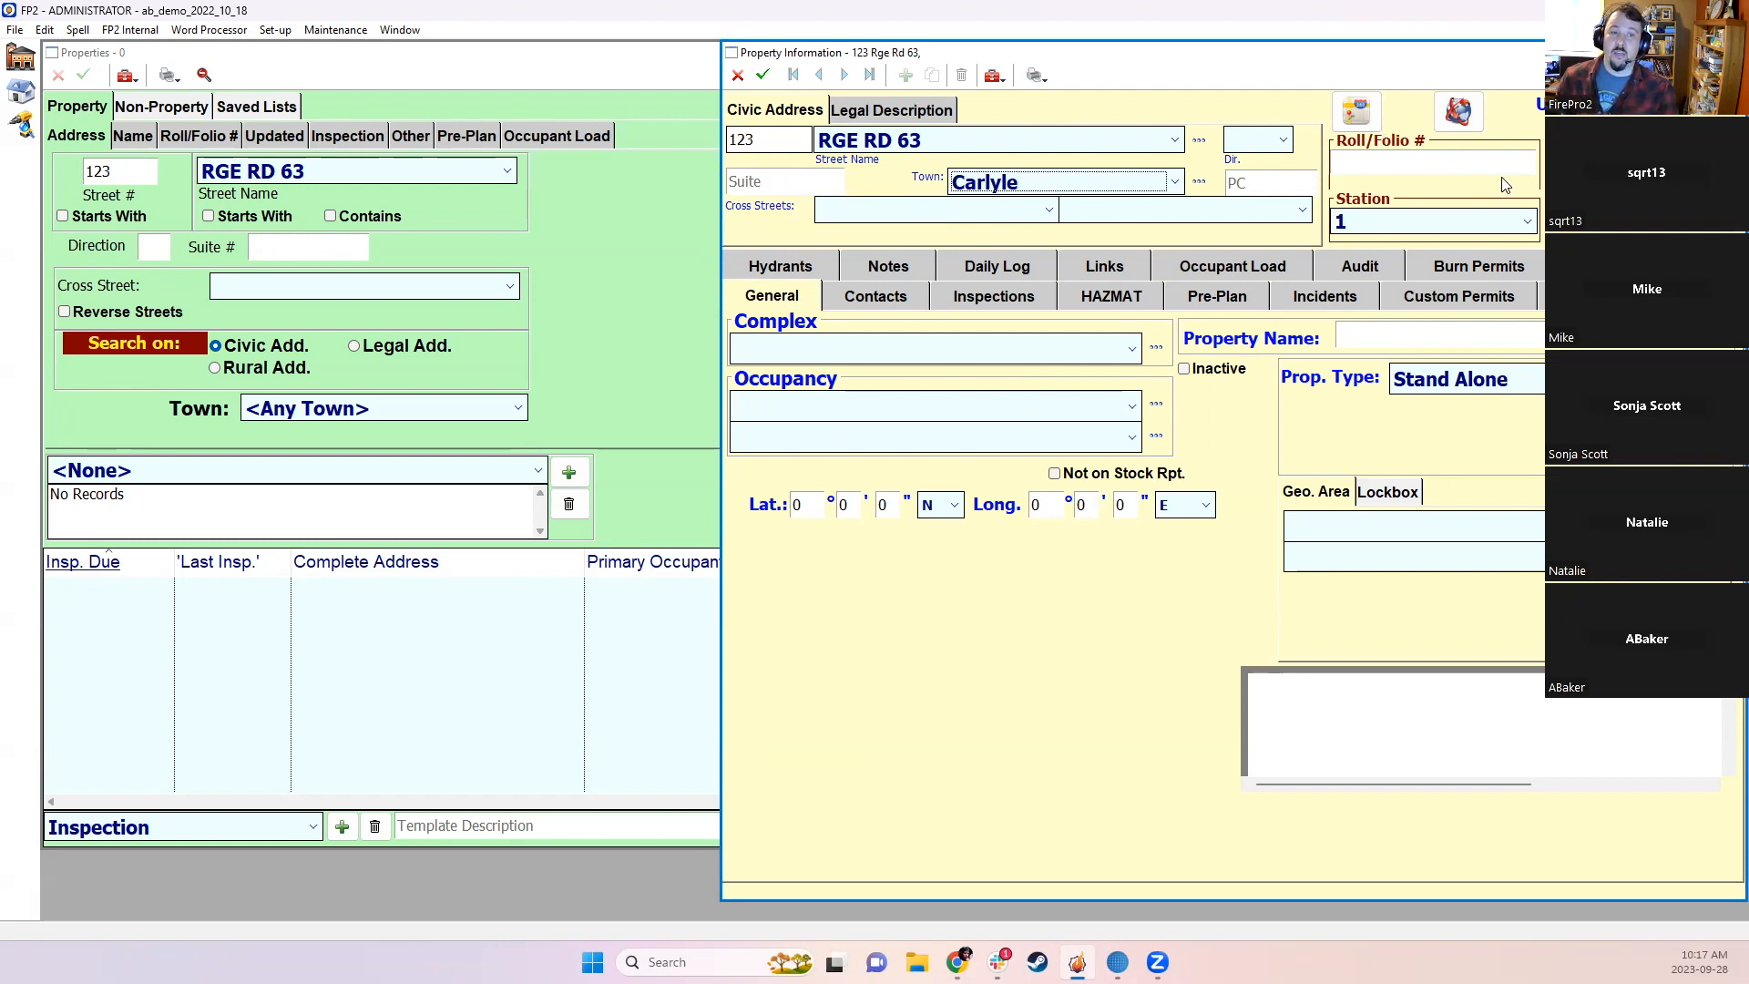
left_click(1473, 228)
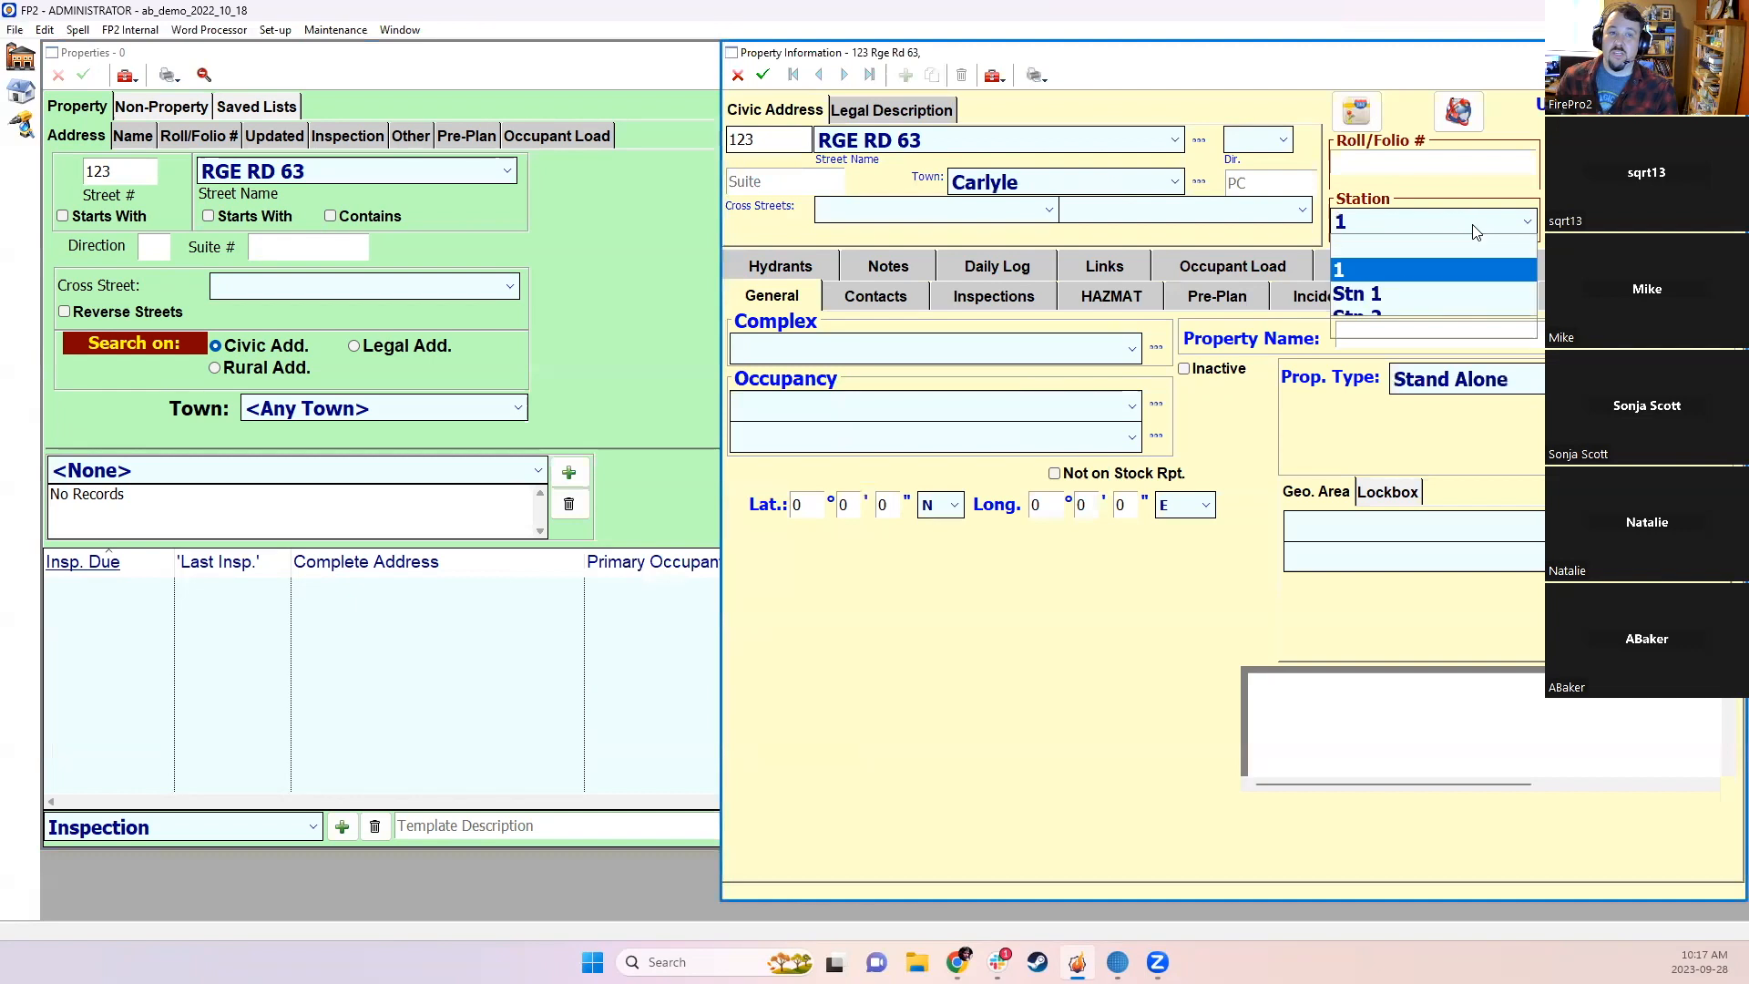
left_click(1391, 295)
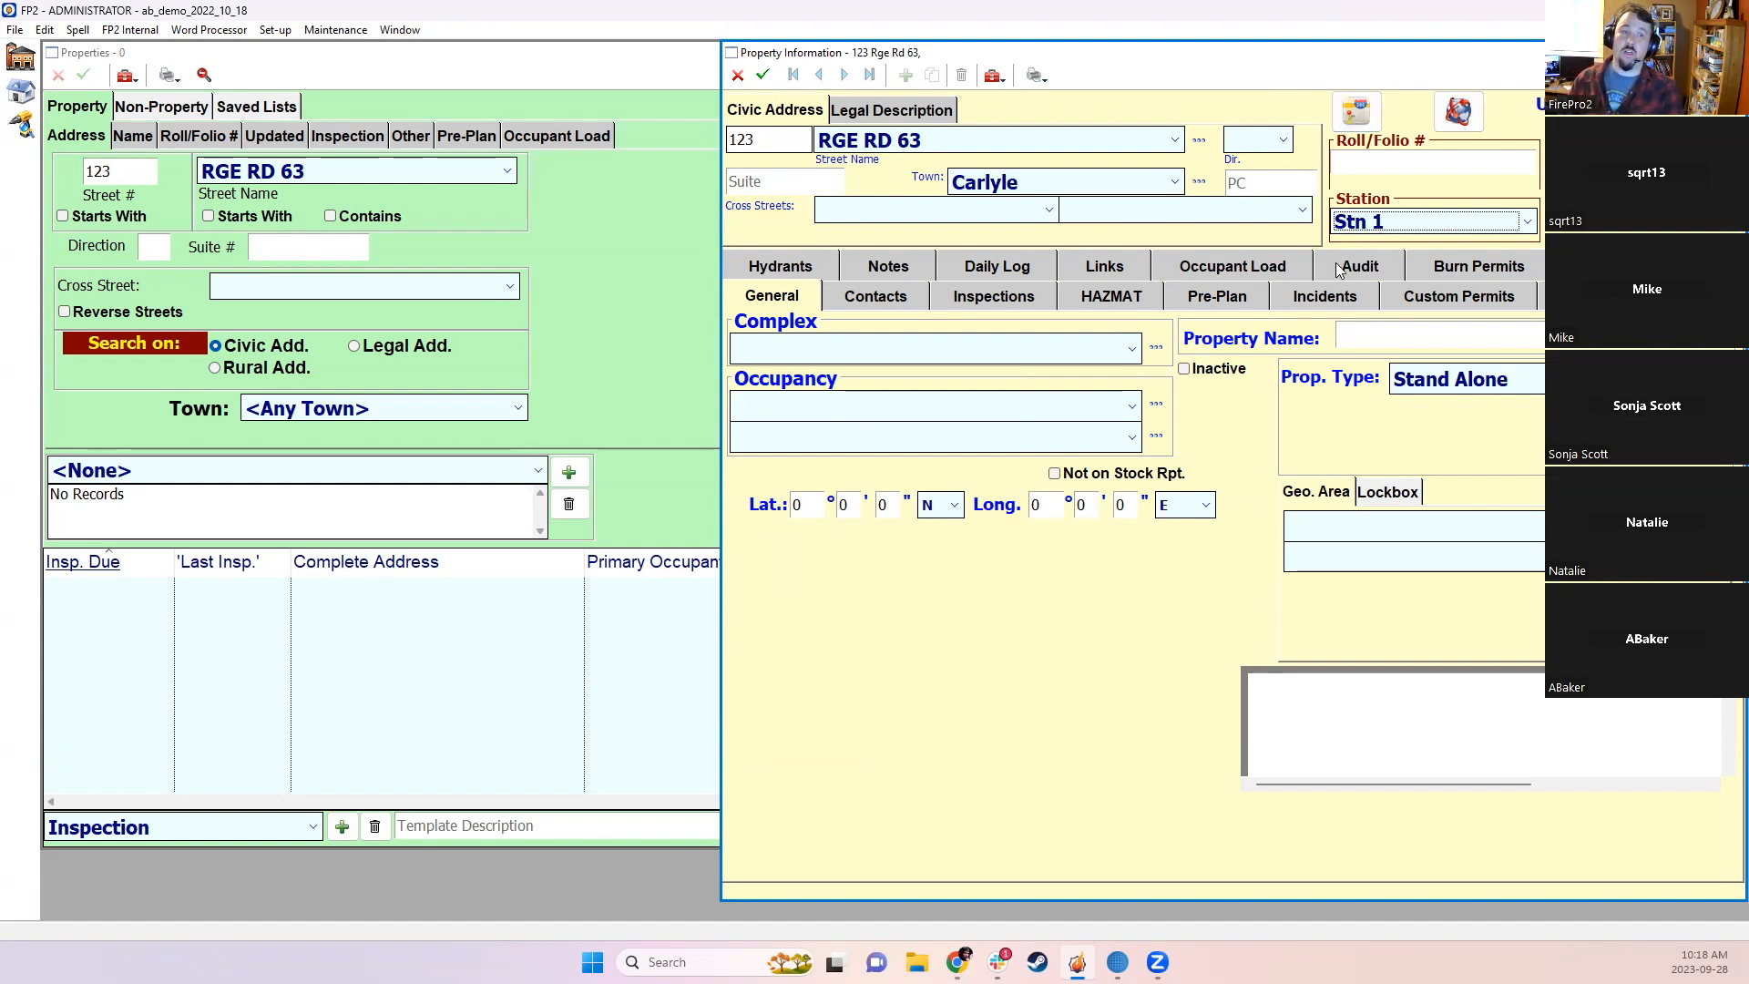
Step: Name the new property A&W Southside and save the record
left_click(1352, 335)
type("A")
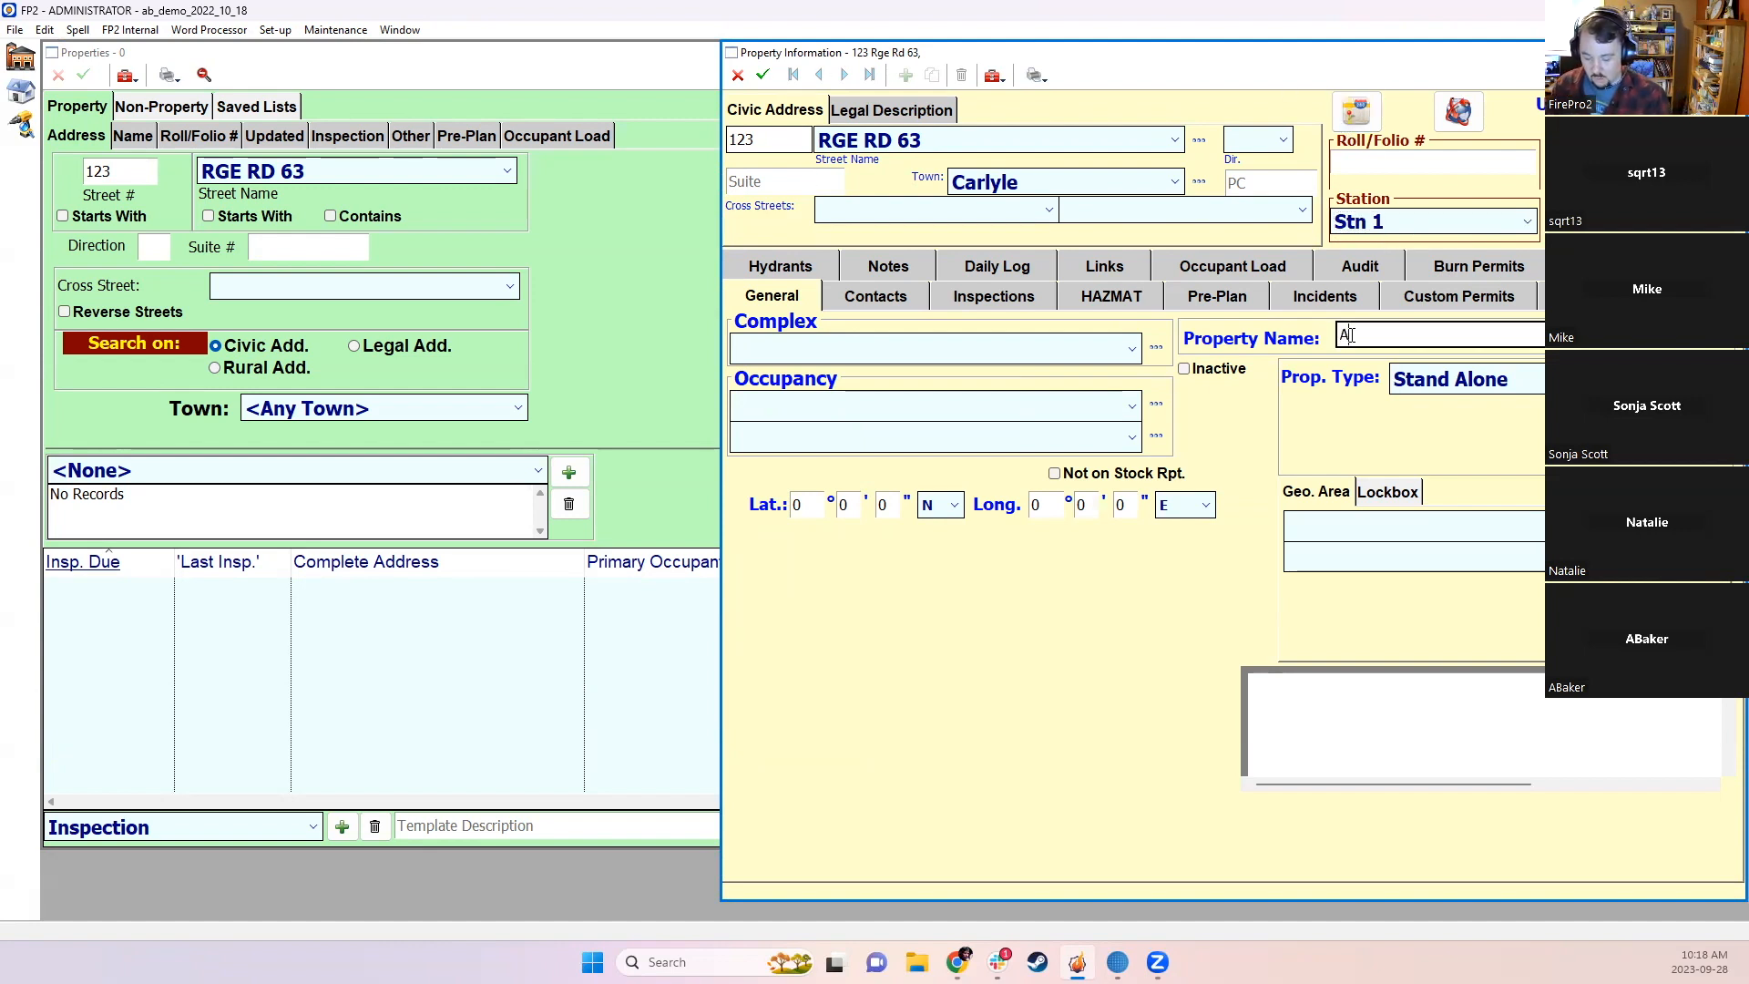
type("&W")
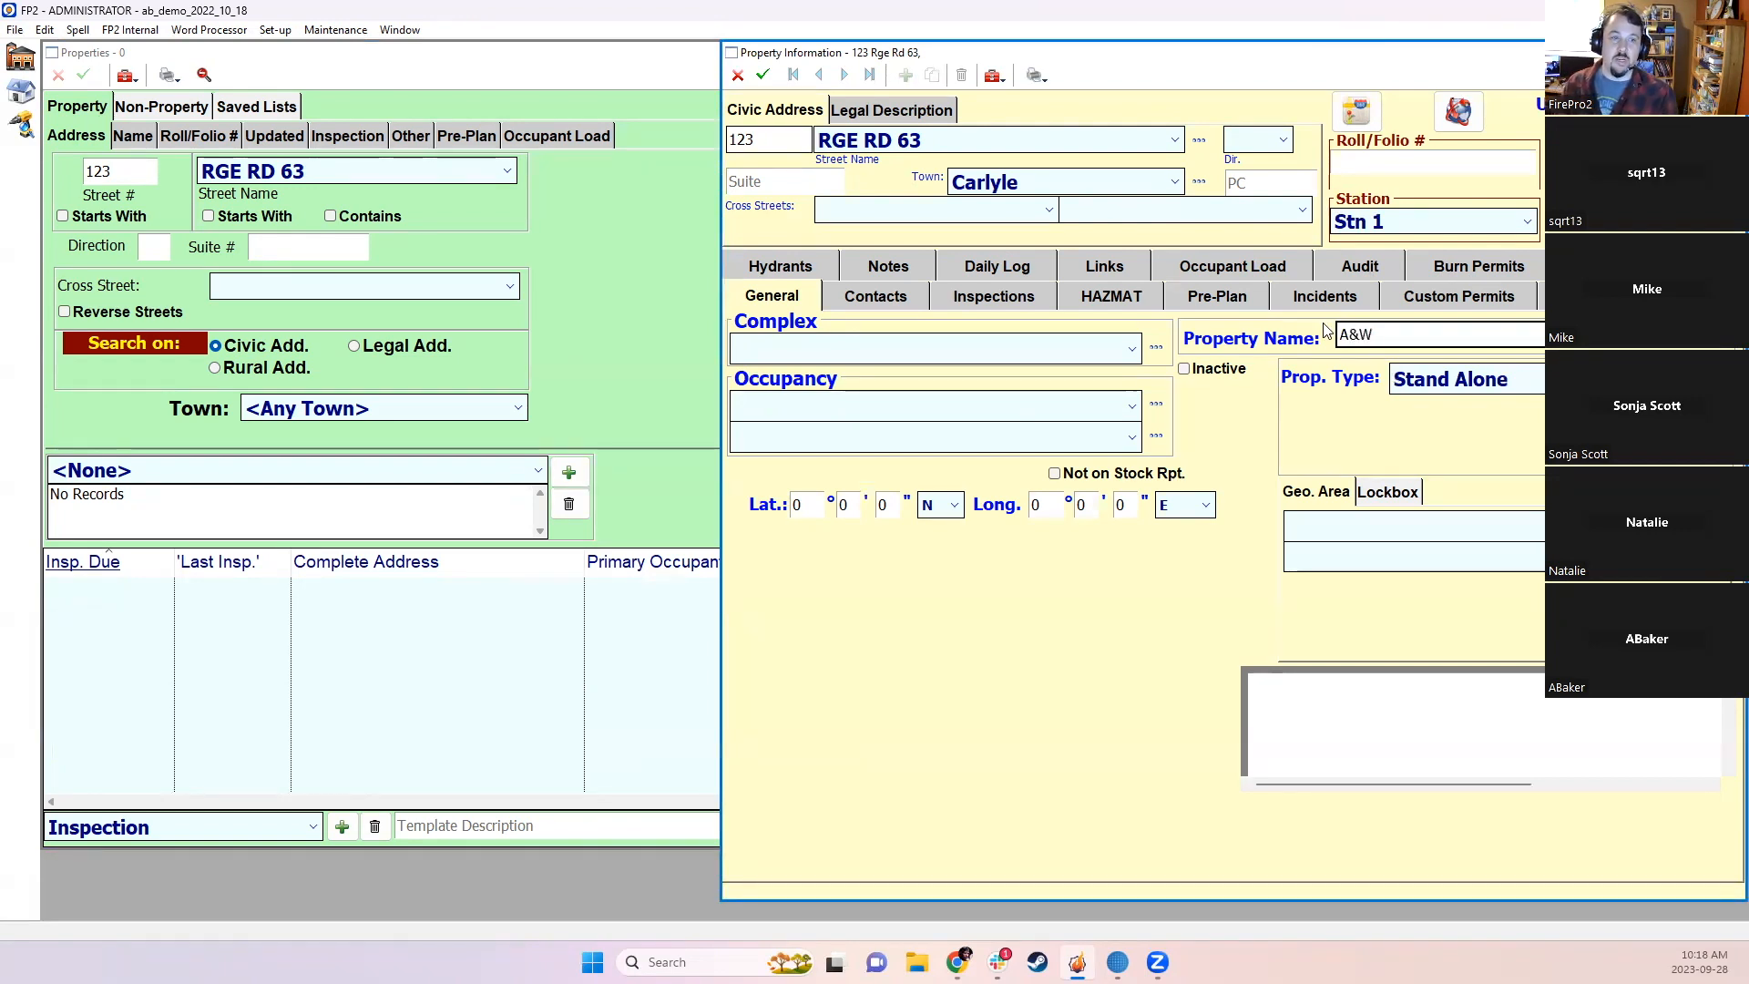
type(" Southside")
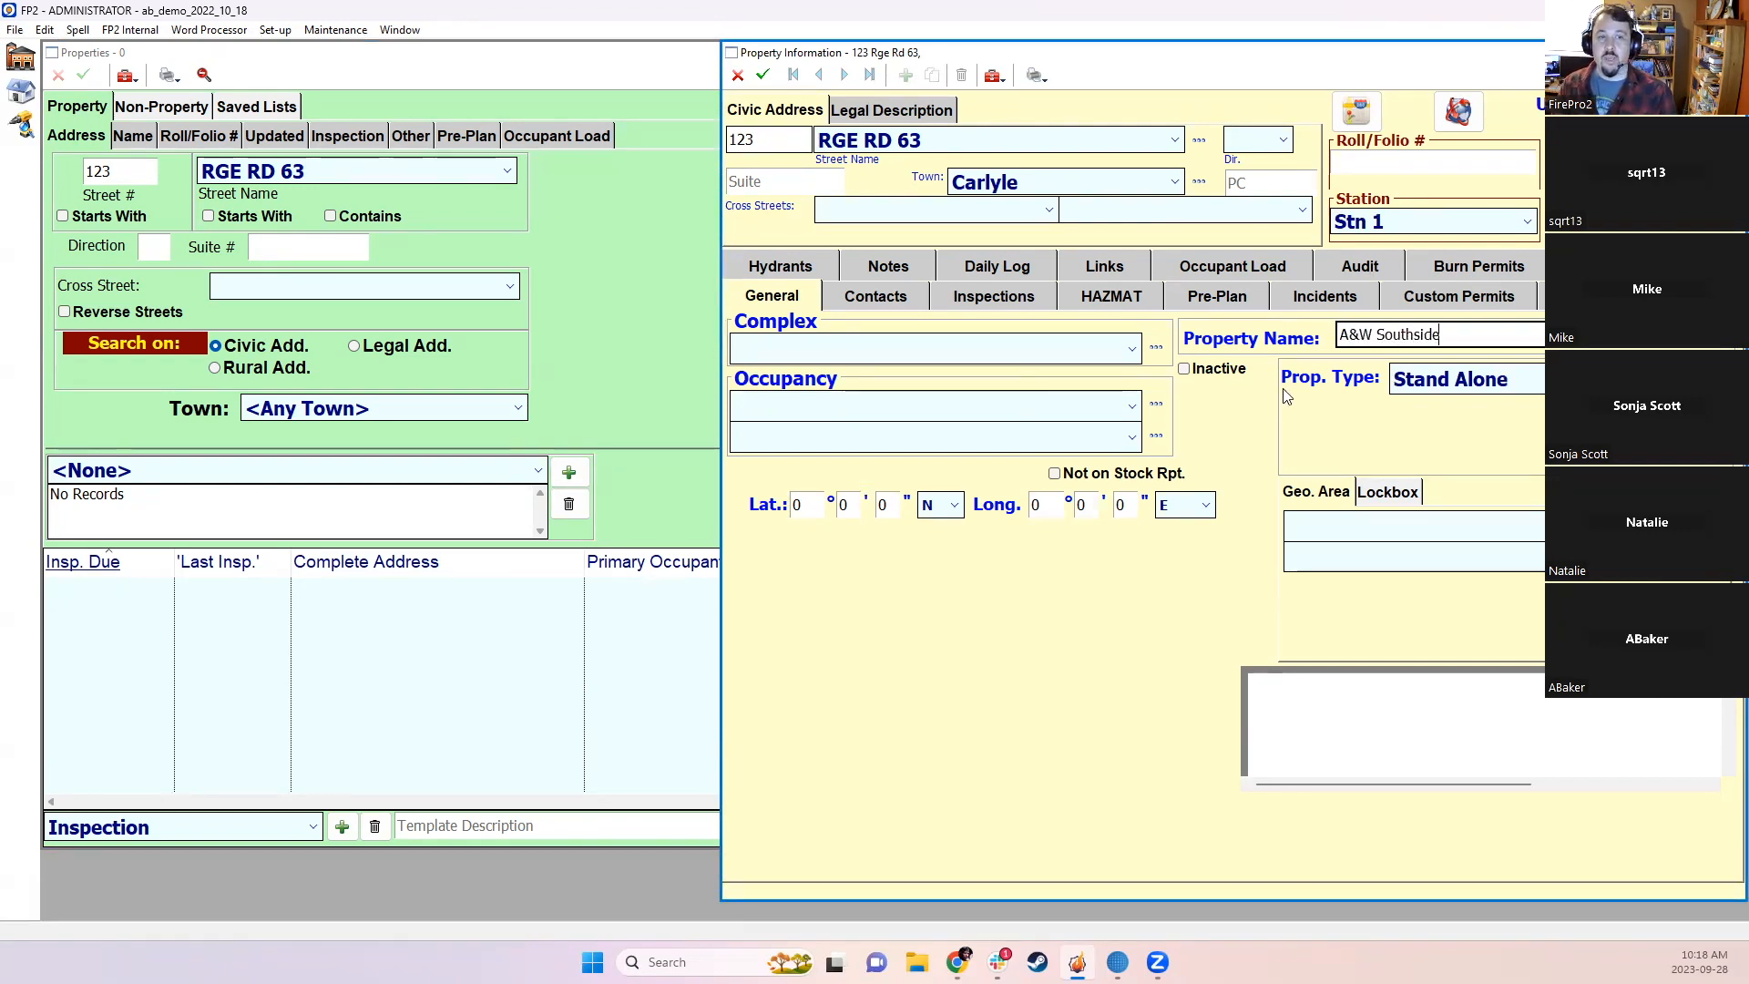
left_click(1303, 395)
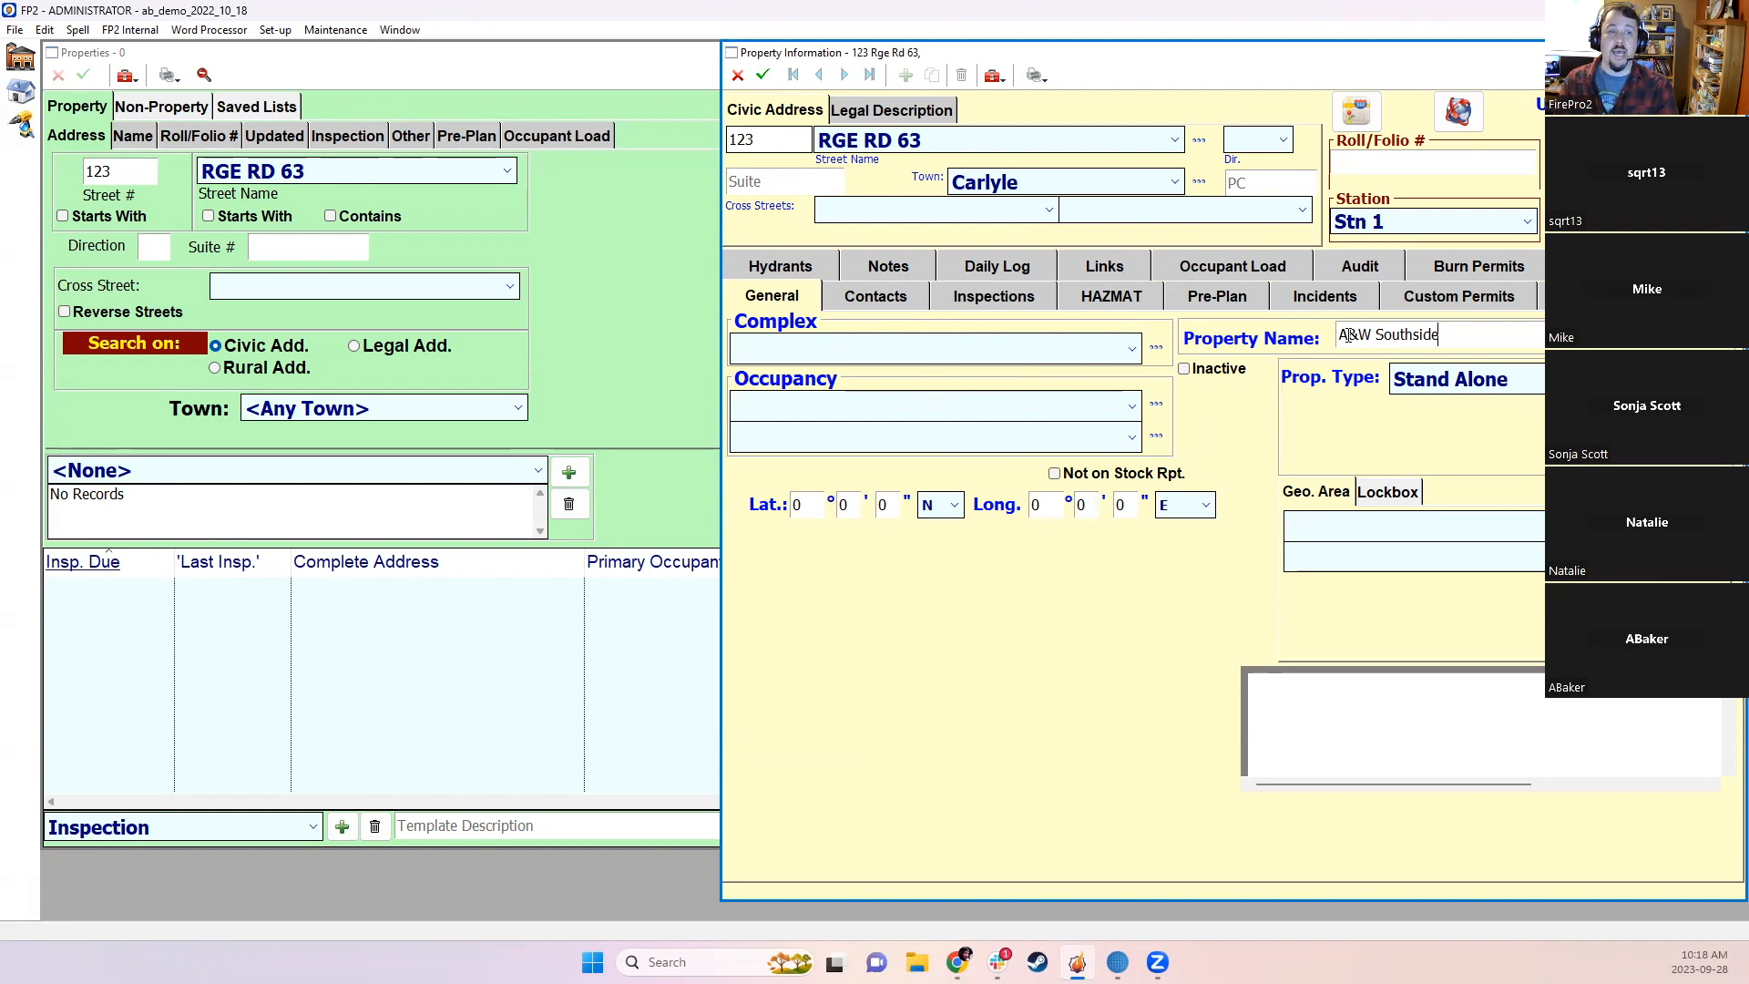
left_click(1366, 164)
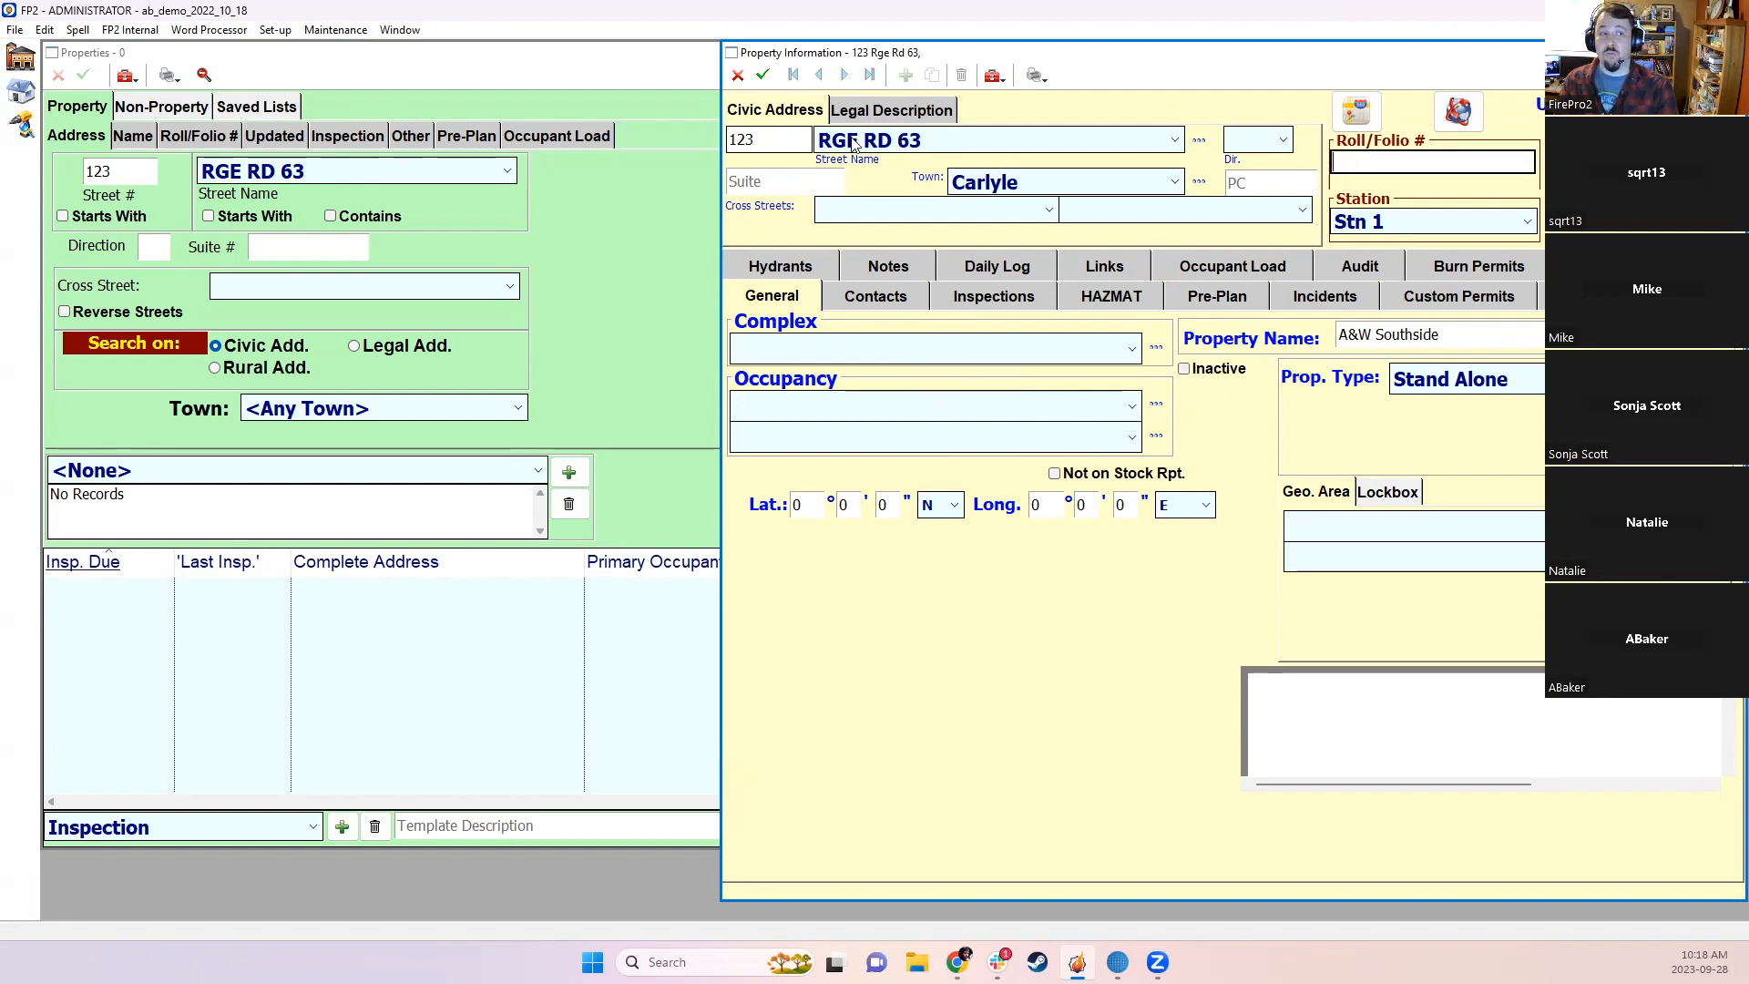
left_click(763, 75)
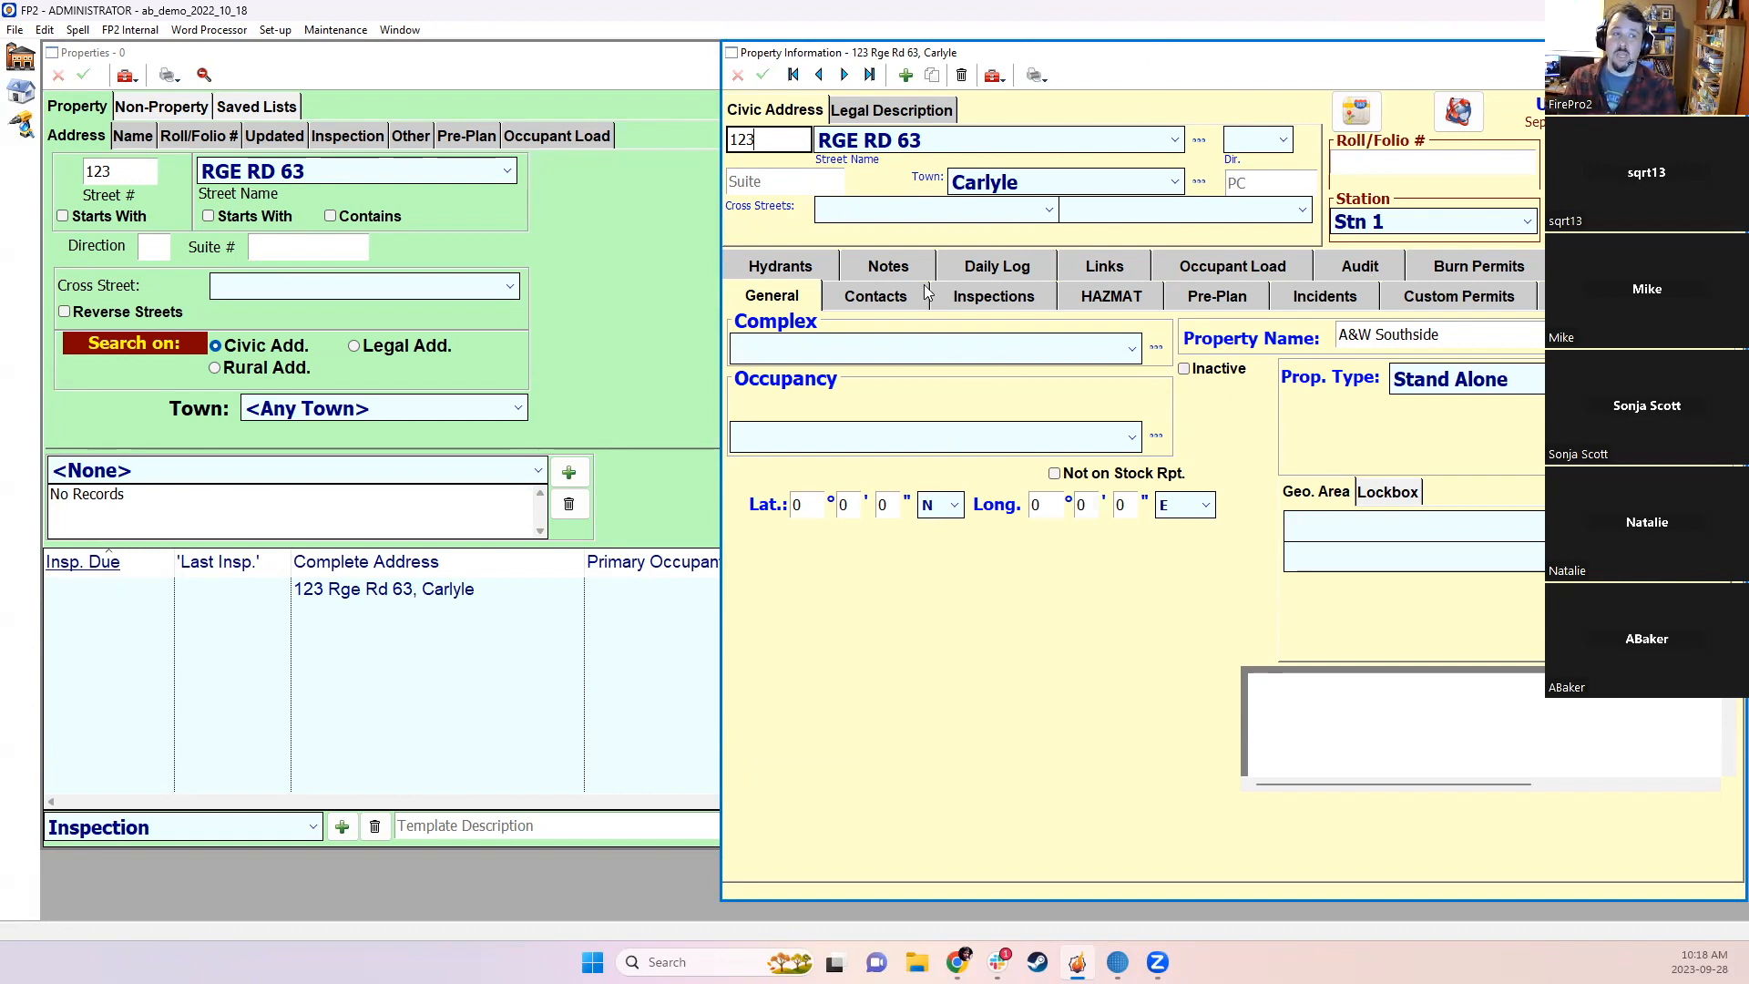
Step: Review the new property's contacts, general details, roll/folio field and legal description
left_click(873, 299)
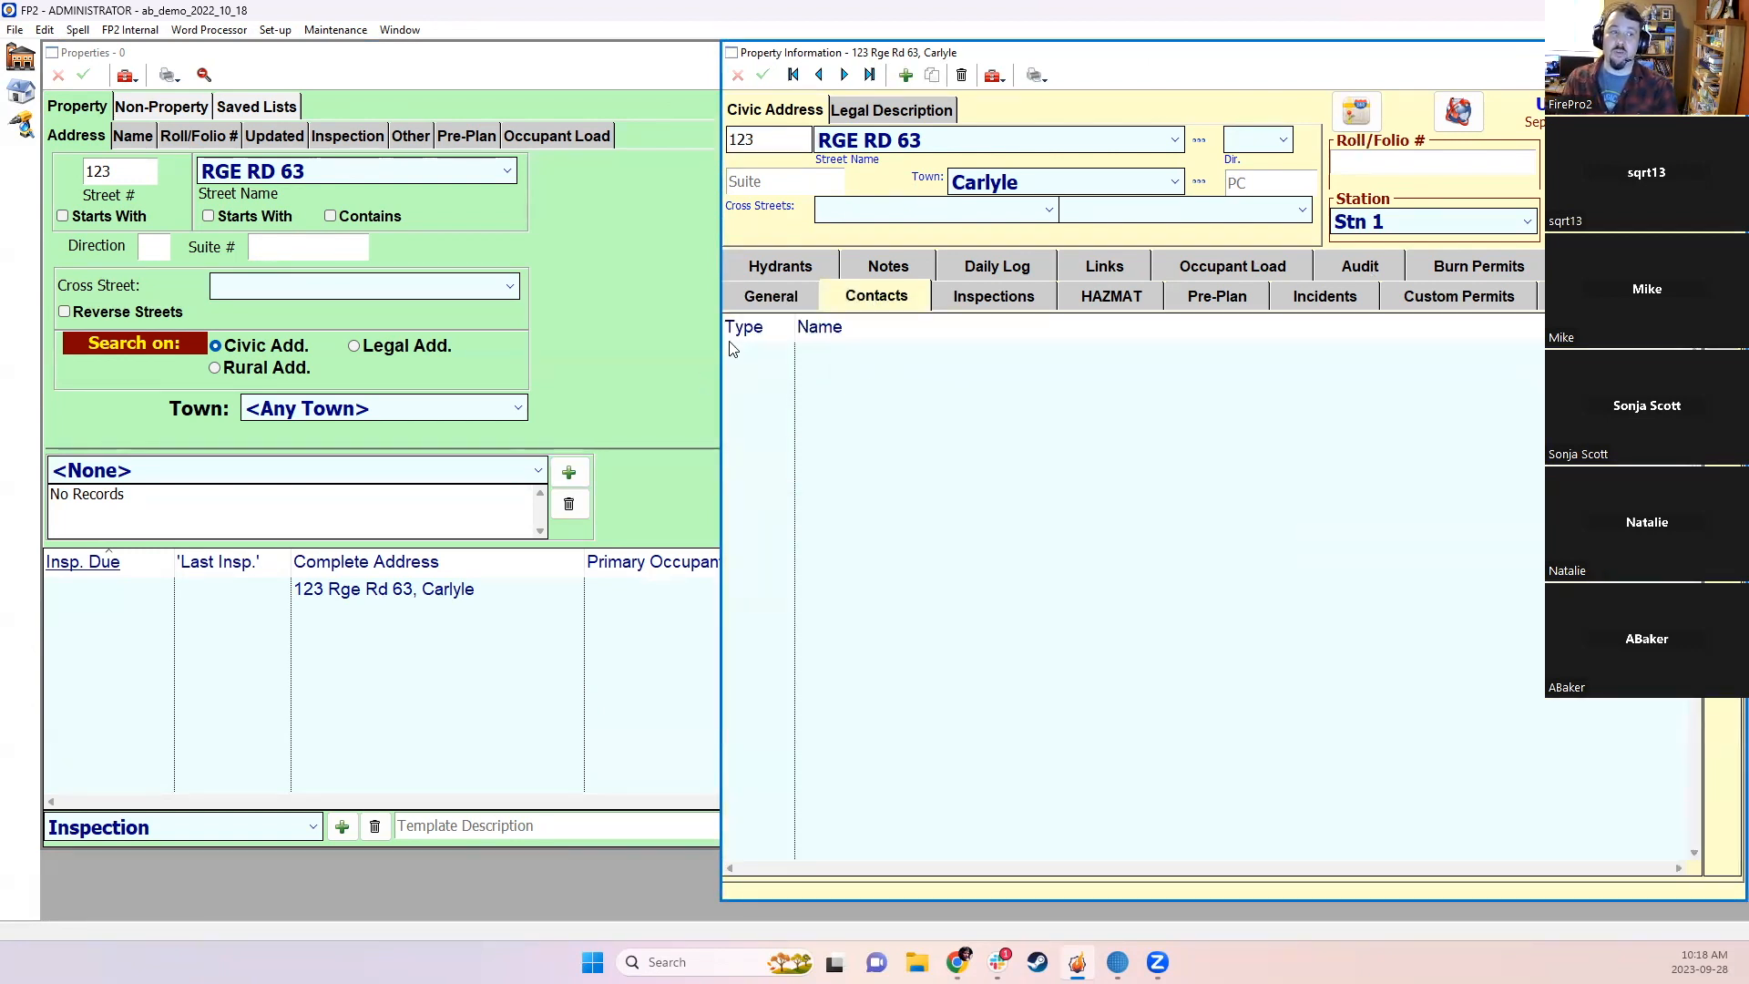
left_click(744, 304)
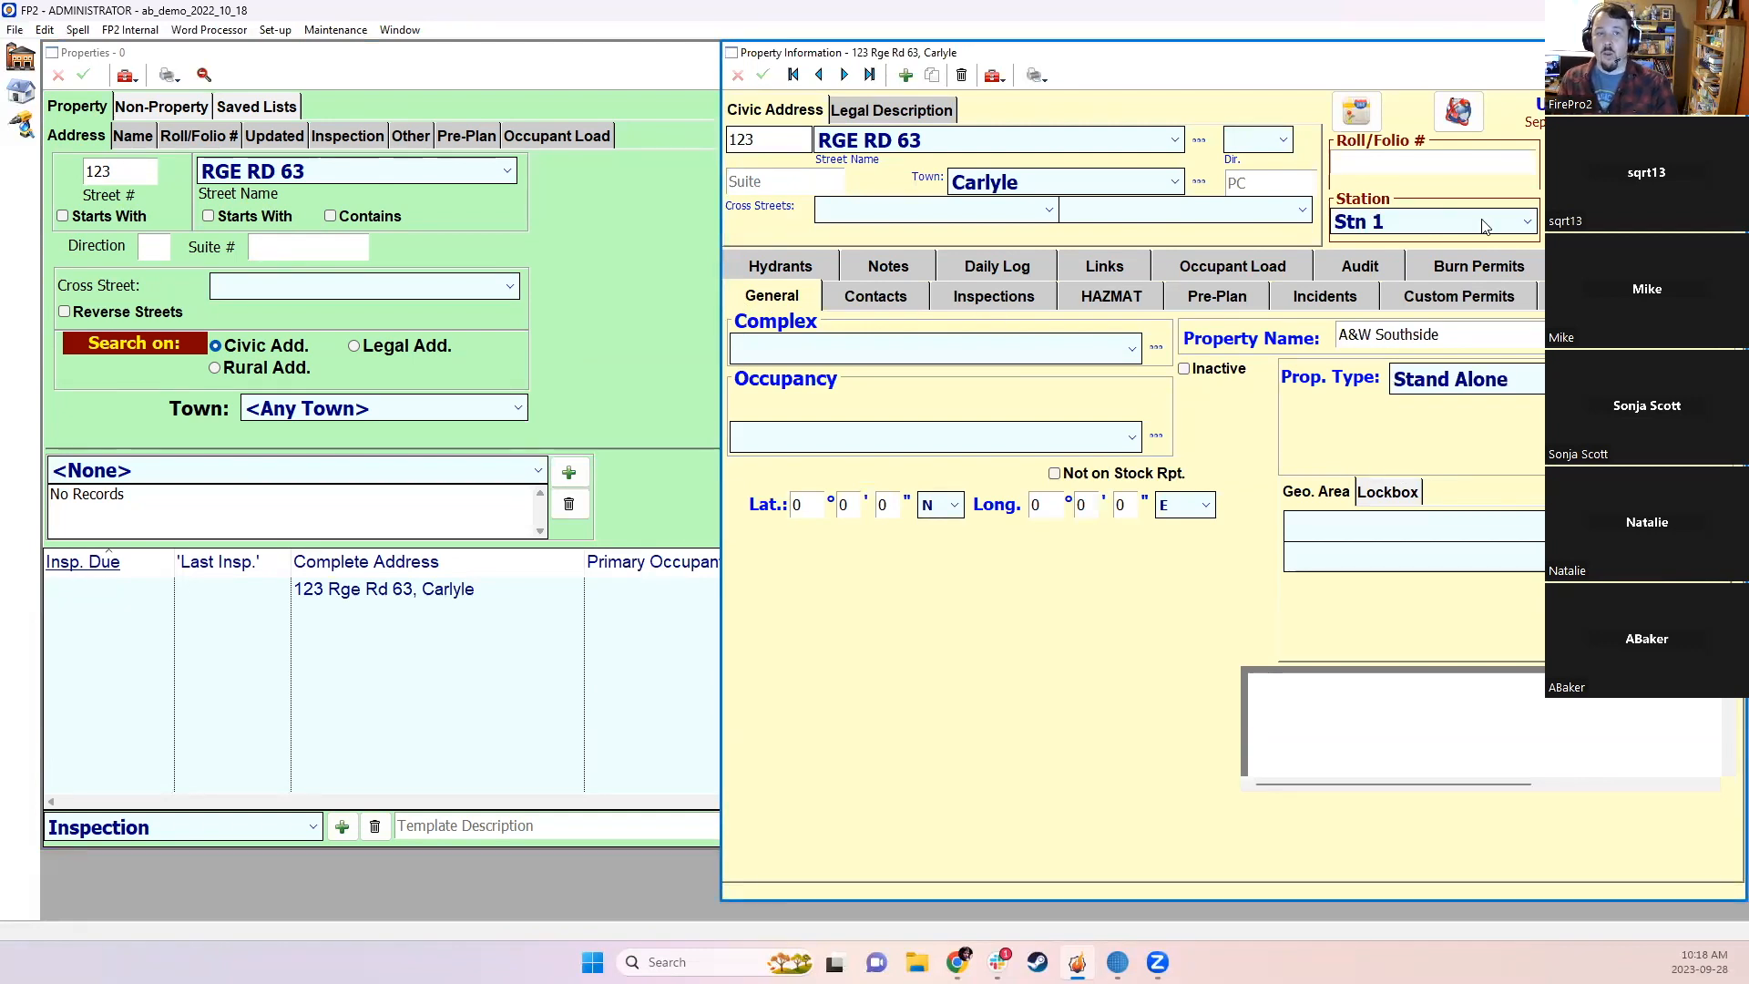
left_click(1463, 164)
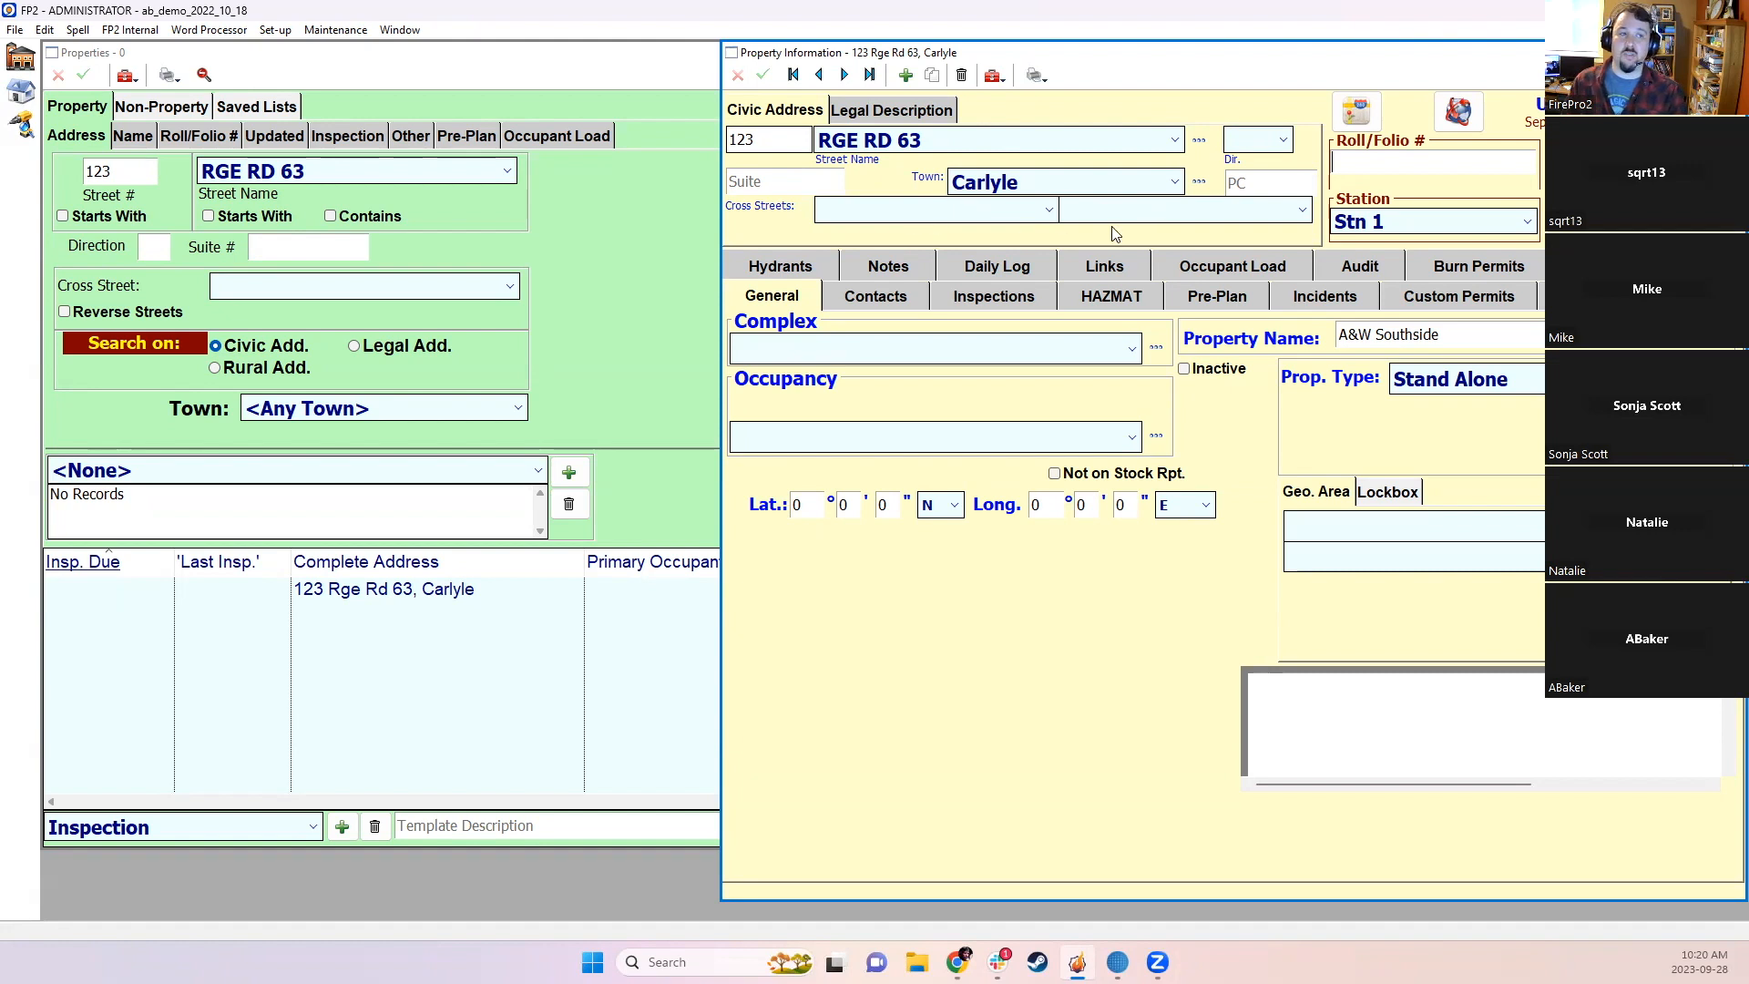
left_click(904, 110)
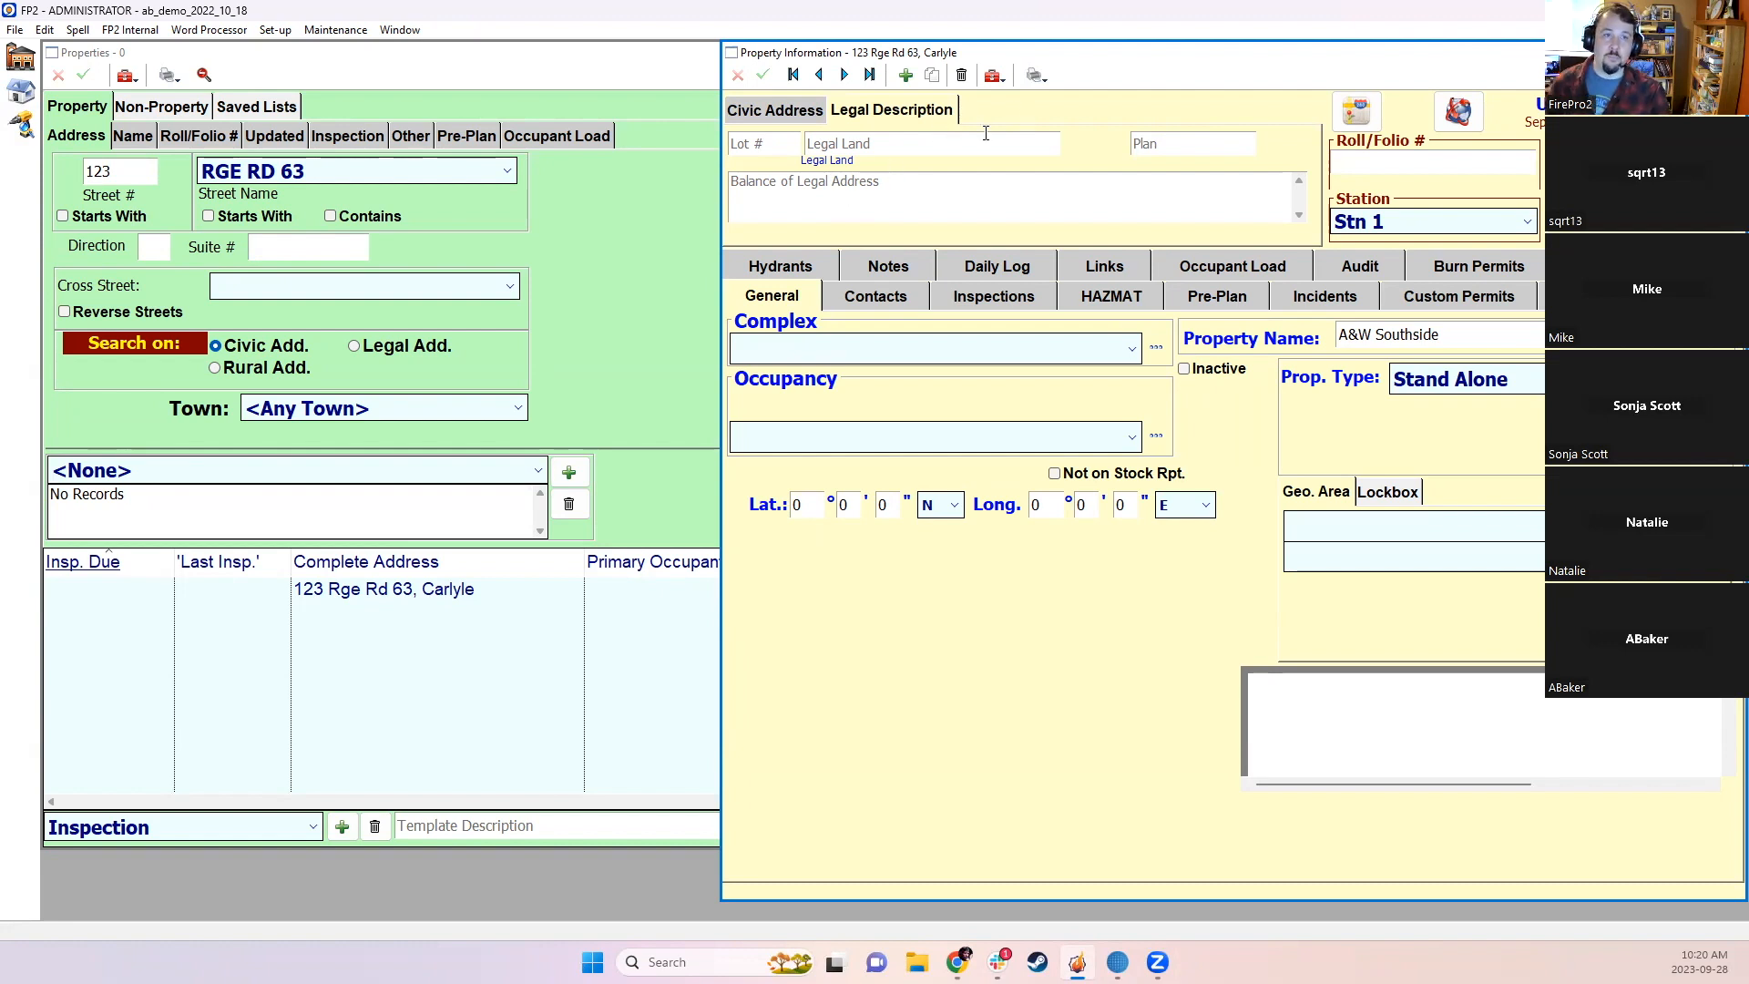
Step: Enable Show Rural Description Tab in the custom settings for properties and close the settings
left_click(276, 29)
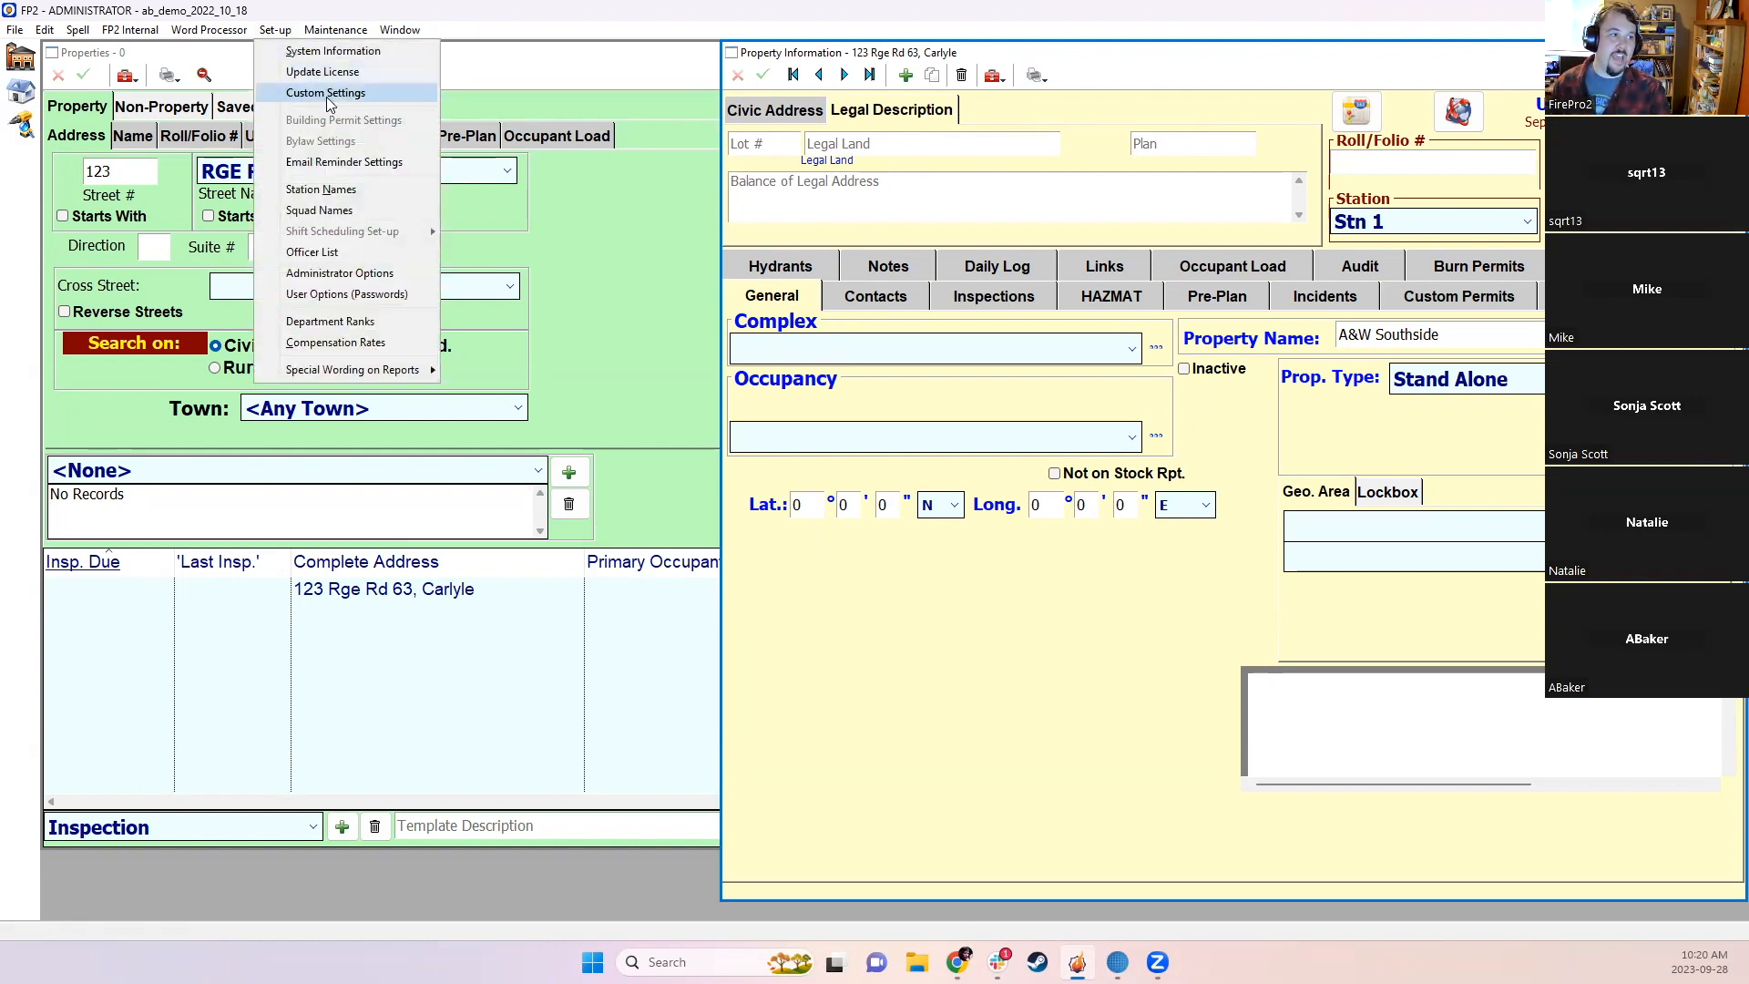
left_click(330, 95)
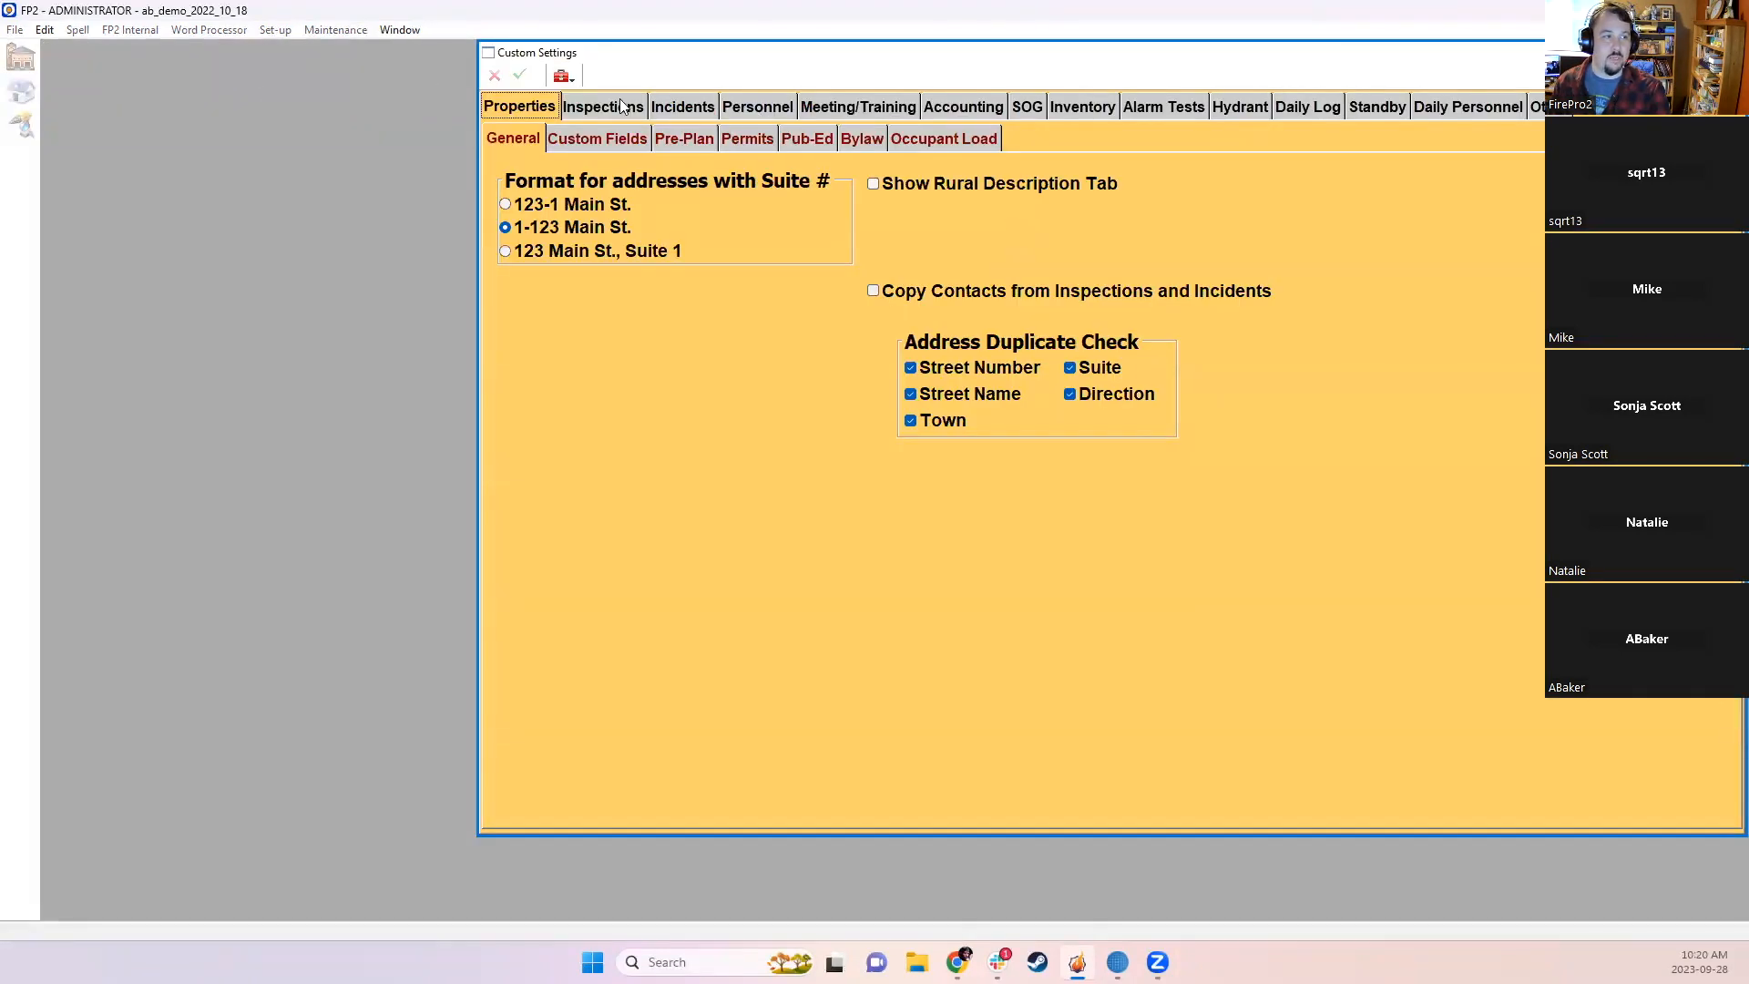
left_click(902, 185)
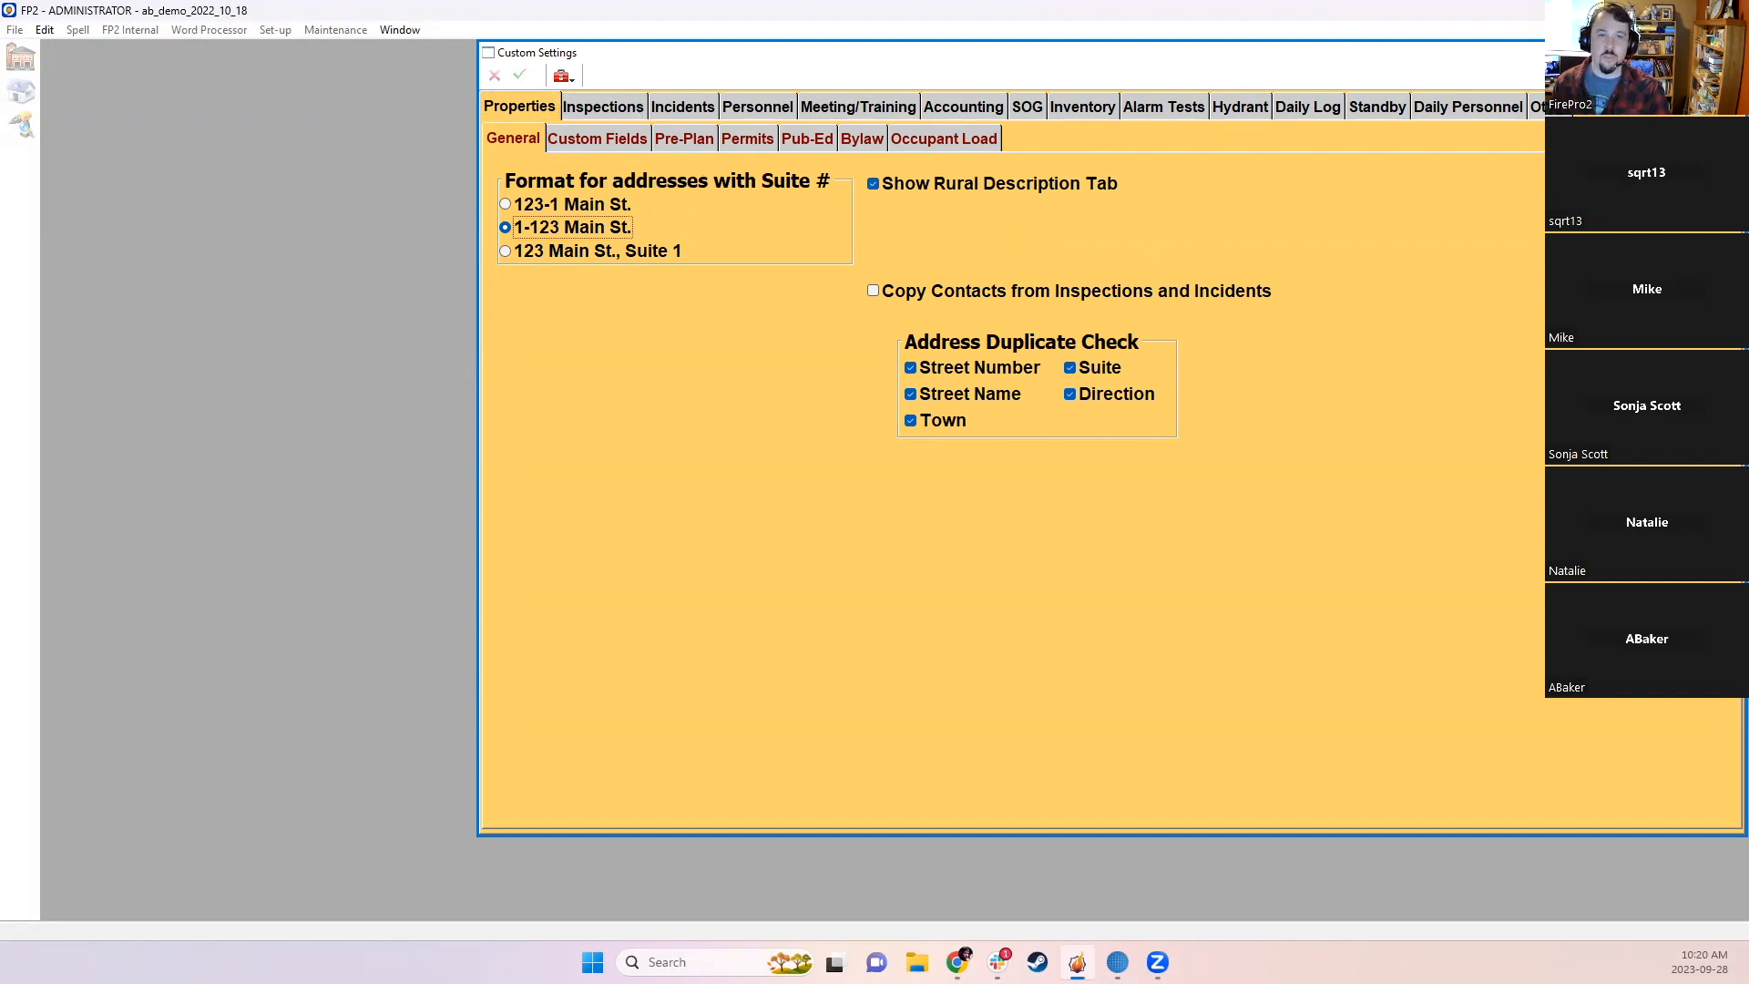
key("Escape")
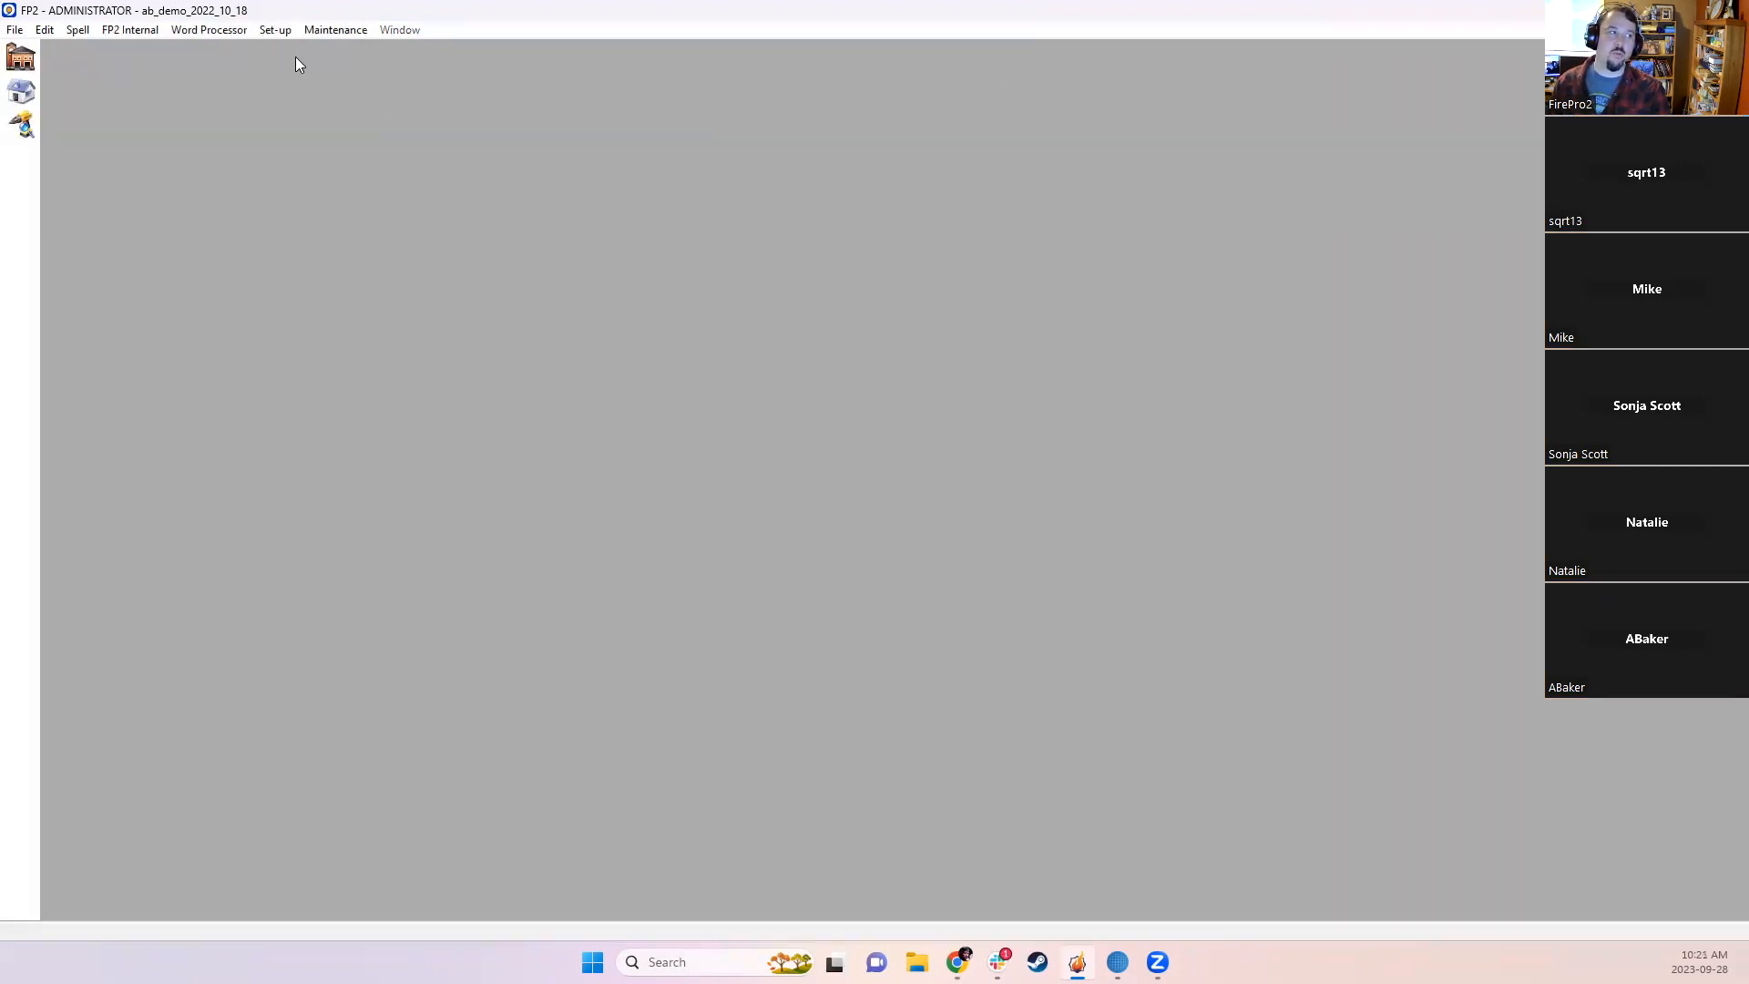
Step: Reopen the property list and view the rural description of a range road property that has no town
left_click(21, 92)
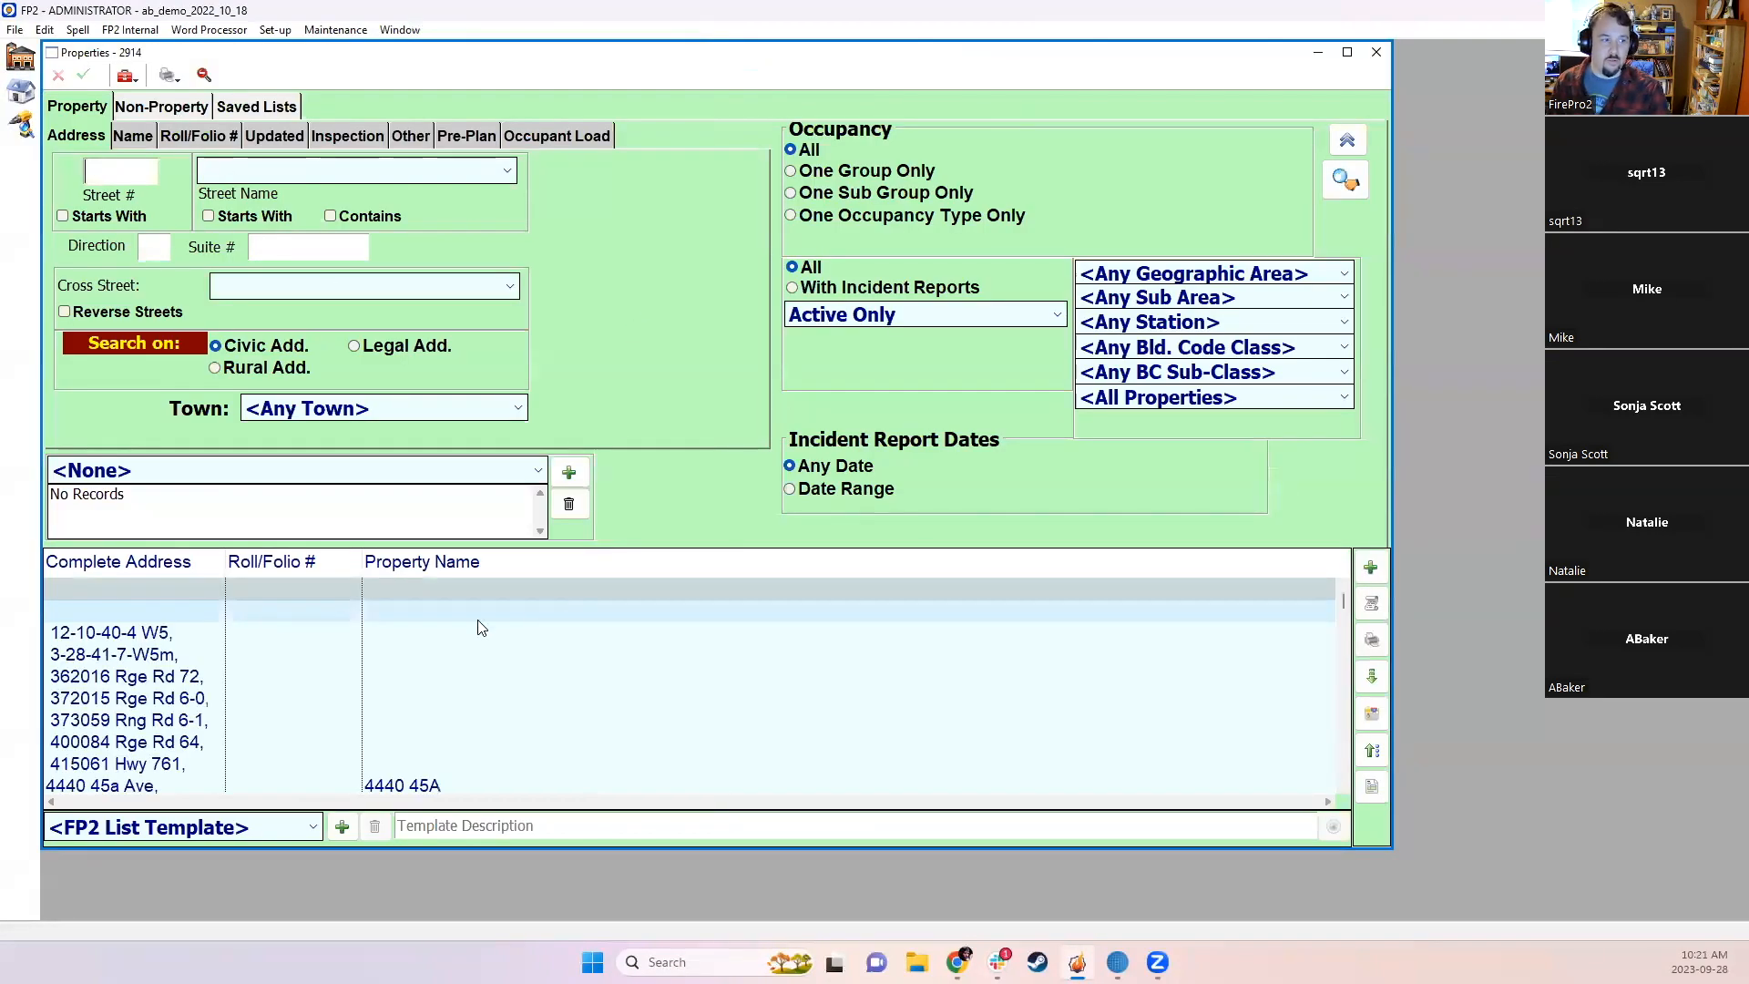
double_click(443, 698)
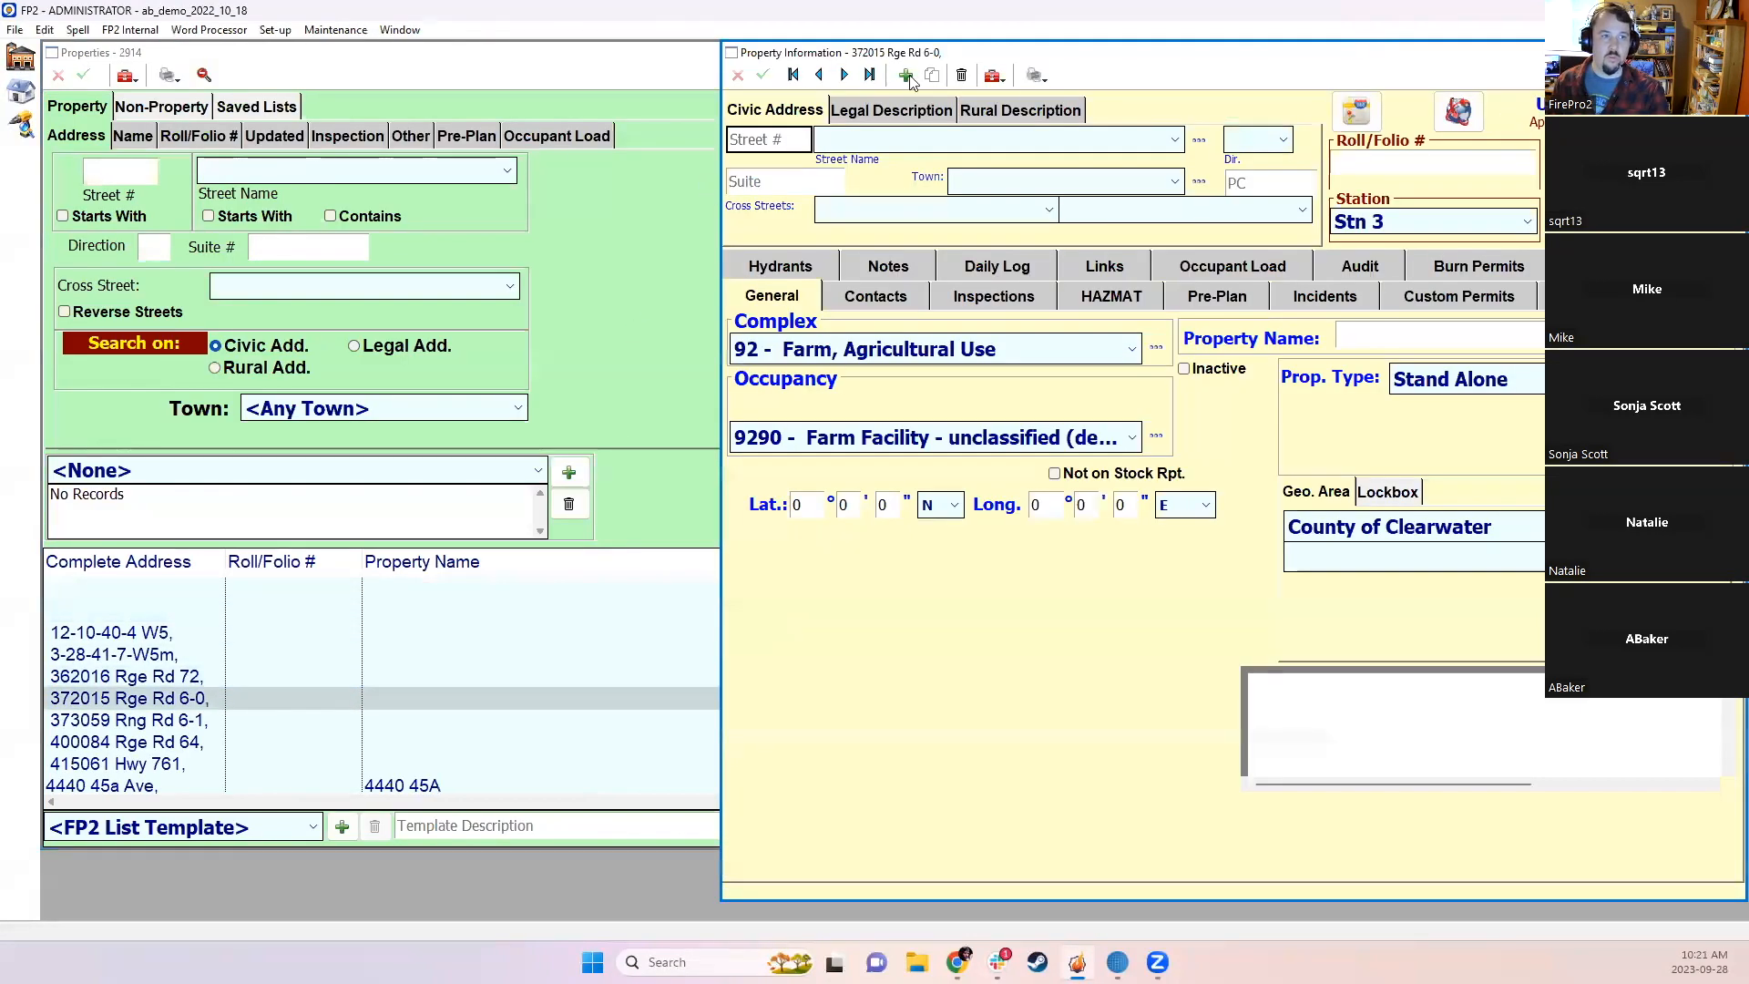
left_click(1008, 108)
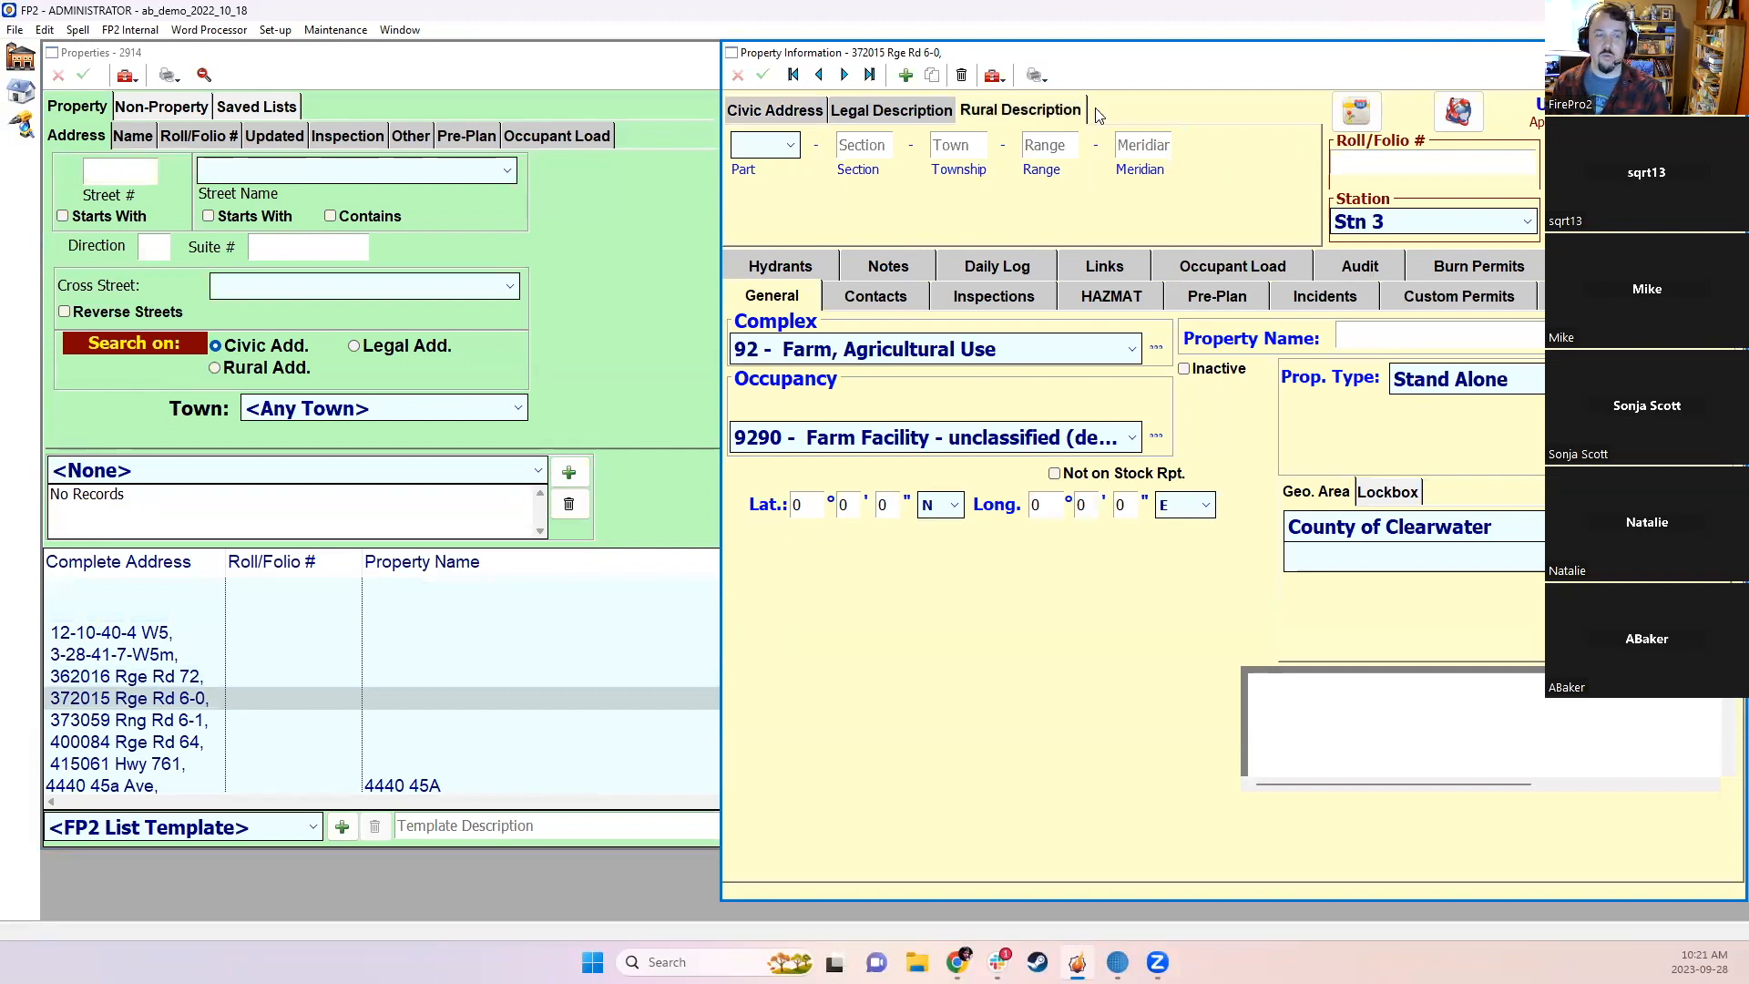
Step: Try NW as the part in the rural description, compare it with the civic address, discard the edit and close the record
left_click(747, 144)
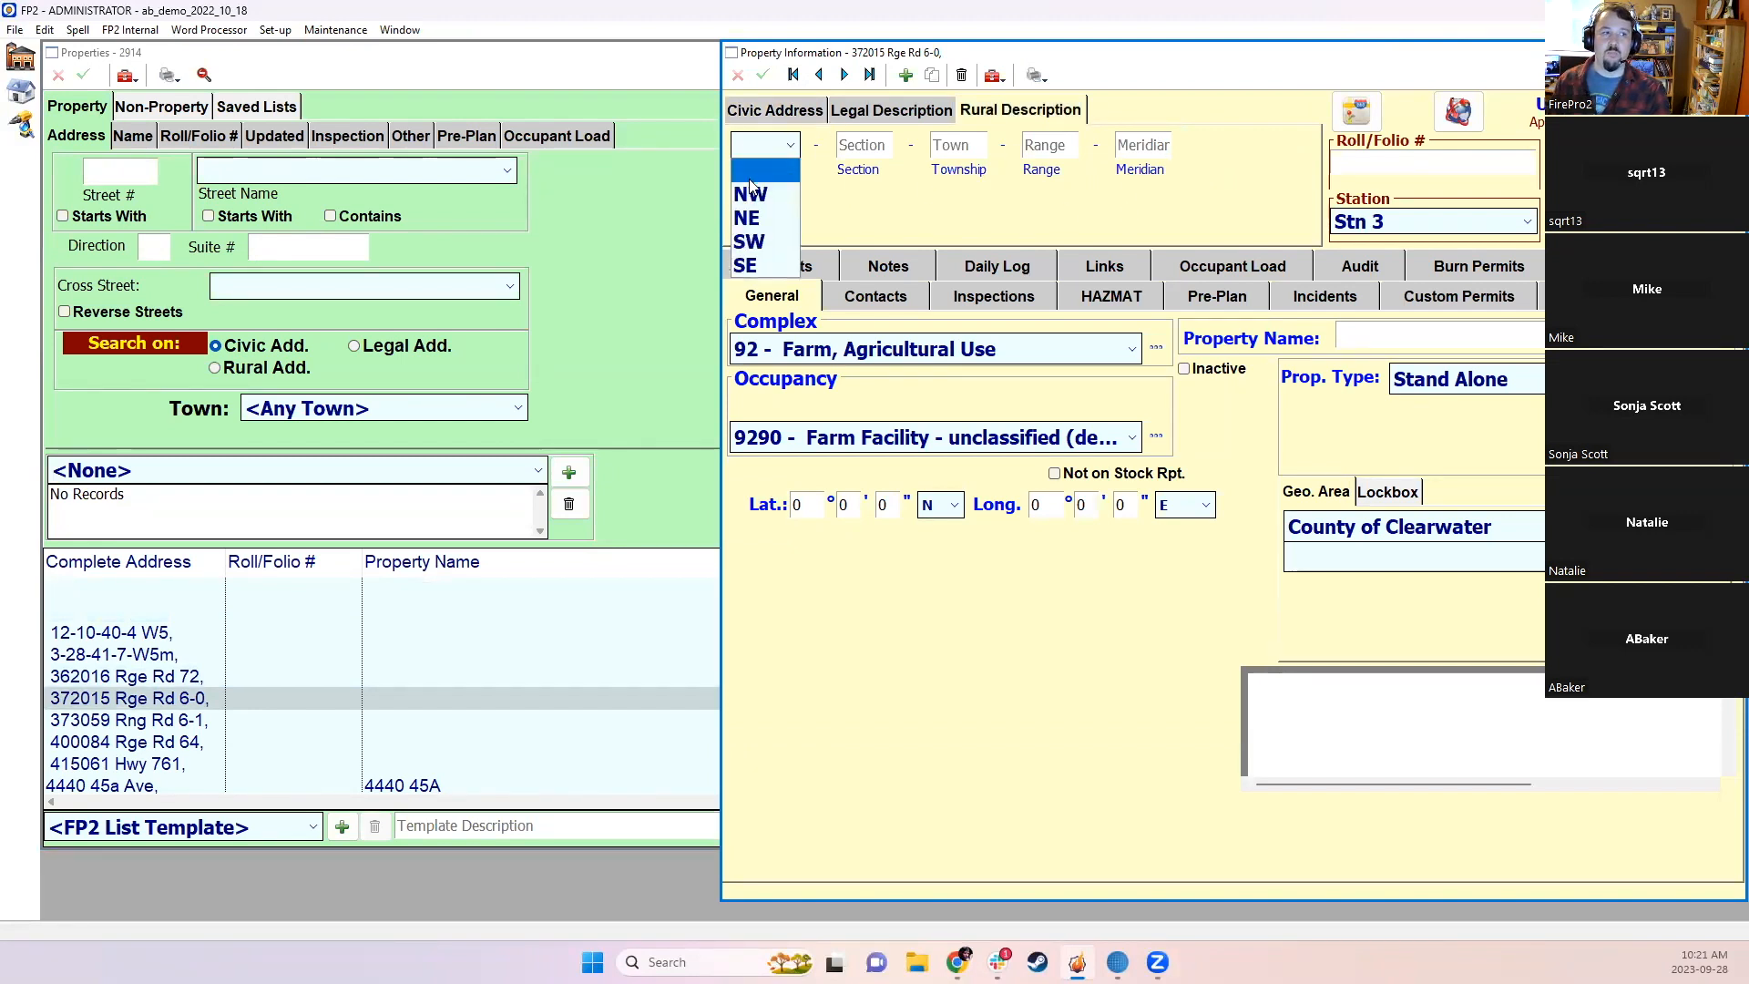
left_click(751, 194)
left_click(841, 147)
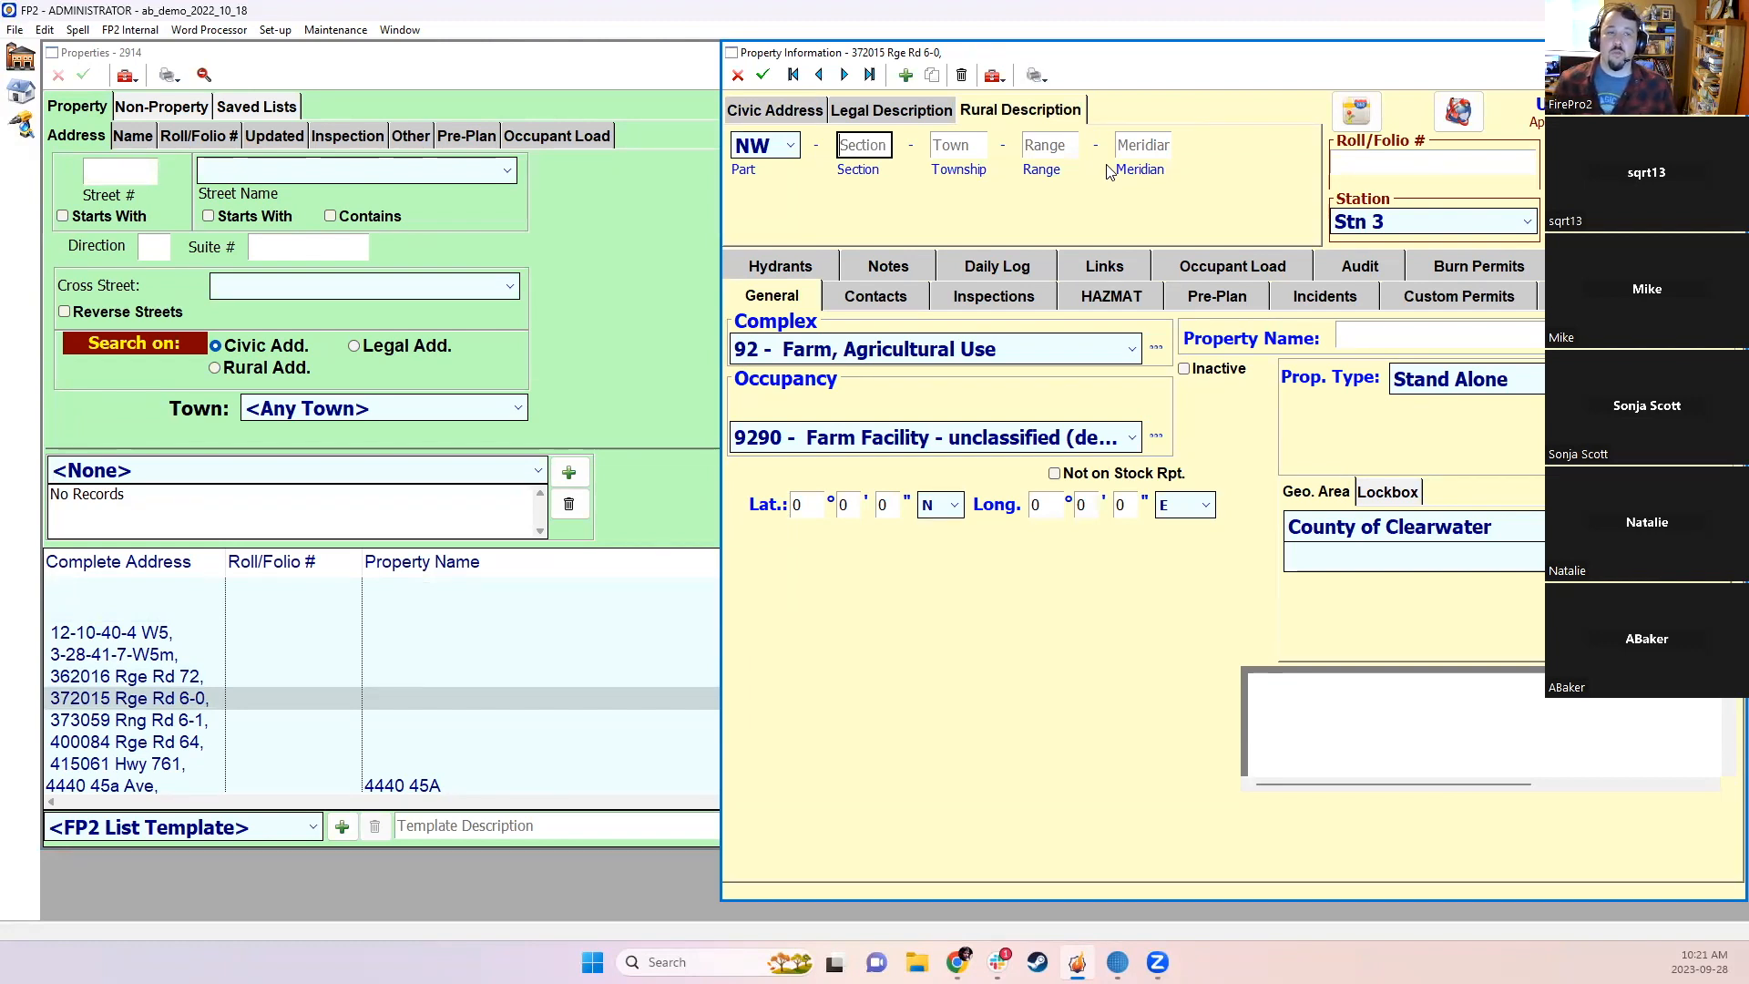
left_click(791, 113)
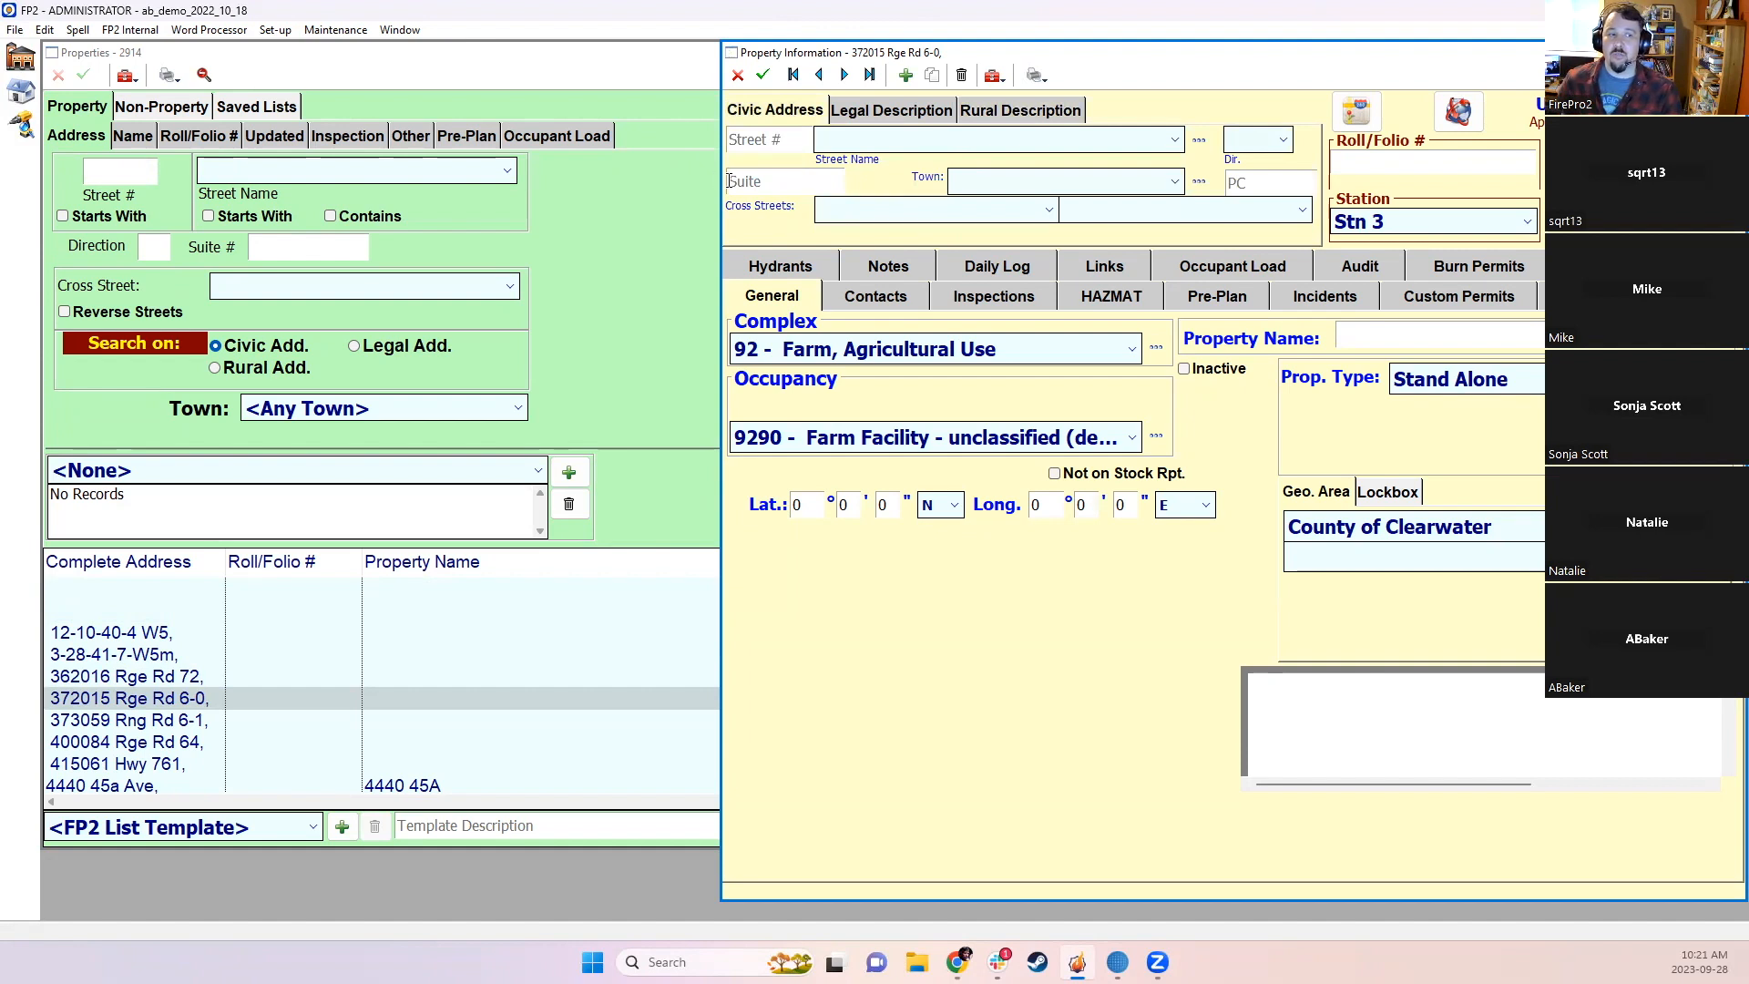
left_click(984, 110)
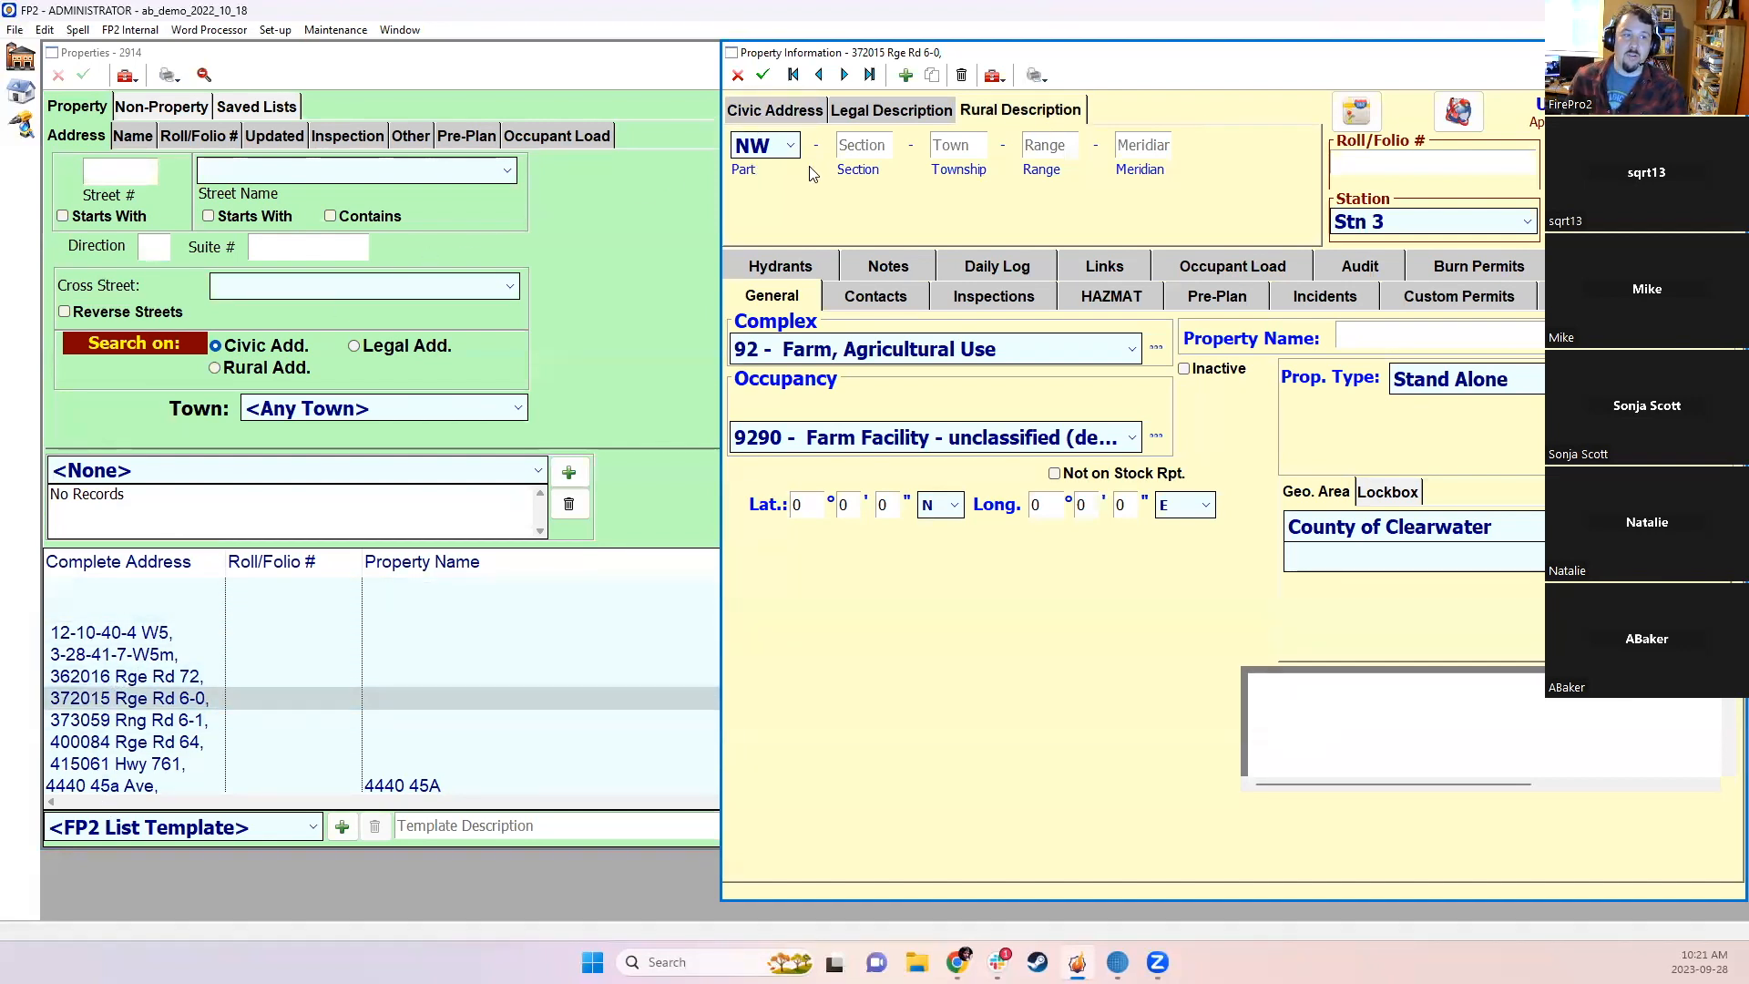
left_click(737, 75)
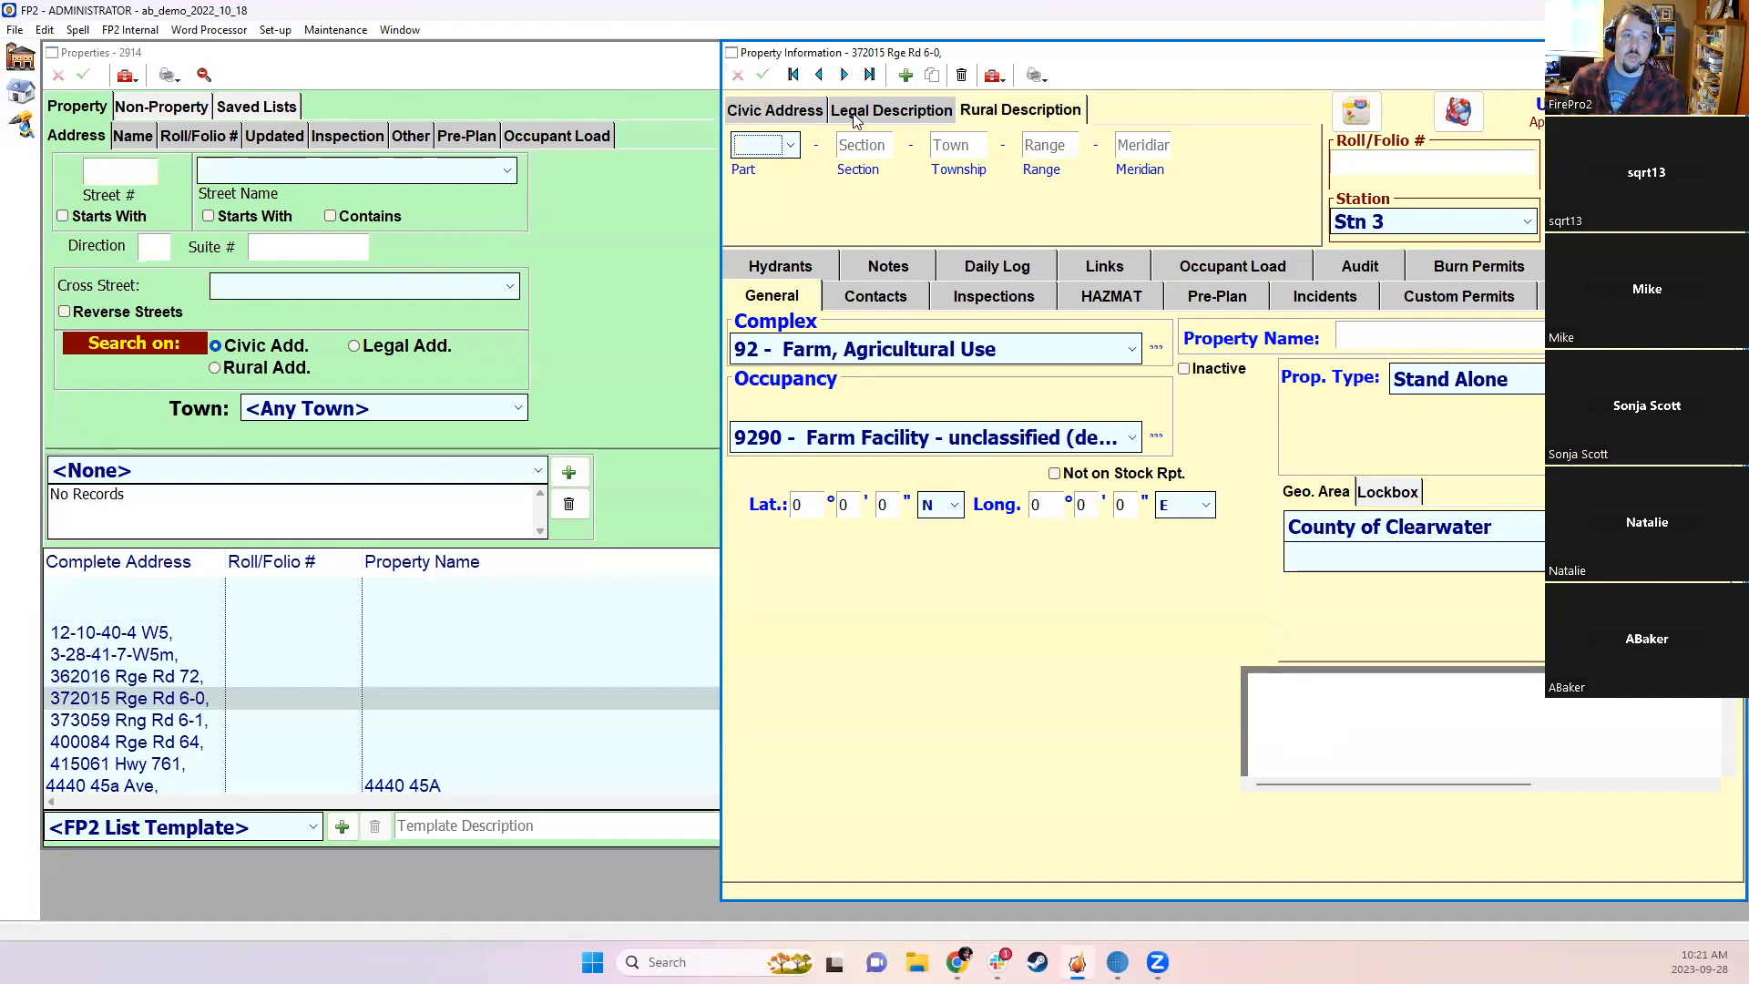
left_click(1732, 53)
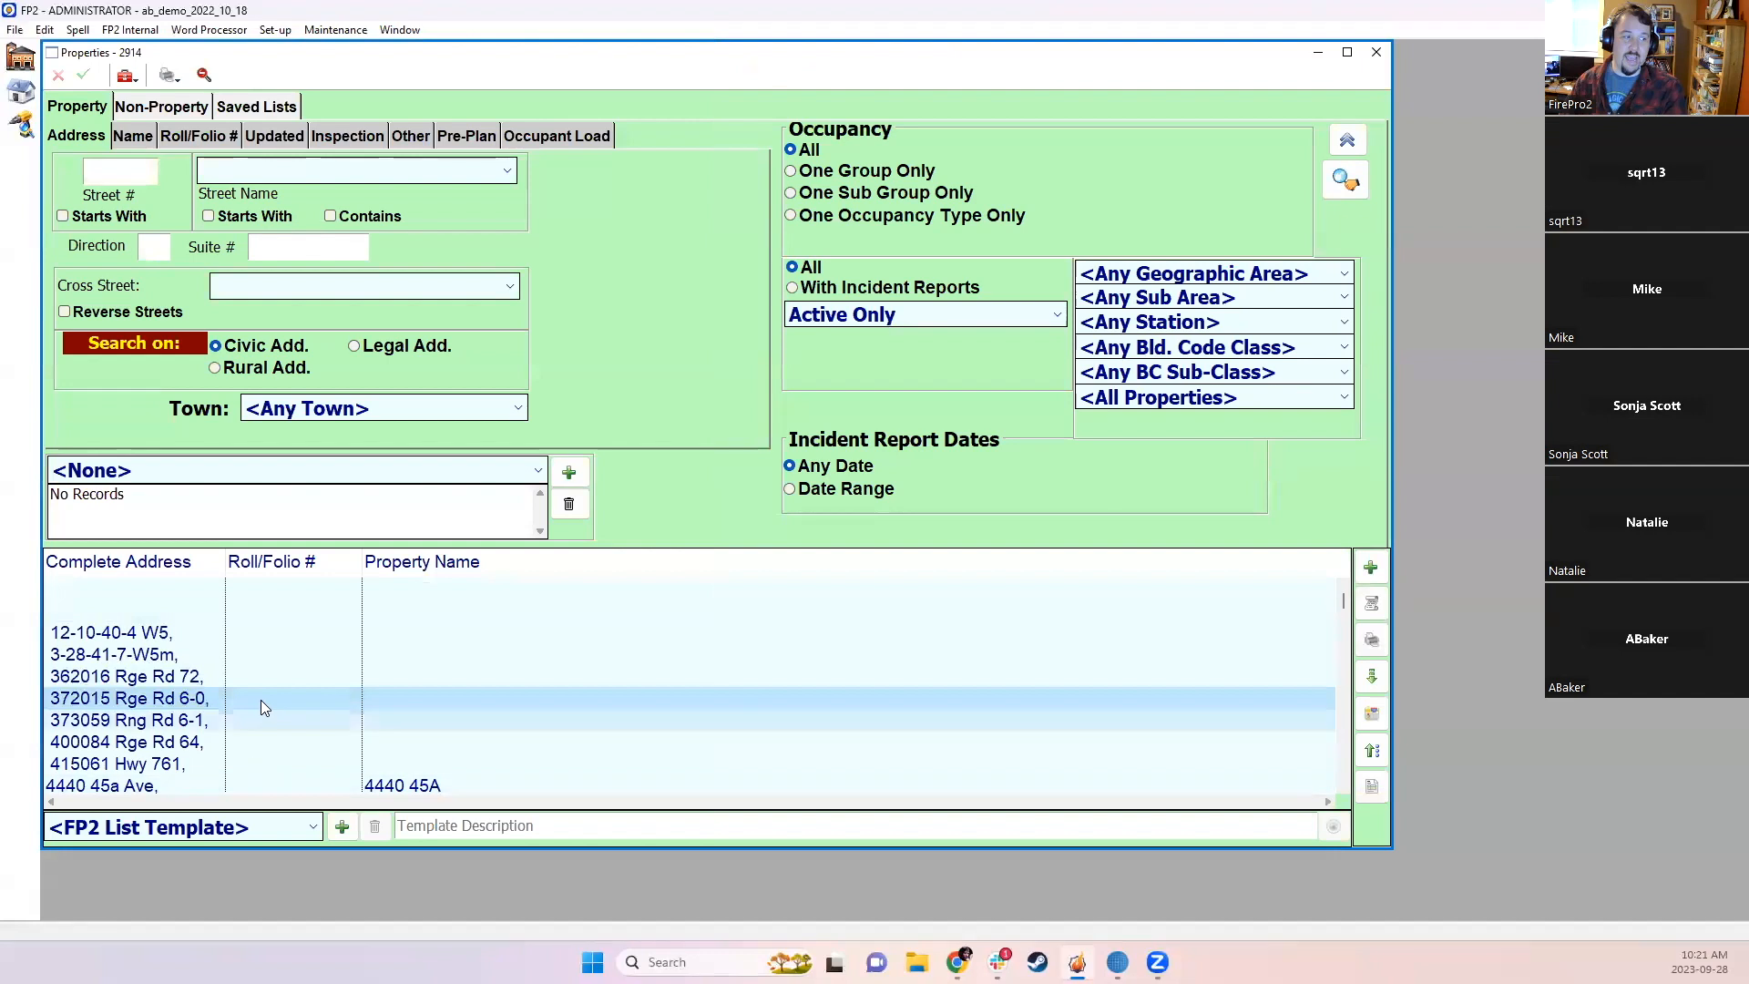
Step: Widen the list's Complete Address column and check the legal description of an indented 1st Ave property in Bettyville
left_click_drag(227, 559, 321, 562)
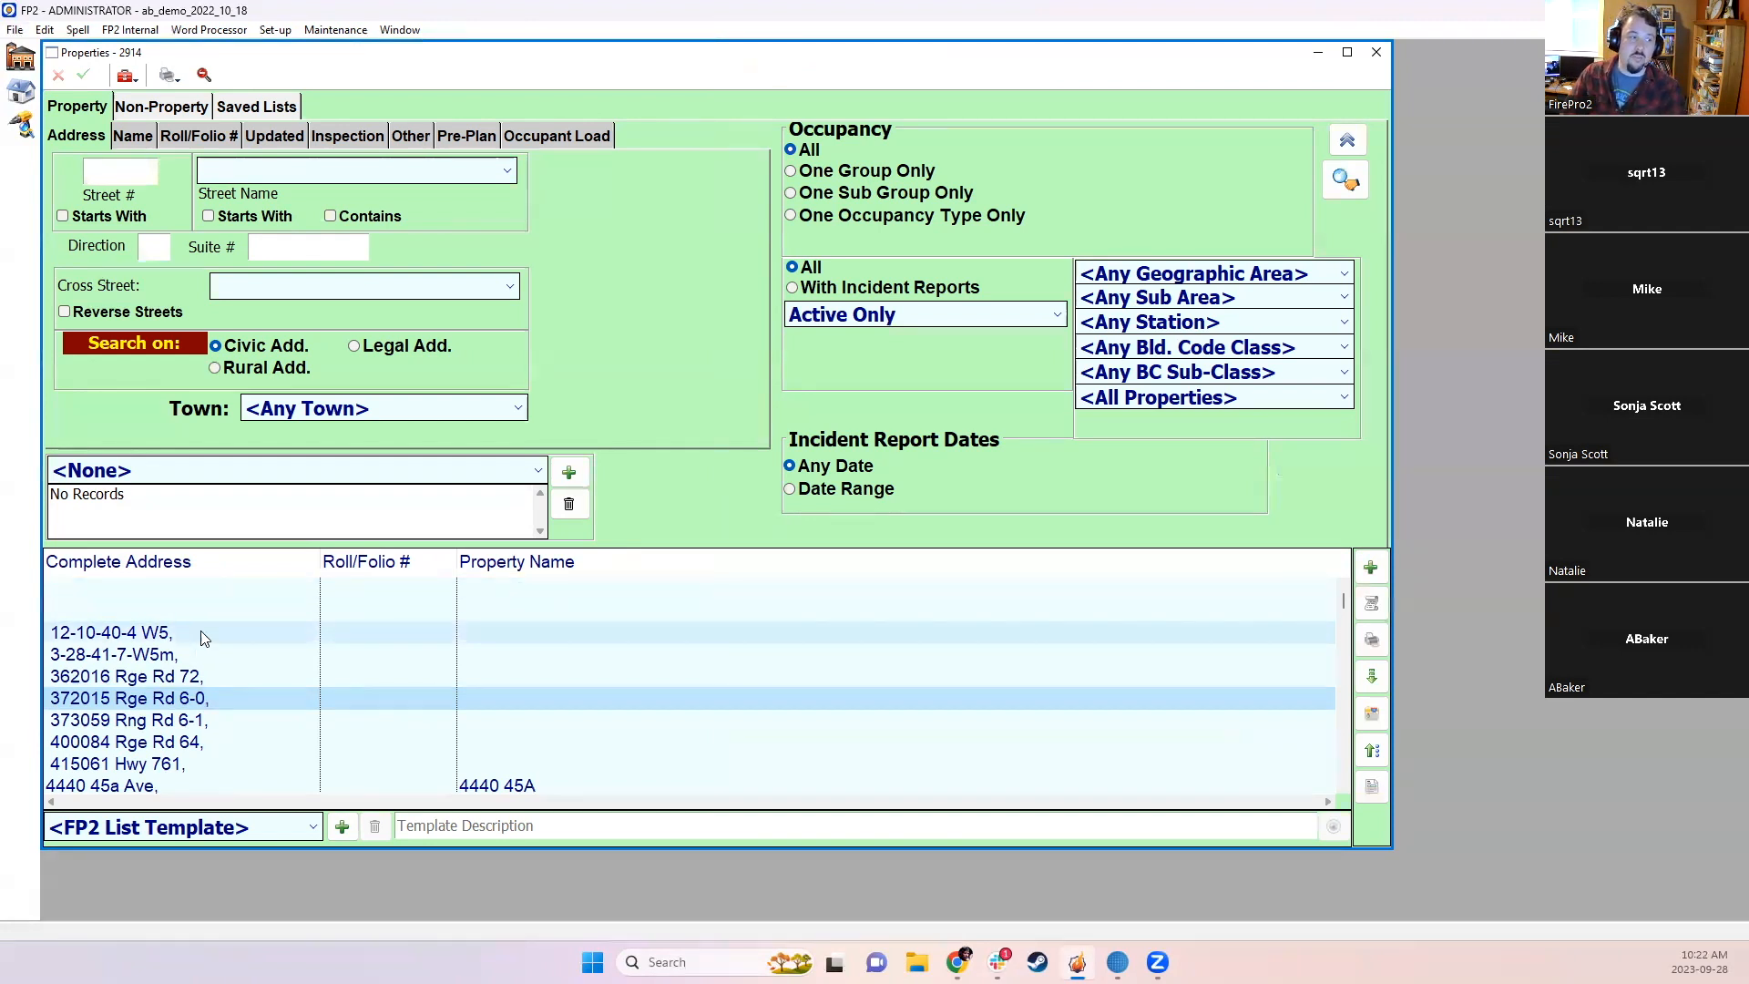
scroll(200, 638, "down", 3)
scroll(145, 749, "down", 5)
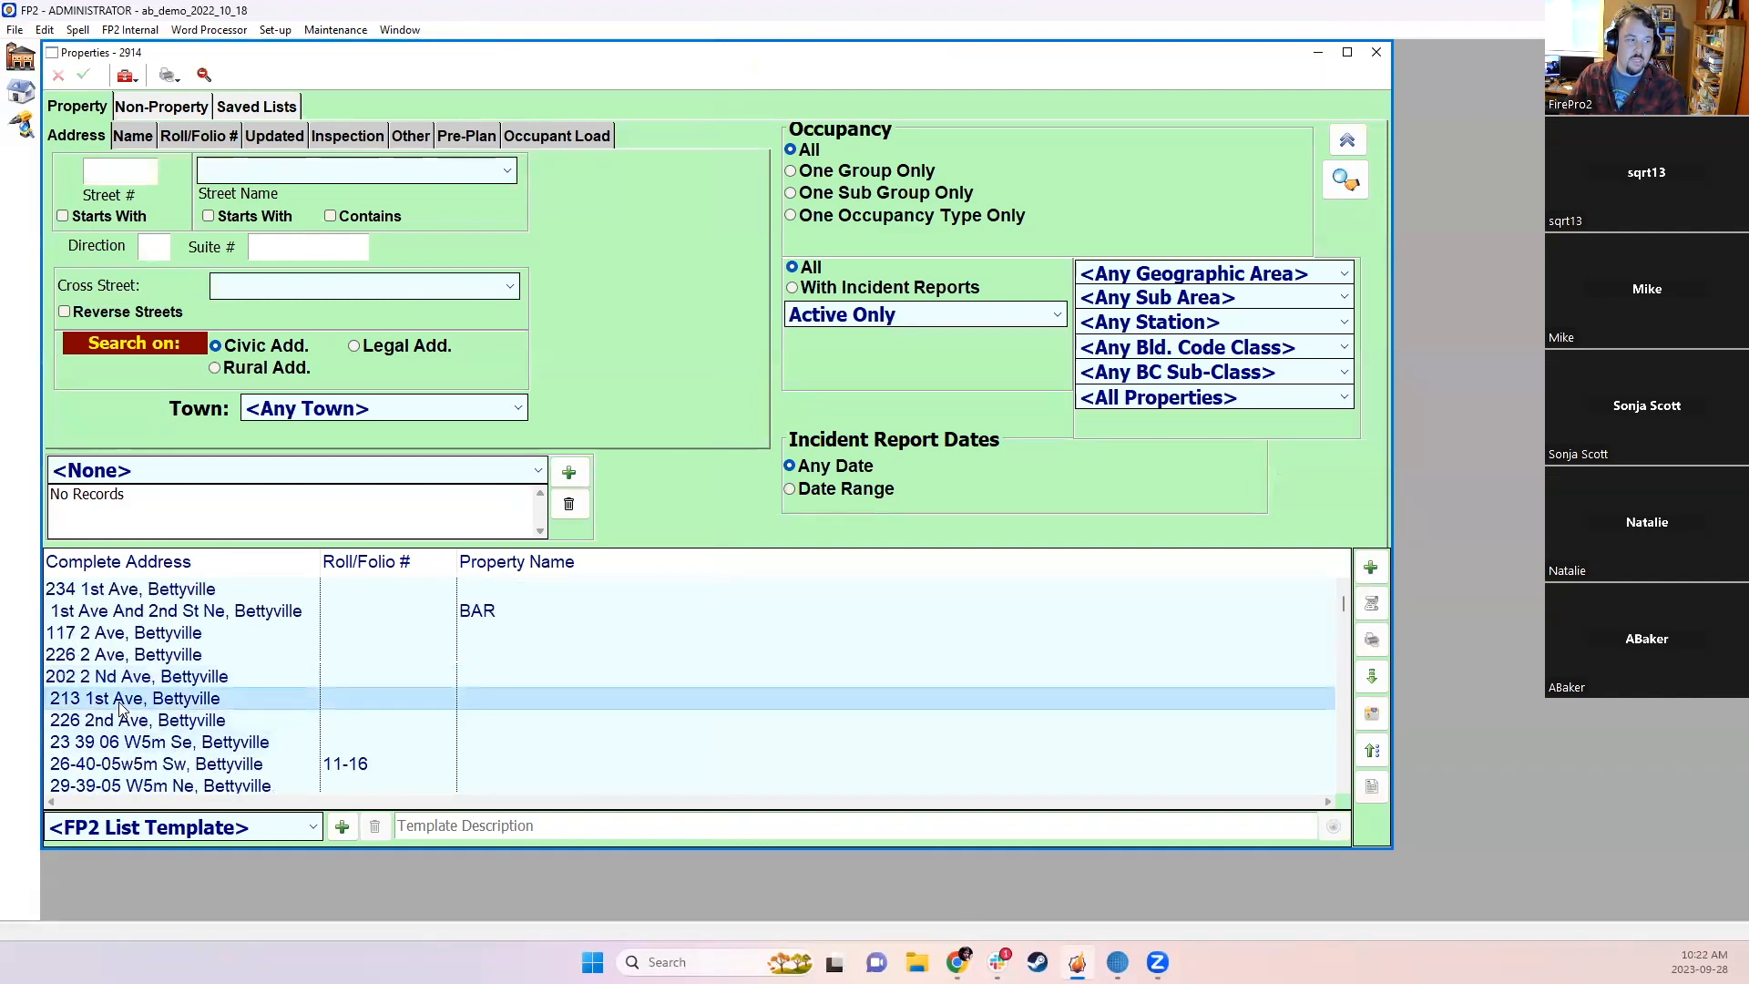
double_click(118, 699)
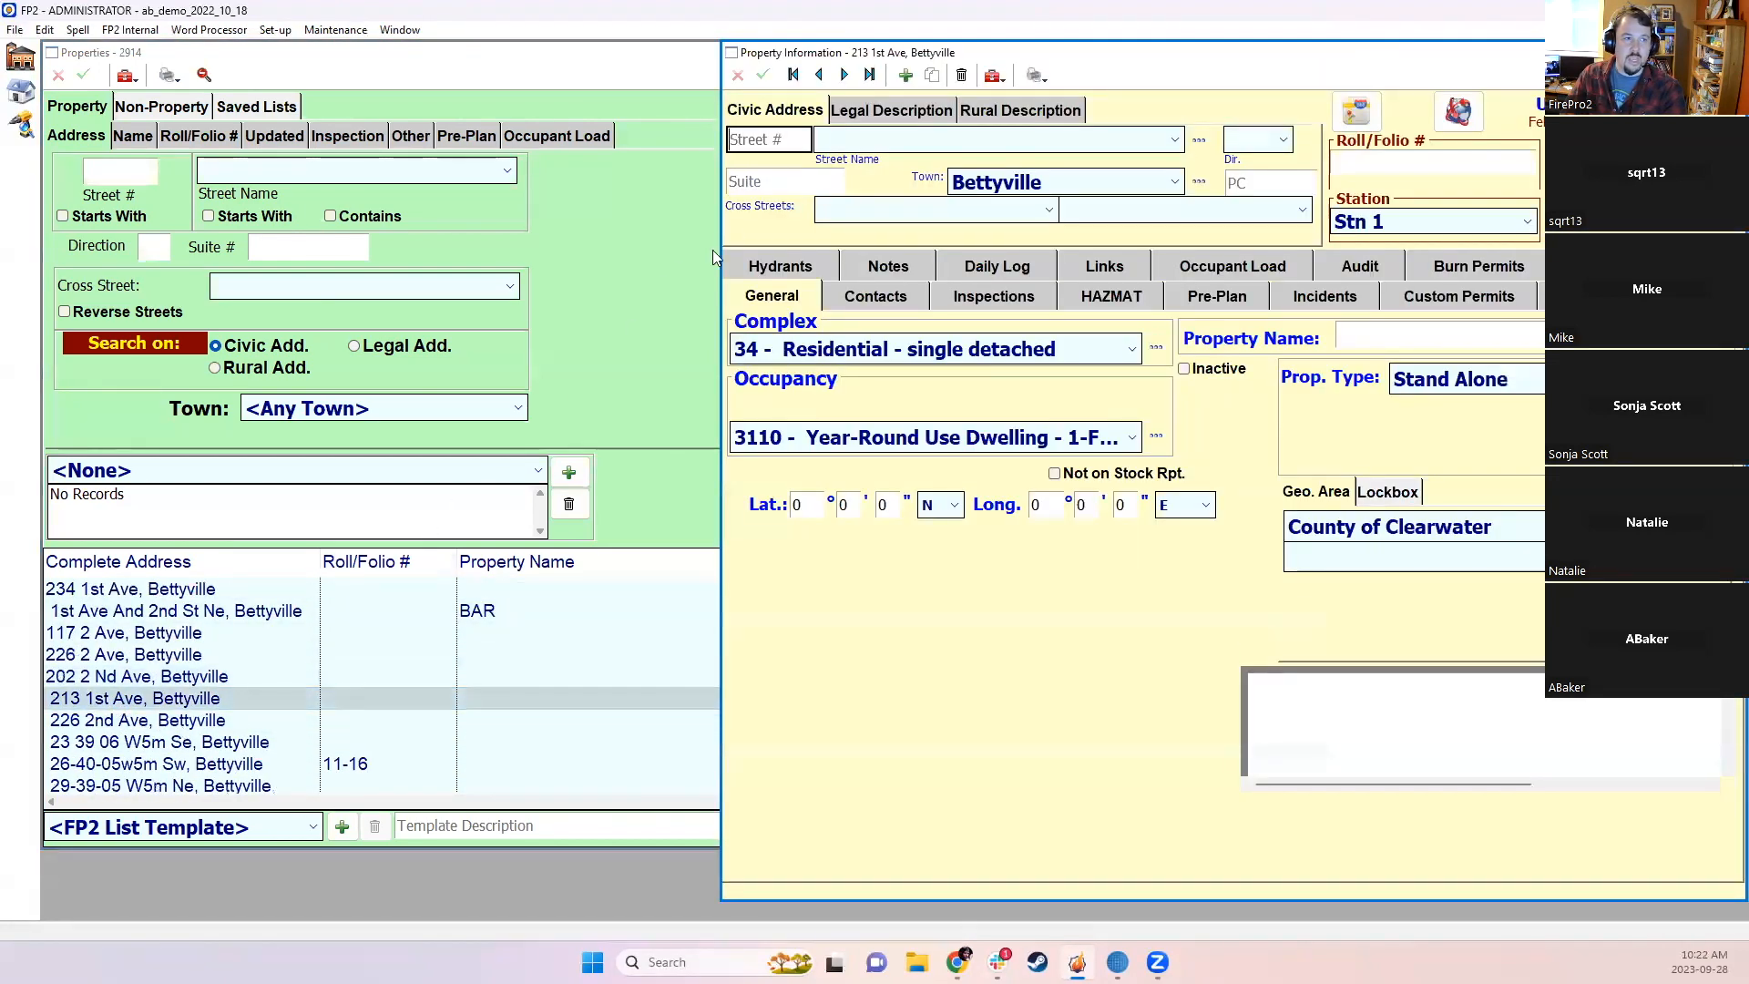
left_click(867, 113)
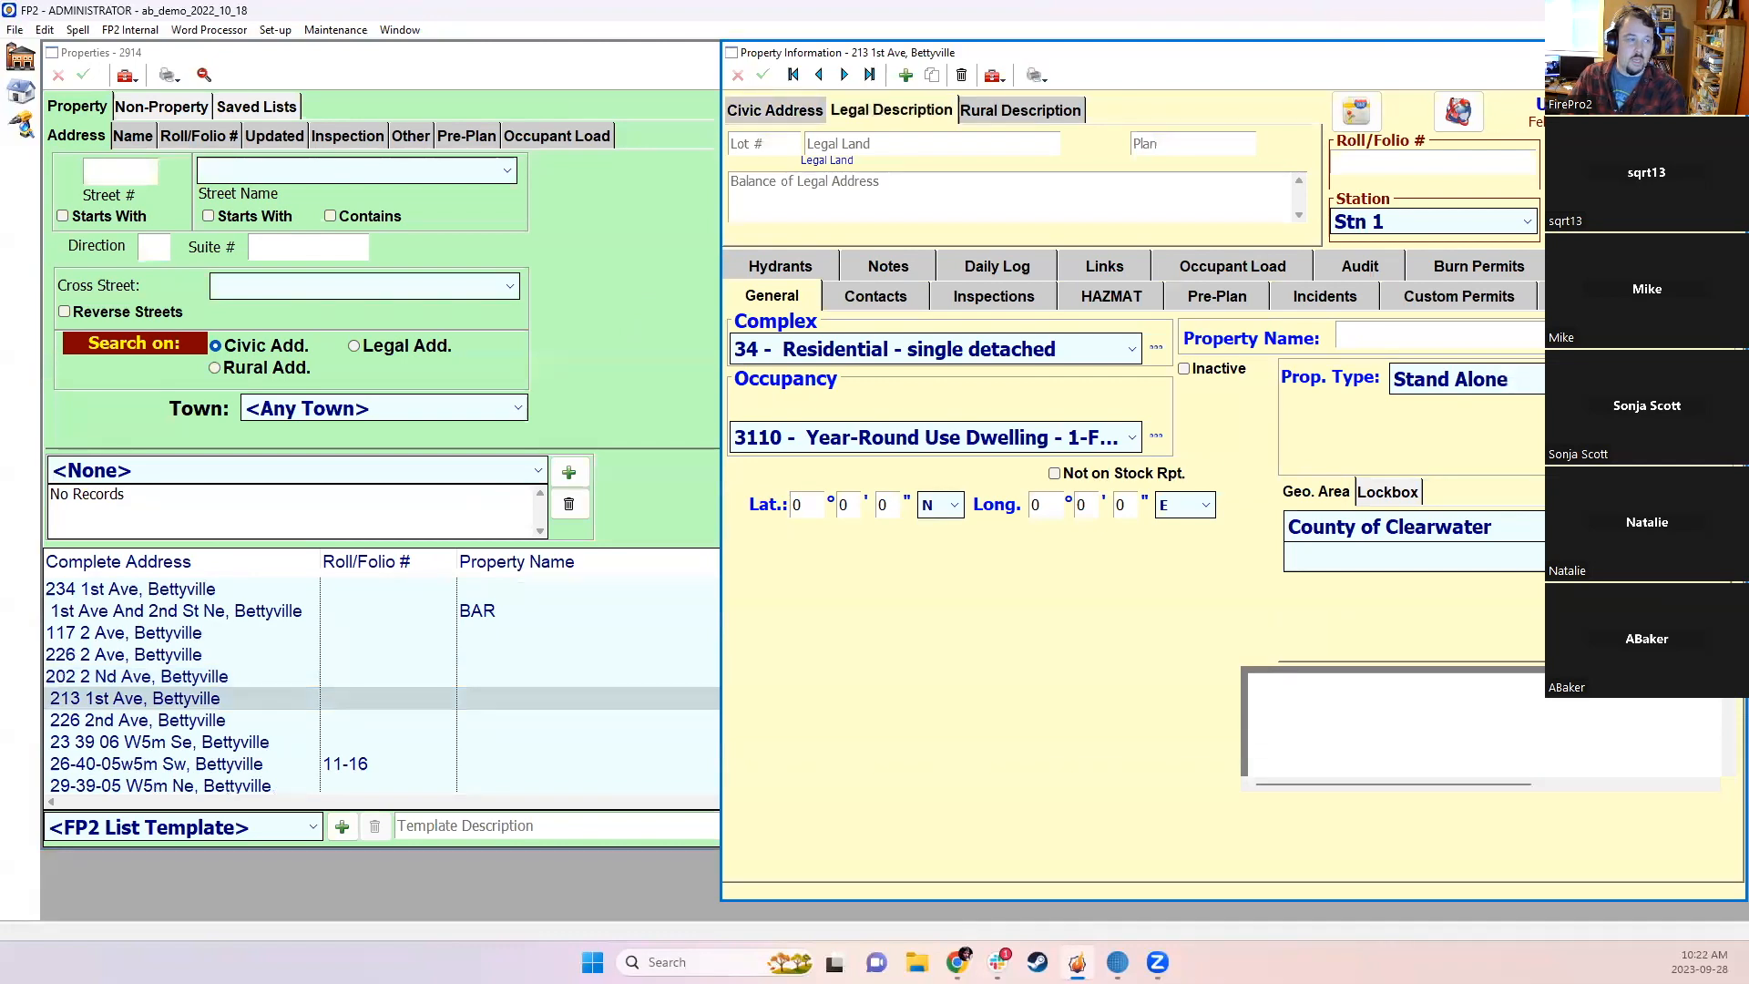
left_click(1732, 51)
Step: Check the legal description and civic address of the indented 2nd Ave property in Bettyville, and close its record
left_click(159, 721)
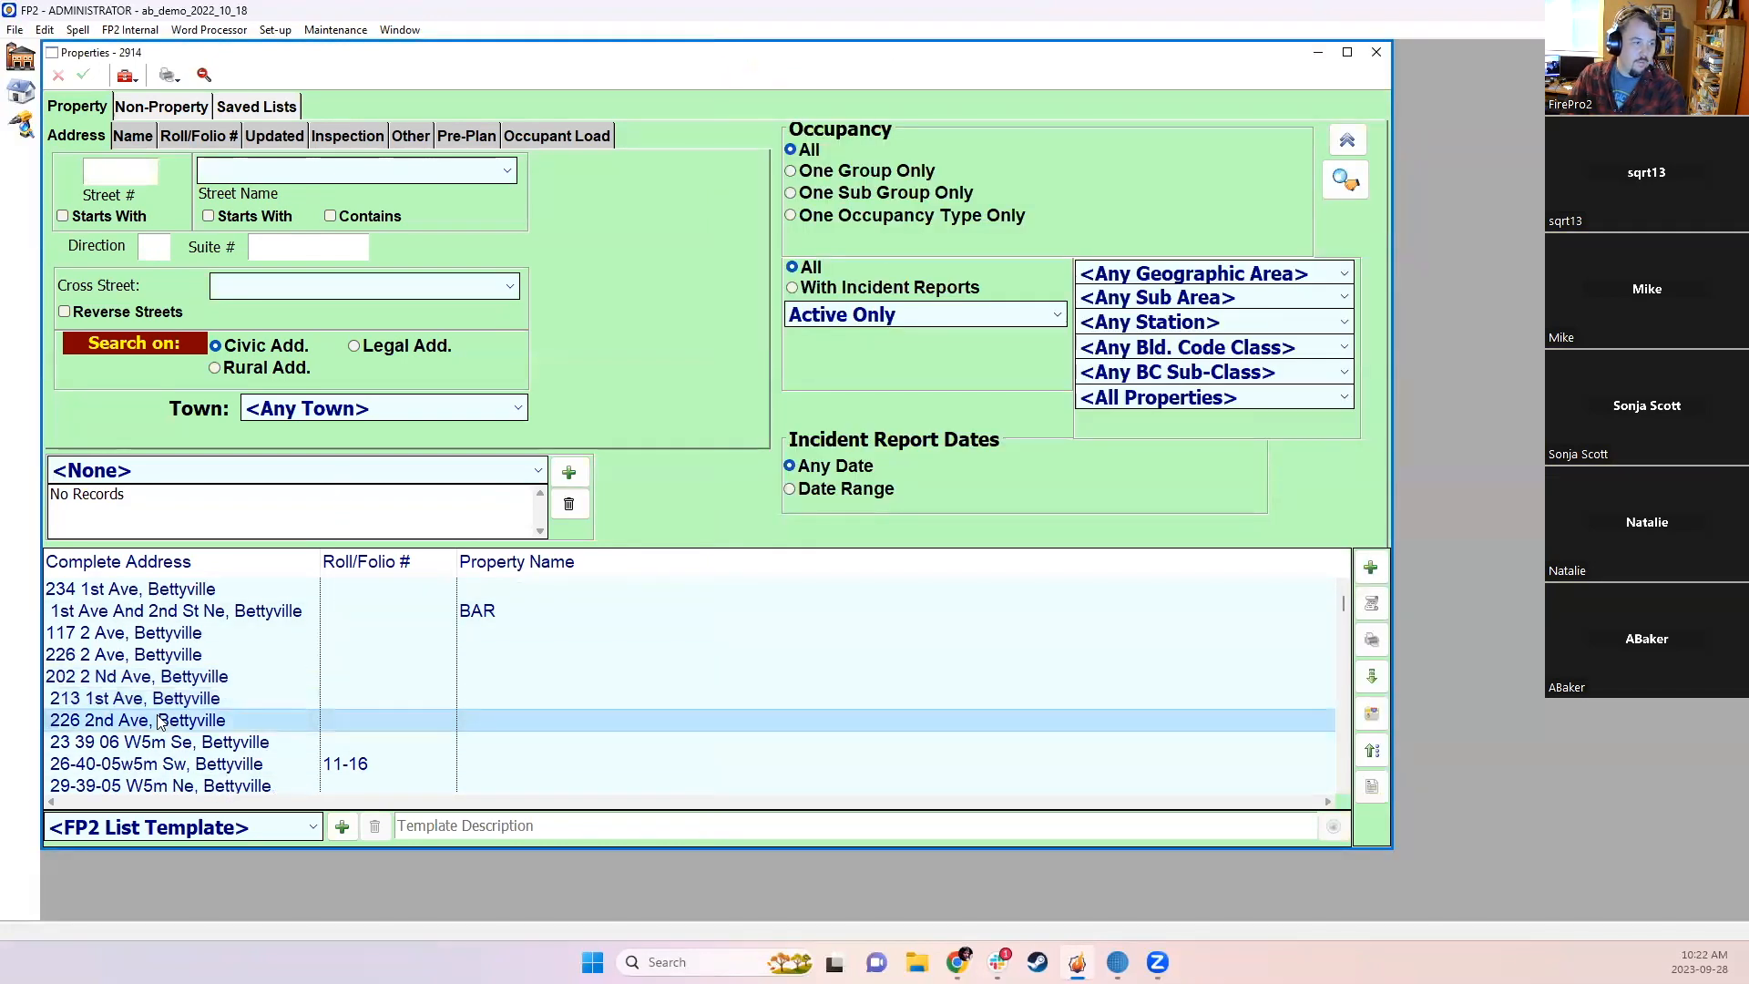
double_click(160, 721)
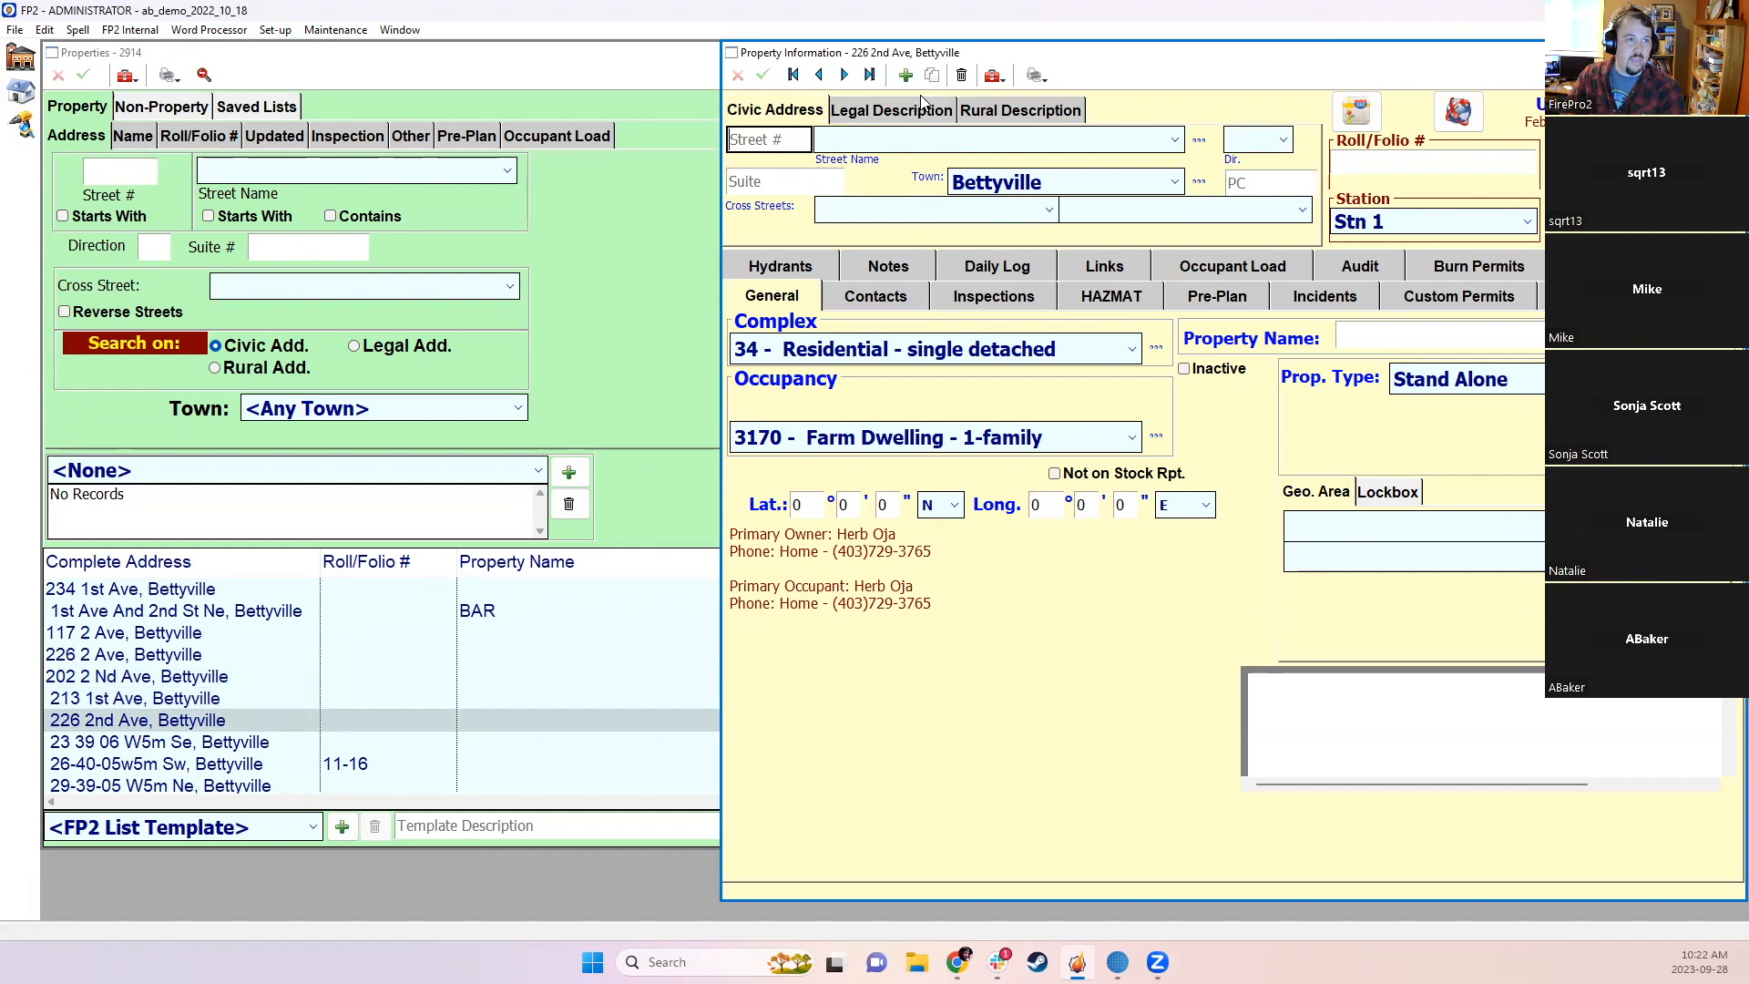
left_click(923, 103)
left_click(765, 110)
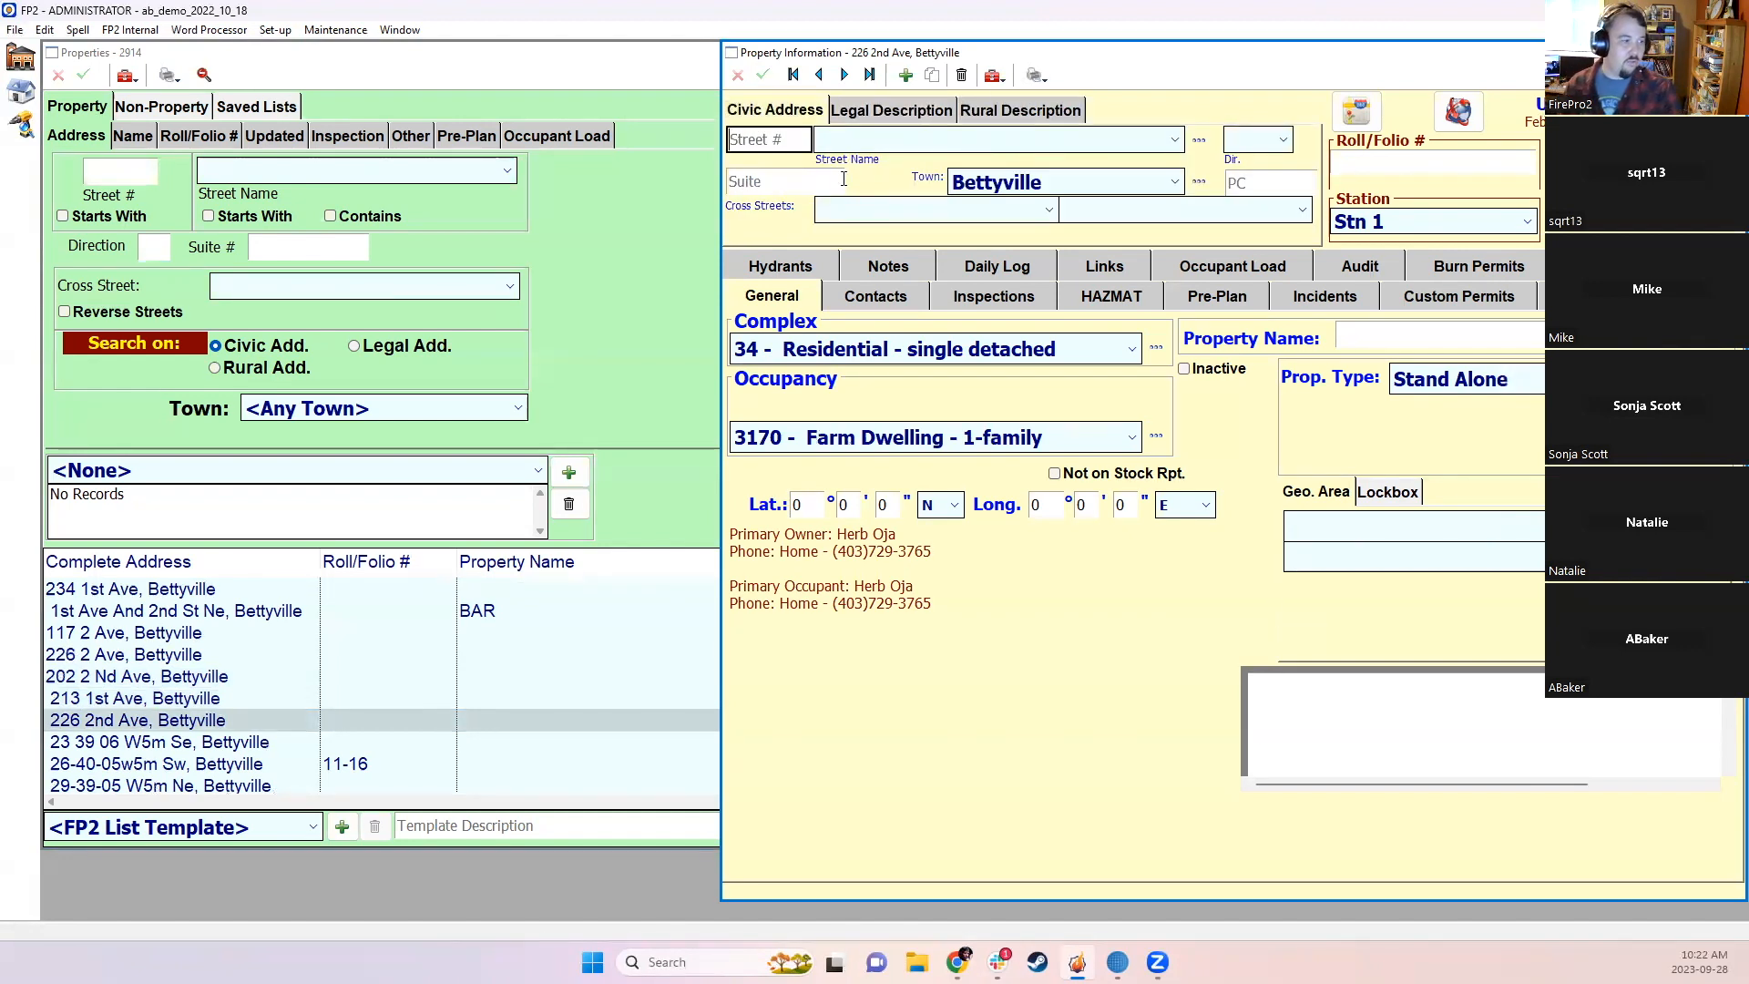
left_click(1731, 53)
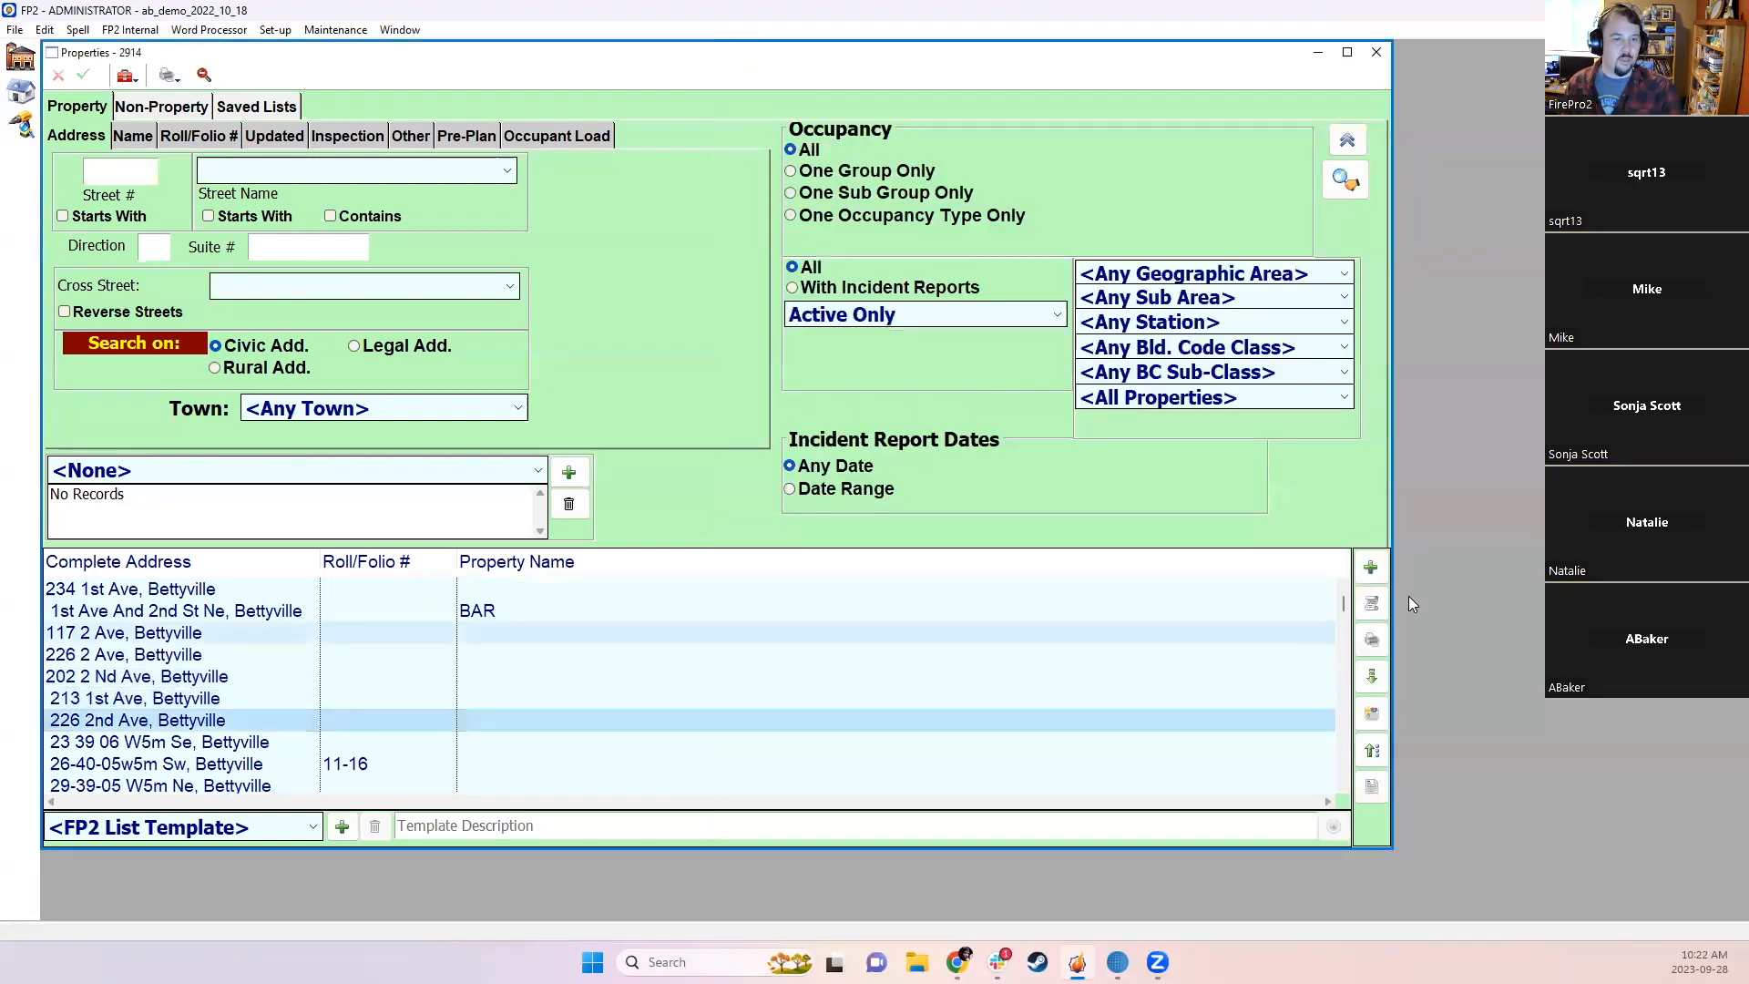
Step: Open the first street-numbered Hwy 11 property in County 1, set its direction to N, save it and close the record
scroll(1345, 594, "up", 3)
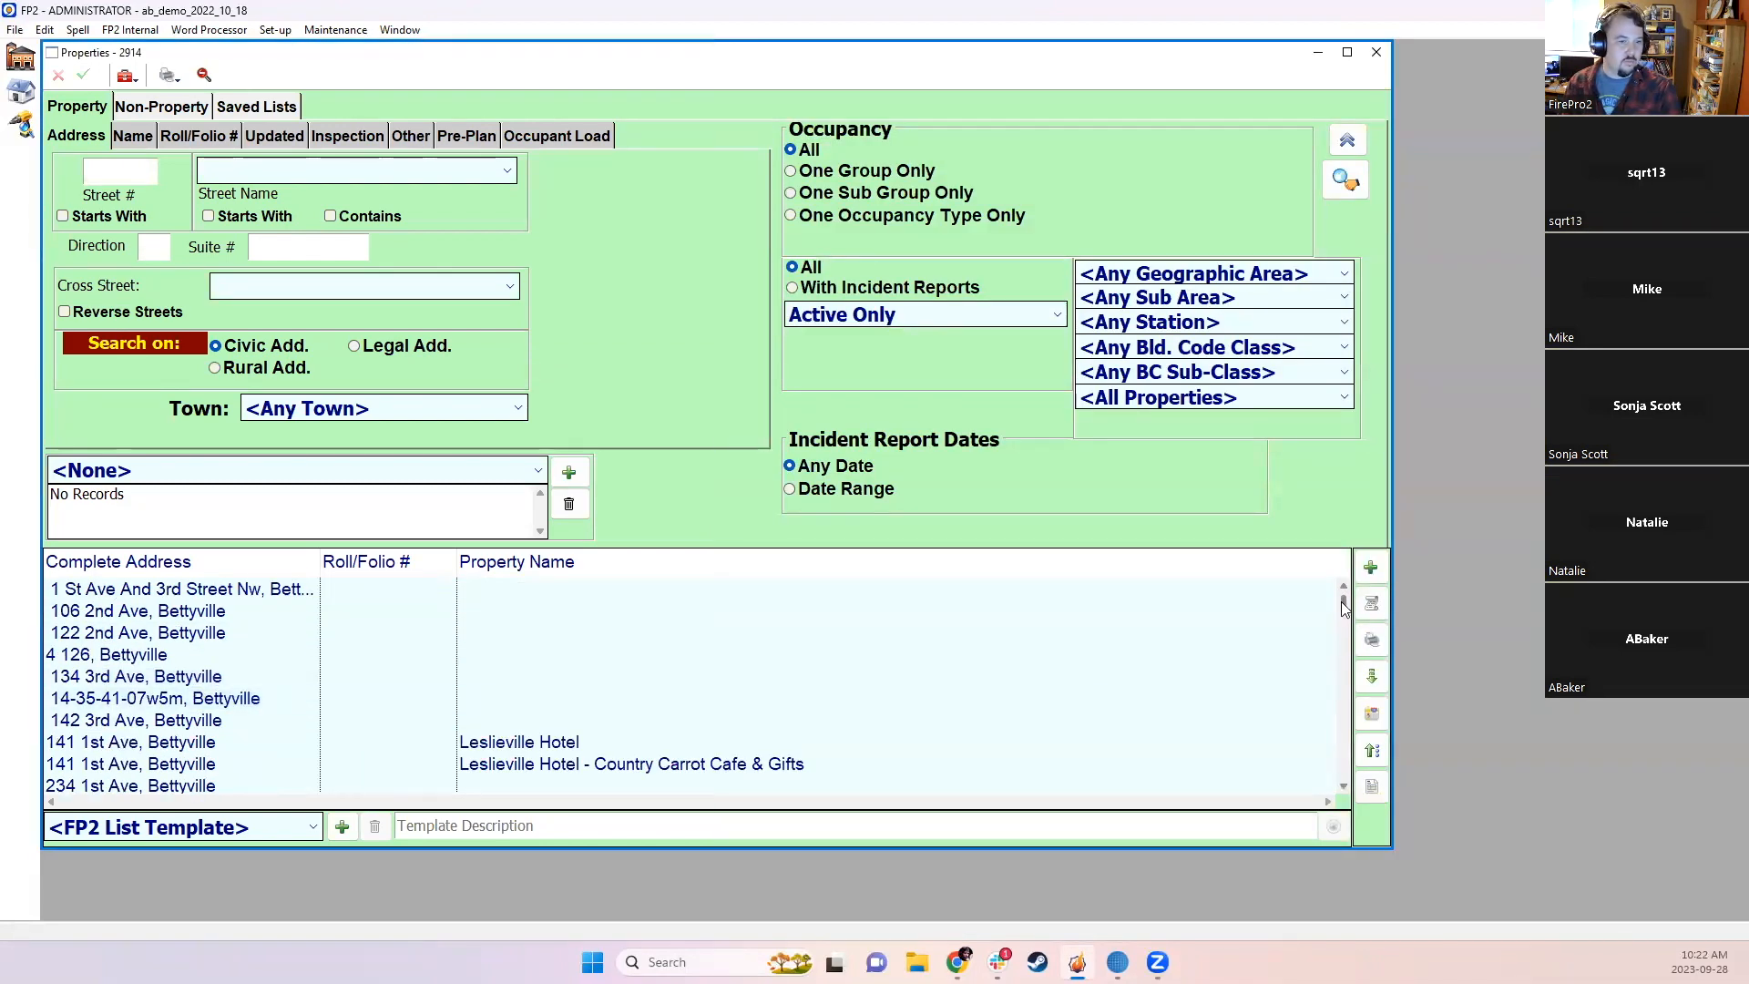
left_click_drag(1344, 603, 1342, 698)
left_click(193, 744)
double_click(193, 743)
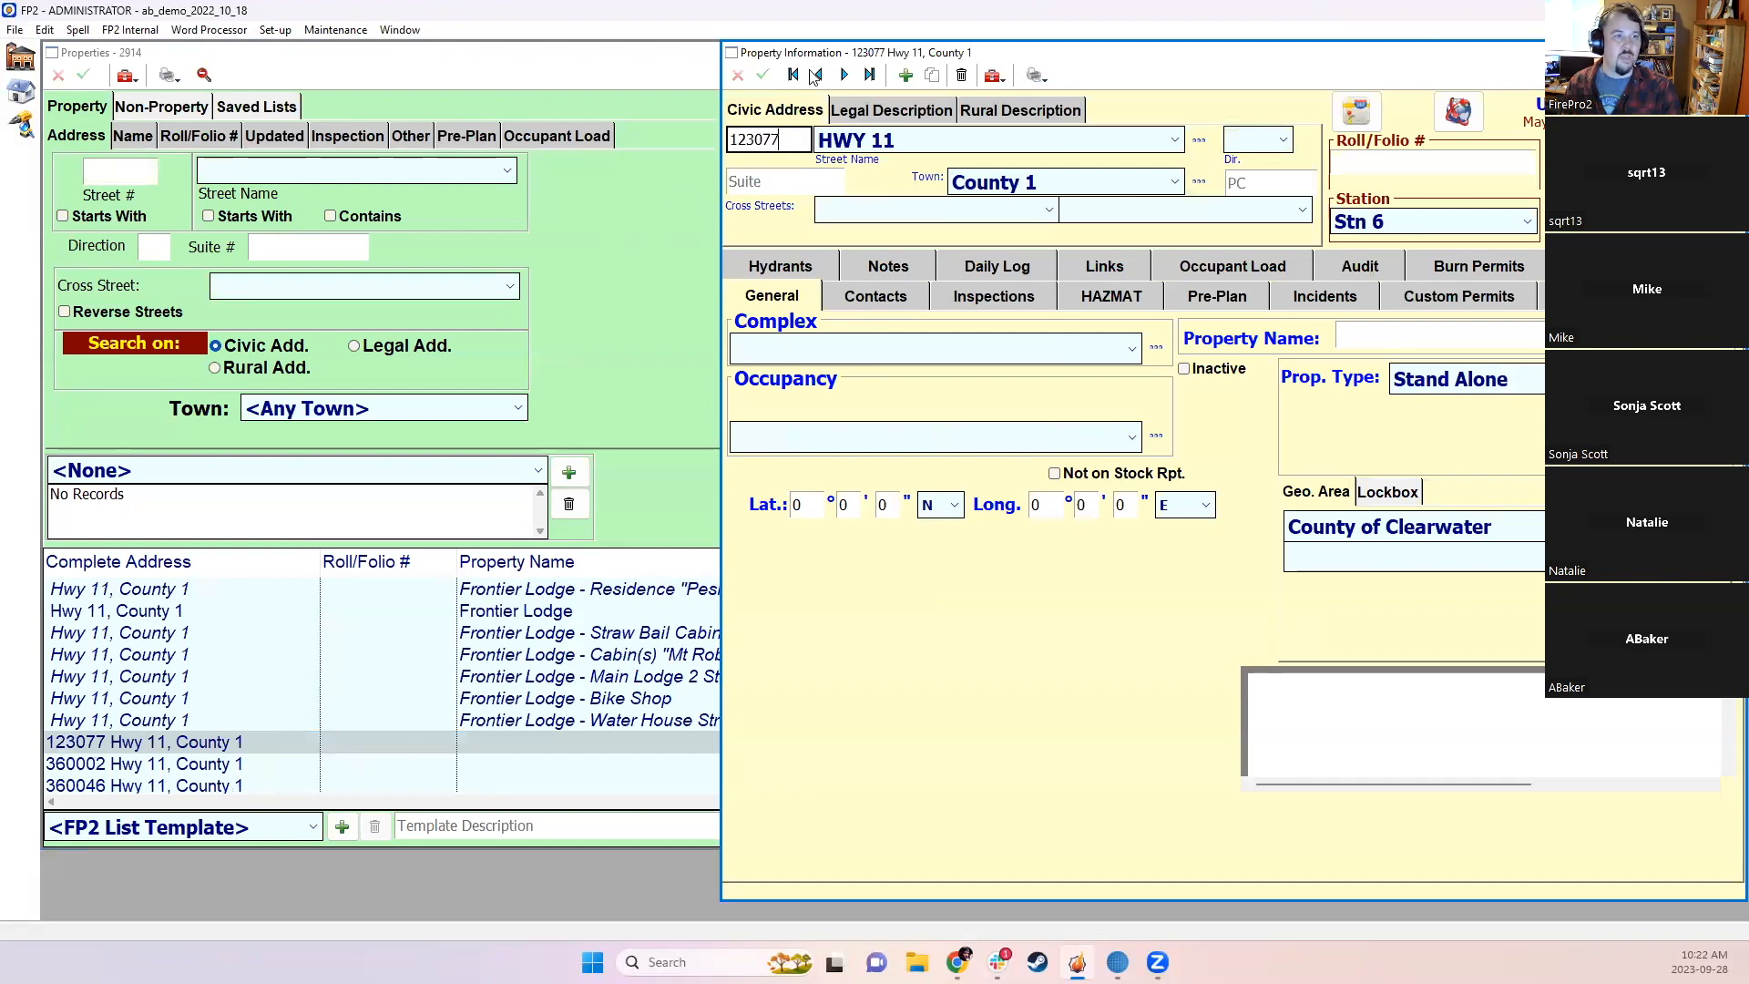
left_click_drag(809, 54, 675, 86)
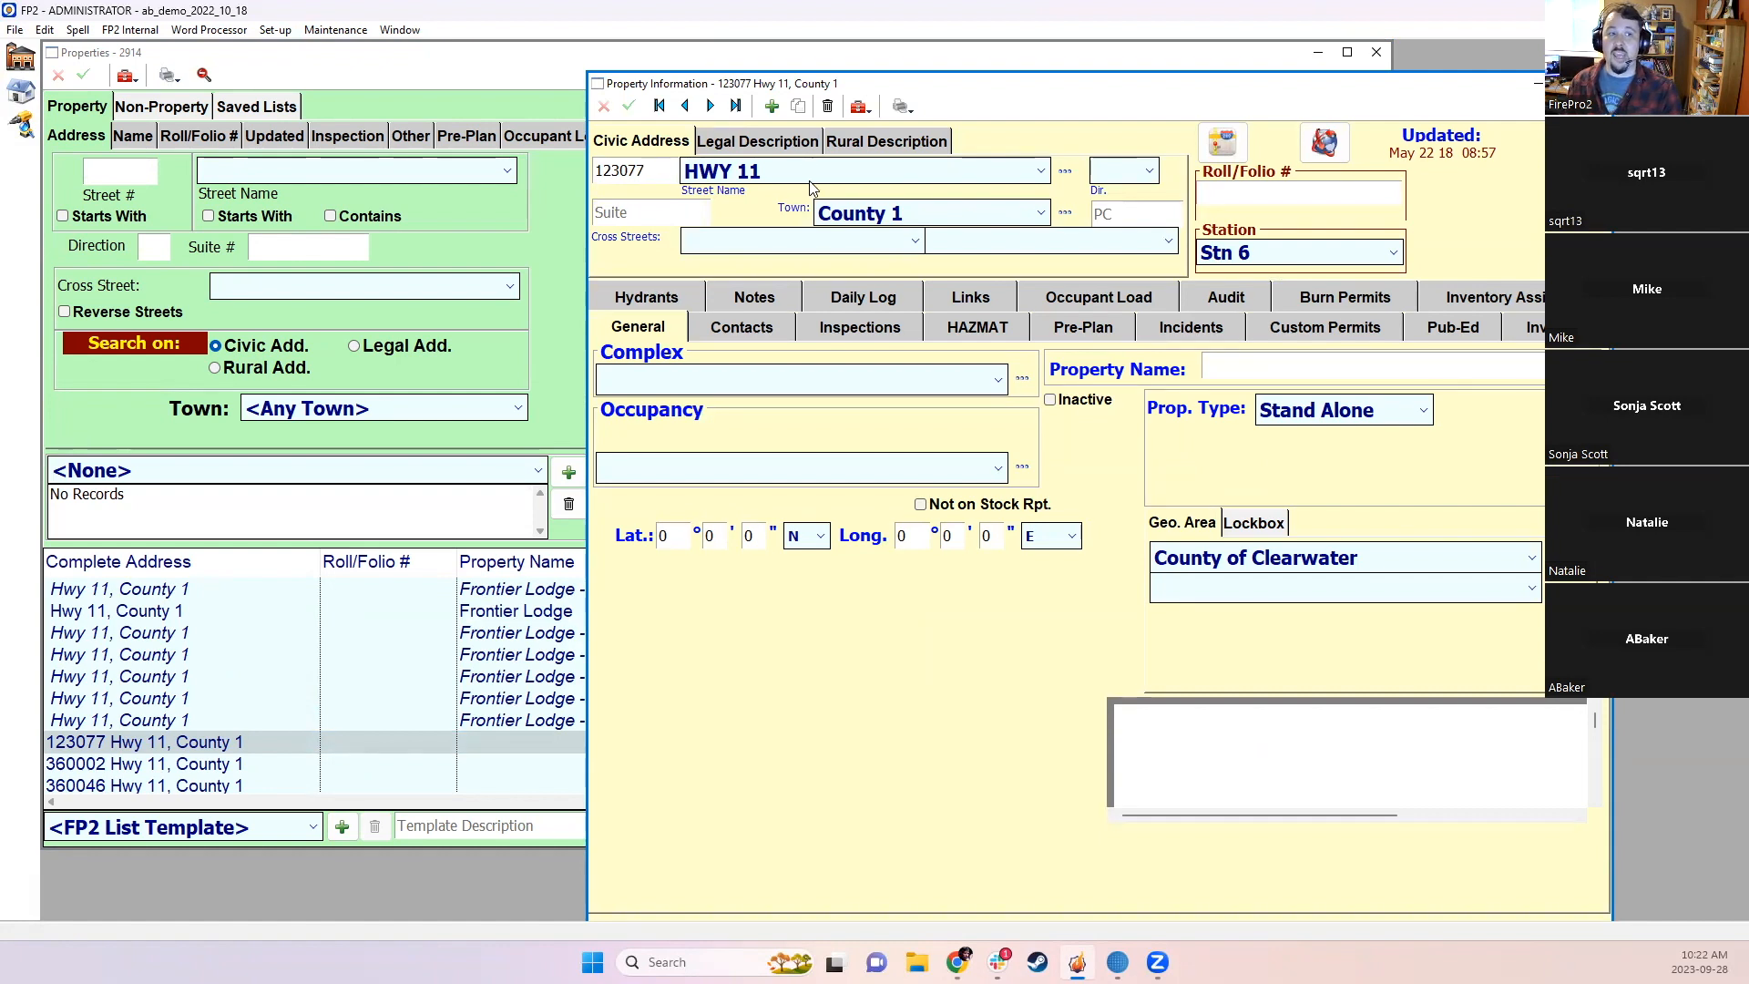
left_click(1149, 171)
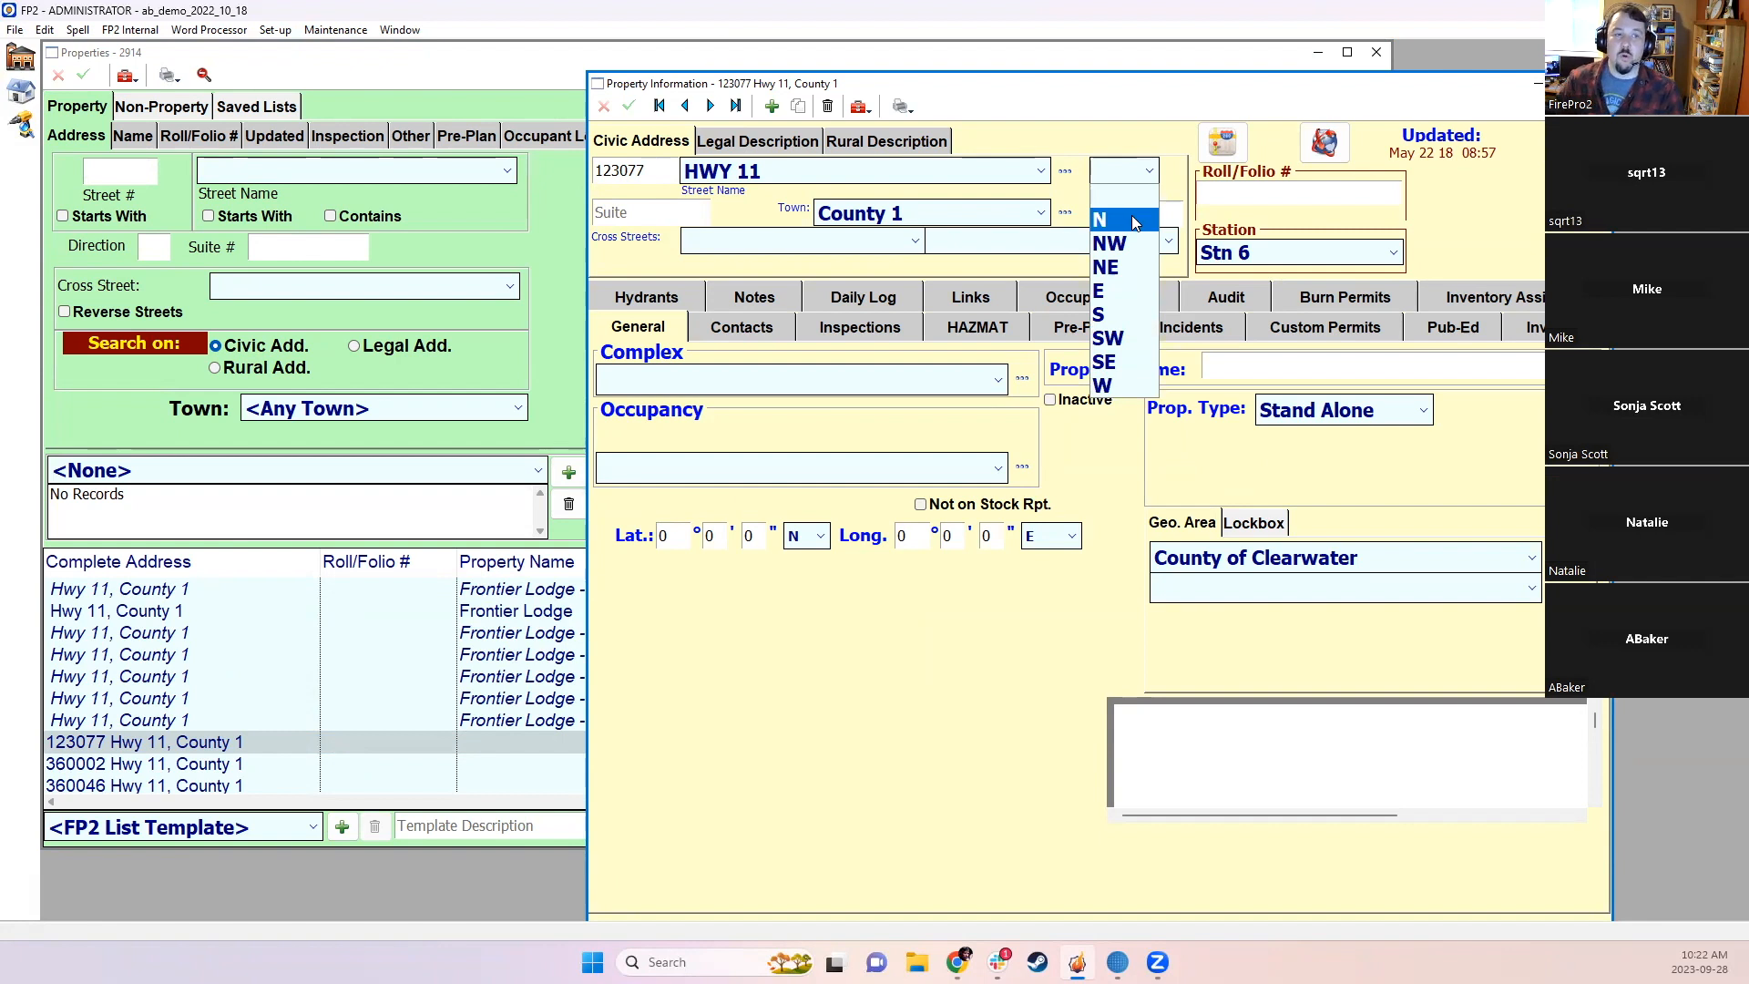
left_click(1099, 223)
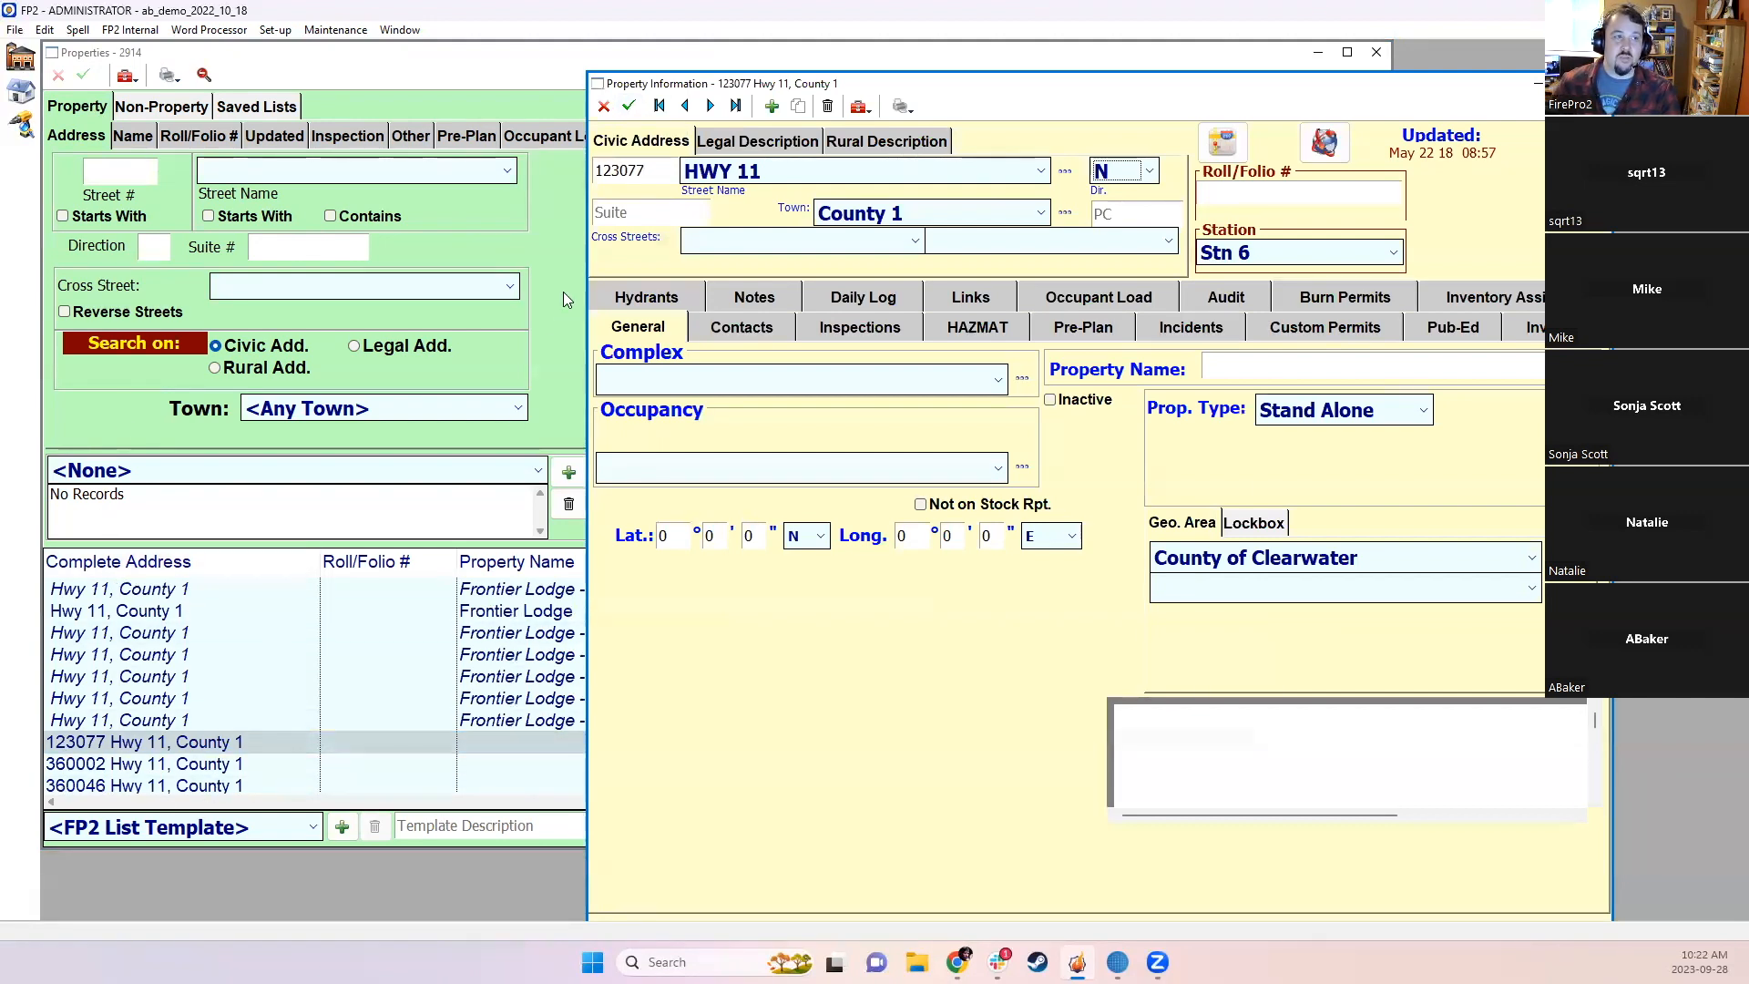
left_click(629, 106)
left_click(838, 693)
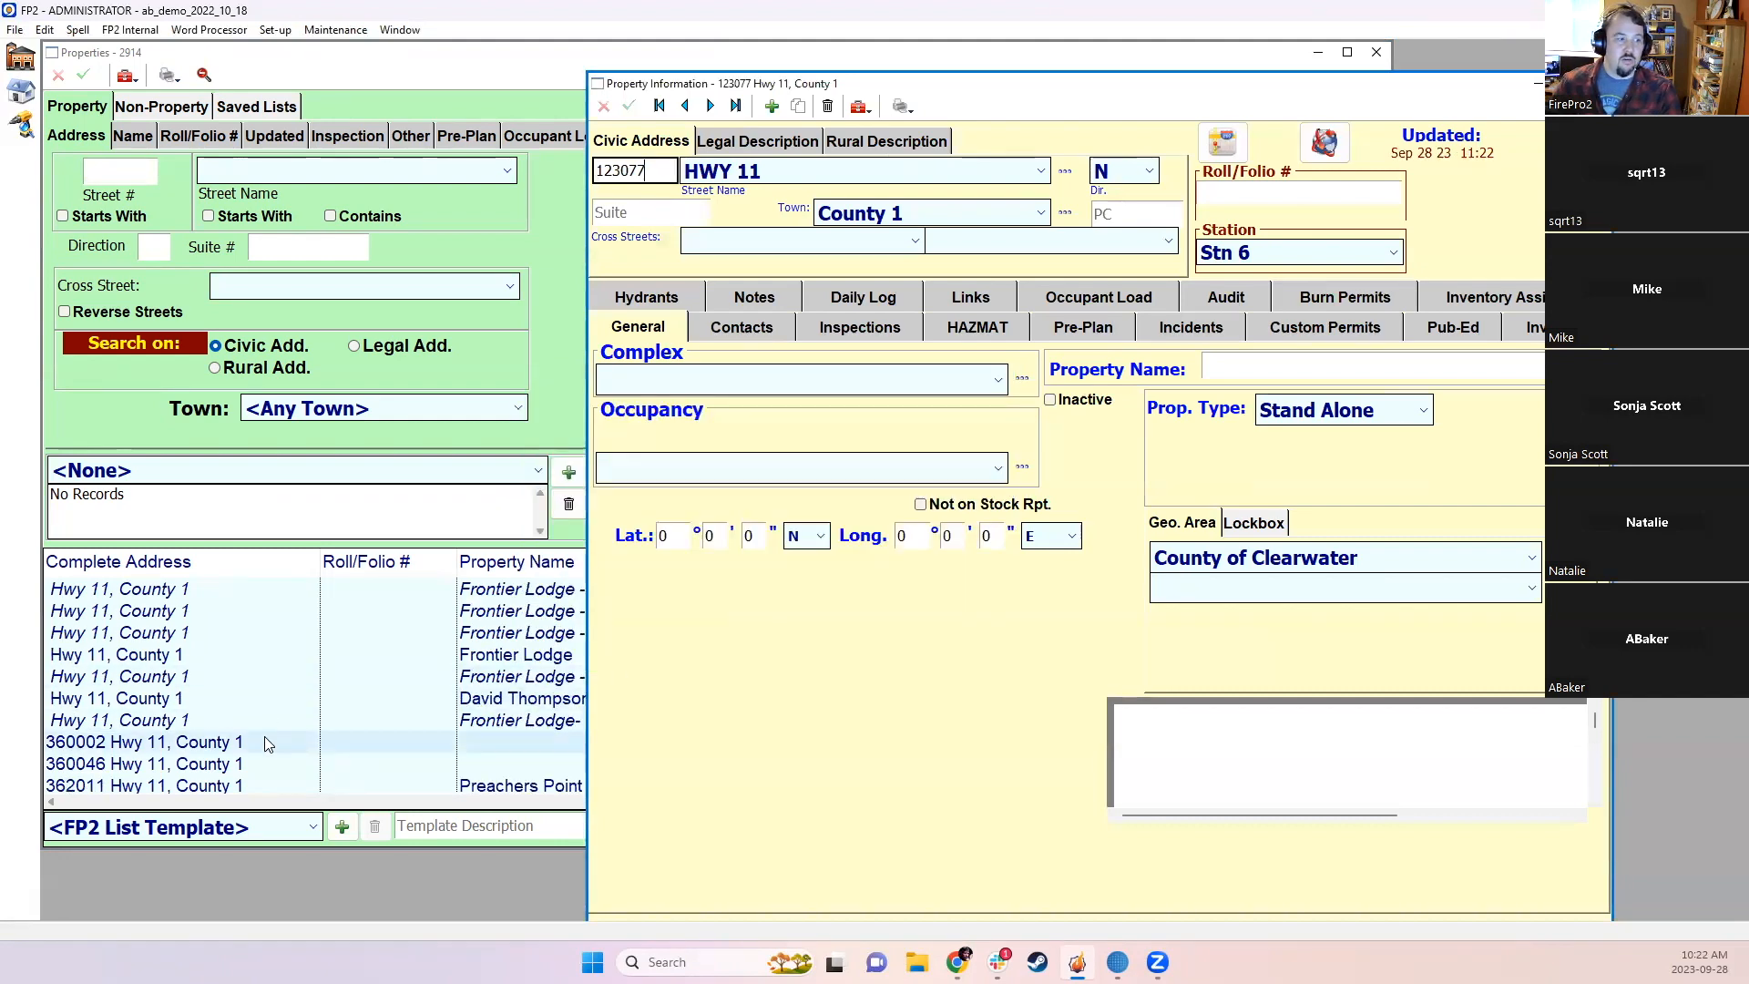
left_click(265, 742)
left_click(1408, 455)
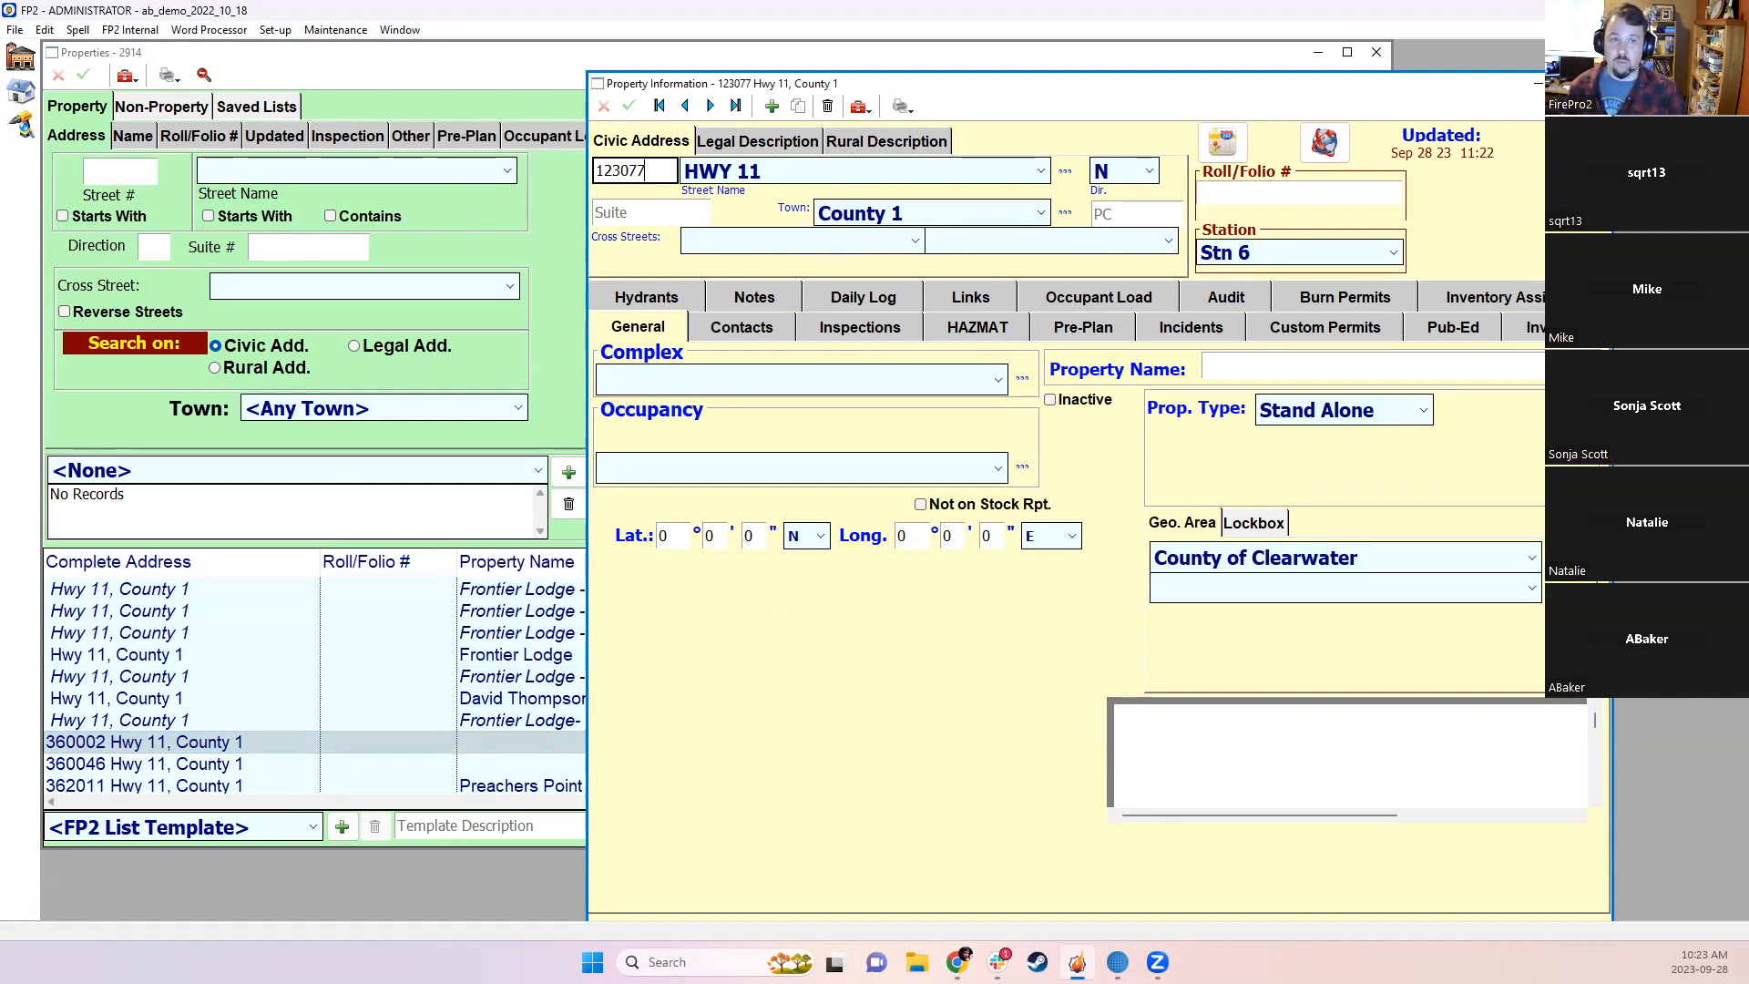
left_click(1596, 83)
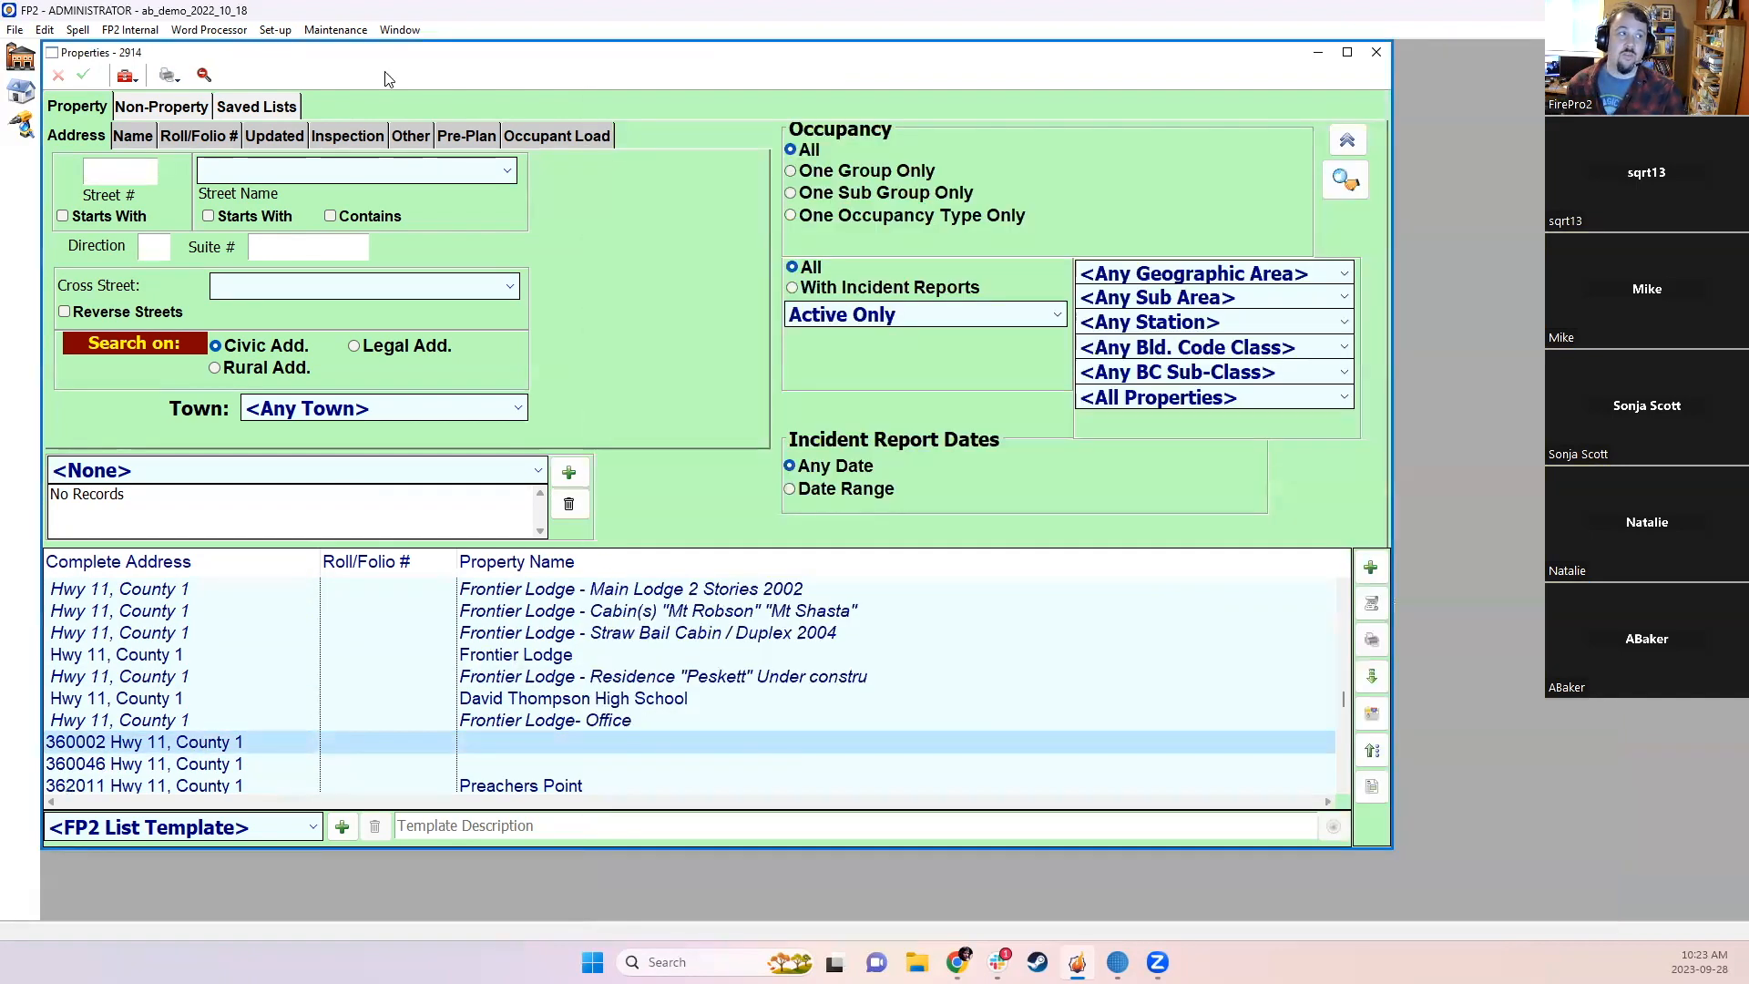
Step: Set the custom property format for addresses with a suite number to 123-1 Main St., save it and close the settings
left_click(276, 30)
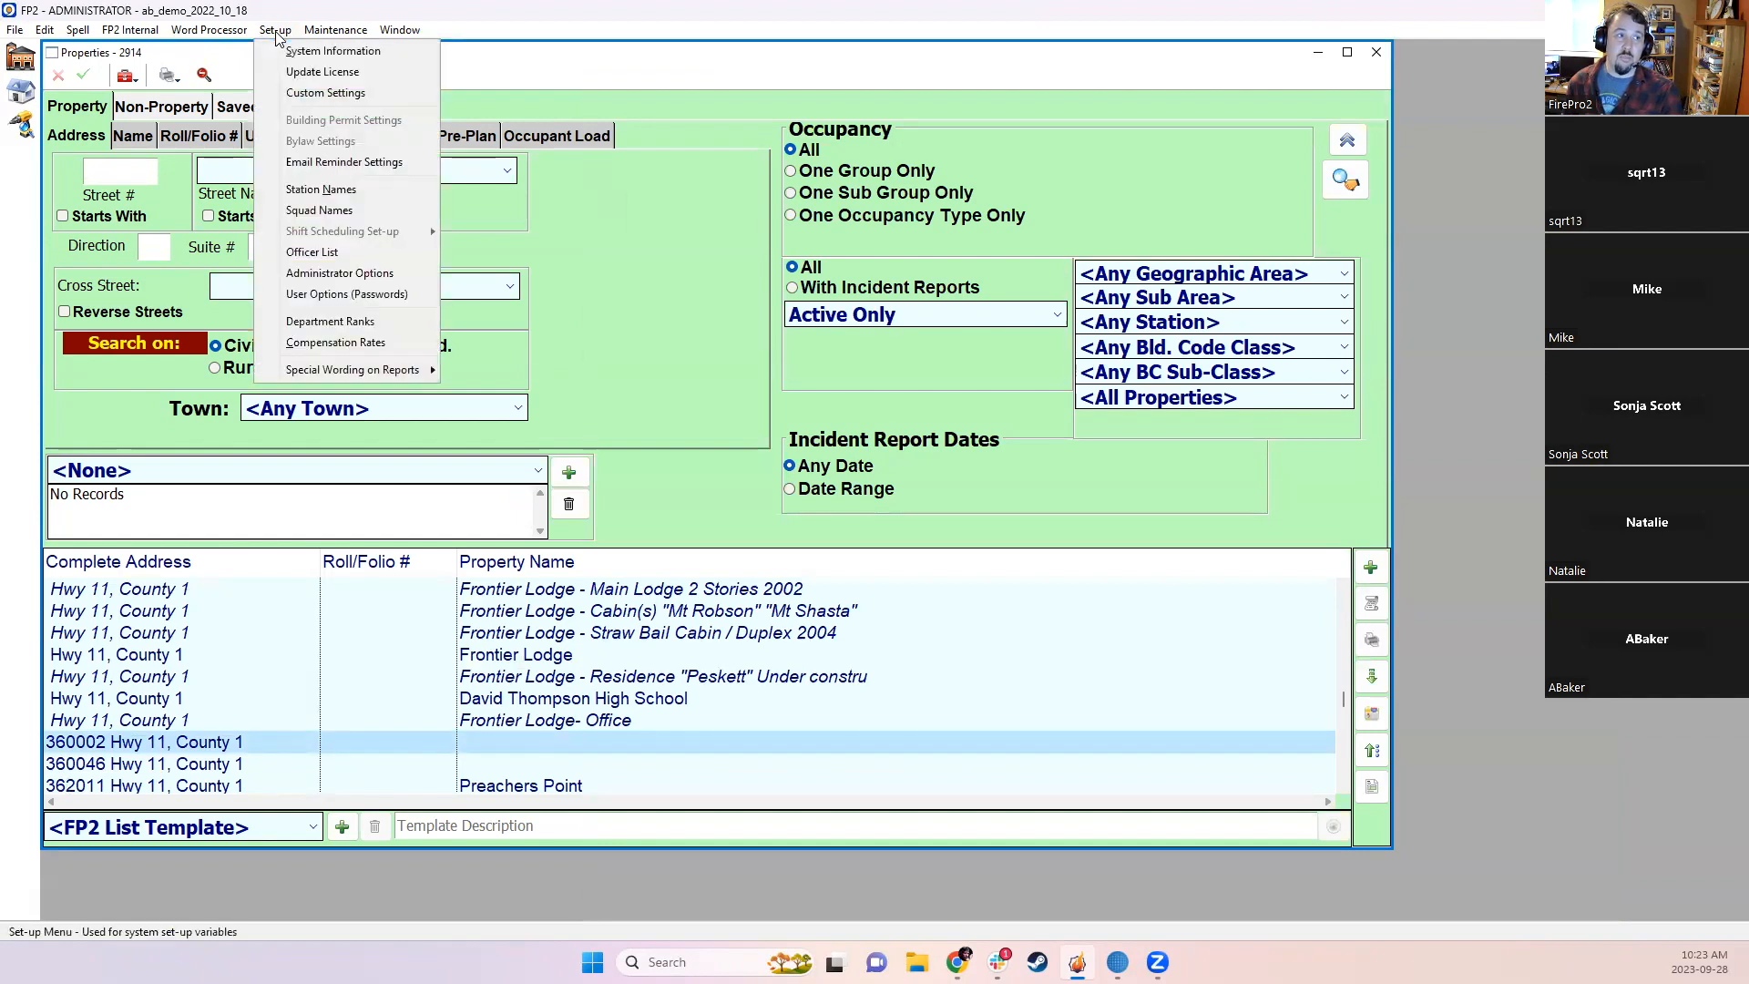
left_click(296, 95)
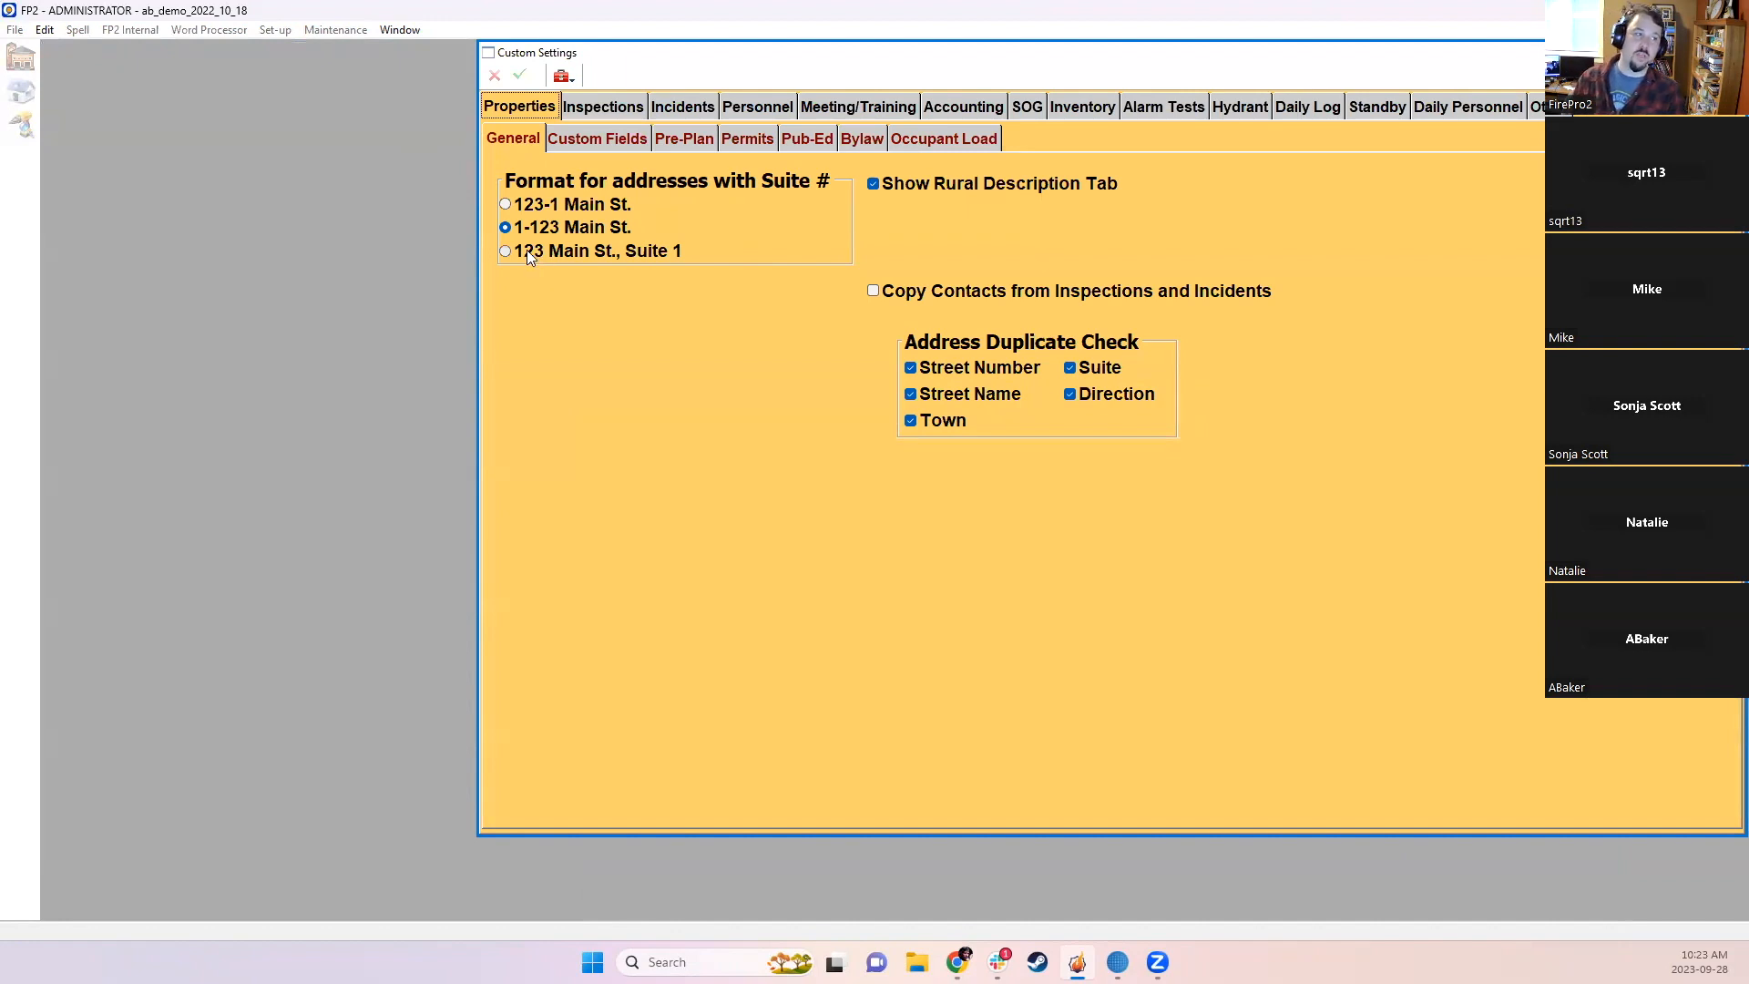
left_click(602, 258)
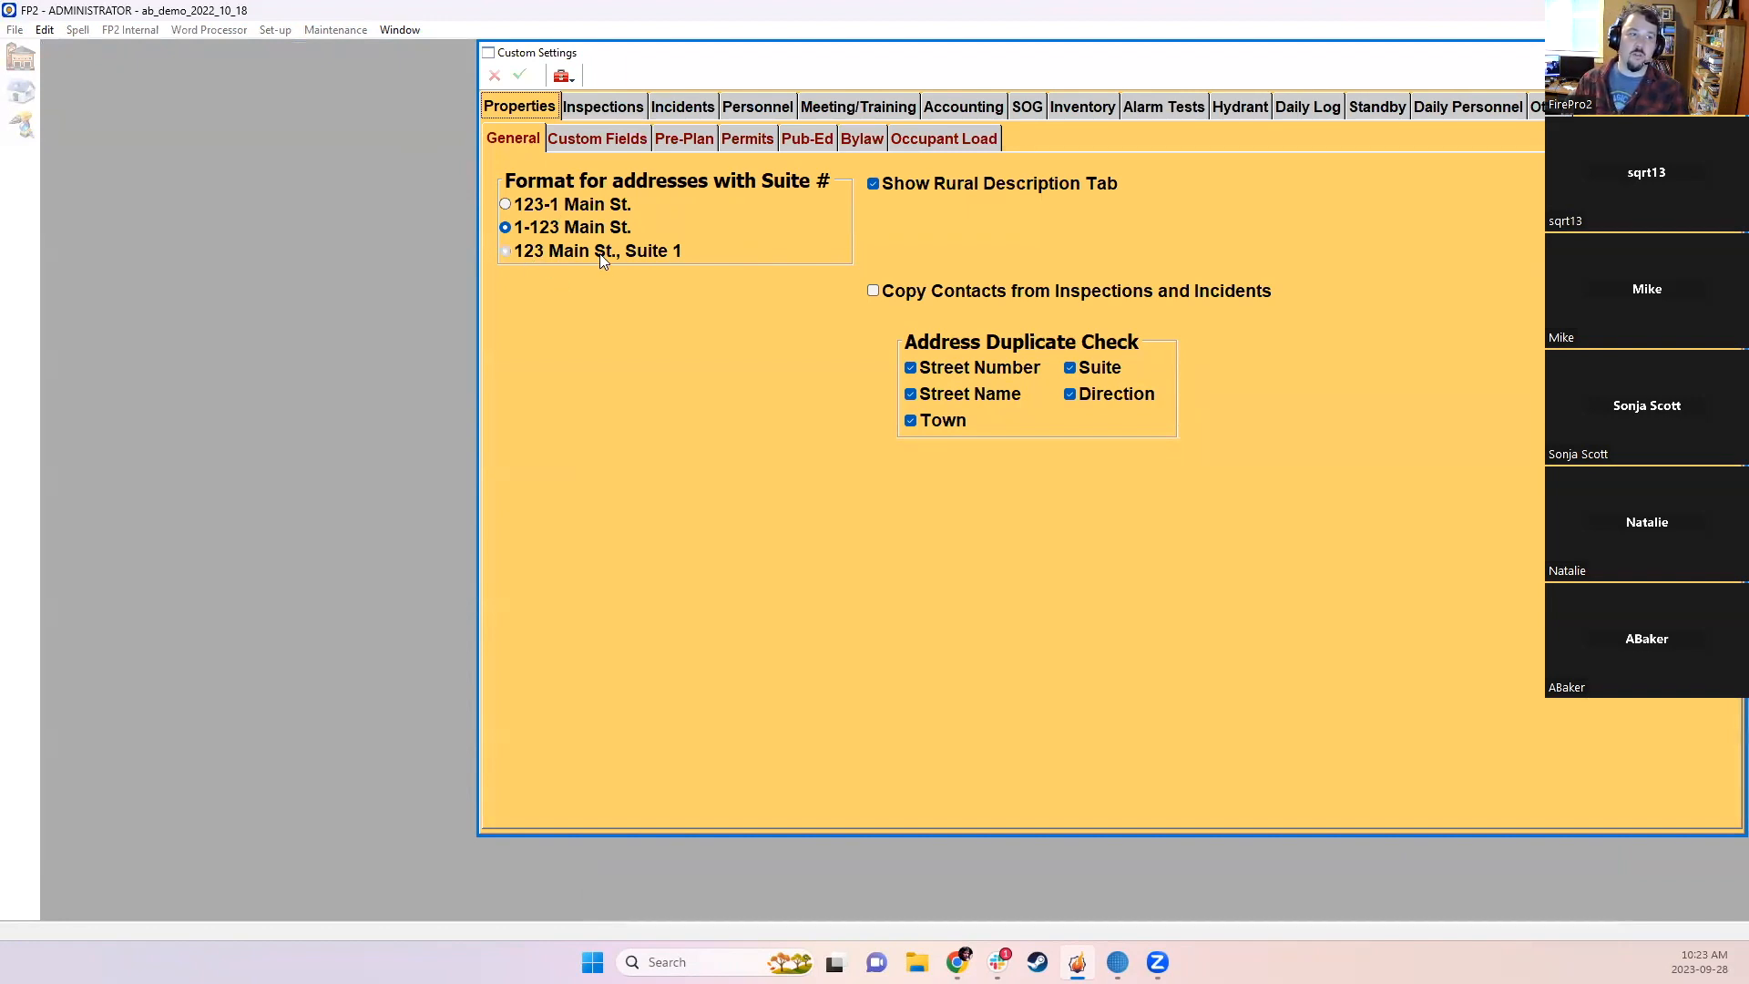
left_click(535, 208)
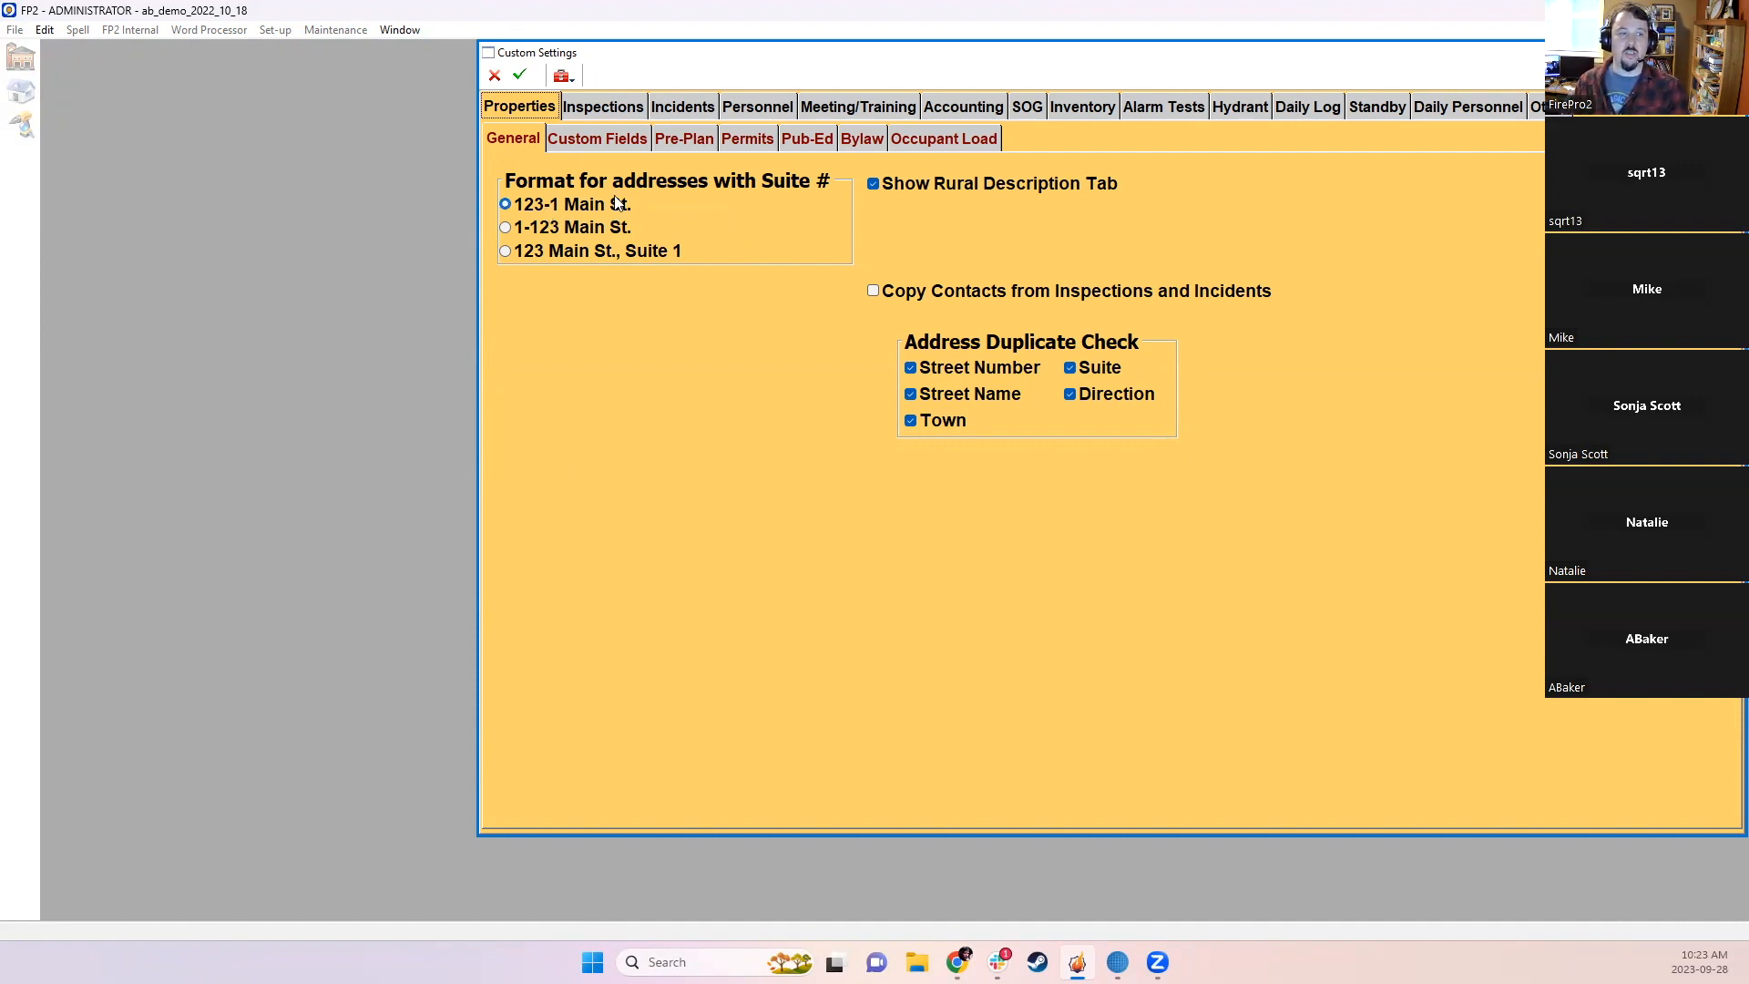
left_click(521, 75)
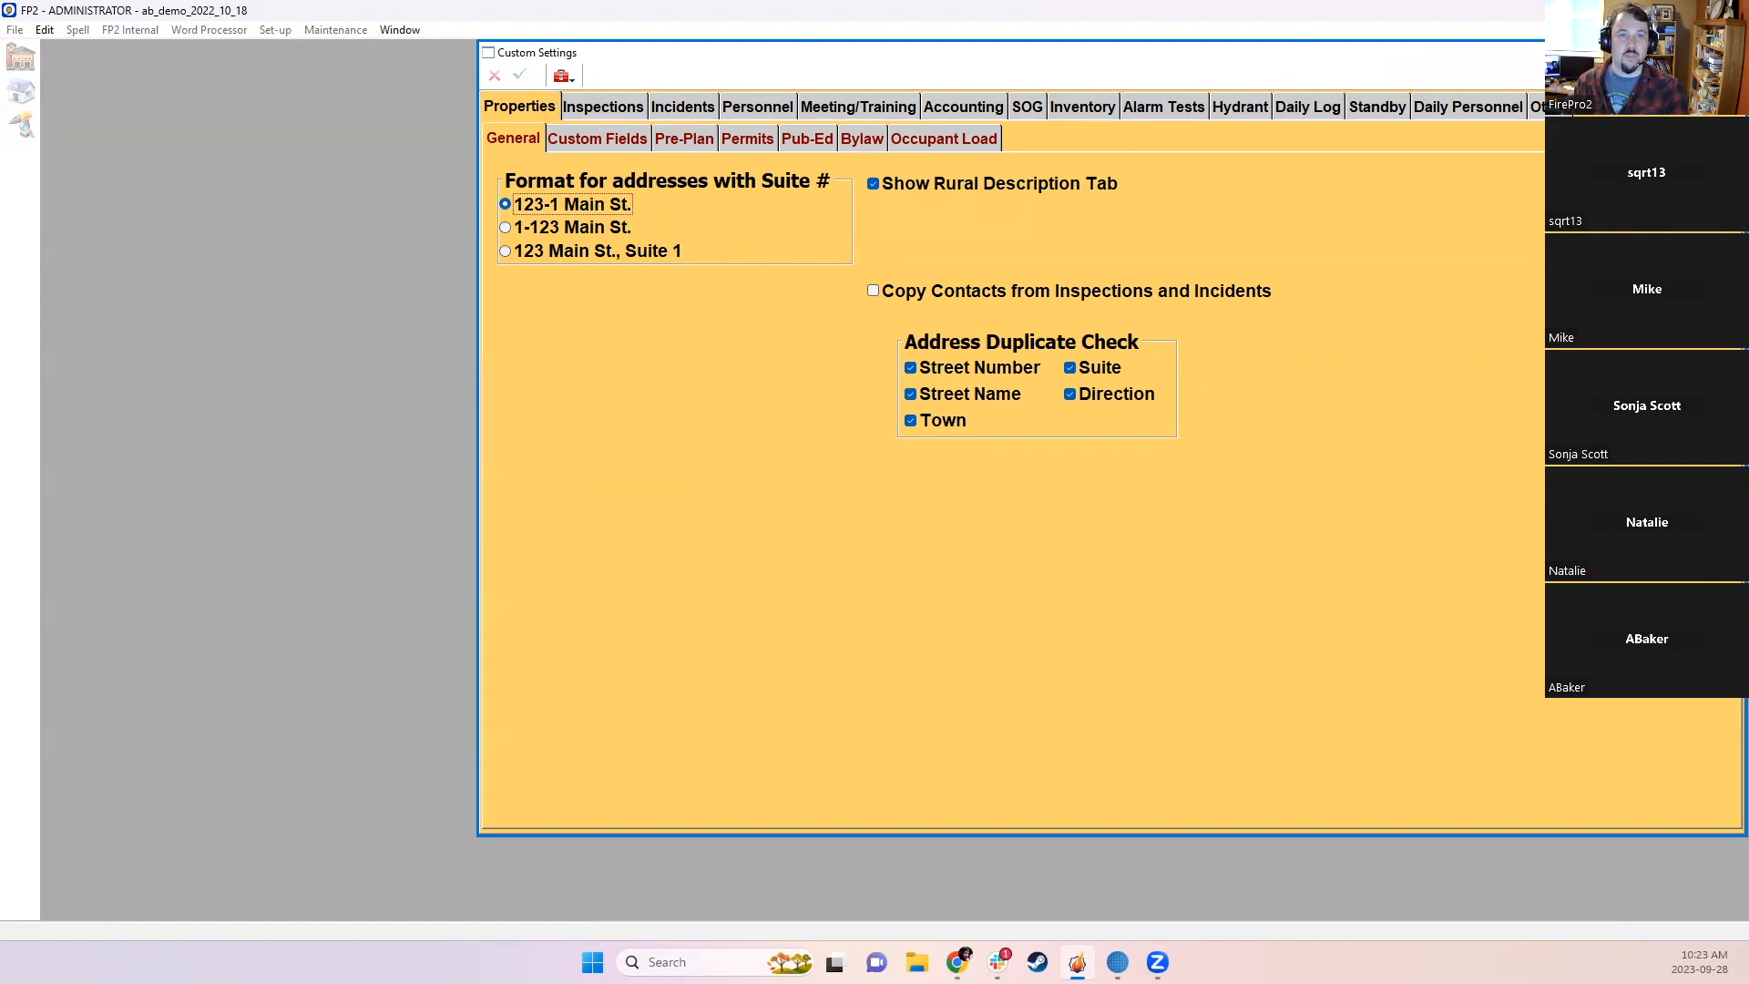
left_click(1729, 53)
Step: Reopen the property list, change the second 40 Street property in Big House to street 11 OTHER with suite A, and save it despite attached records
left_click(21, 91)
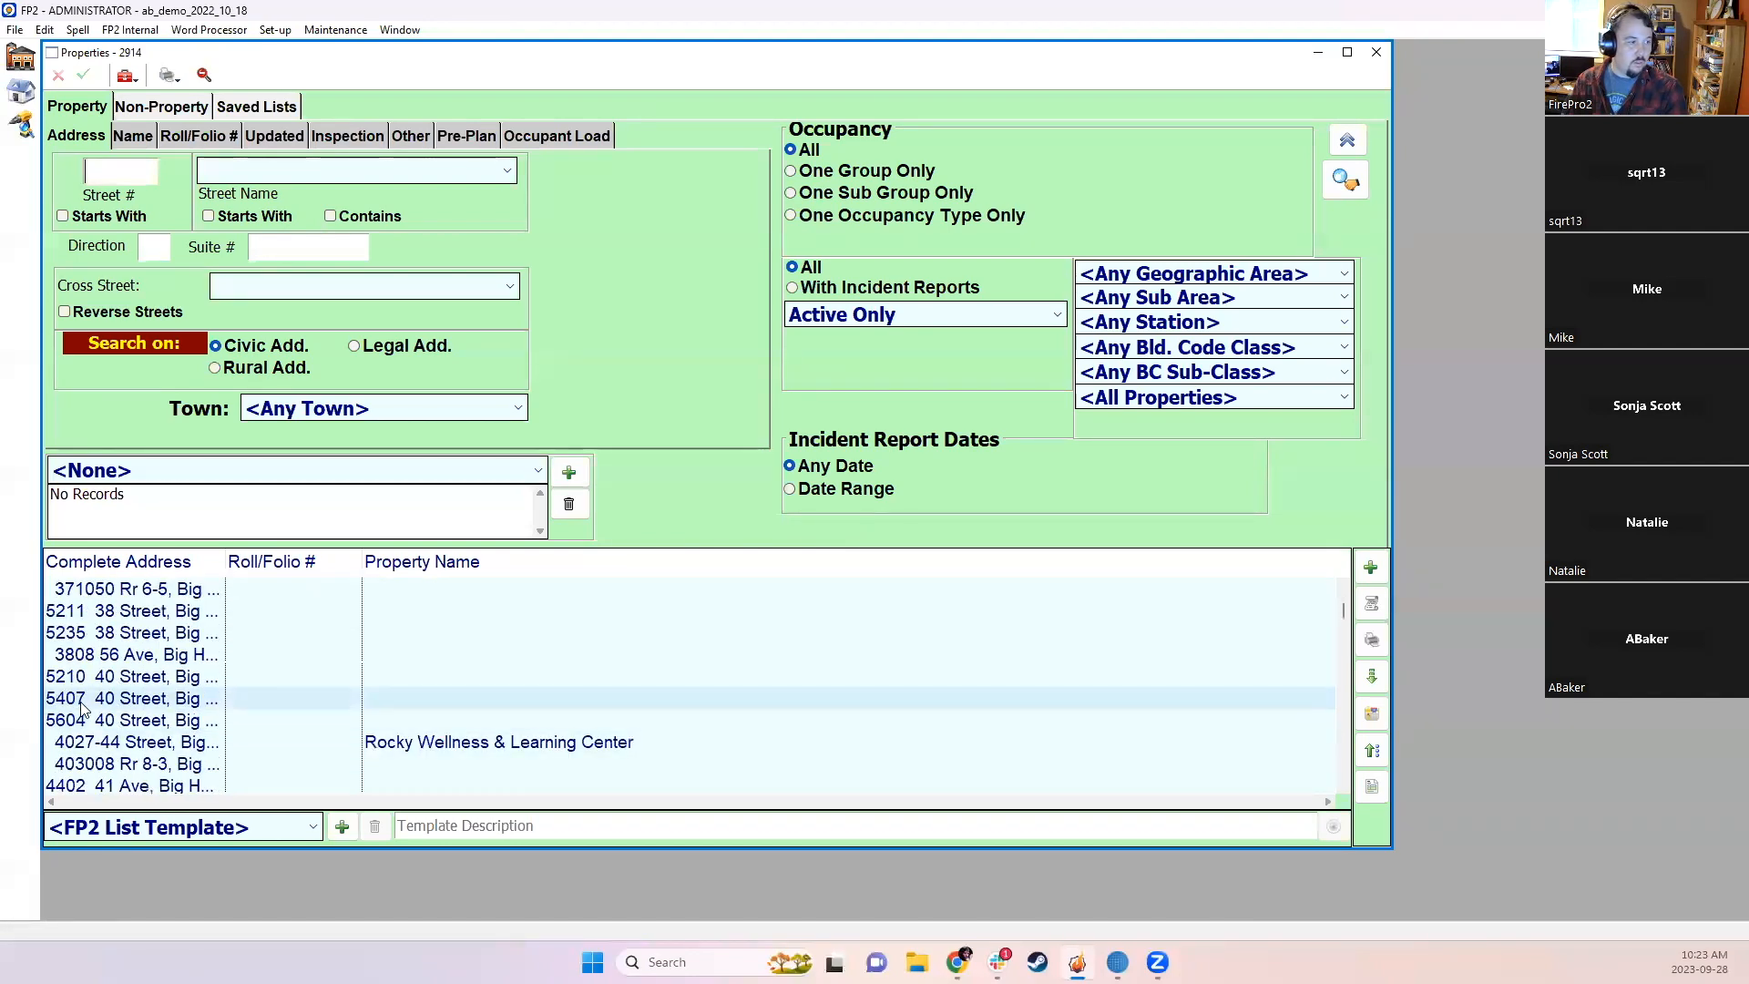
double_click(117, 700)
left_click(862, 143)
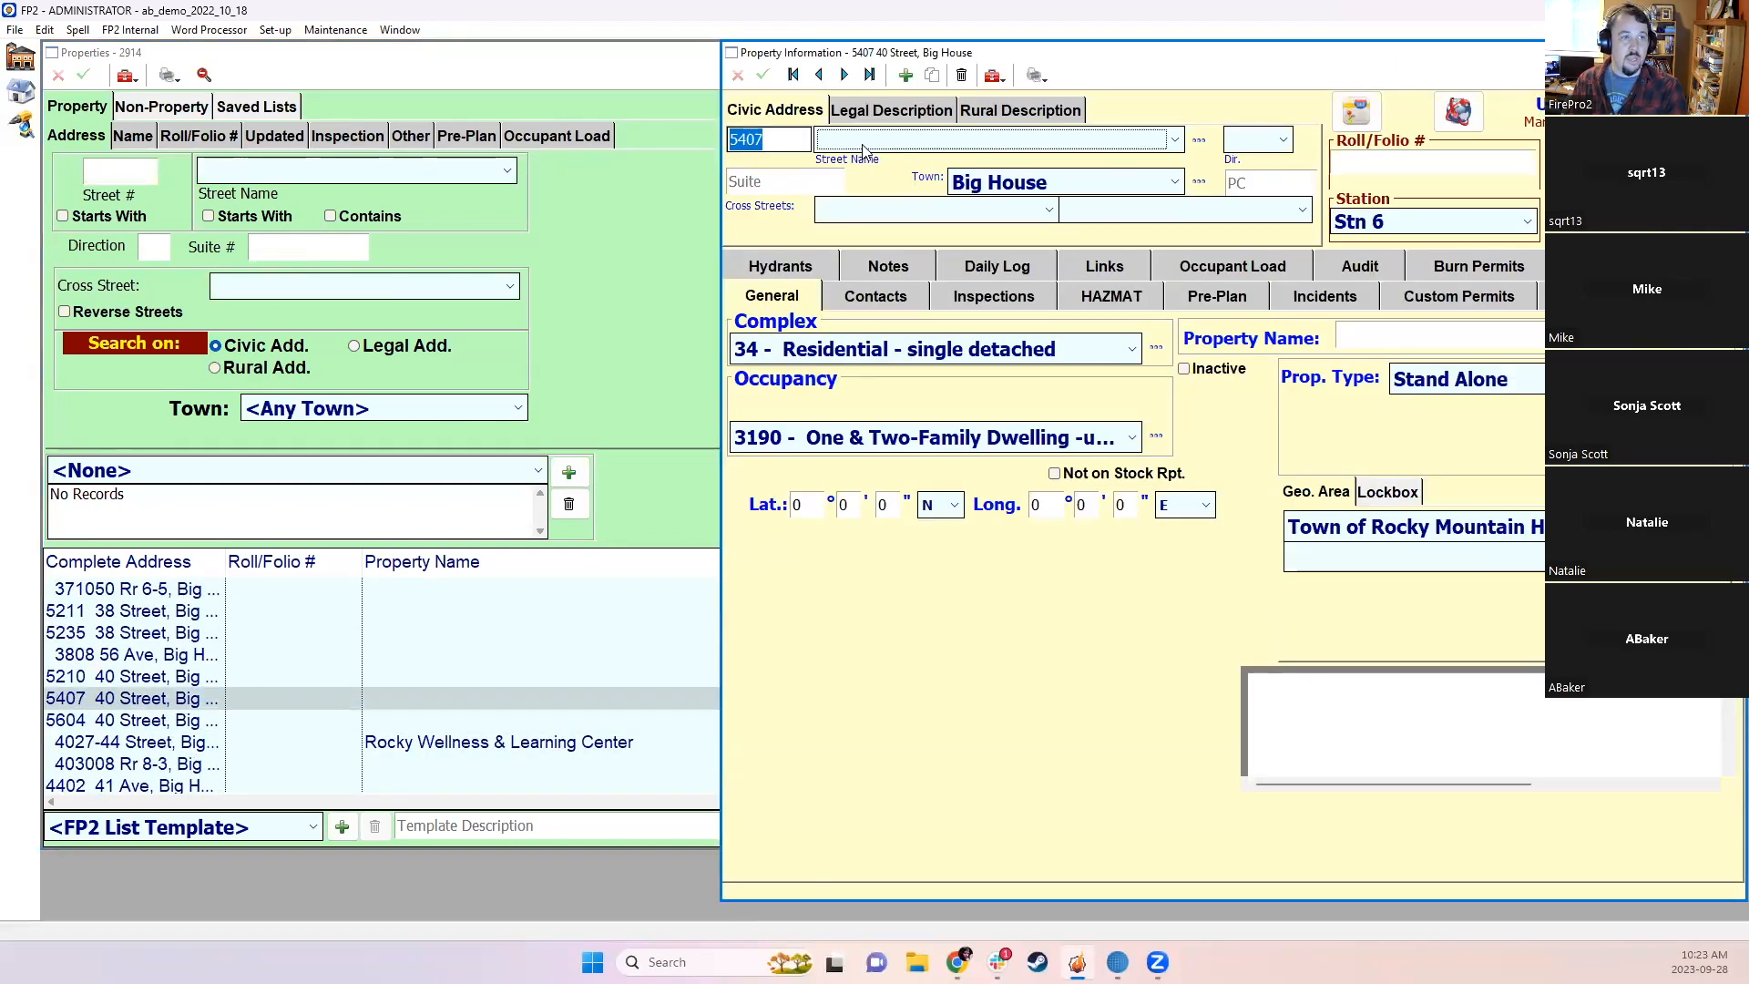
left_click(866, 164)
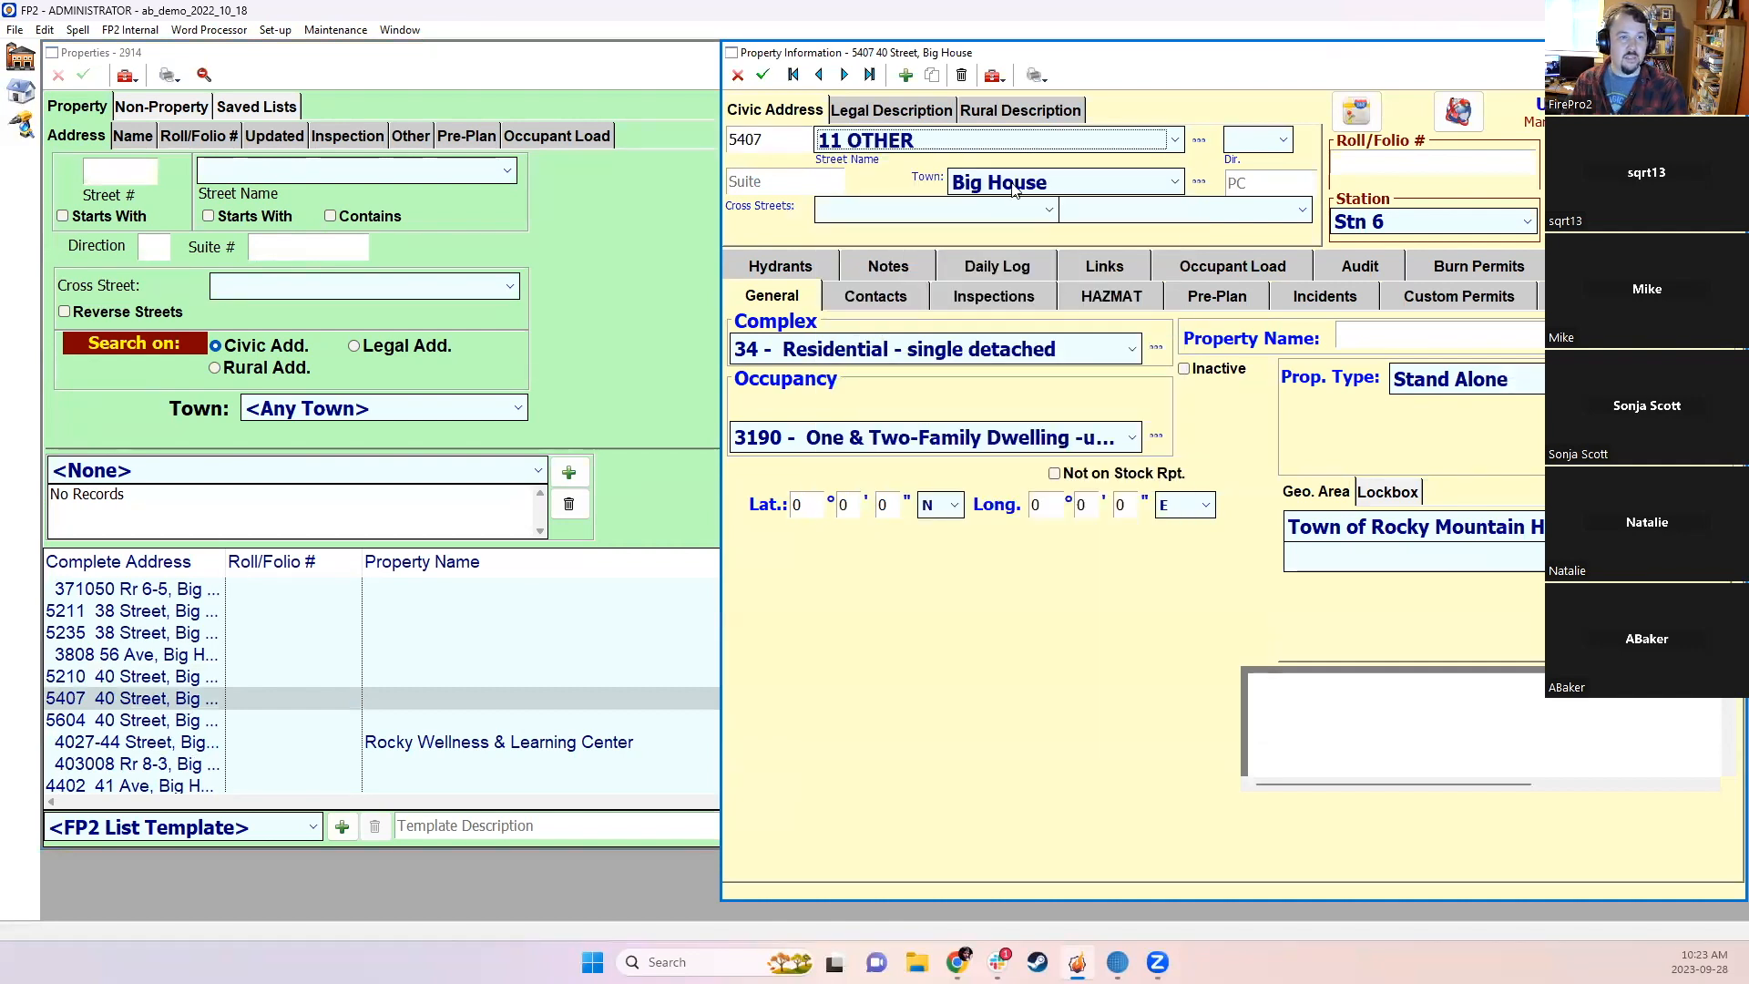
left_click(802, 179)
type("A")
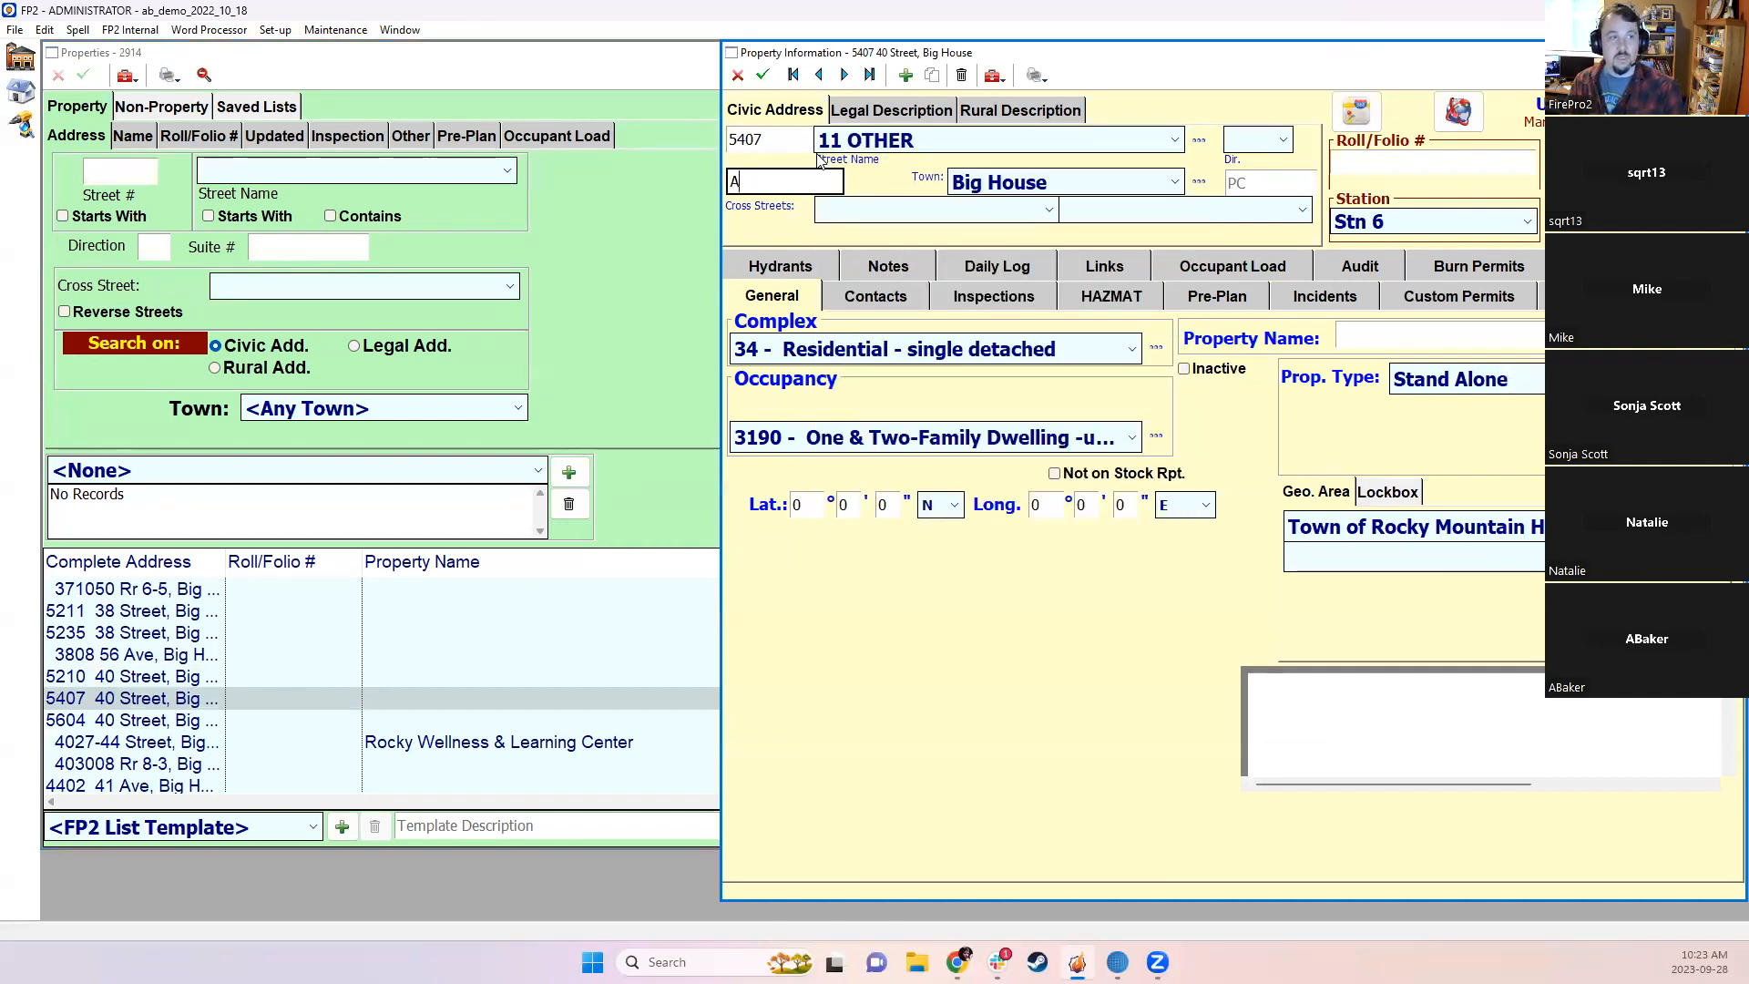
left_click(767, 73)
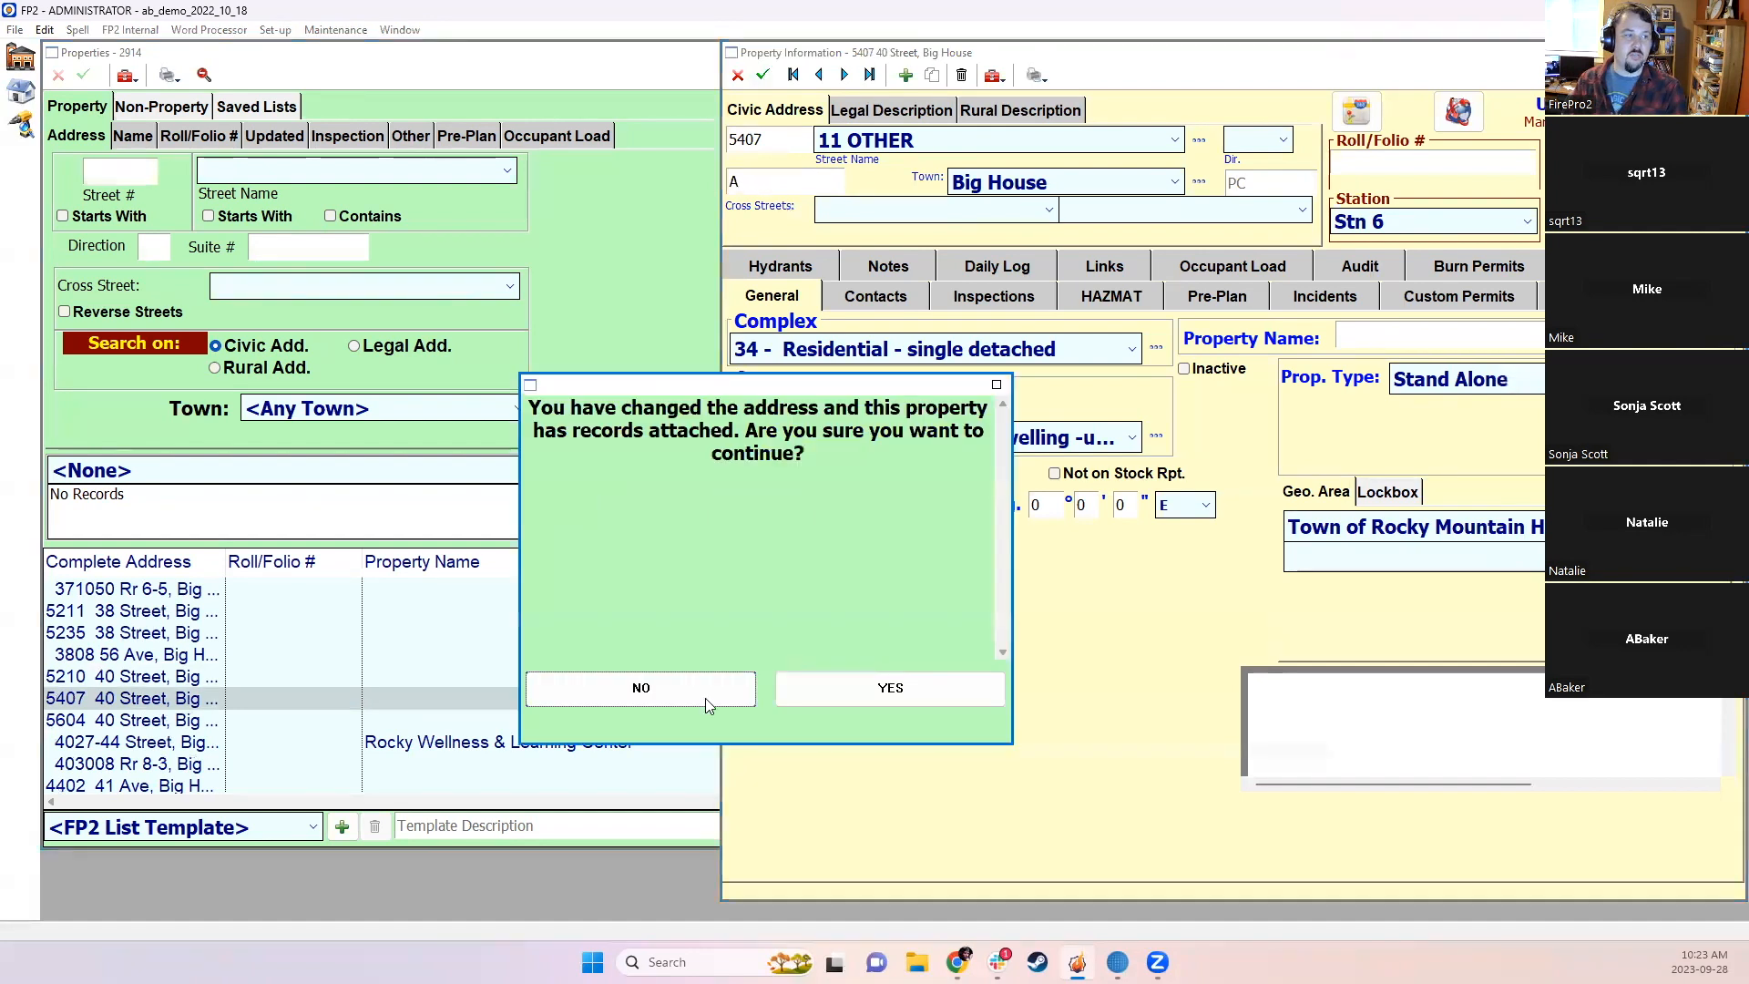
left_click(822, 685)
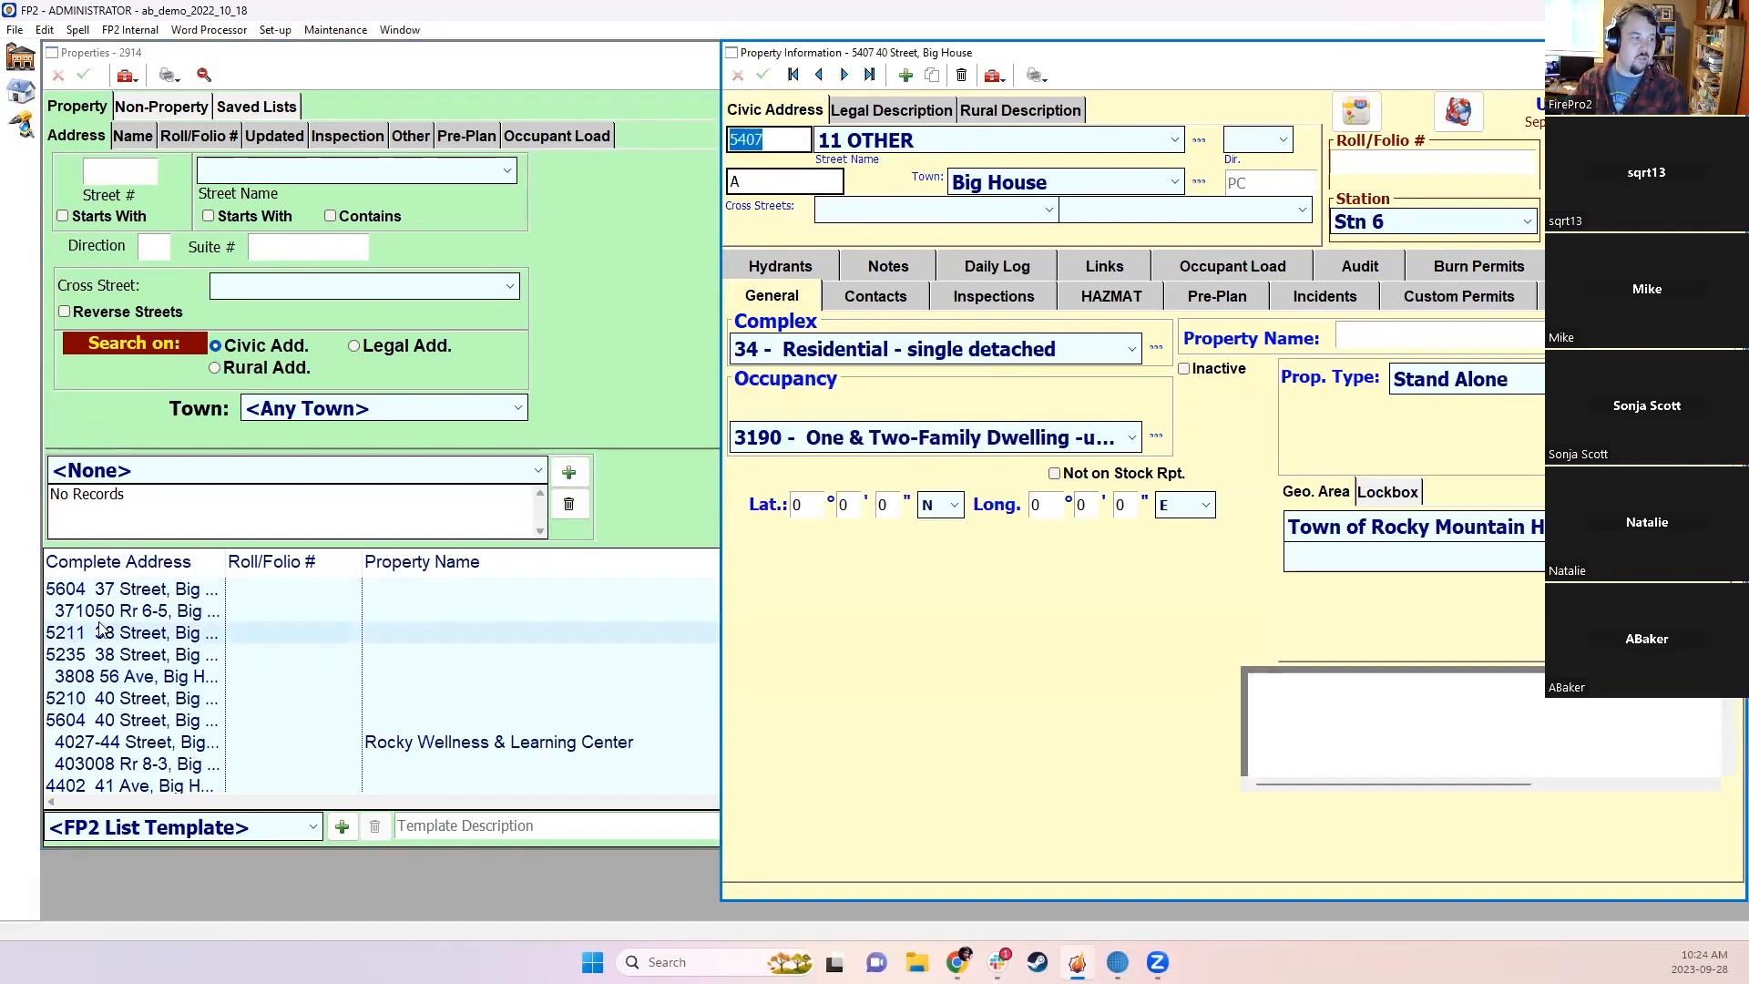
Step: Find the 11 Other property in the list and compare its complete address with the record's civic address
left_click(114, 592)
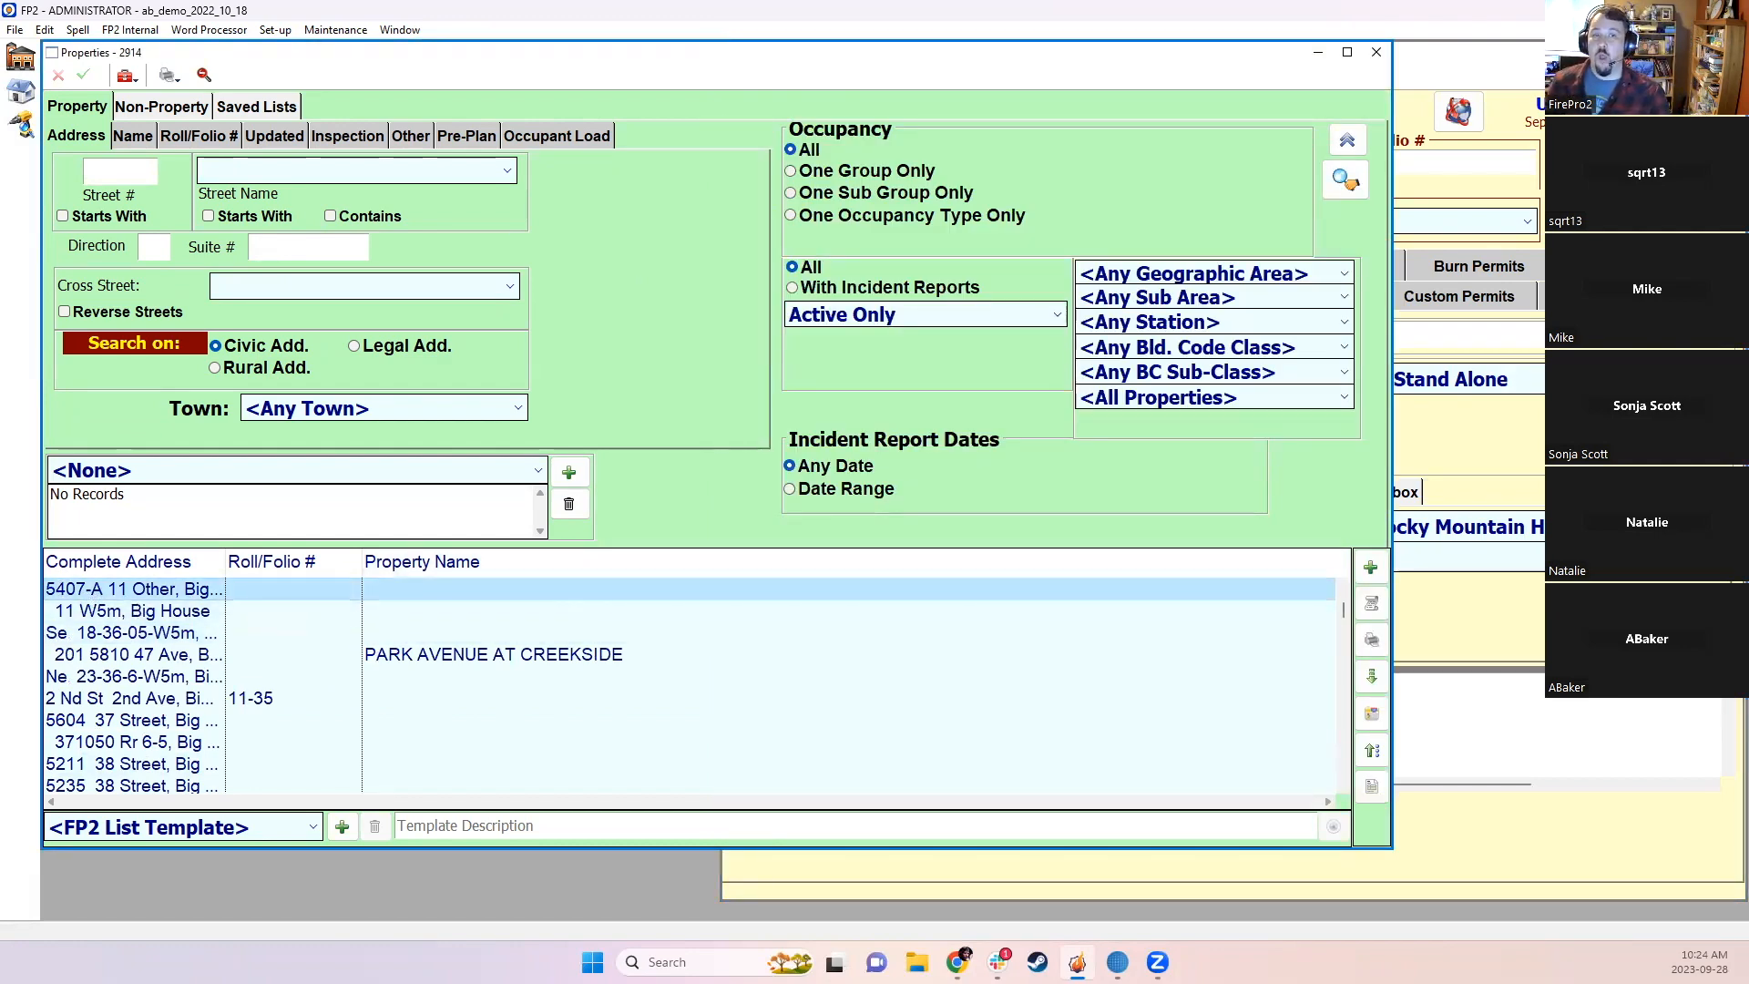
left_click(1603, 419)
left_click(1052, 122)
left_click(780, 107)
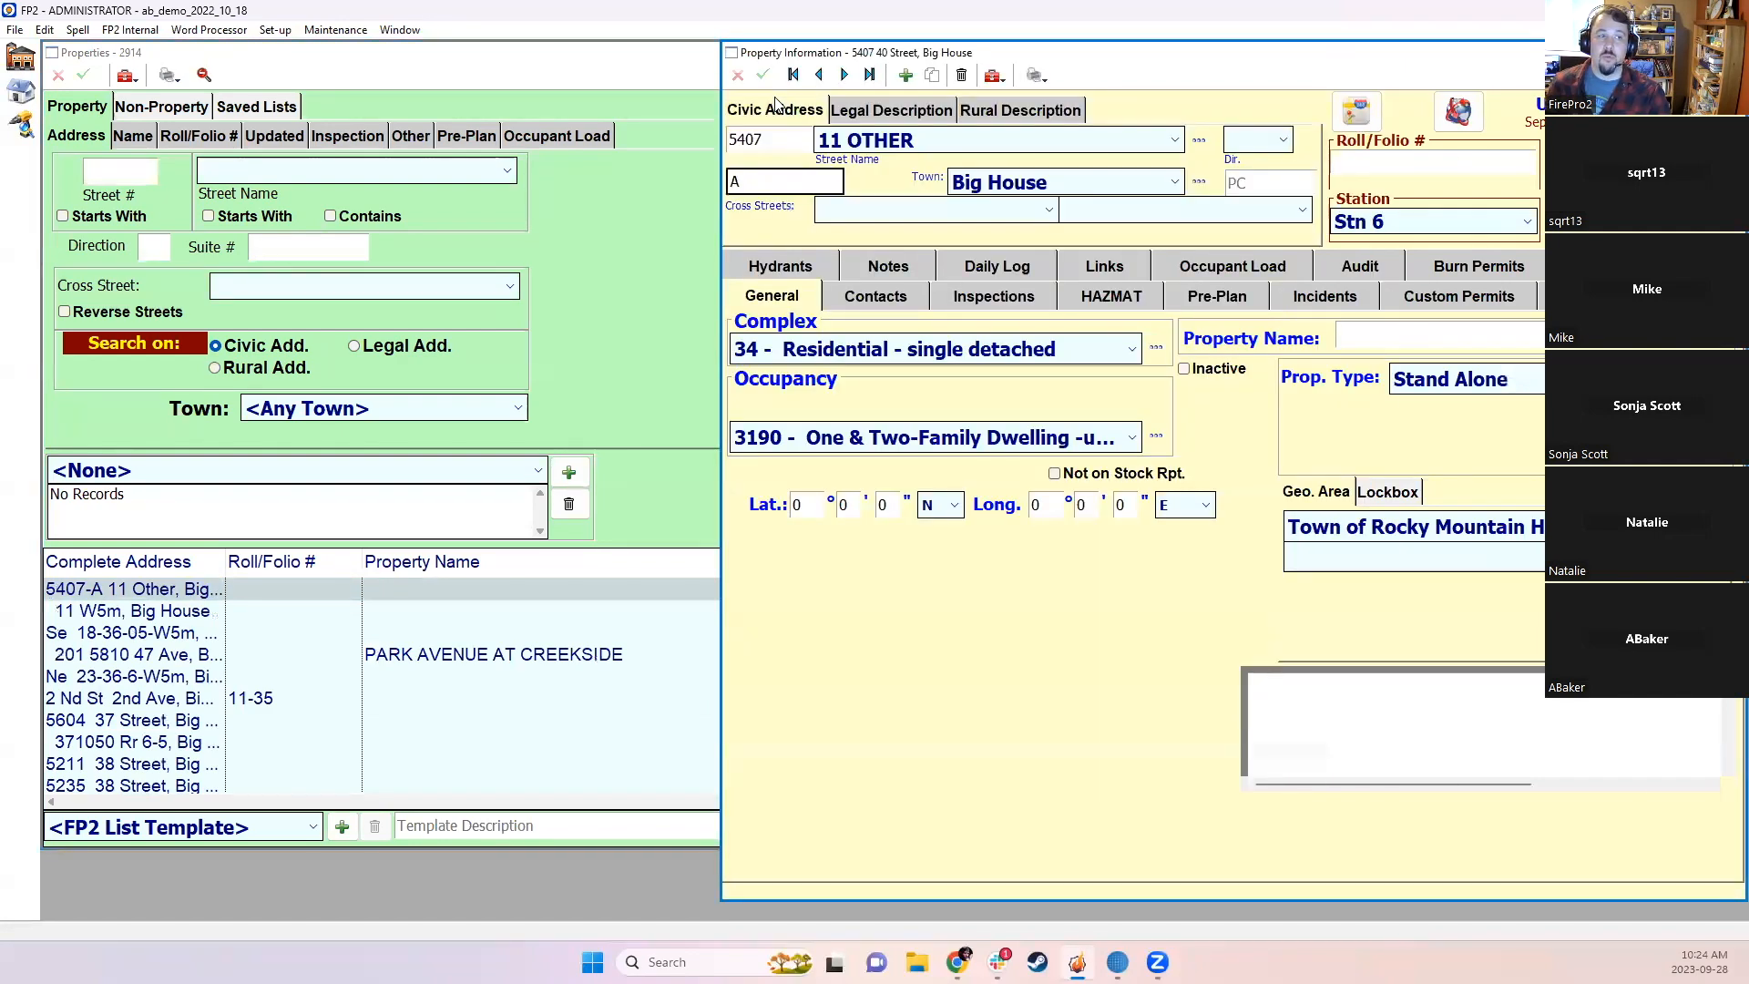
Step: Compare the record's rural description with the Se 18-36-05-W5m entry in the list, and return to the civic address
left_click(1032, 108)
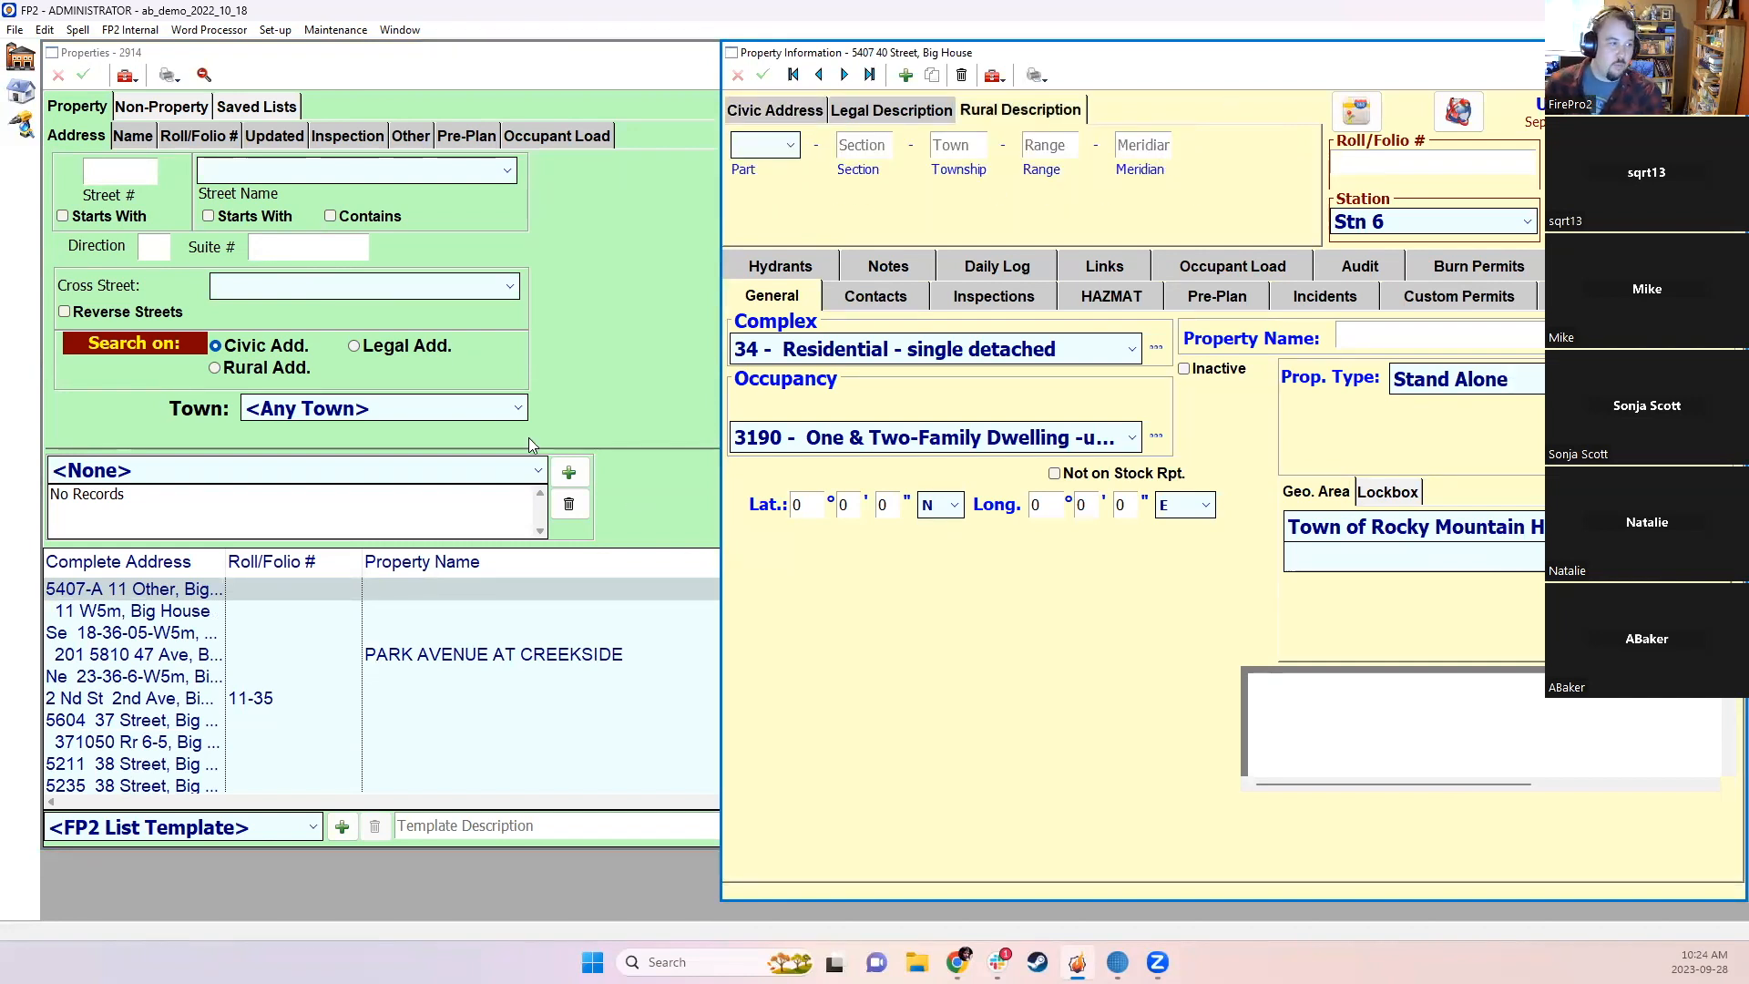
left_click(154, 632)
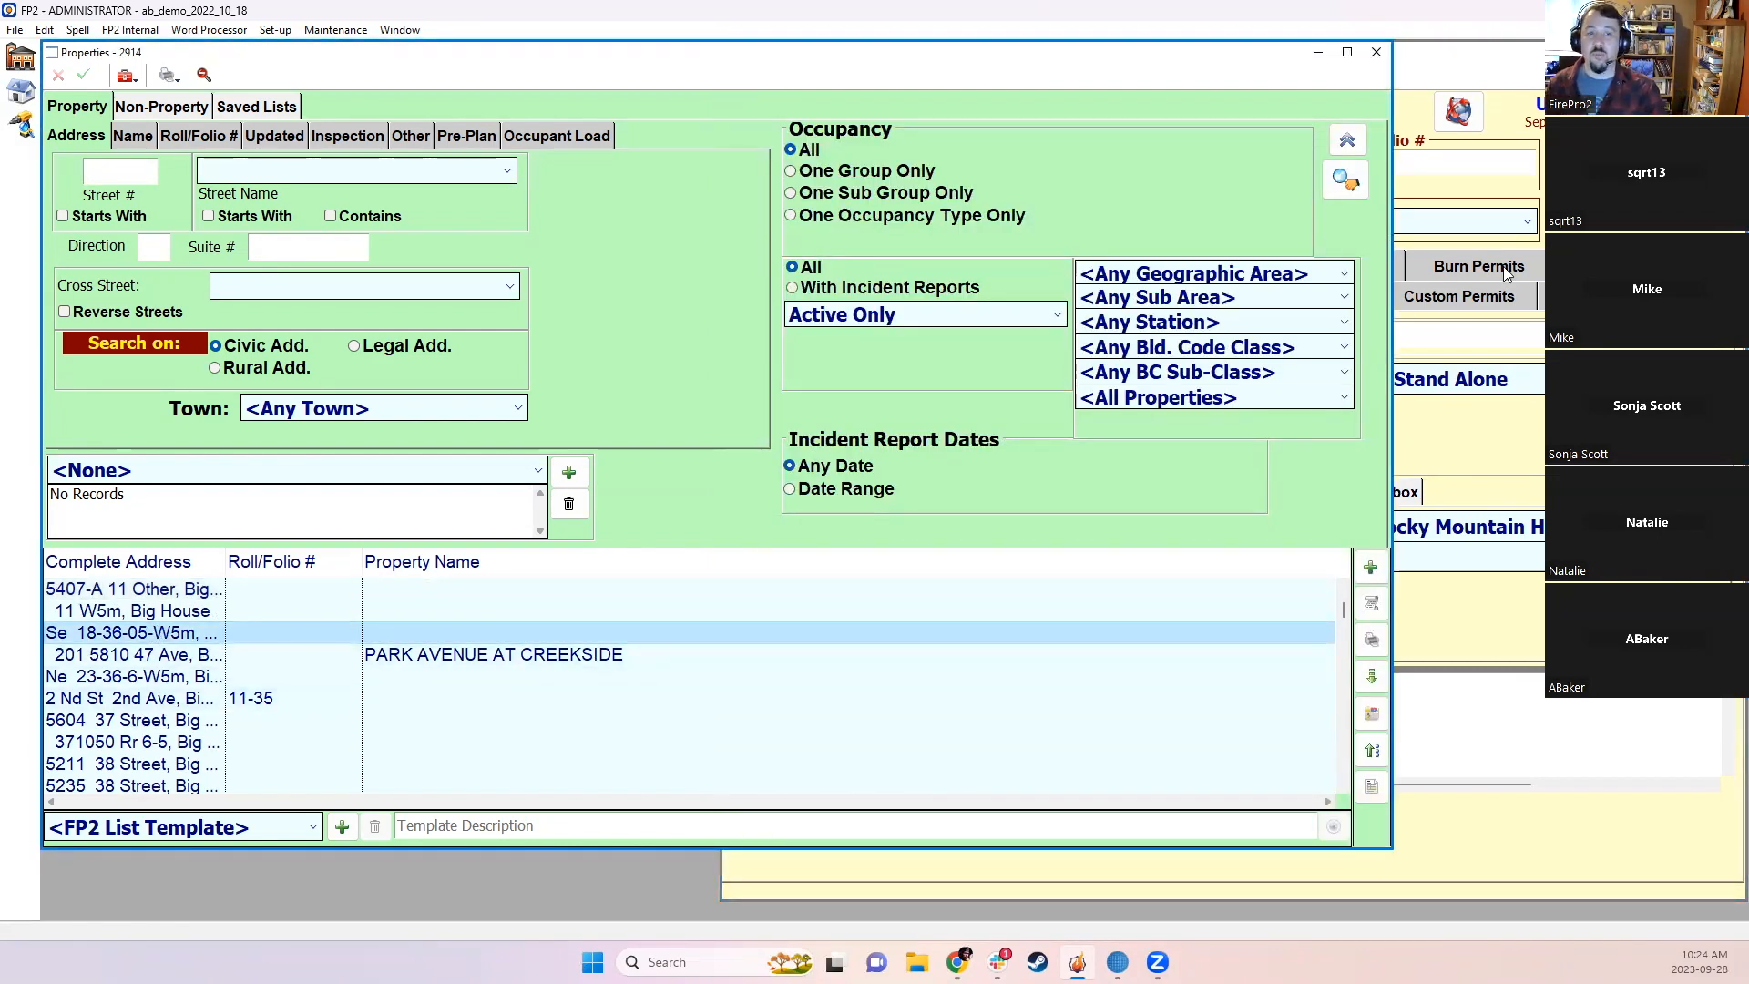
left_click(1516, 55)
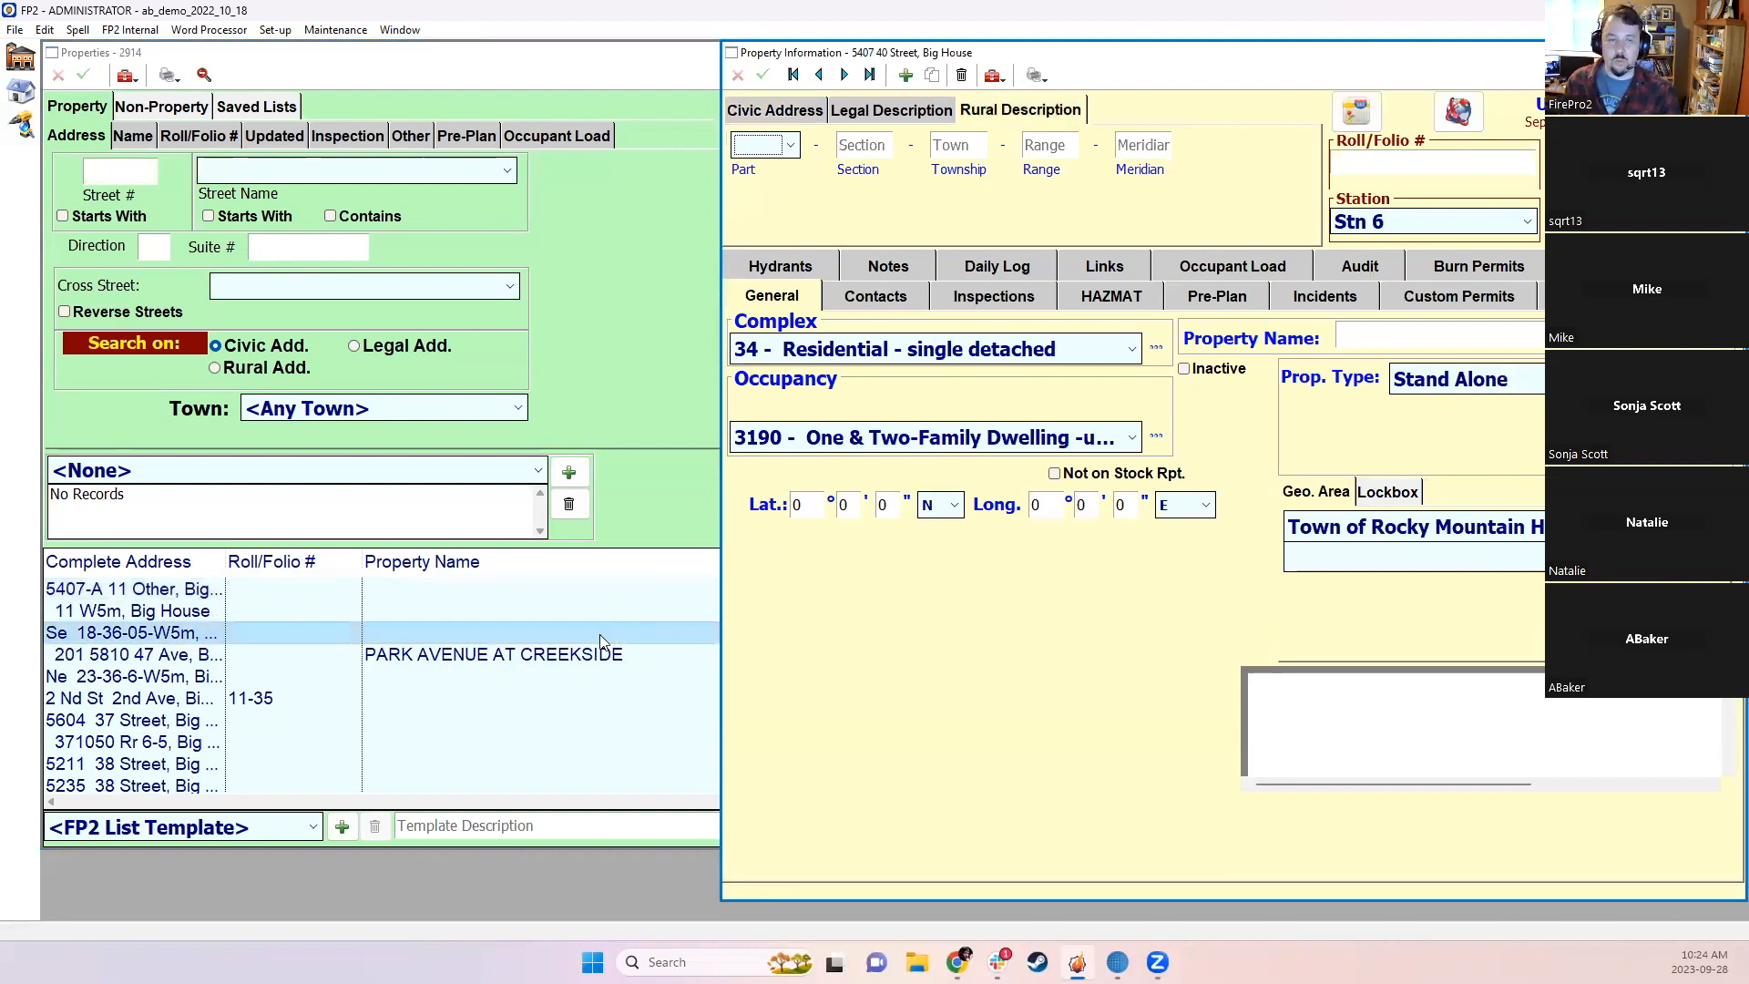
left_click(758, 115)
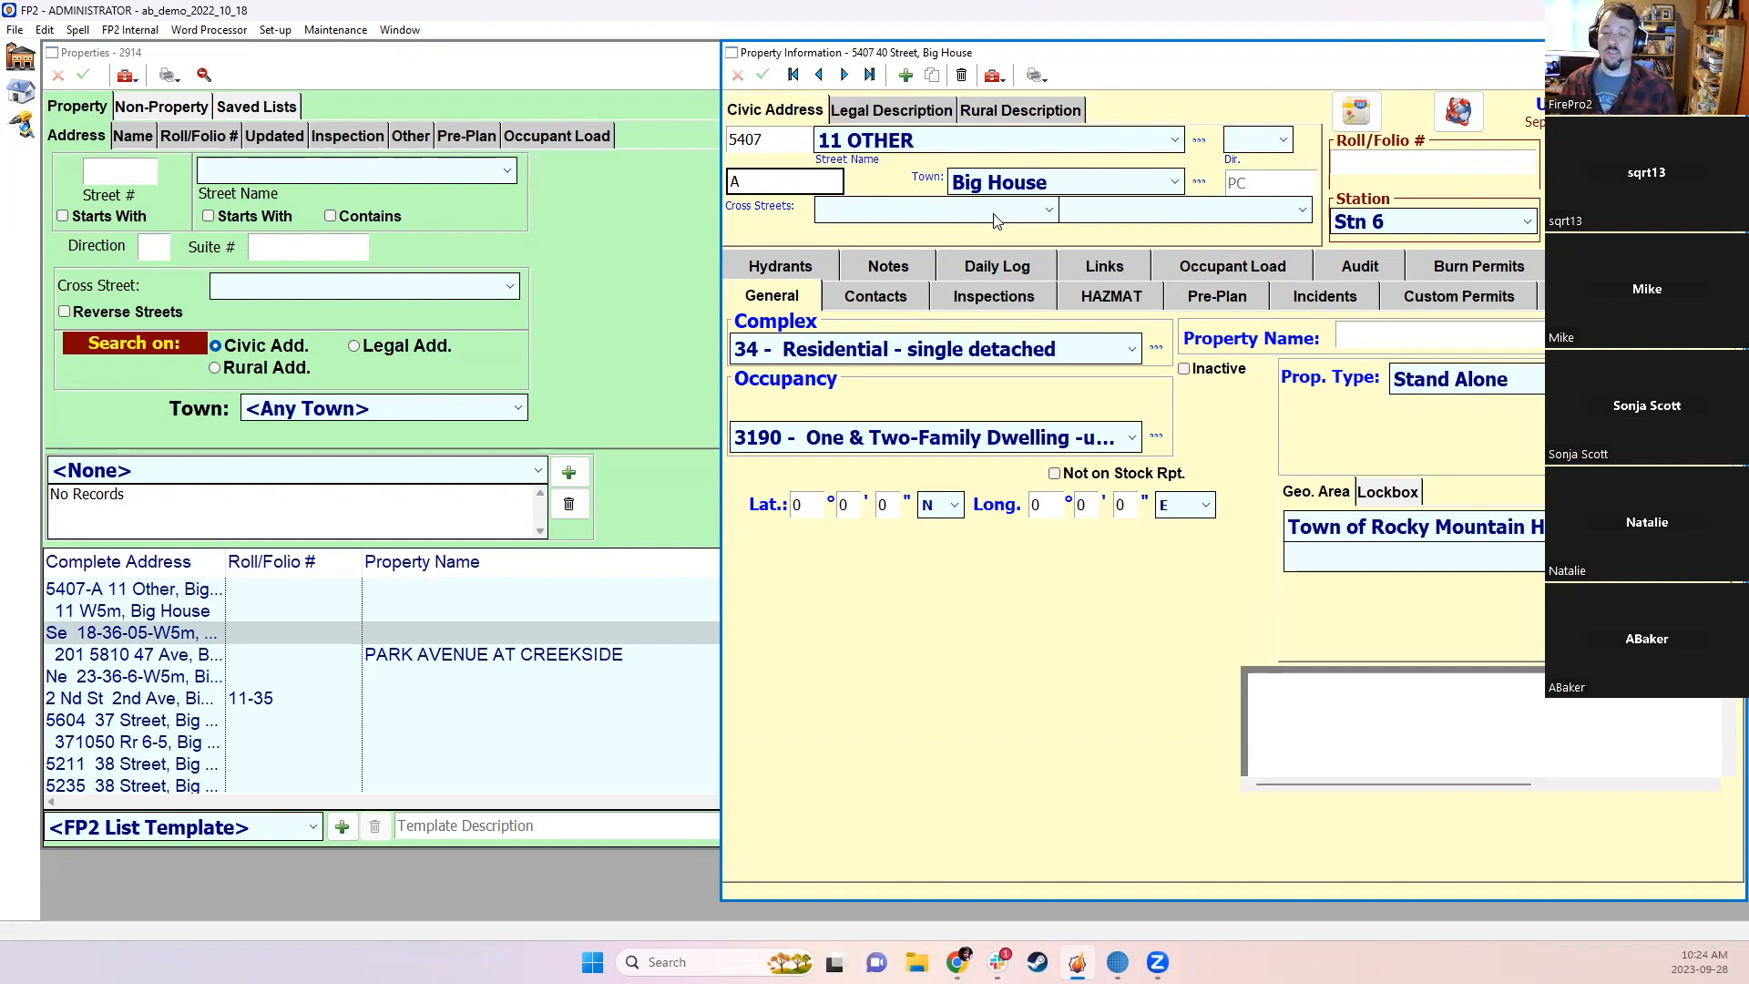
Step: Choose 58A STREET CLOSE as the property's street name and review the available street names again
left_click(1014, 143)
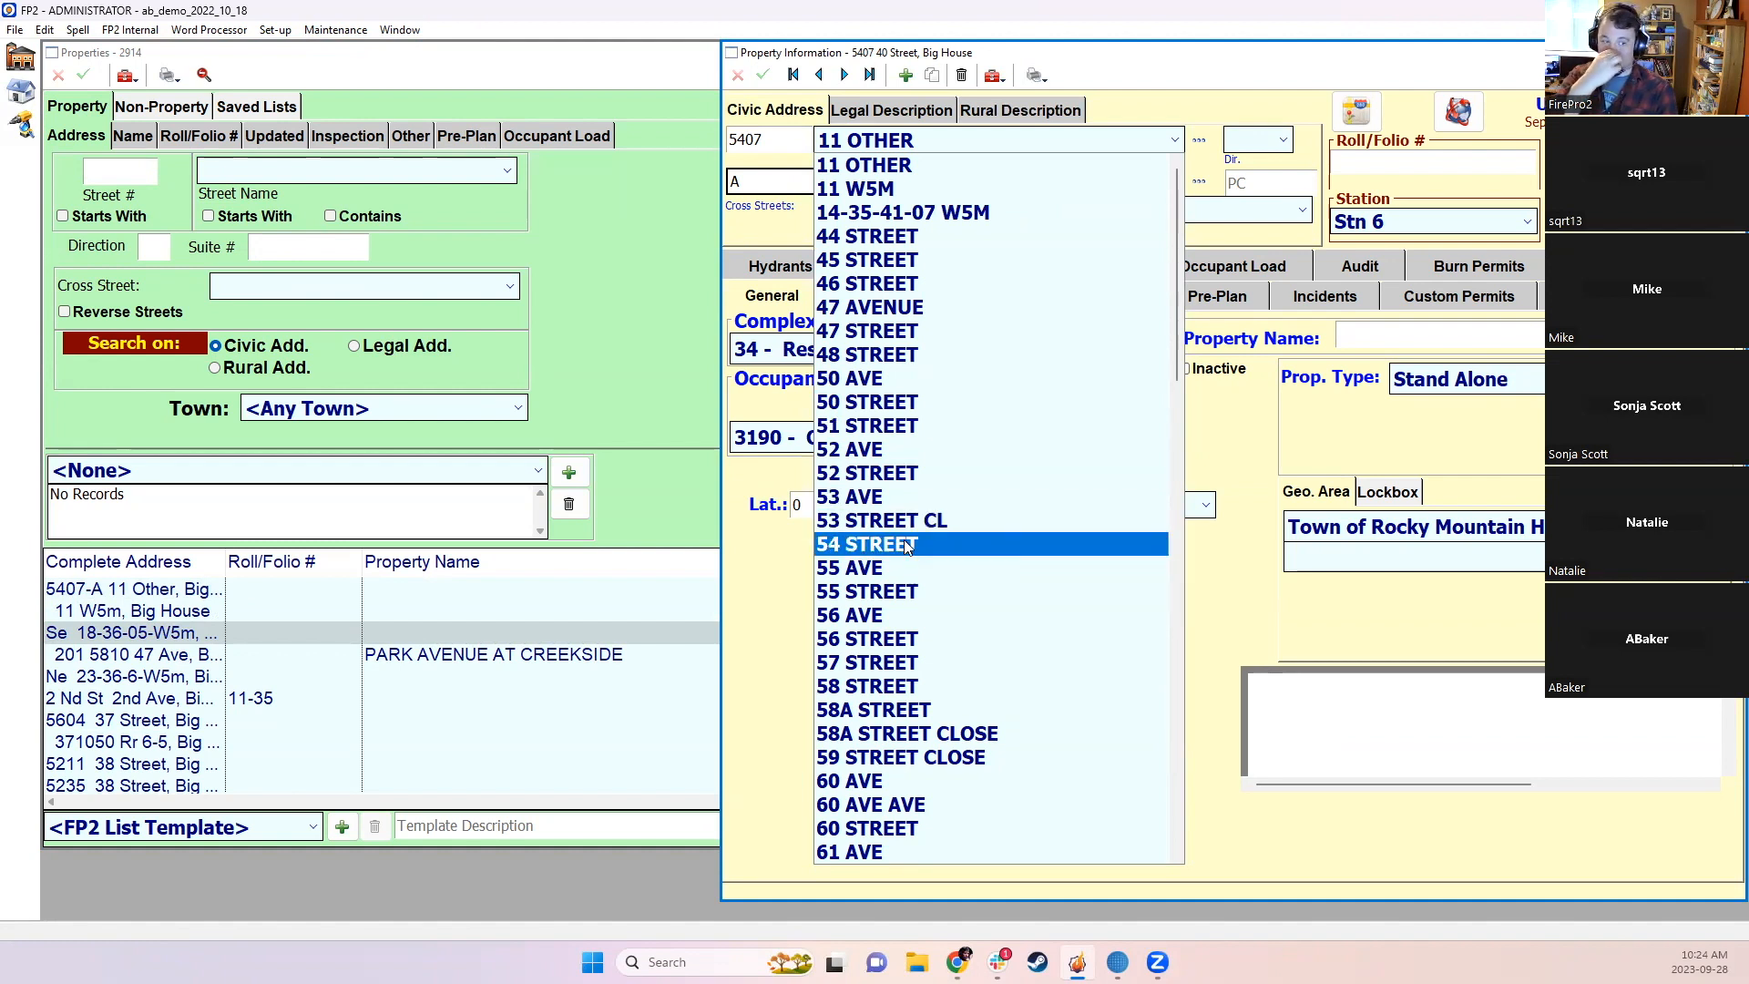
scroll(907, 611, "down", 1)
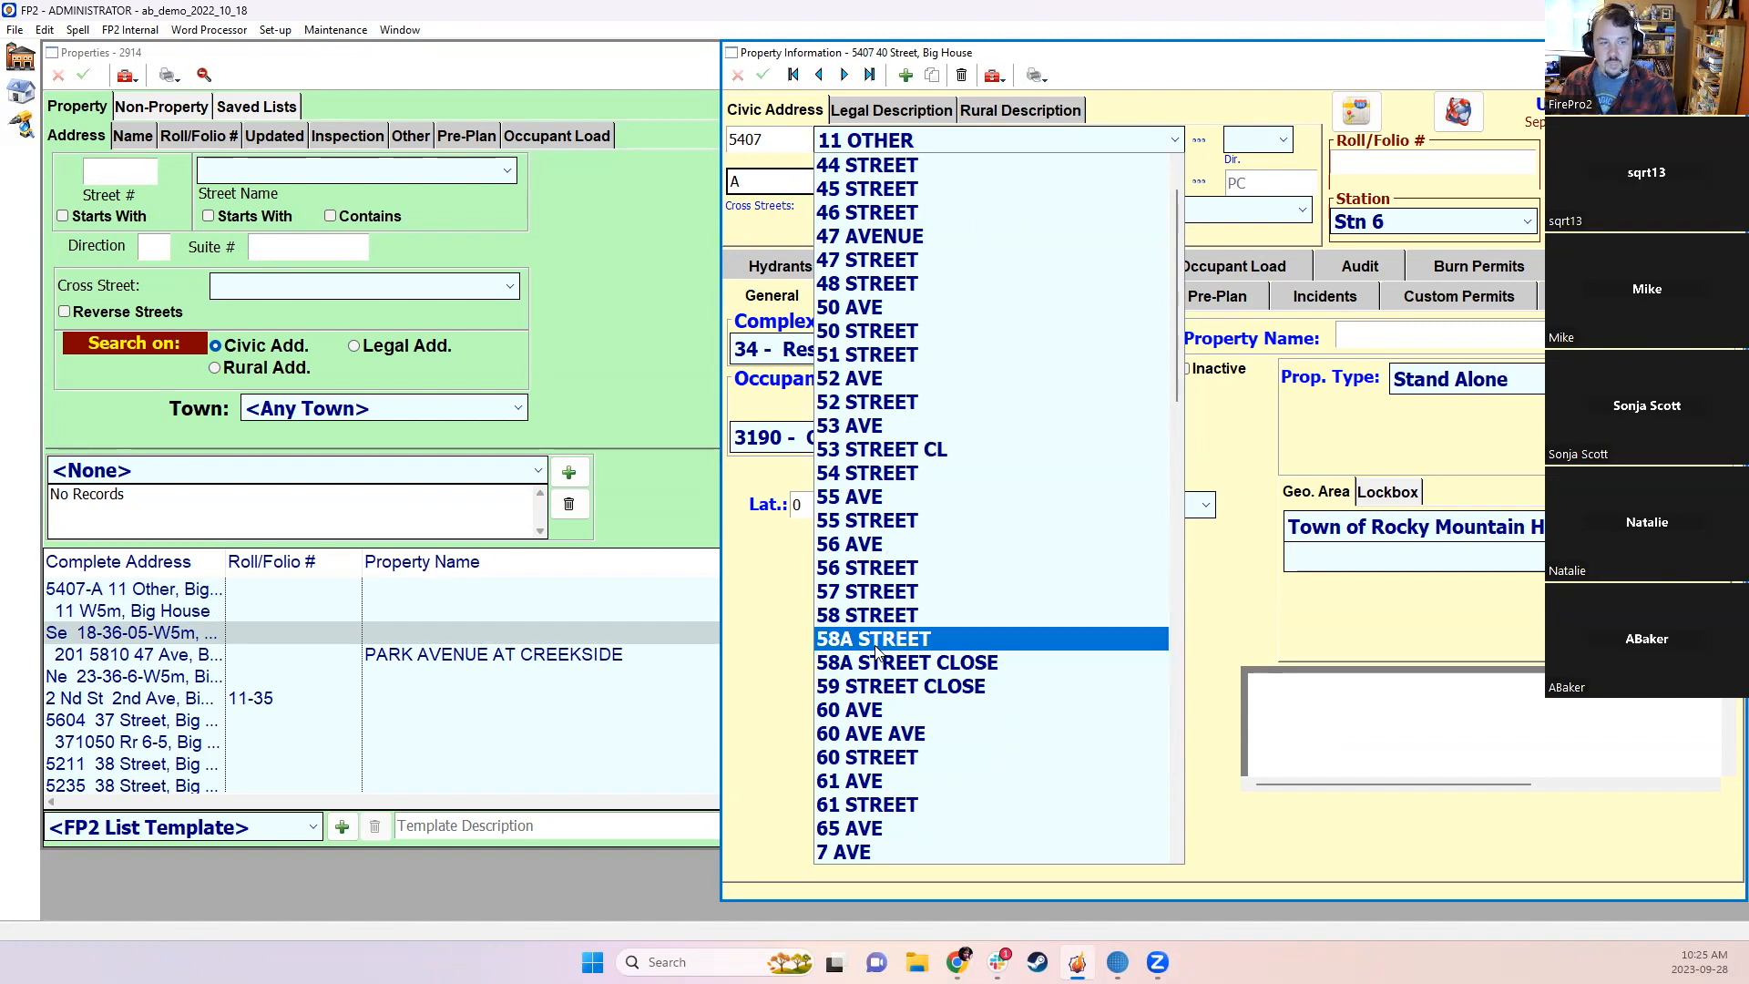
left_click(878, 664)
left_click(1000, 134)
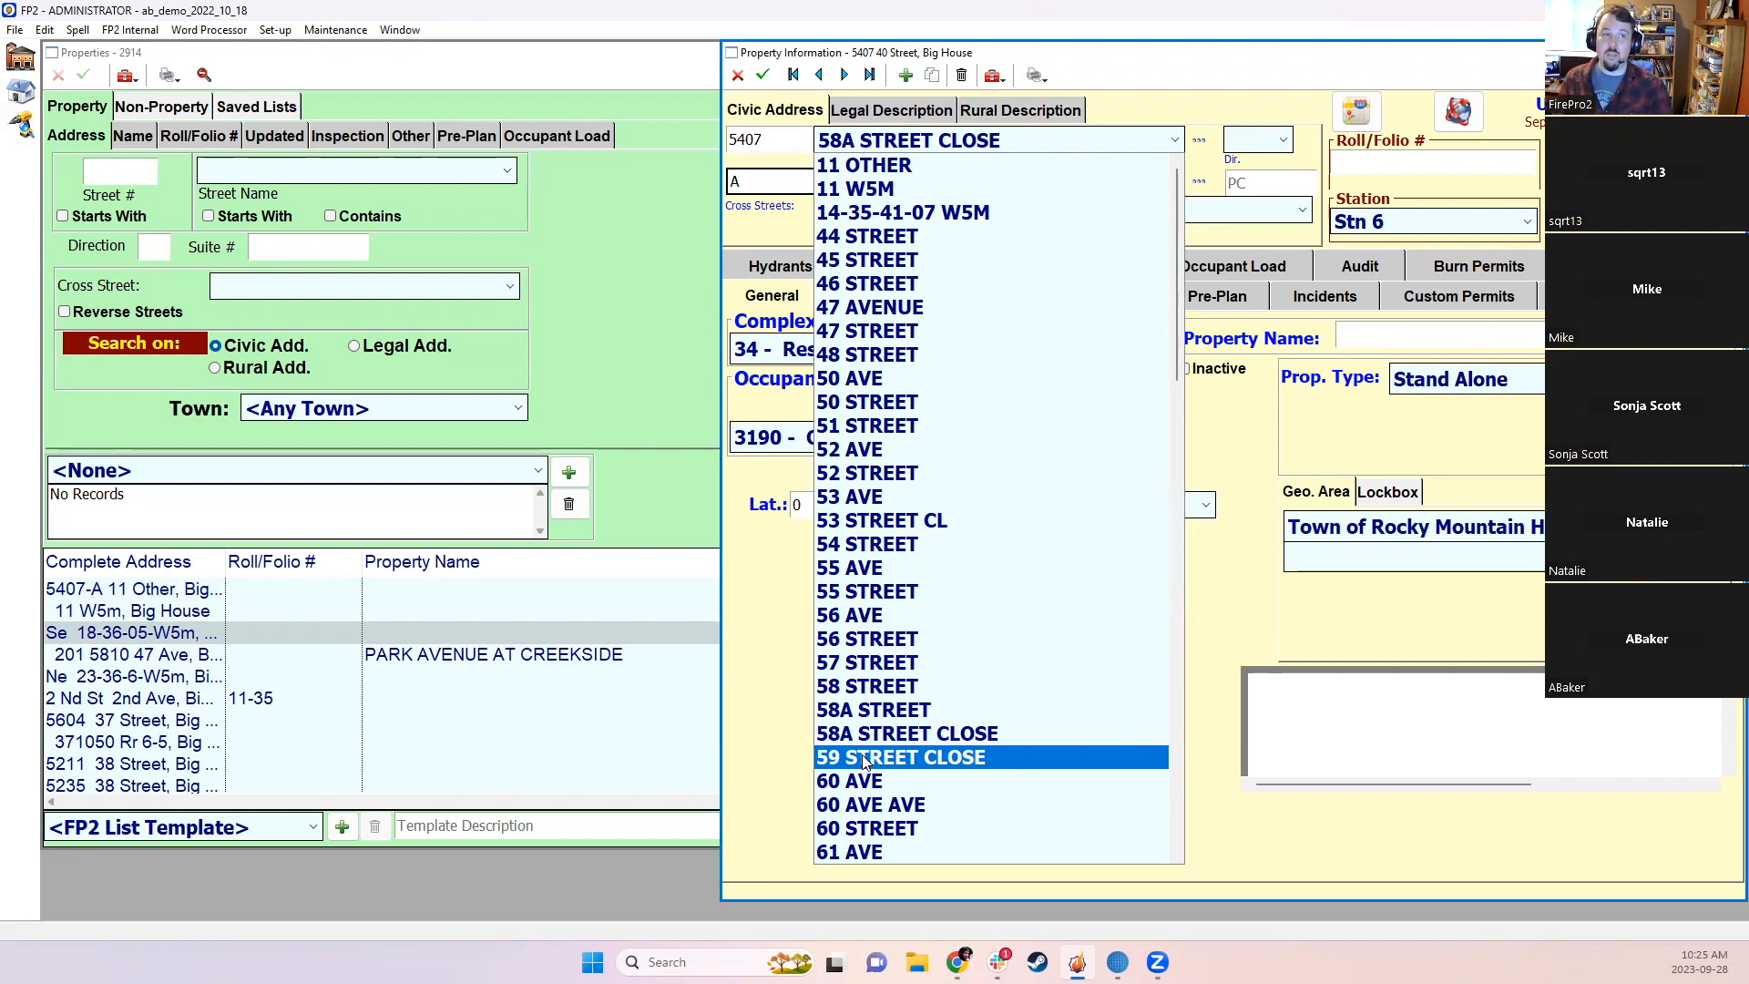
left_click(1079, 144)
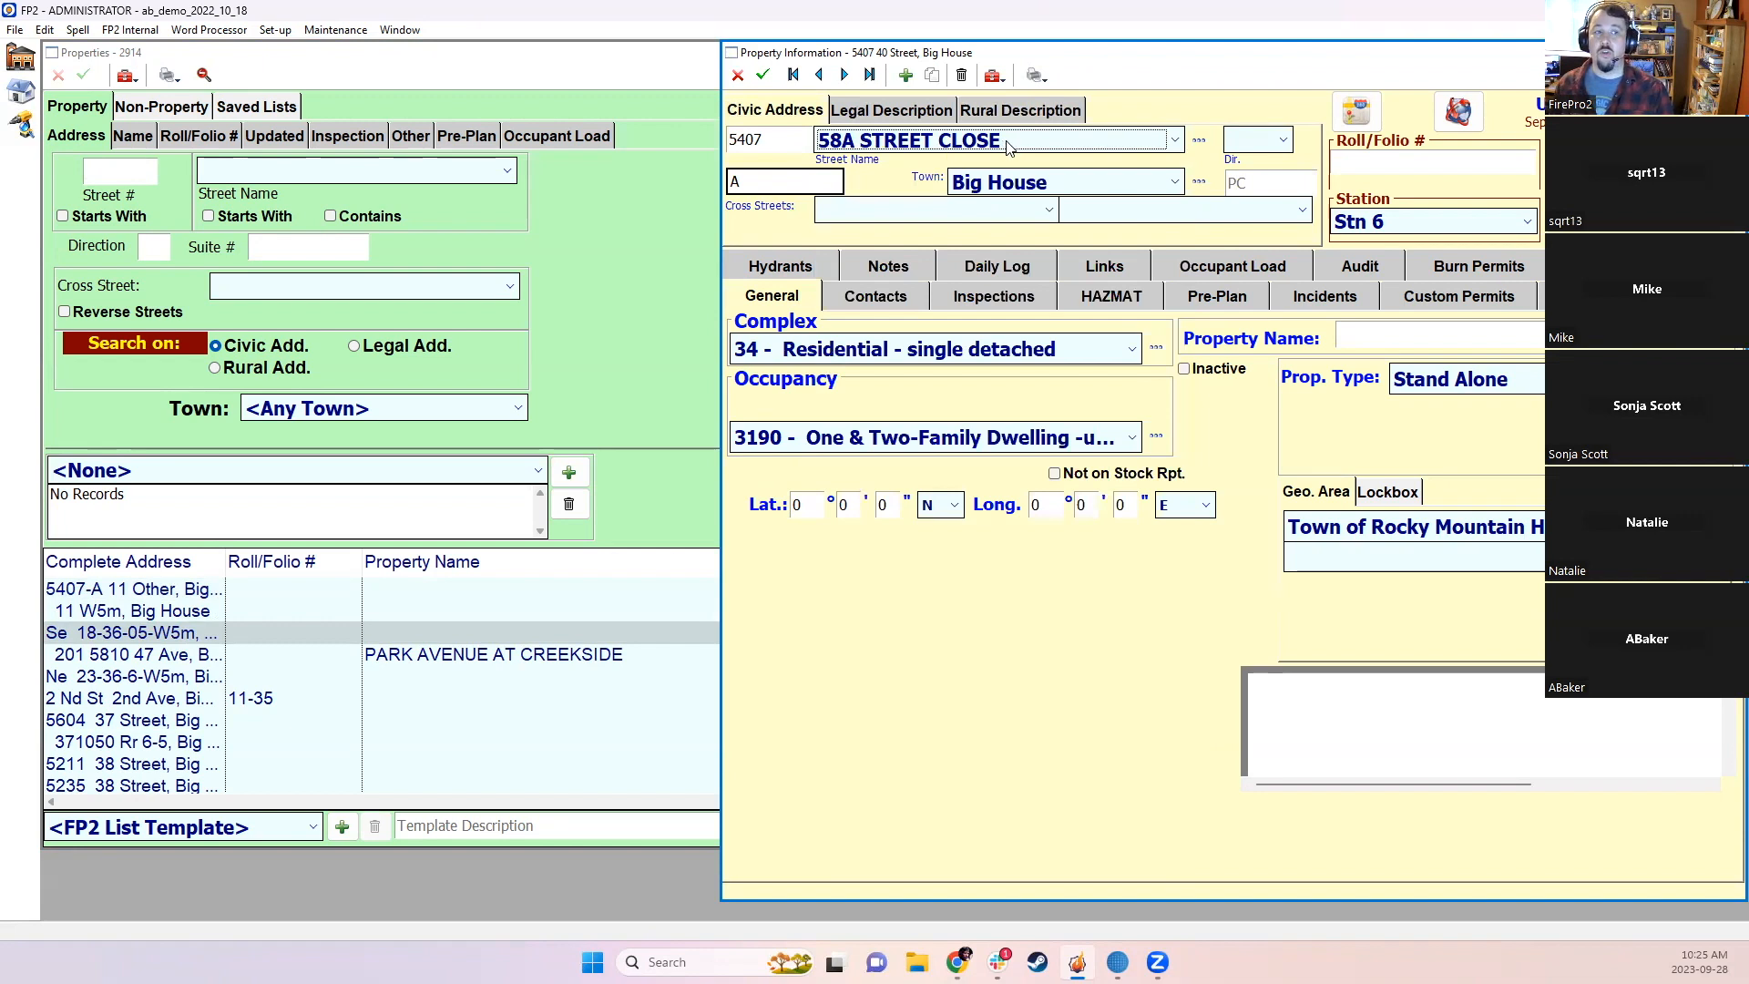
Step: Rename the street 60 AVE AVE to 60 AVE in the street names list, merging all its records into the existing street
left_click(1199, 142)
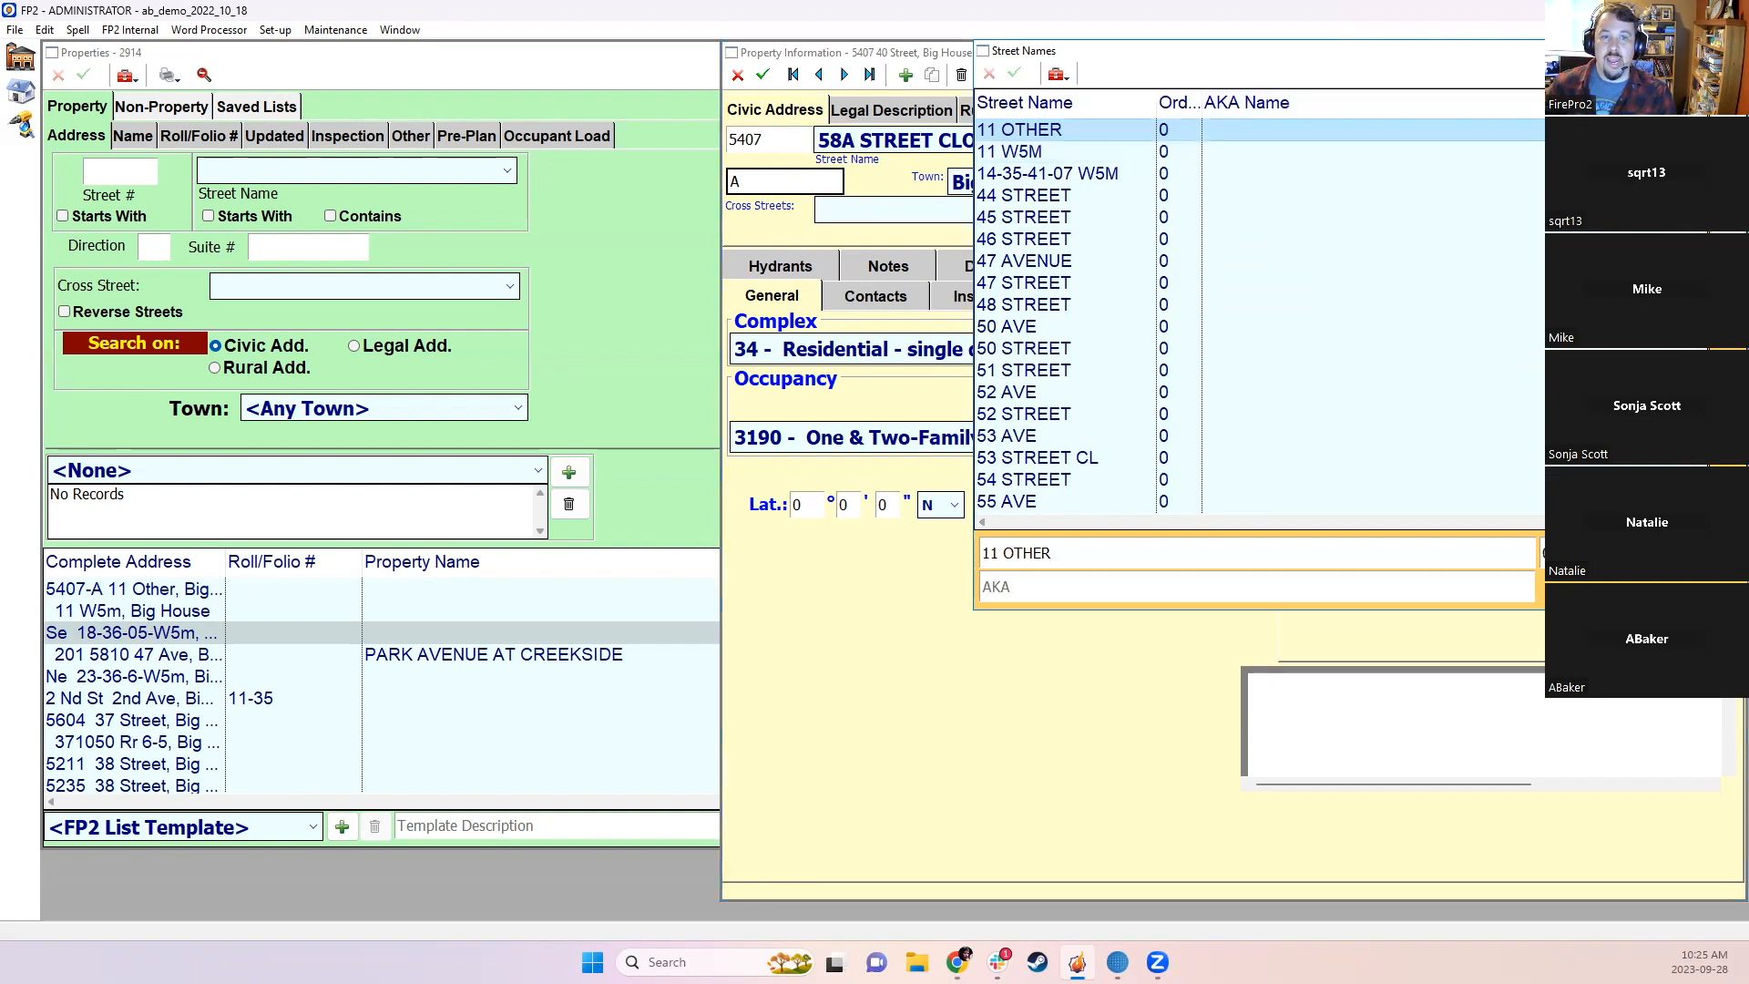
scroll(1327, 235, "down", 8)
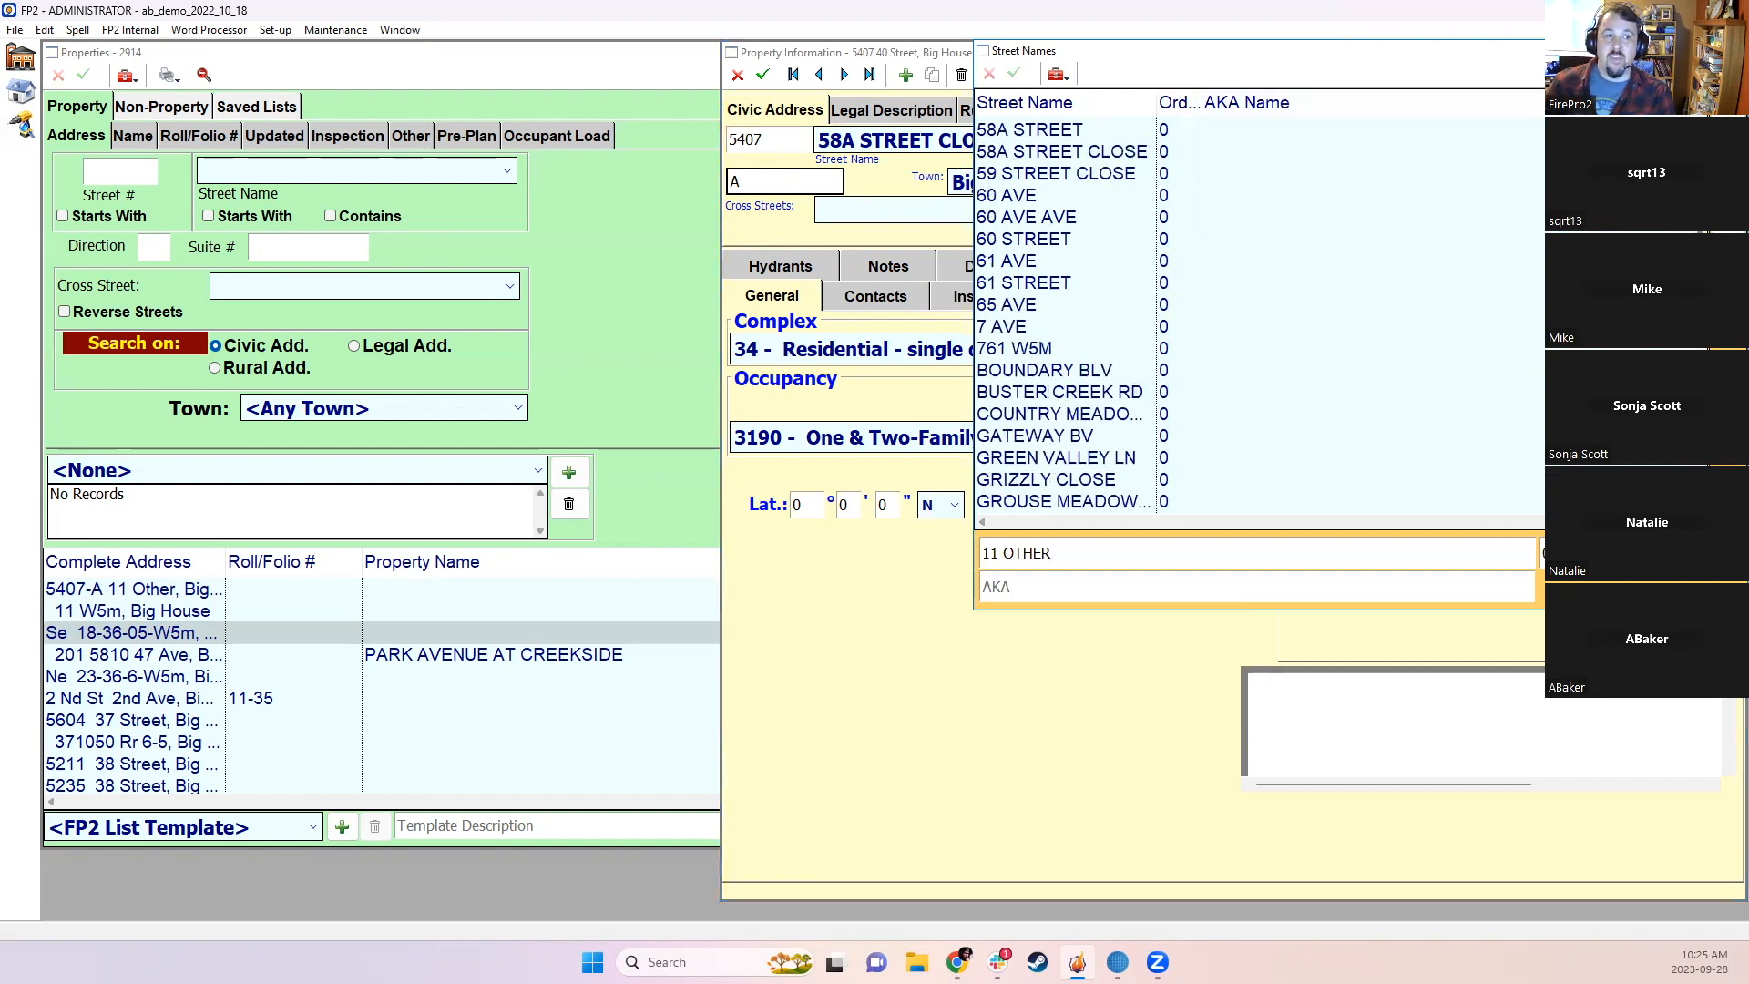
left_click(1030, 219)
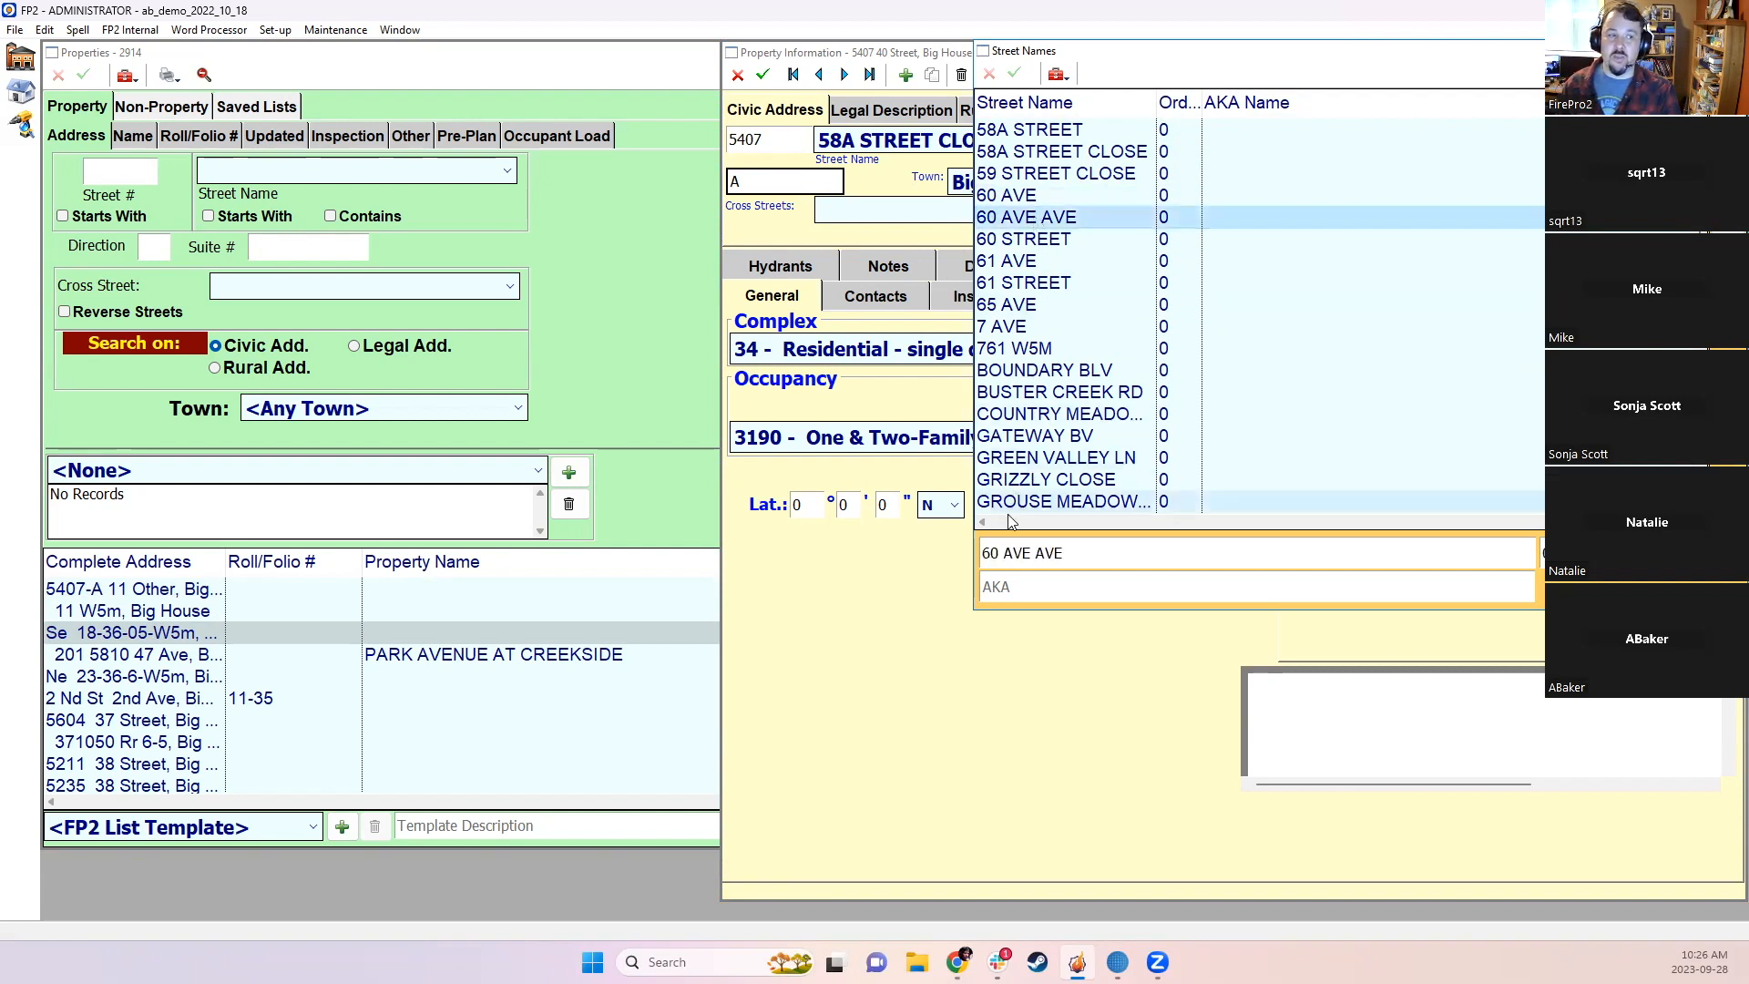
left_click_drag(1028, 553, 1097, 559)
key("BackSpace")
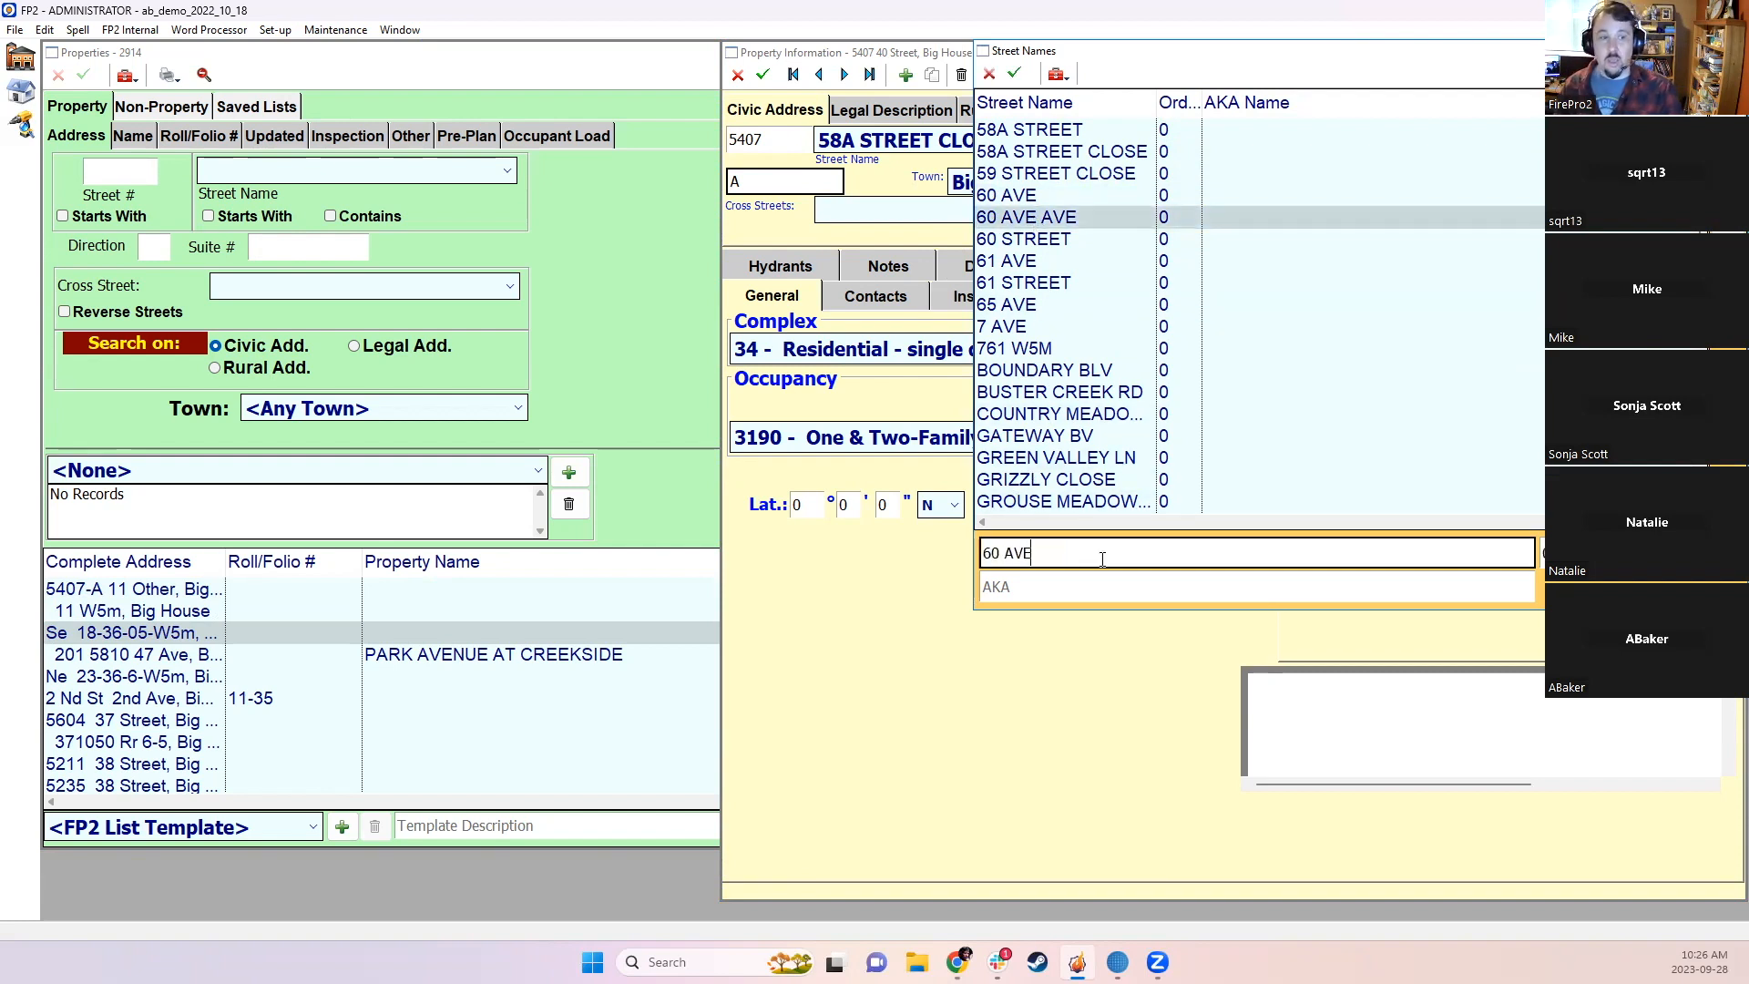
left_click(1034, 201)
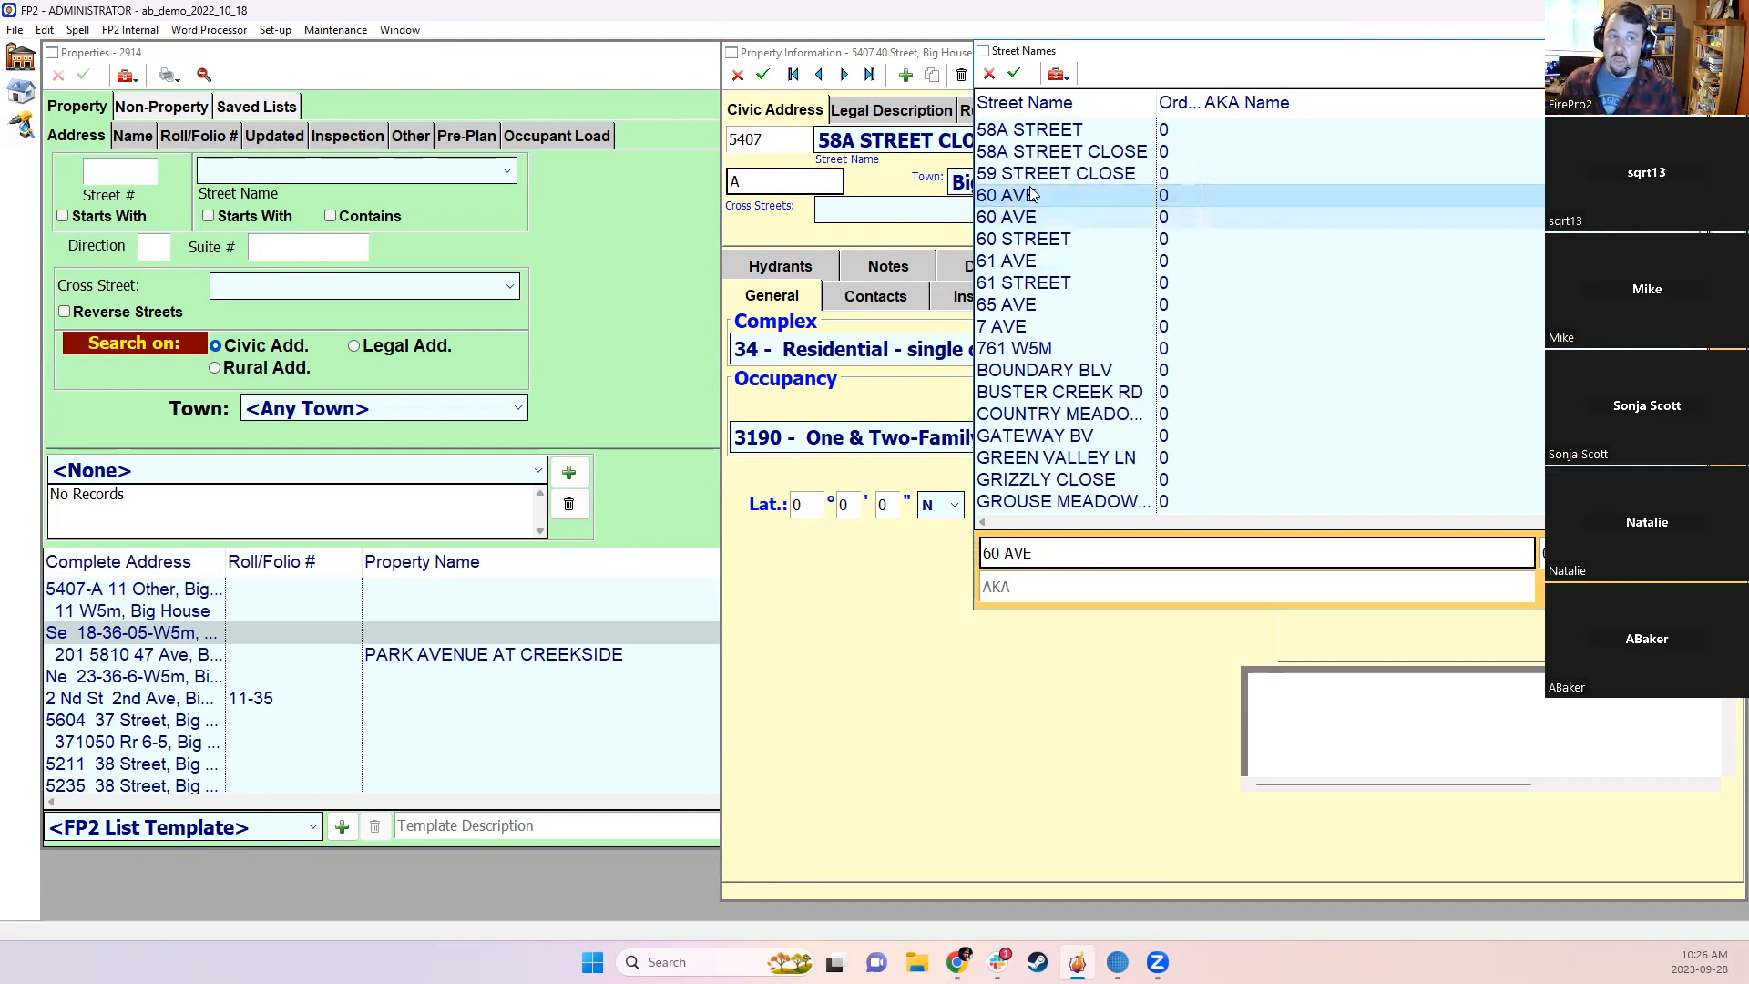
left_click(1014, 75)
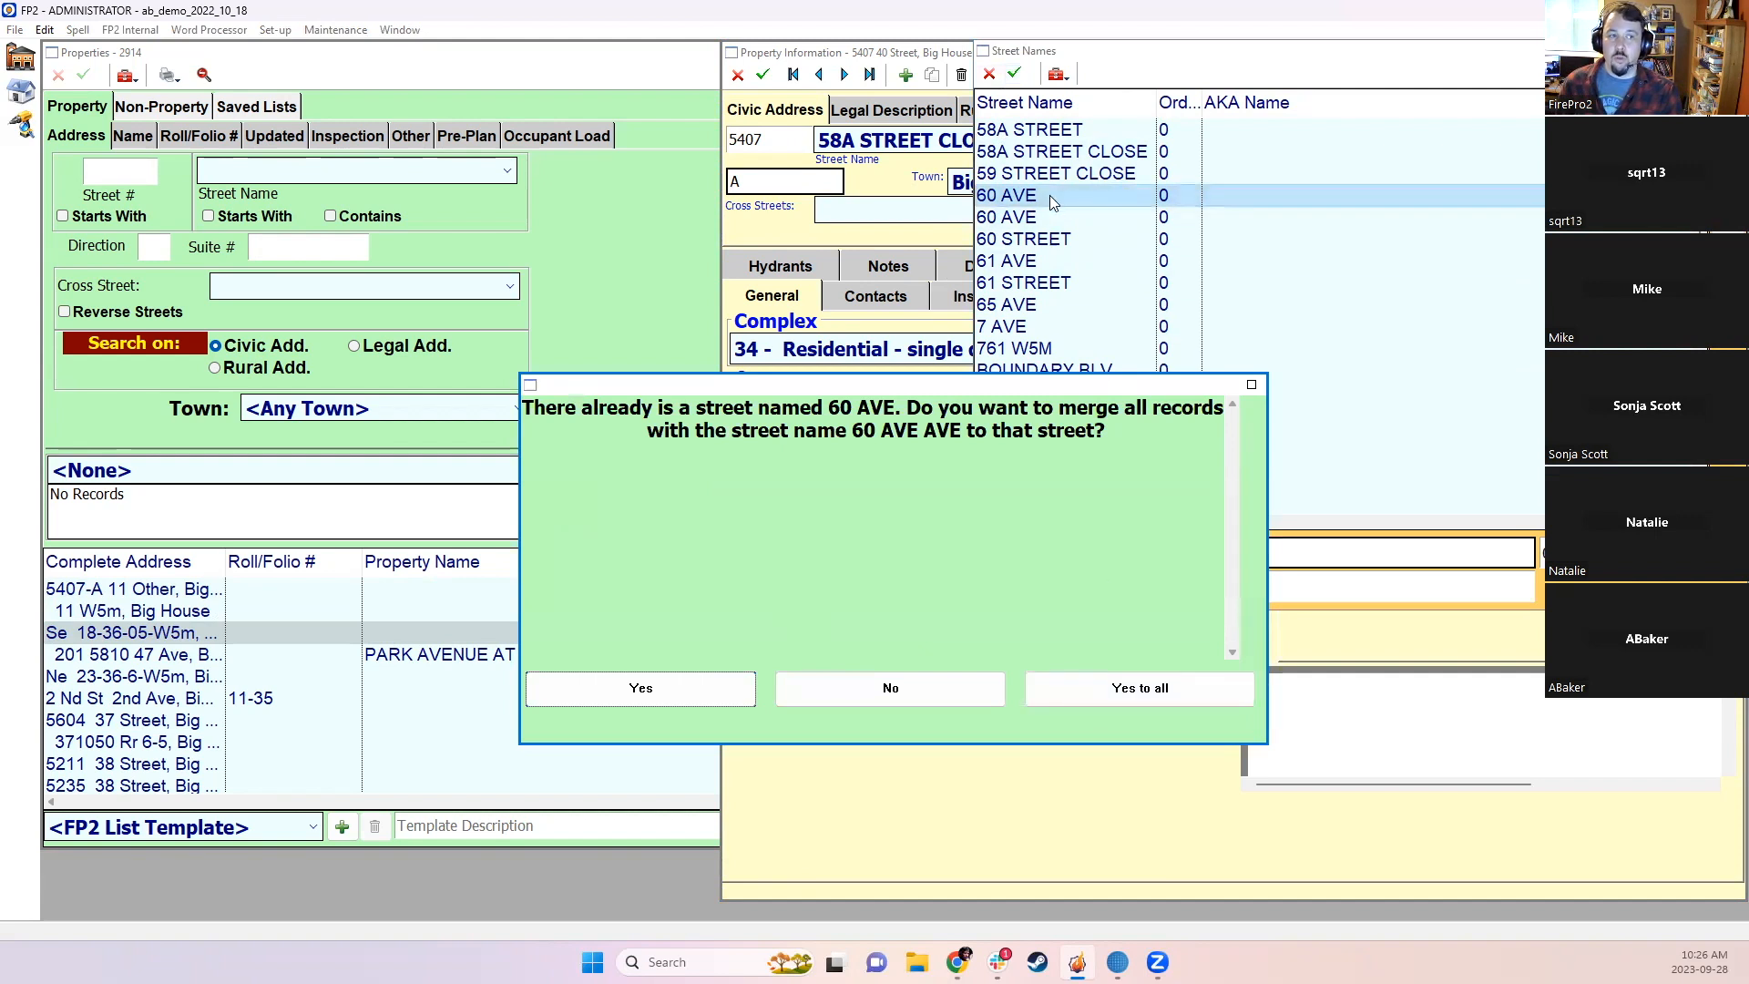
left_click(1145, 692)
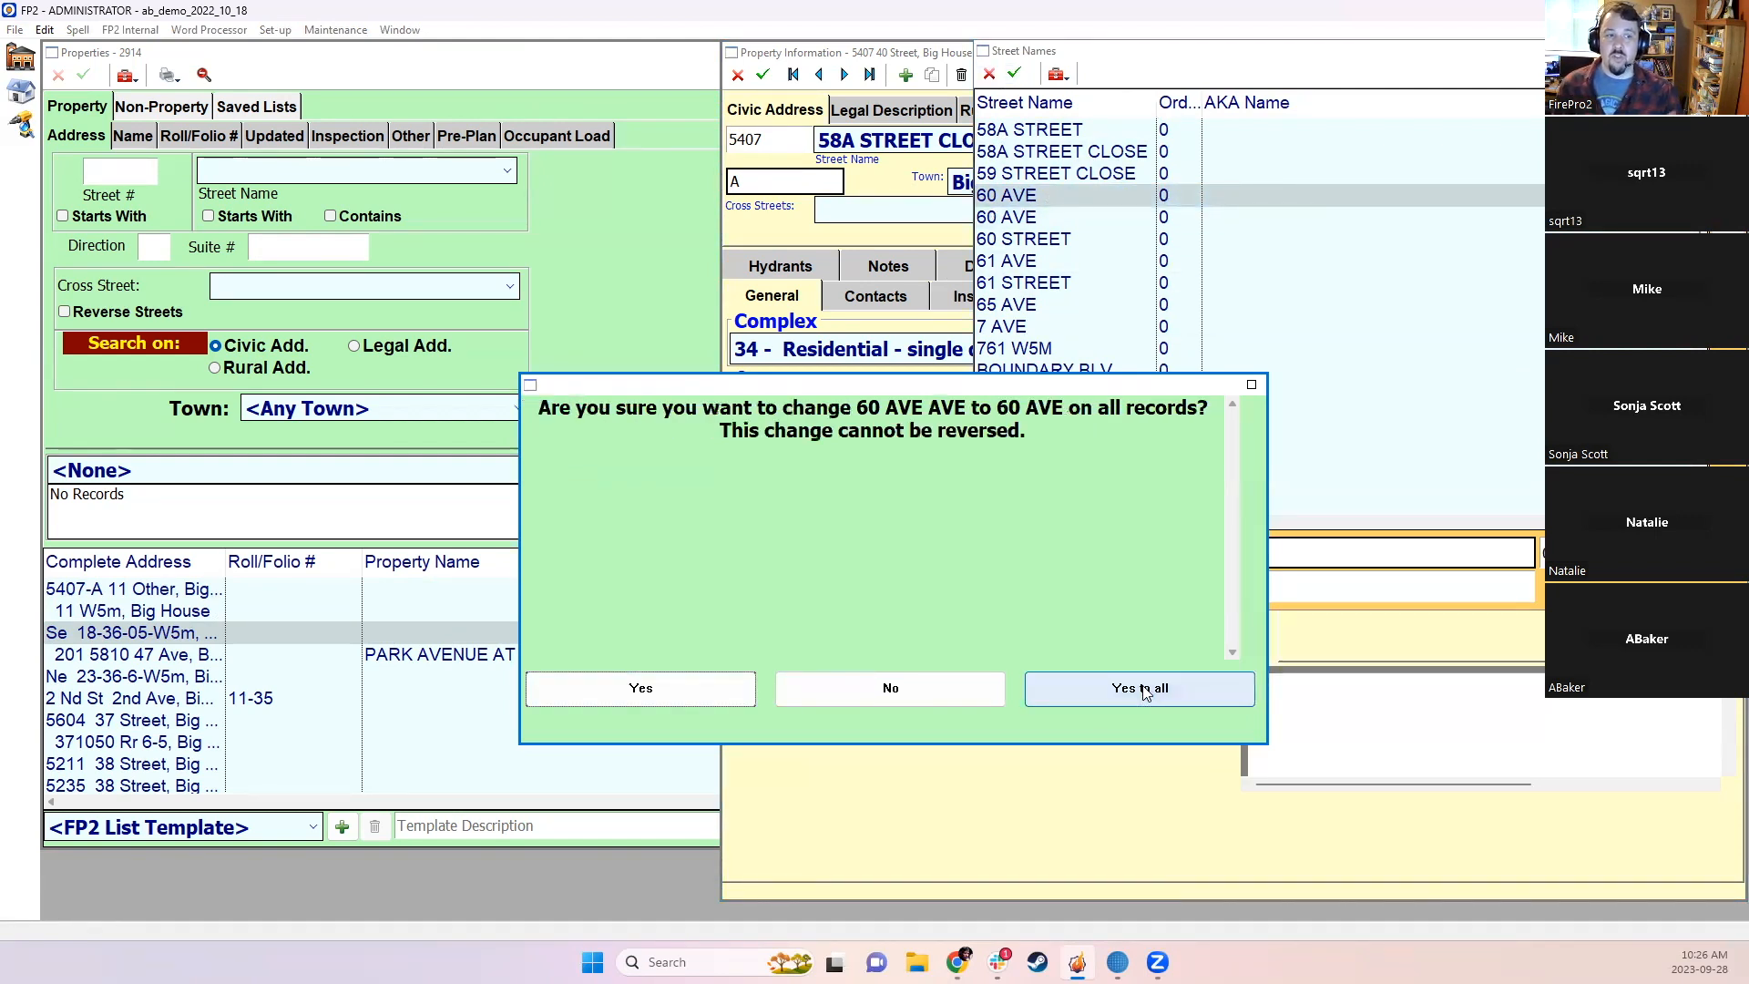
left_click(1140, 688)
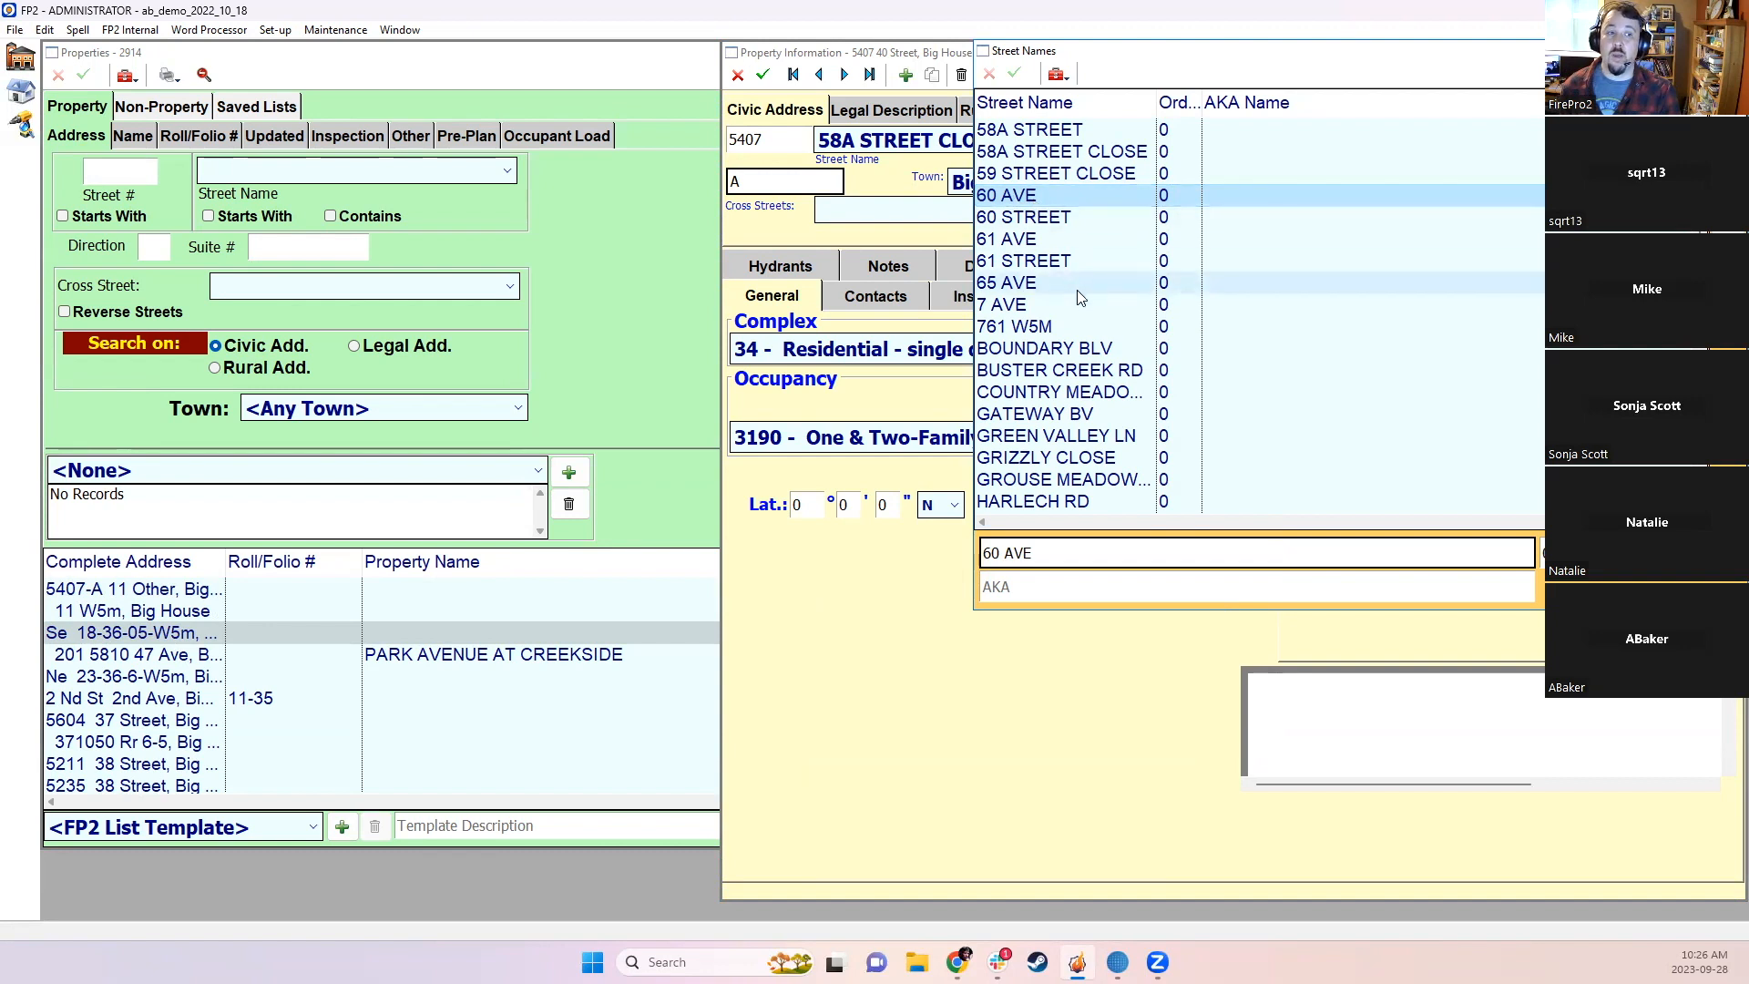
Step: Widen the Street Name column and look through the remaining street names for duplicate or inconsistent entries
left_click_drag(1157, 103, 1233, 103)
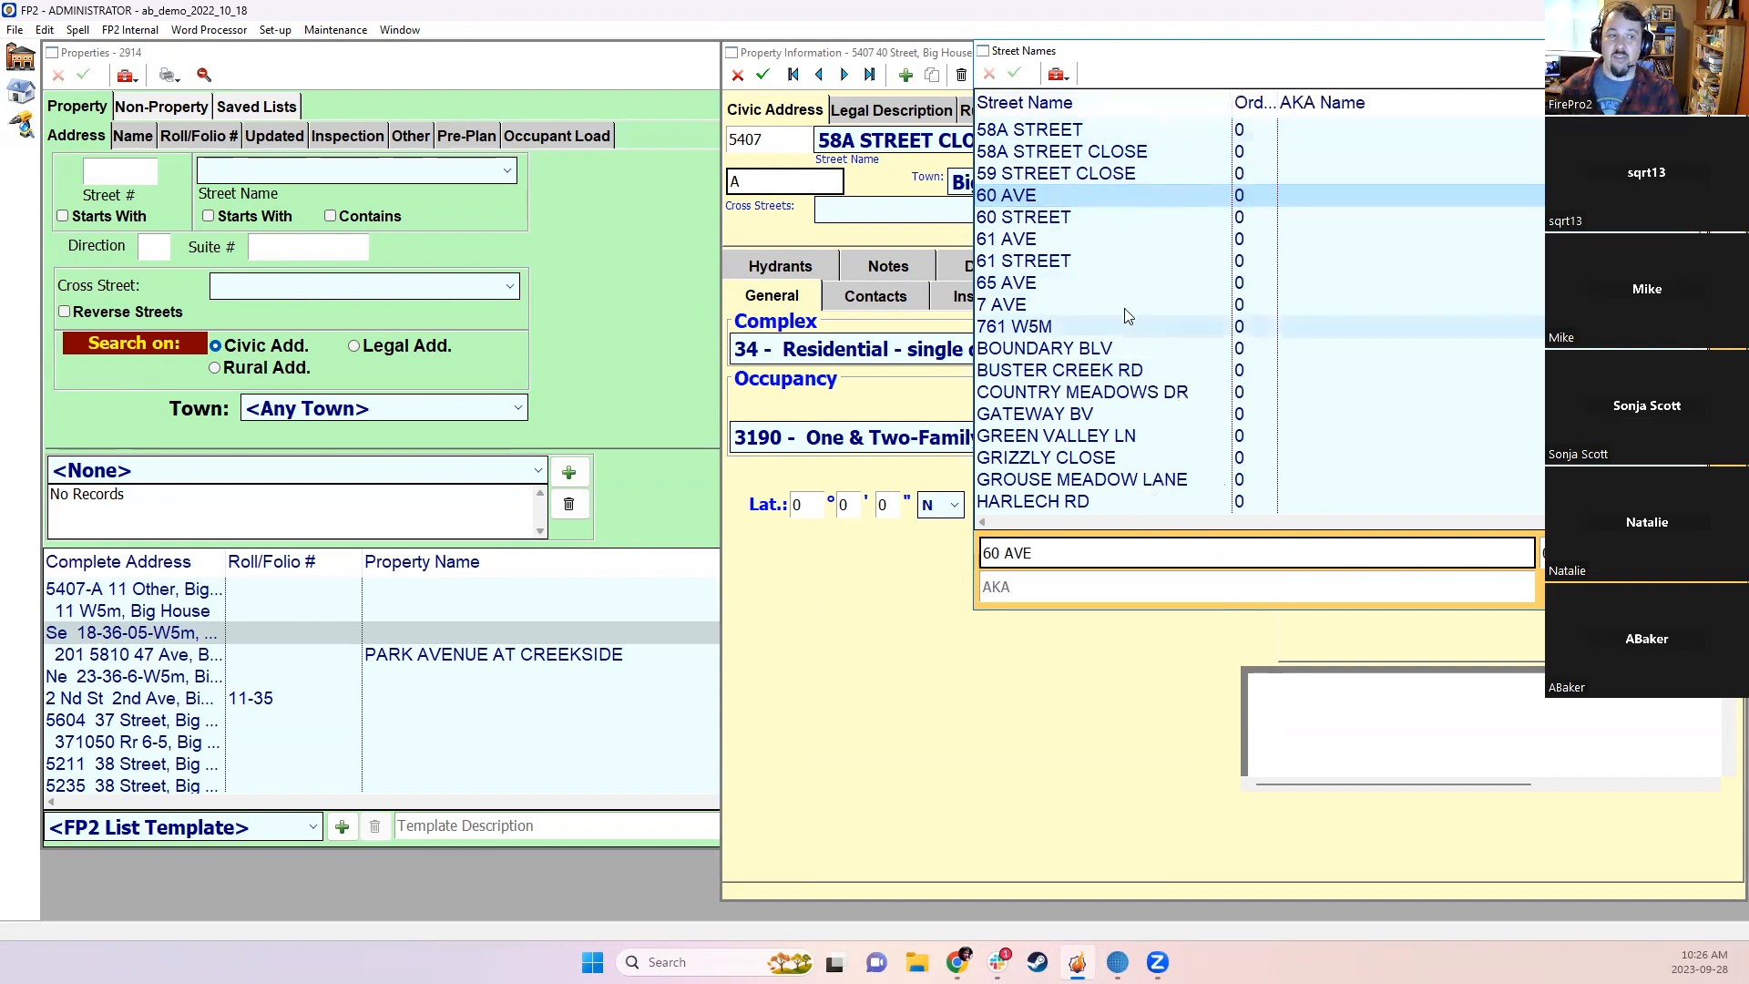
scroll(1166, 392, "down", 2)
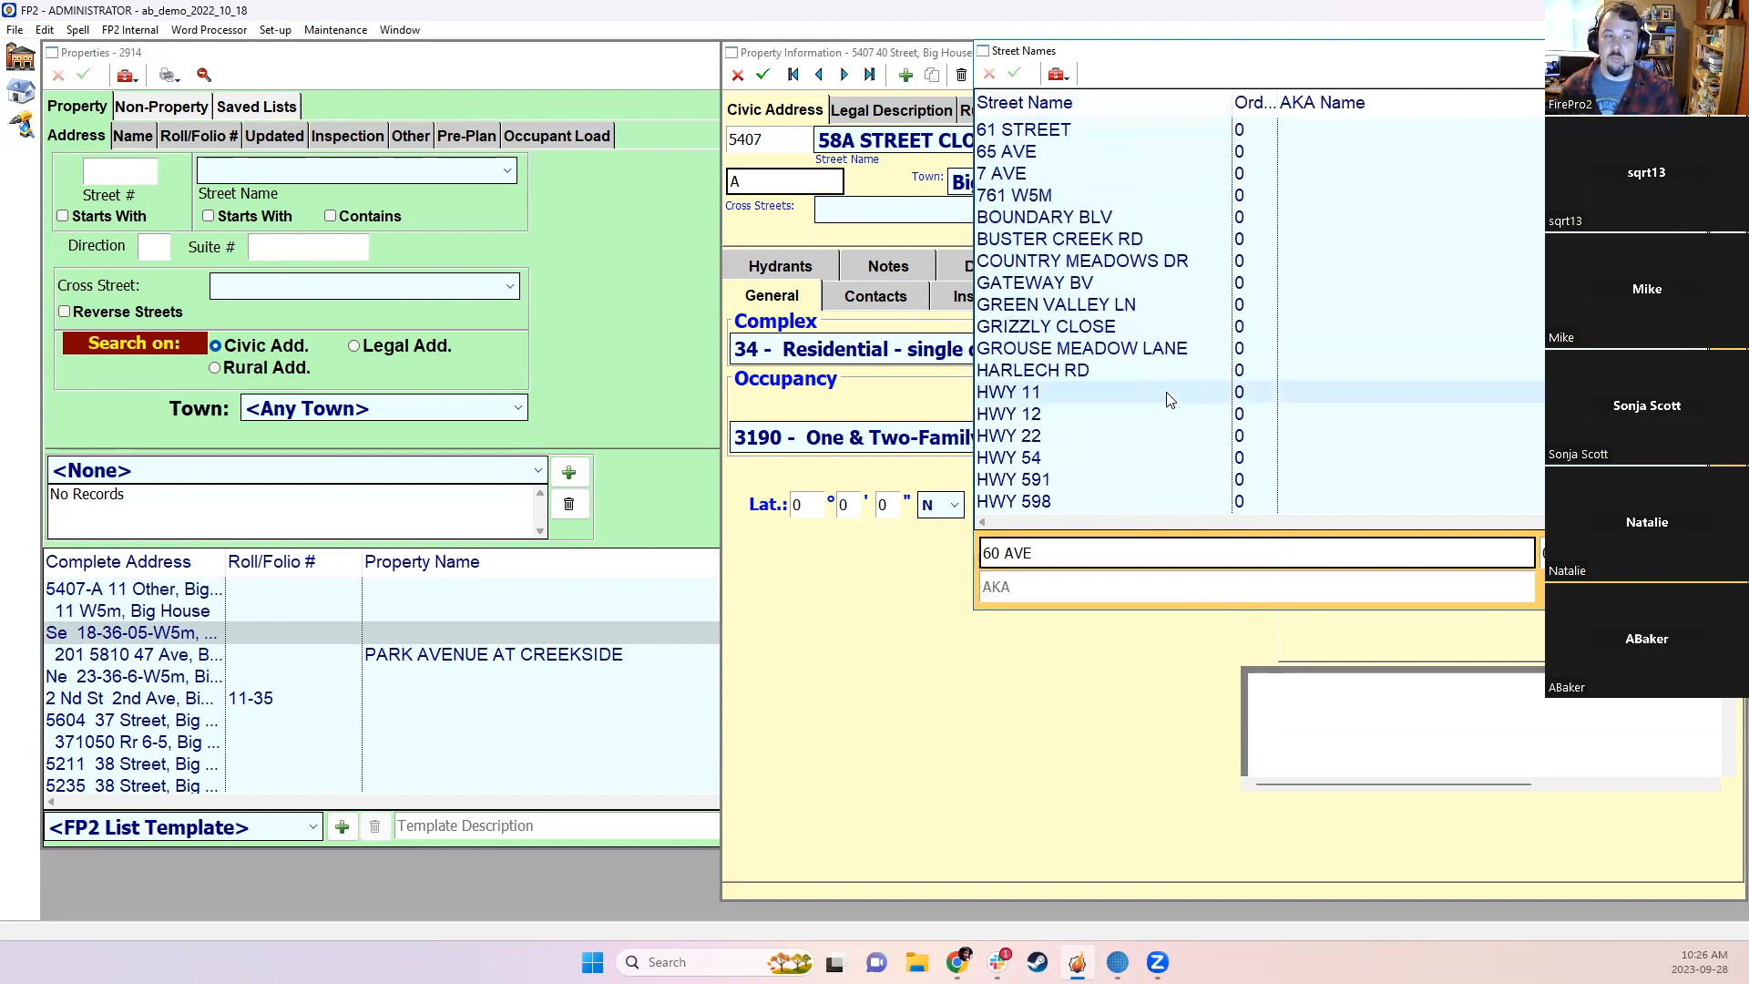
scroll(1169, 399, "down", 5)
scroll(1170, 400, "down", 4)
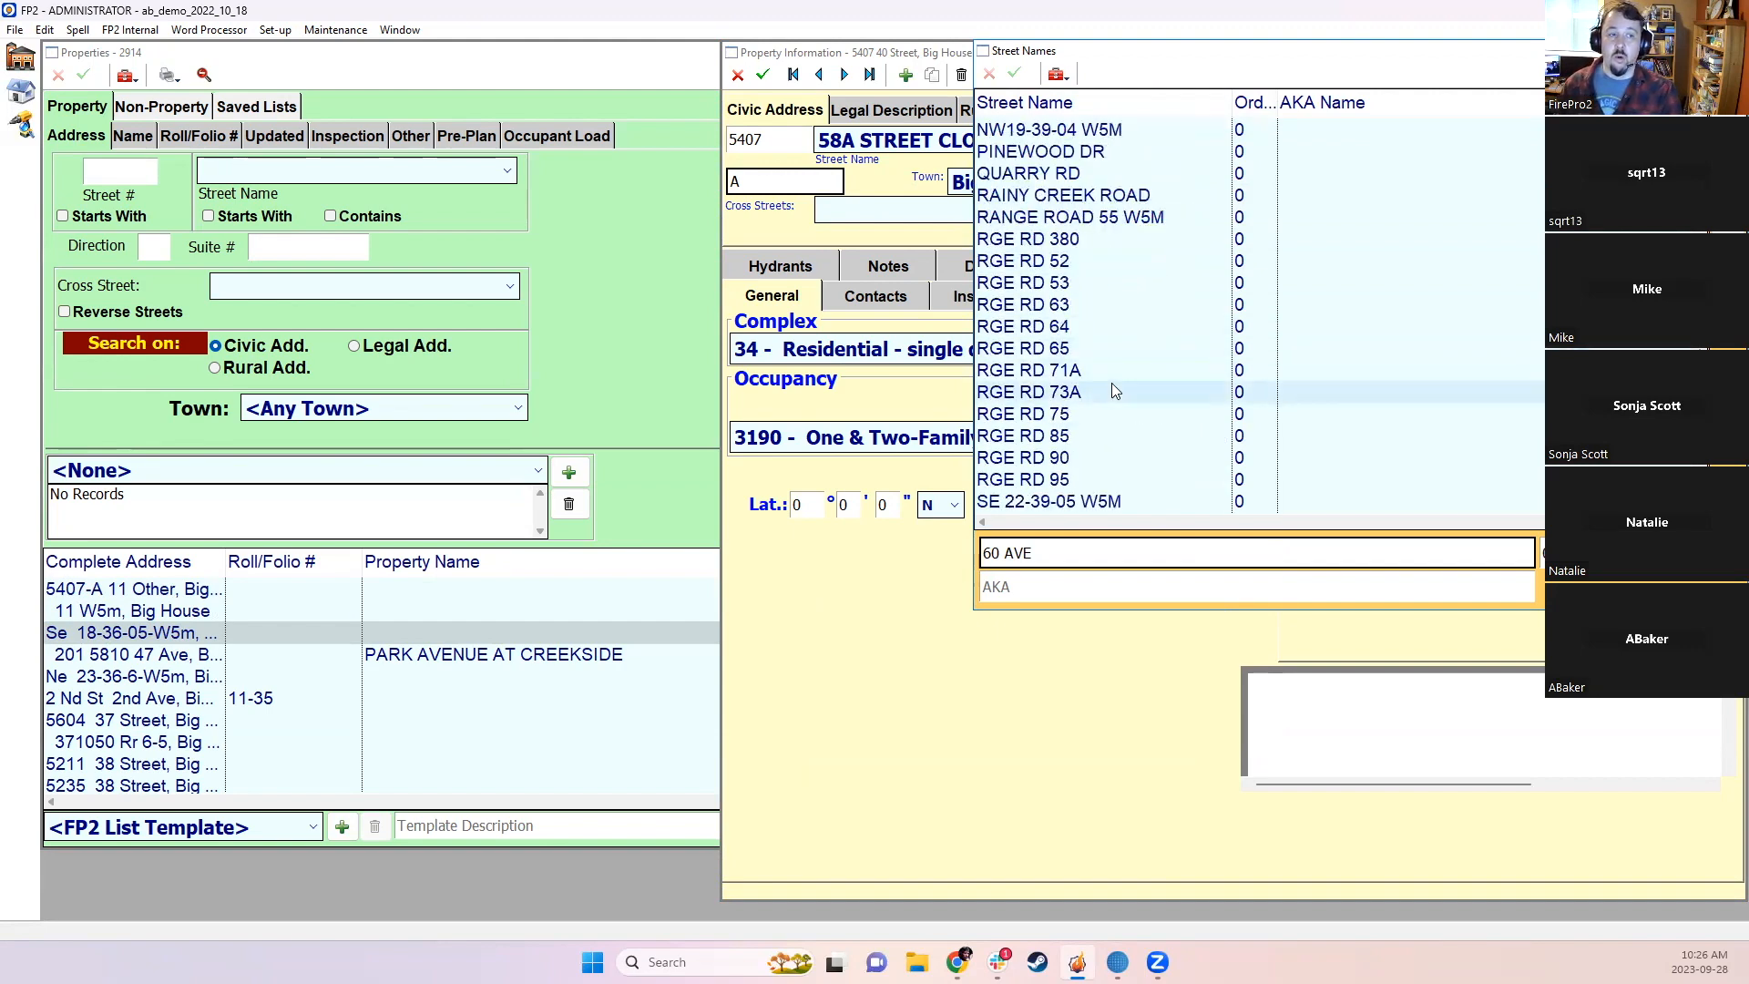
scroll(1112, 383, "down", 3)
scroll(1129, 310, "down", 4)
scroll(1060, 315, "up", 7)
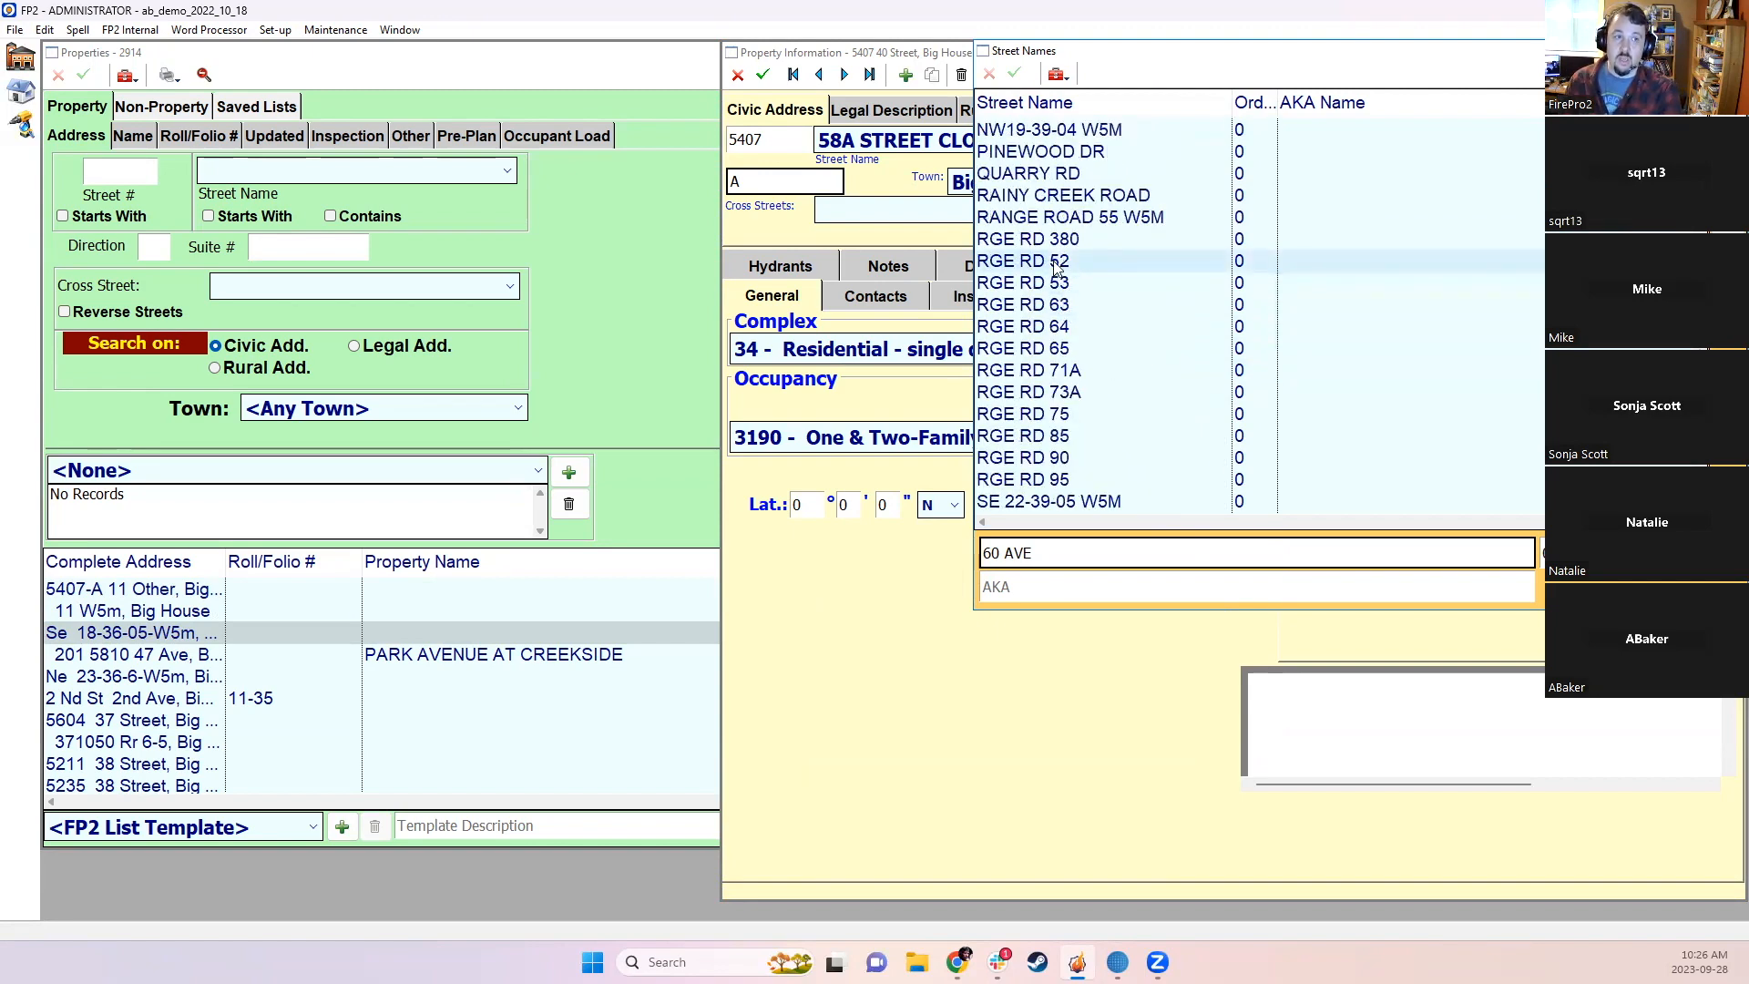
left_click_drag(1057, 265, 1062, 313)
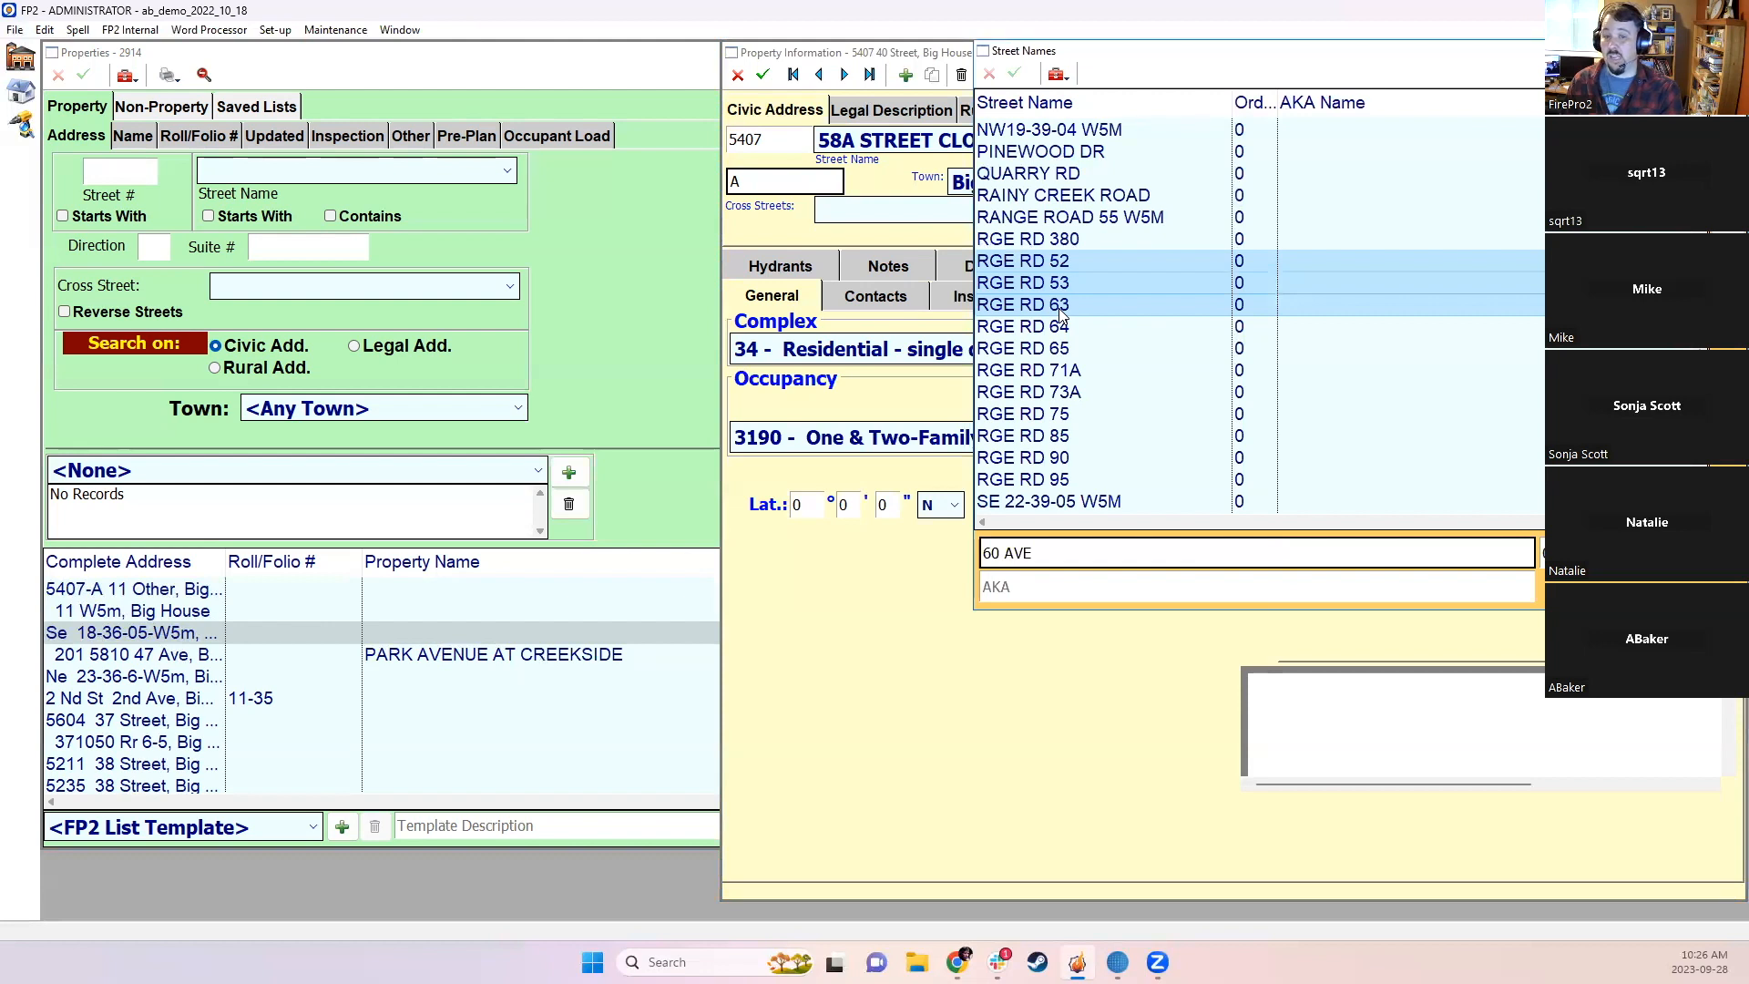
right_click(1066, 291)
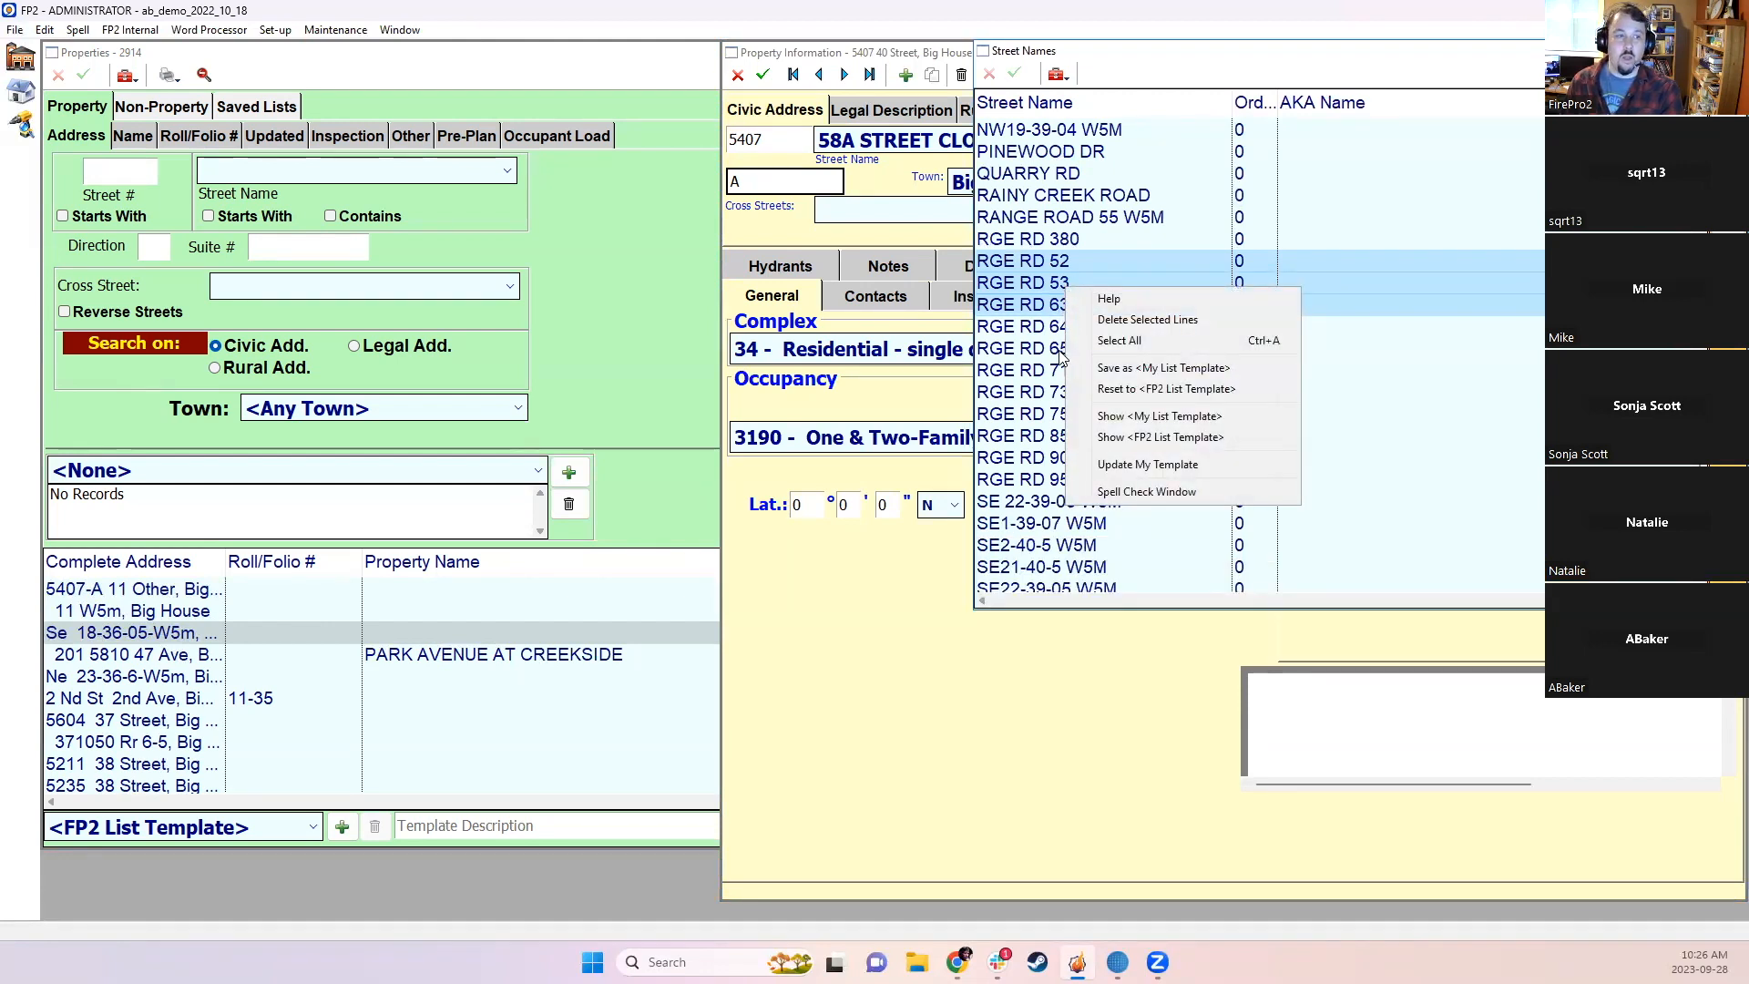
left_click(1071, 256)
left_click(1065, 277, "shift")
right_click(1065, 277)
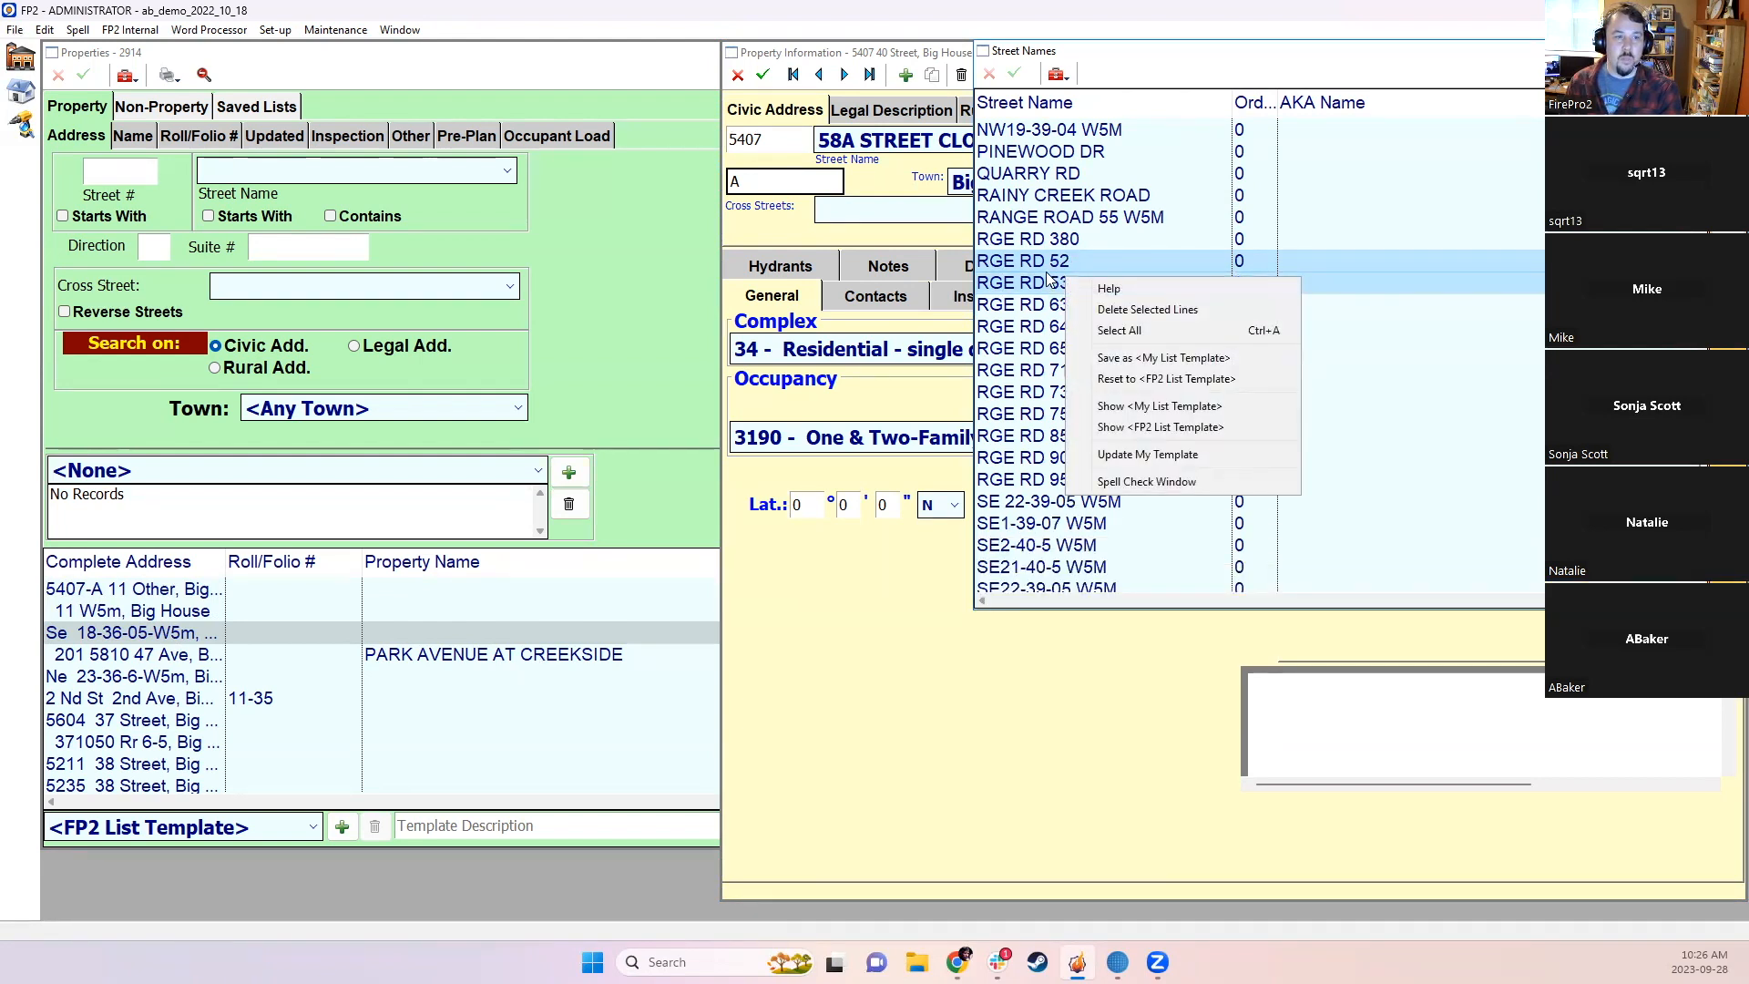
left_click(1045, 278)
left_click(1055, 268)
left_click(1058, 274, "shift")
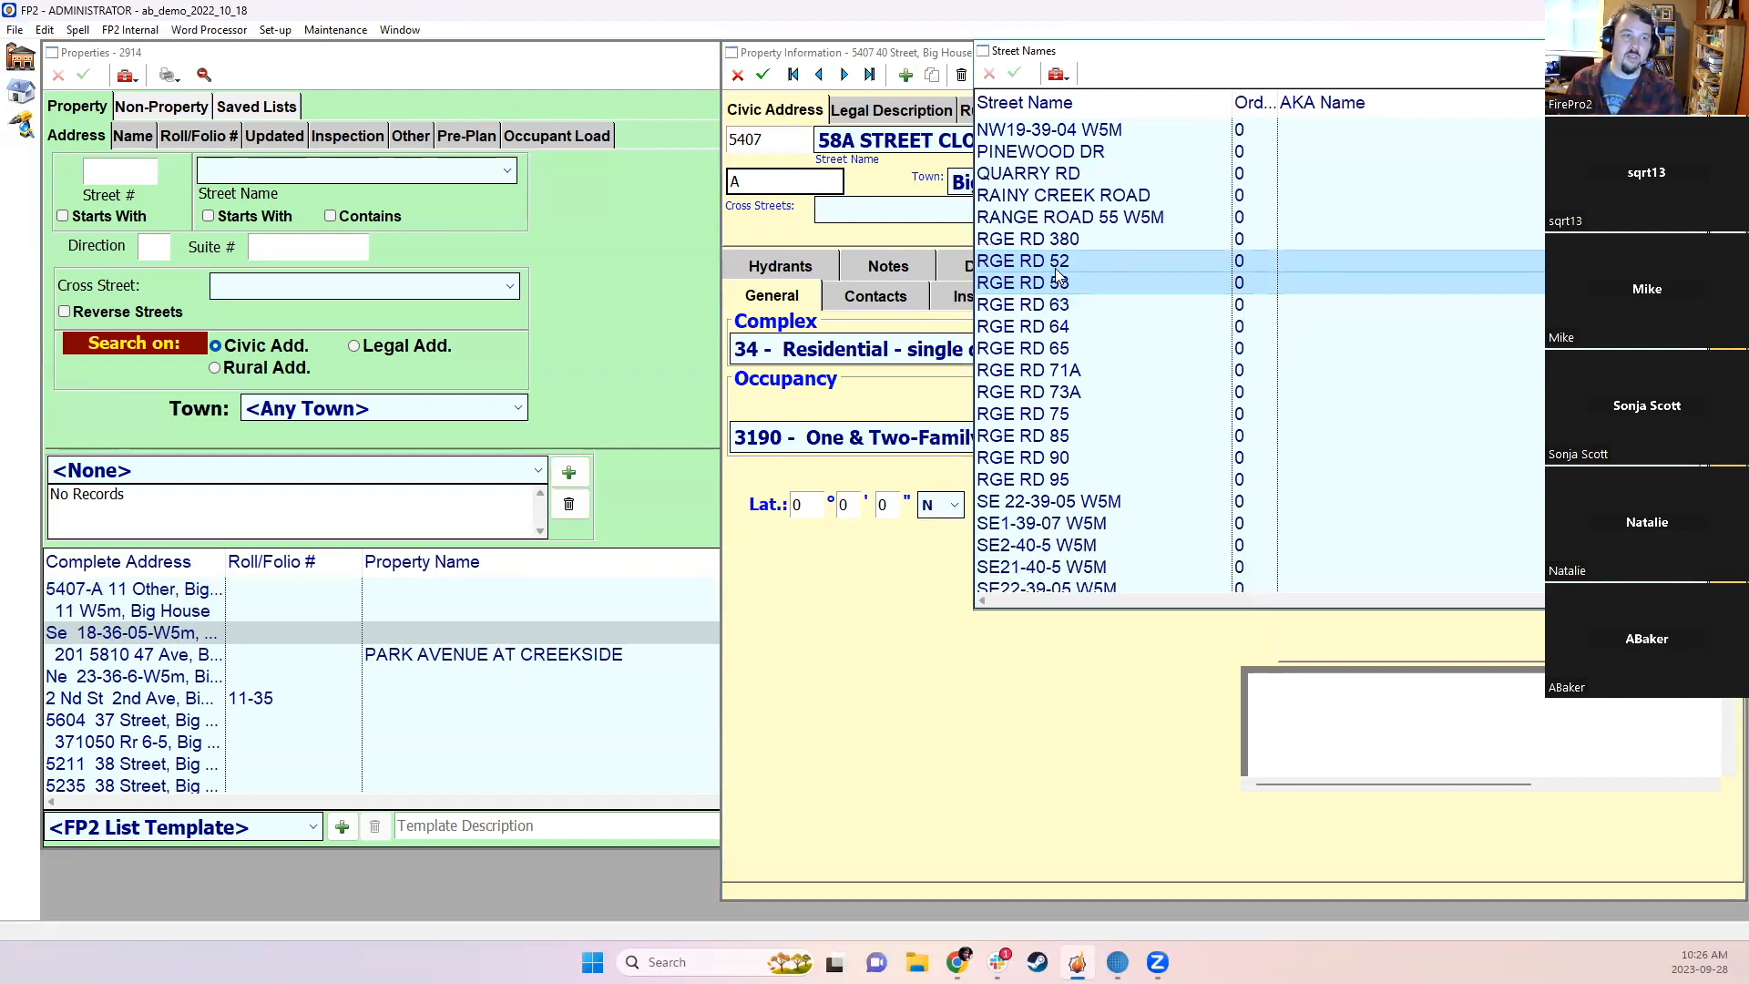
Step: Rename RGE RD 53 to RGE RD 52 in the street names list, merging all its records into the existing street
left_click(1057, 268)
left_click(1059, 282)
left_click(1130, 542)
key("BackSpace")
type("2")
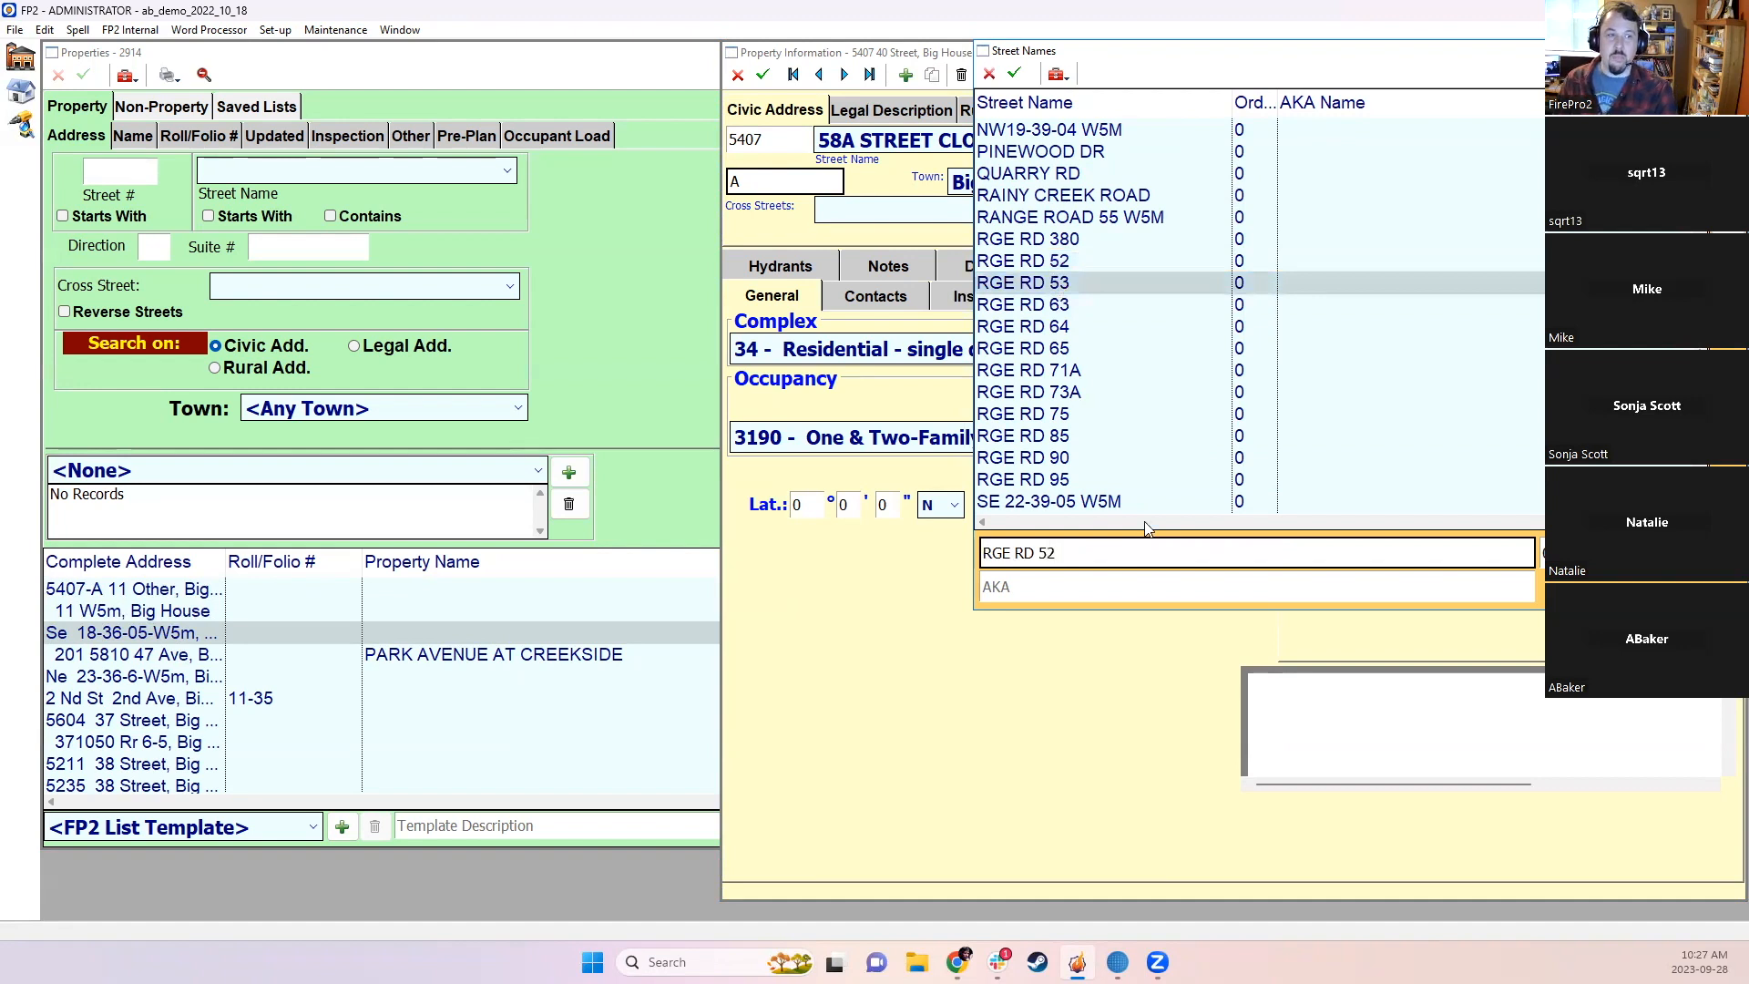
left_click(1017, 75)
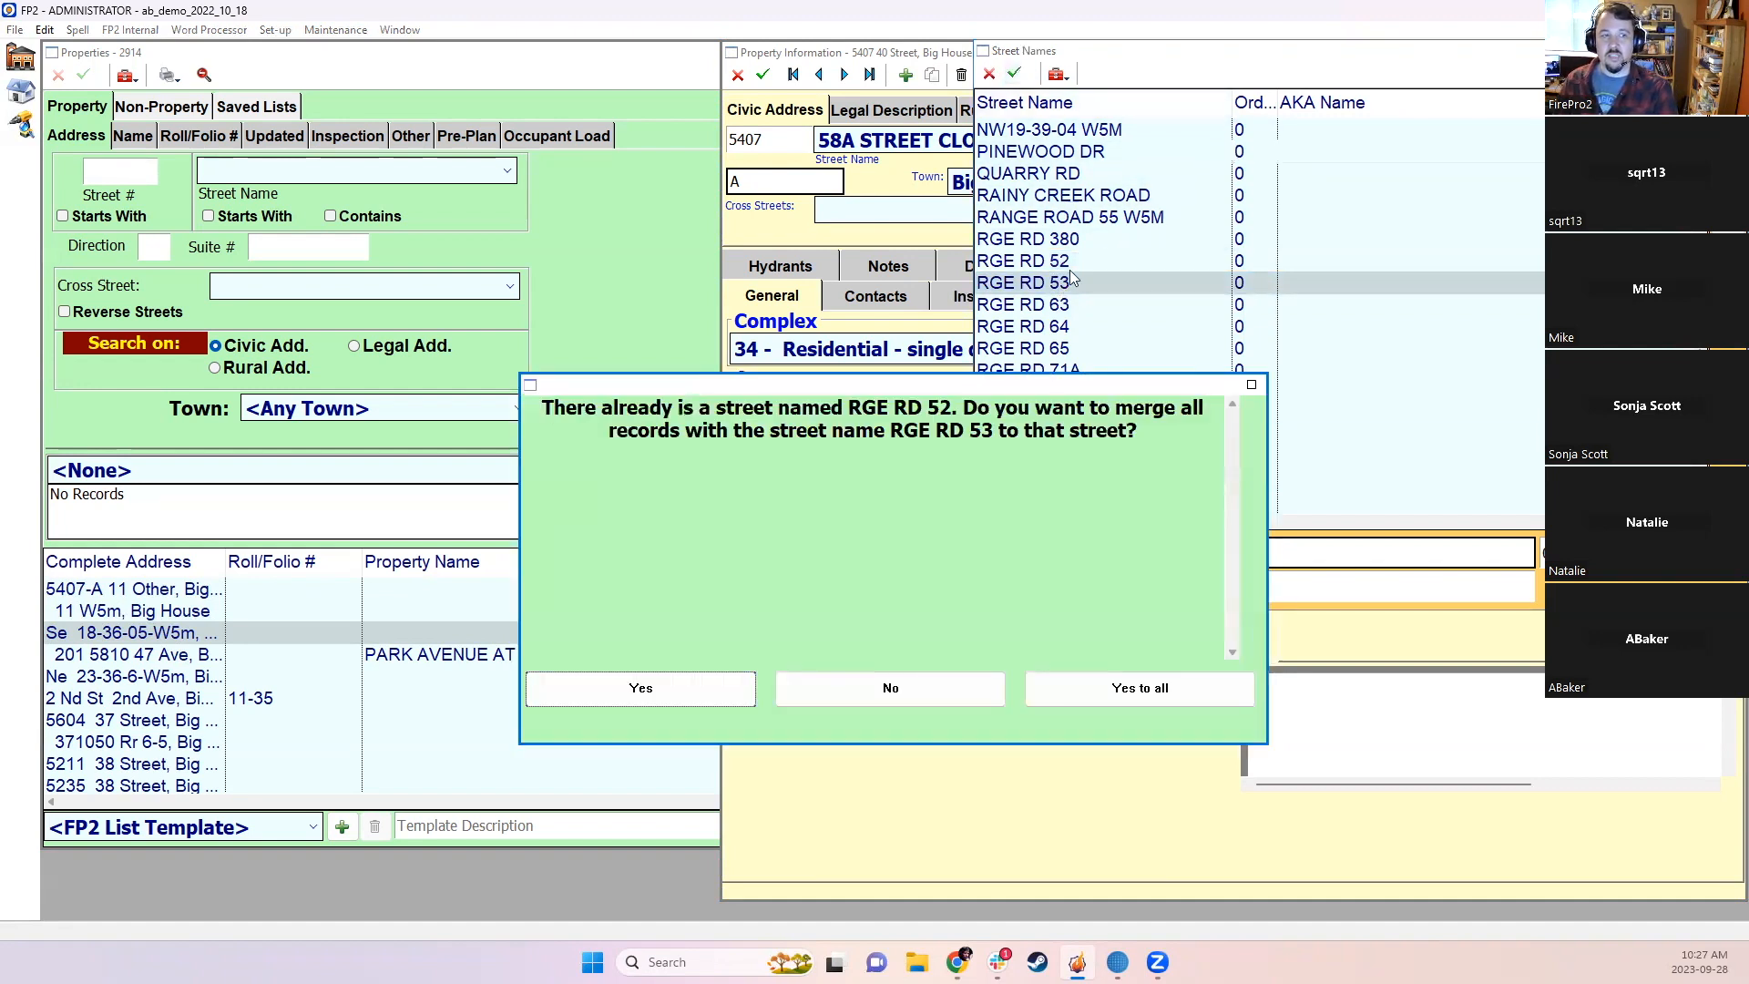
left_click(1048, 687)
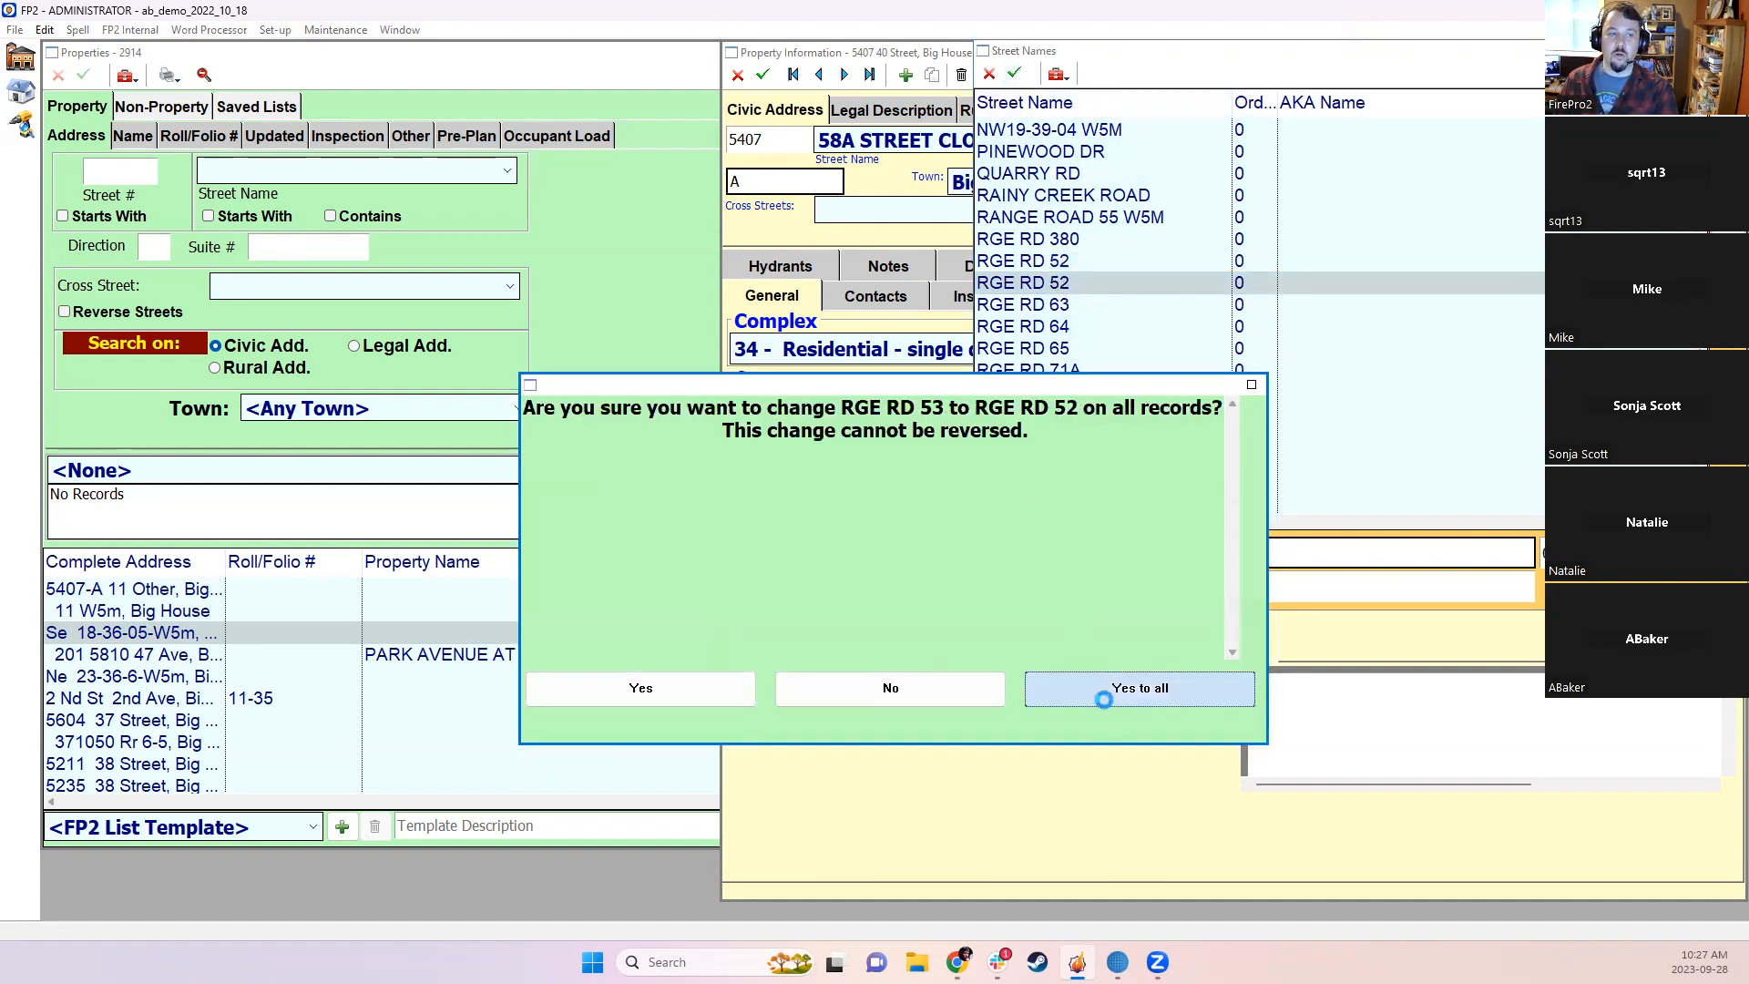
left_click(1104, 698)
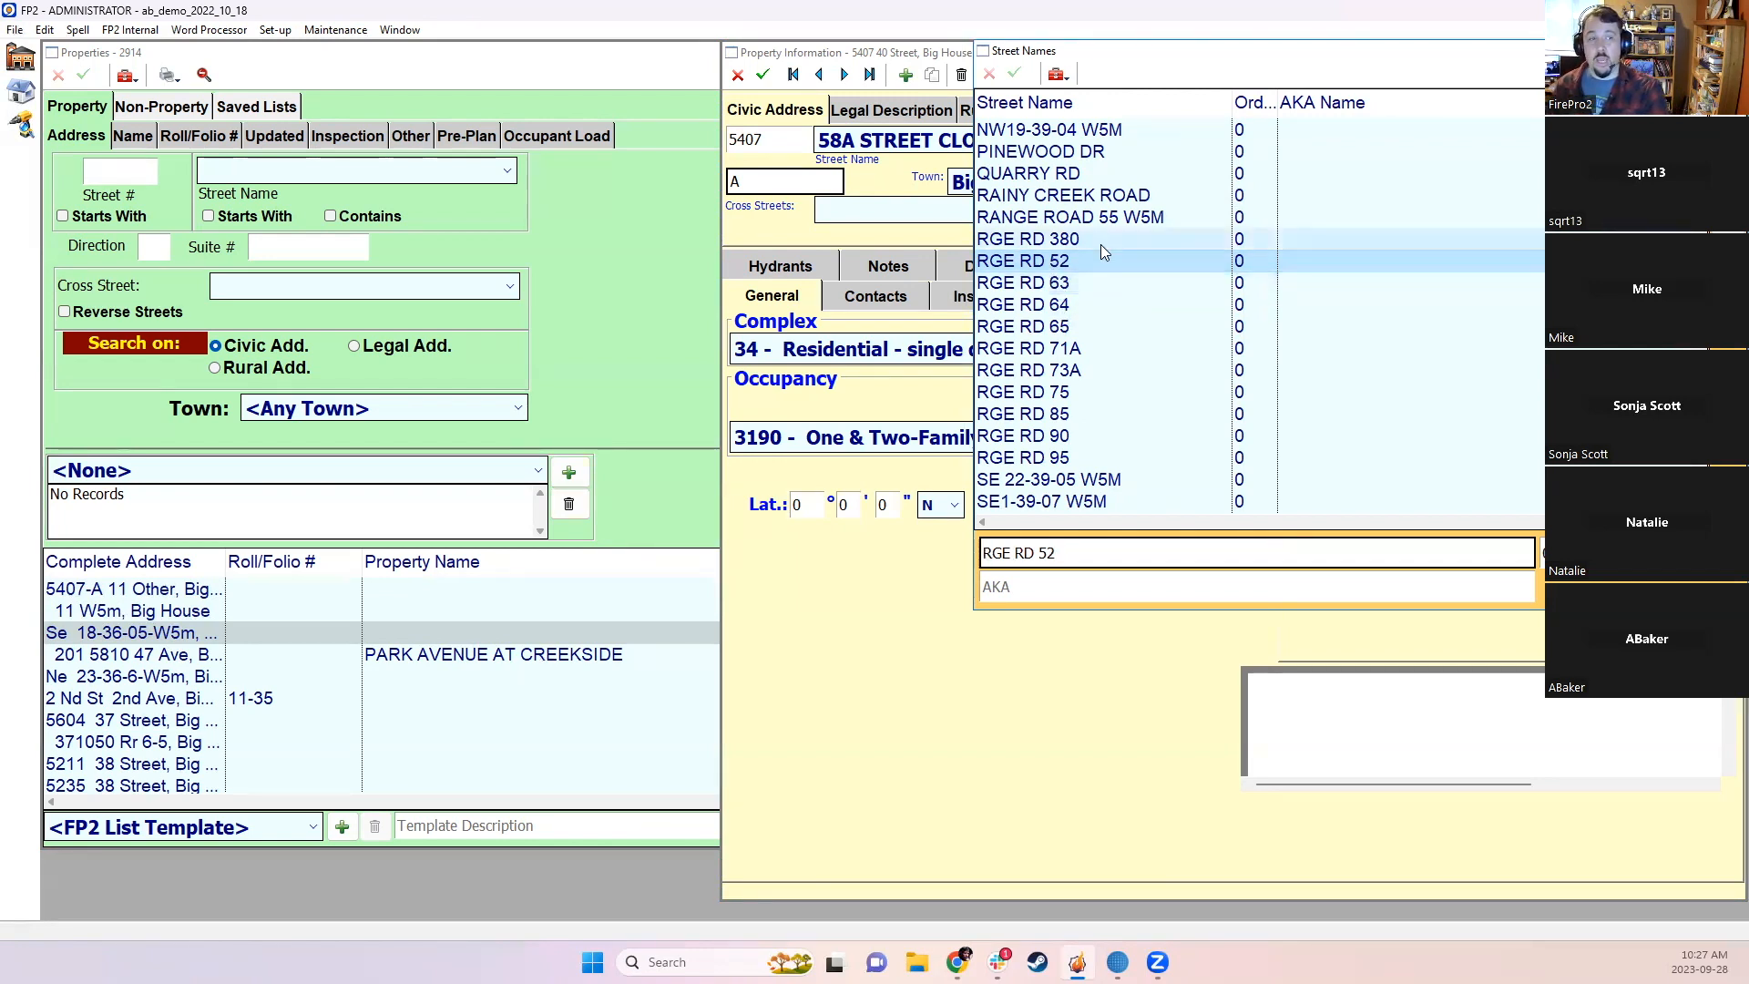
Step: Start a street suffix change from the street names list and load all suffixes in use
left_click_drag(1042, 56, 1027, 110)
left_click(1052, 132)
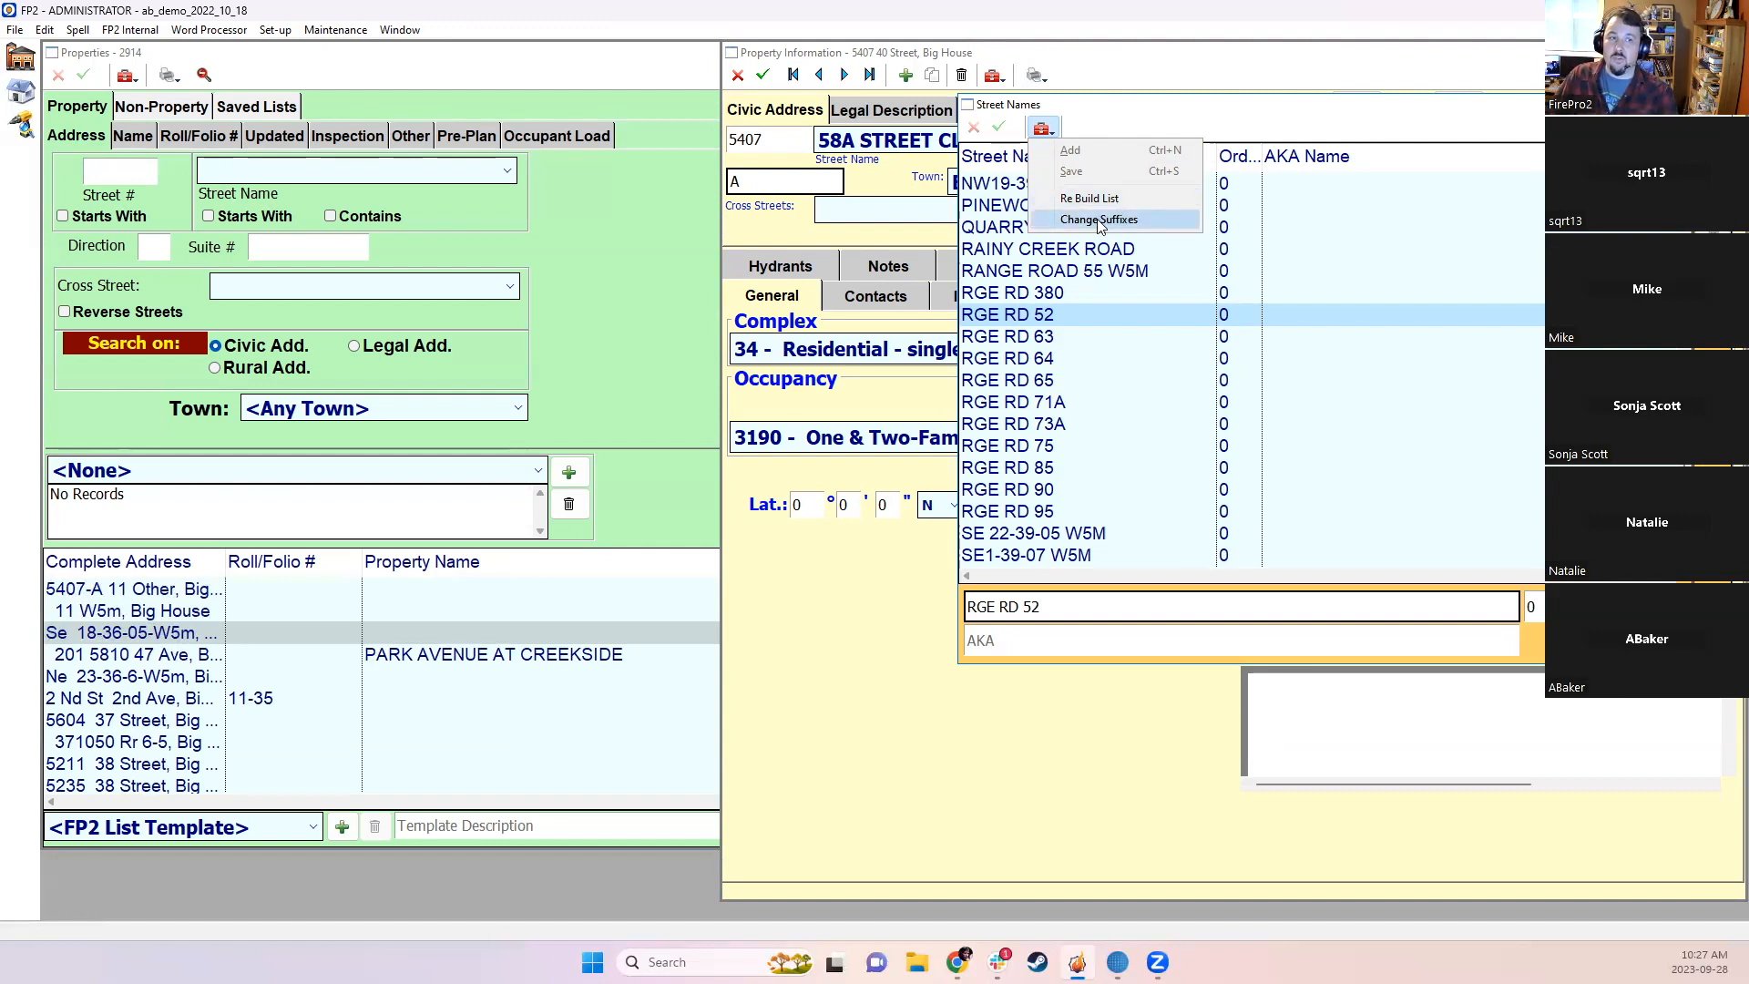
left_click(1099, 221)
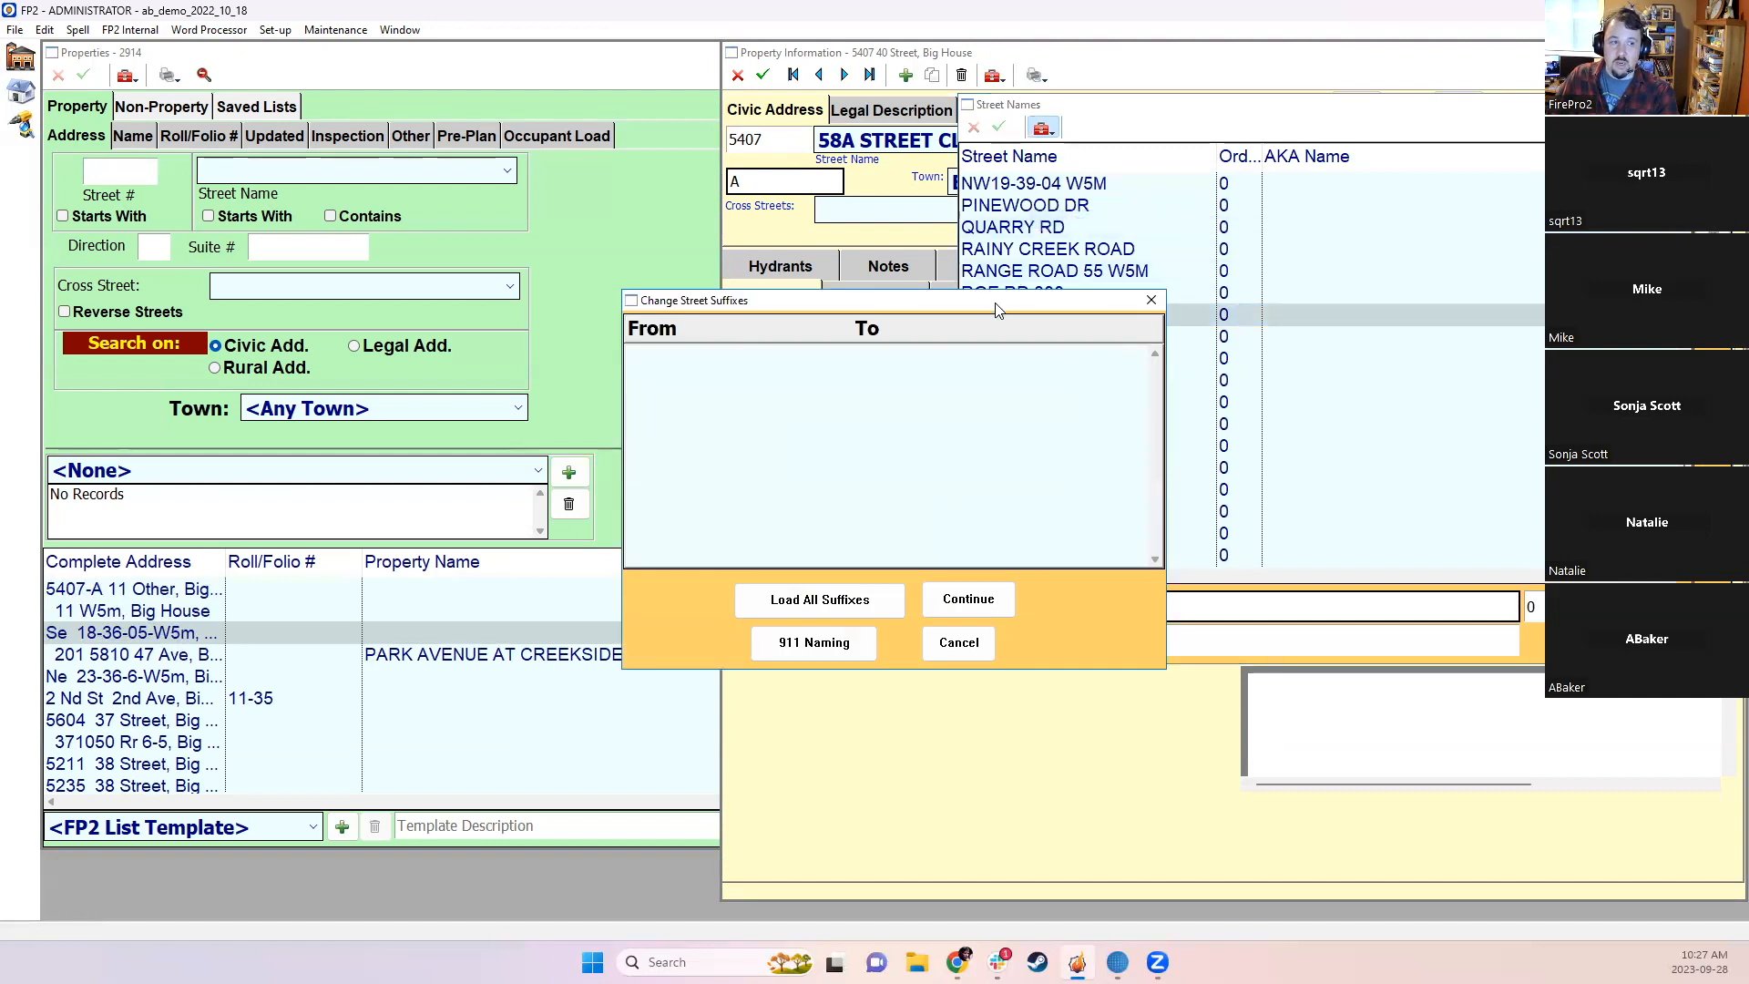
left_click_drag(1002, 311, 1165, 224)
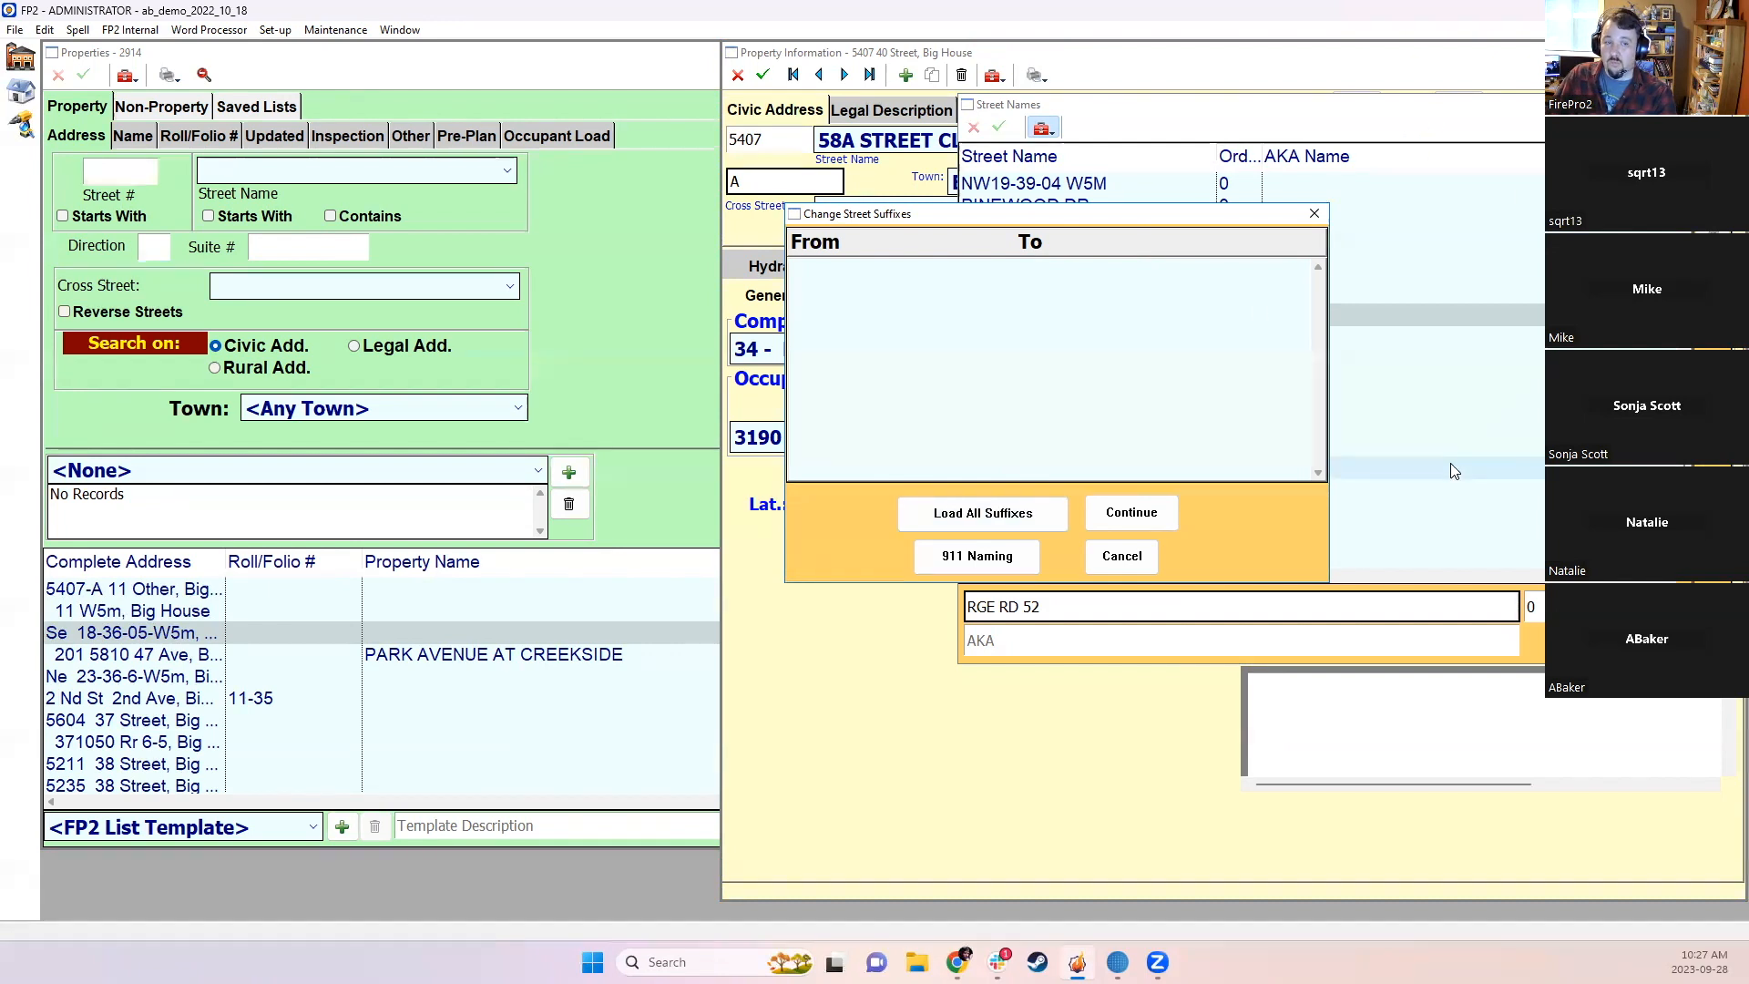
left_click(951, 506)
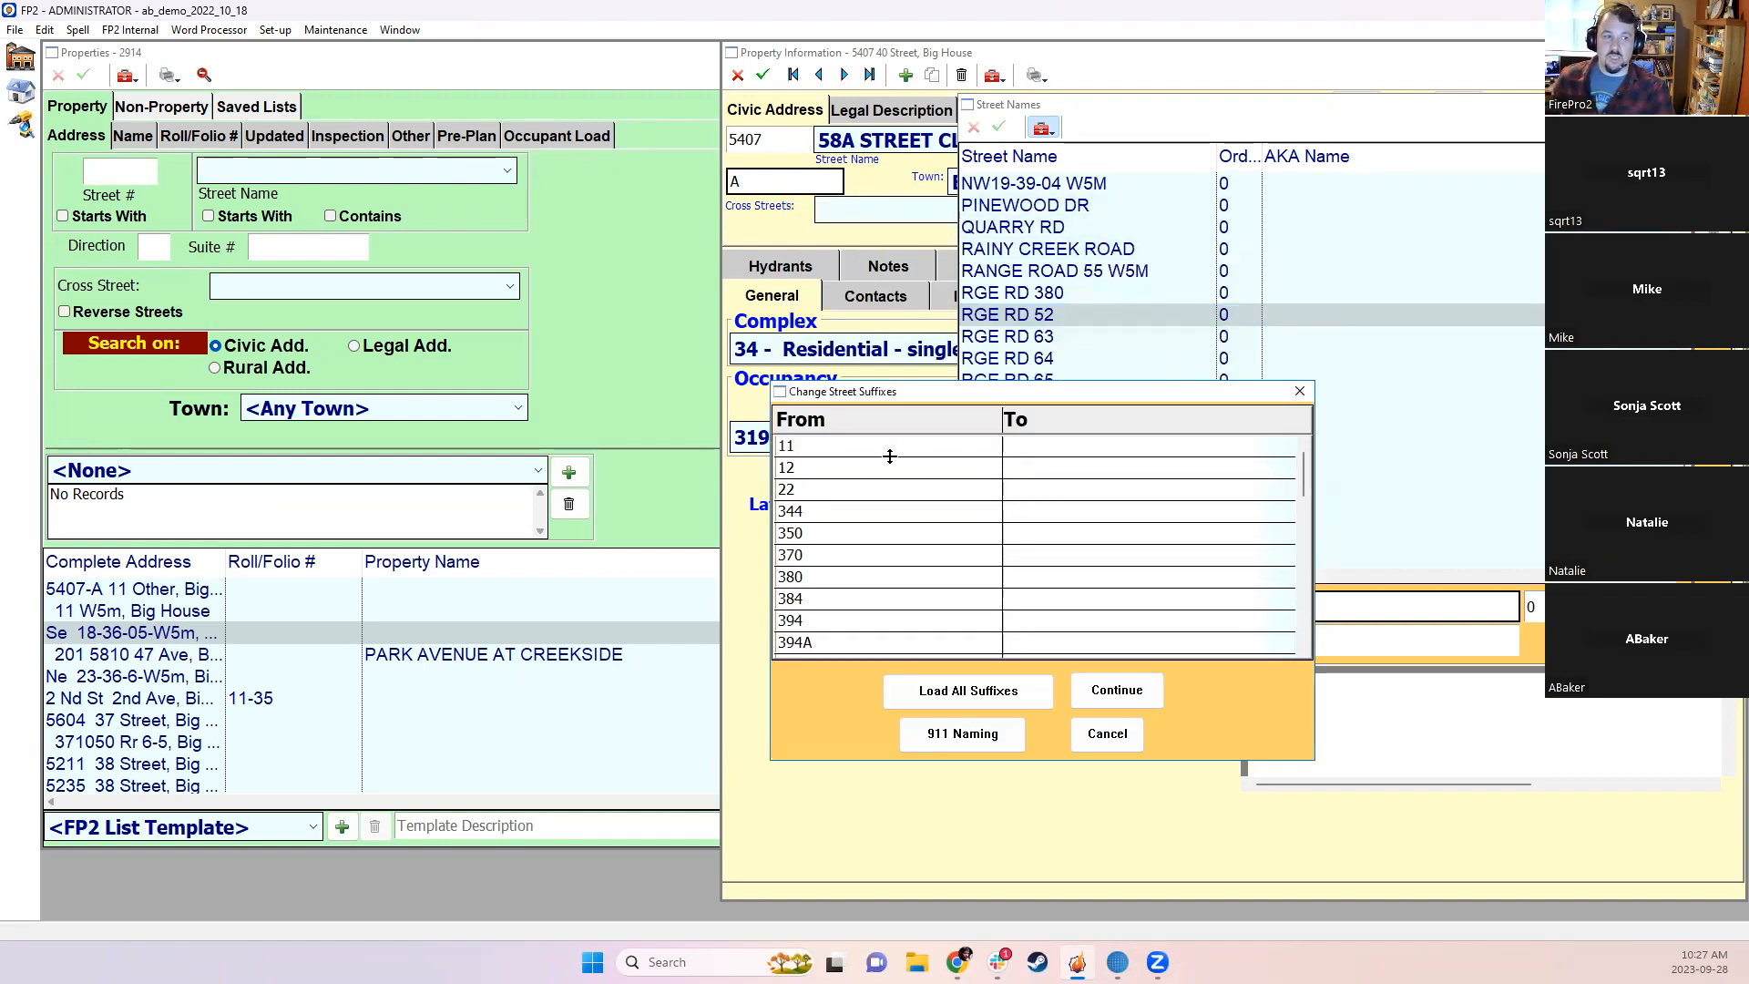
Step: Examine the loaded suffixes for different spellings of the same street type, such as AVE and AVENUE
scroll(911, 511, "down", 5)
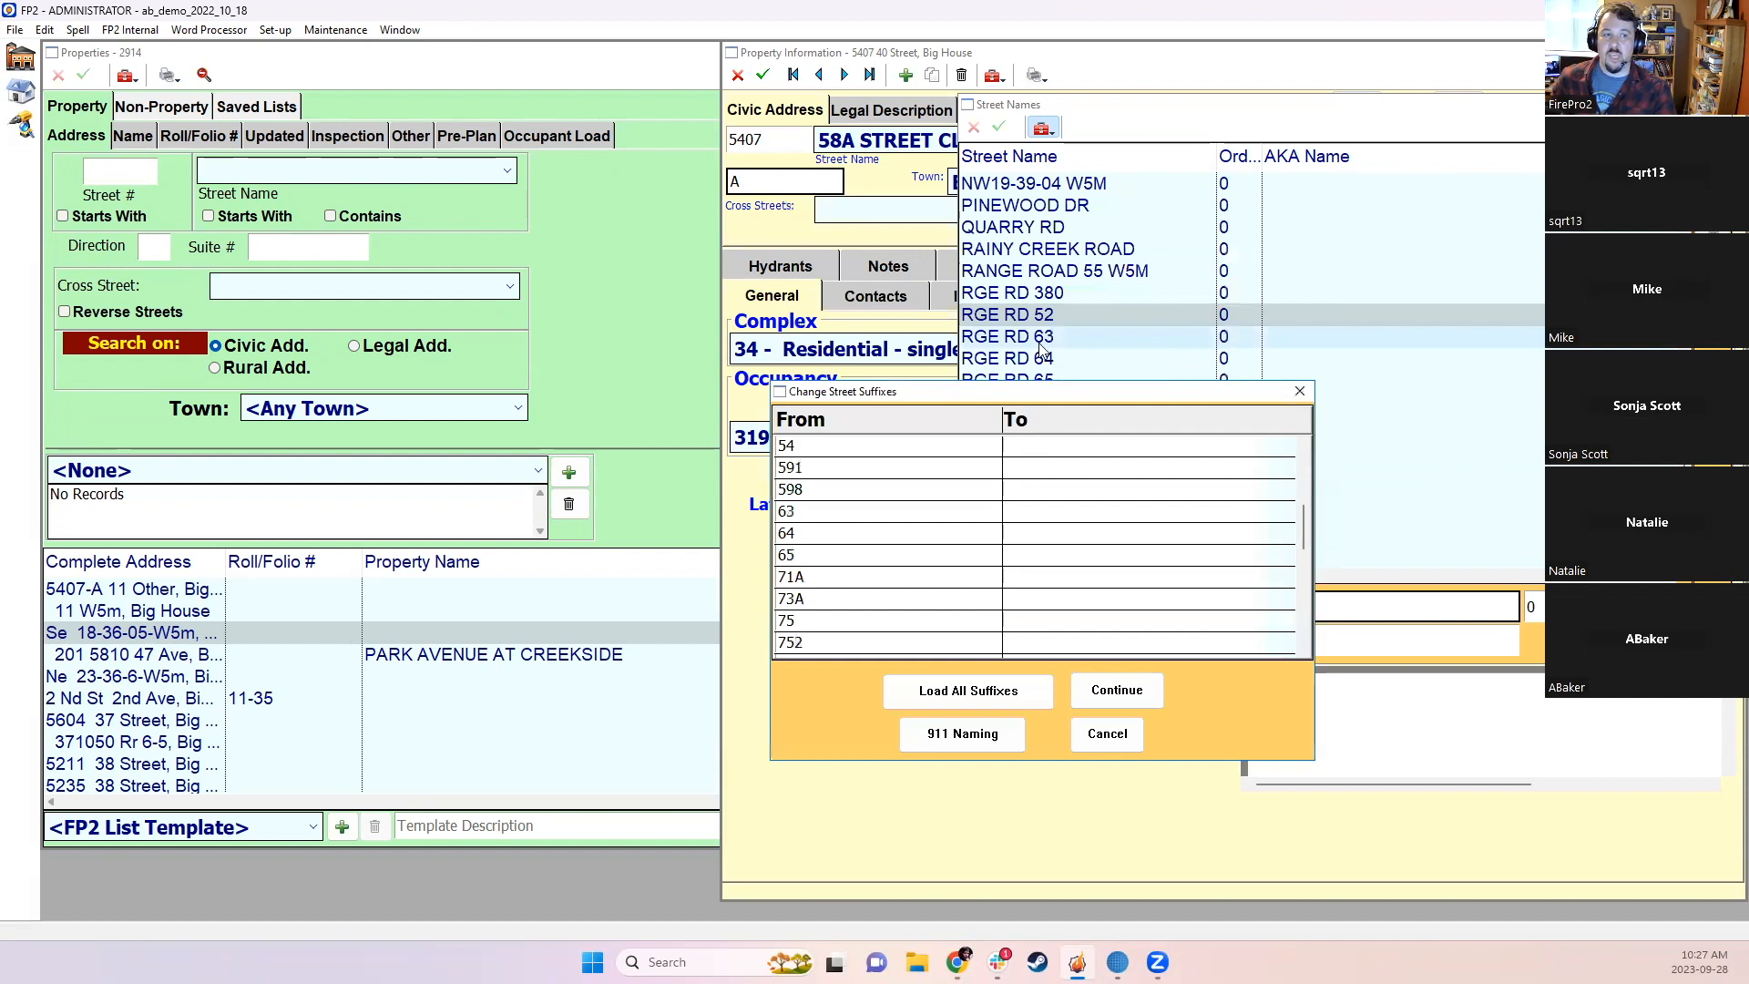
scroll(798, 510, "down", 5)
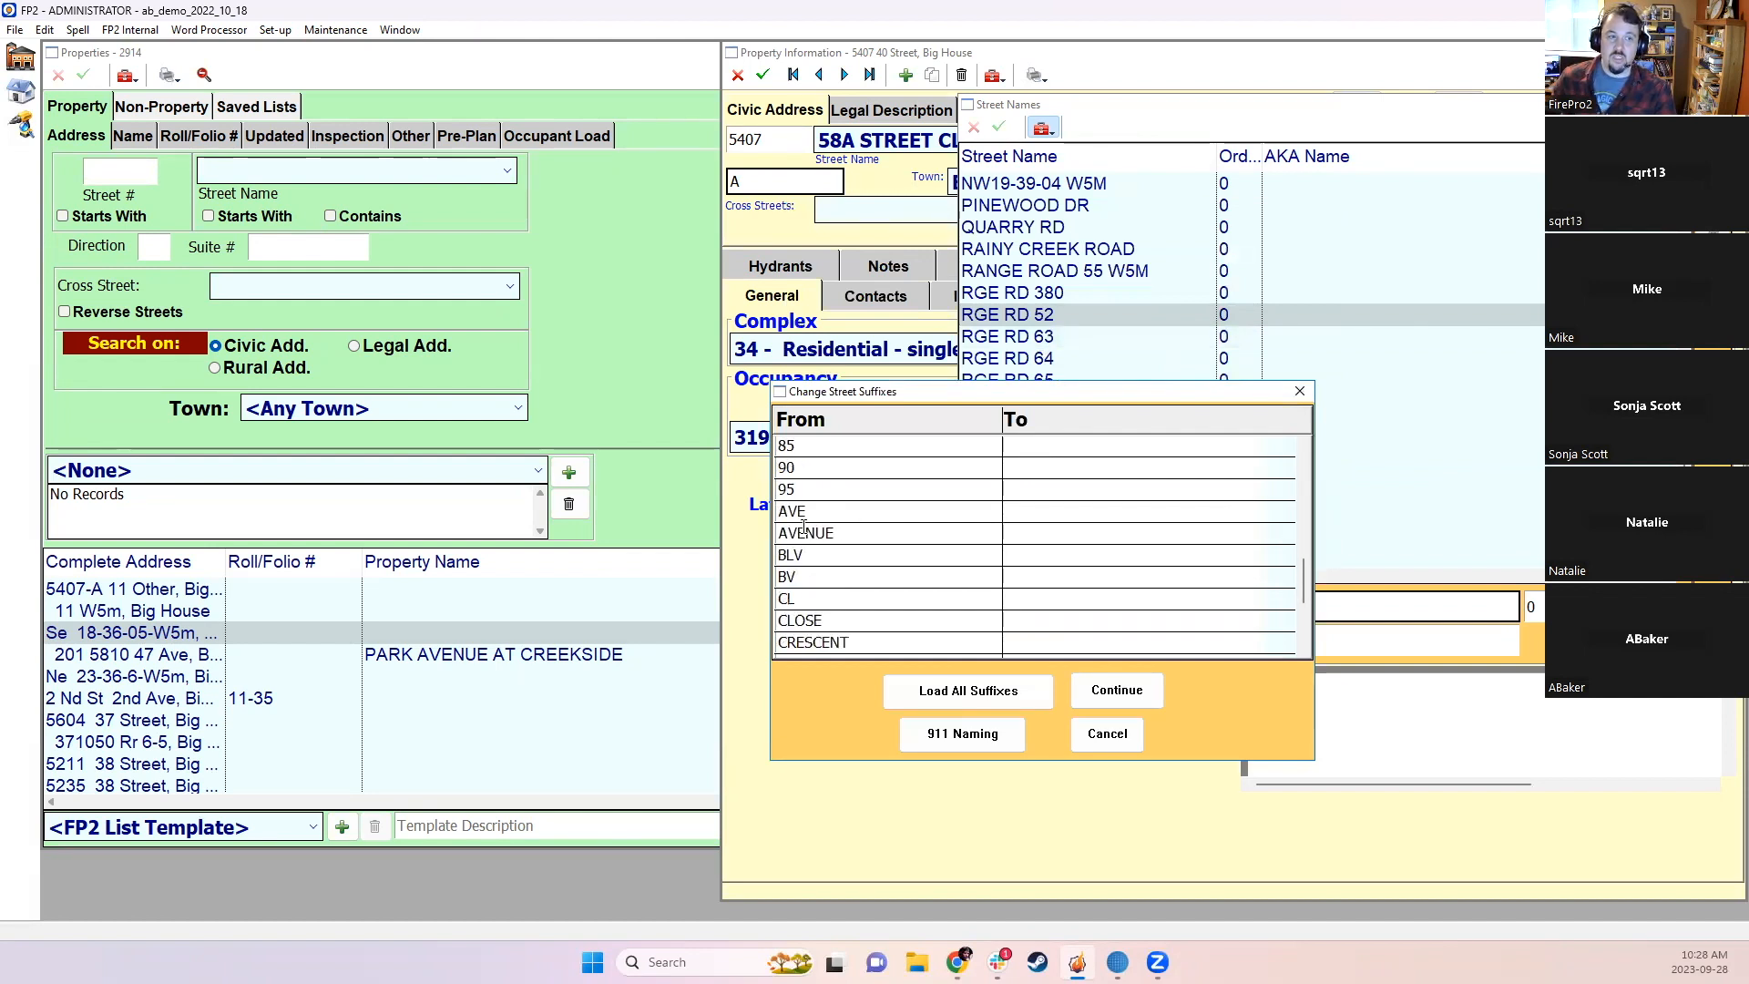
left_click(836, 554)
left_click(878, 622)
scroll(878, 622, "down", 2)
scroll(879, 622, "up", 2)
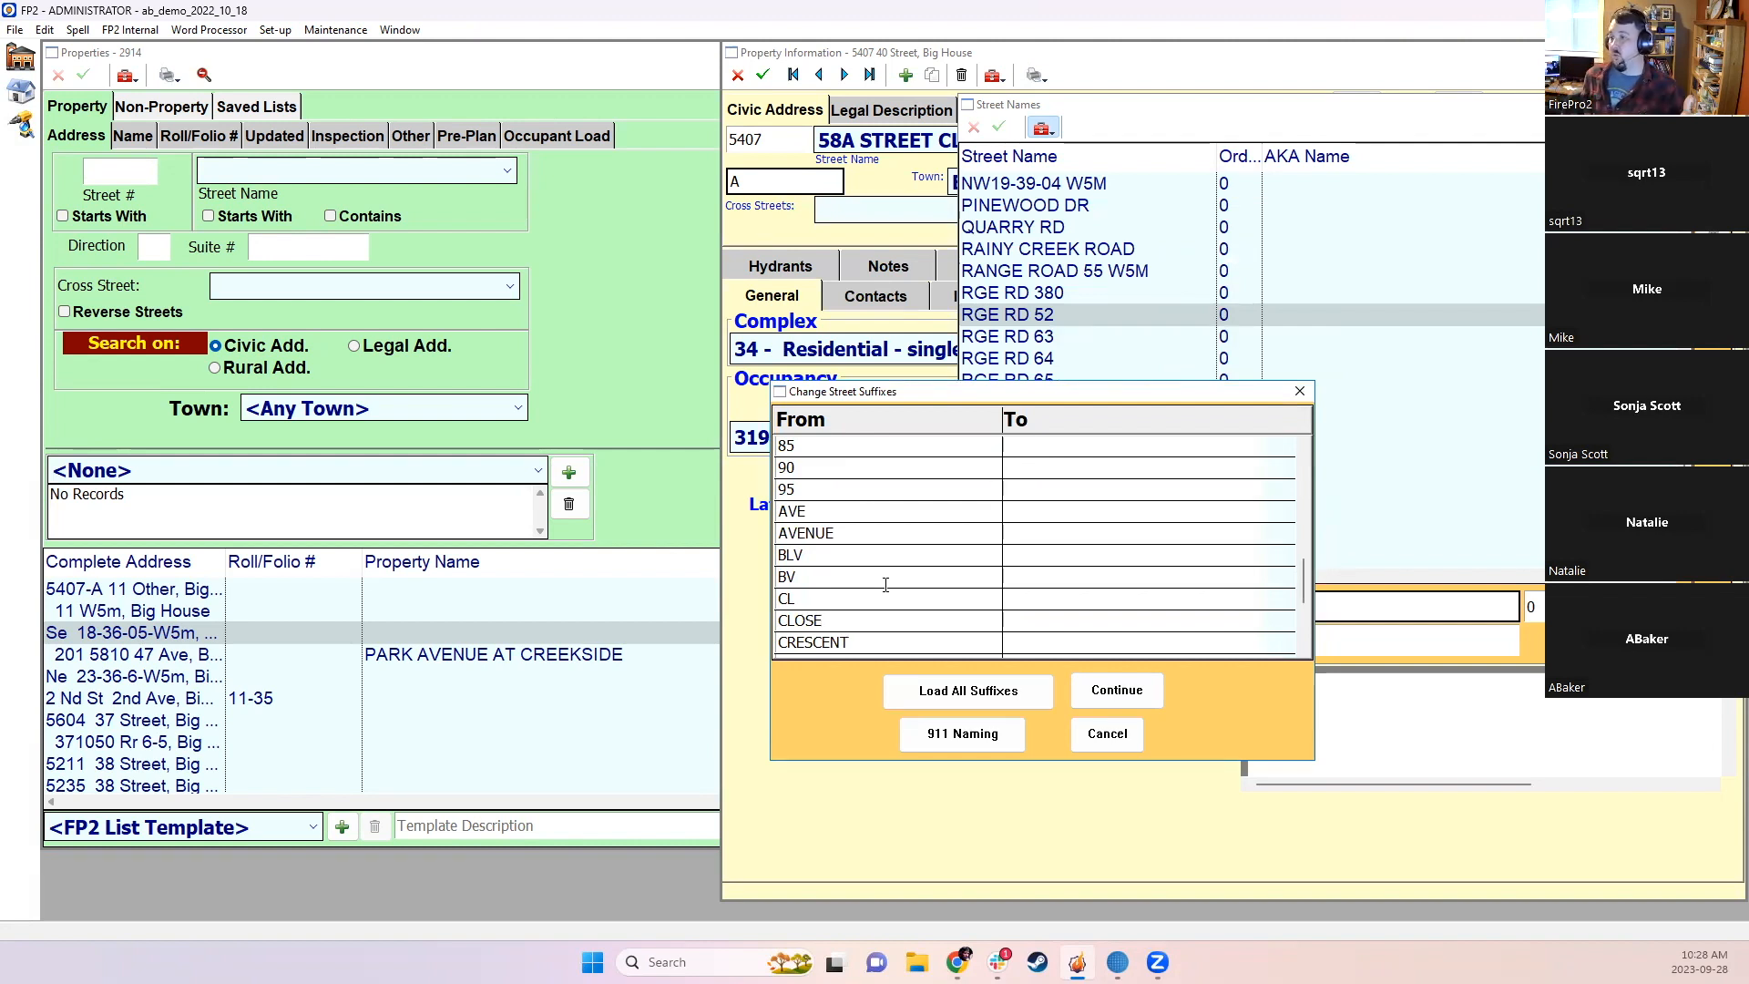
left_click(837, 511)
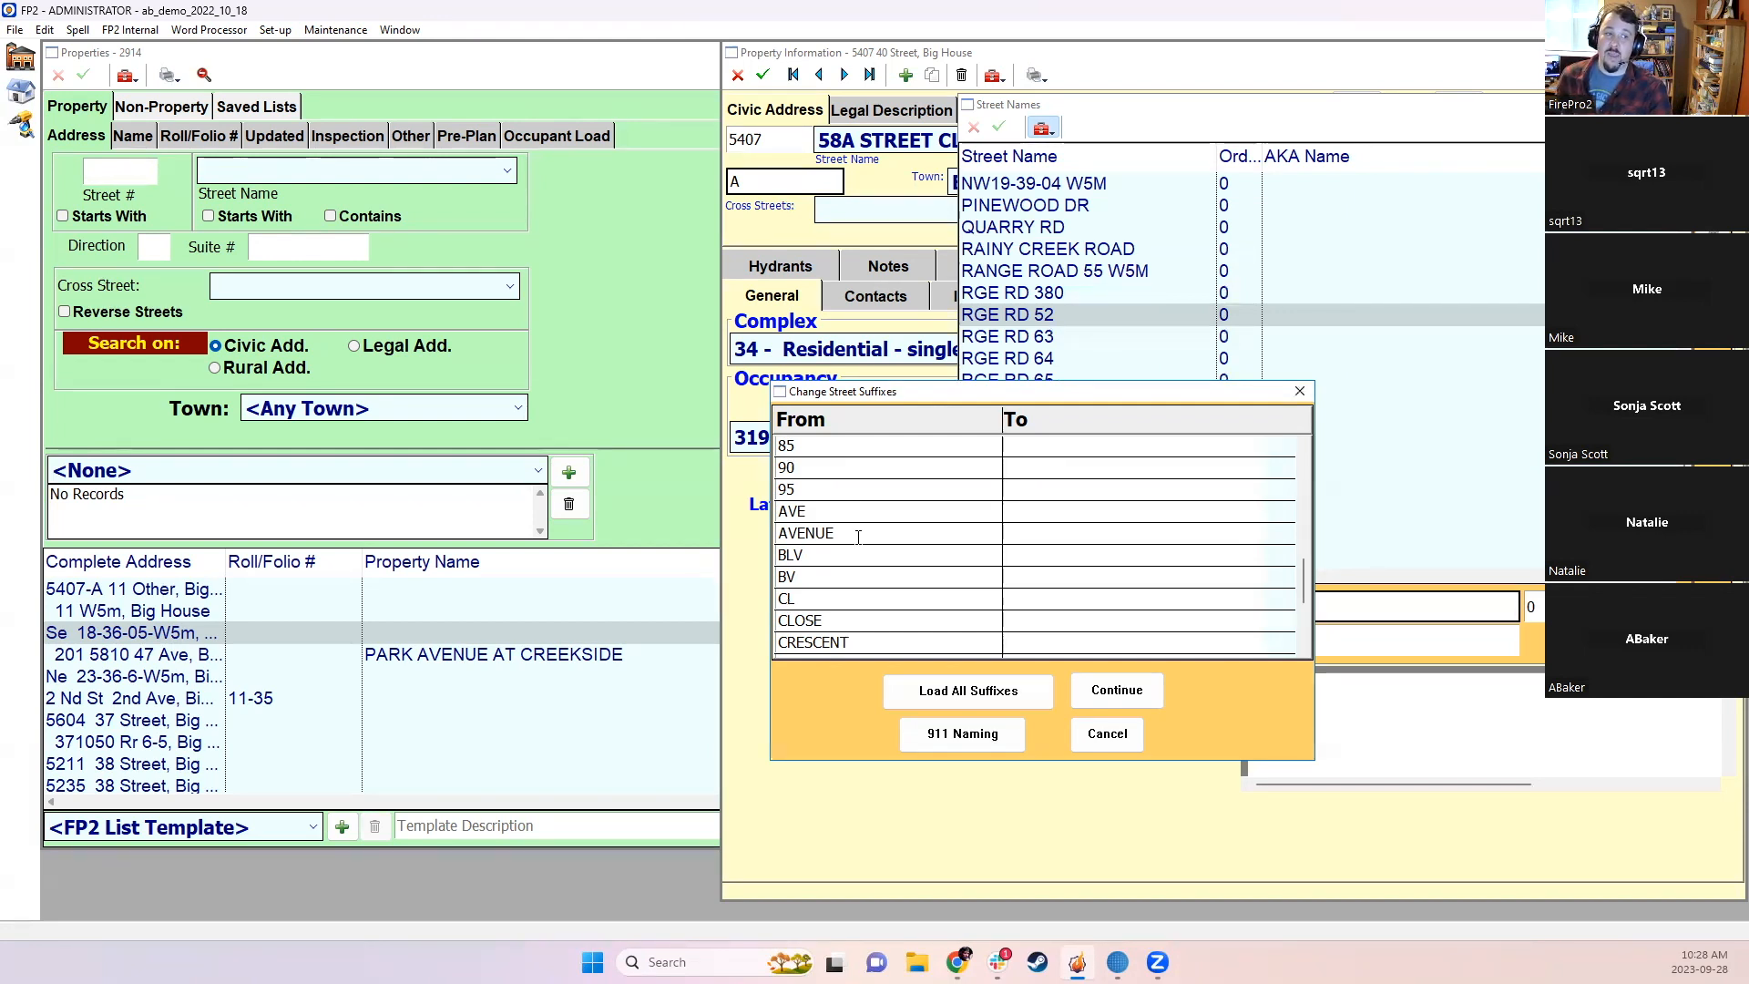
scroll(857, 593, "down", 1)
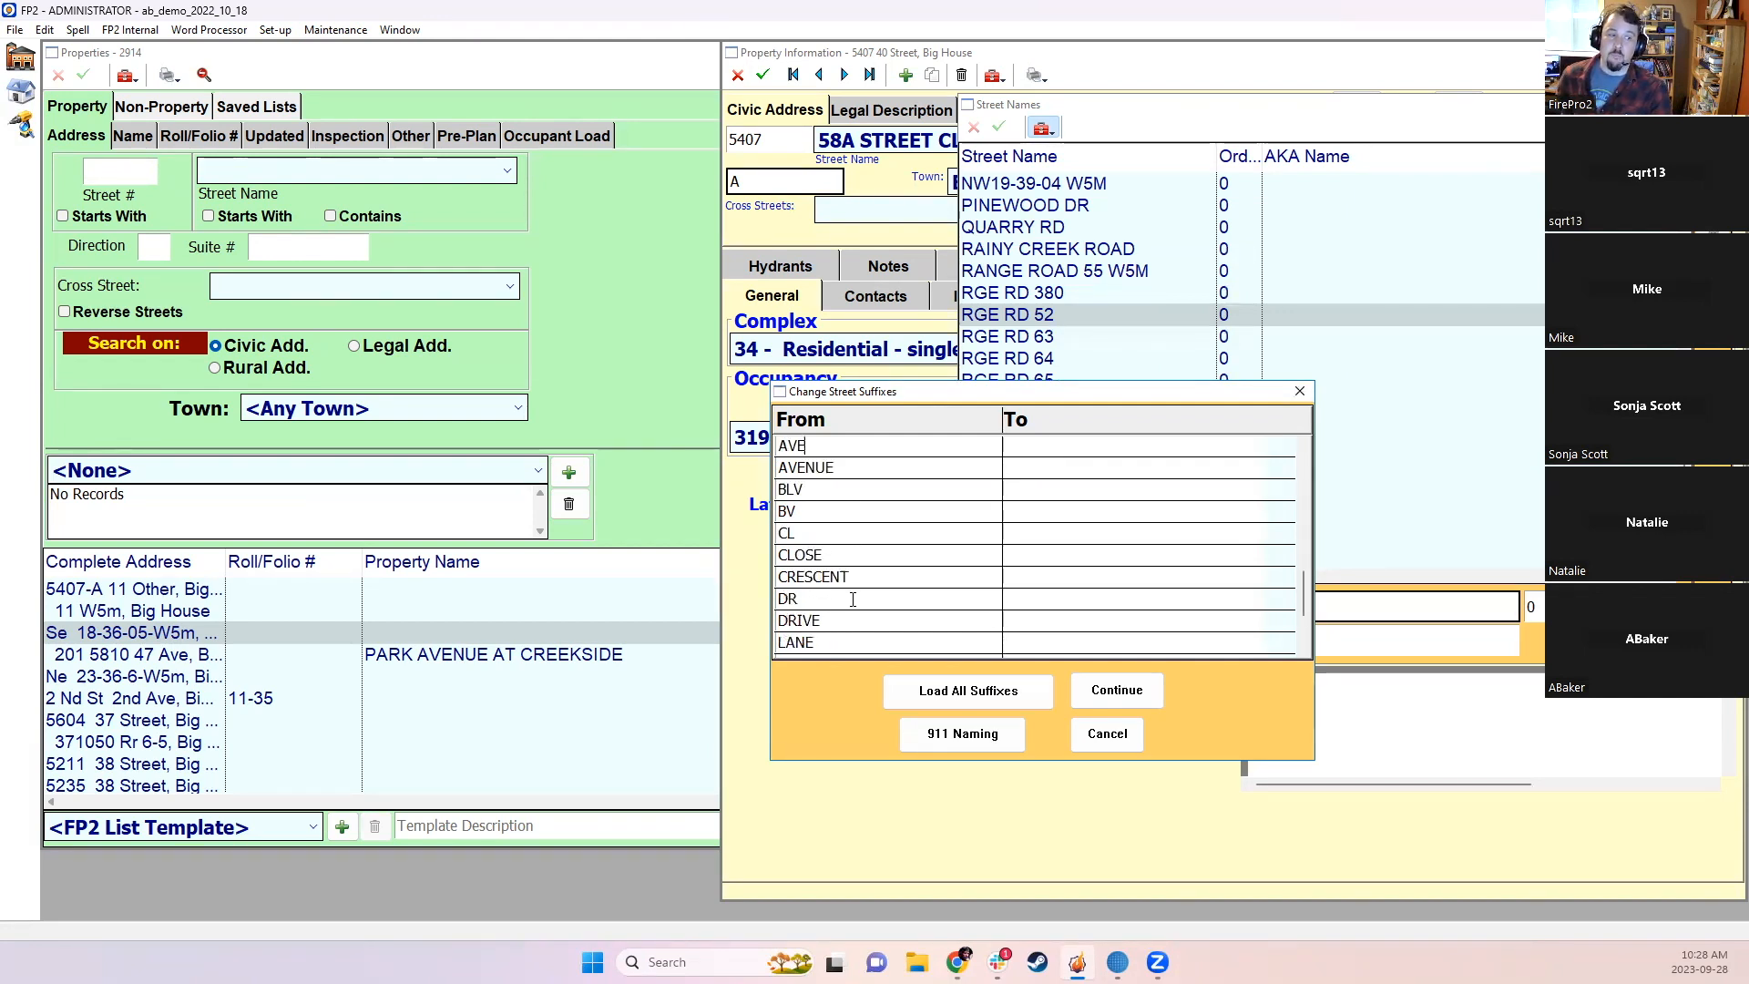
scroll(856, 599, "up", 1)
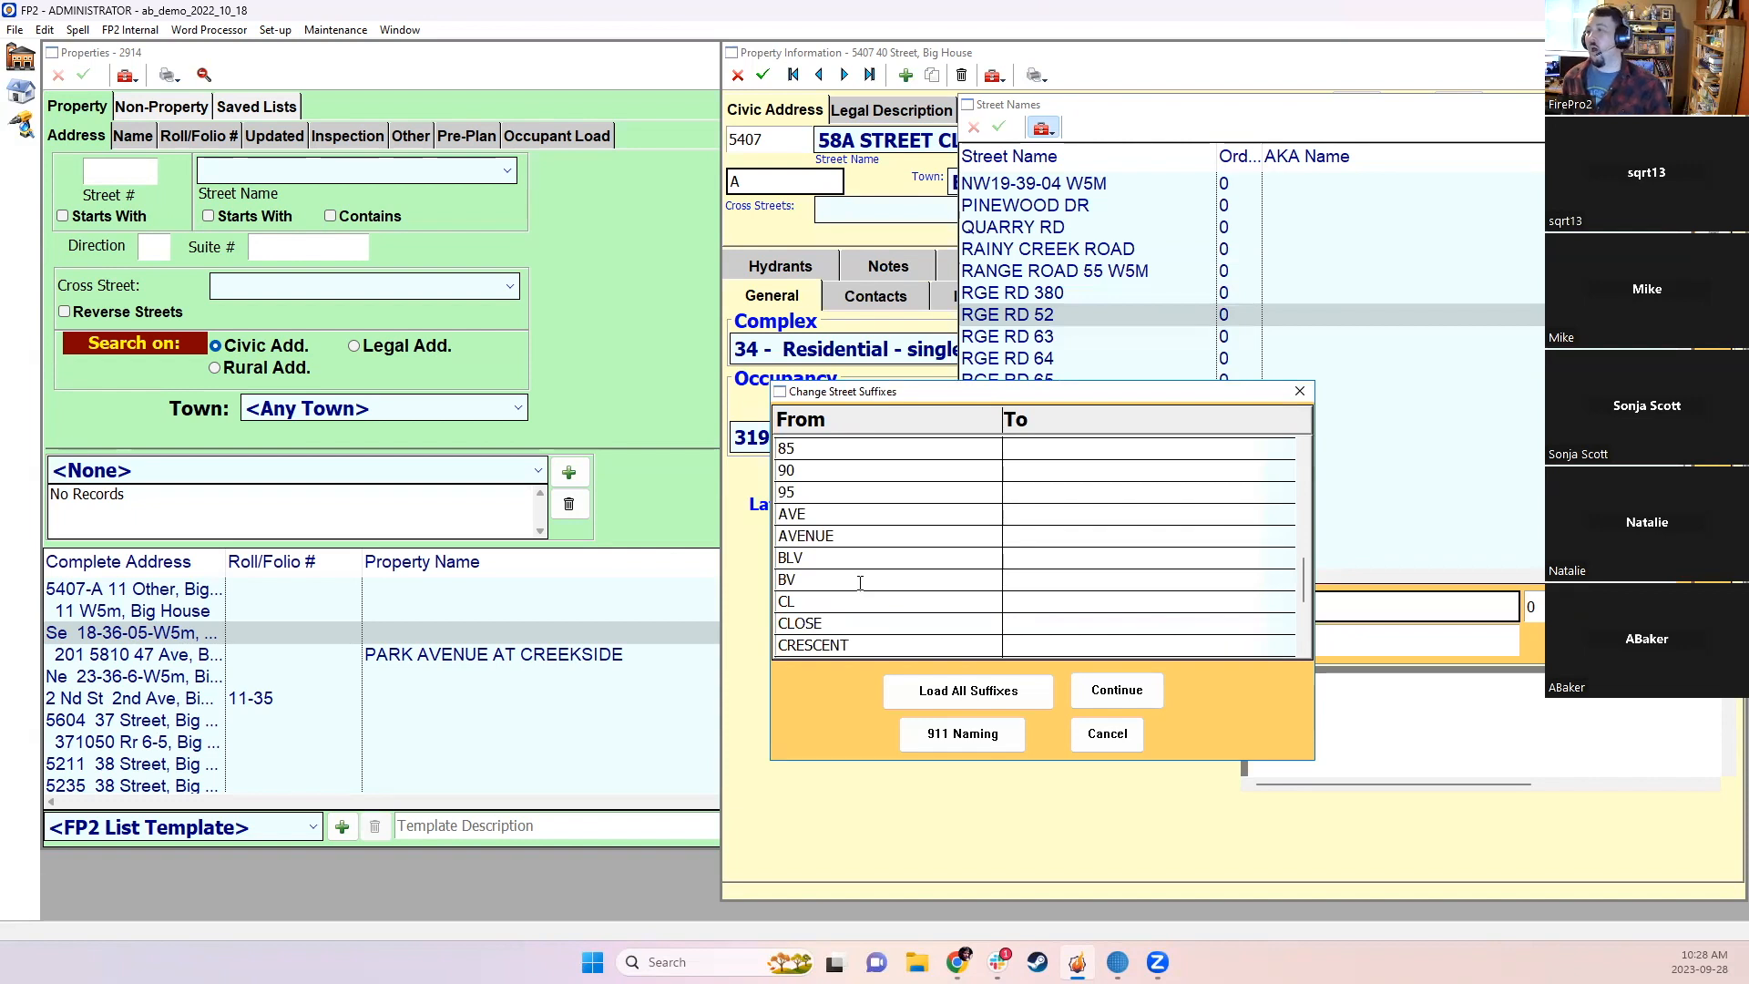
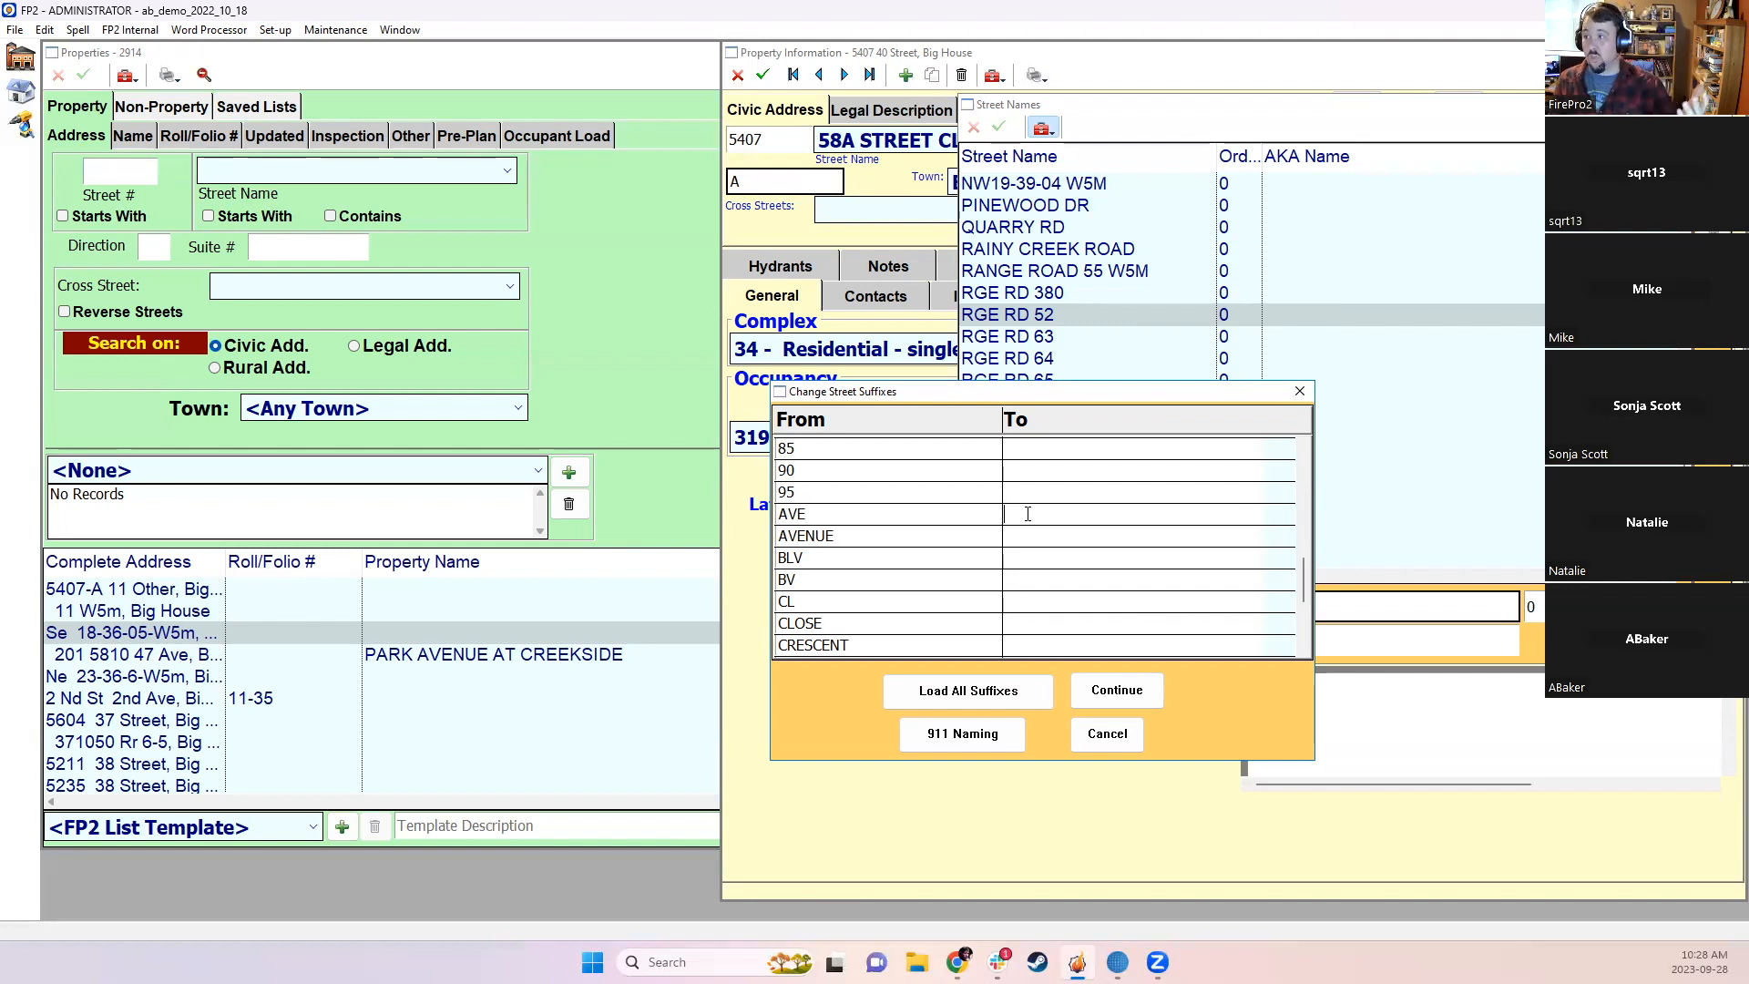
Step: Set the replacement suffixes to AV for AVE and AVENUE, LN for LANE, and RD for ROAD
type("AV")
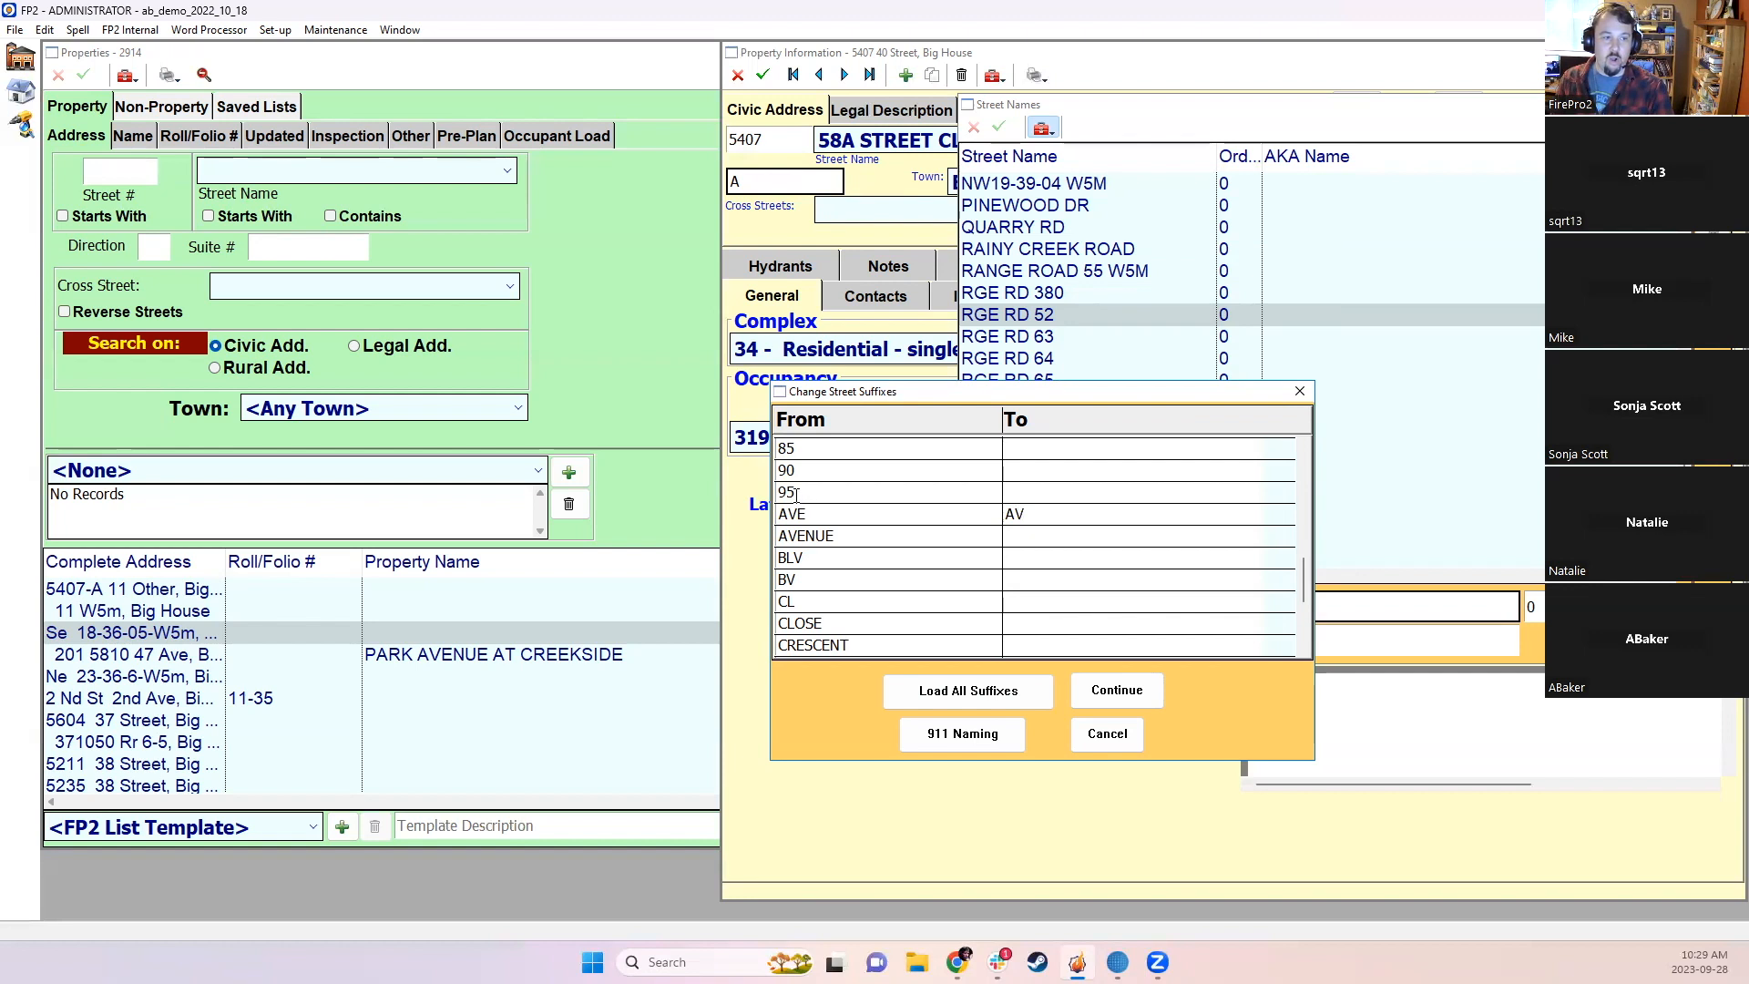
type("AV")
scroll(1066, 588, "down", 2)
left_click(1071, 578)
type("LN")
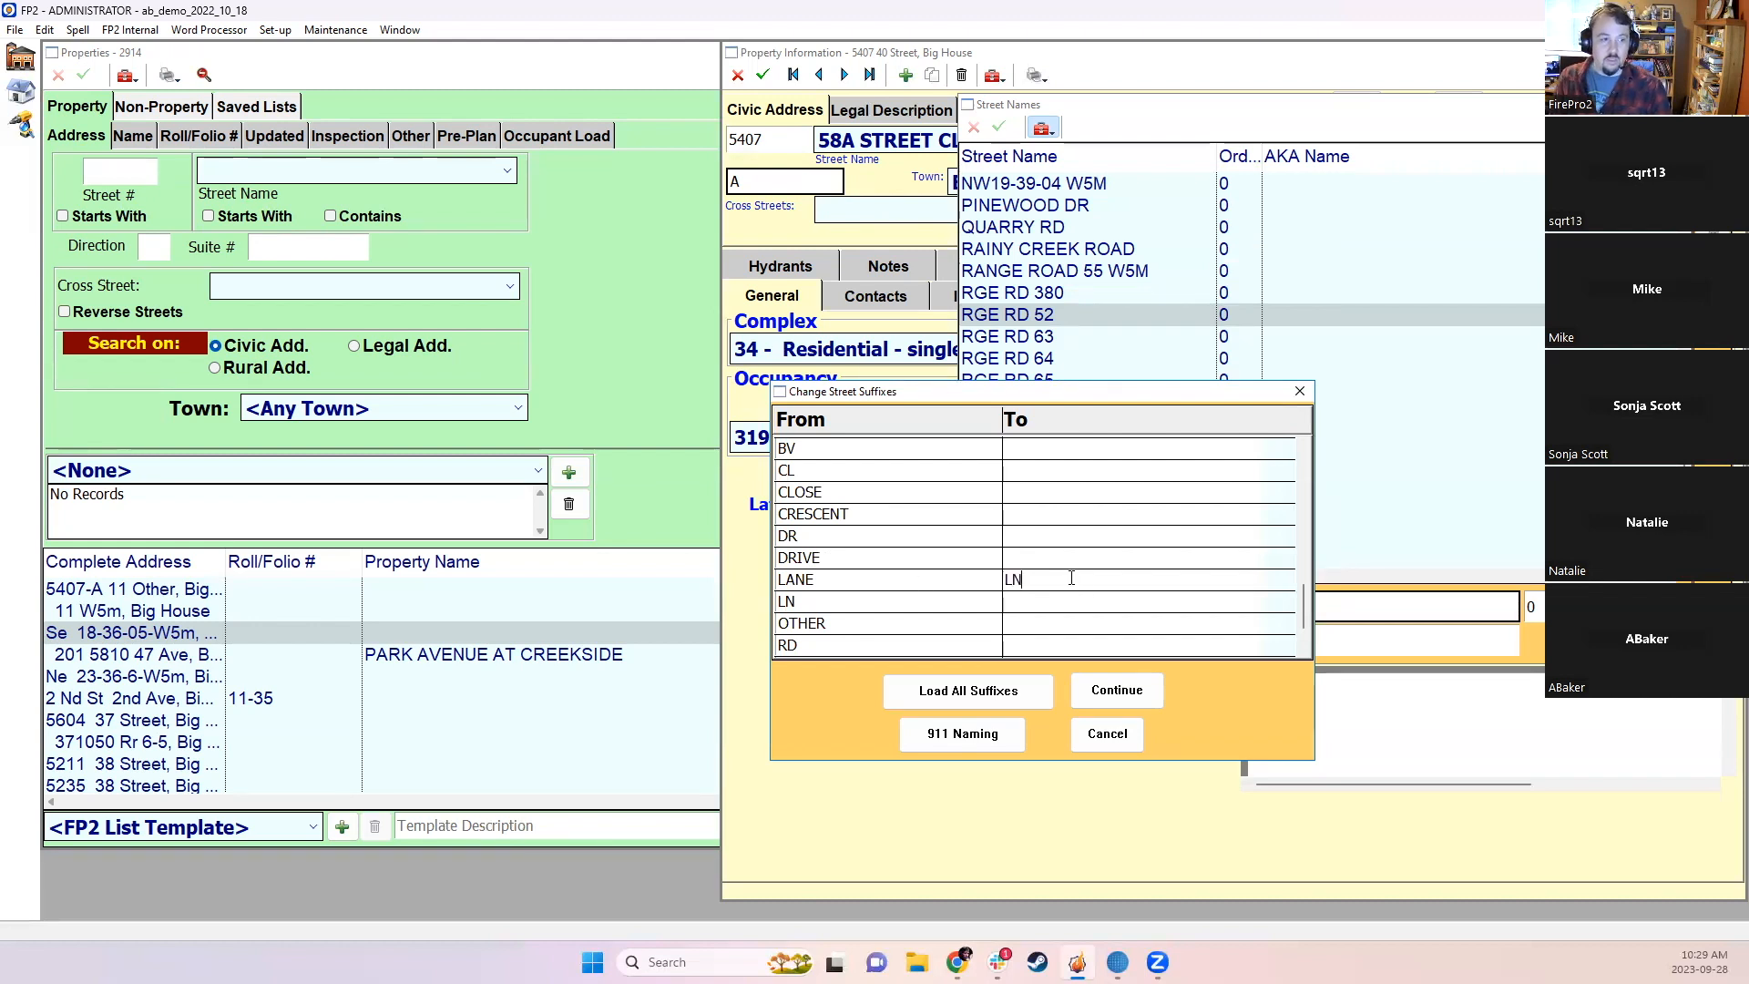
scroll(1055, 572, "down", 1)
left_click(1042, 605)
type("RD")
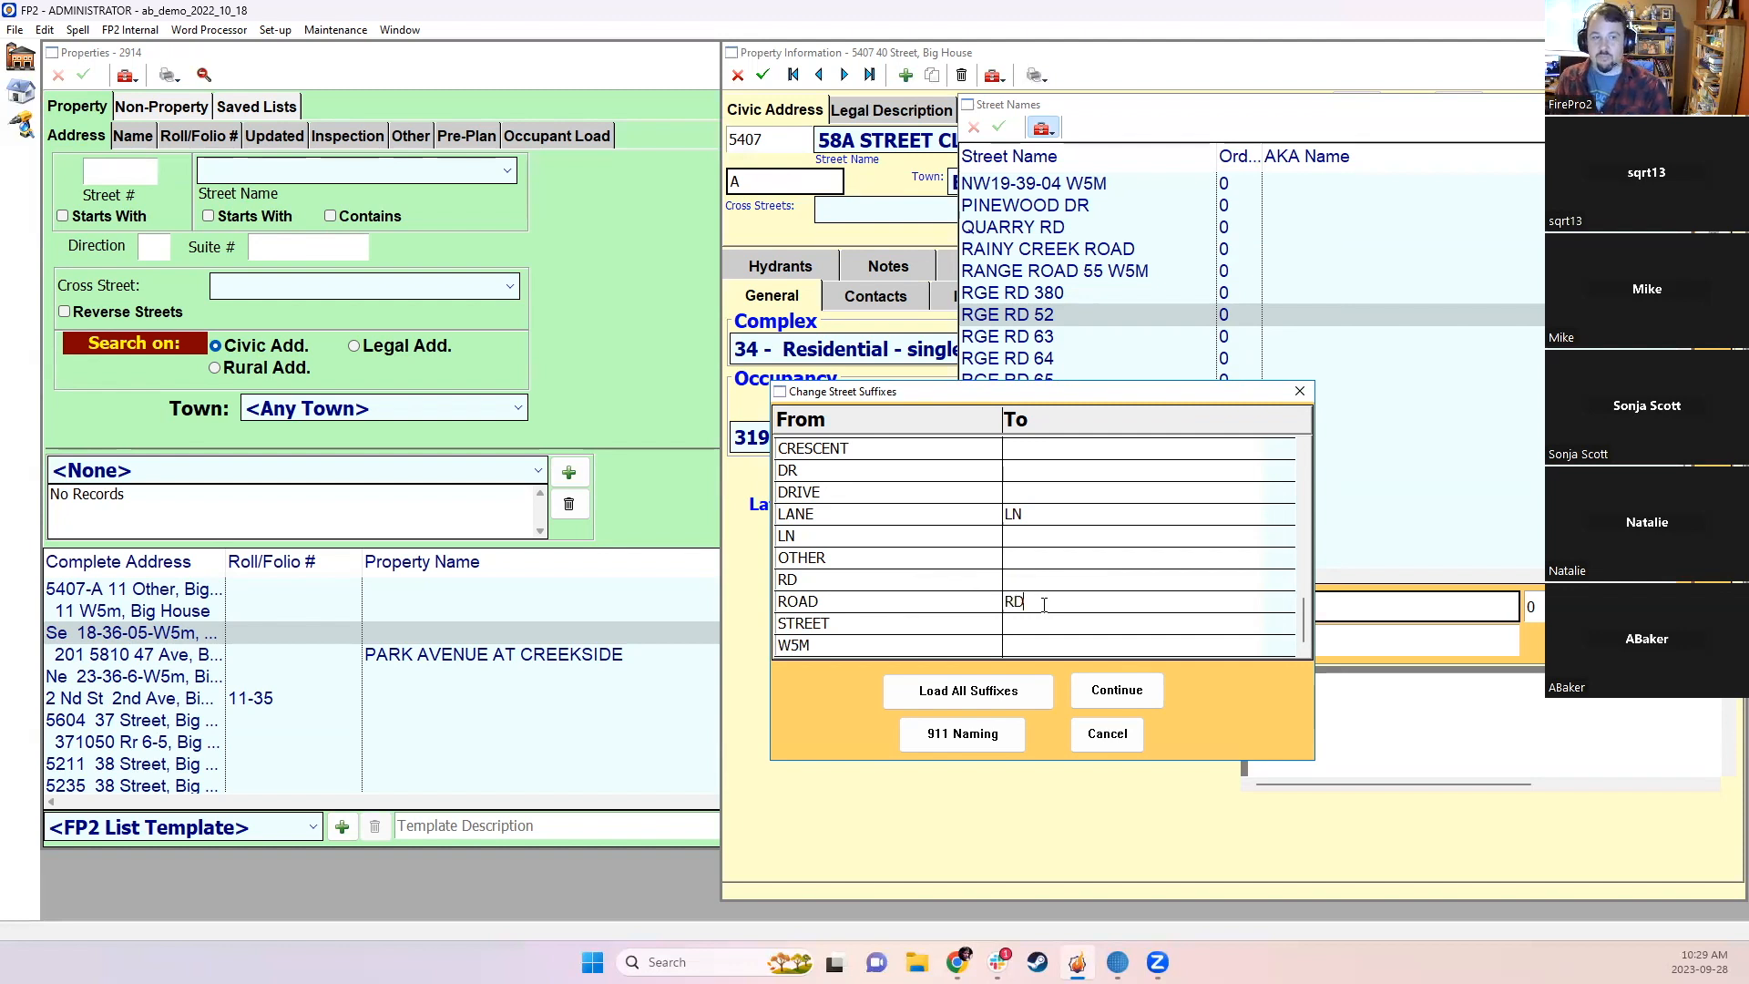
scroll(1103, 478, "up", 5)
scroll(1102, 478, "down", 3)
scroll(1102, 477, "down", 2)
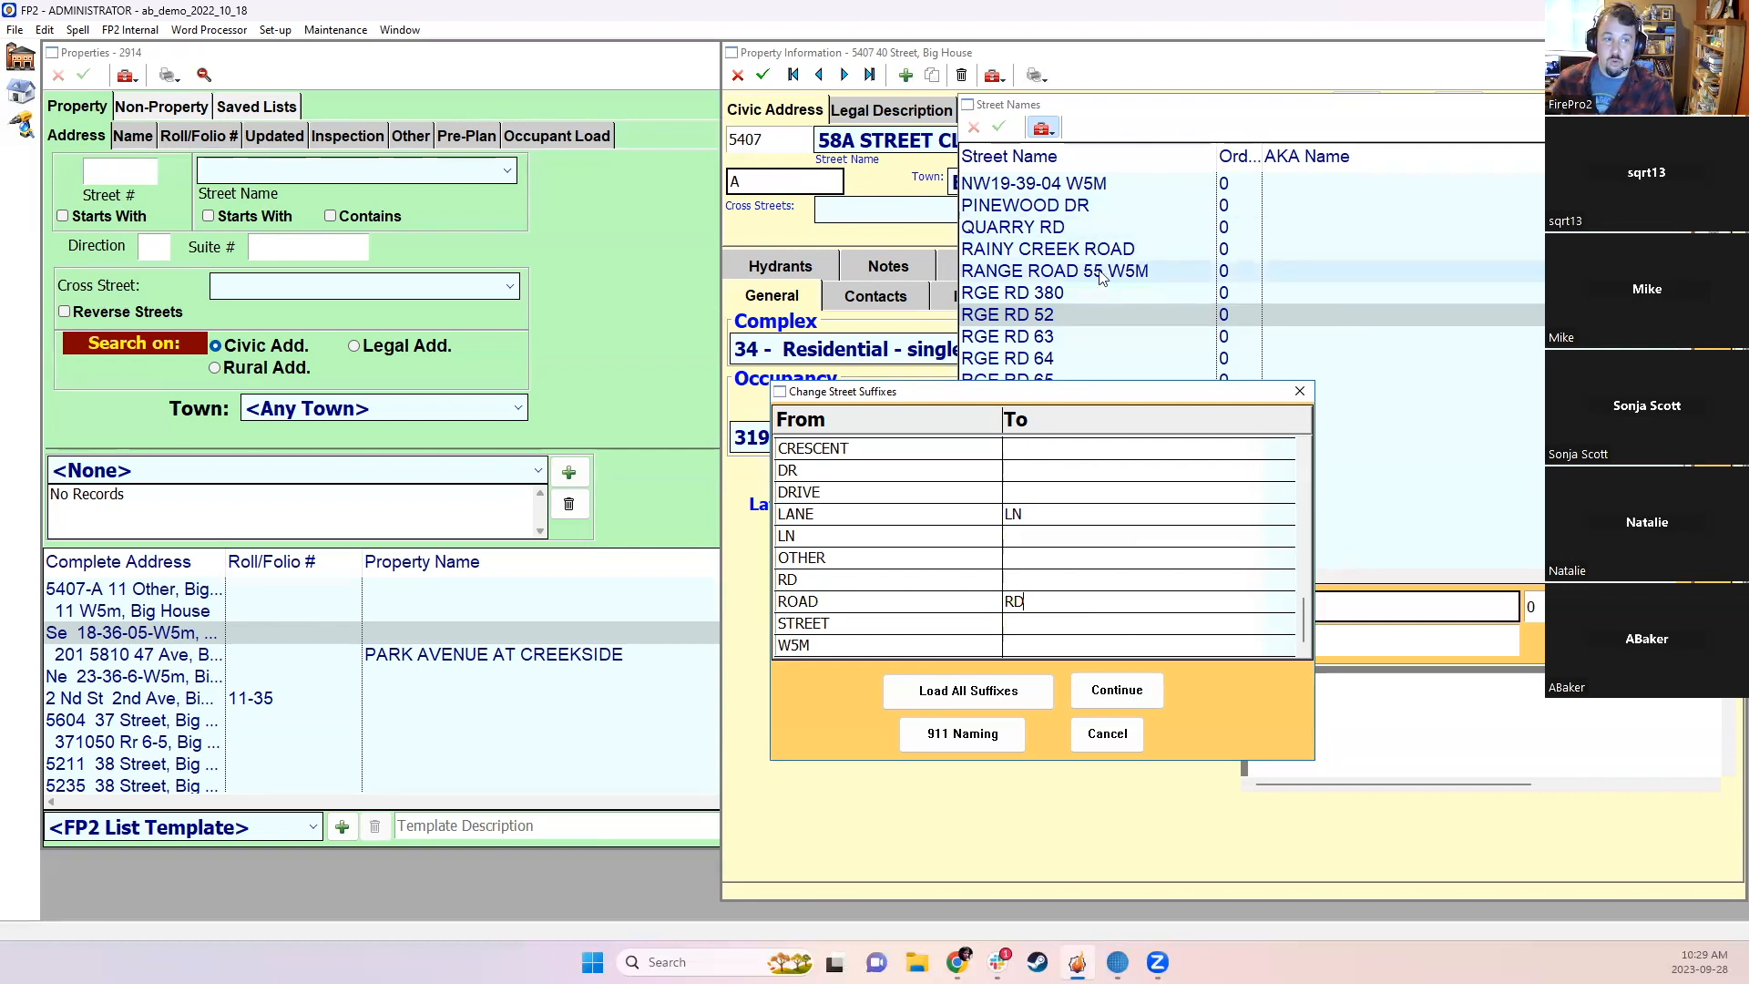
left_click(1033, 600)
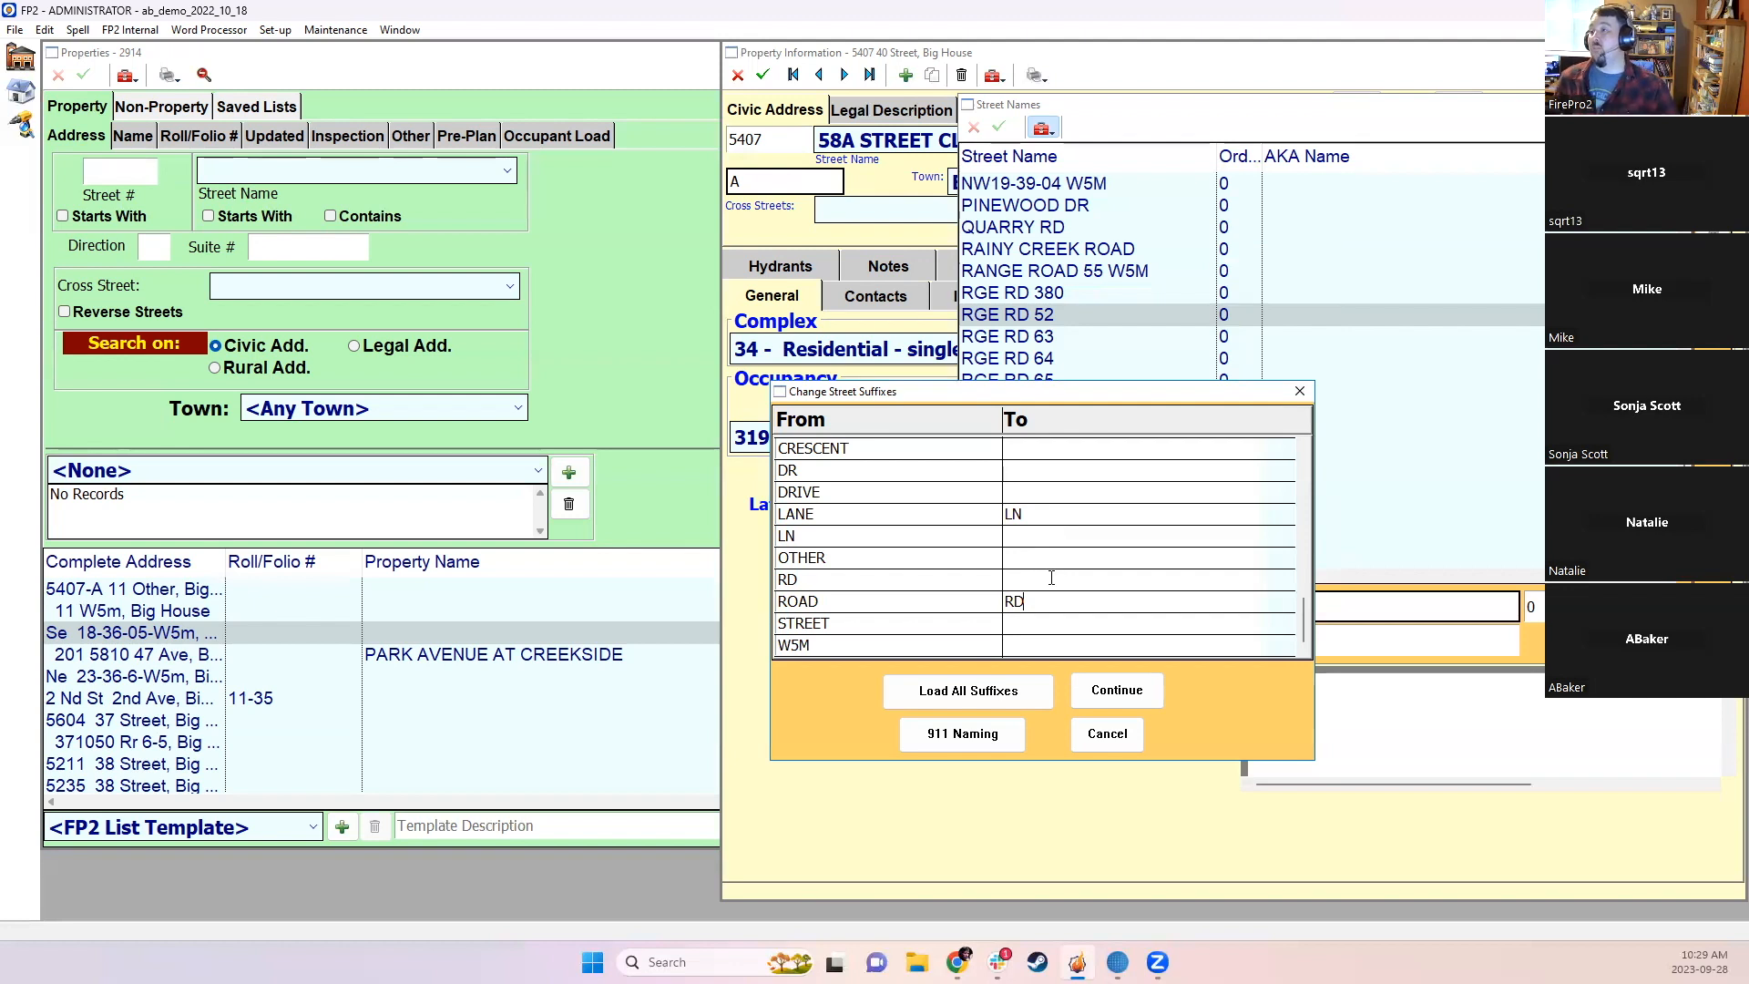
Step: Apply the suffix replacements to the street names and save the changes, approving them for all records
left_click(1117, 690)
left_click(865, 574)
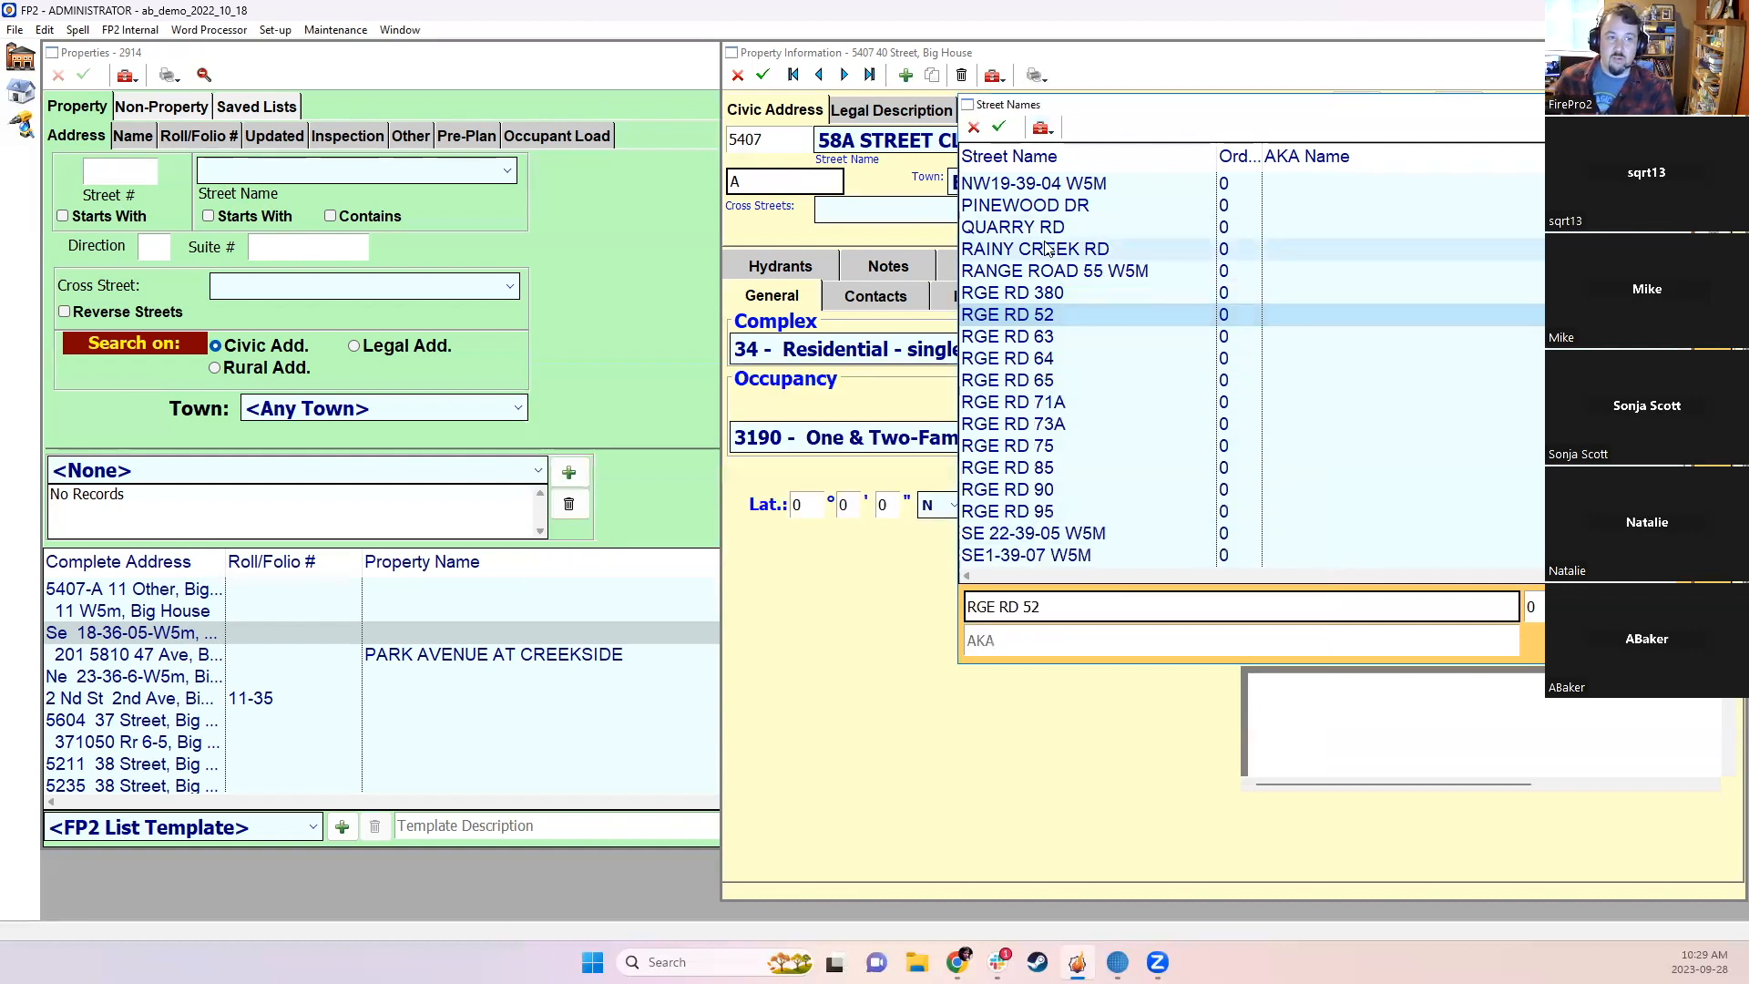
scroll(1054, 271, "down", 3)
scroll(1054, 272, "down", 3)
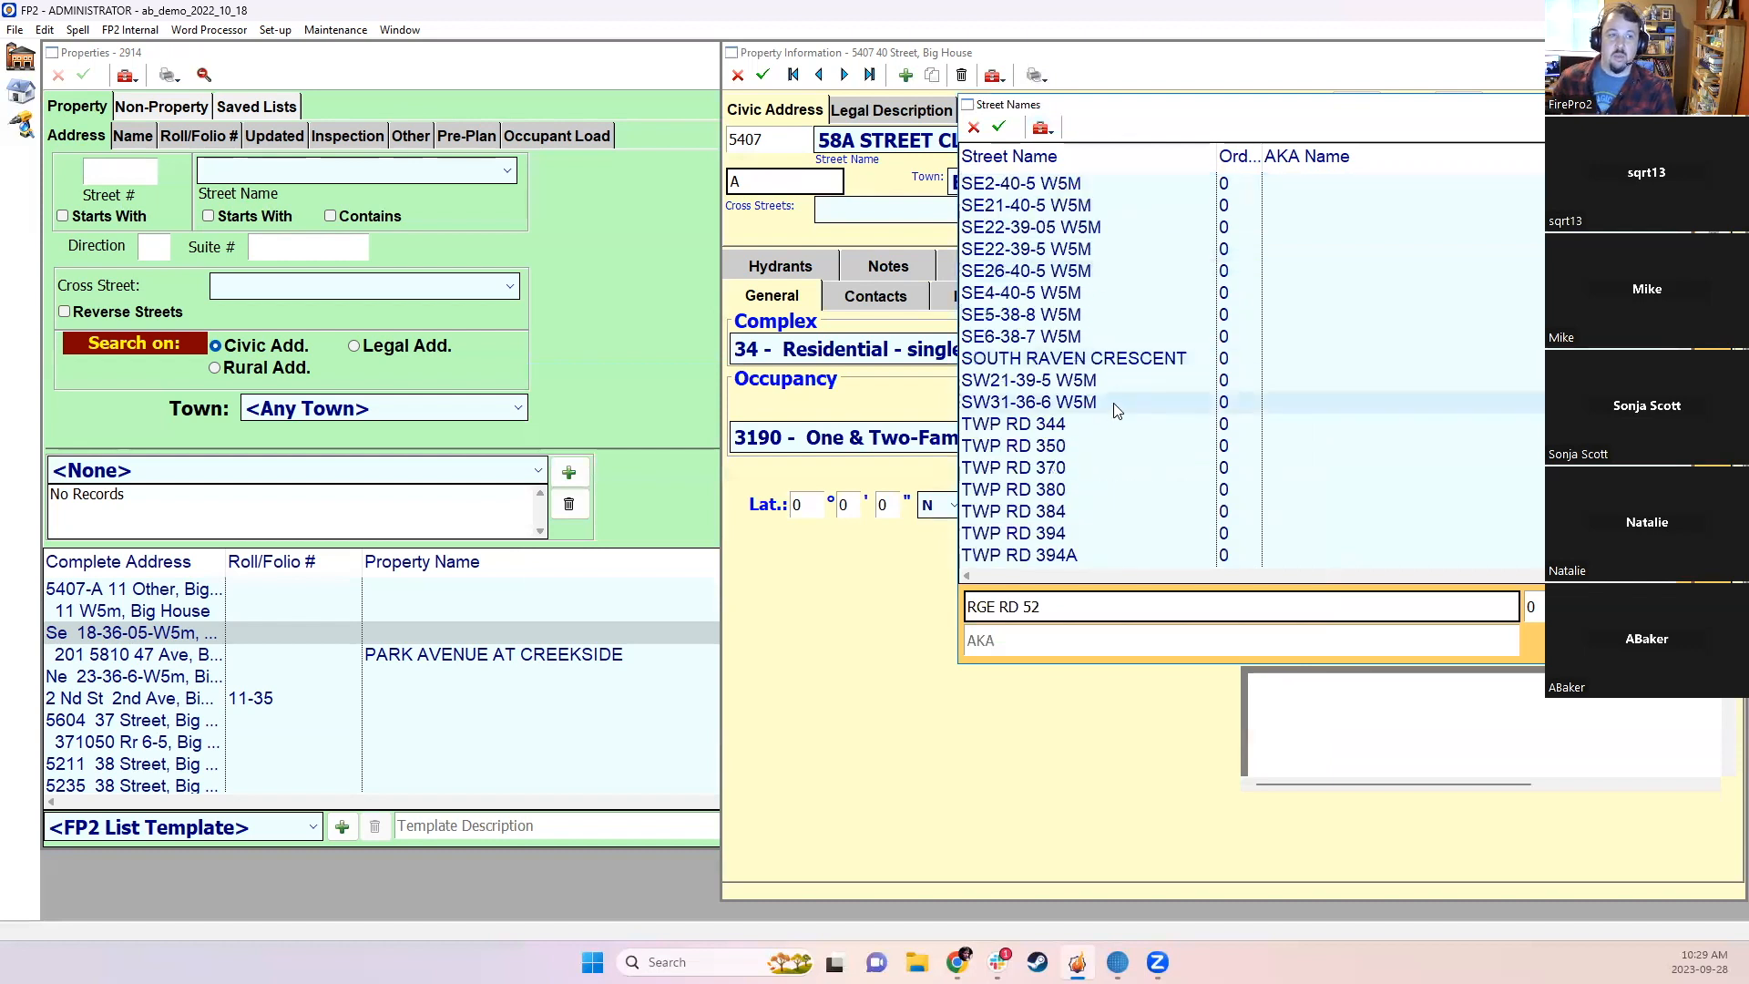
left_click(1000, 127)
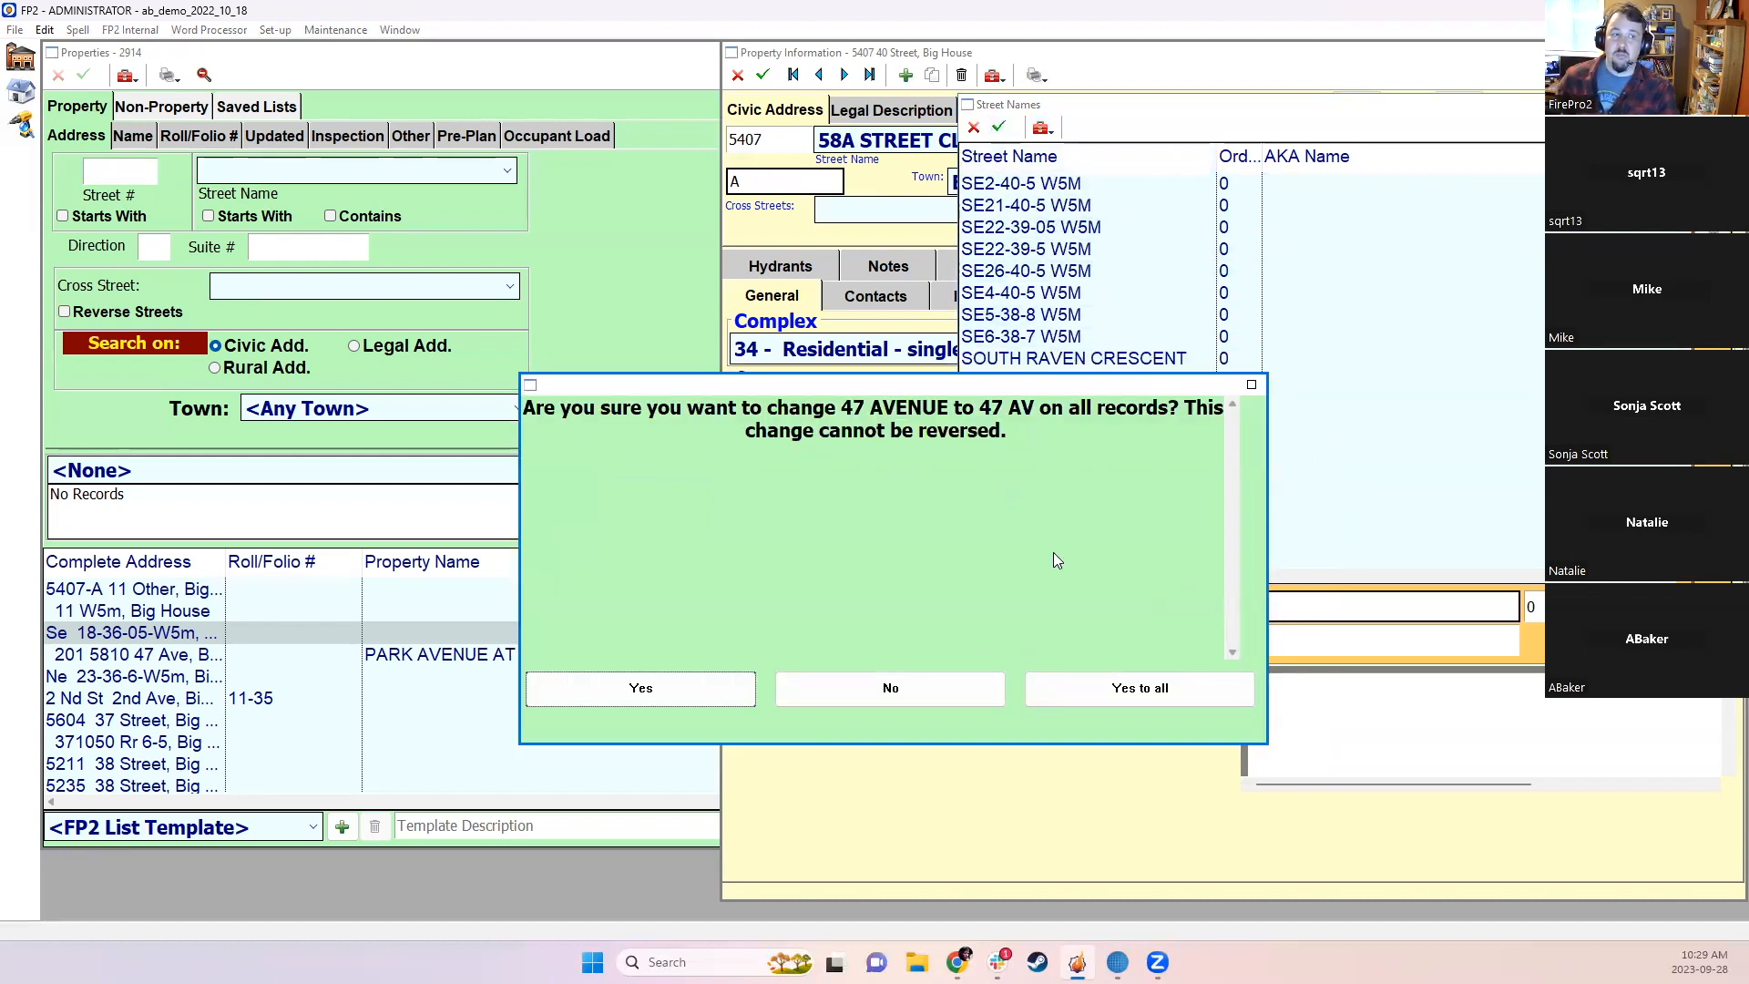
left_click(1102, 683)
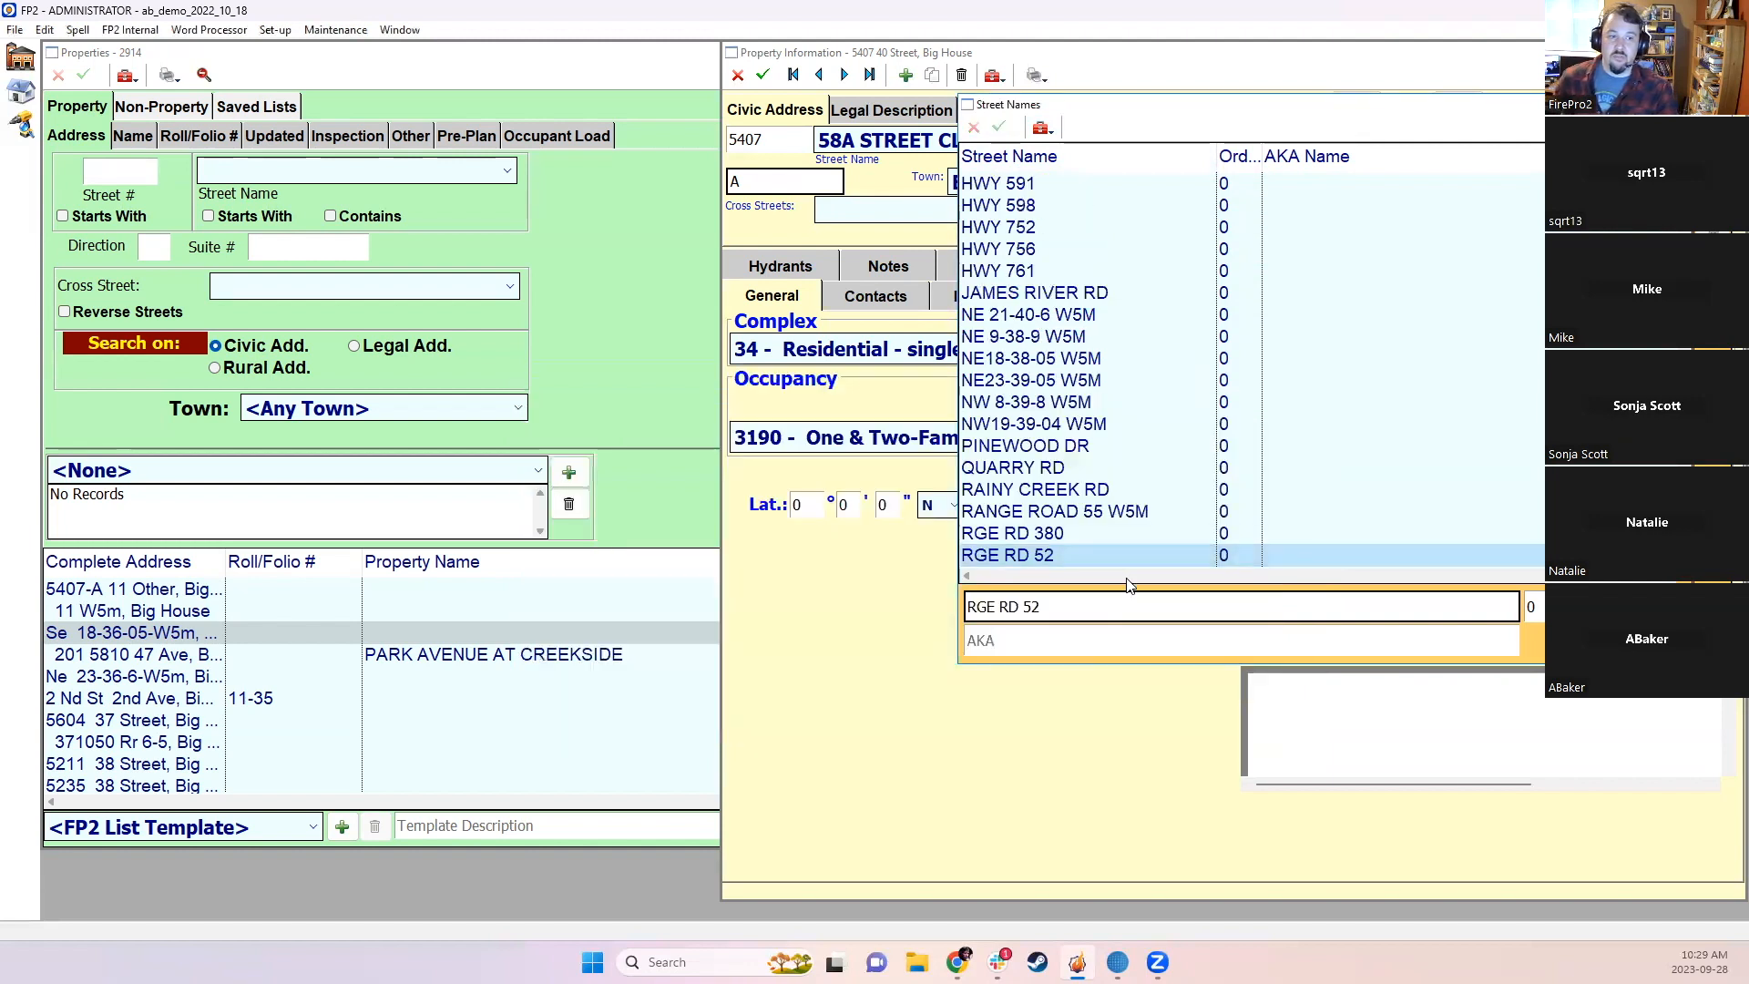
Step: Check the new suffixes in the street names list, including GROUSE MEADOW LN and the AV streets, and select 60 STREET
scroll(1080, 271, "up", 3)
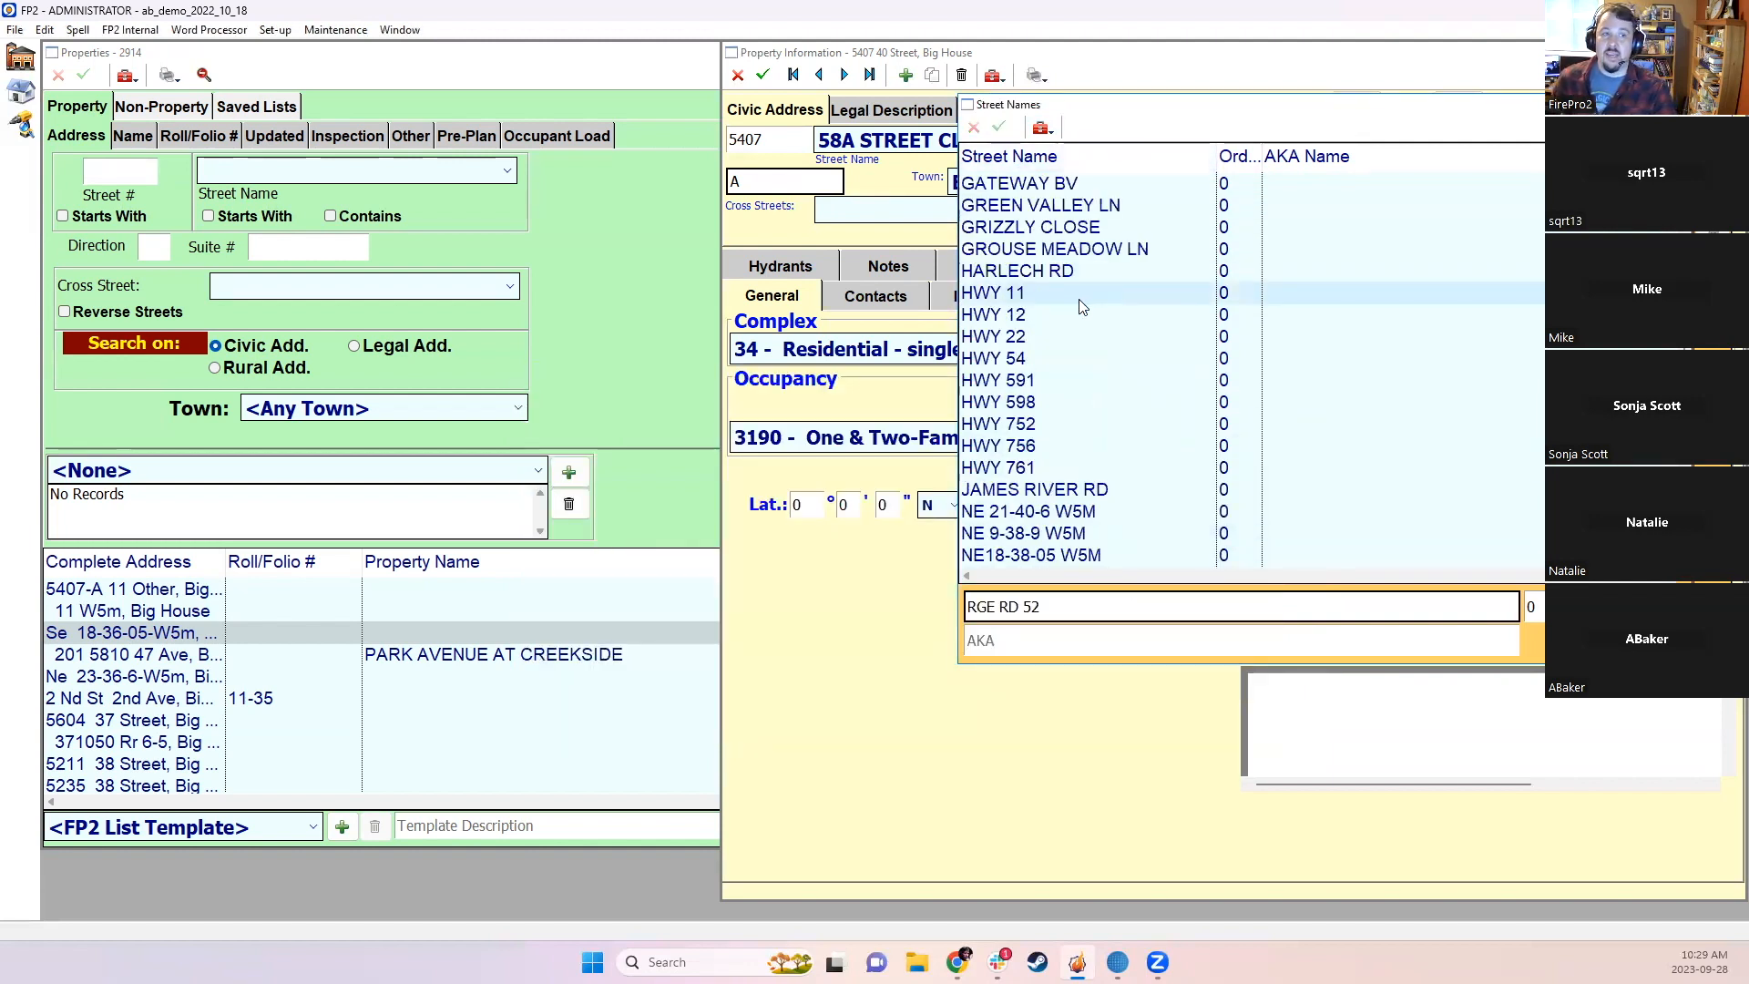
left_click(1097, 206)
left_click(1127, 255)
scroll(1090, 308, "up", 3)
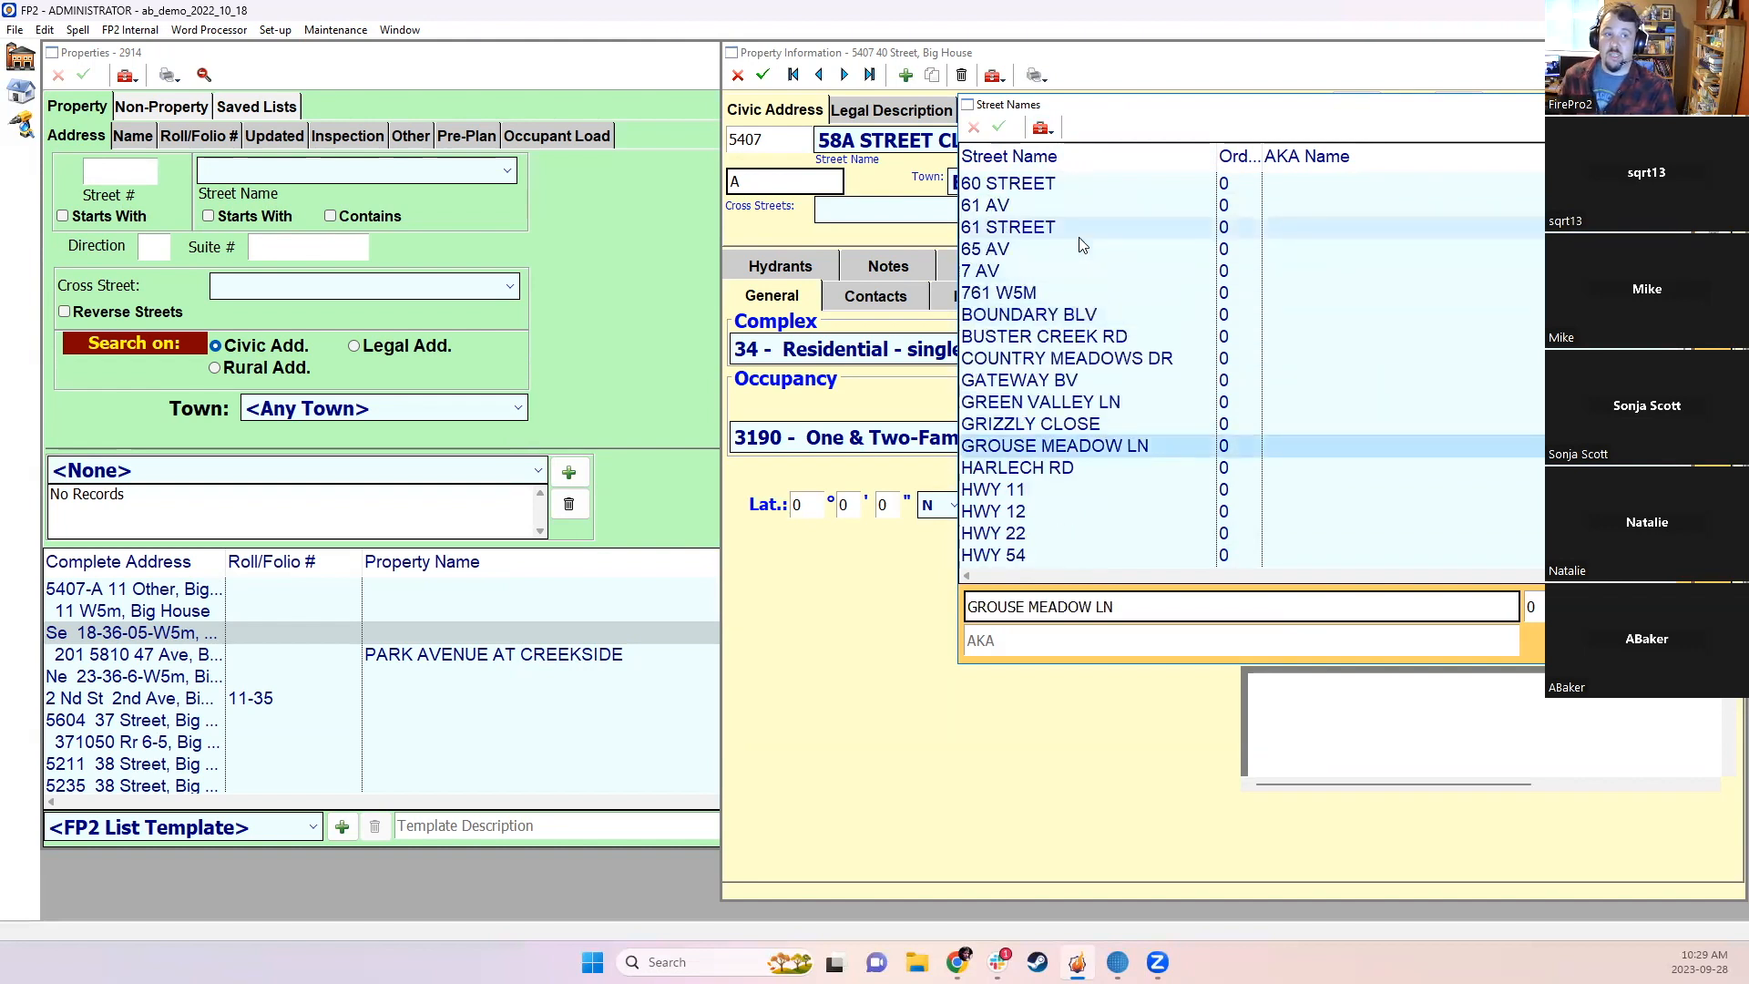
scroll(1081, 244, "up", 1)
left_click(1061, 250)
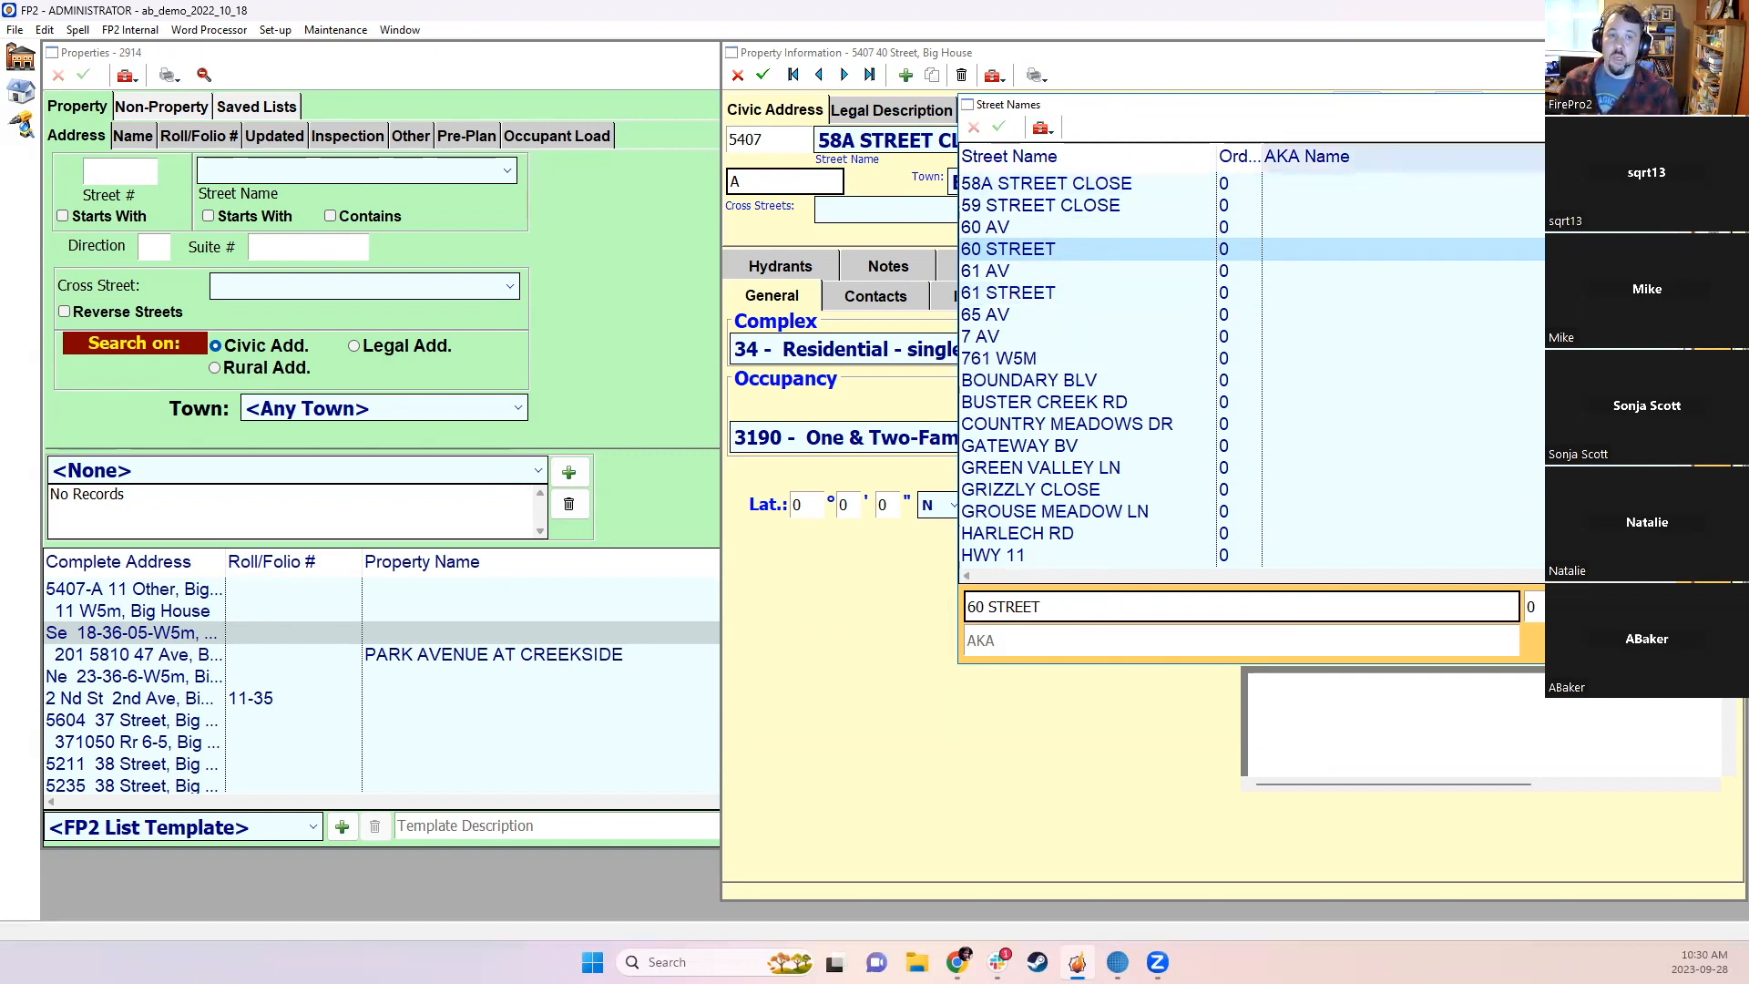
Step: Close the street names list and review the updated names among the property's street name choices
left_click(1564, 104)
left_click(1091, 147)
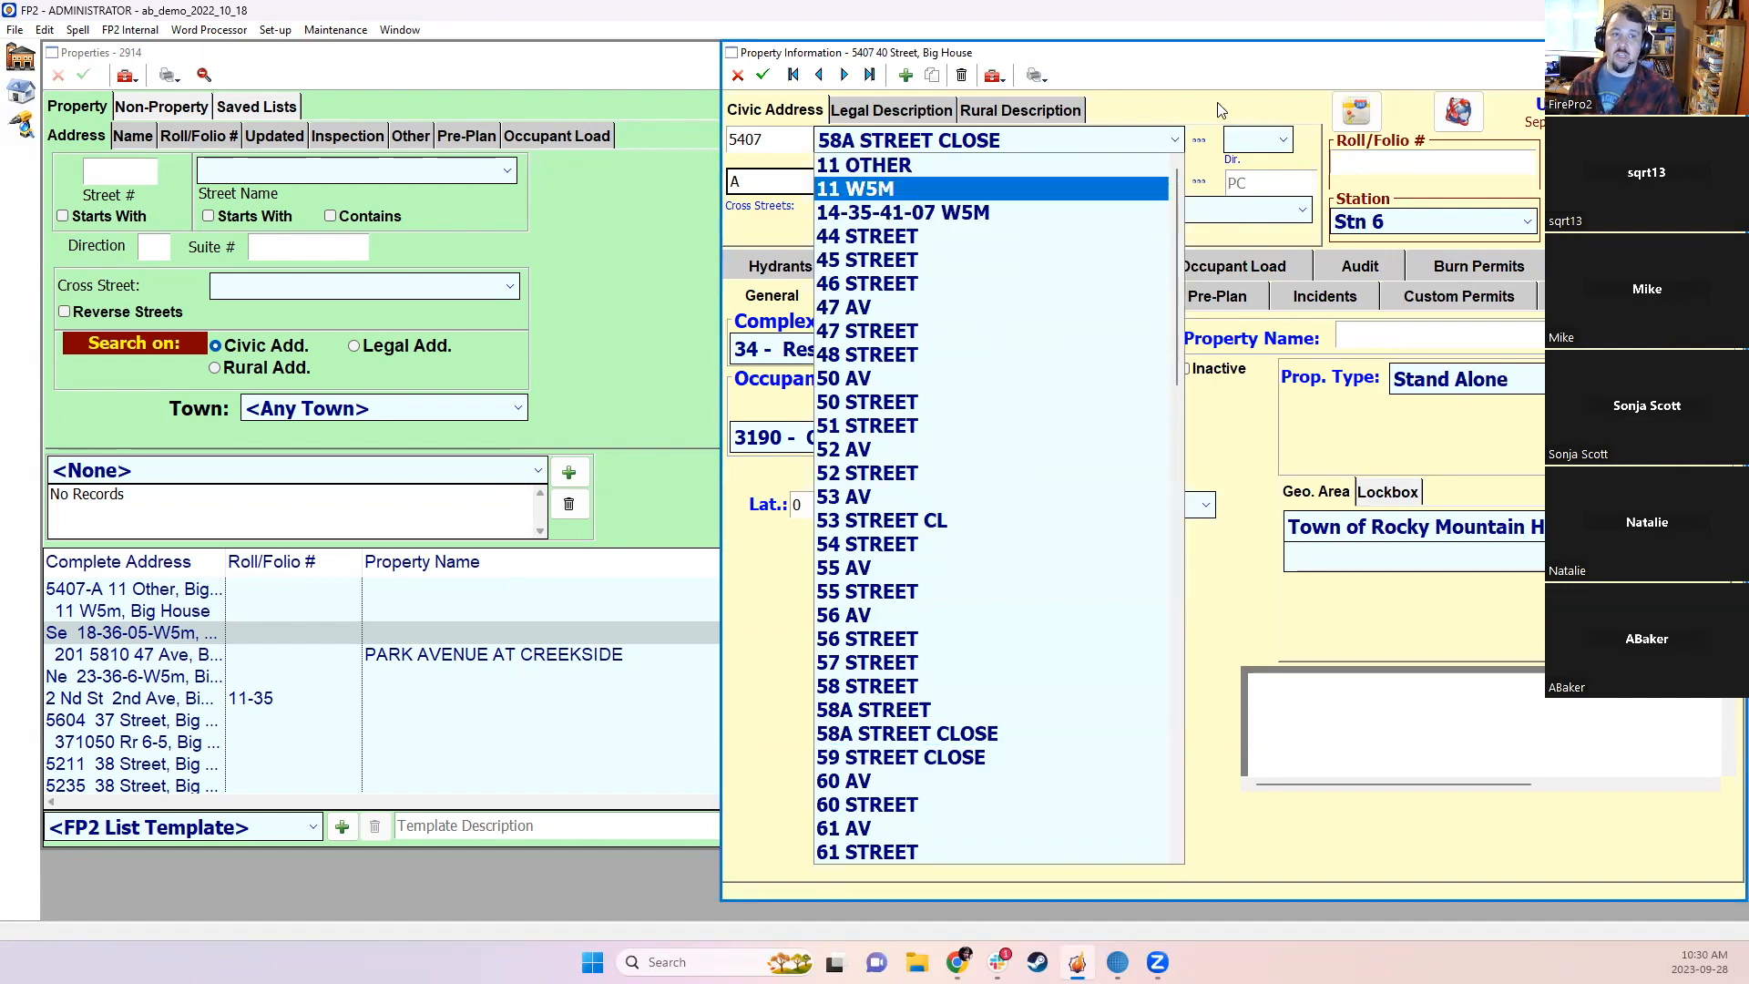
left_click(1175, 104)
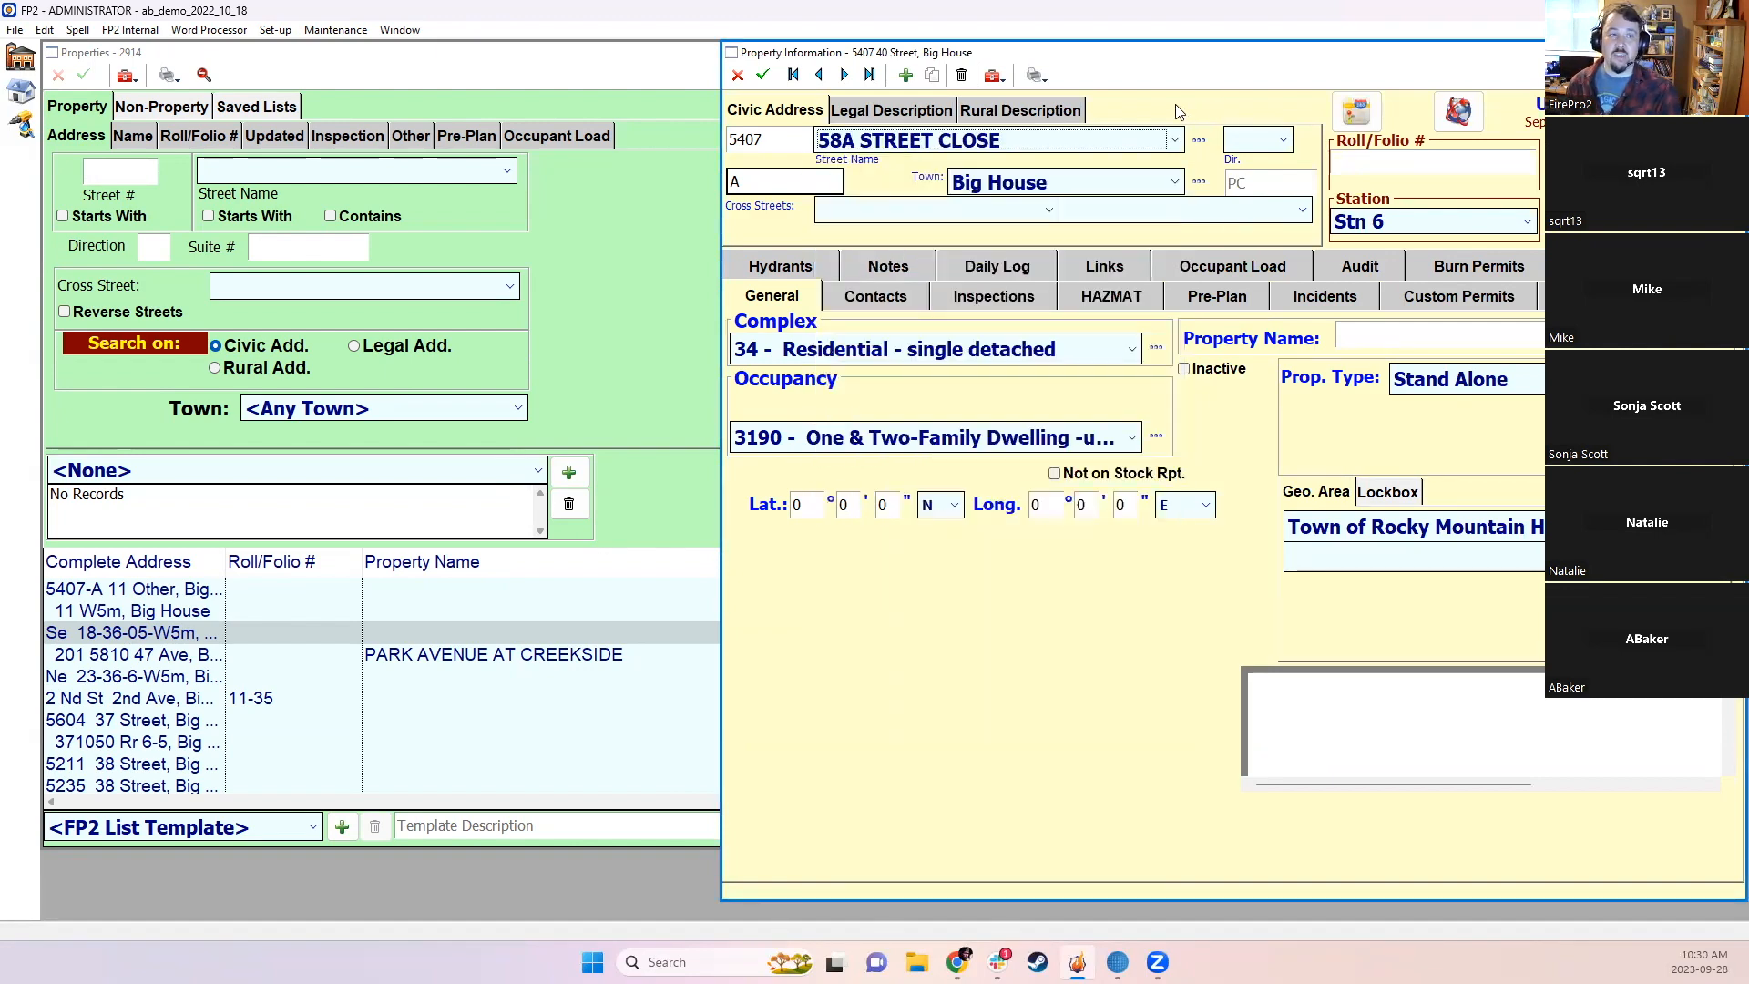
left_click(1093, 139)
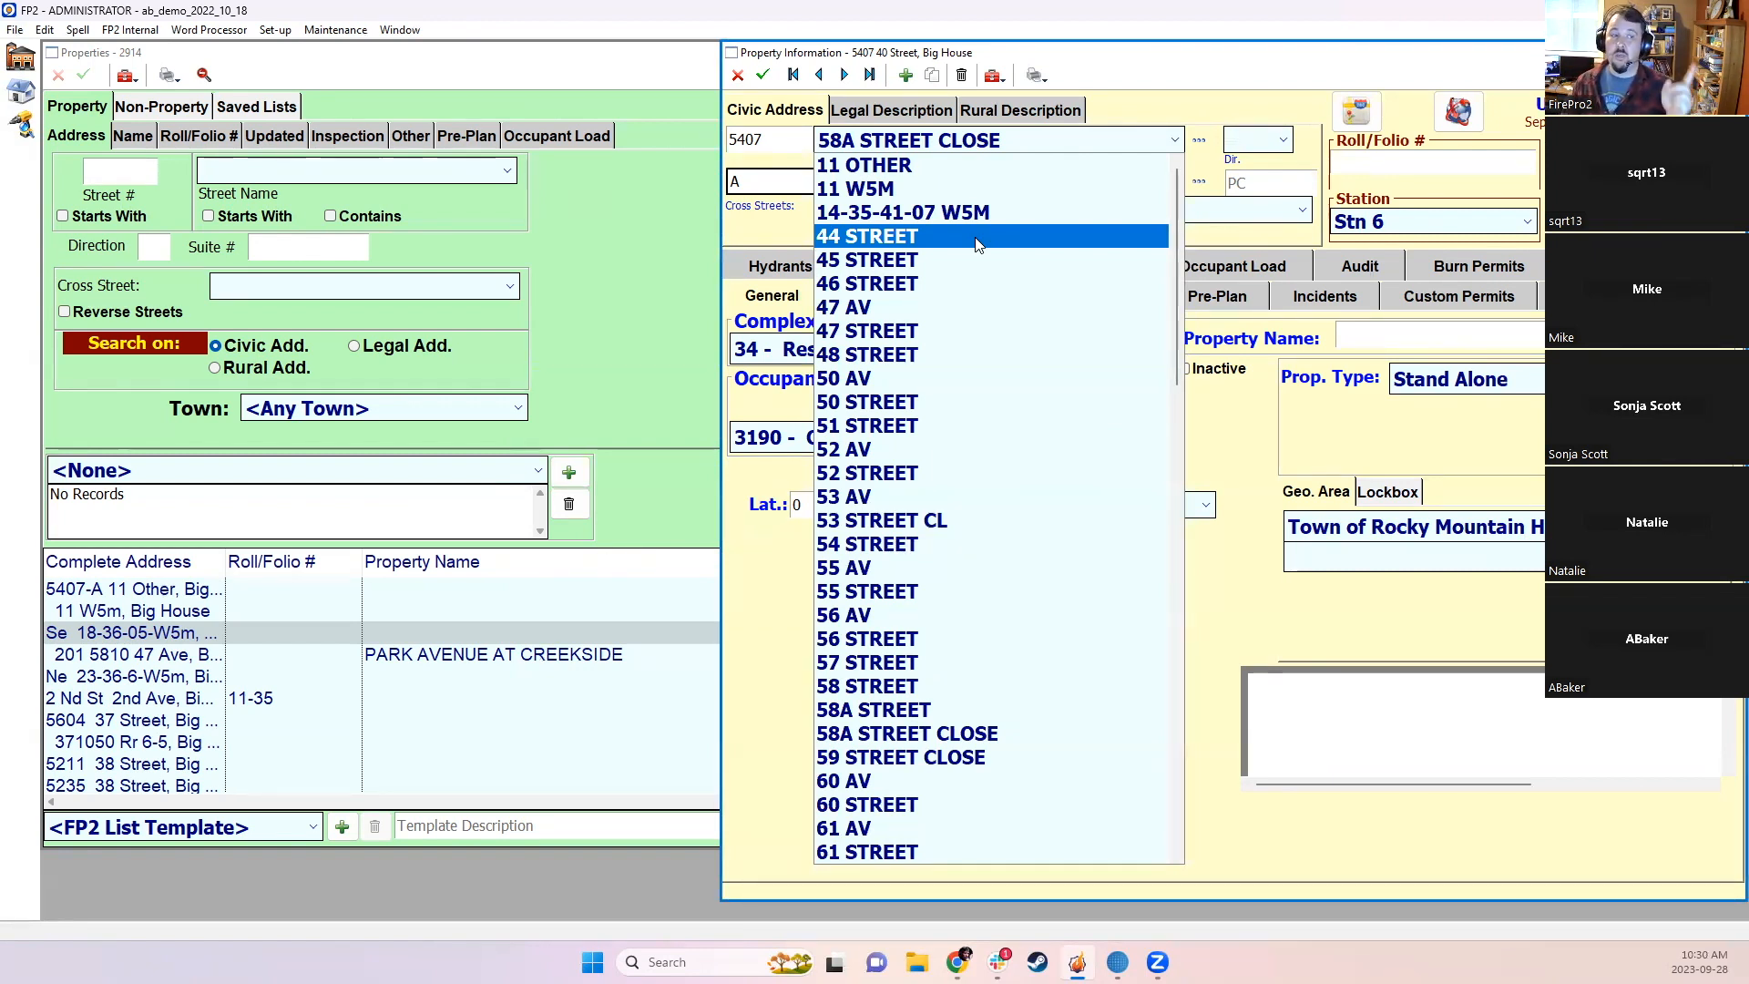
left_click(1175, 141)
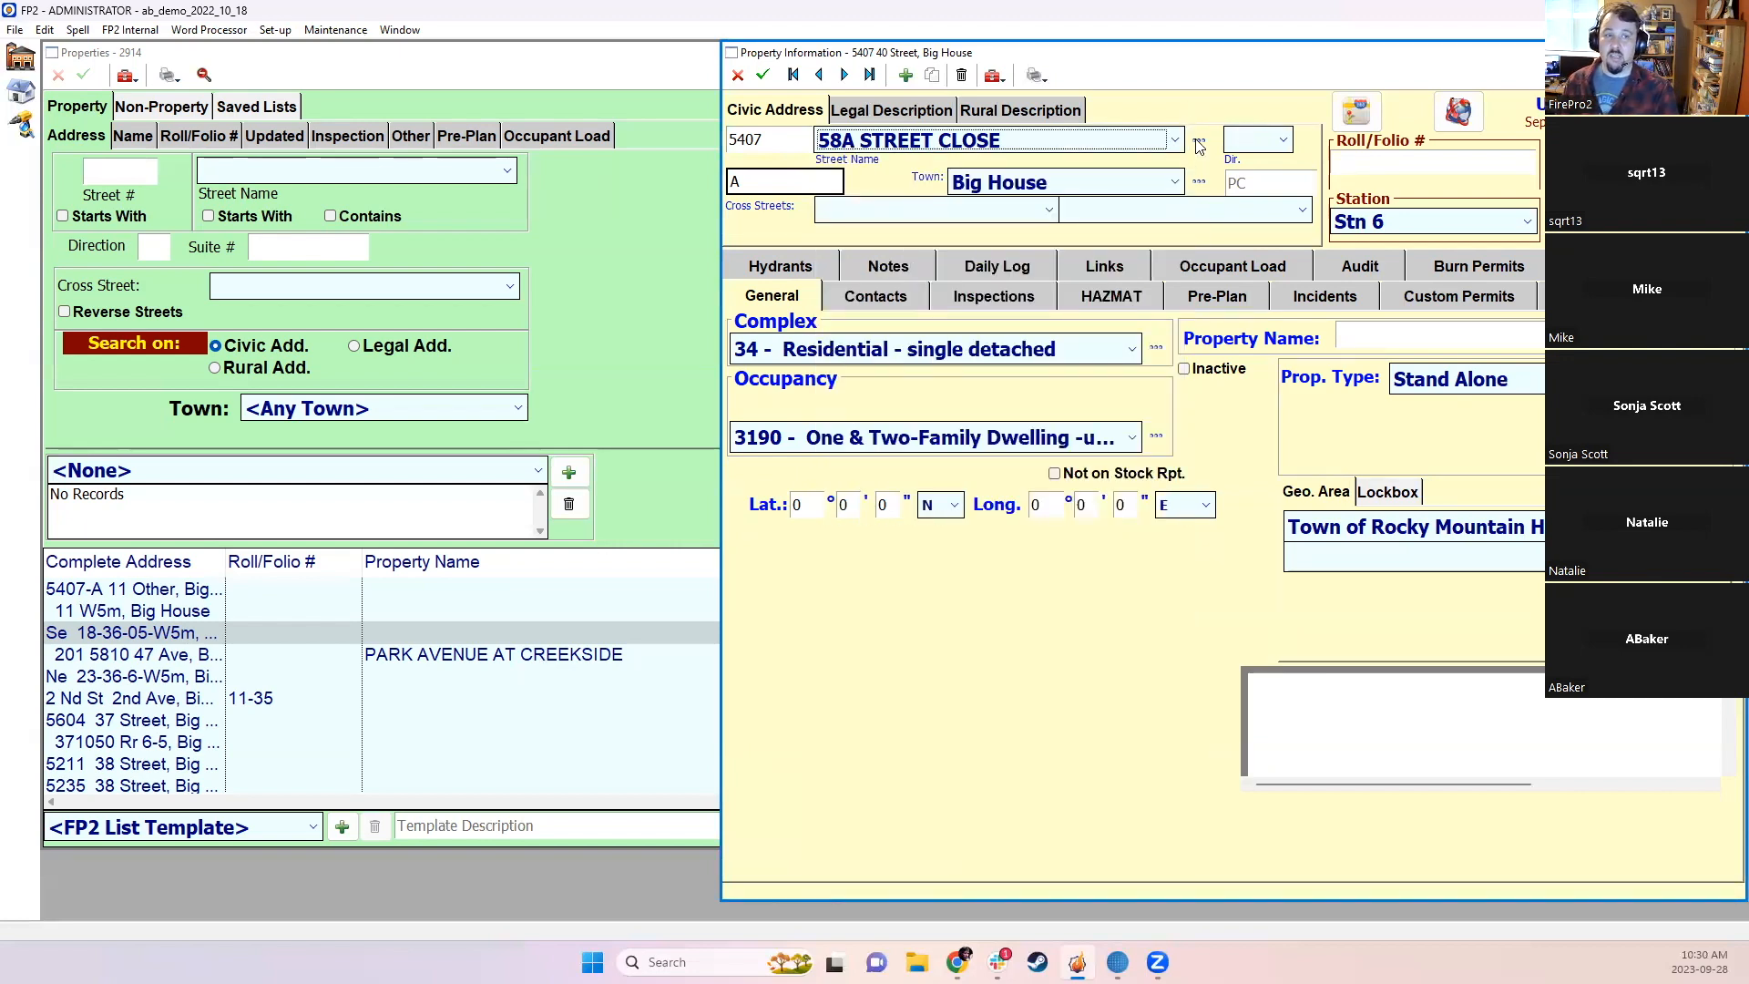
Step: Reopen the suffix changes for the street names, load all suffixes and set ST as the replacement for STREET
left_click(1199, 143)
left_click(1058, 74)
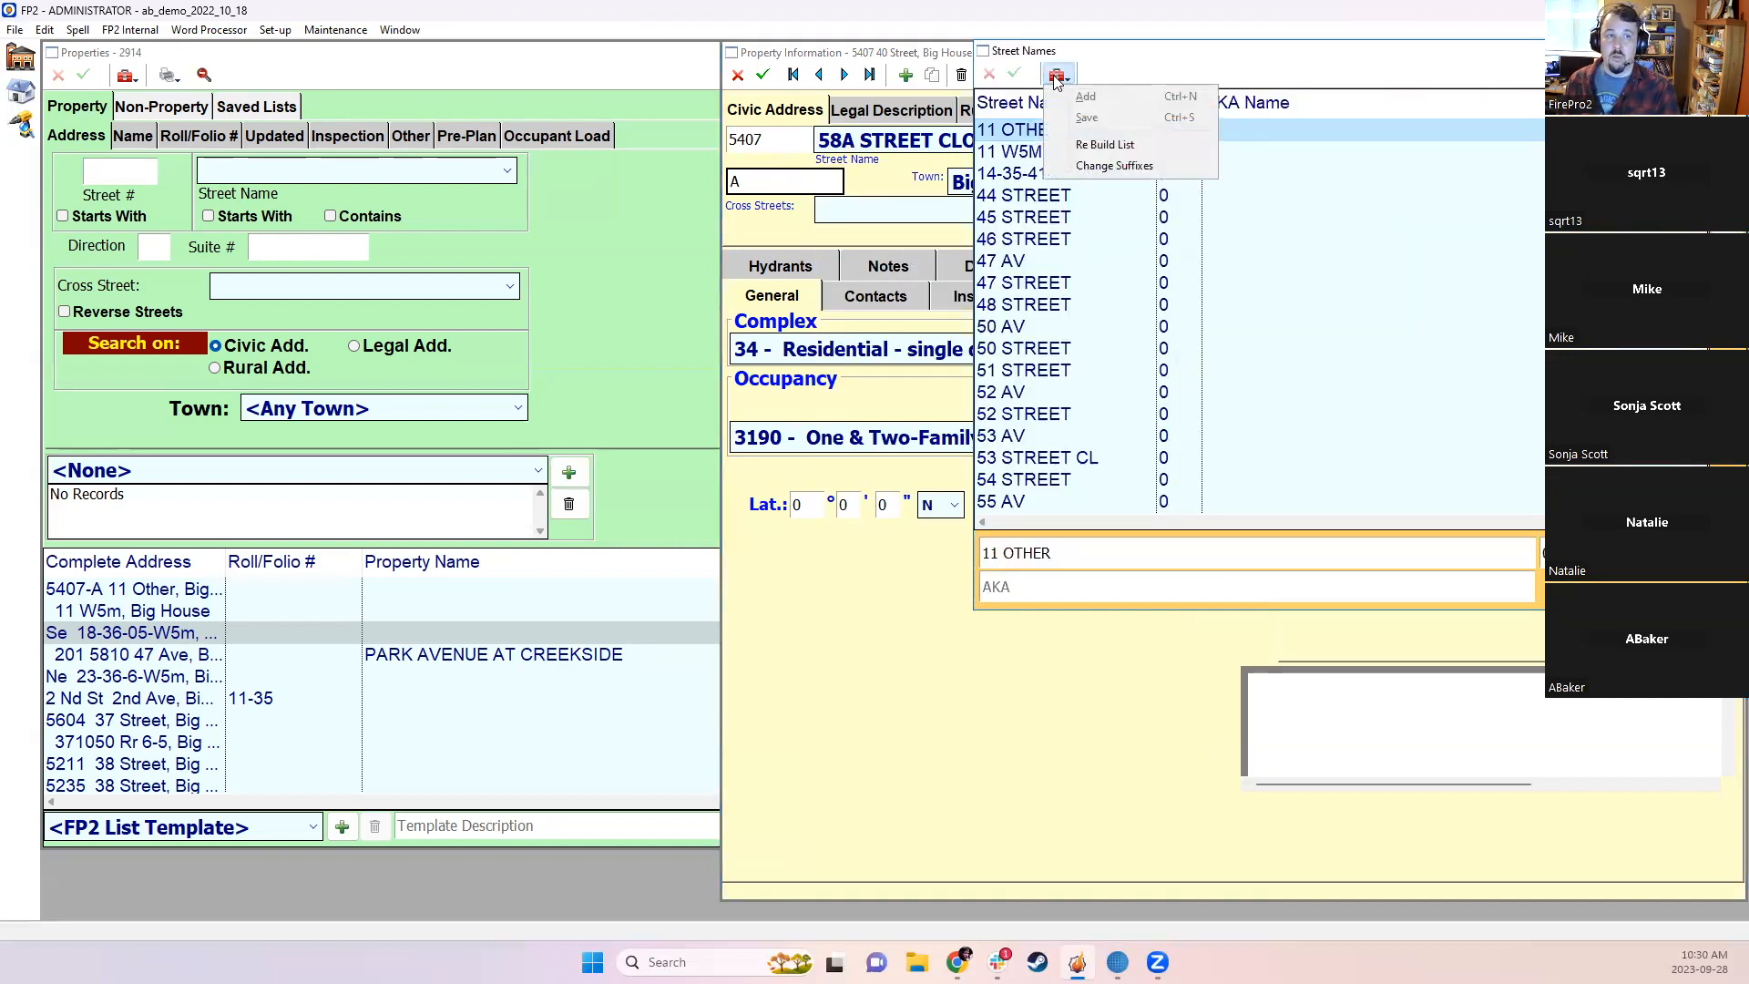
left_click(1116, 166)
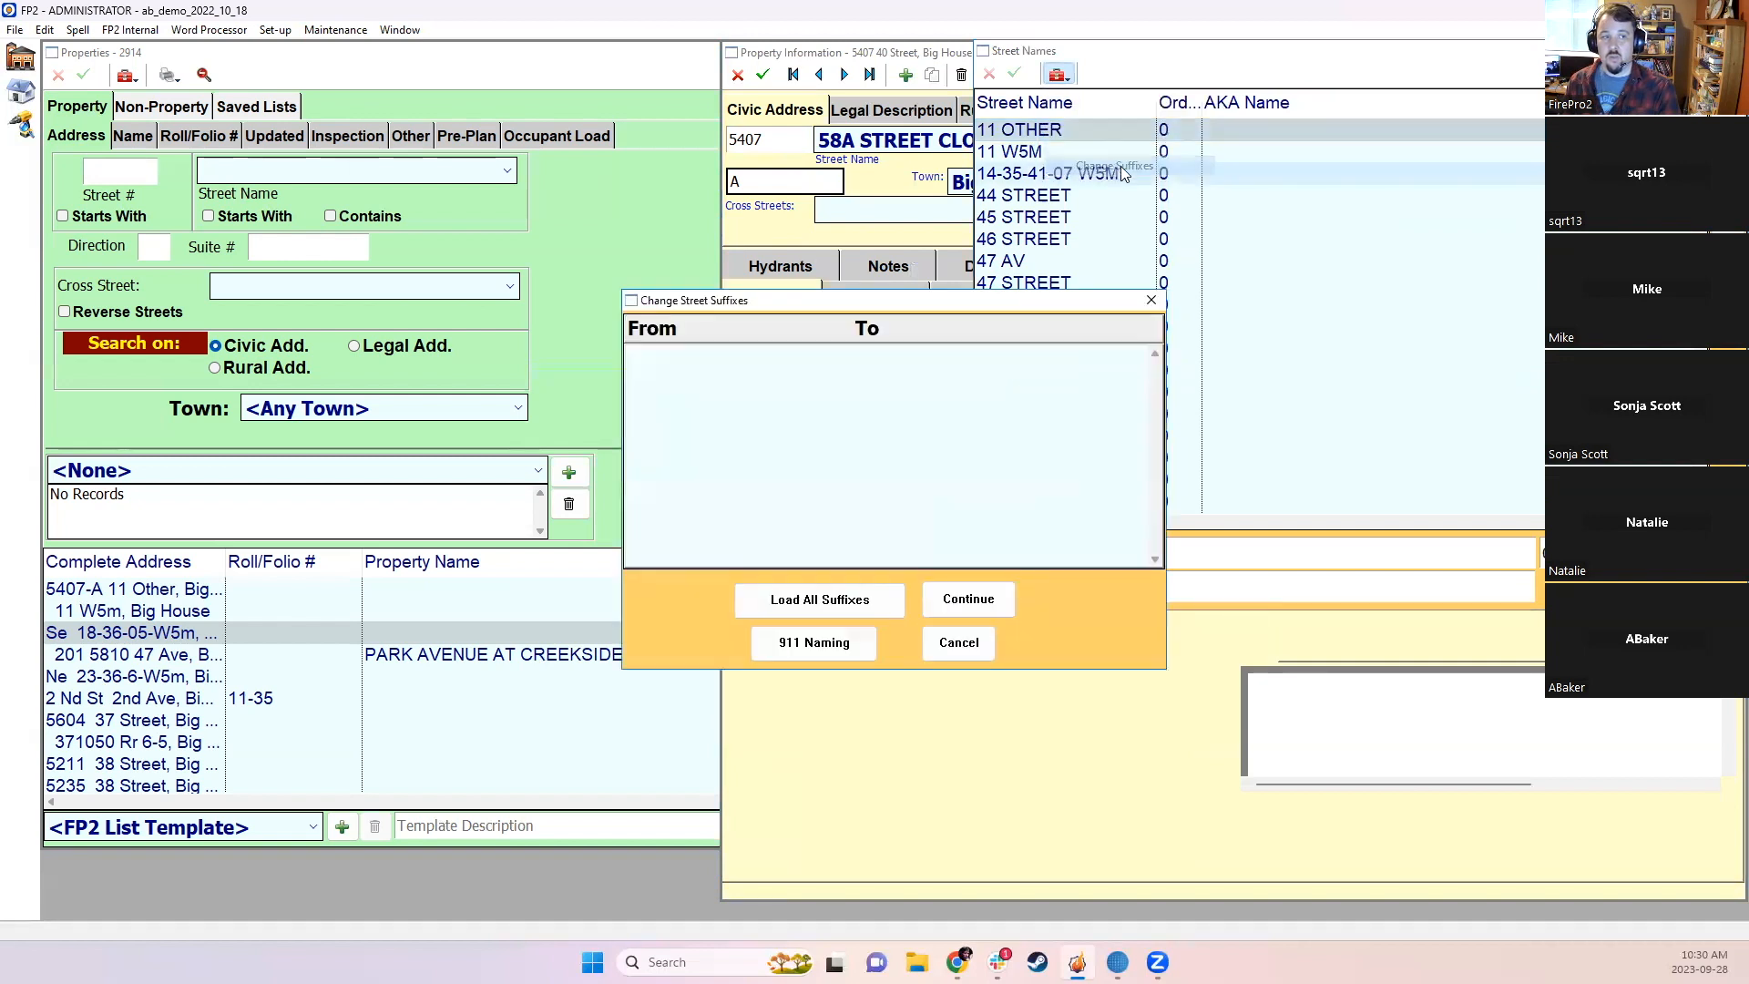
left_click(816, 597)
scroll(834, 453, "down", 5)
scroll(835, 453, "down", 5)
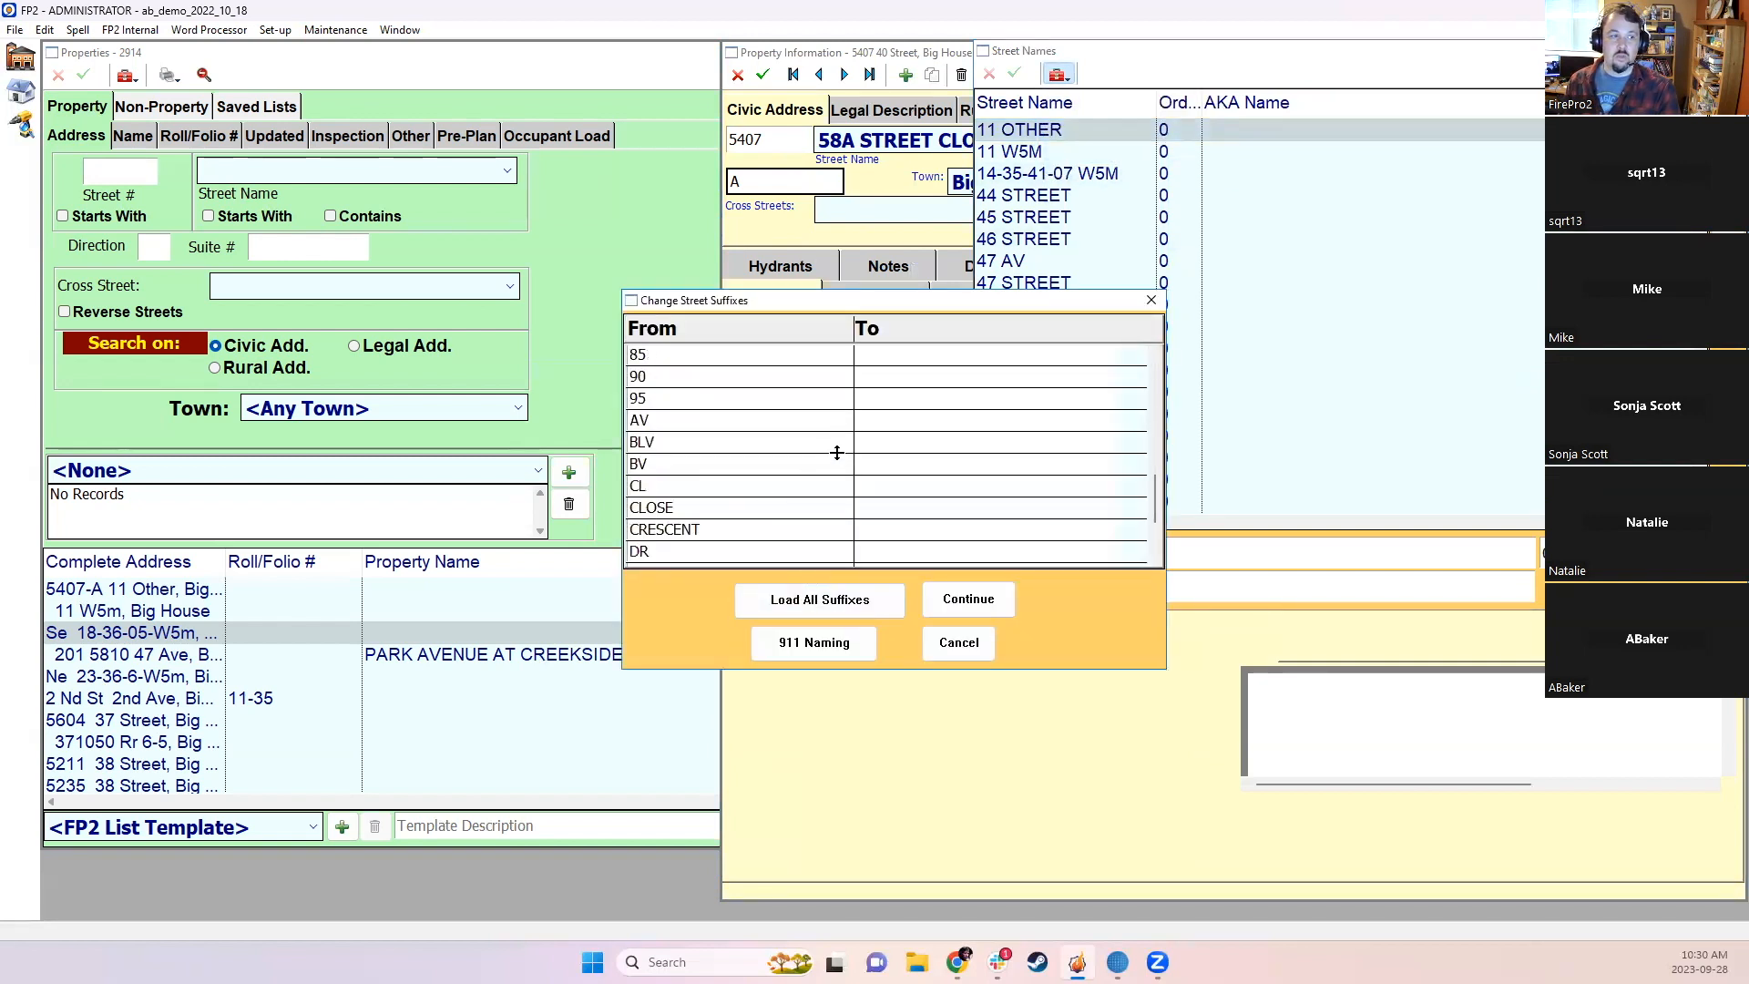
left_click(918, 532)
type("ST")
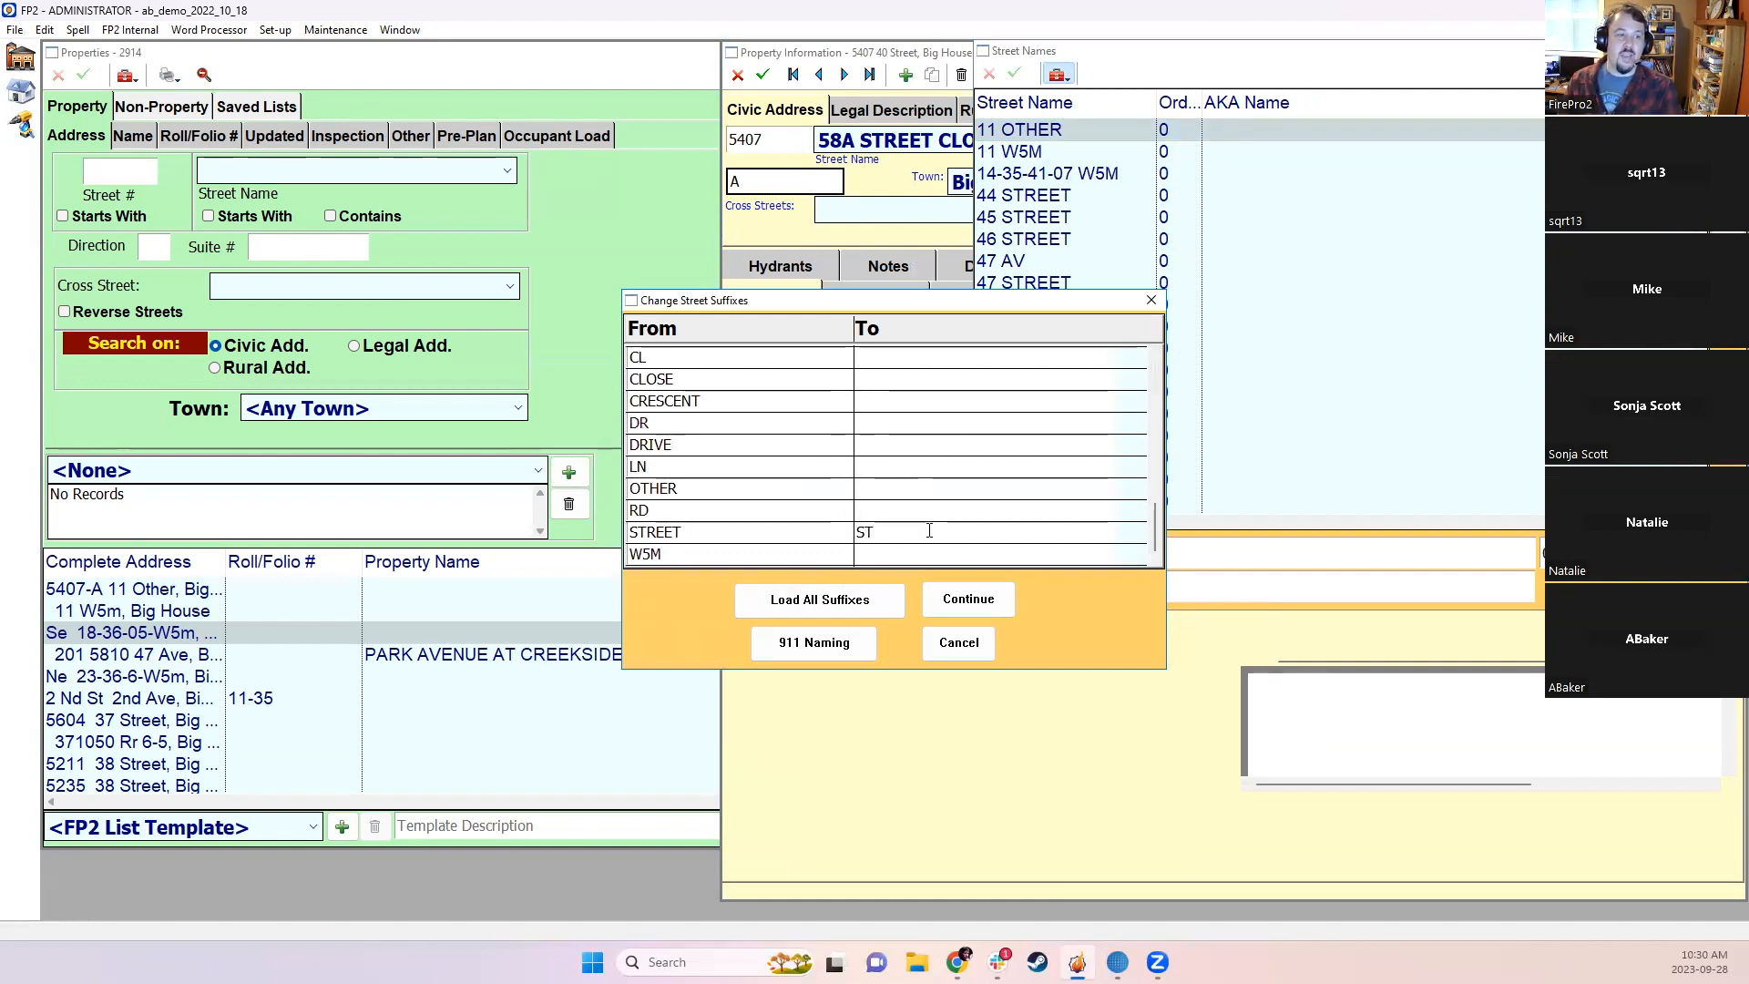
Step: Apply the STREET to ST replacement and save the street names, approving the change for all records
left_click(952, 598)
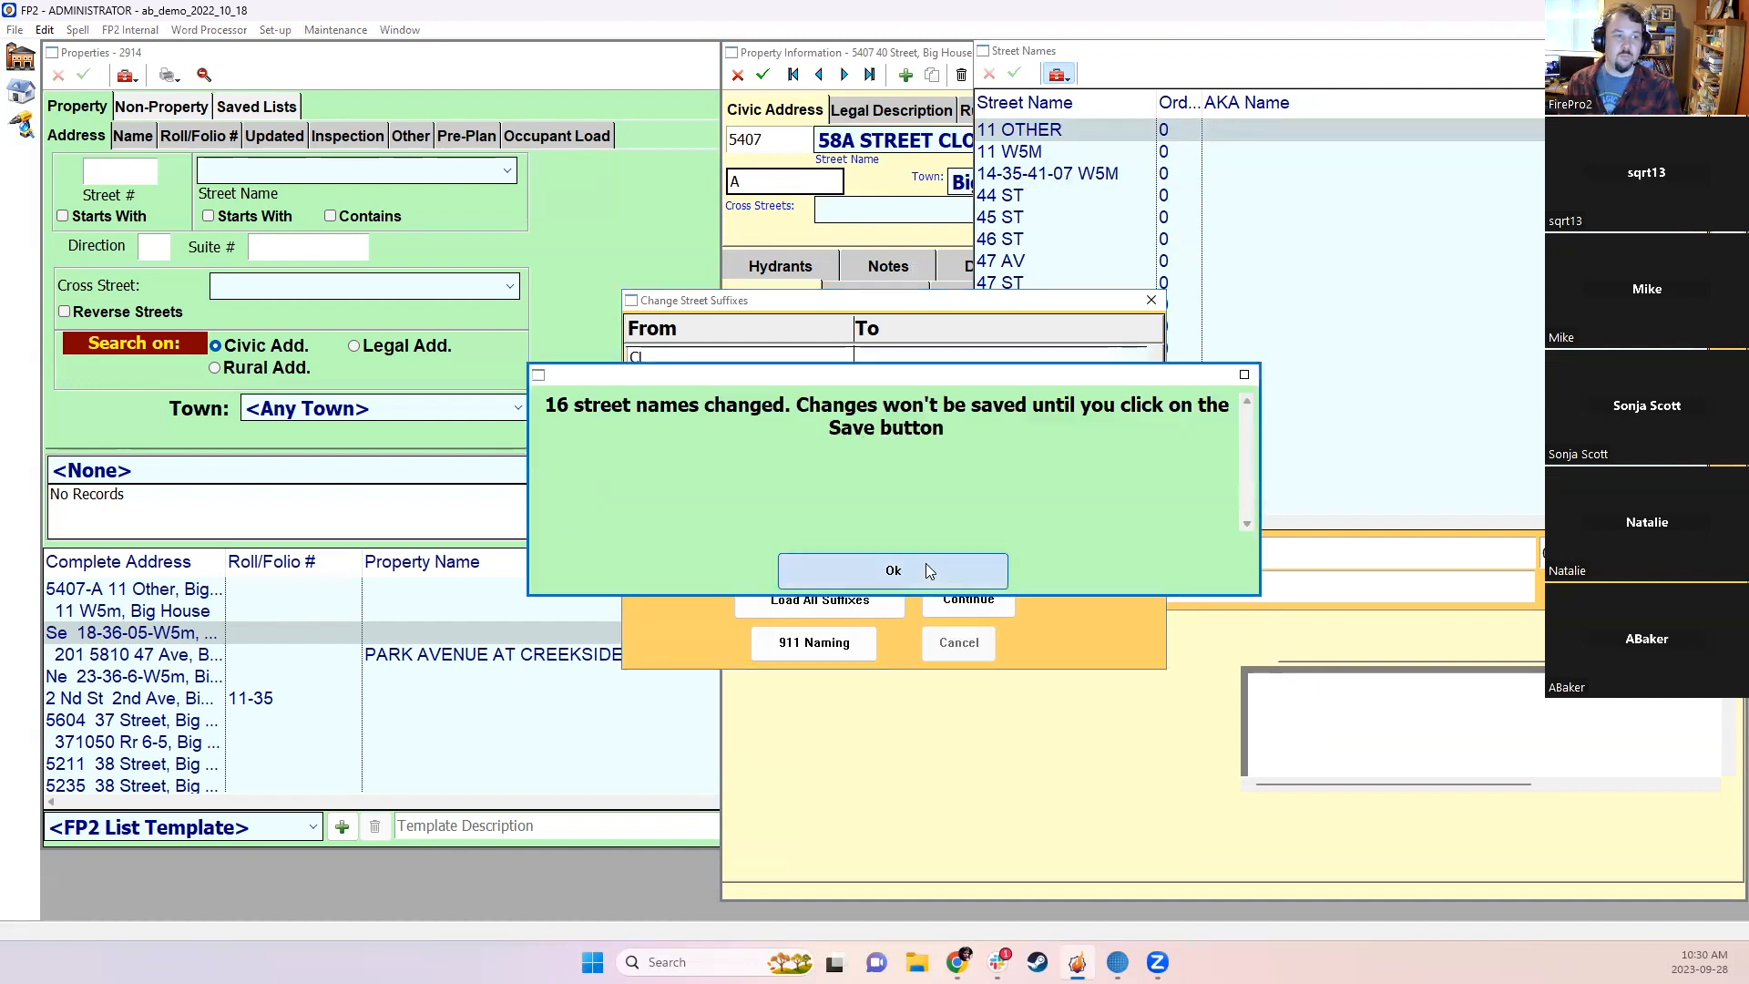
left_click(926, 569)
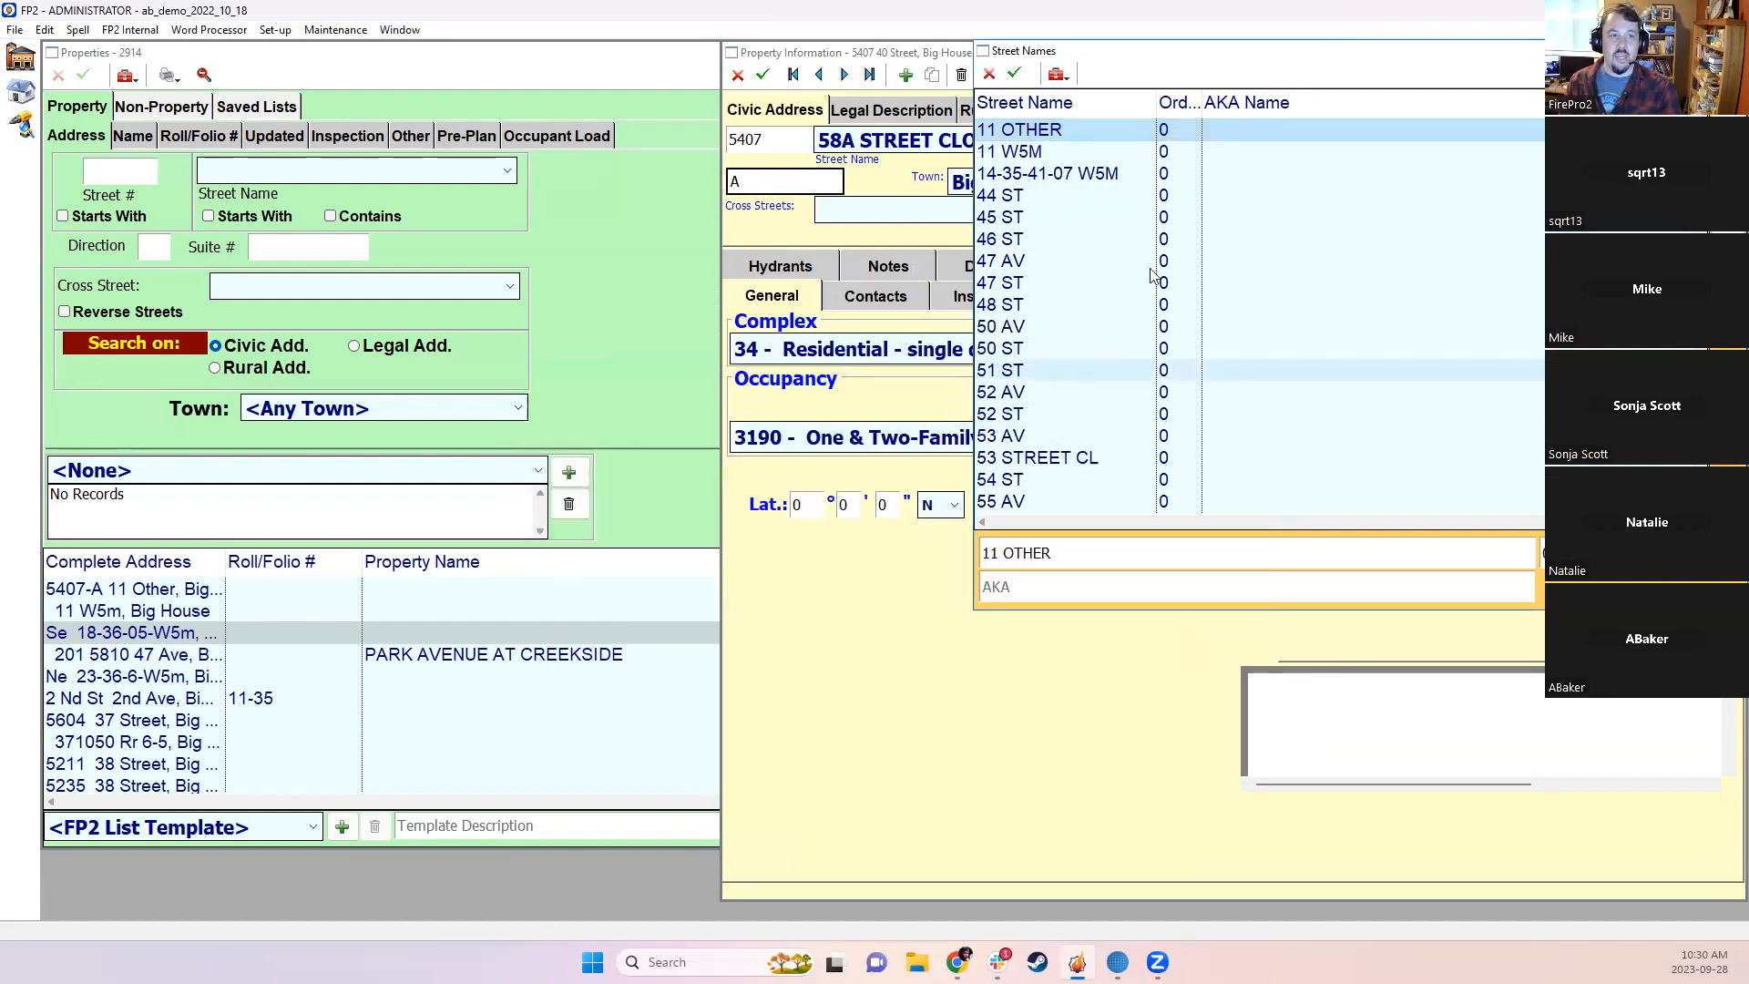
left_click(1013, 74)
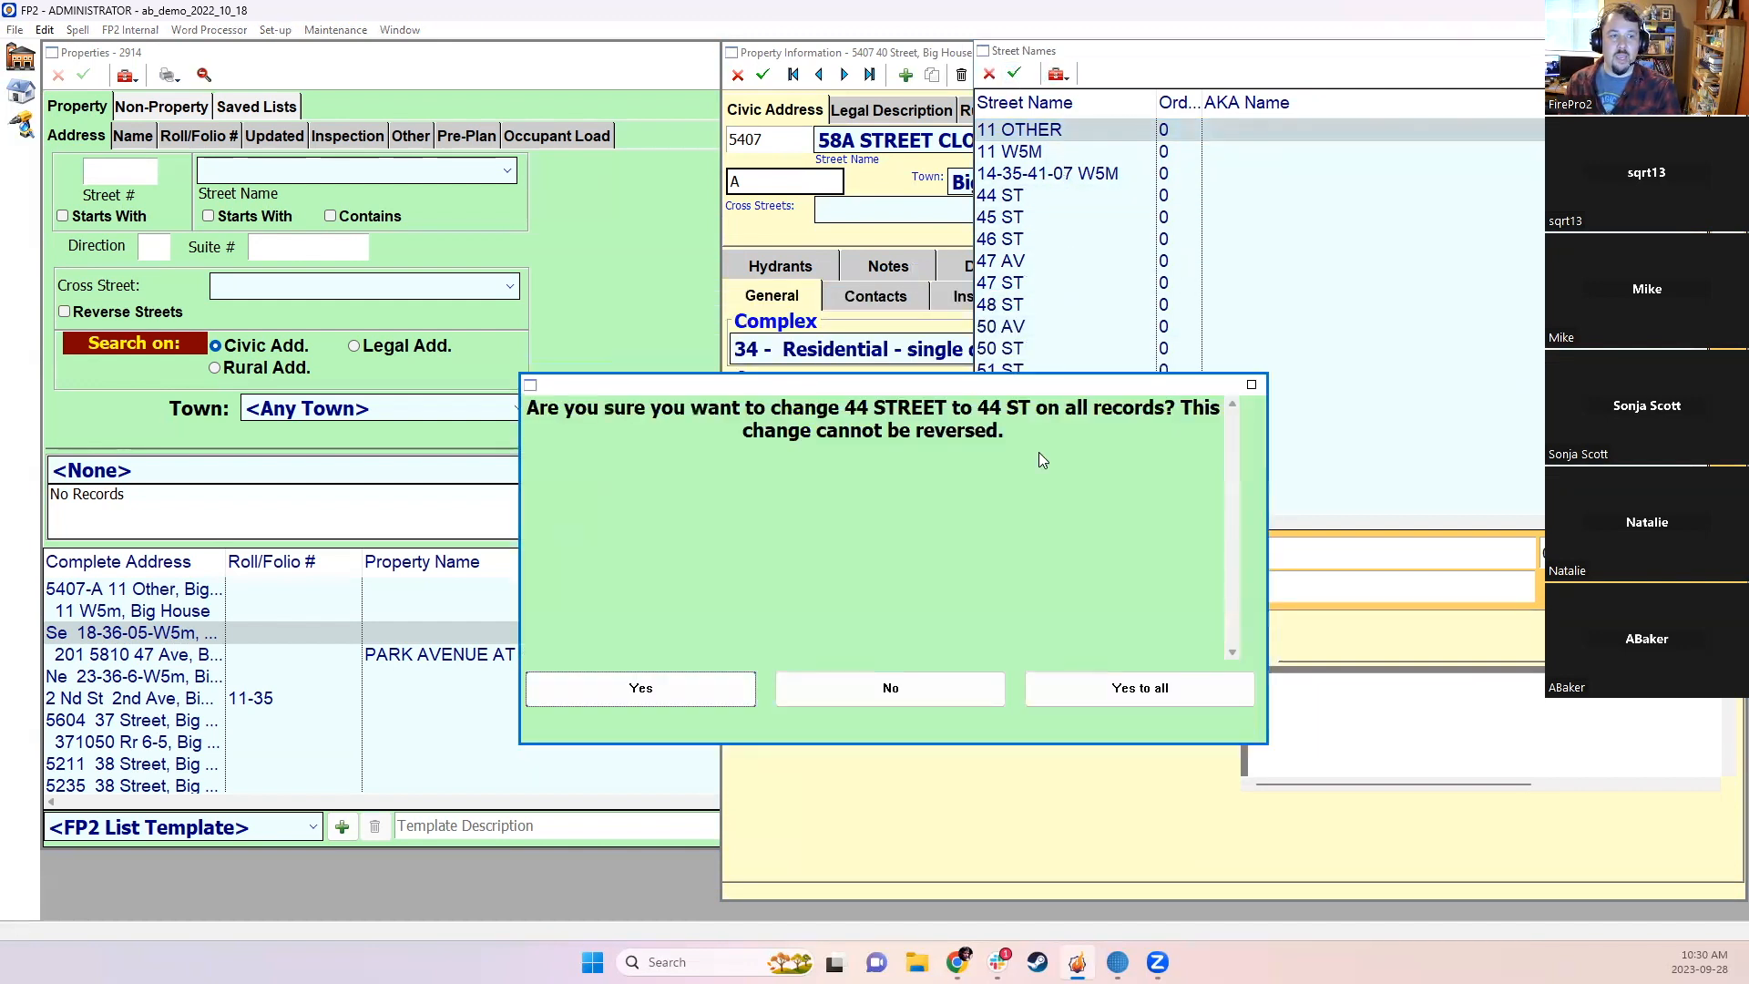
left_click(1064, 683)
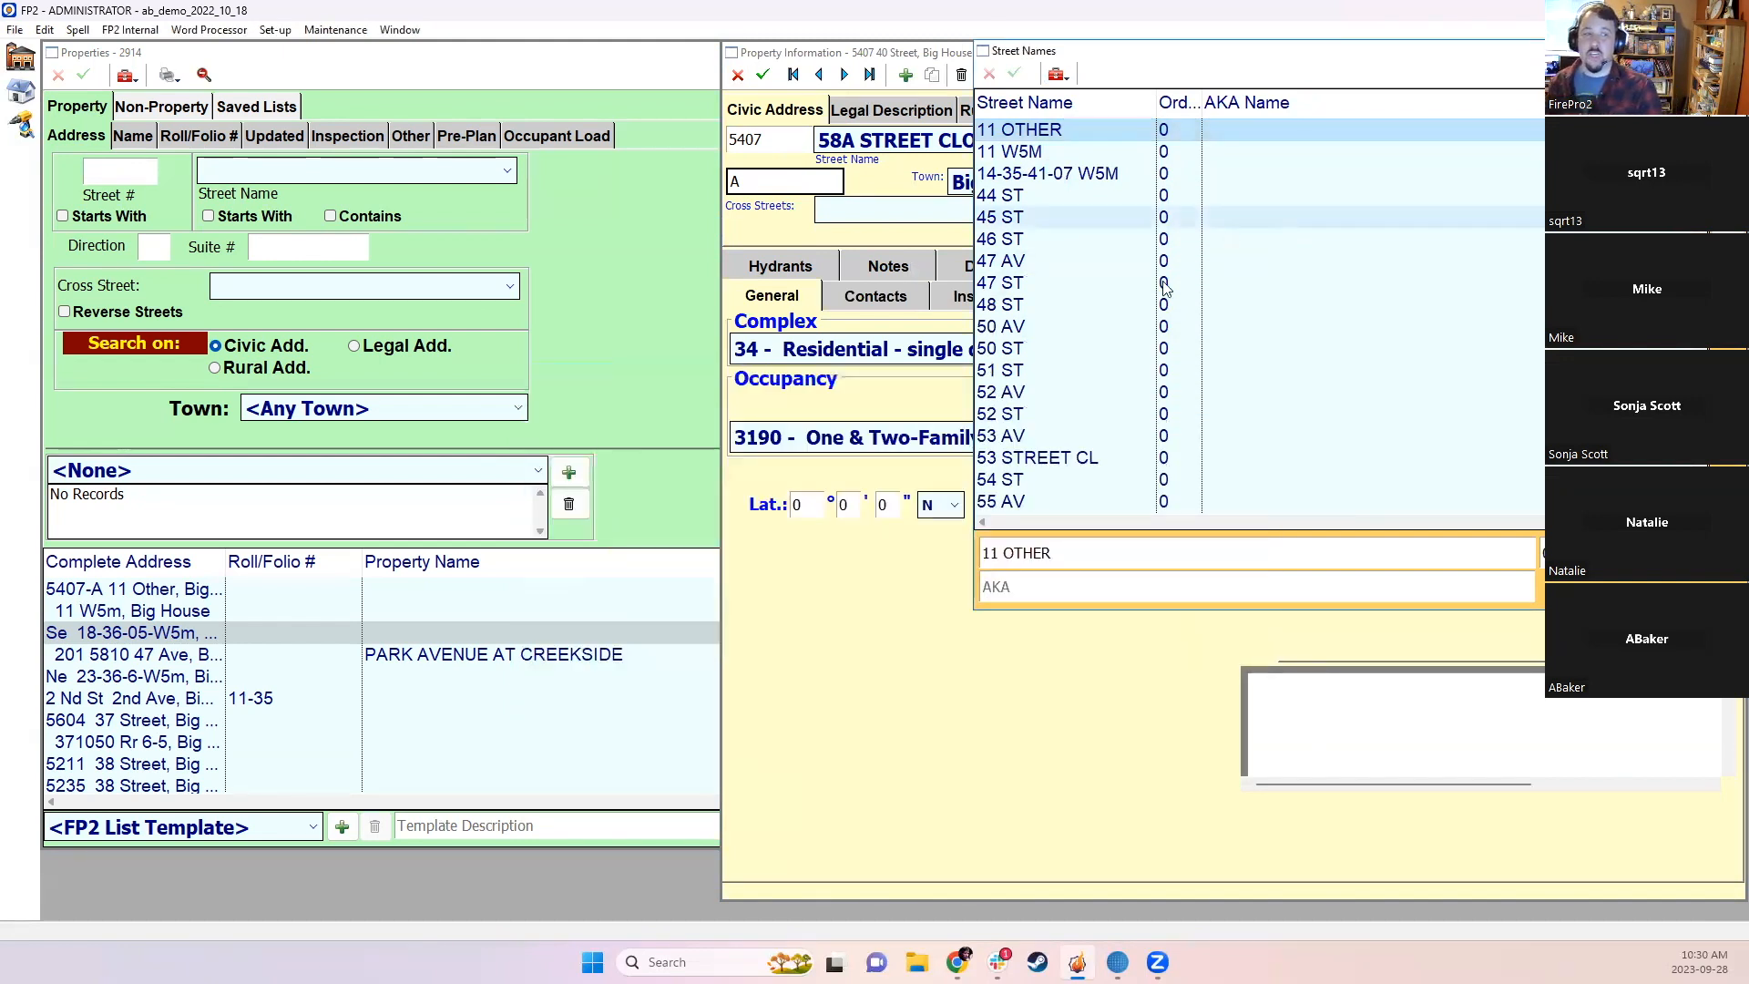
Step: Rename the street 53 STREET CL as 53 ST CL in the street names list
left_click(1101, 459)
scroll(1104, 468, "down", 1)
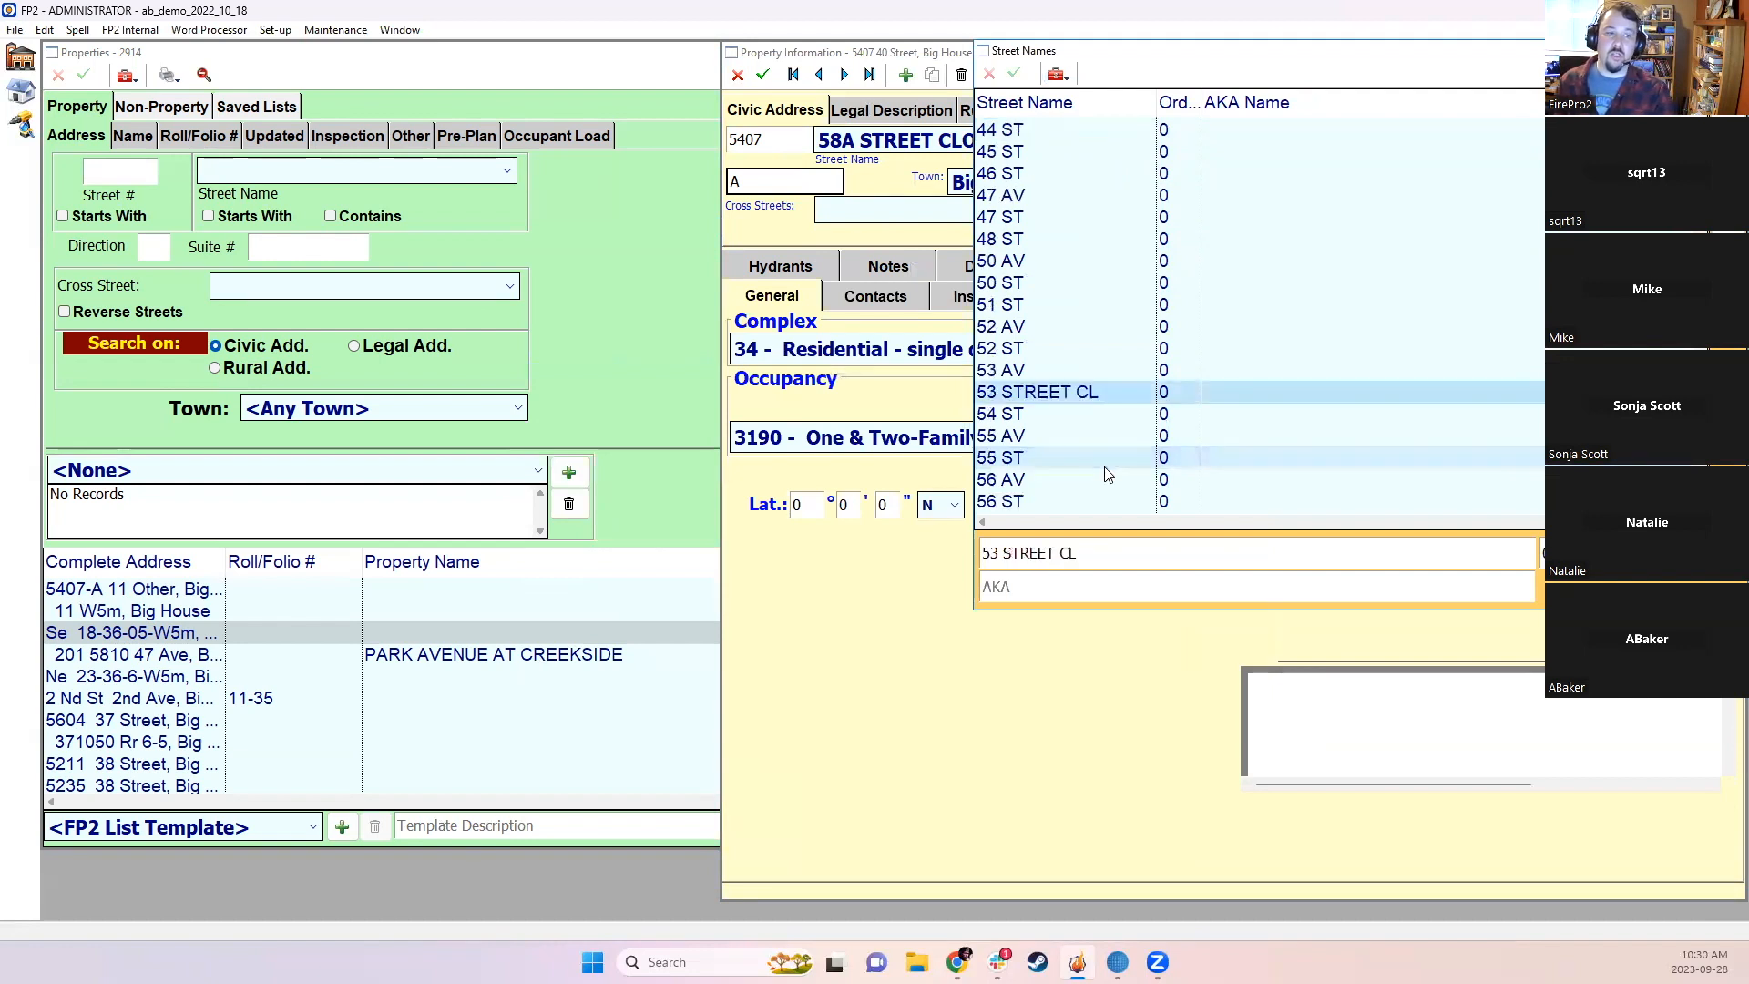
scroll(1107, 475, "down", 1)
left_click(1054, 552)
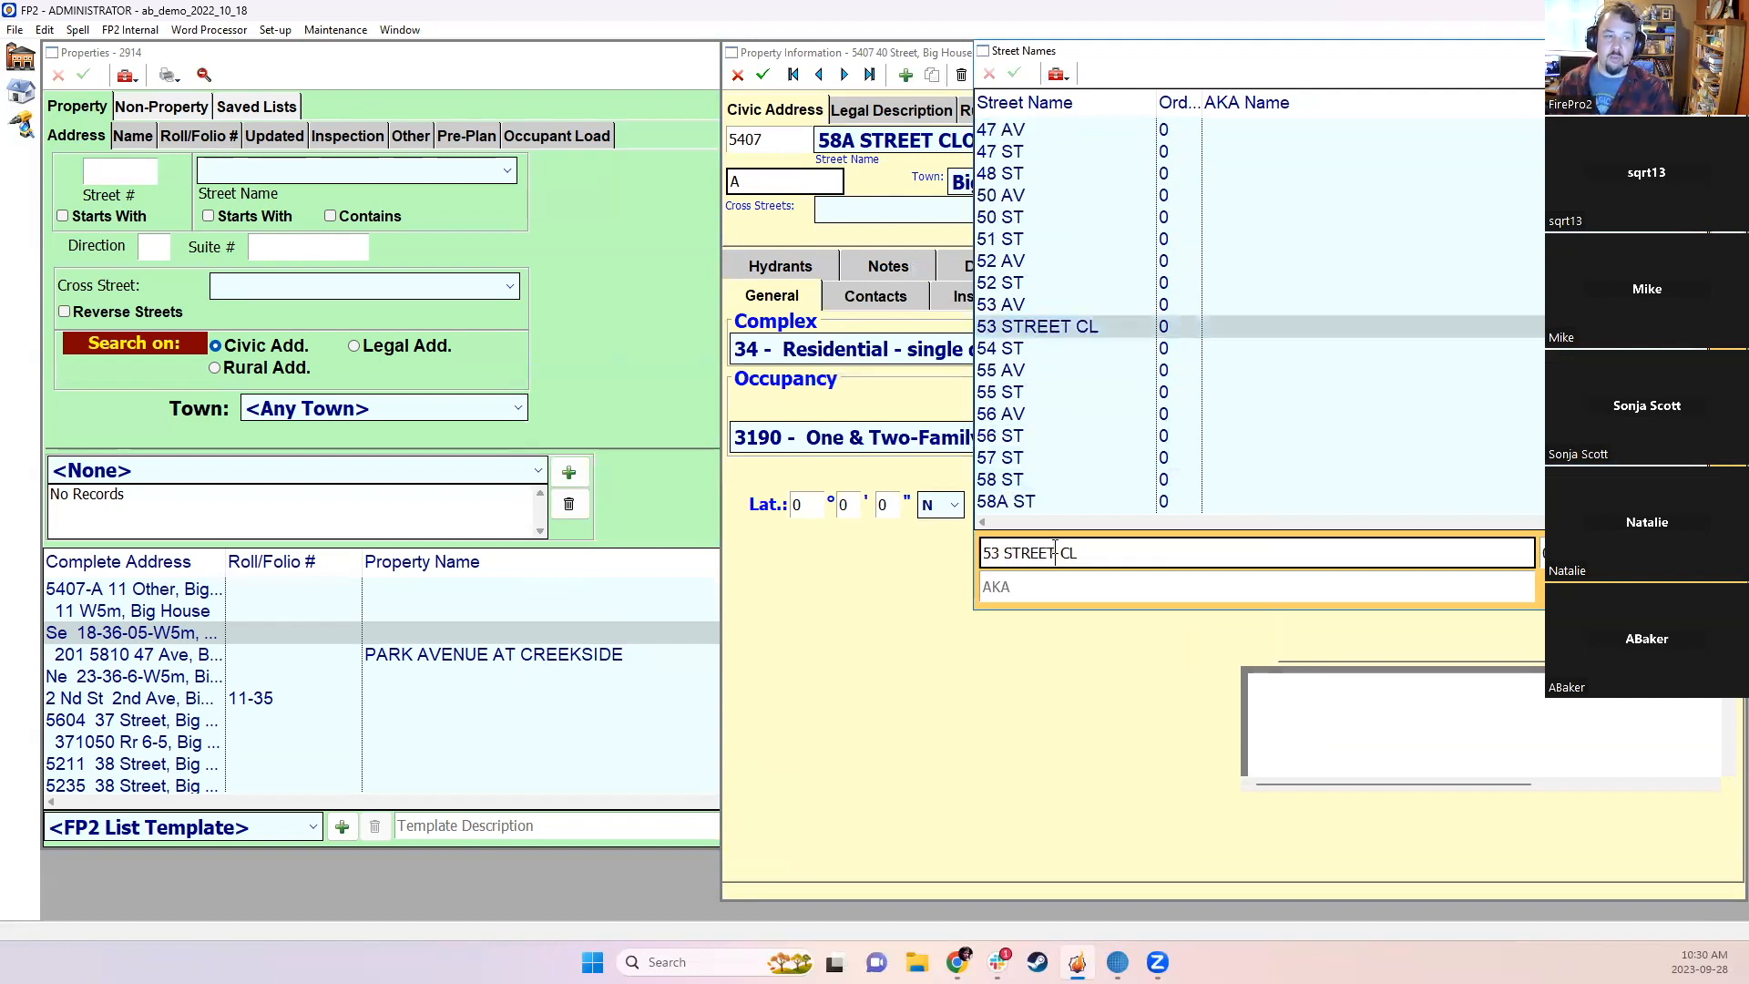
key("BackSpace")
key("BackSpace")
key("BackSpace")
key("BackSpace")
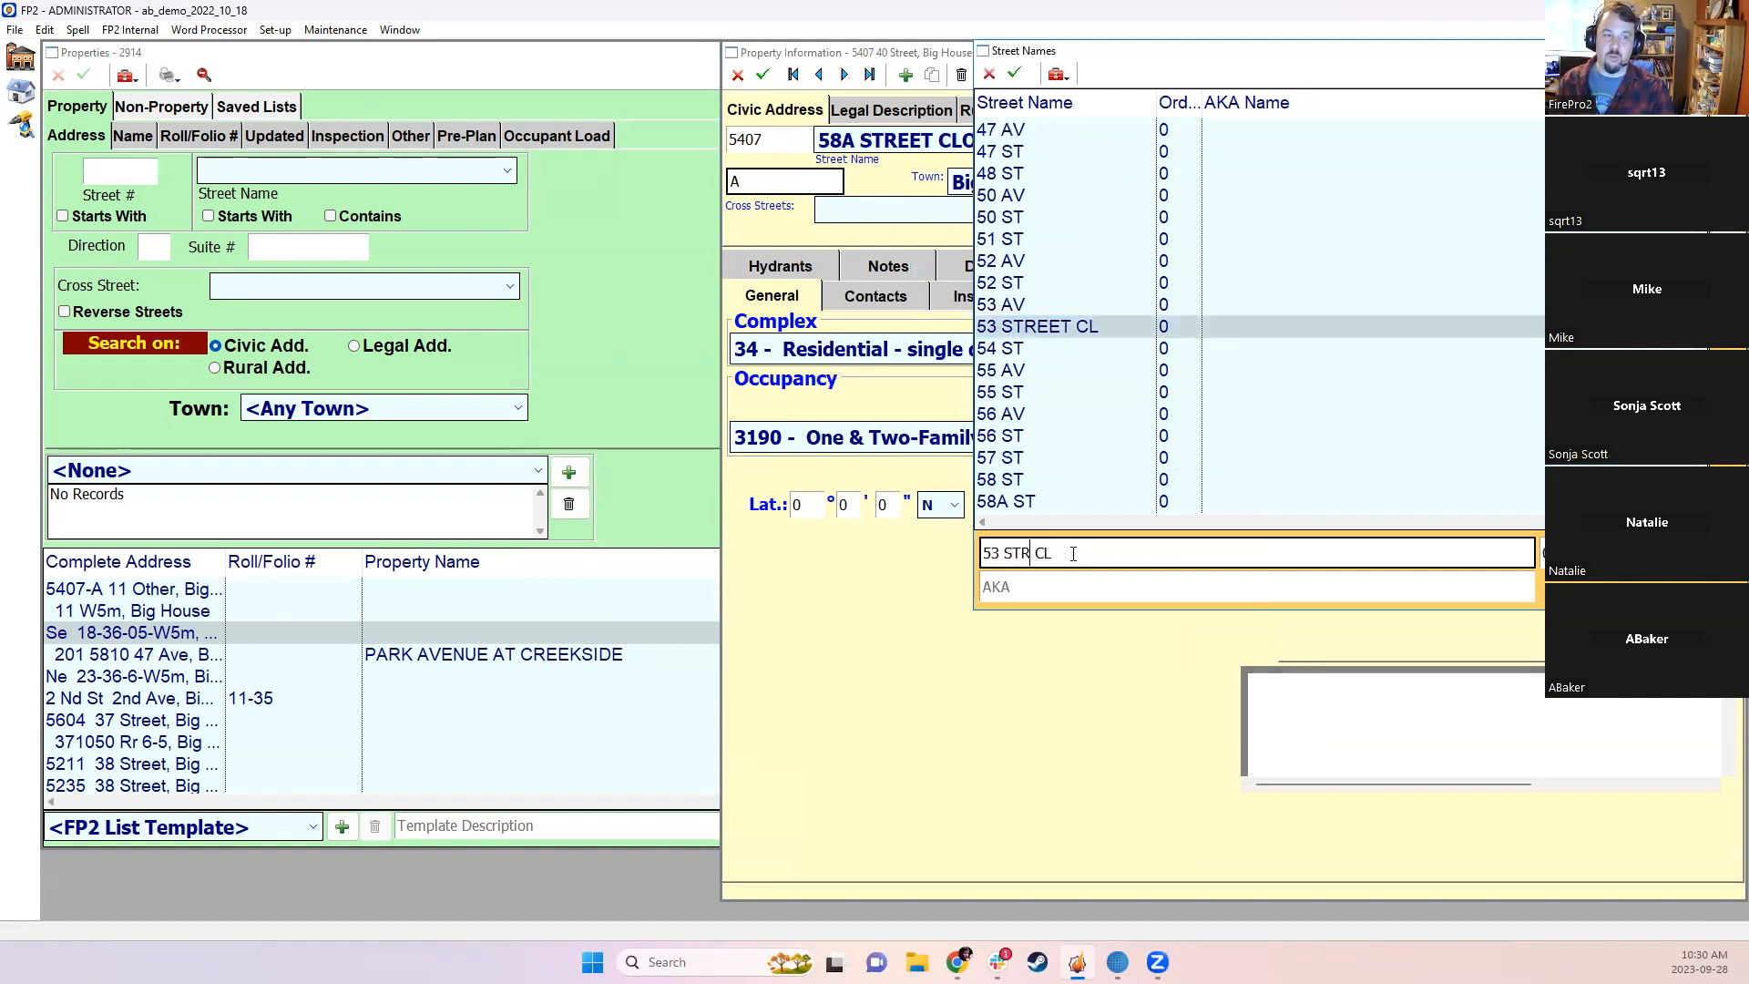
Step: Rename the street 58A STREET CLOSE as 58A ST CLOSE
scroll(1080, 328, "down", 4)
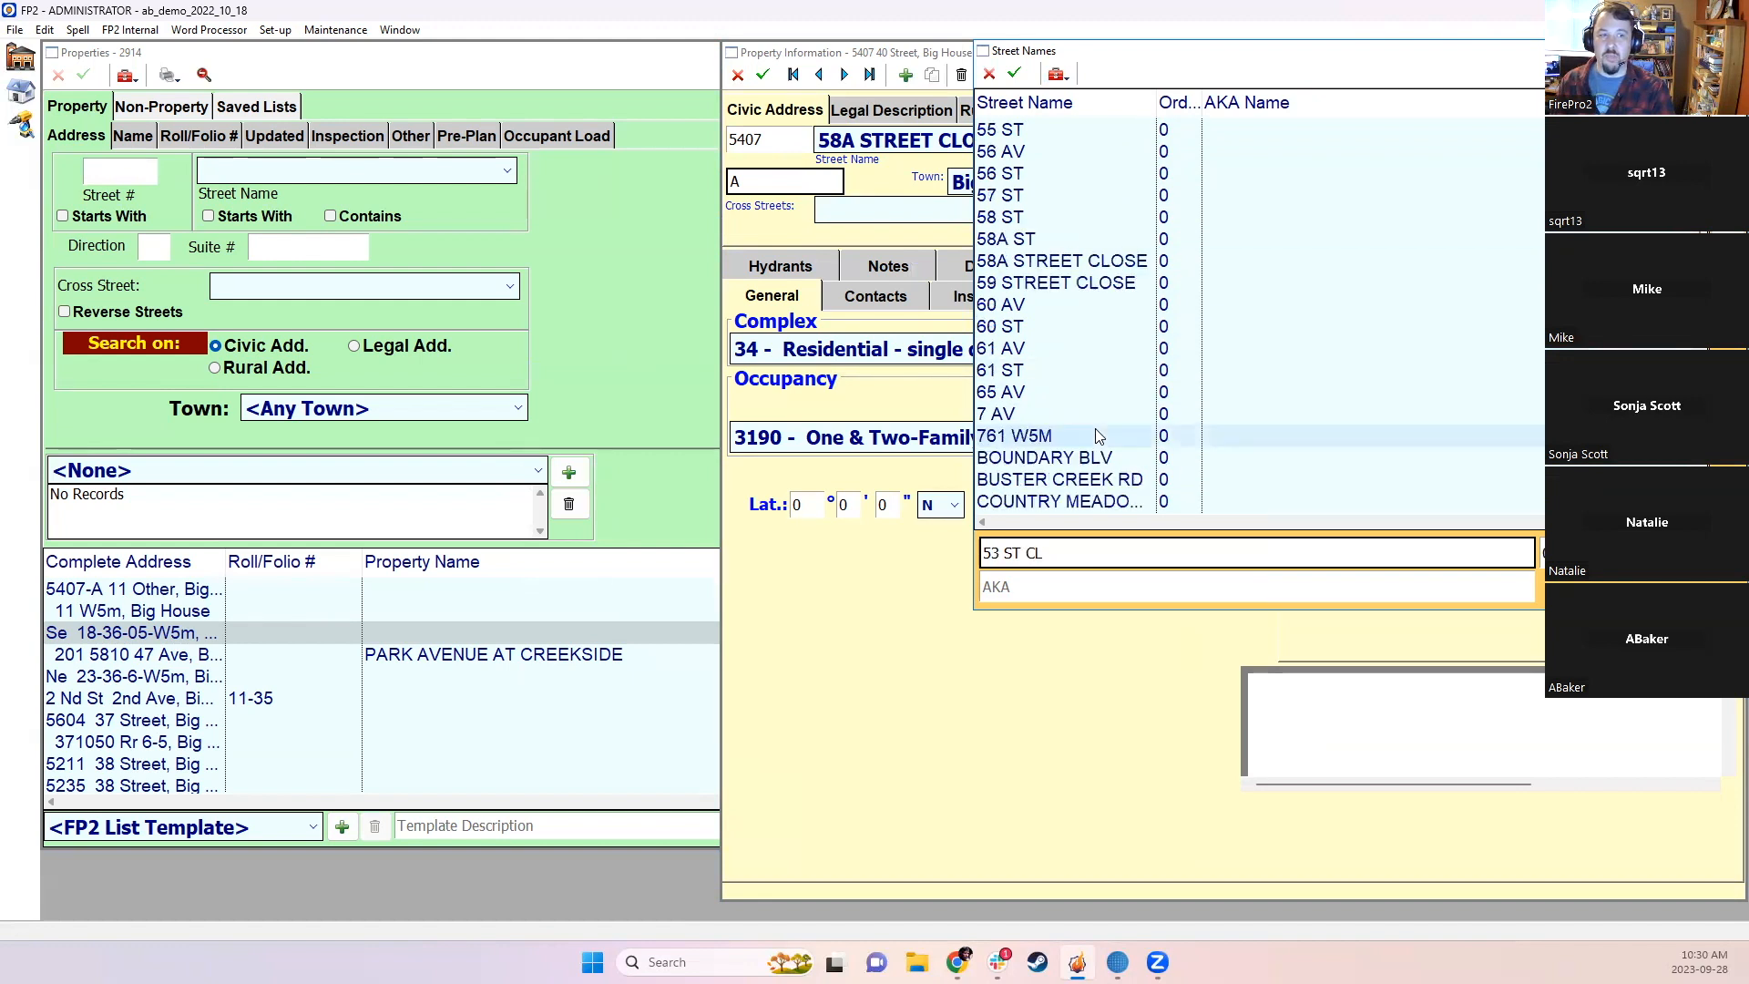
left_click(1070, 263)
left_click(1069, 553)
key("BackSpace")
key("BackSpace")
key("BackSpace")
key("BackSpace")
Step: Rename the street 59 STREET CLOSE as 59 ST CLOSE and save the renamed streets for all records
left_click(1058, 284)
left_click(1053, 555)
key("BackSpace")
key("BackSpace")
key("BackSpace")
key("BackSpace")
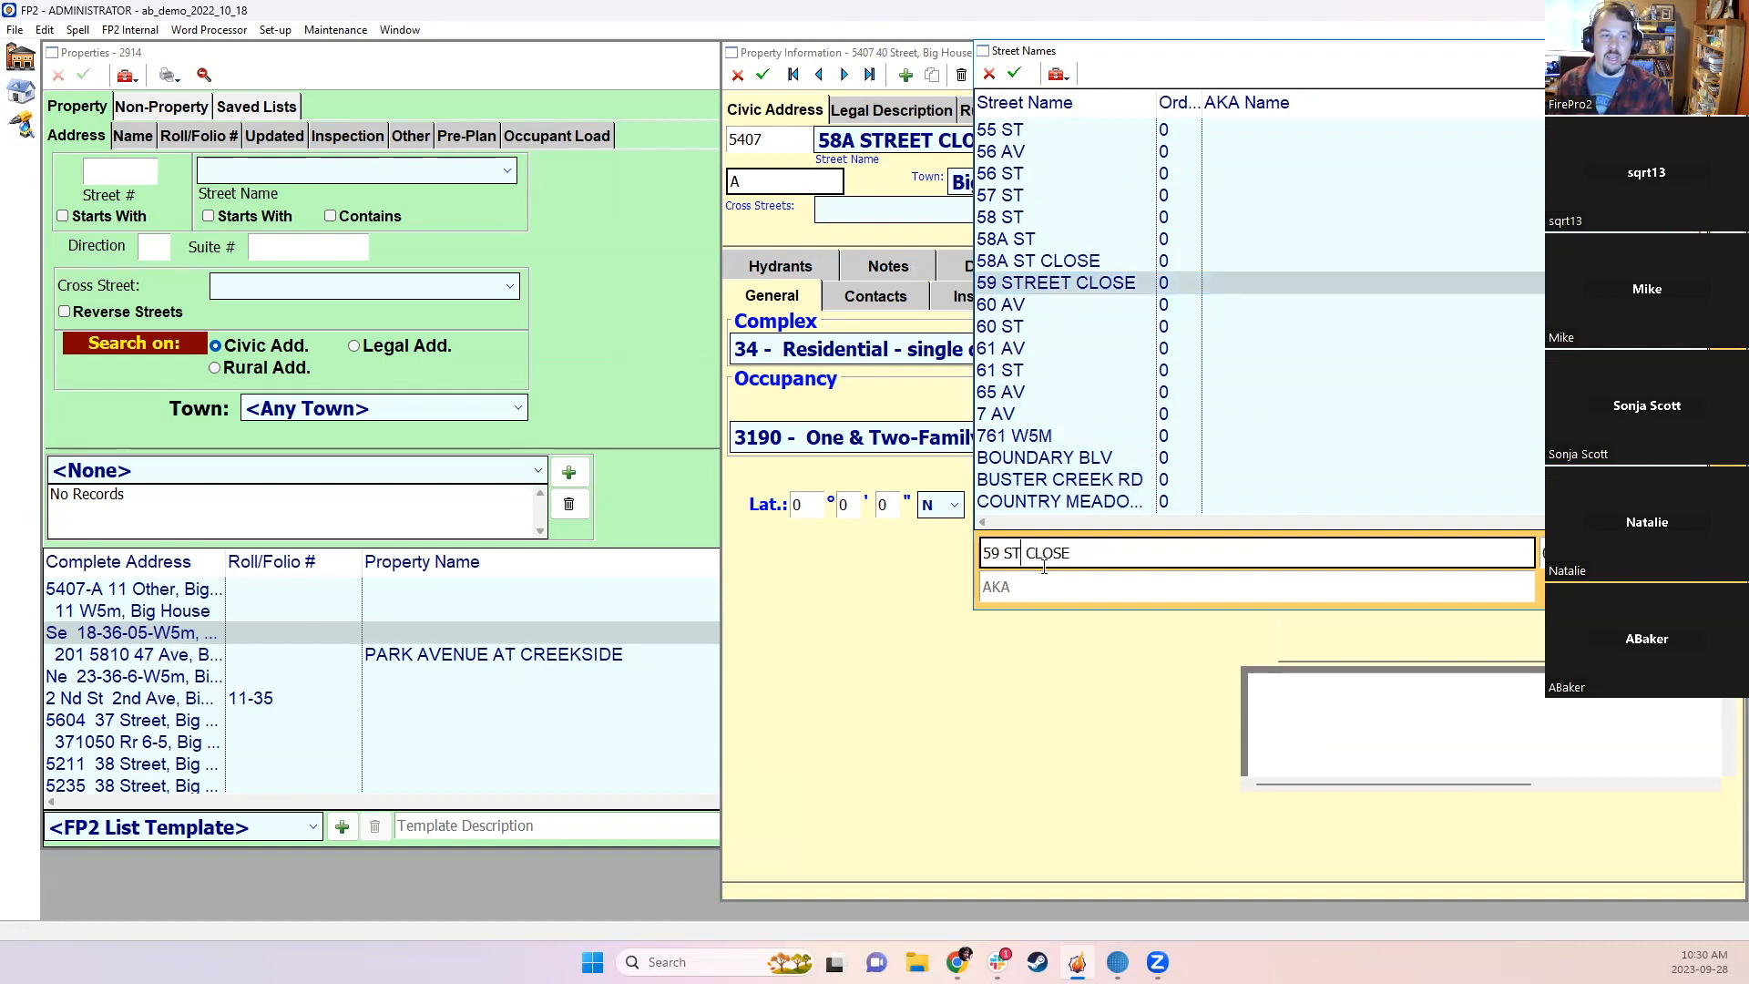
left_click(1016, 73)
left_click(1140, 688)
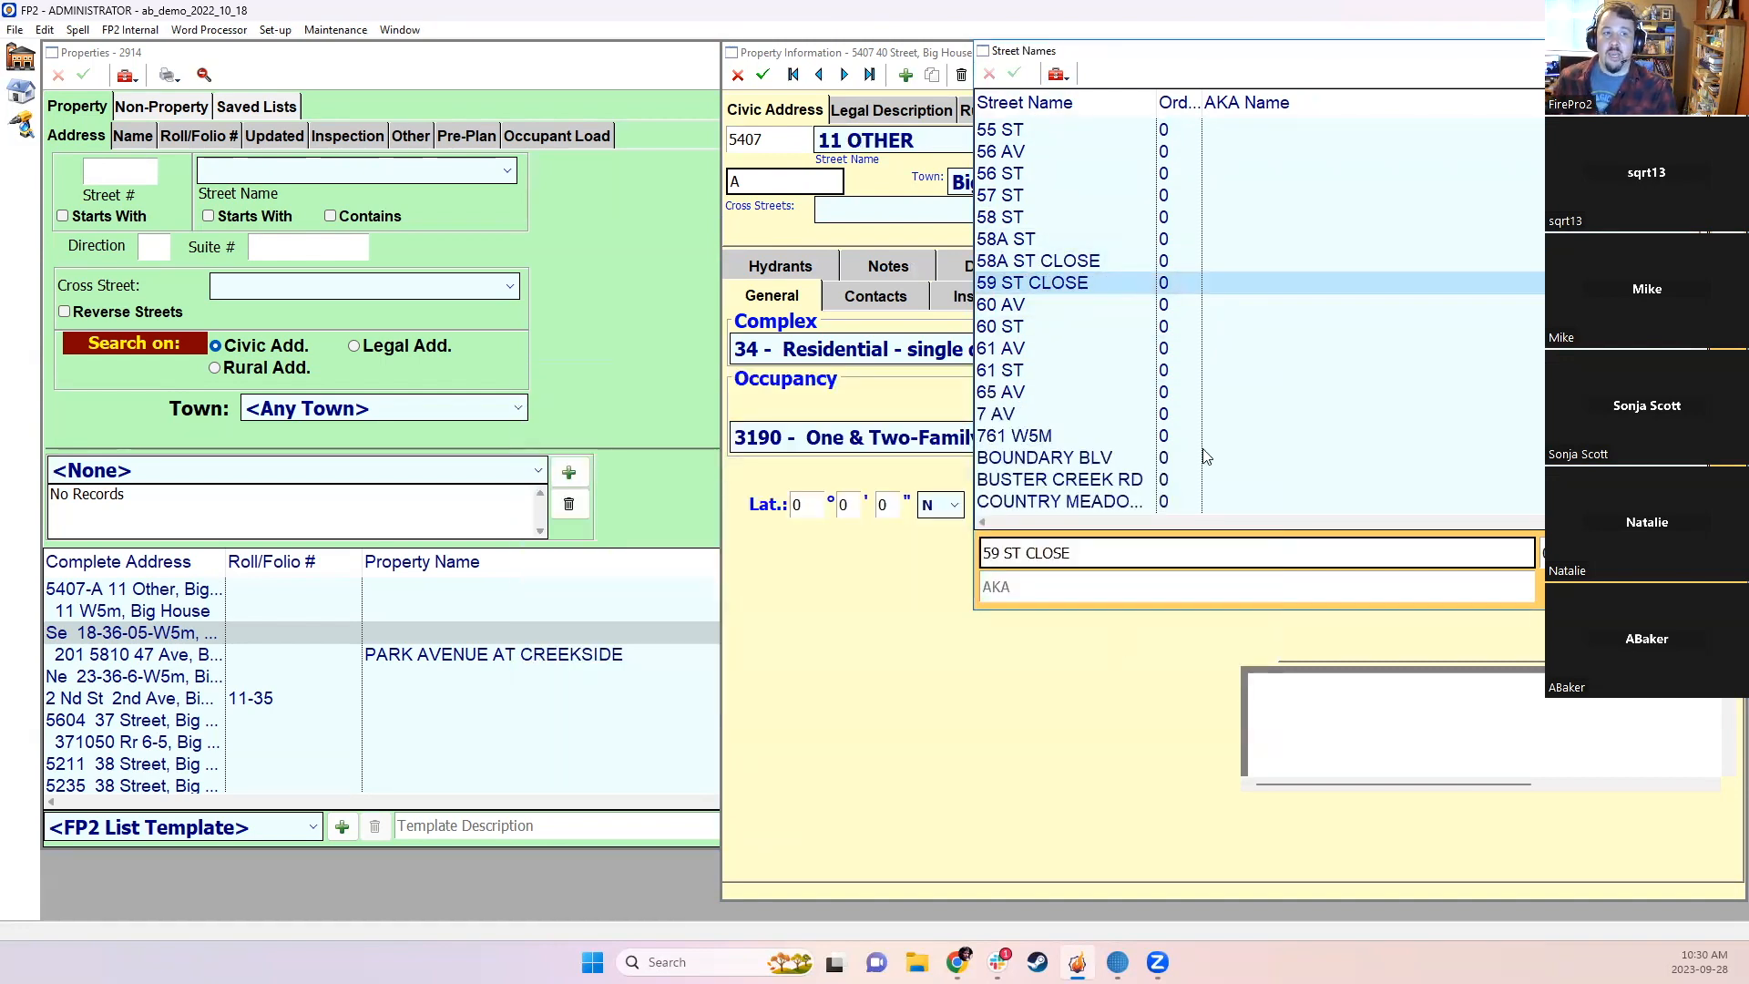
Step: Check the rest of the street names list, close it and review the property's street name choices
scroll(1170, 345, "down", 18)
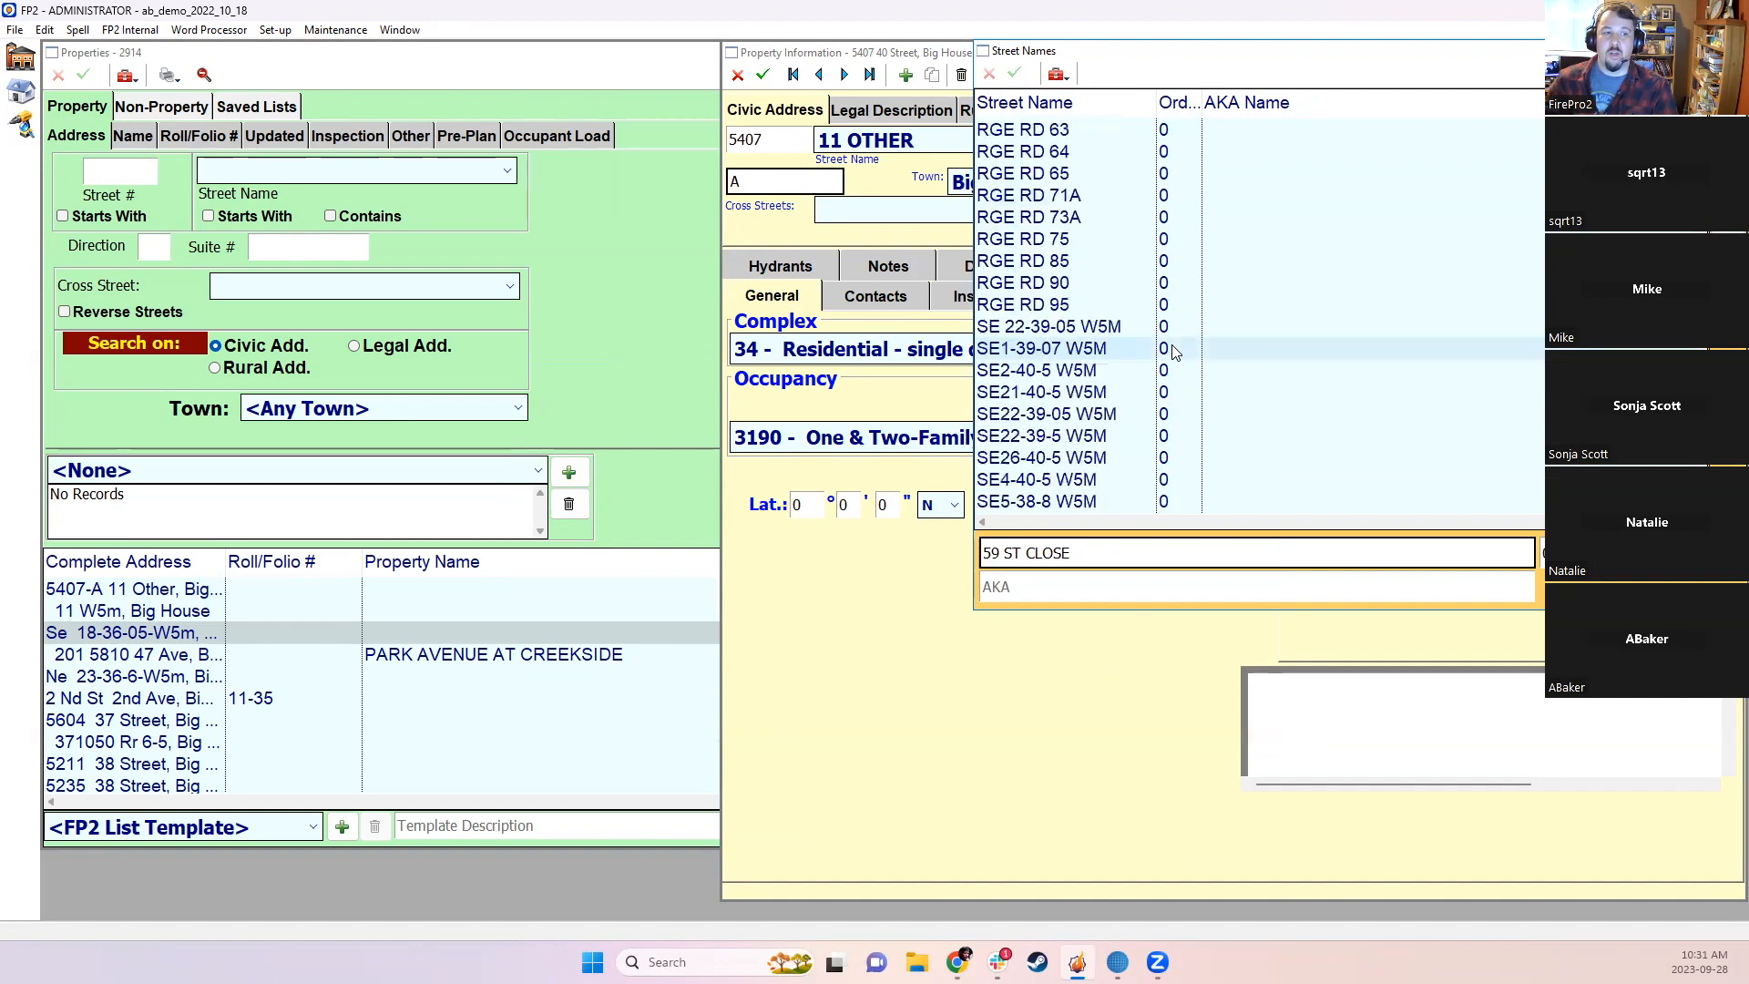
scroll(1172, 352, "down", 4)
left_click(1008, 73)
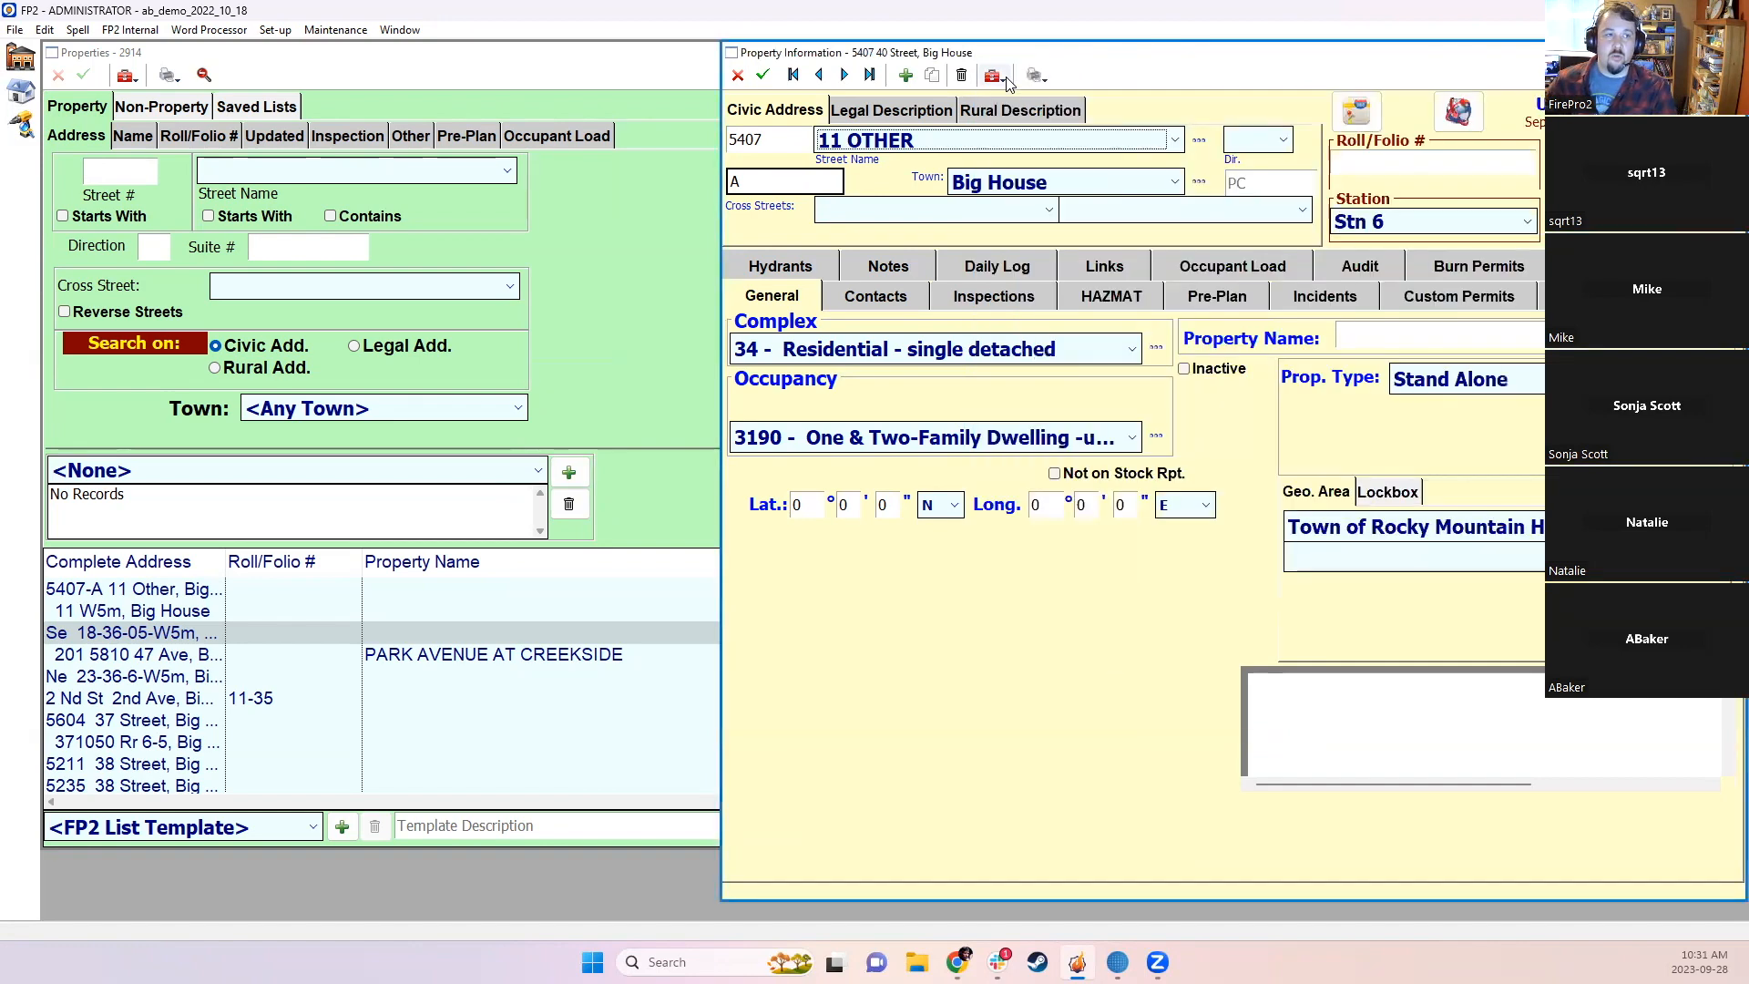
left_click(996, 146)
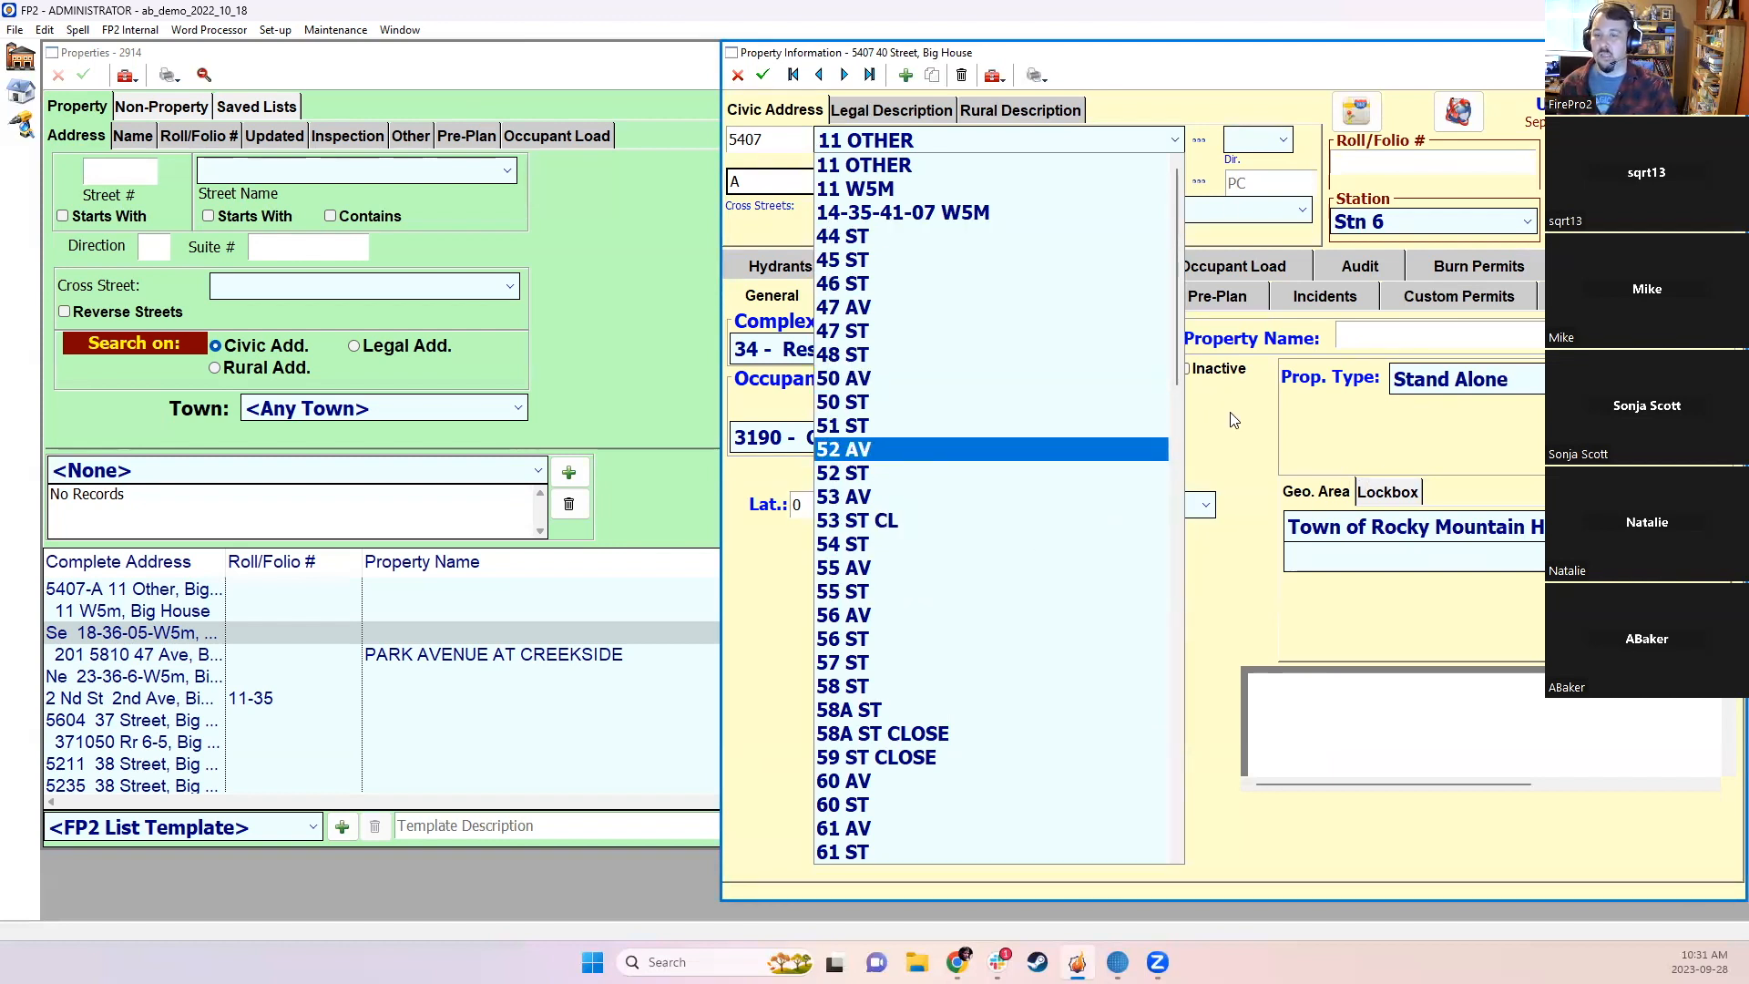
left_click(1253, 406)
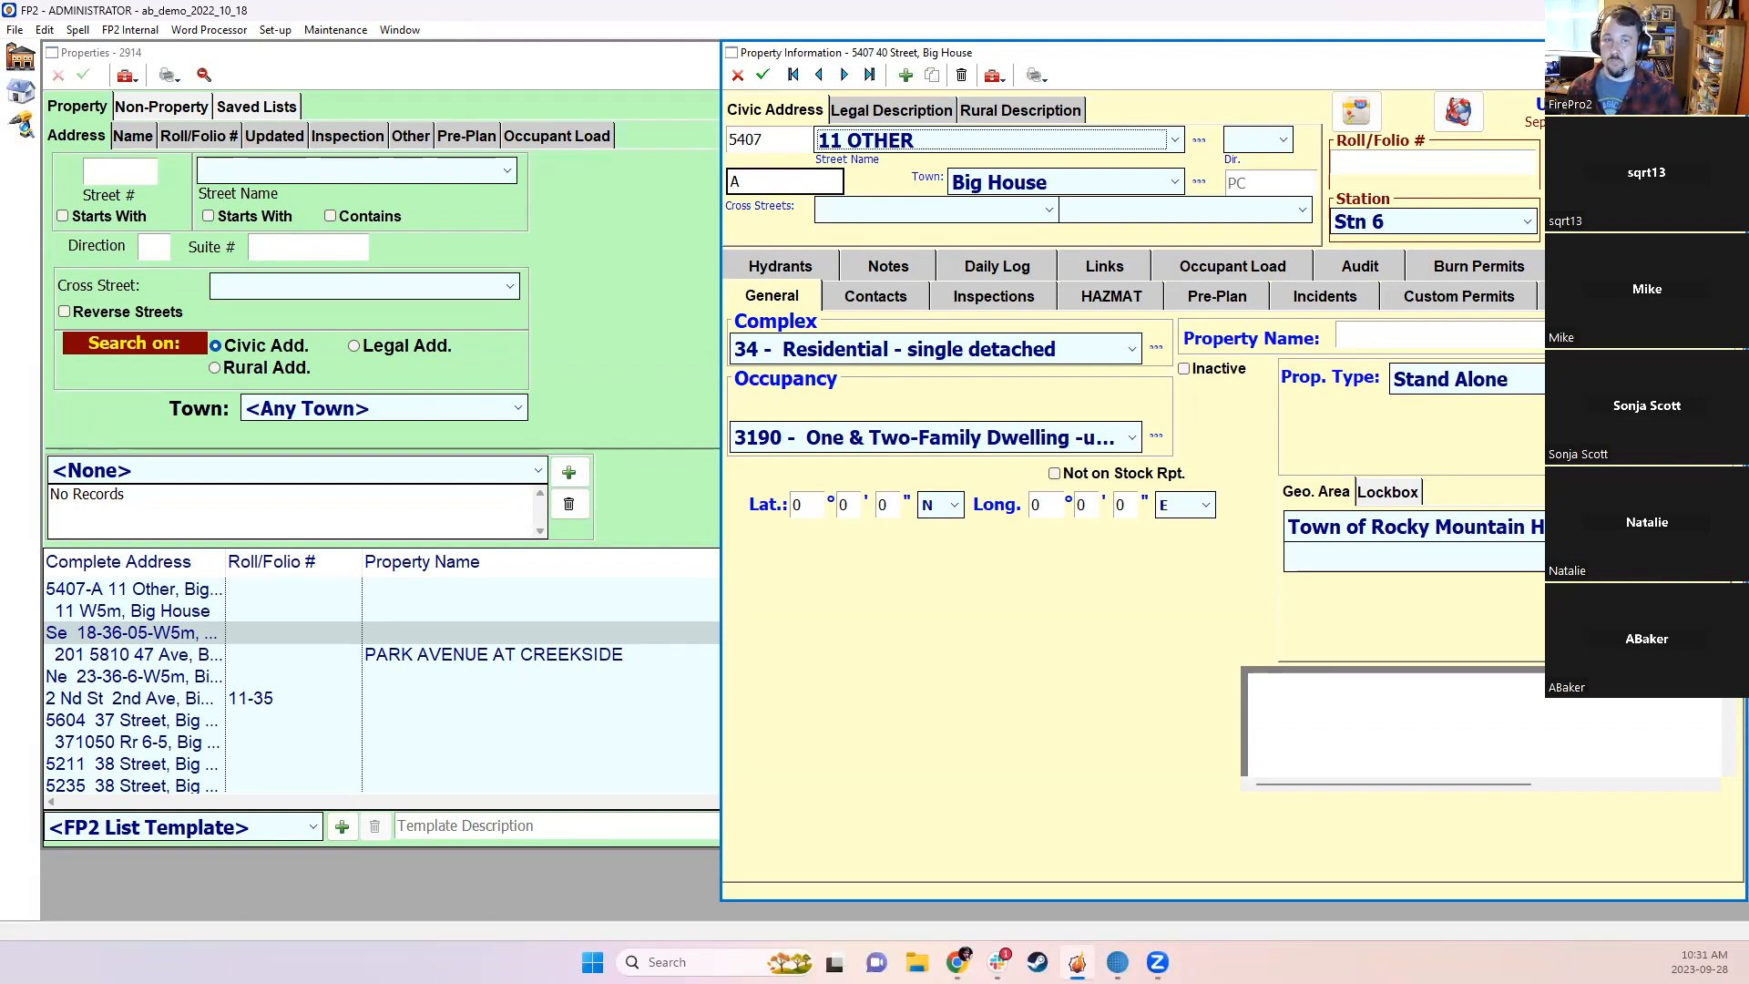
Step: Close the property record without saving its changes and close the properties list
key("Escape")
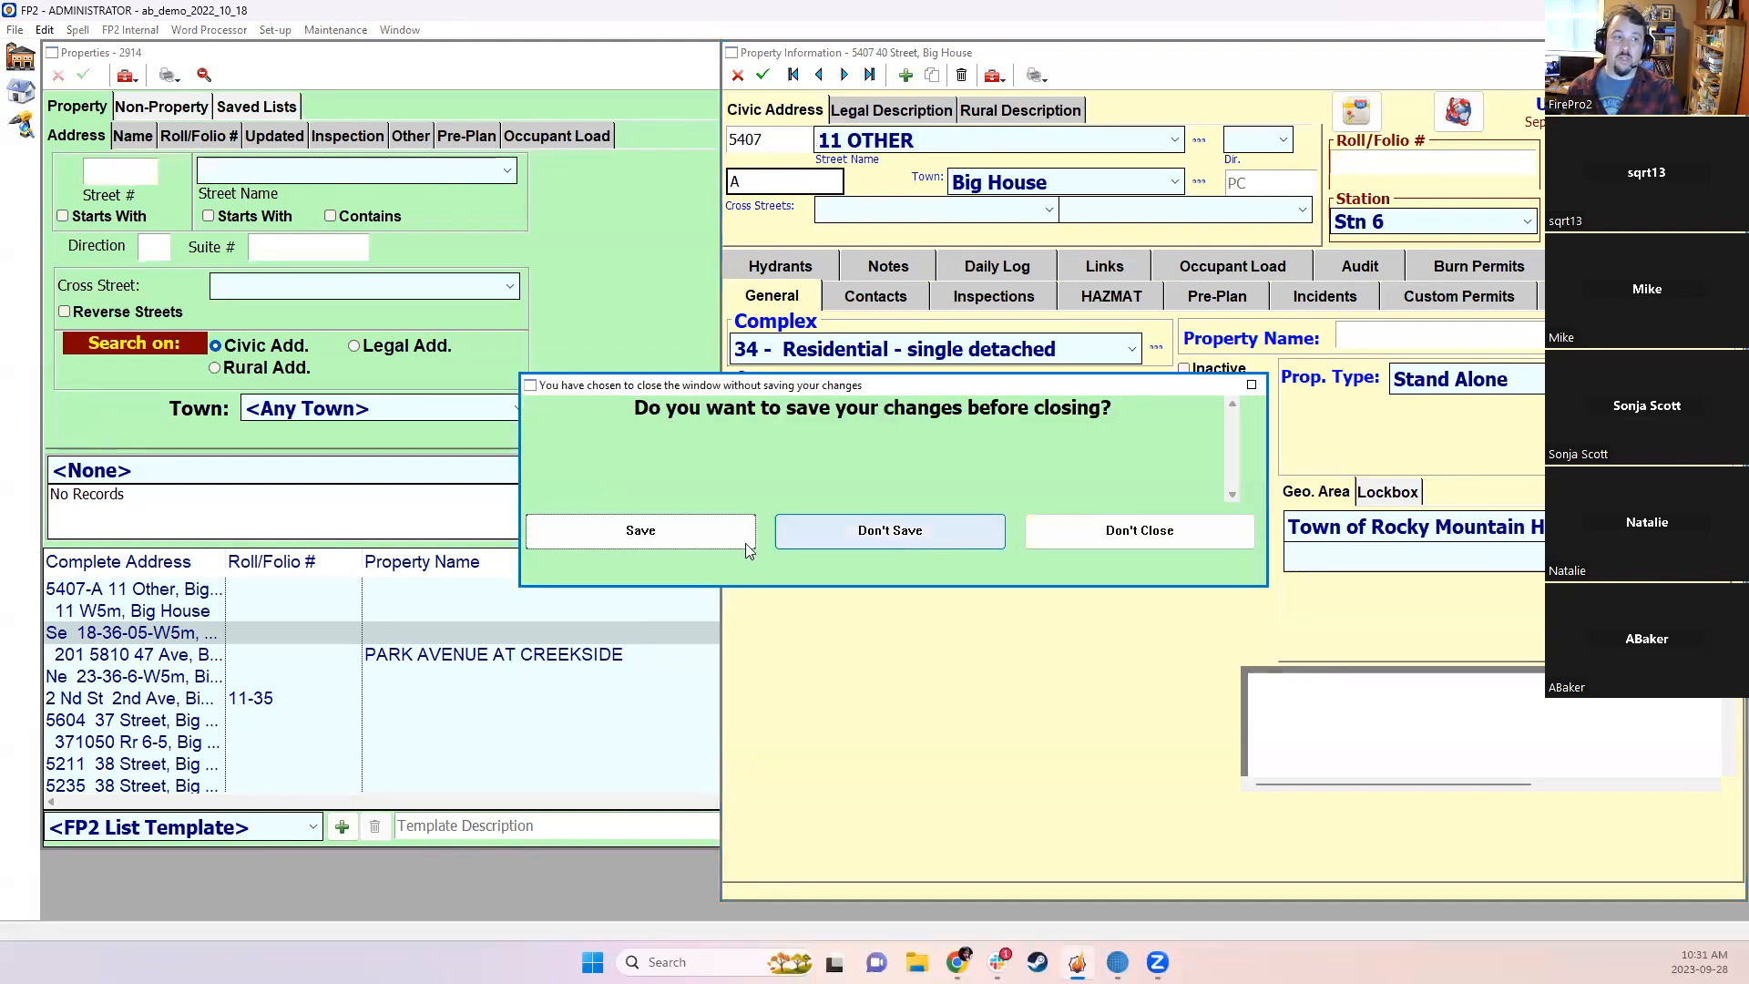
left_click(824, 533)
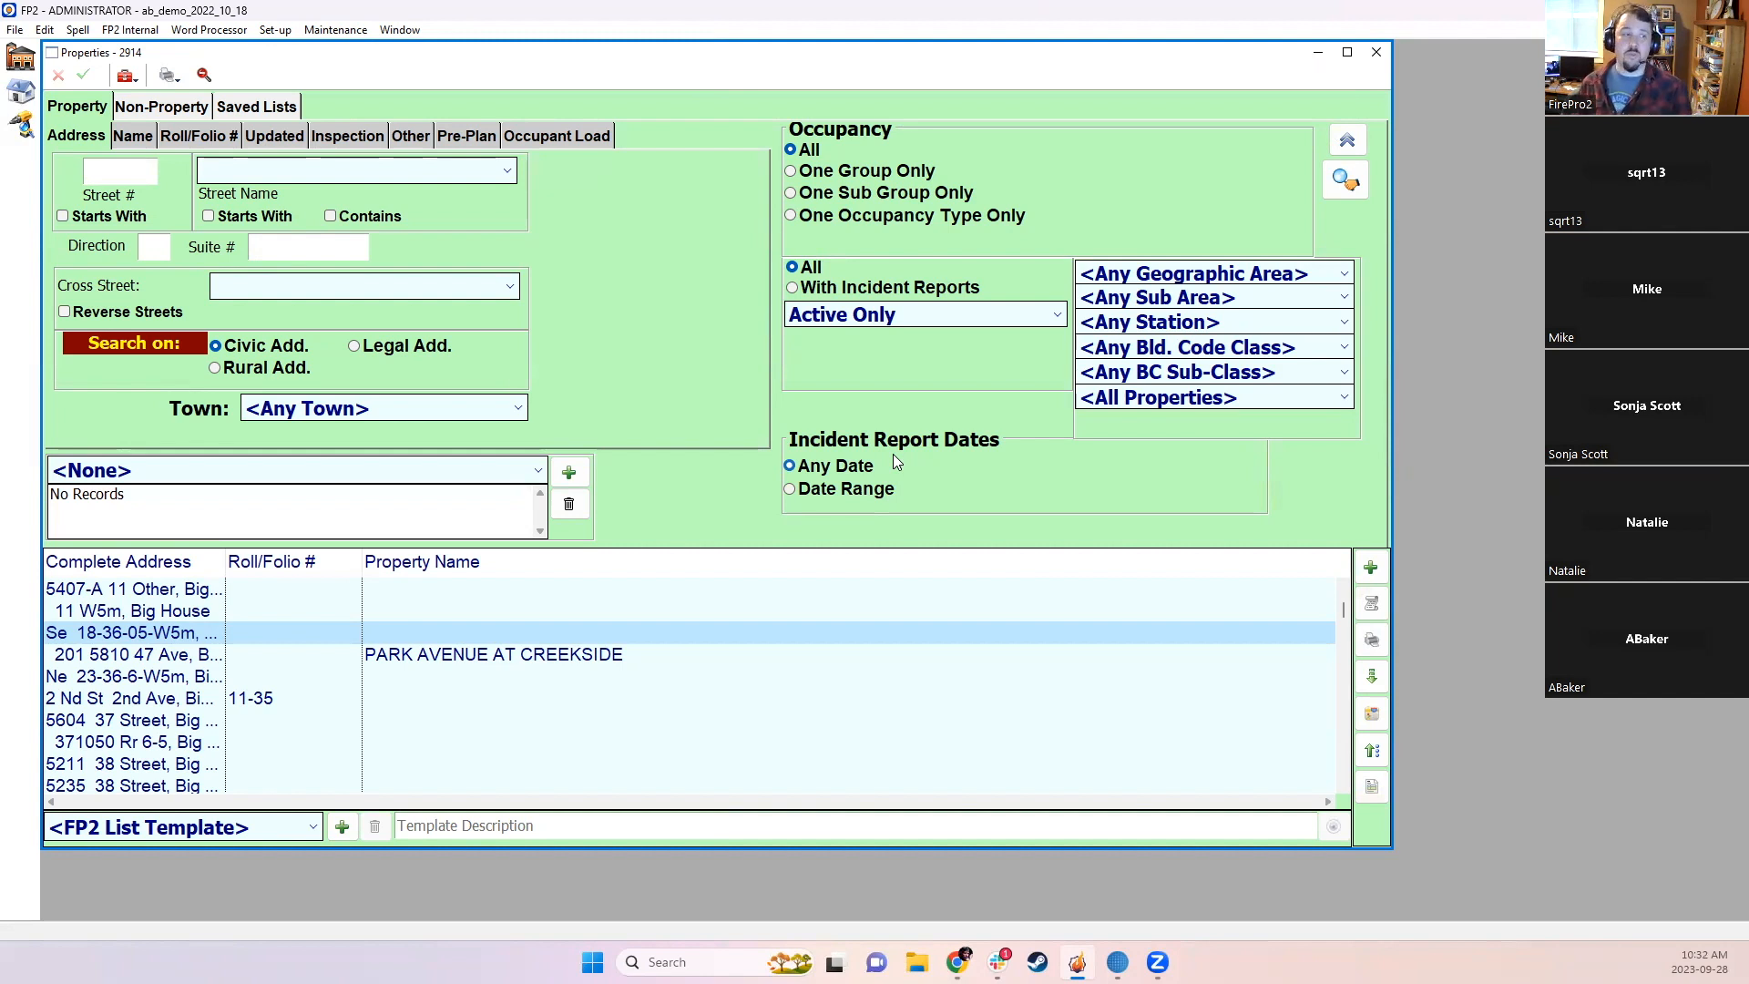
left_click(1375, 52)
Step: Open the incidents list and set its date range to Last 36 Months
left_click(21, 56)
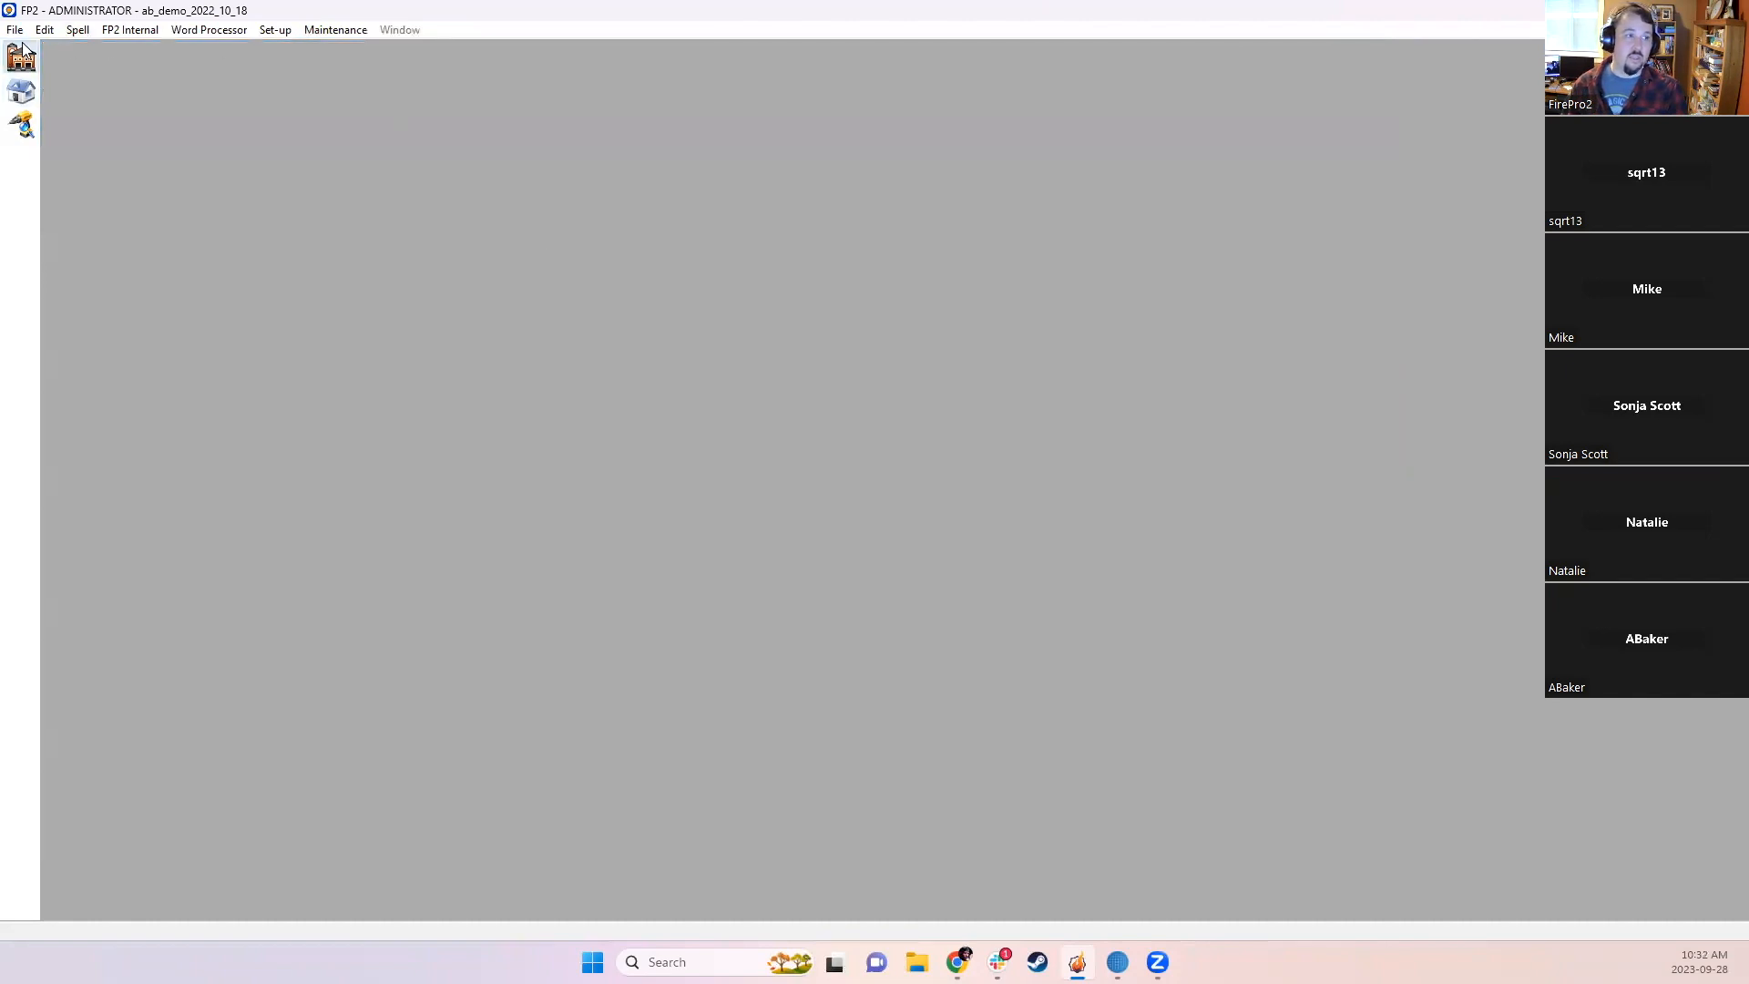
left_click(668, 179)
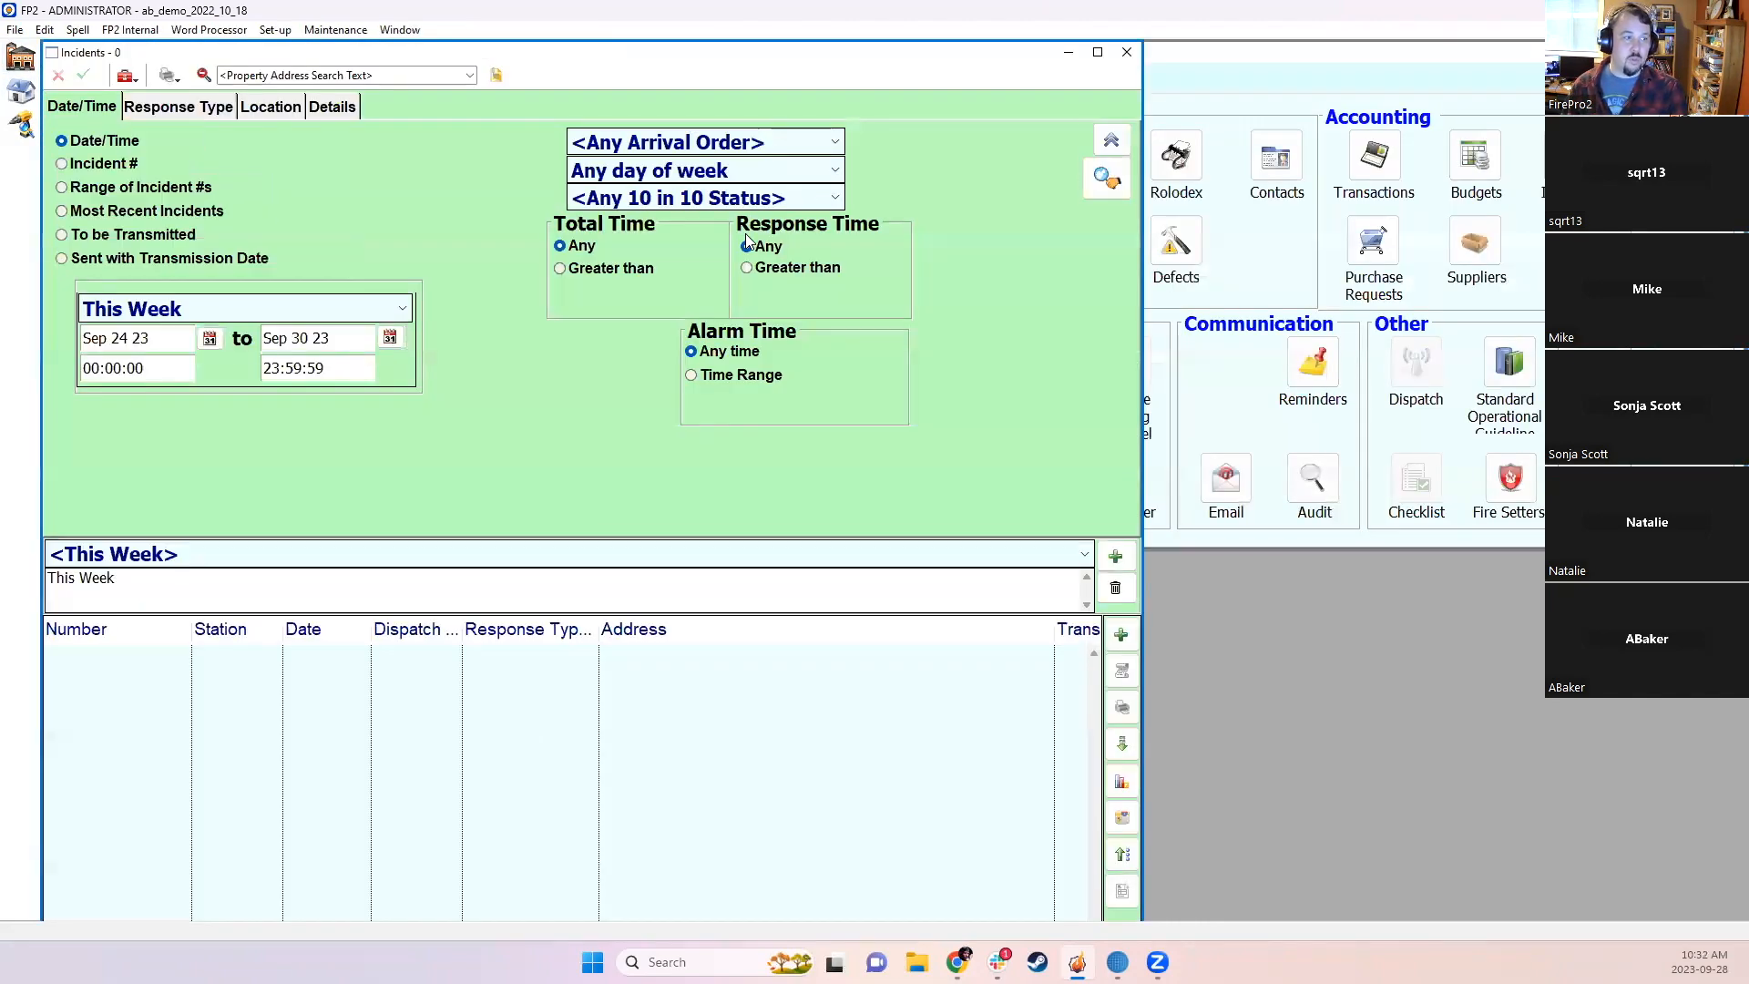
left_click(282, 310)
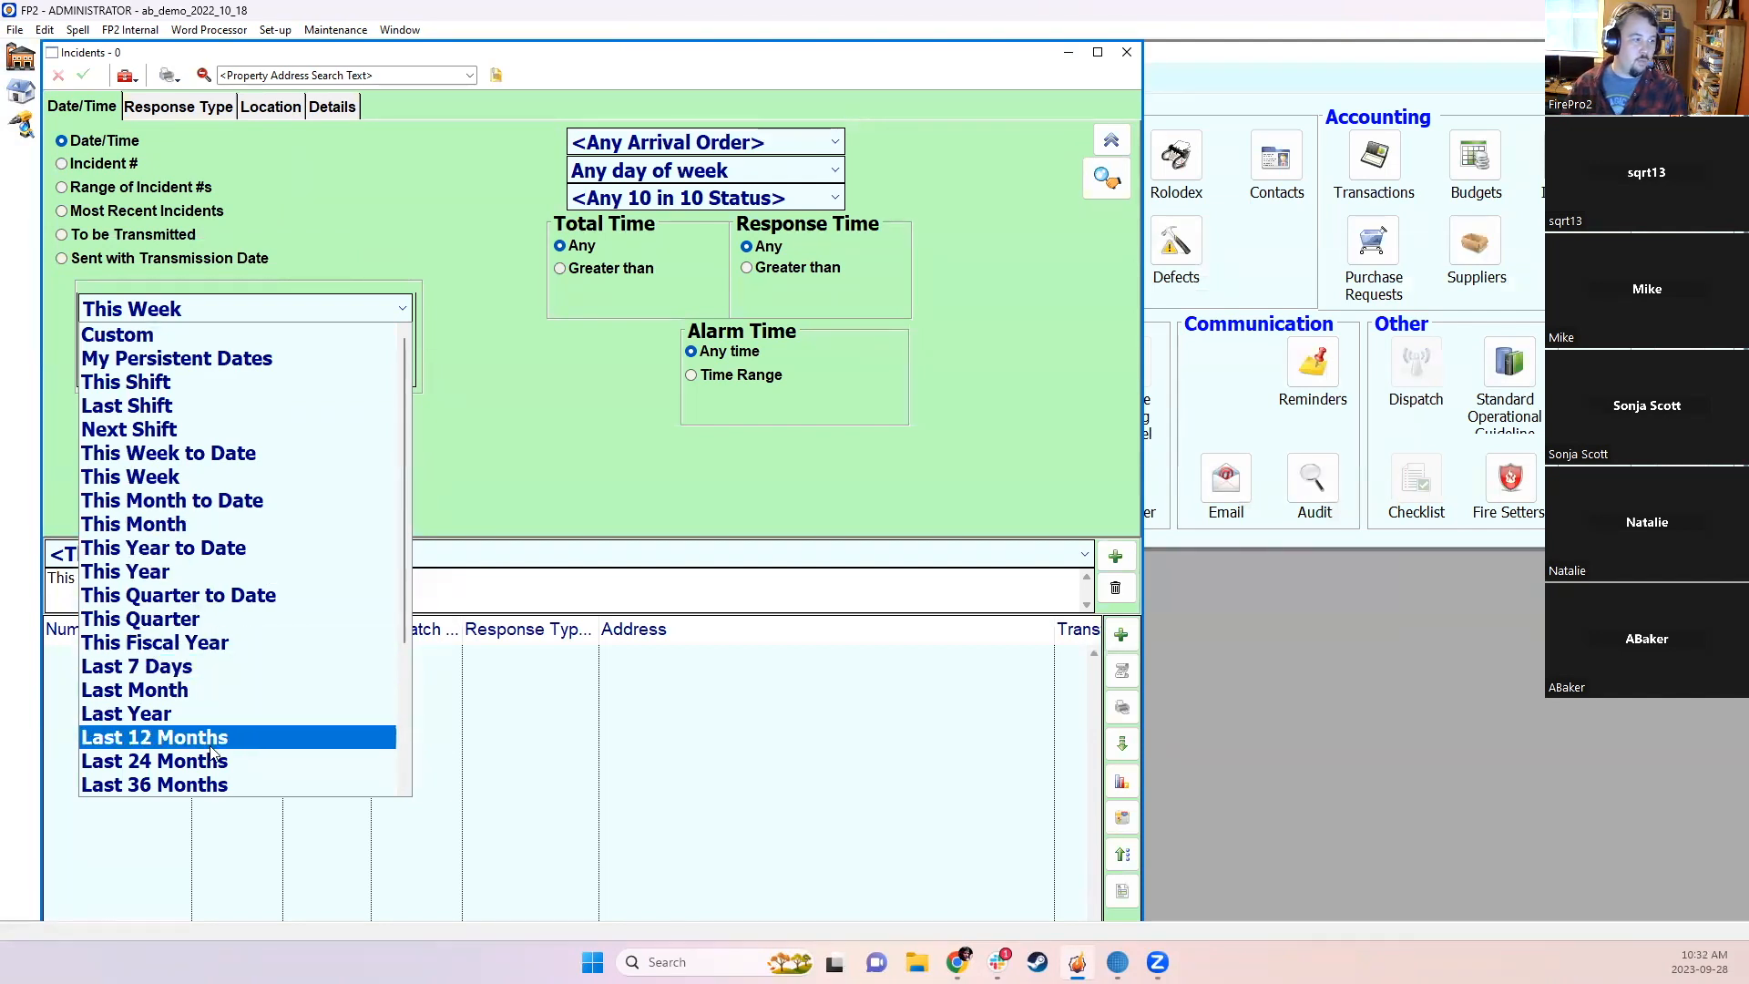
left_click(262, 739)
left_click(169, 310)
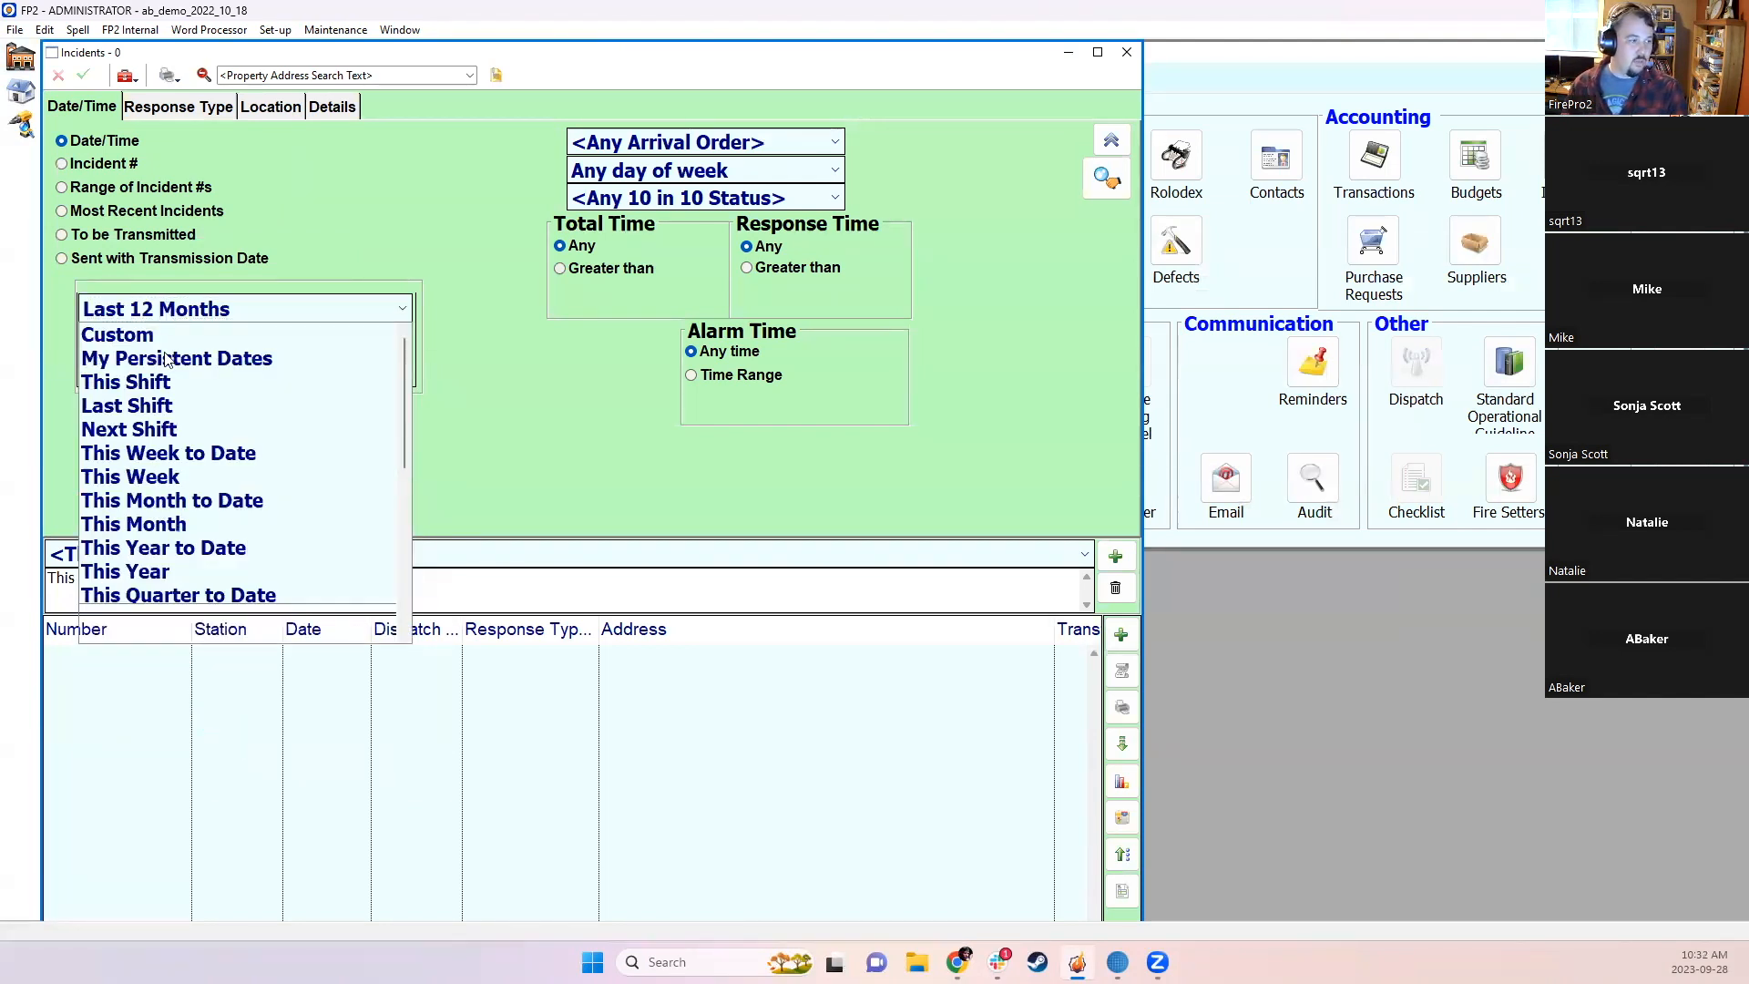
left_click(182, 642)
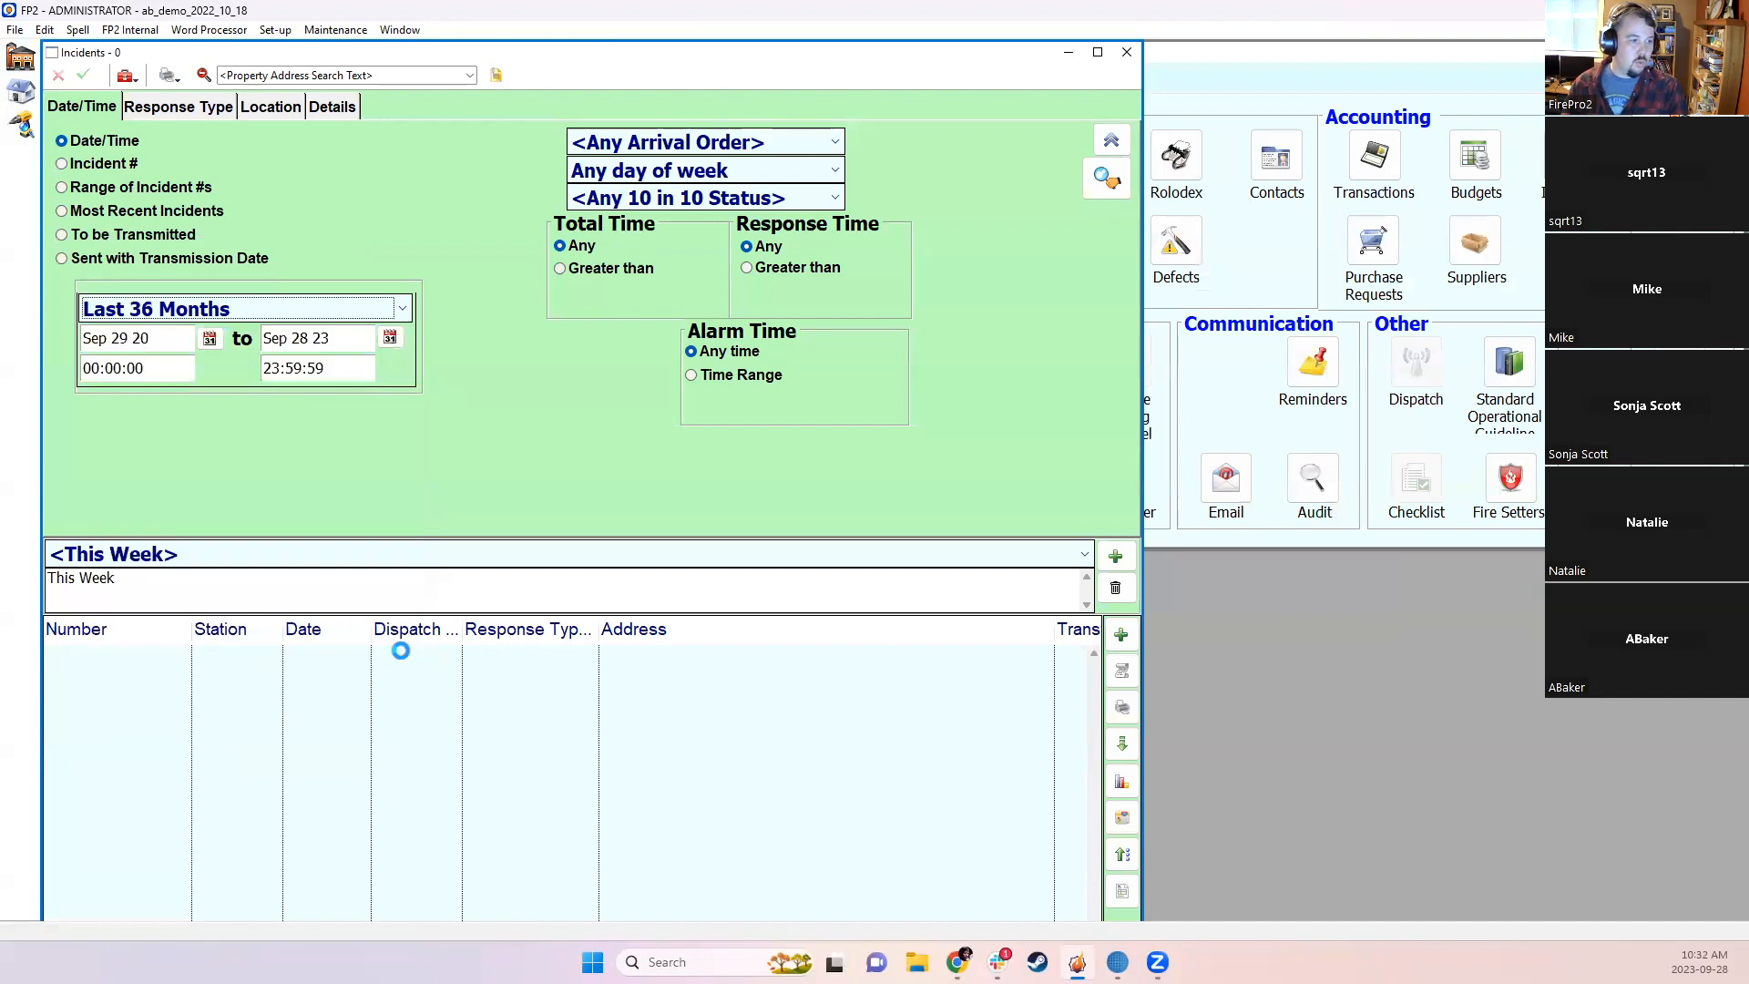
double_click(458, 697)
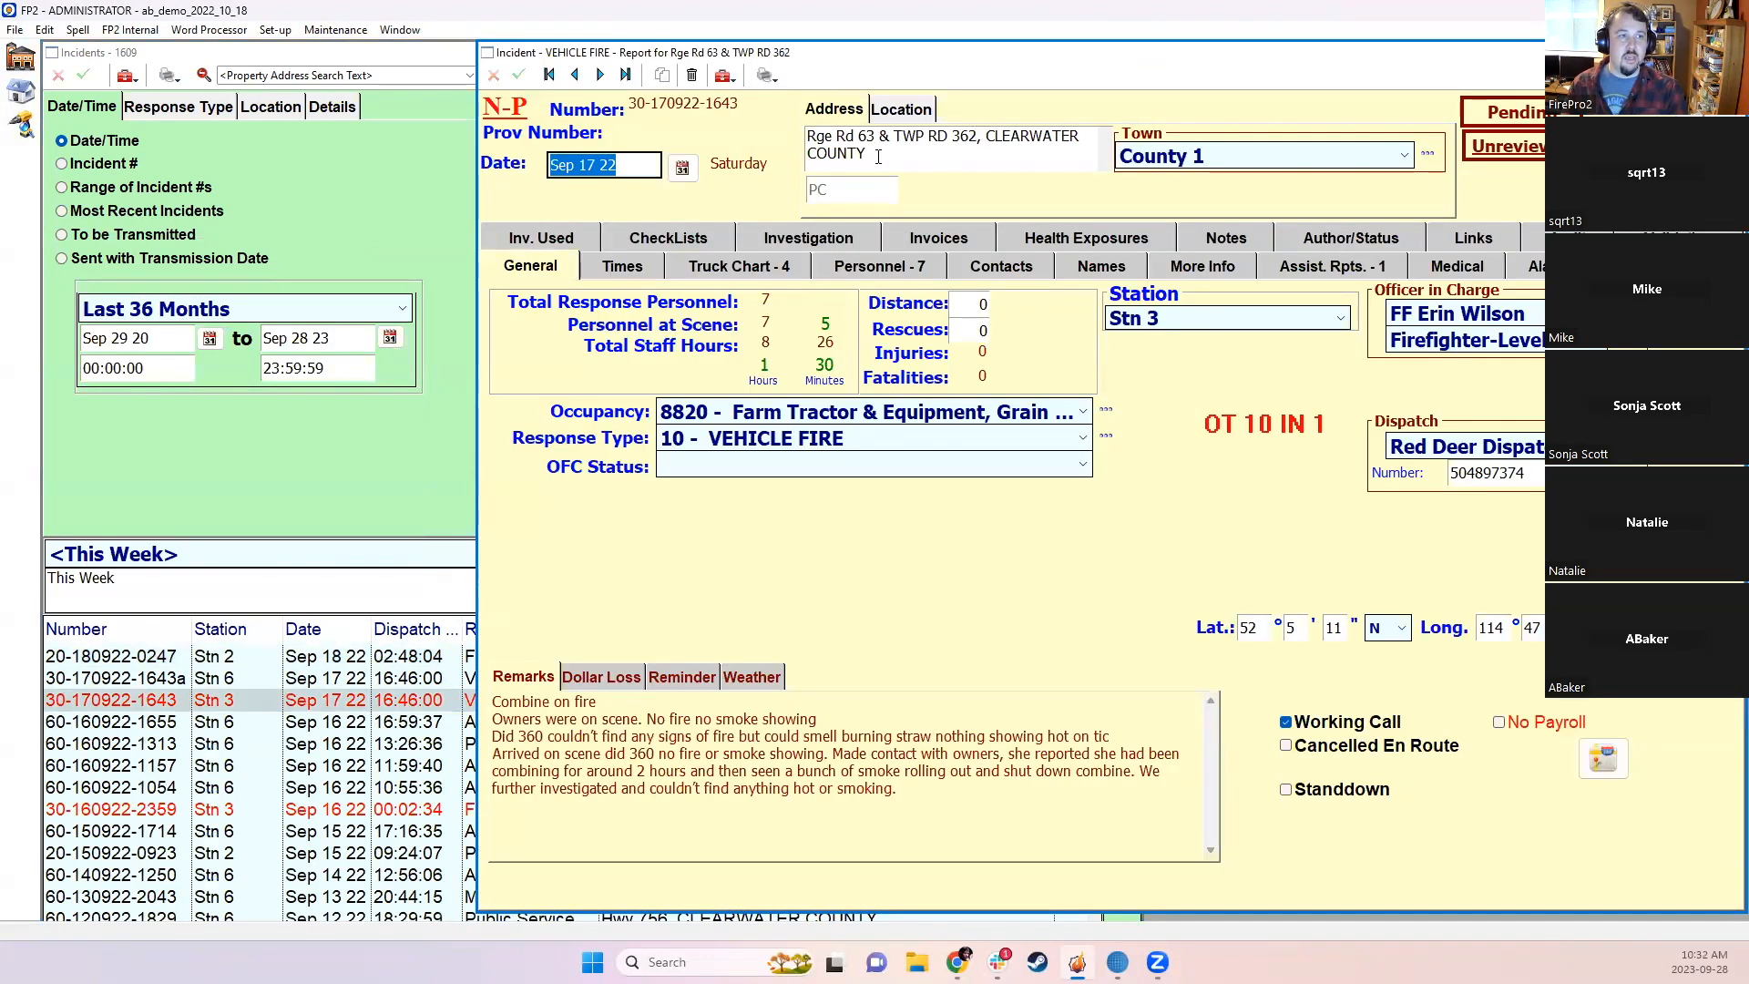
left_click(600, 75)
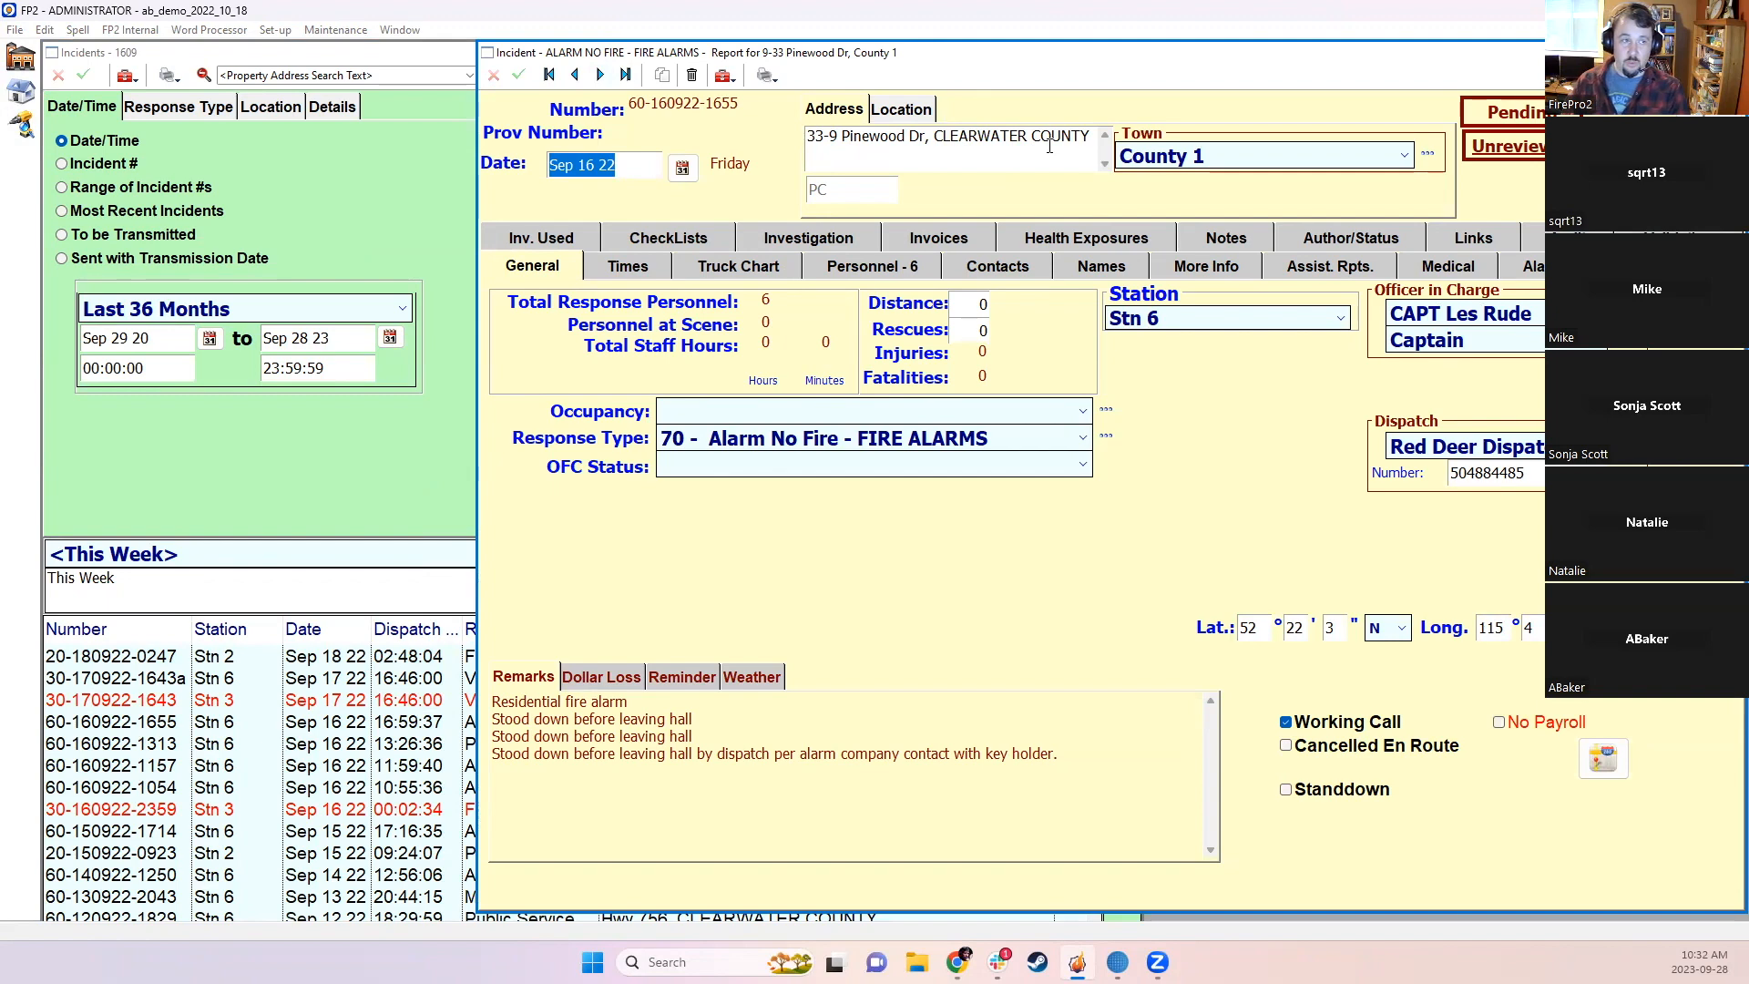
left_click(605, 80)
left_click(602, 78)
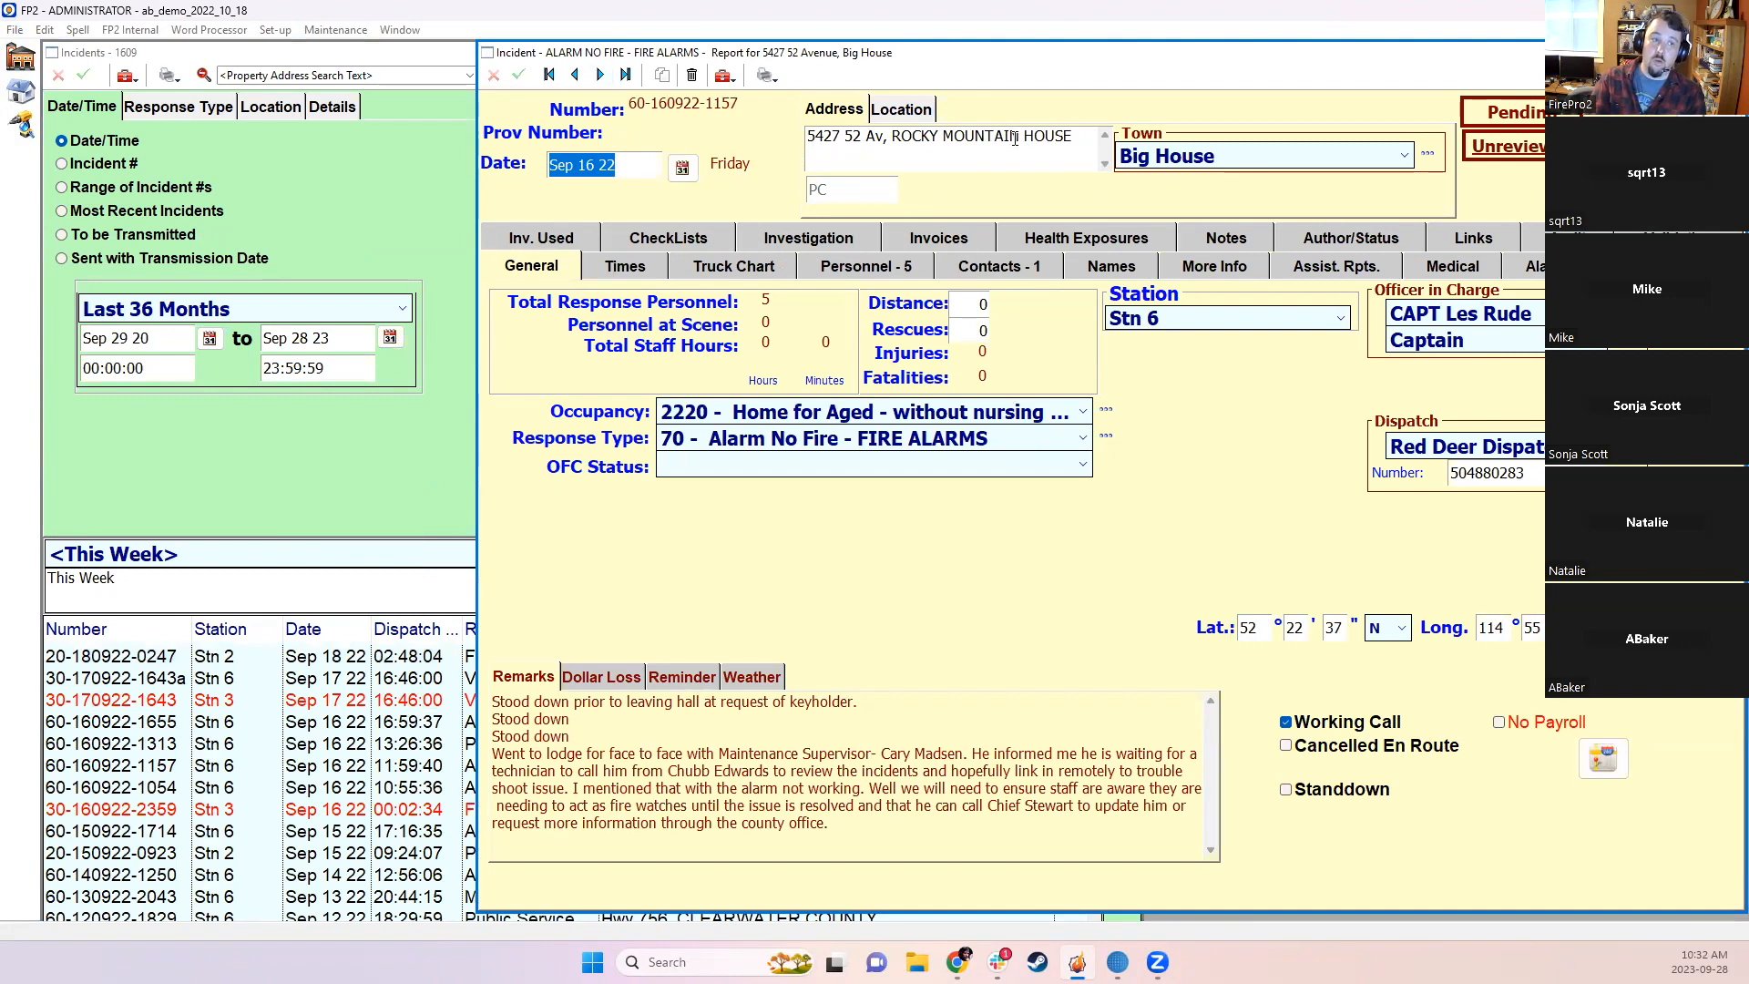
Step: Examine how the street number, street name and town are written in the incident's address text
left_click_drag(808, 137, 1061, 147)
left_click(1075, 146)
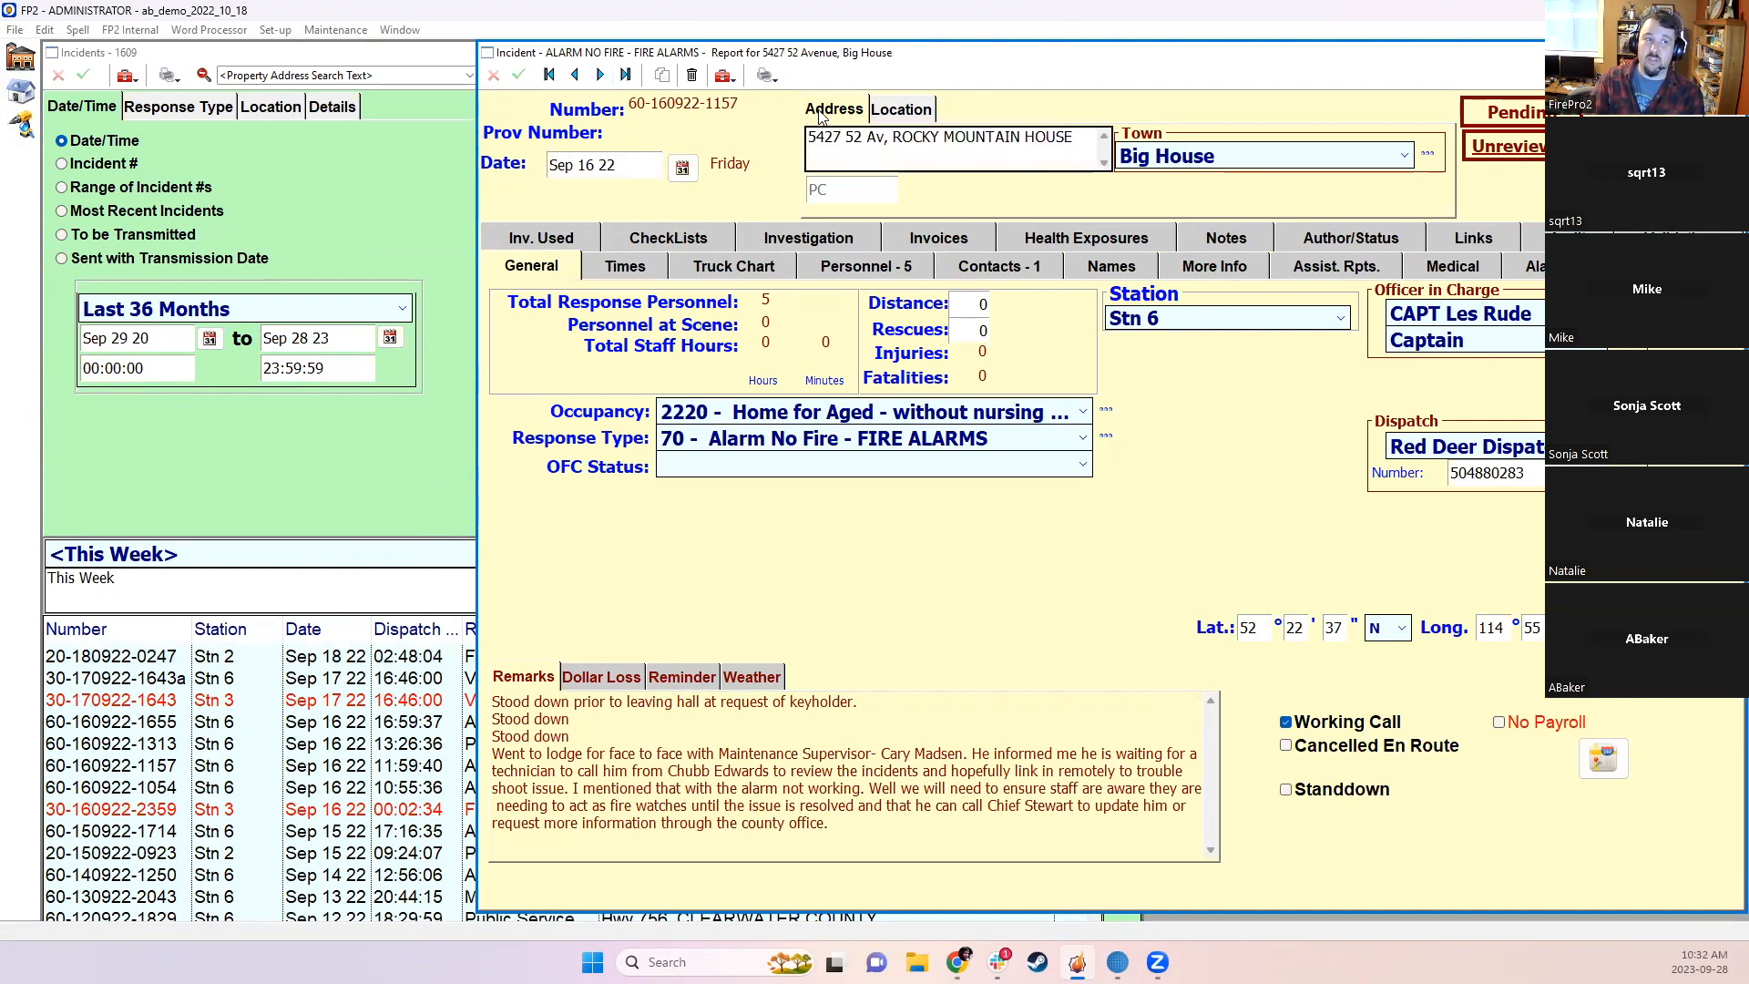
left_click_drag(1073, 137, 811, 135)
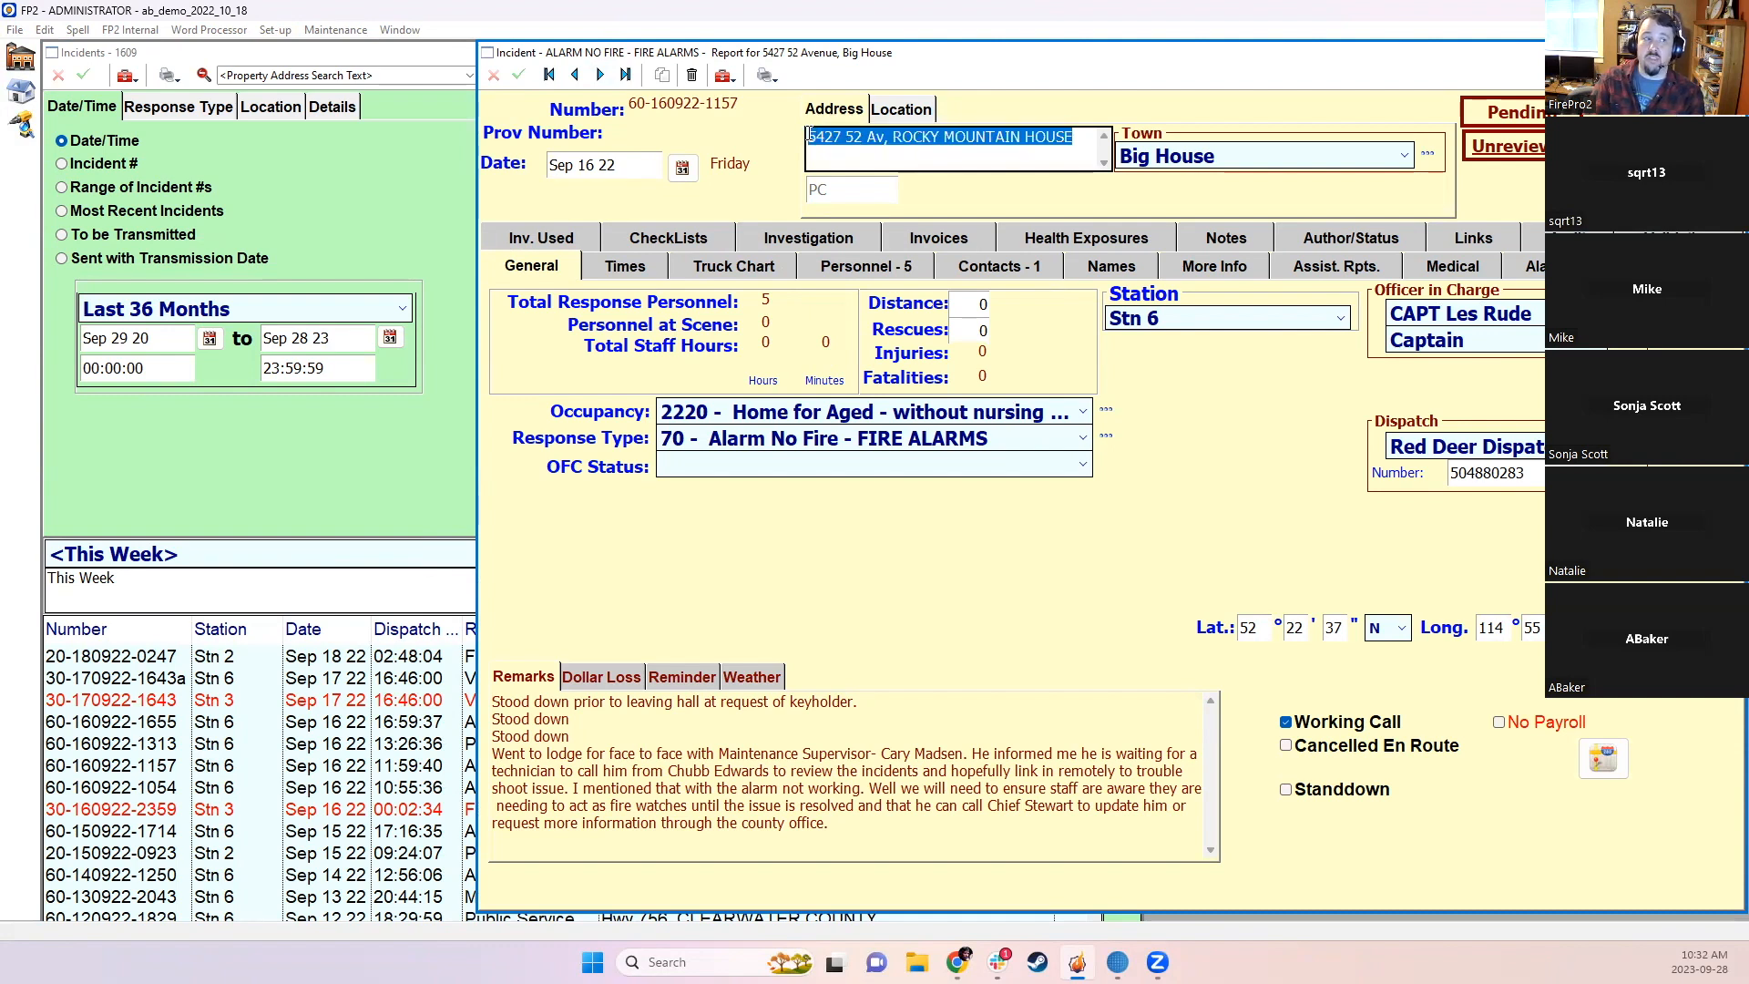
left_click(806, 137)
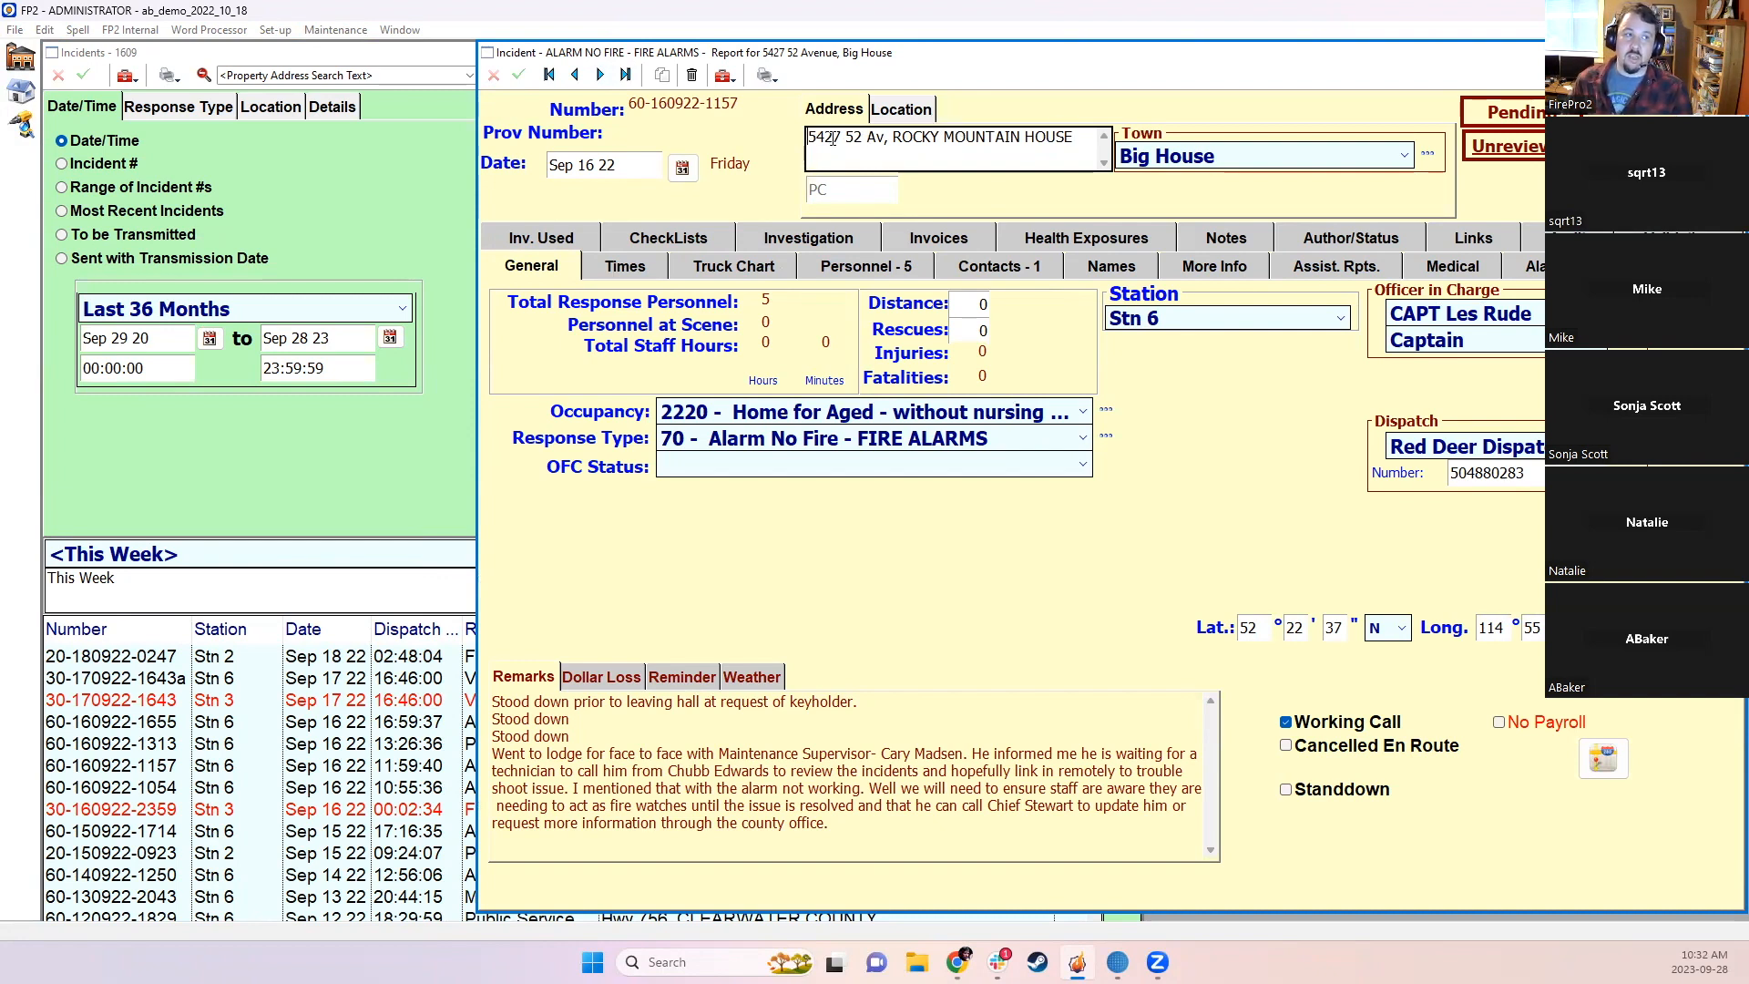
Step: Review the house number, street name and Av suffix in the fire alarm incident's address text and close the report
left_click_drag(841, 134, 800, 133)
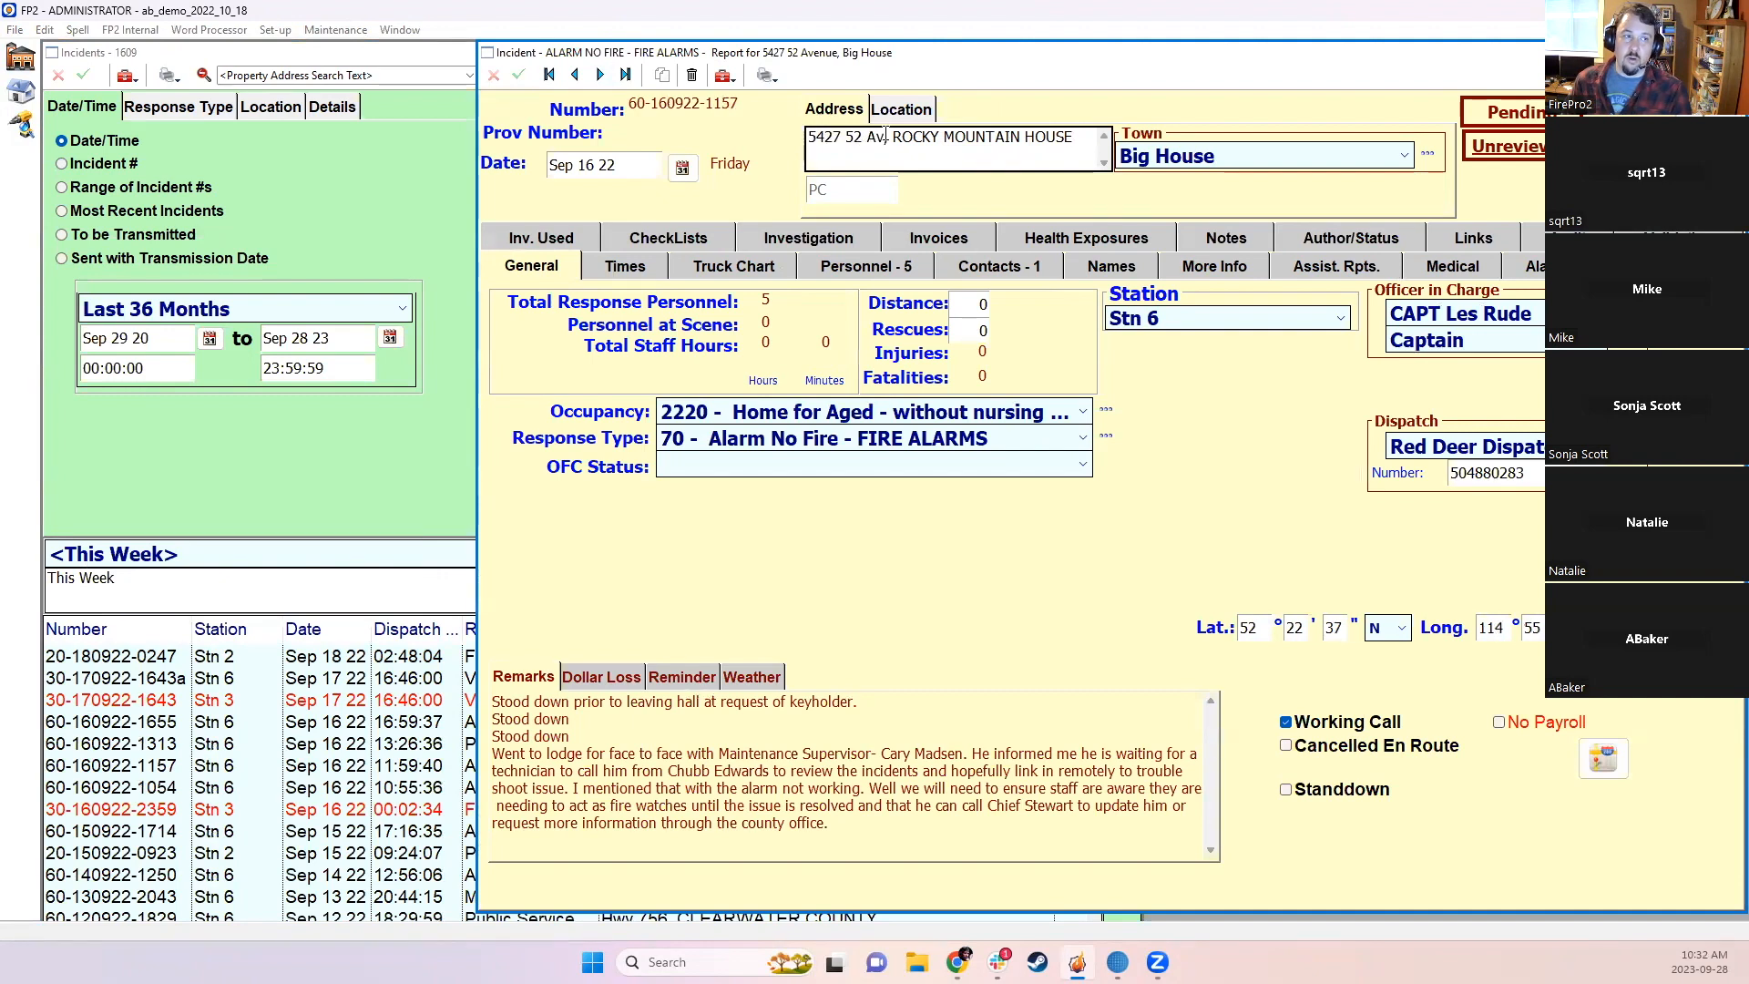
left_click_drag(846, 139, 886, 139)
left_click(847, 139)
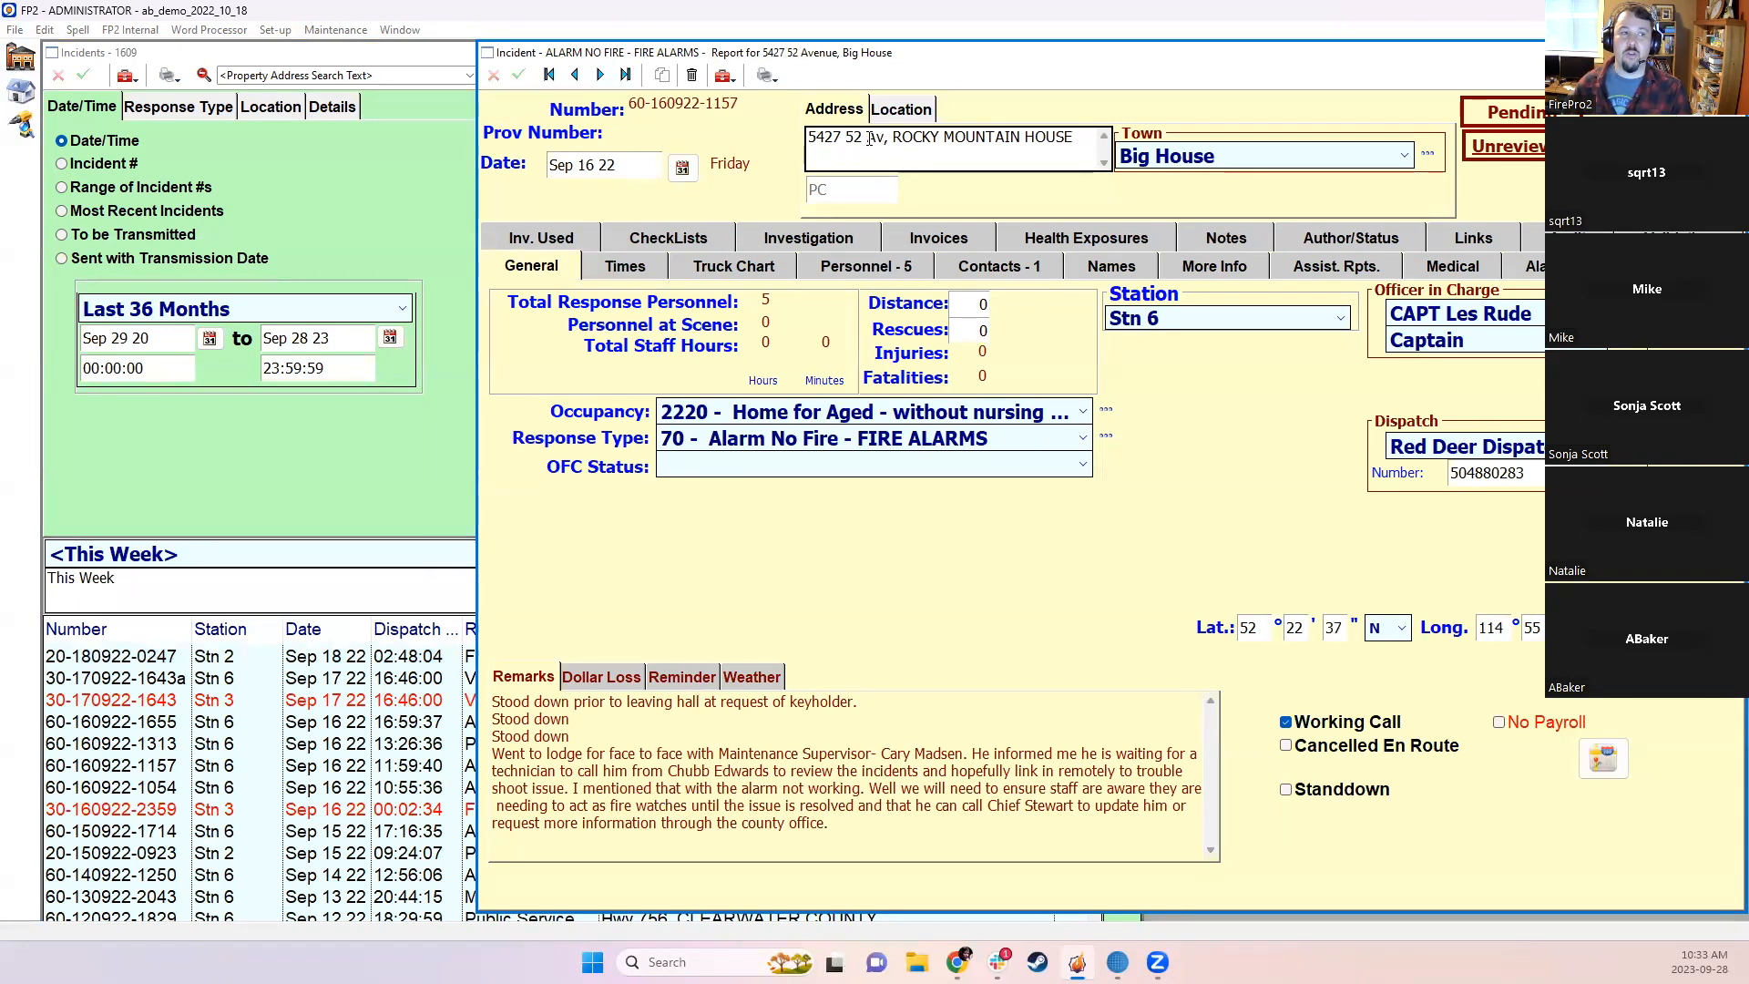
double_click(874, 139)
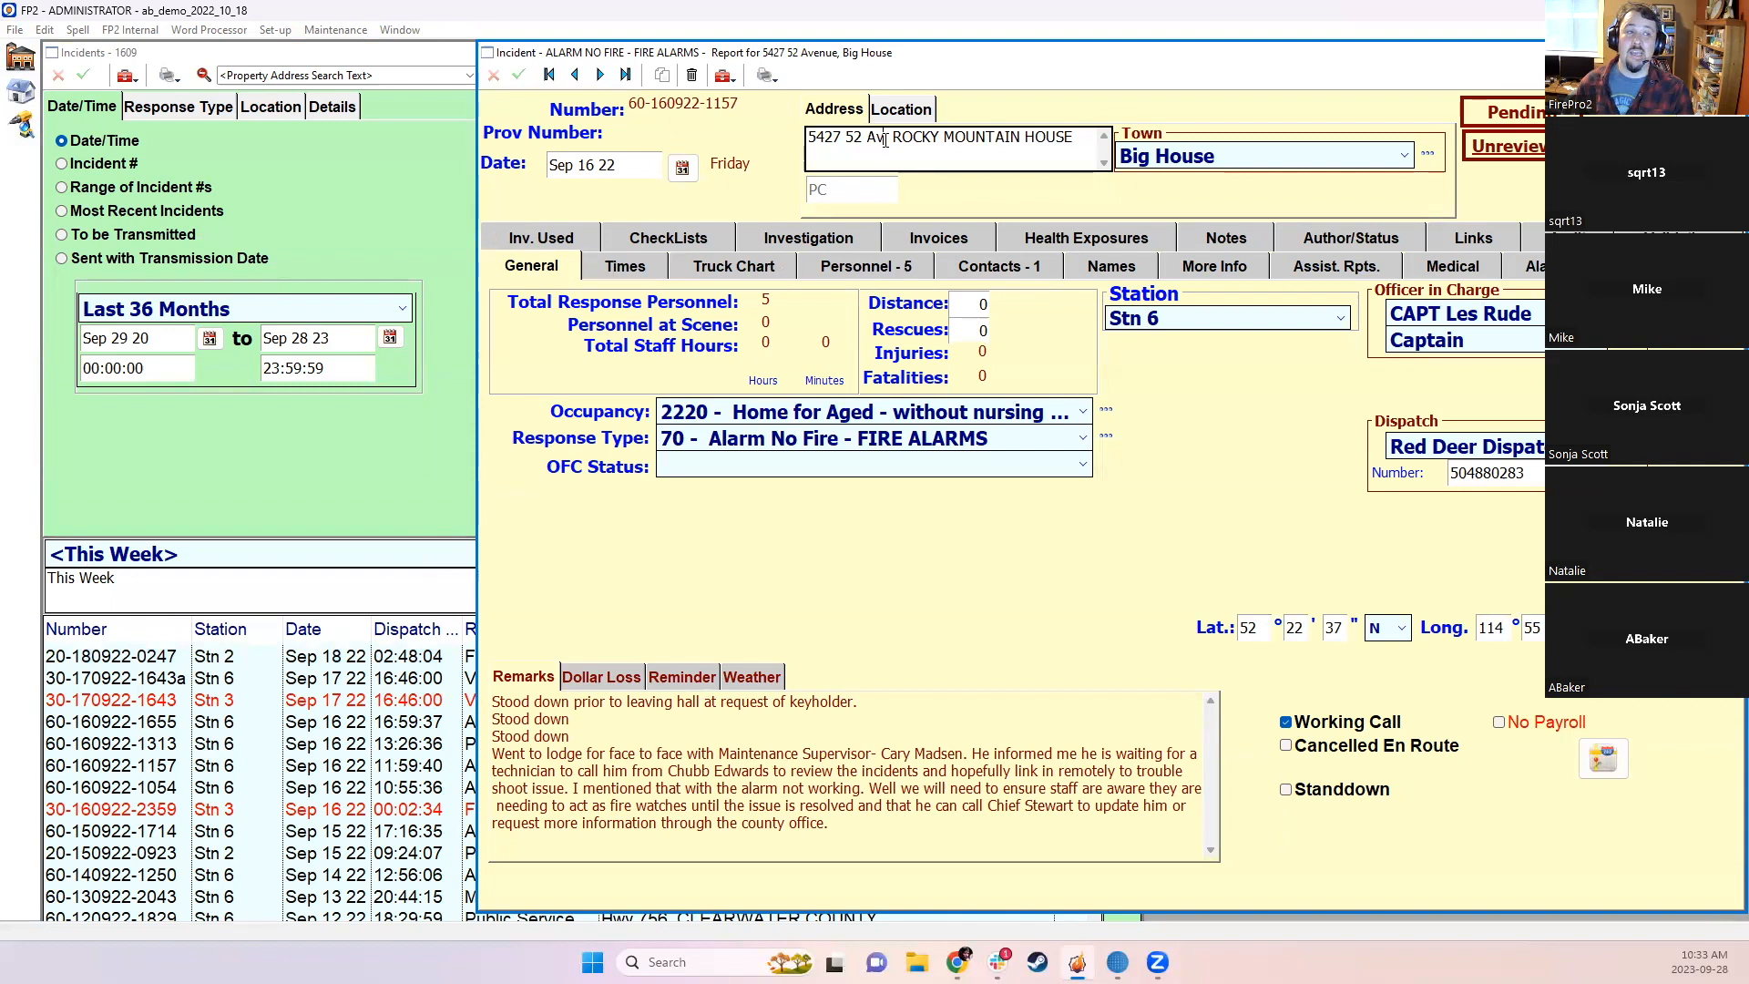
left_click(888, 138)
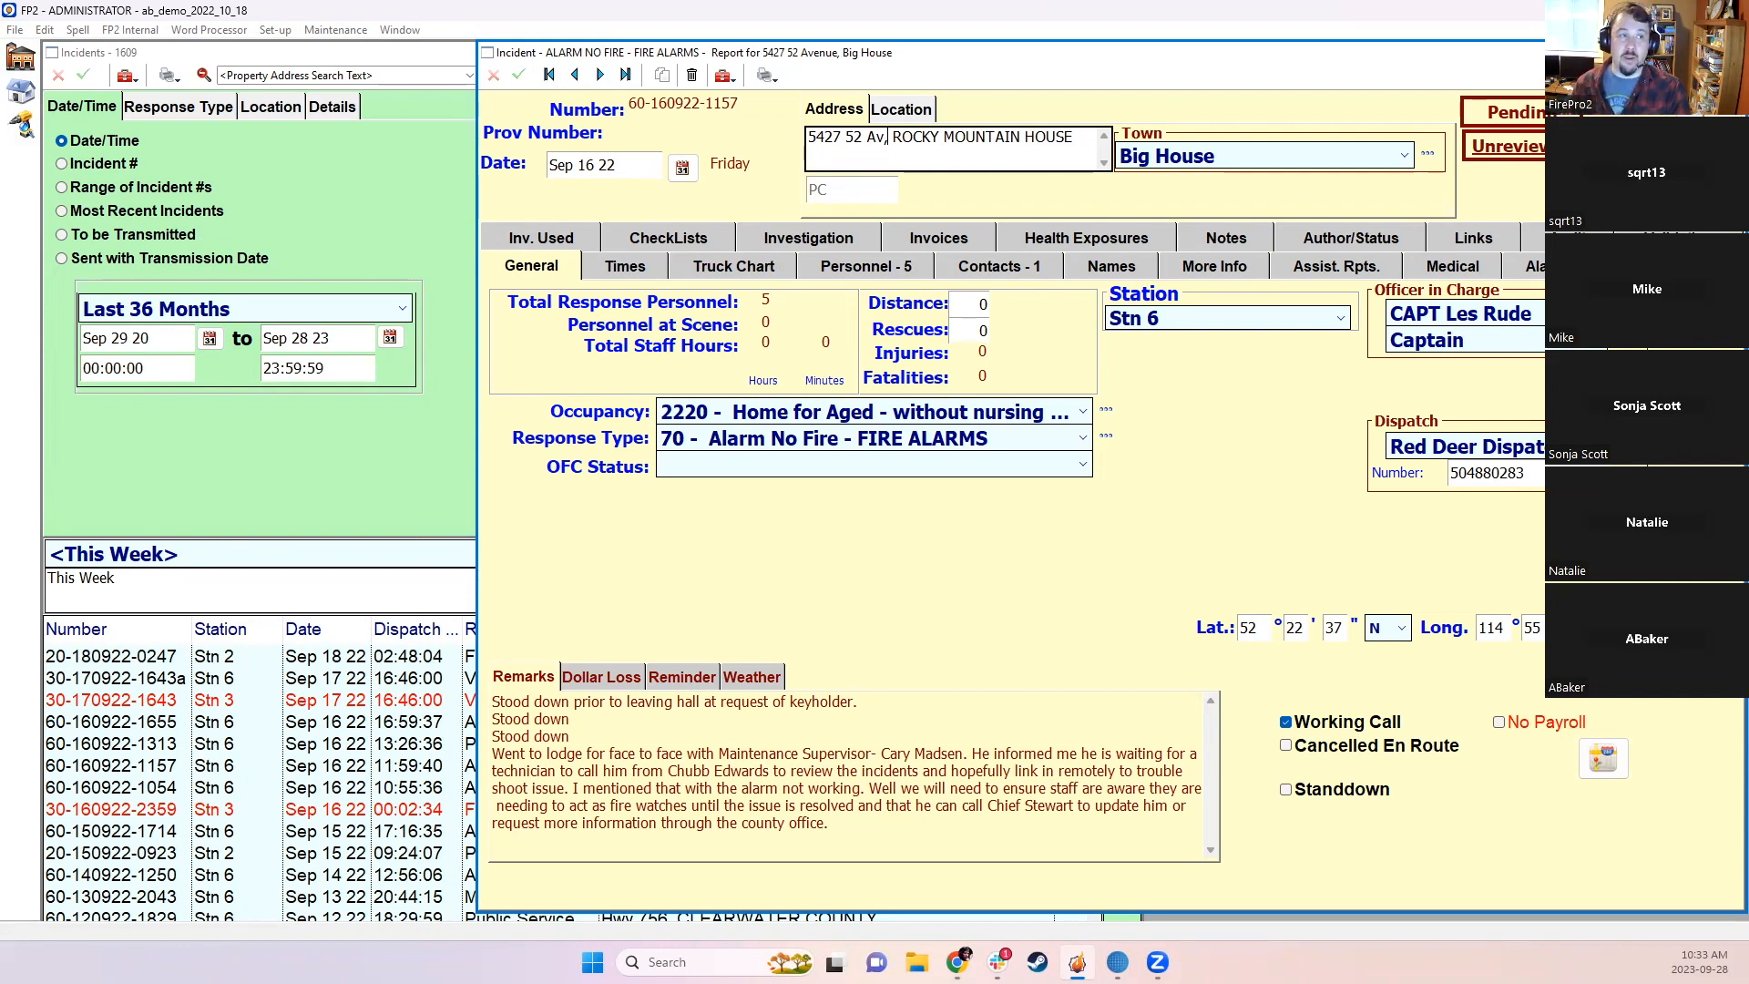
left_click(1732, 52)
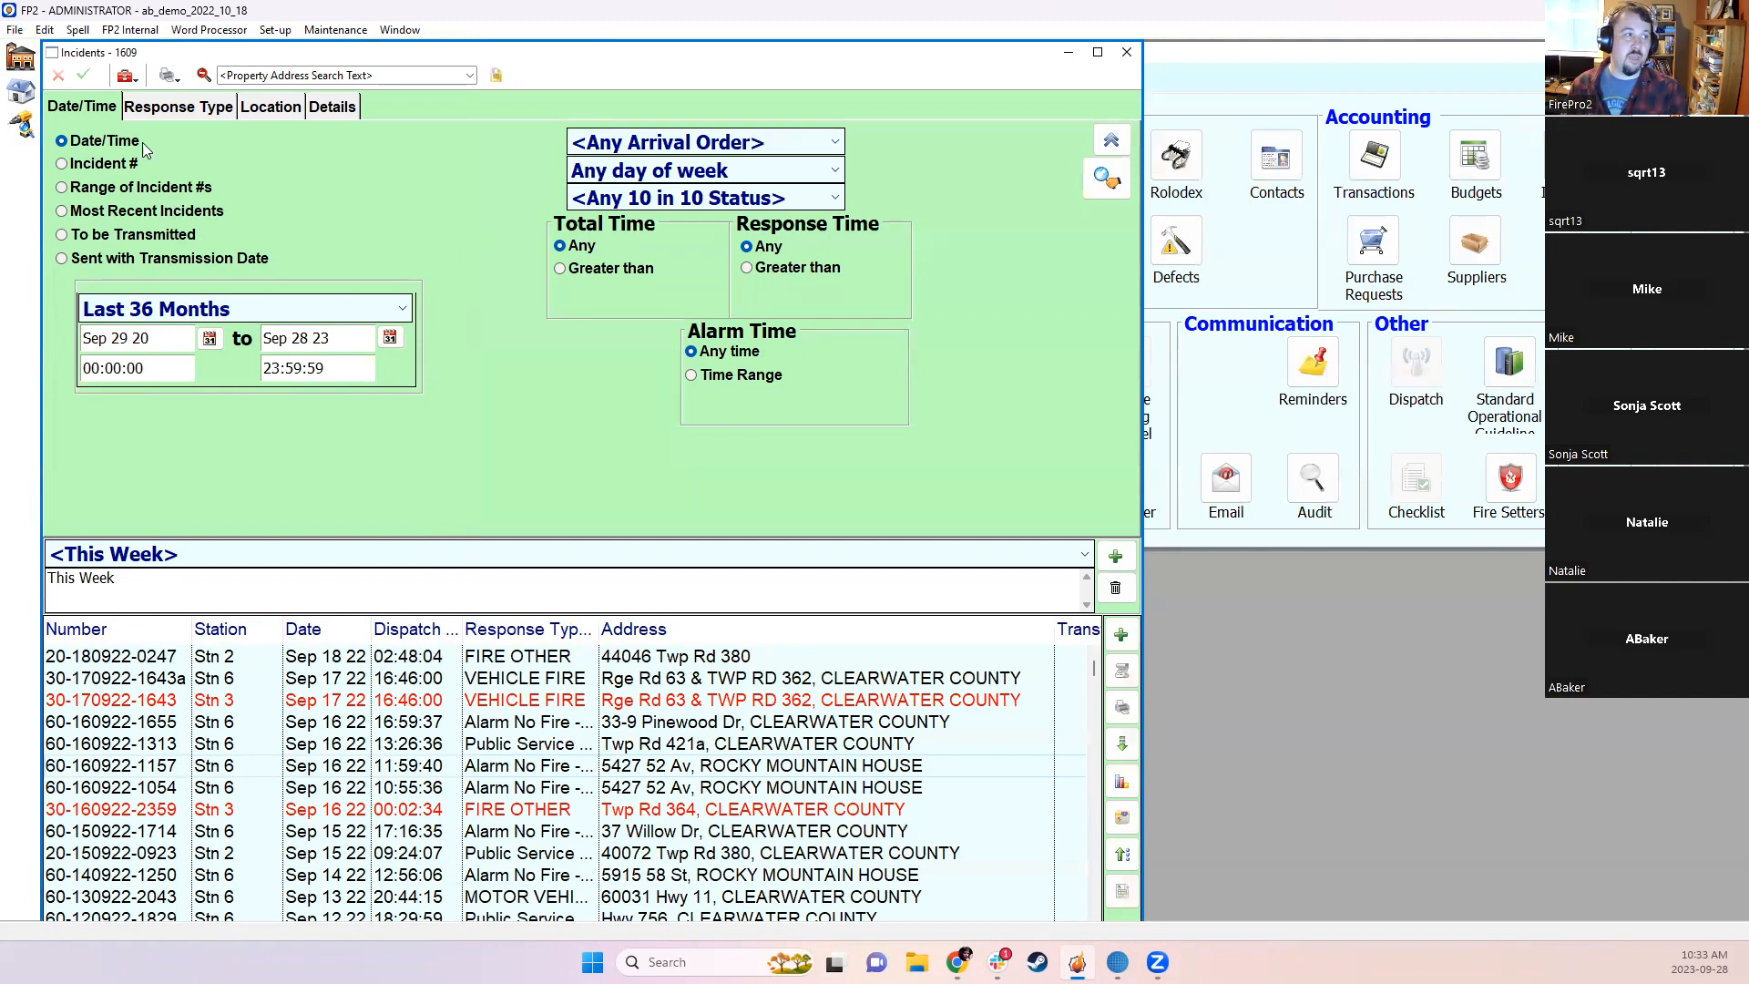
Step: Open the unlinked incidents list, widen its Date column and review the locations of several unlinked incidents
left_click(125, 76)
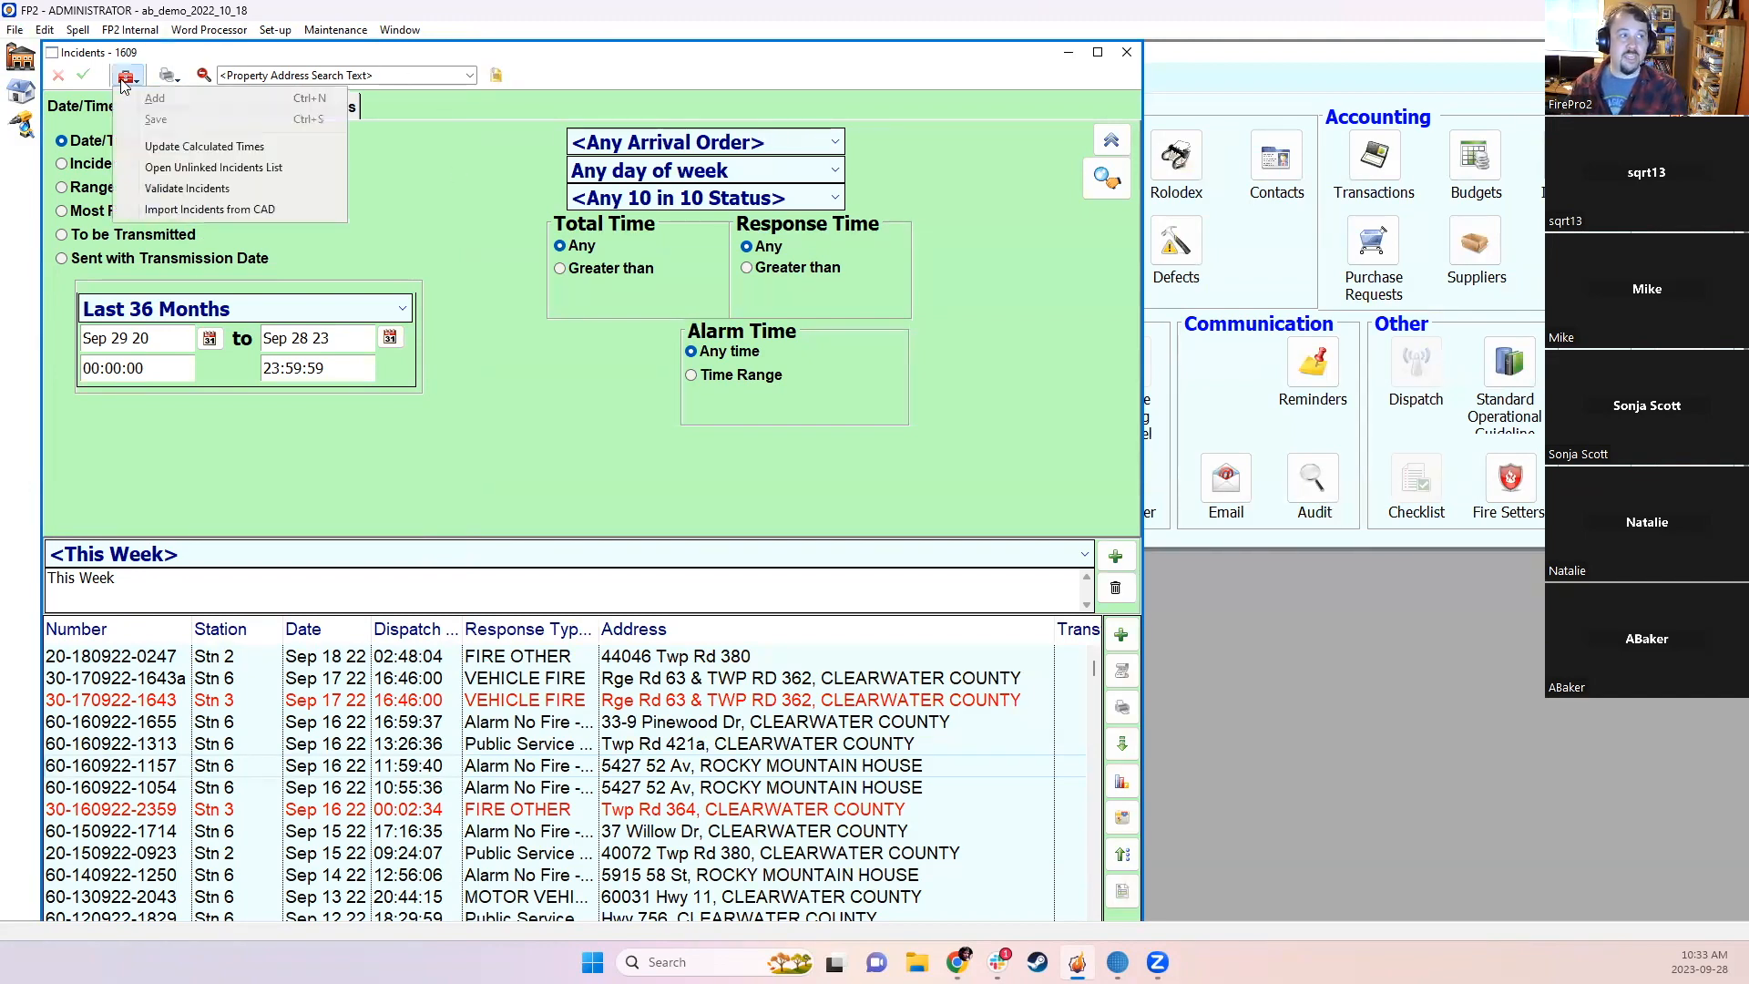
left_click(201, 168)
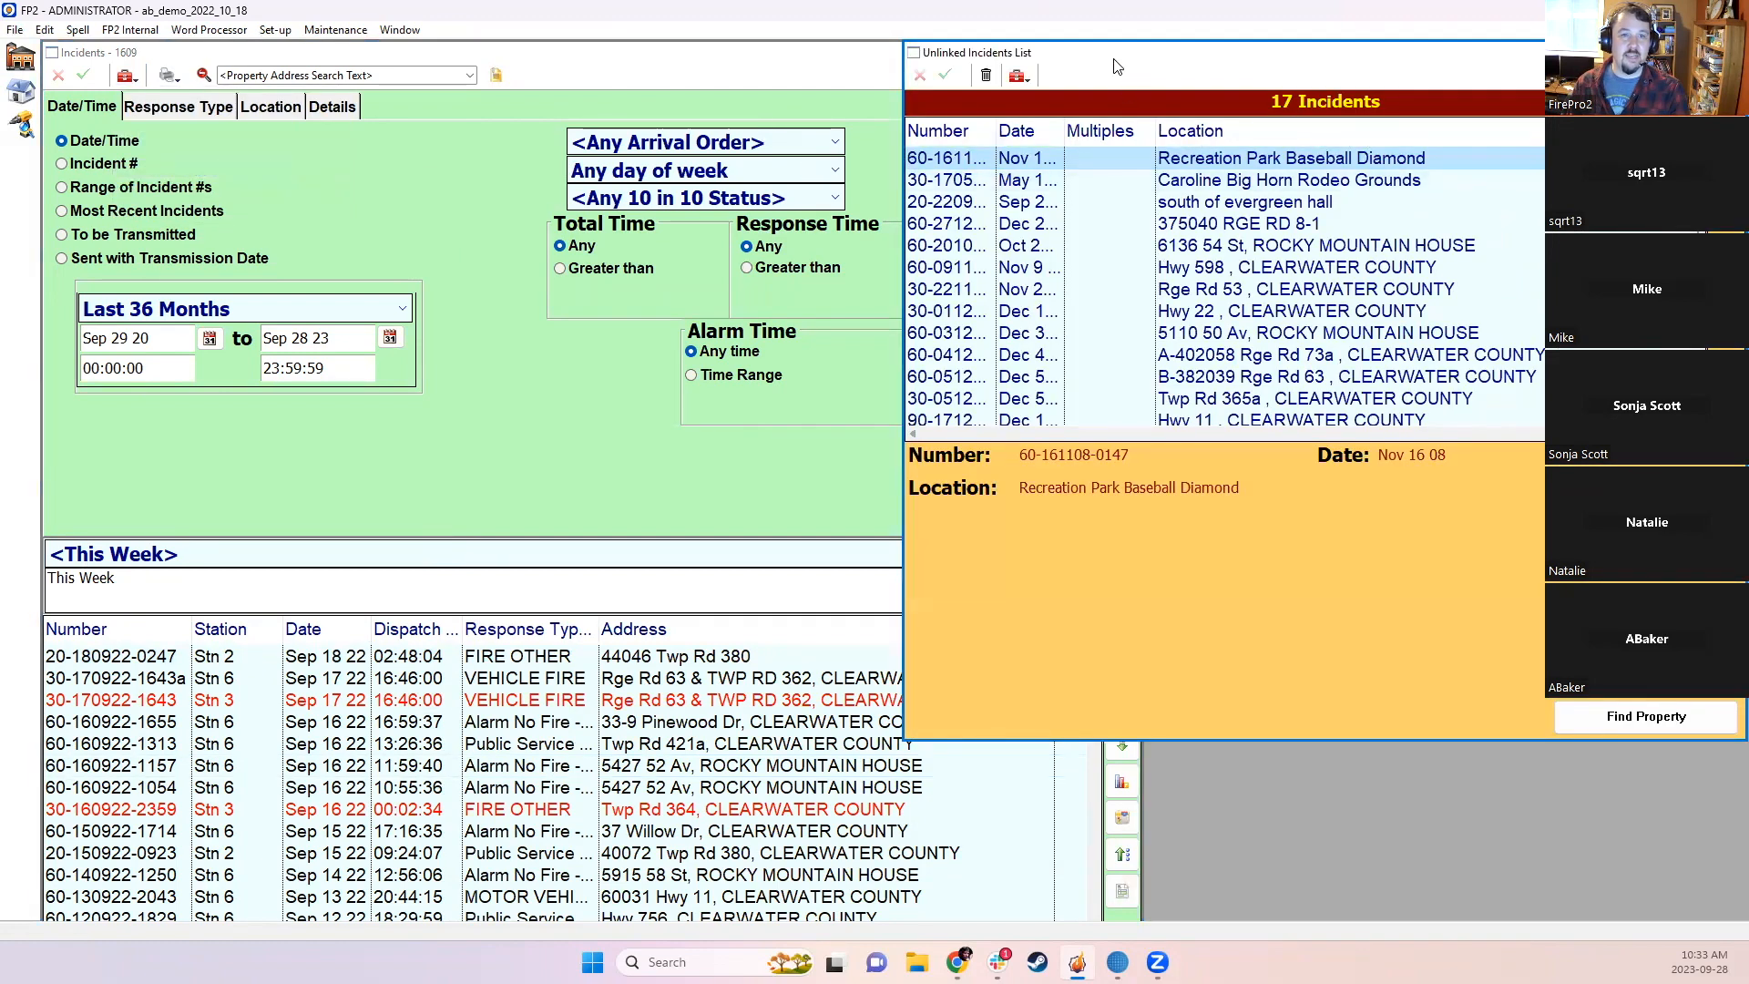
scroll(1523, 239, "down", 2)
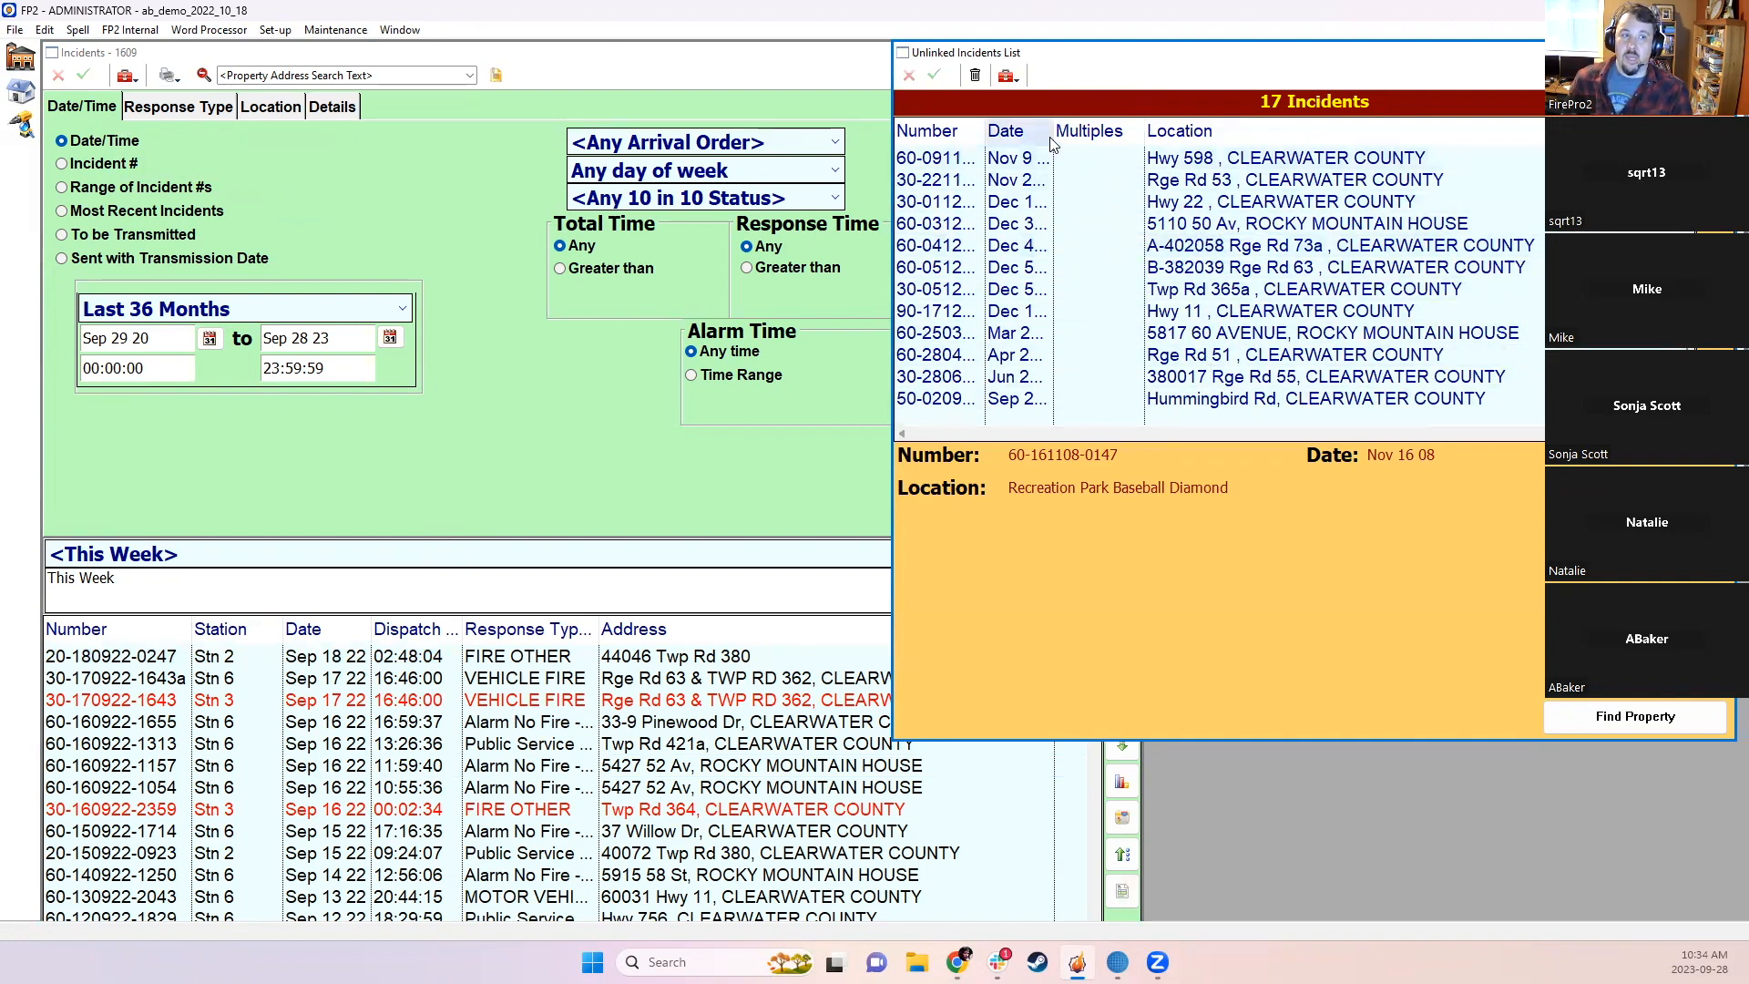
left_click_drag(1053, 132, 1136, 135)
left_click(1188, 209)
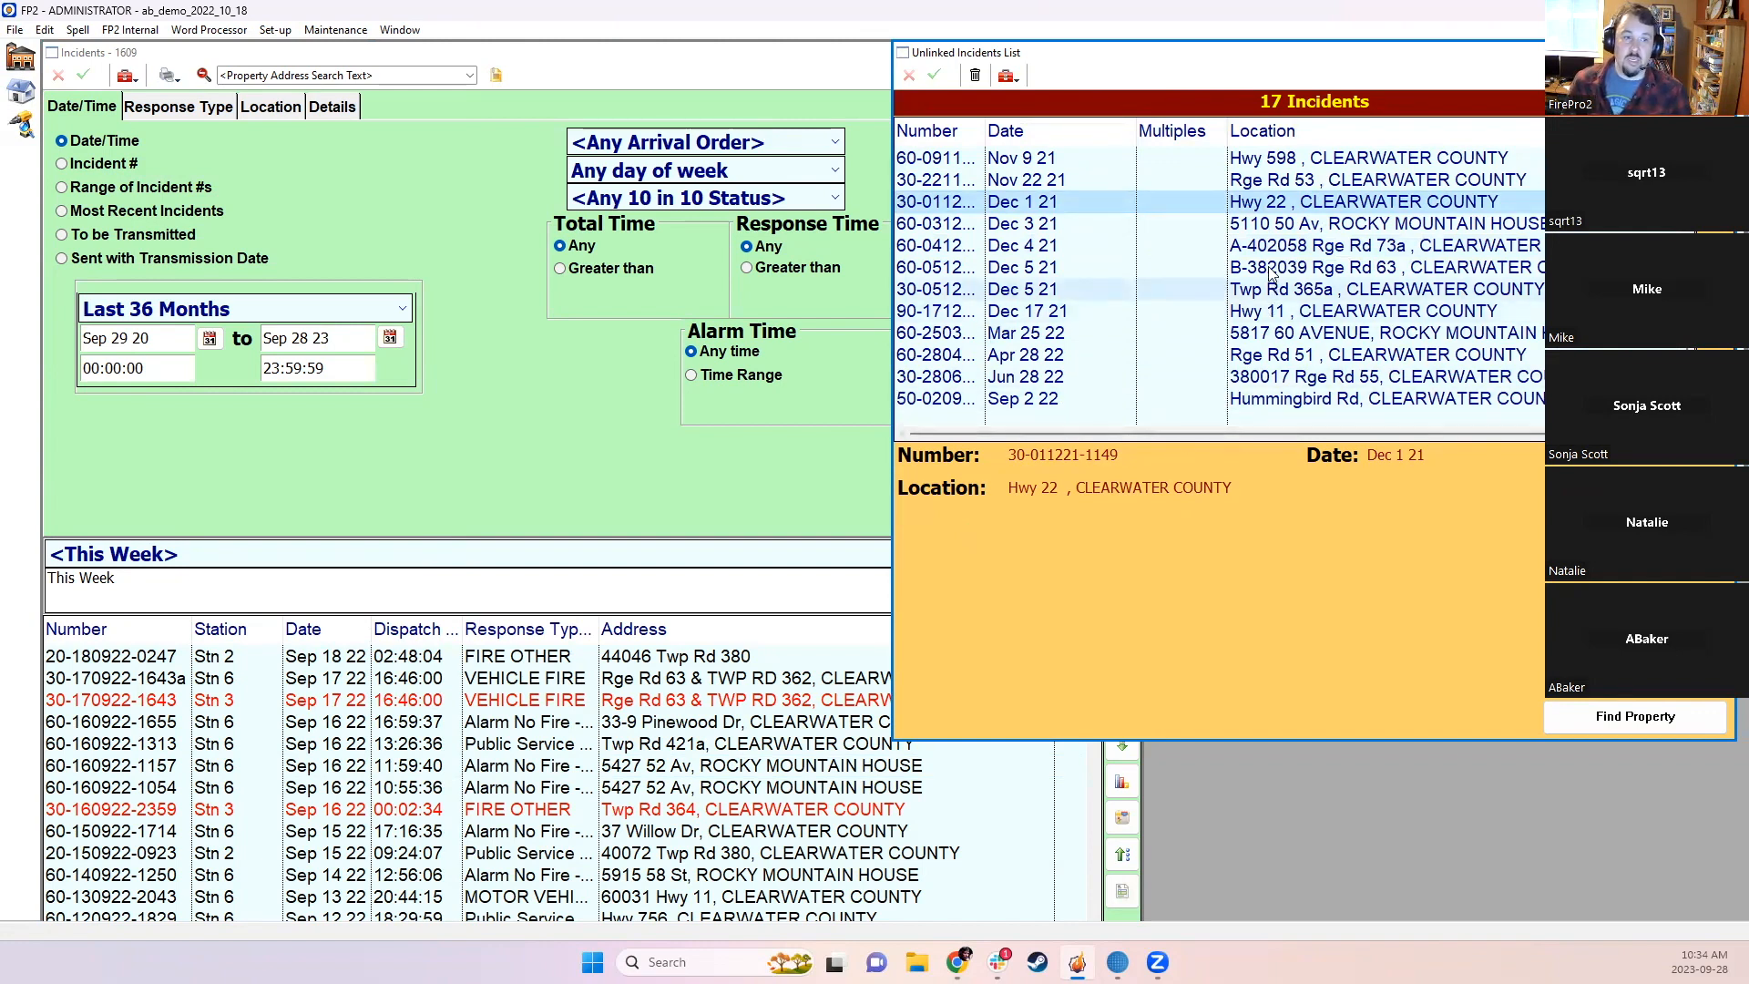
left_click(1247, 230)
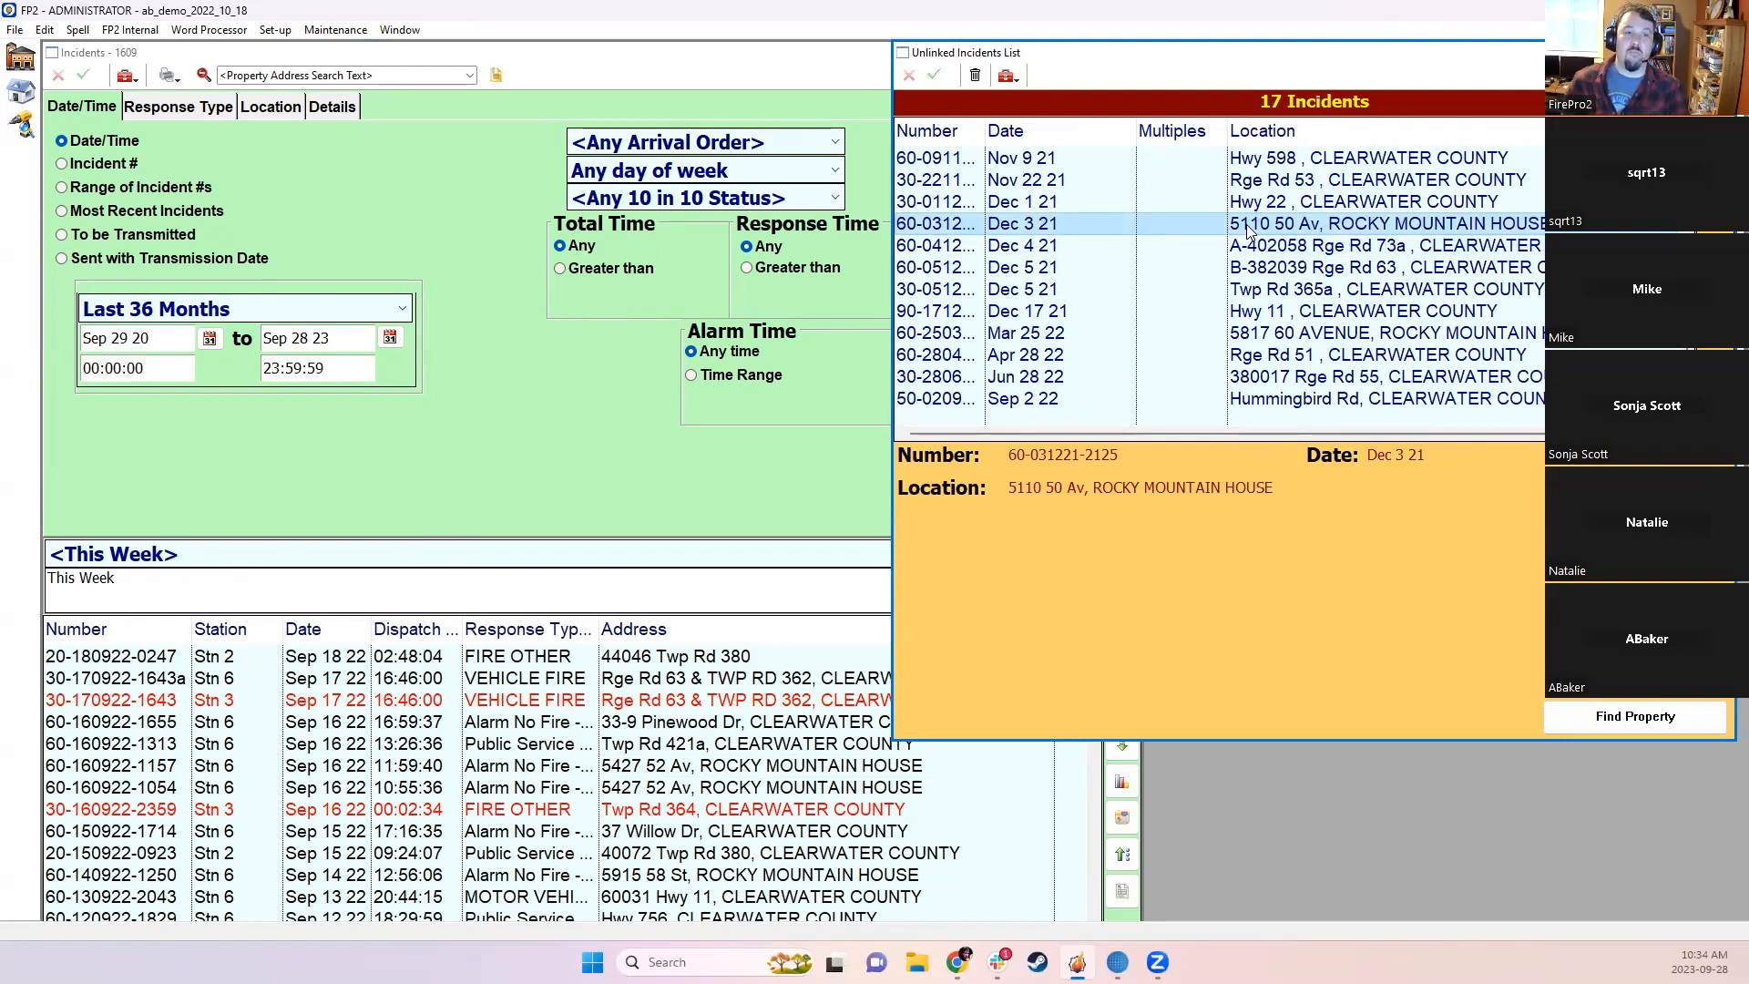
left_click(1267, 400)
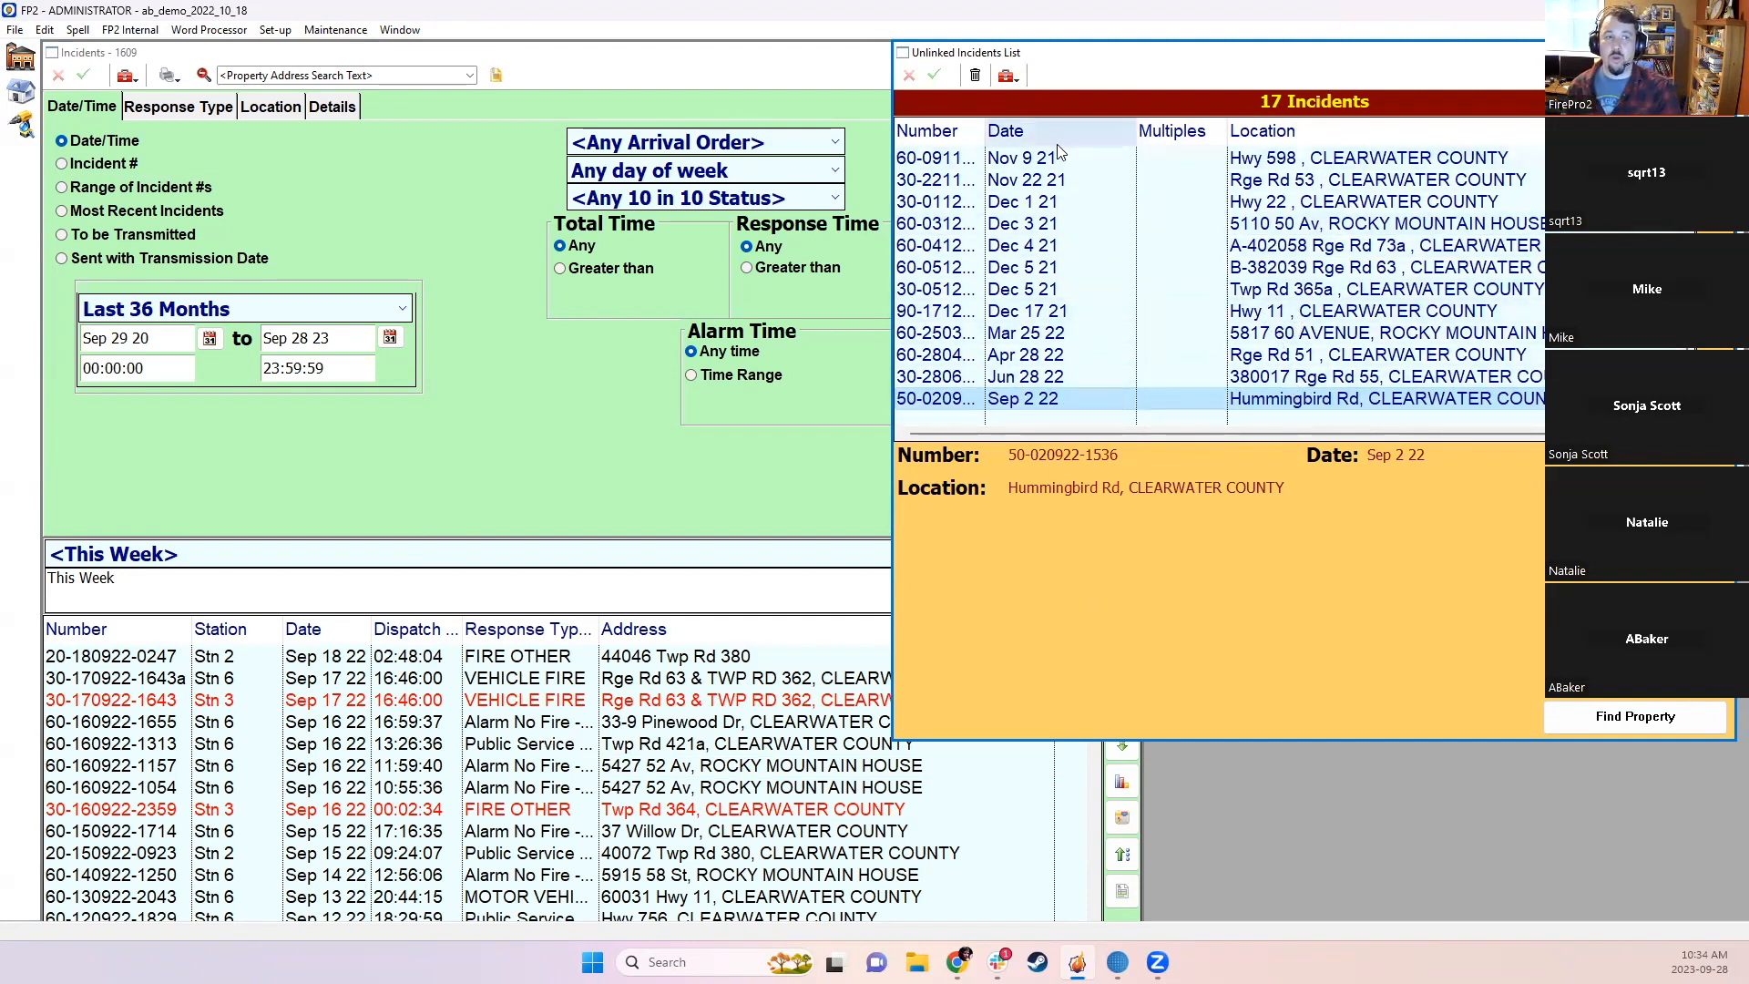
Step: Retry property linking for the unlinked incidents, acknowledge the result and close both incident lists
left_click(1010, 78)
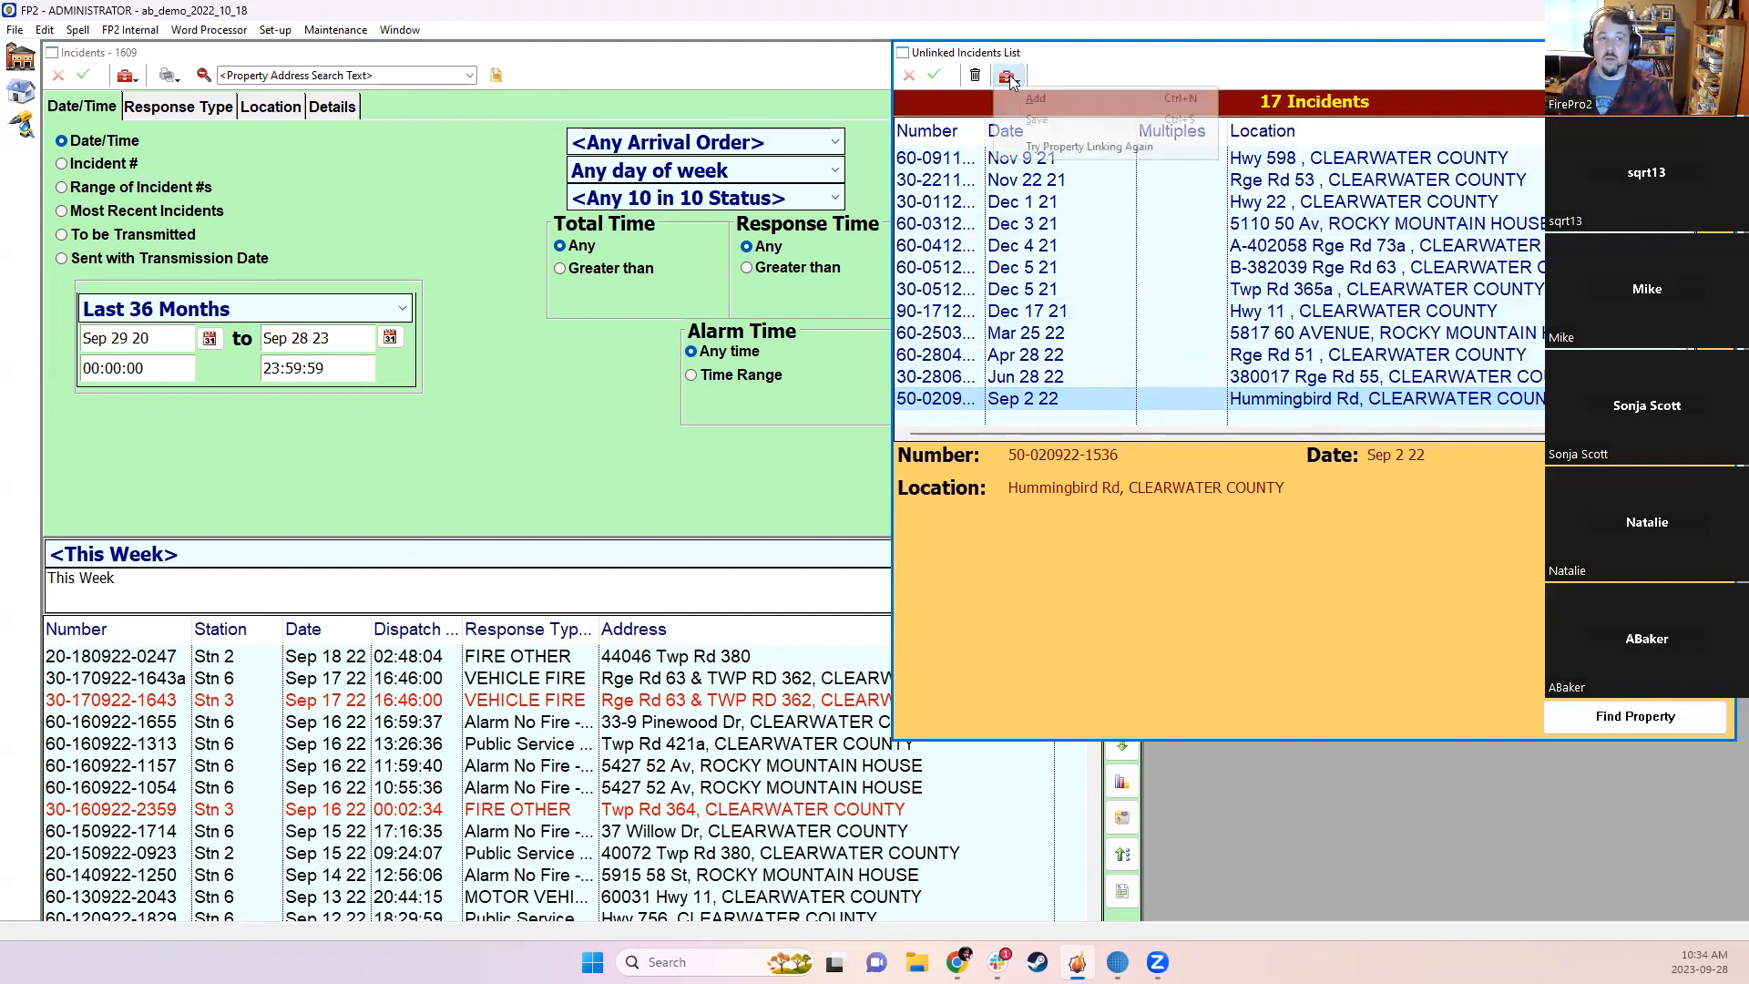
left_click(1057, 148)
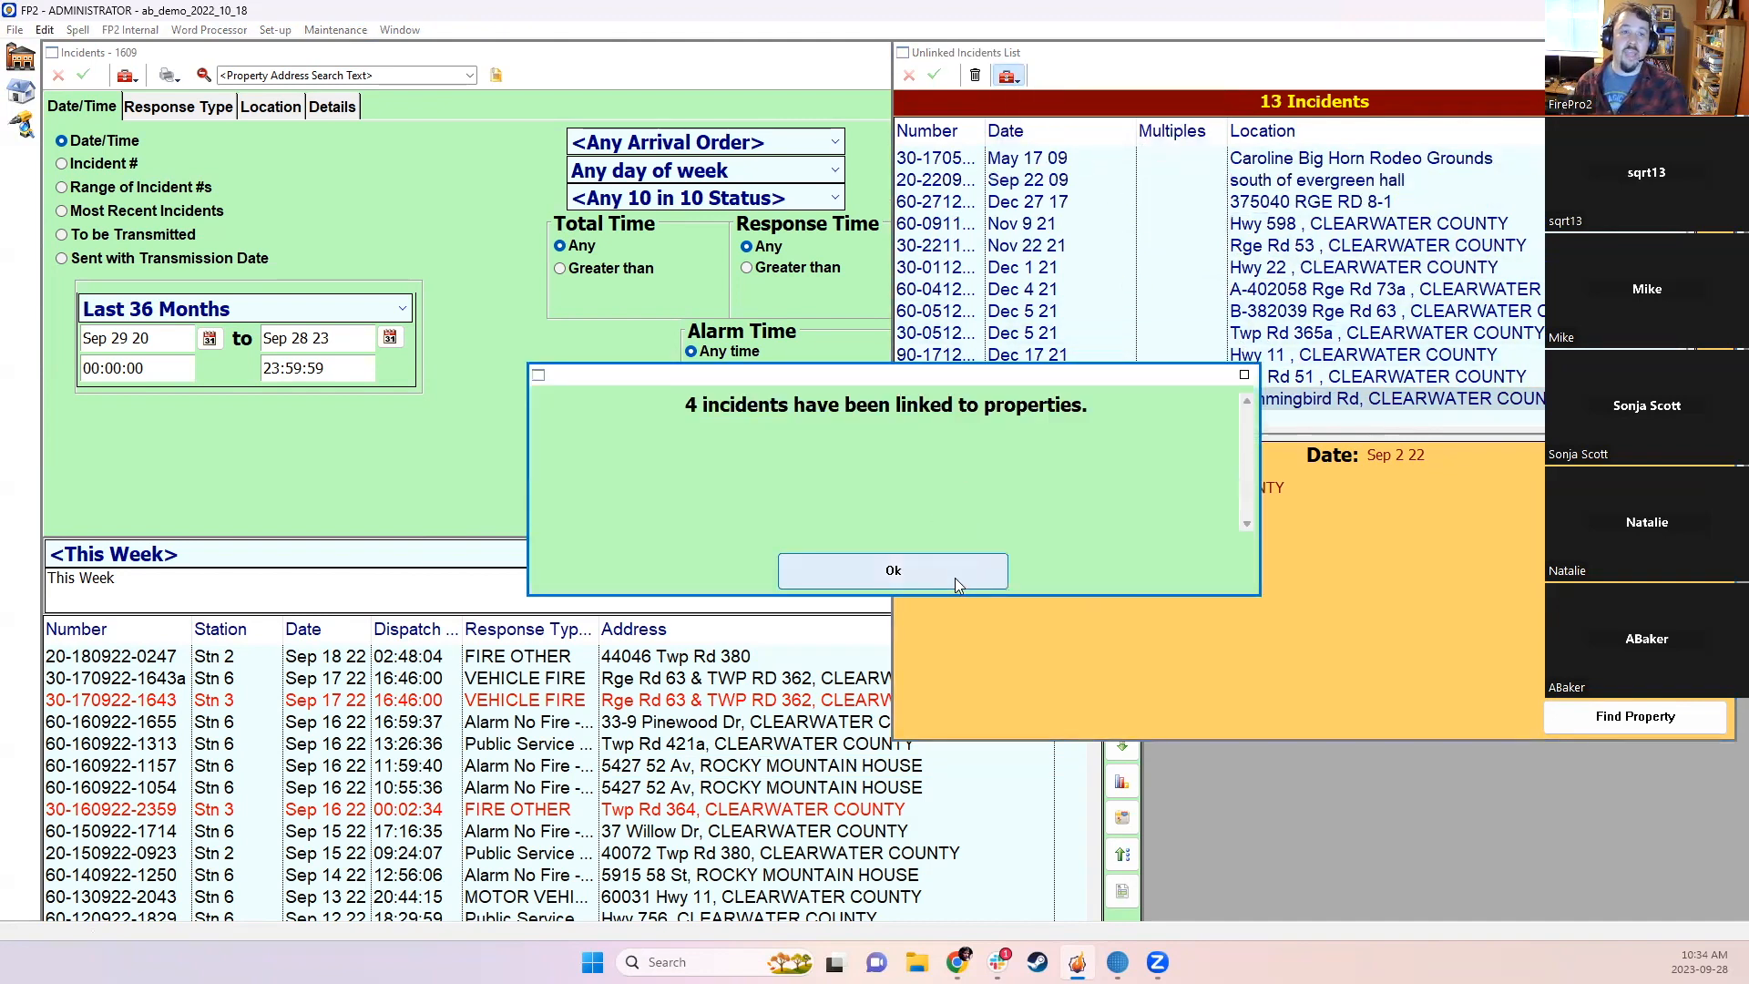
left_click(954, 577)
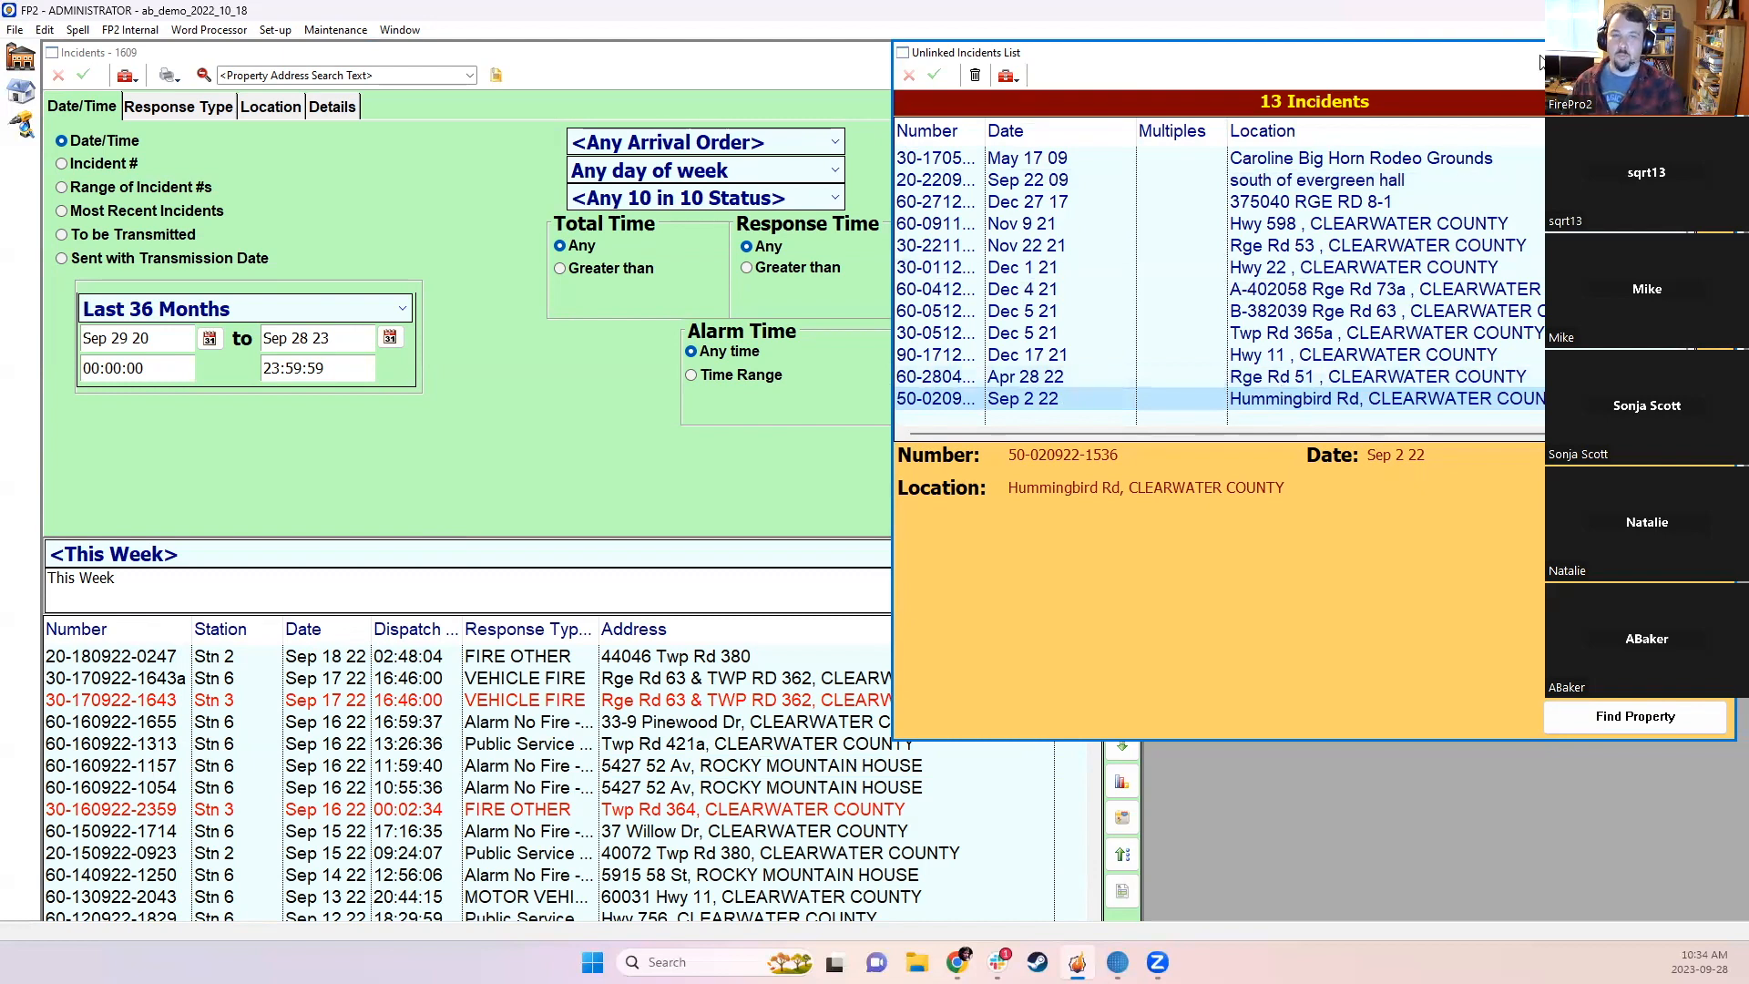
left_click(1721, 53)
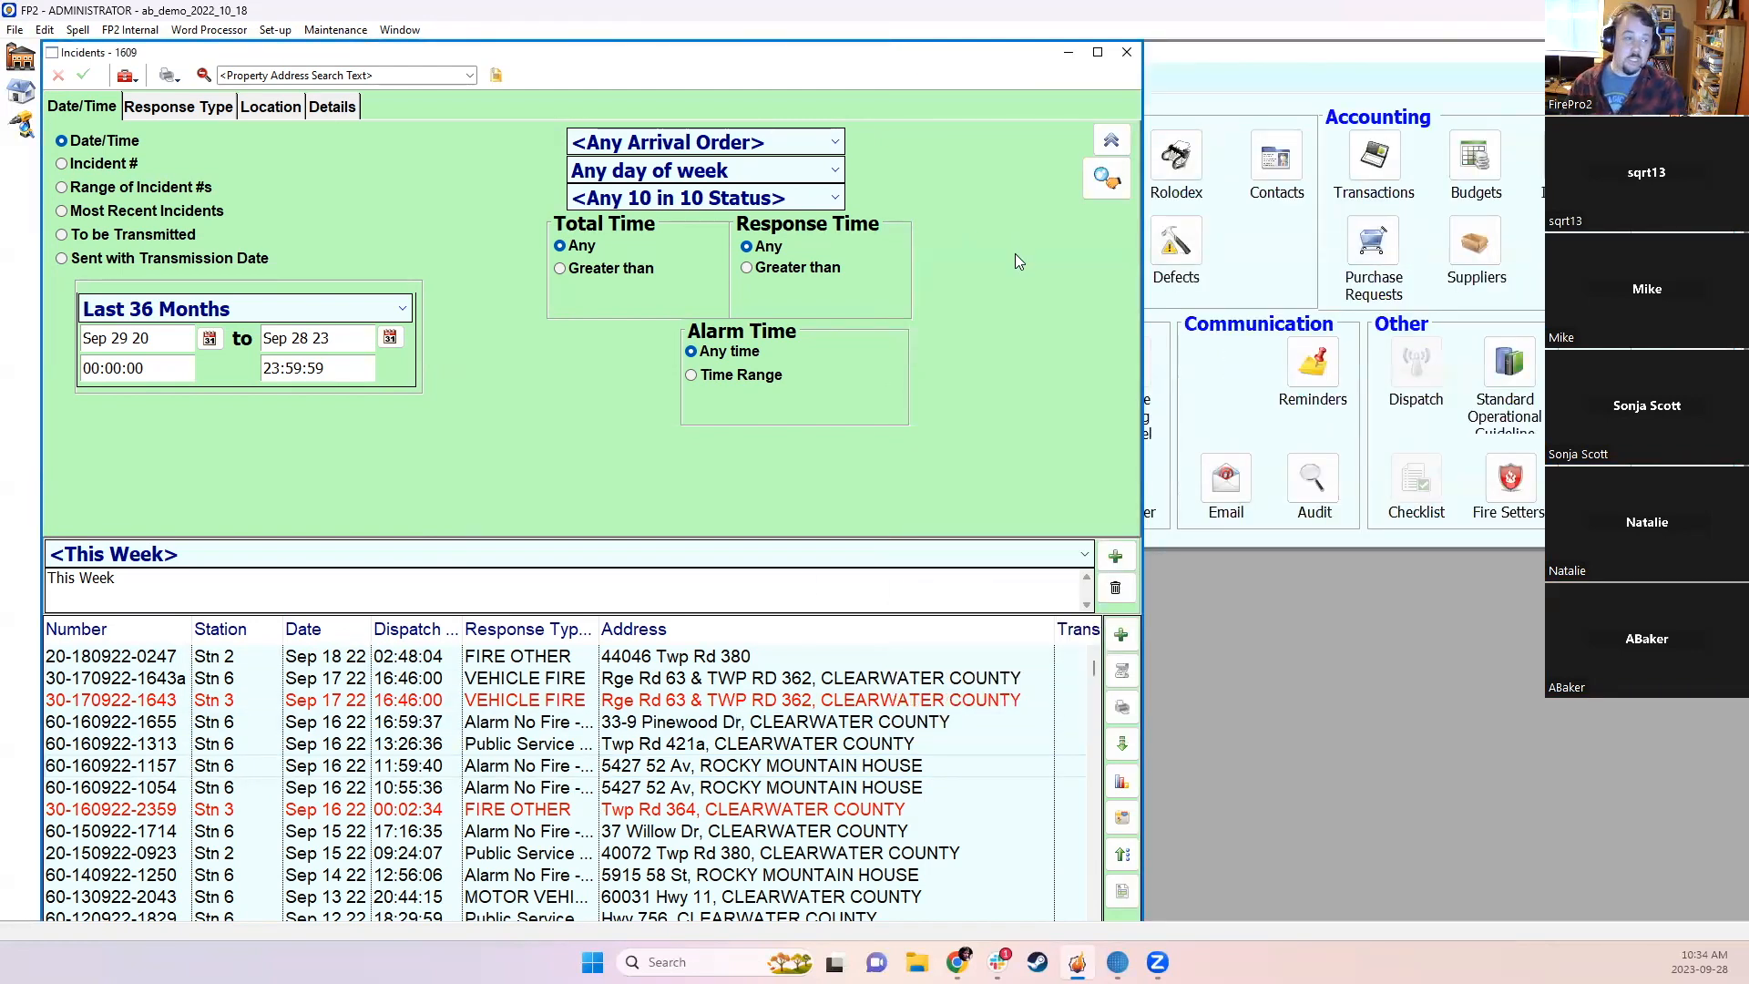
left_click(1126, 52)
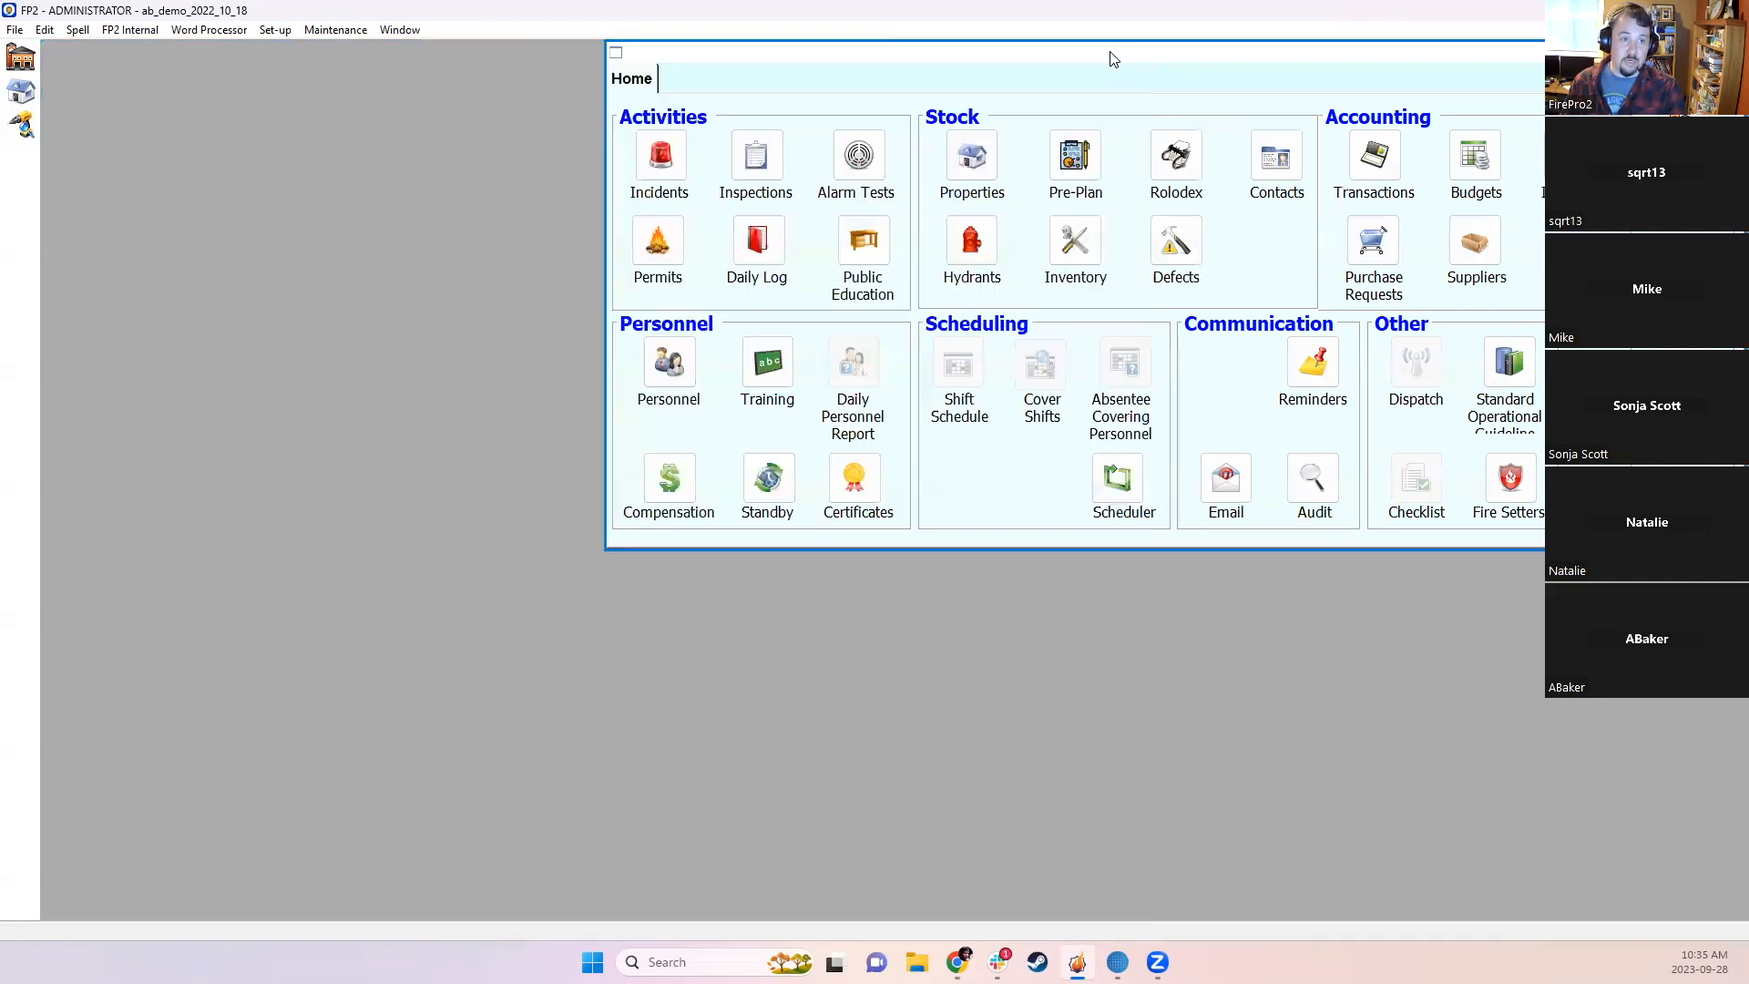
Step: Open the properties list maximized and show the bulk actions available for a block of selected properties
left_click(971, 155)
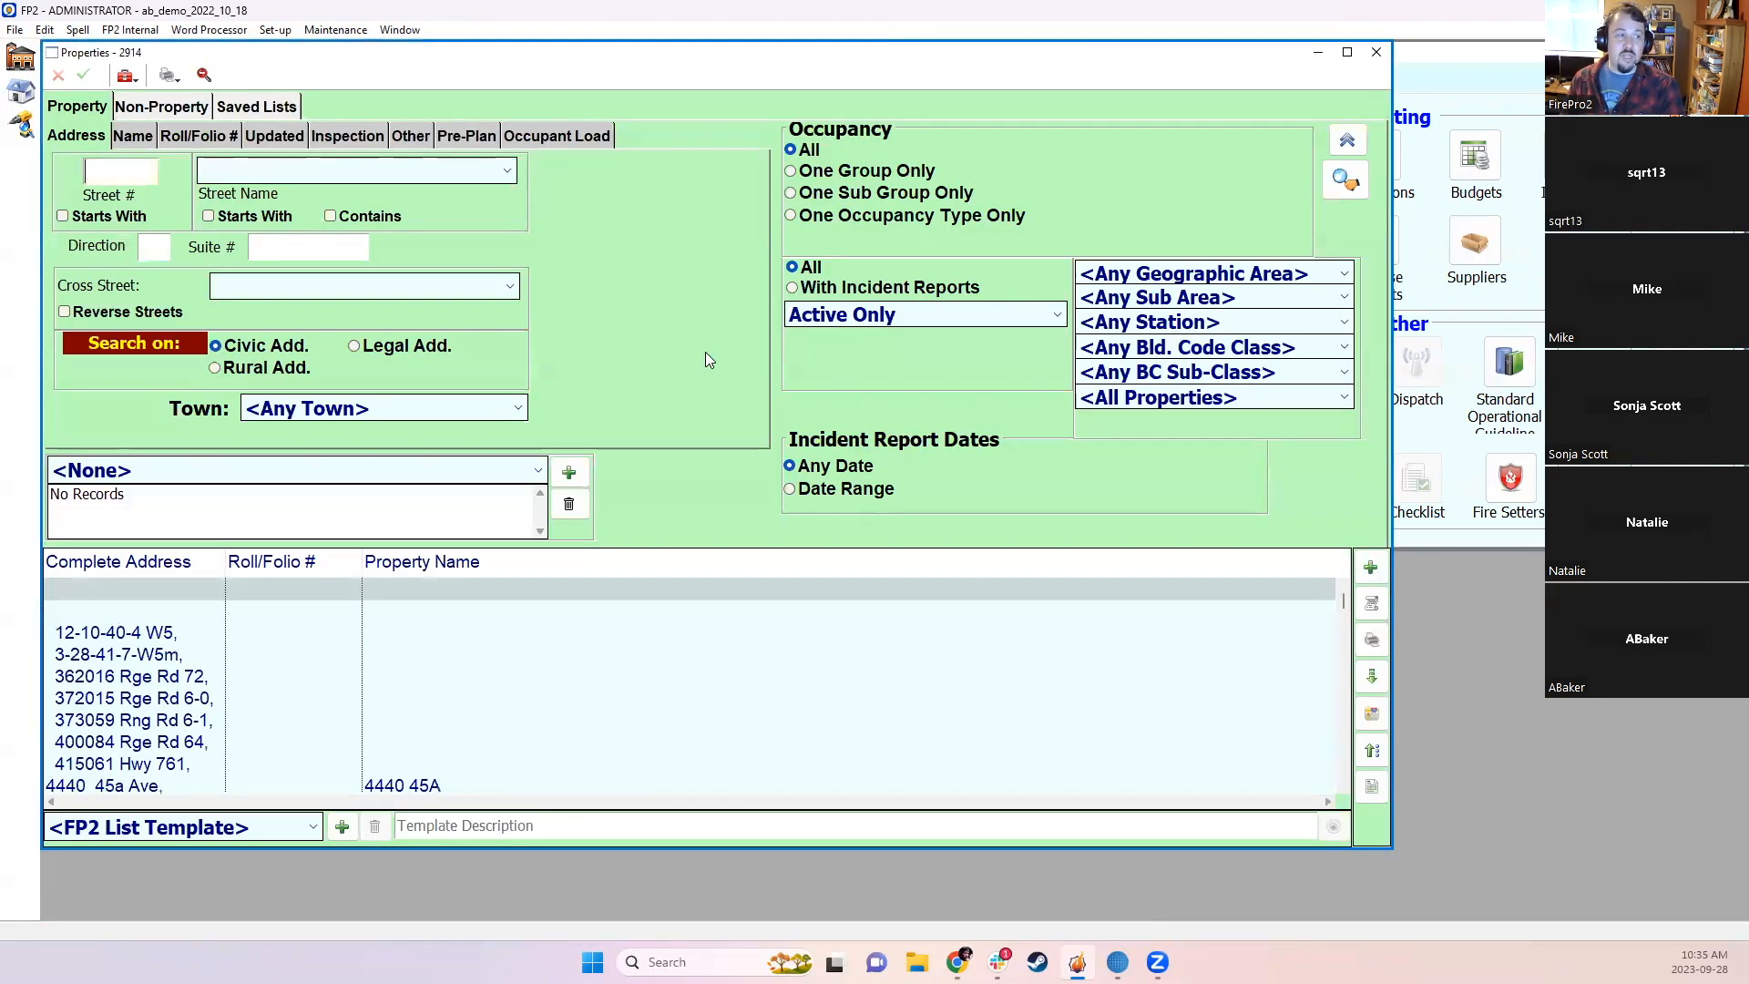
left_click(1347, 52)
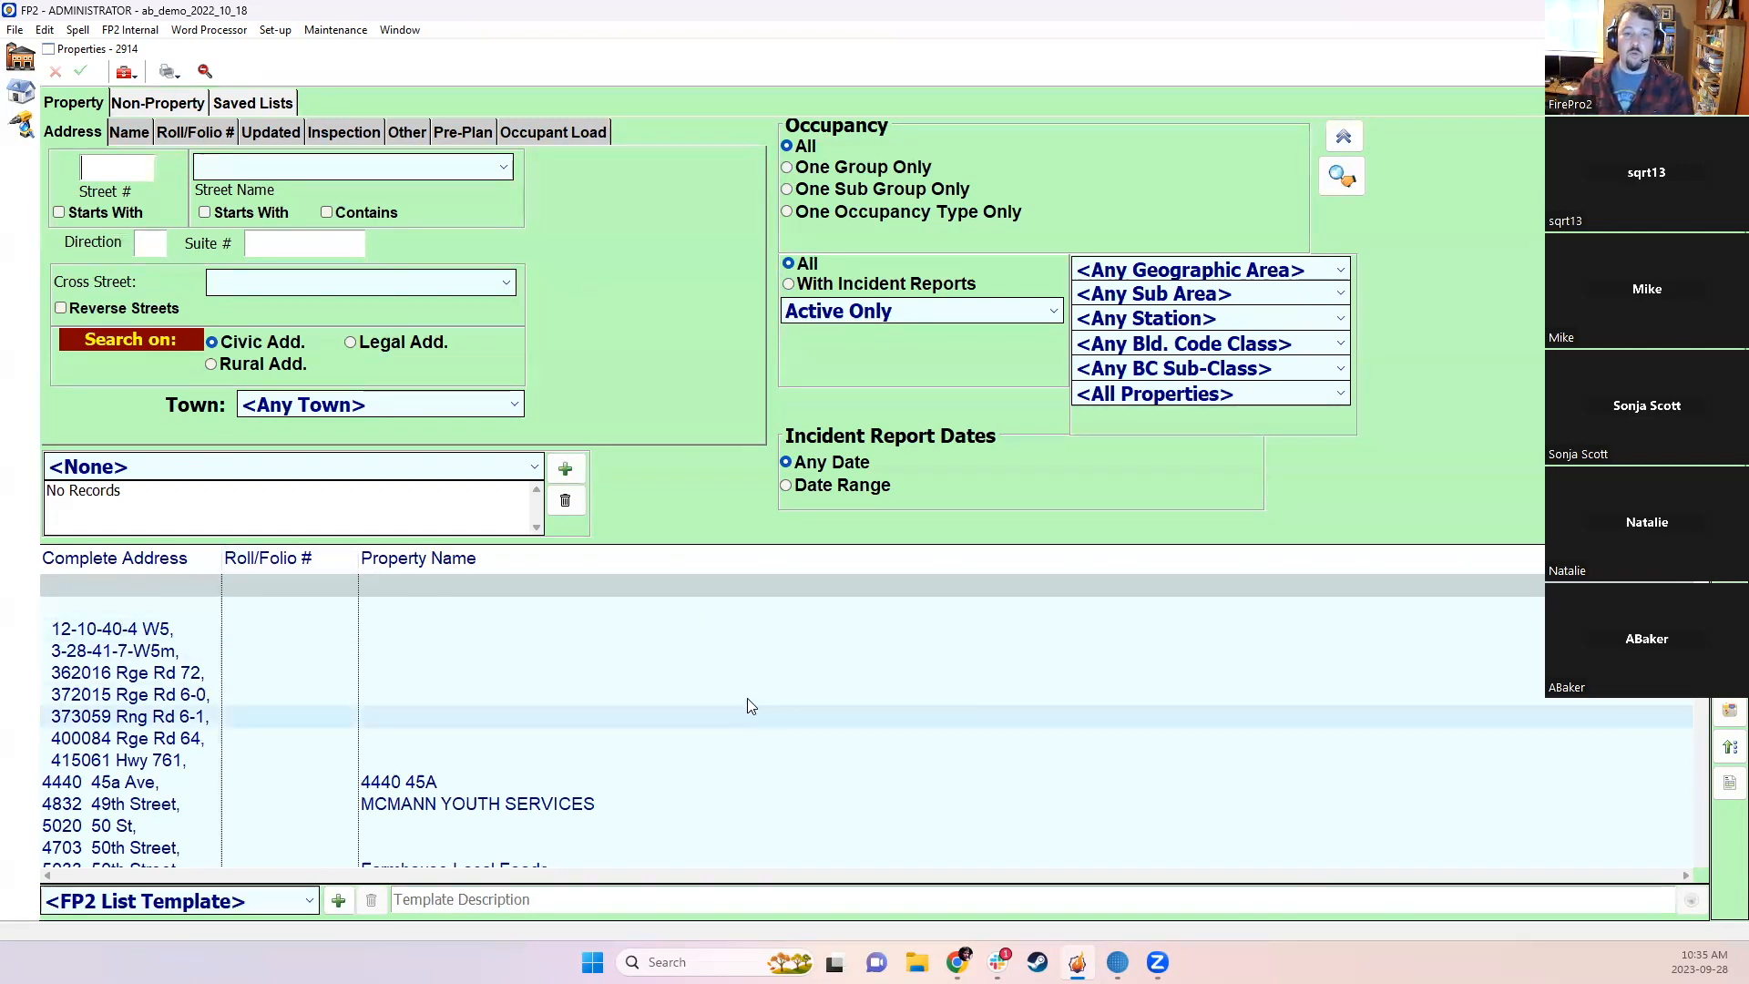
scroll(458, 680, "down", 2)
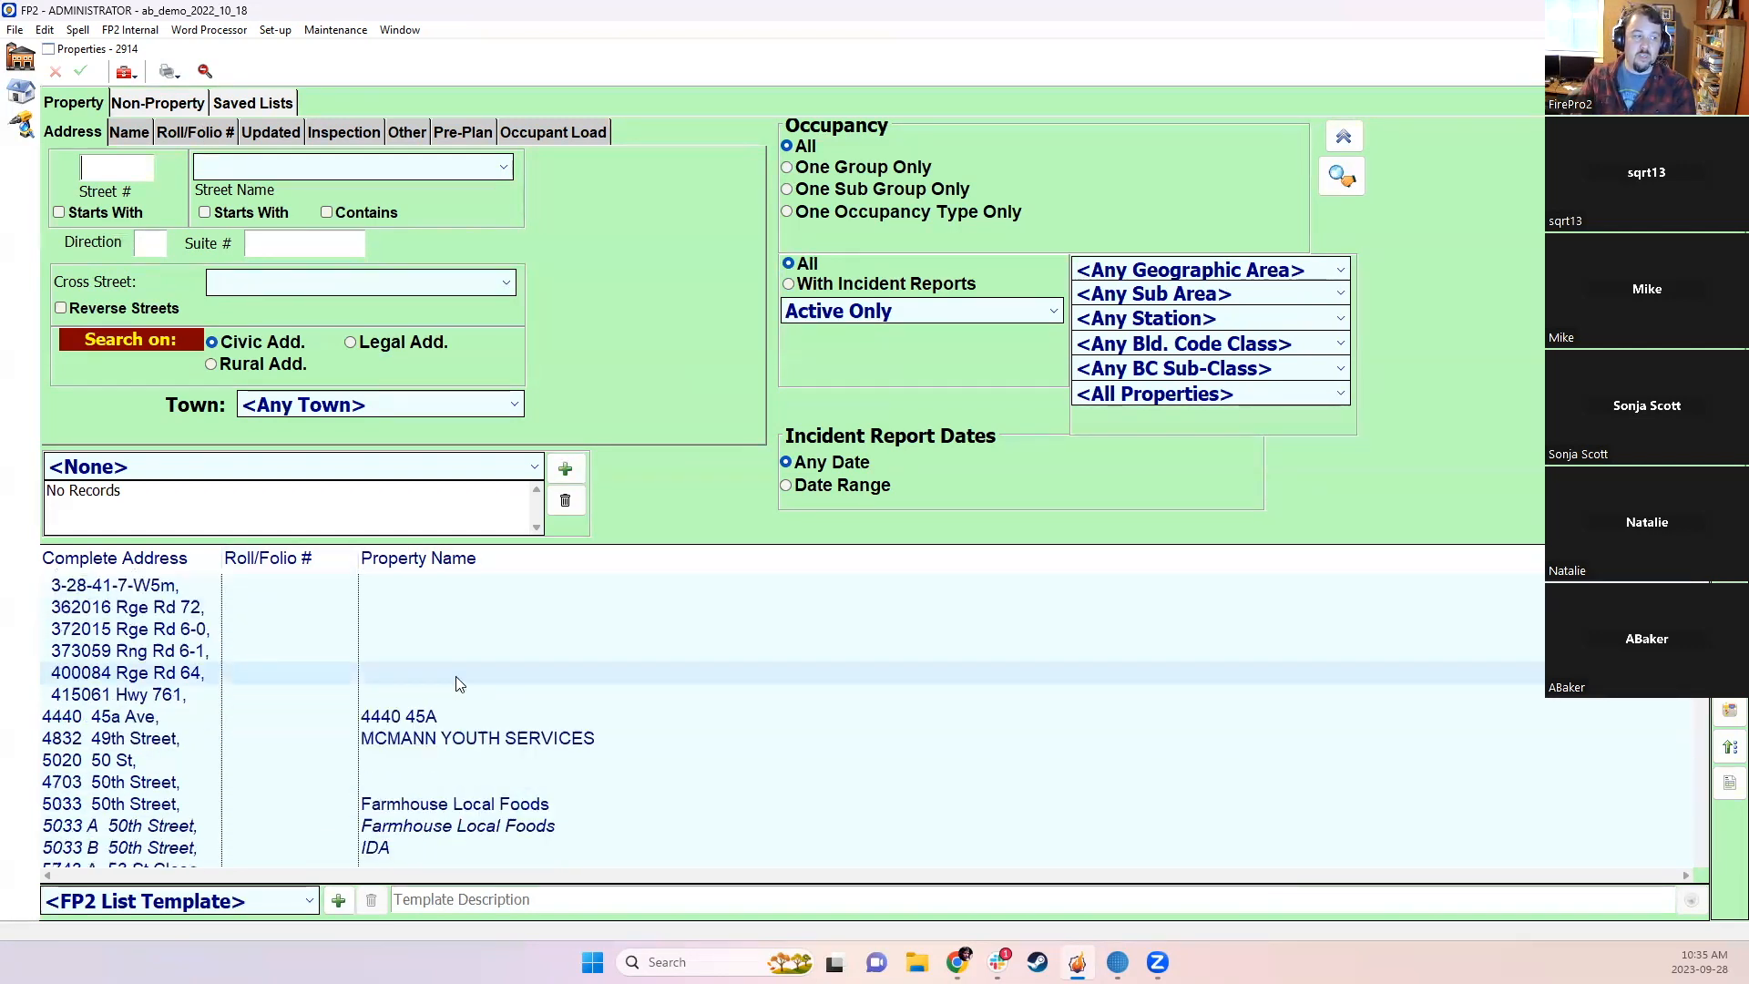
scroll(457, 679, "up", 3)
left_click_drag(401, 650, 391, 844)
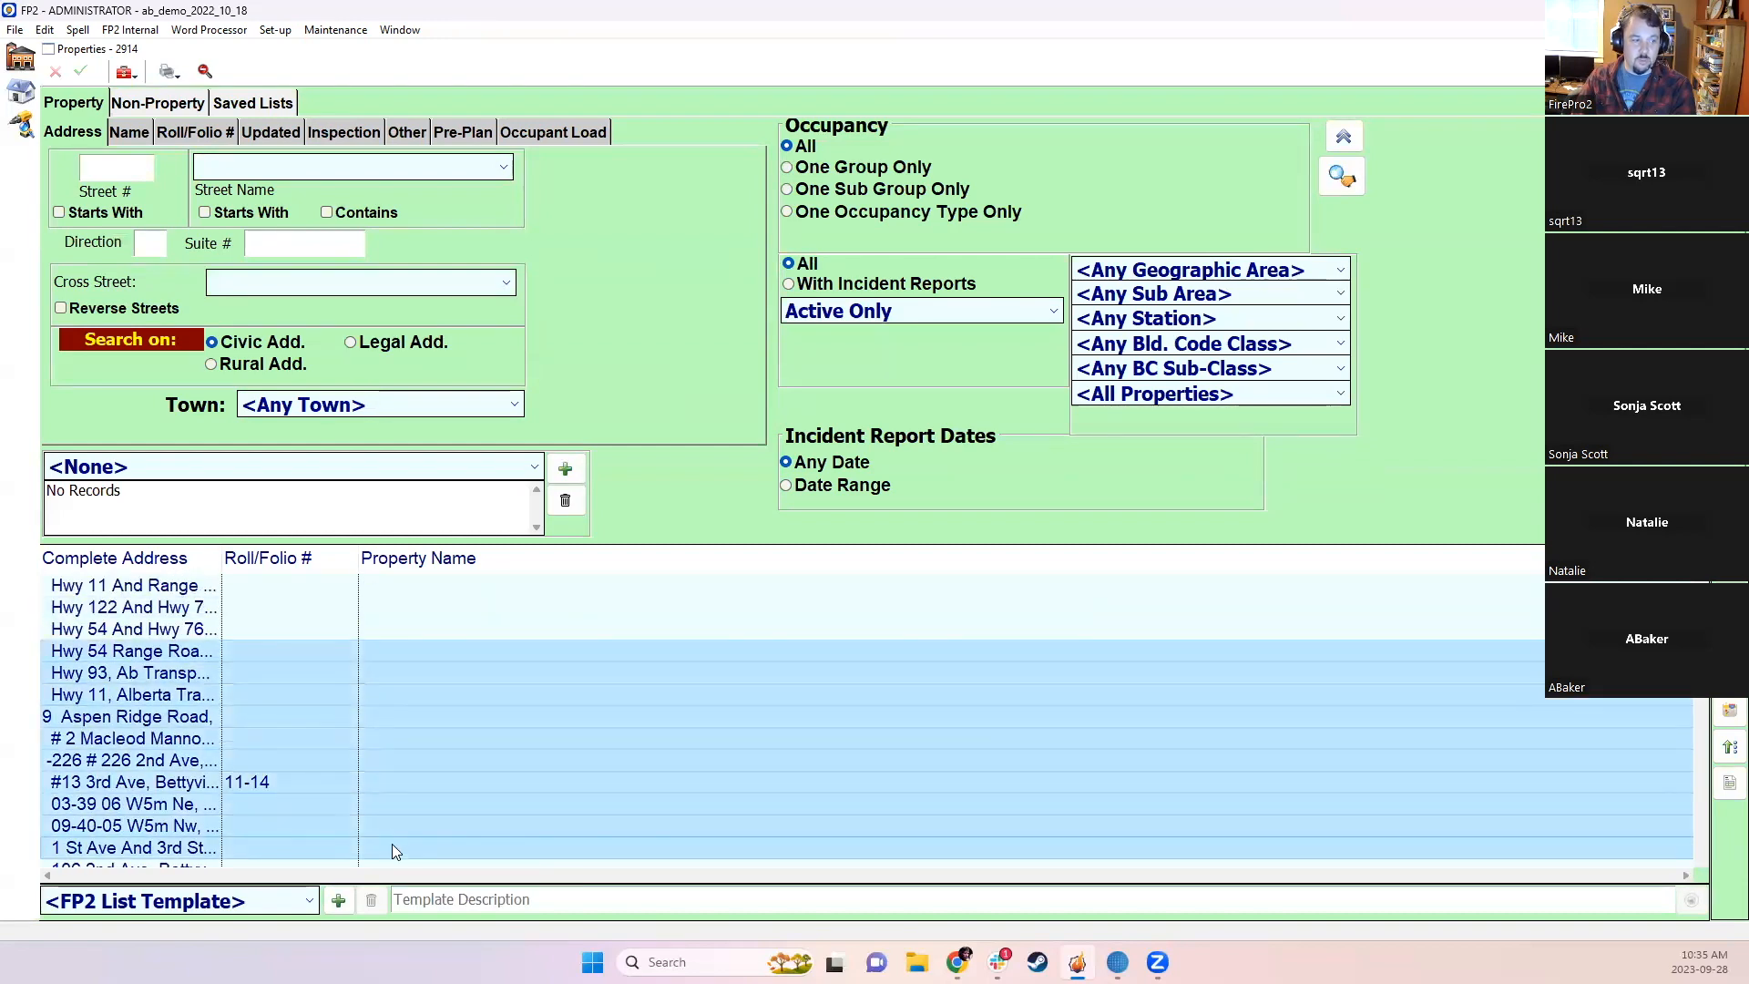
right_click(397, 742)
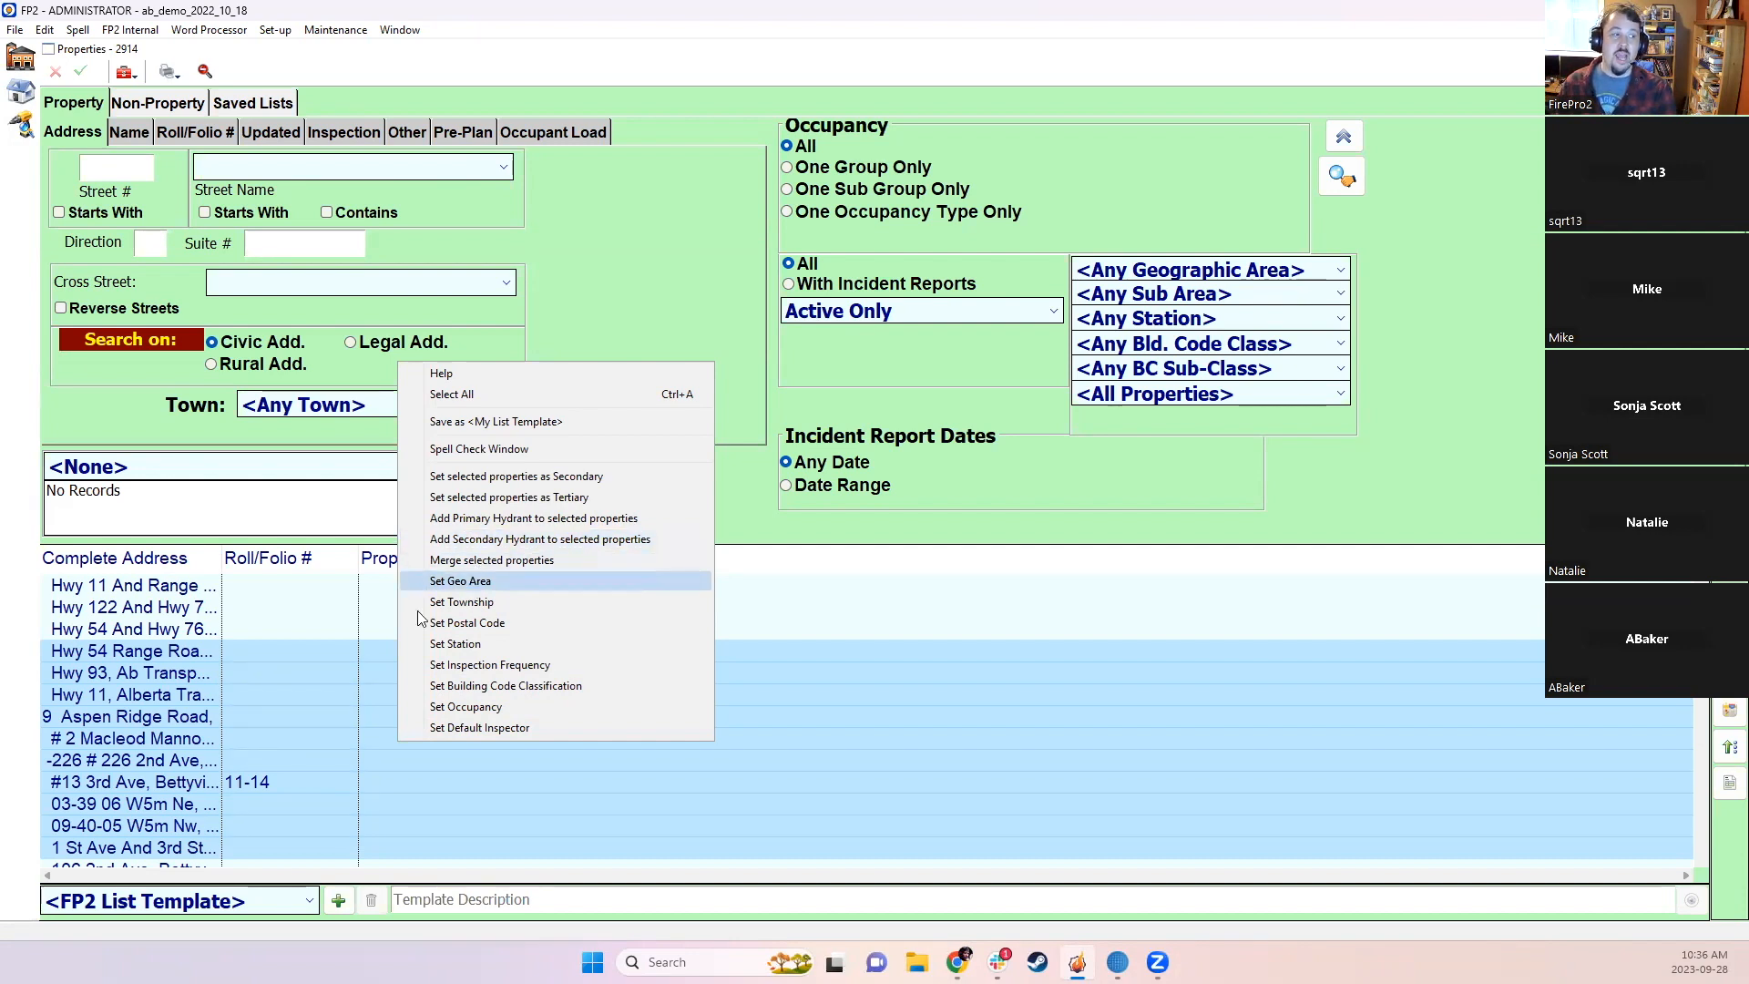
Step: Select several individual, non-adjacent properties in the list
mouse_move(264, 650)
left_mouse_down()
mouse_move(266, 870)
mouse_move(260, 674)
left_mouse_up()
left_click(262, 713, "ctrl")
left_click(266, 737, "ctrl")
left_click(268, 753, "ctrl")
left_click(288, 820, "ctrl")
scroll(430, 818, "down", 3)
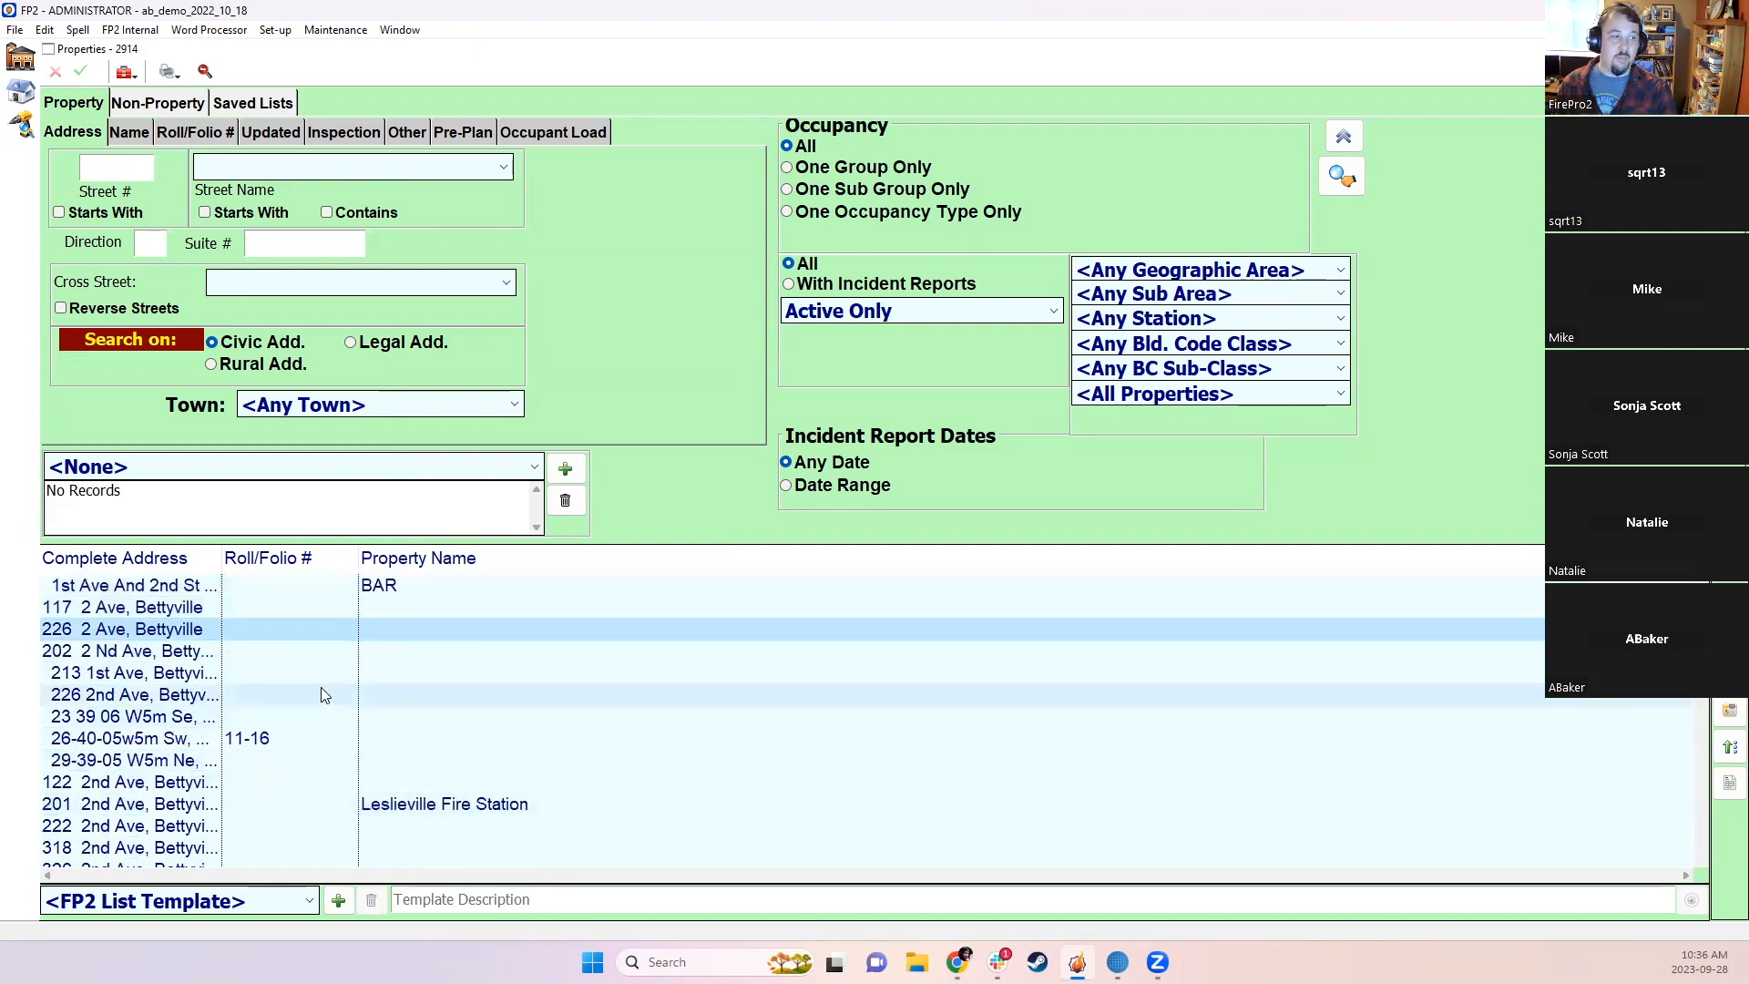
Step: Set the Geo Area to Ponoka County for the continuous range of Bettyville properties from 2nd Ave through Railway Ave
left_click(322, 693)
scroll(423, 798, "down", 12)
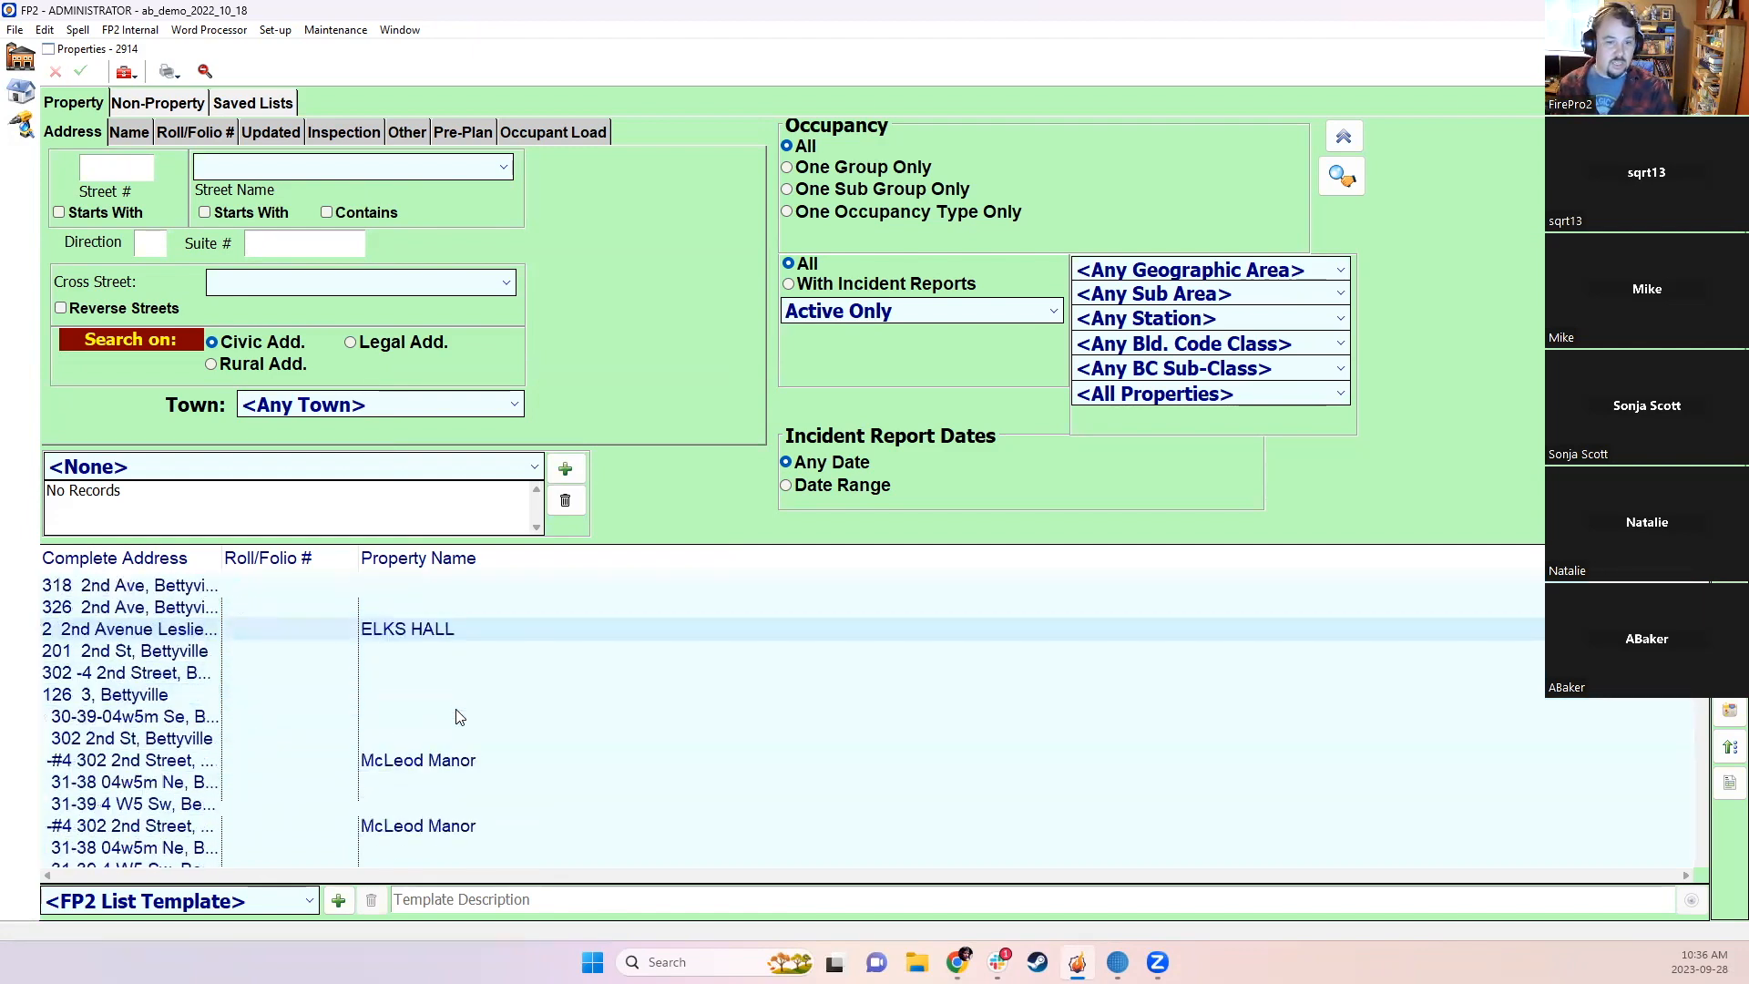
left_click(262, 805, "shift")
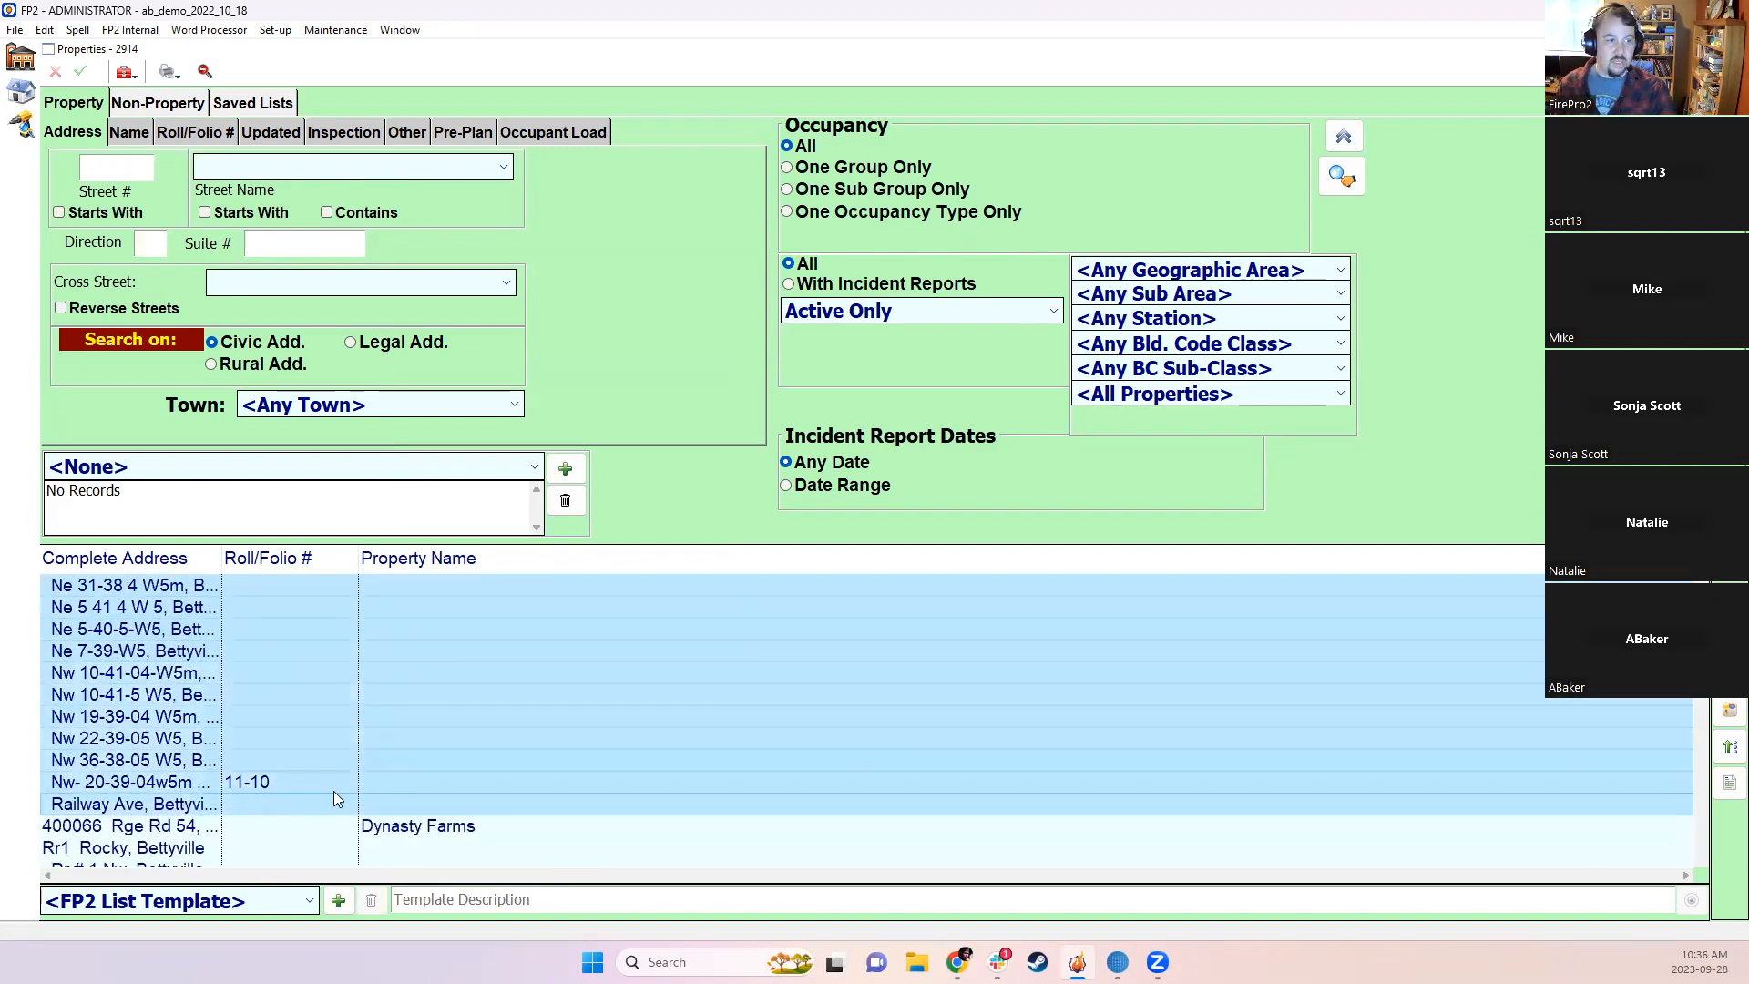
scroll(333, 791, "up", 11)
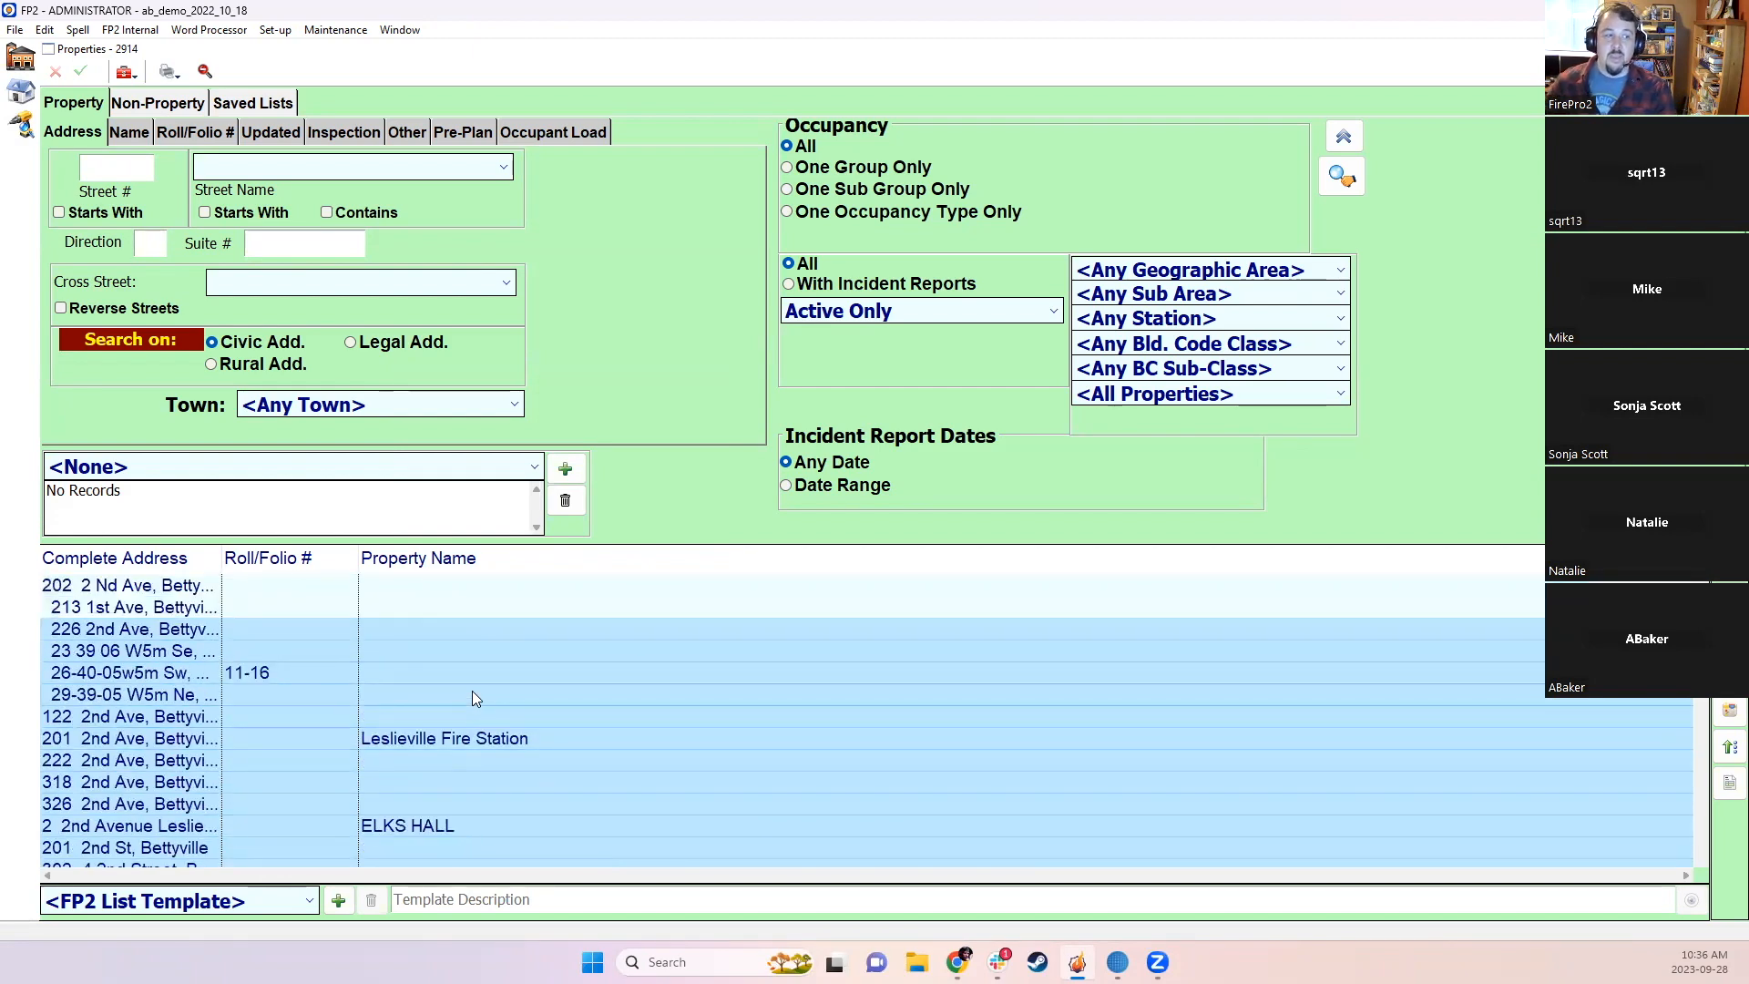
right_click(472, 691)
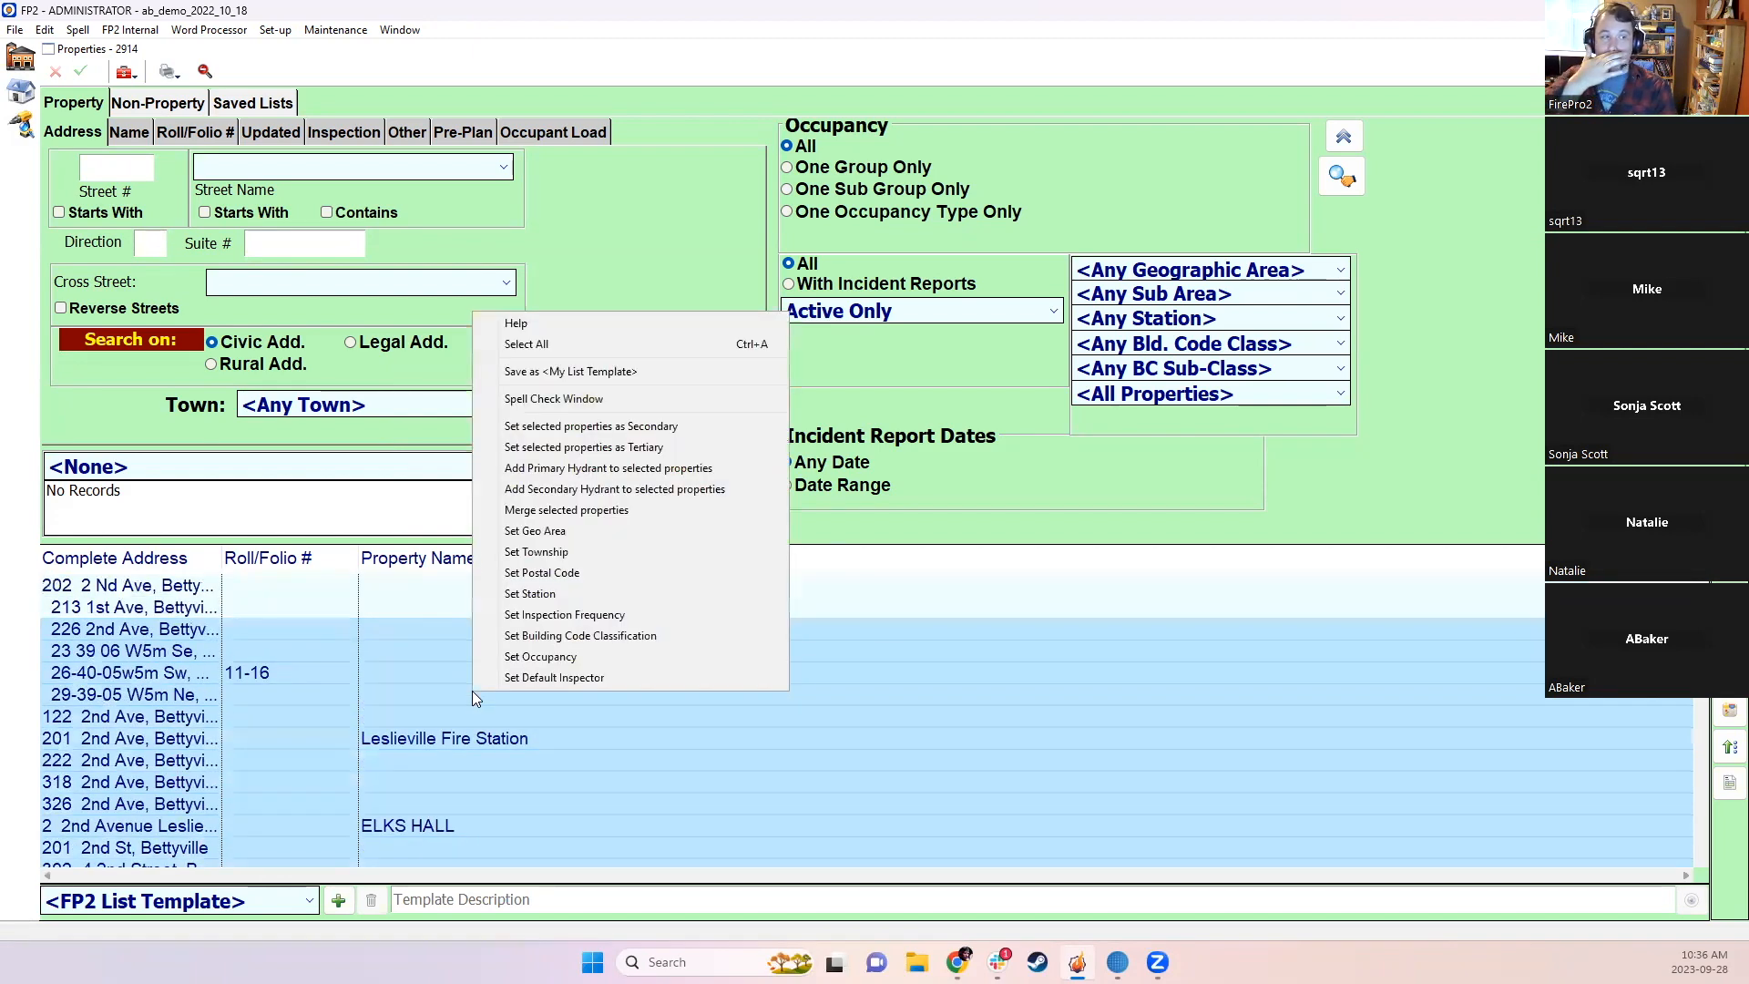
left_click(538, 531)
left_click(612, 396)
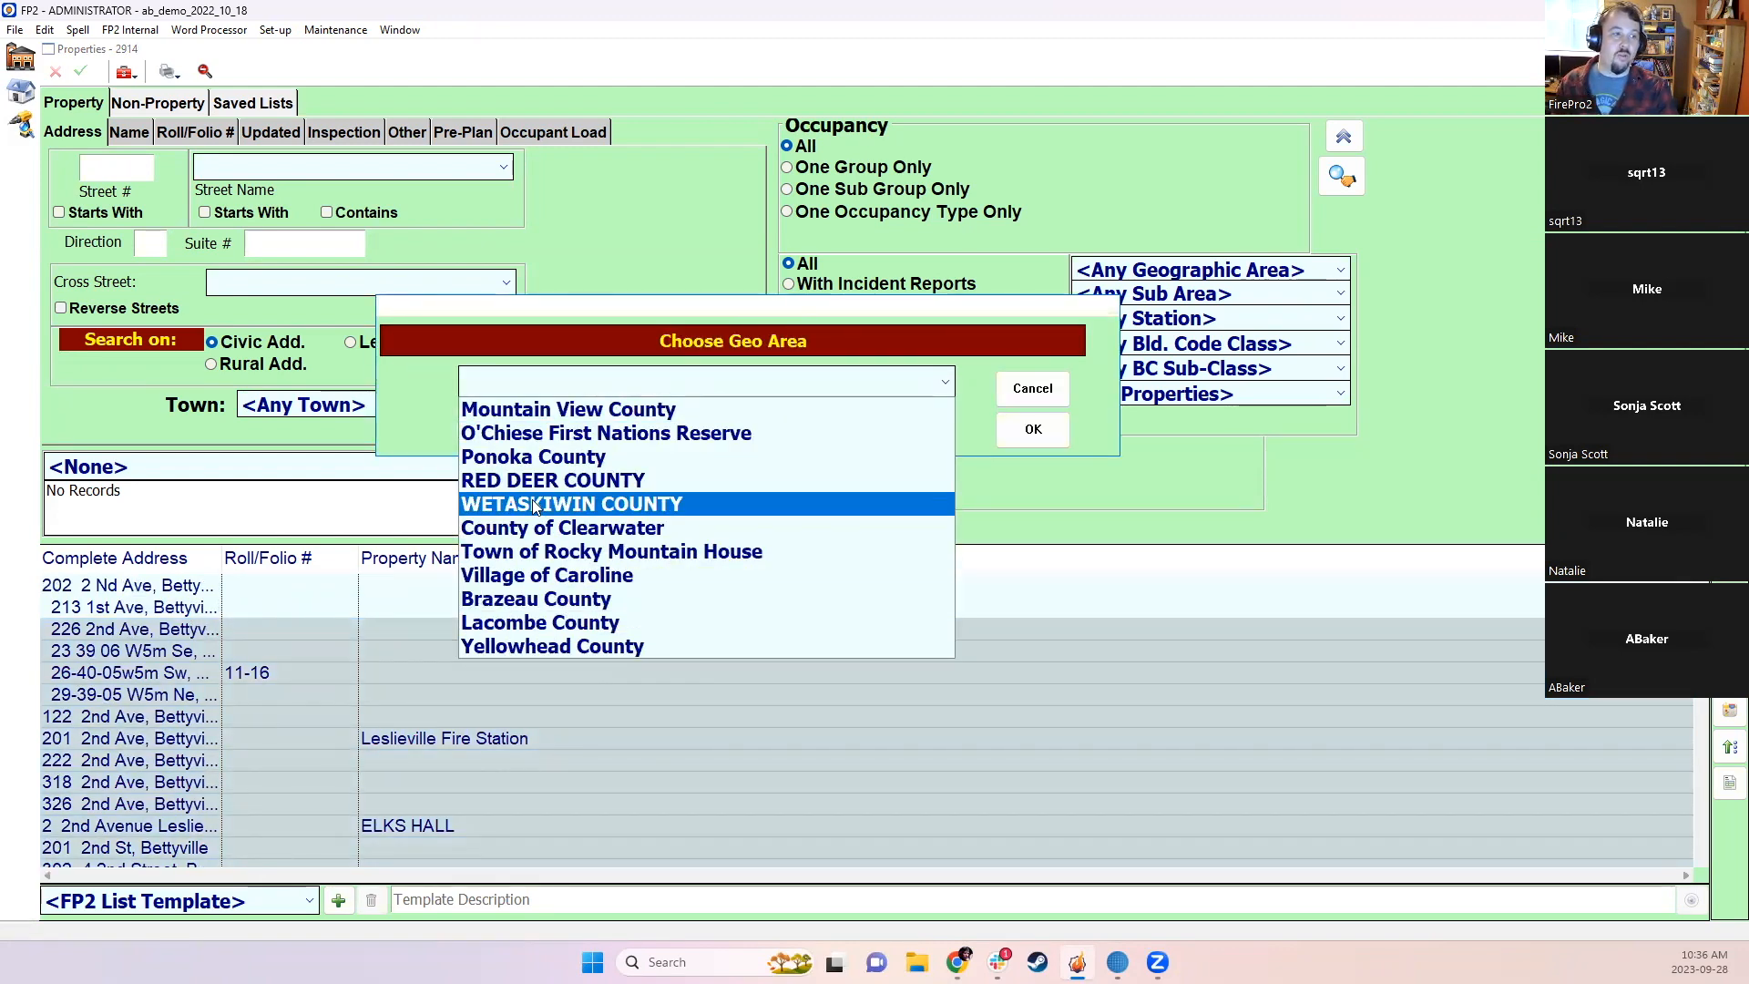
left_click(533, 463)
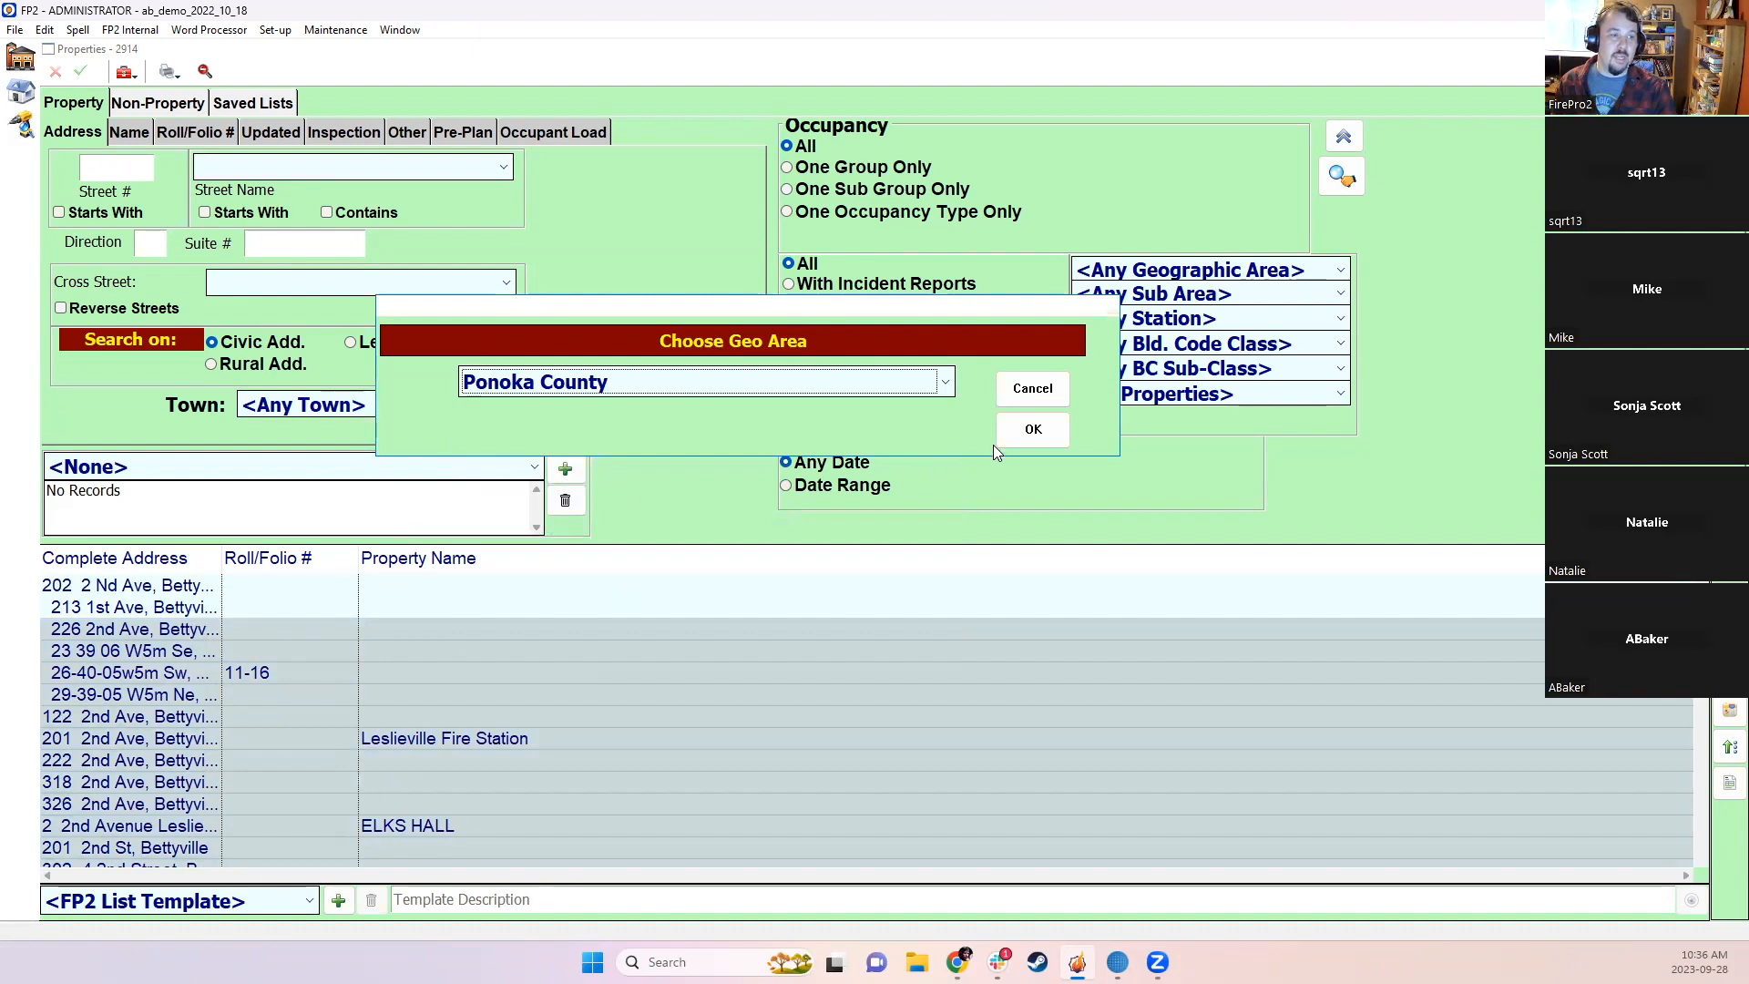
left_click(1039, 437)
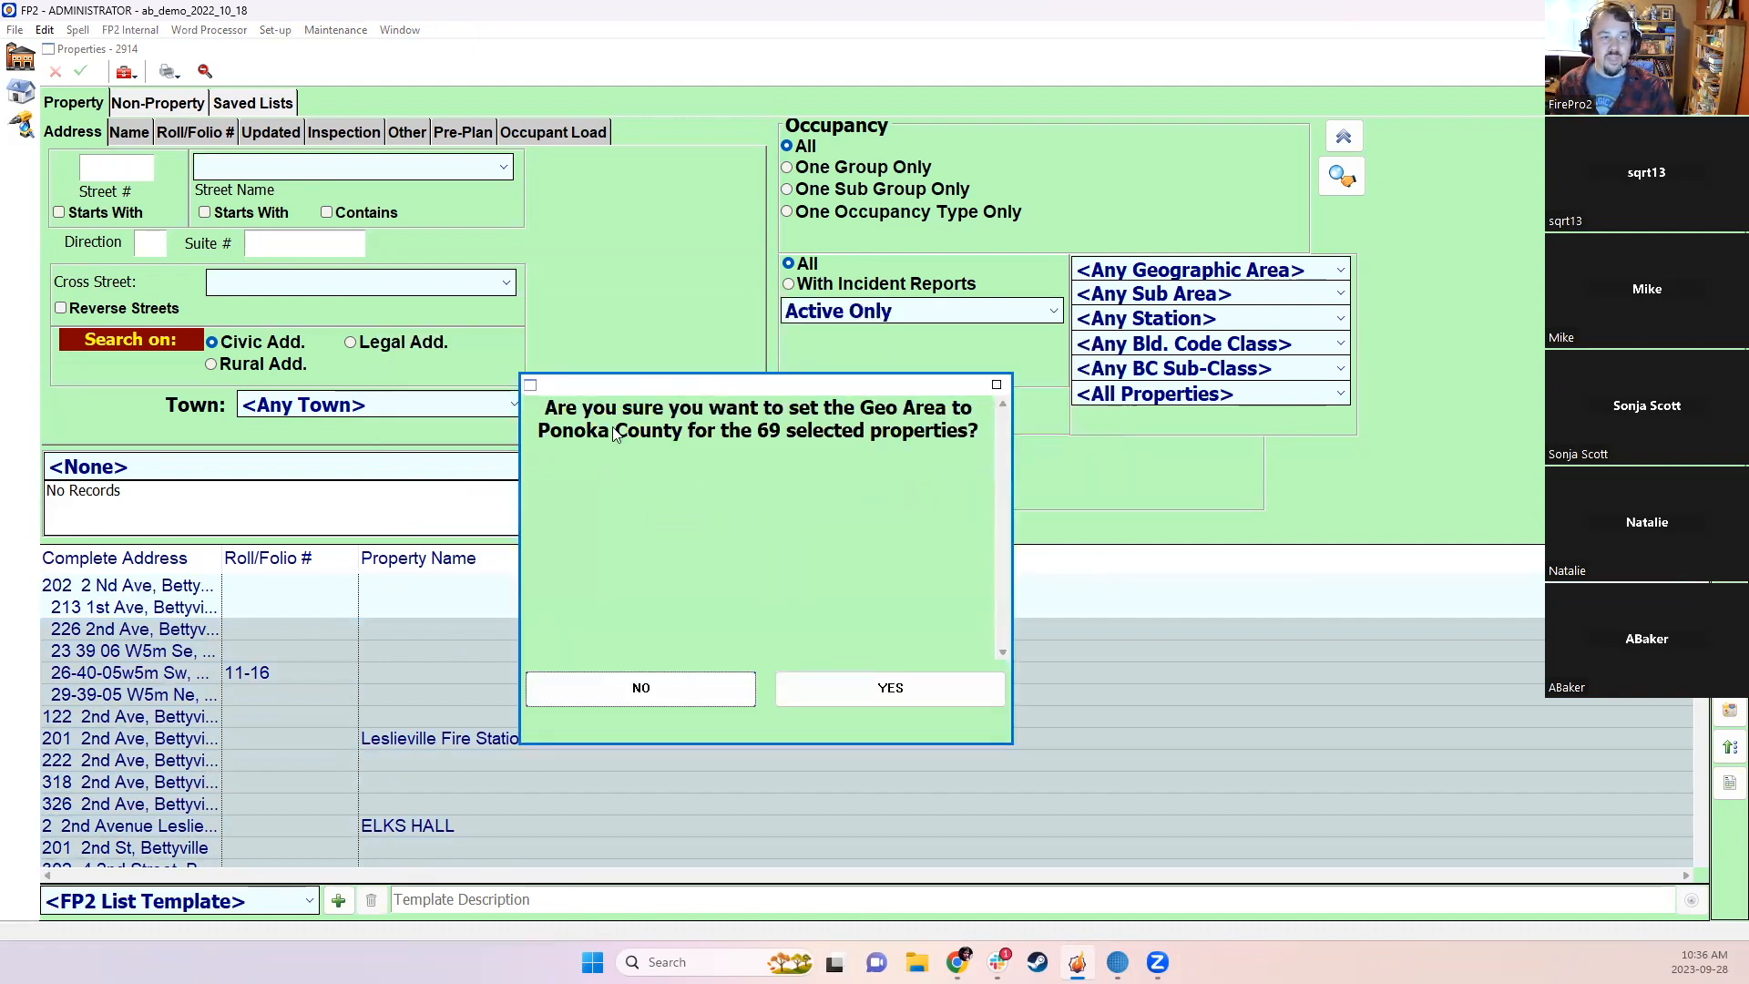
left_click(942, 689)
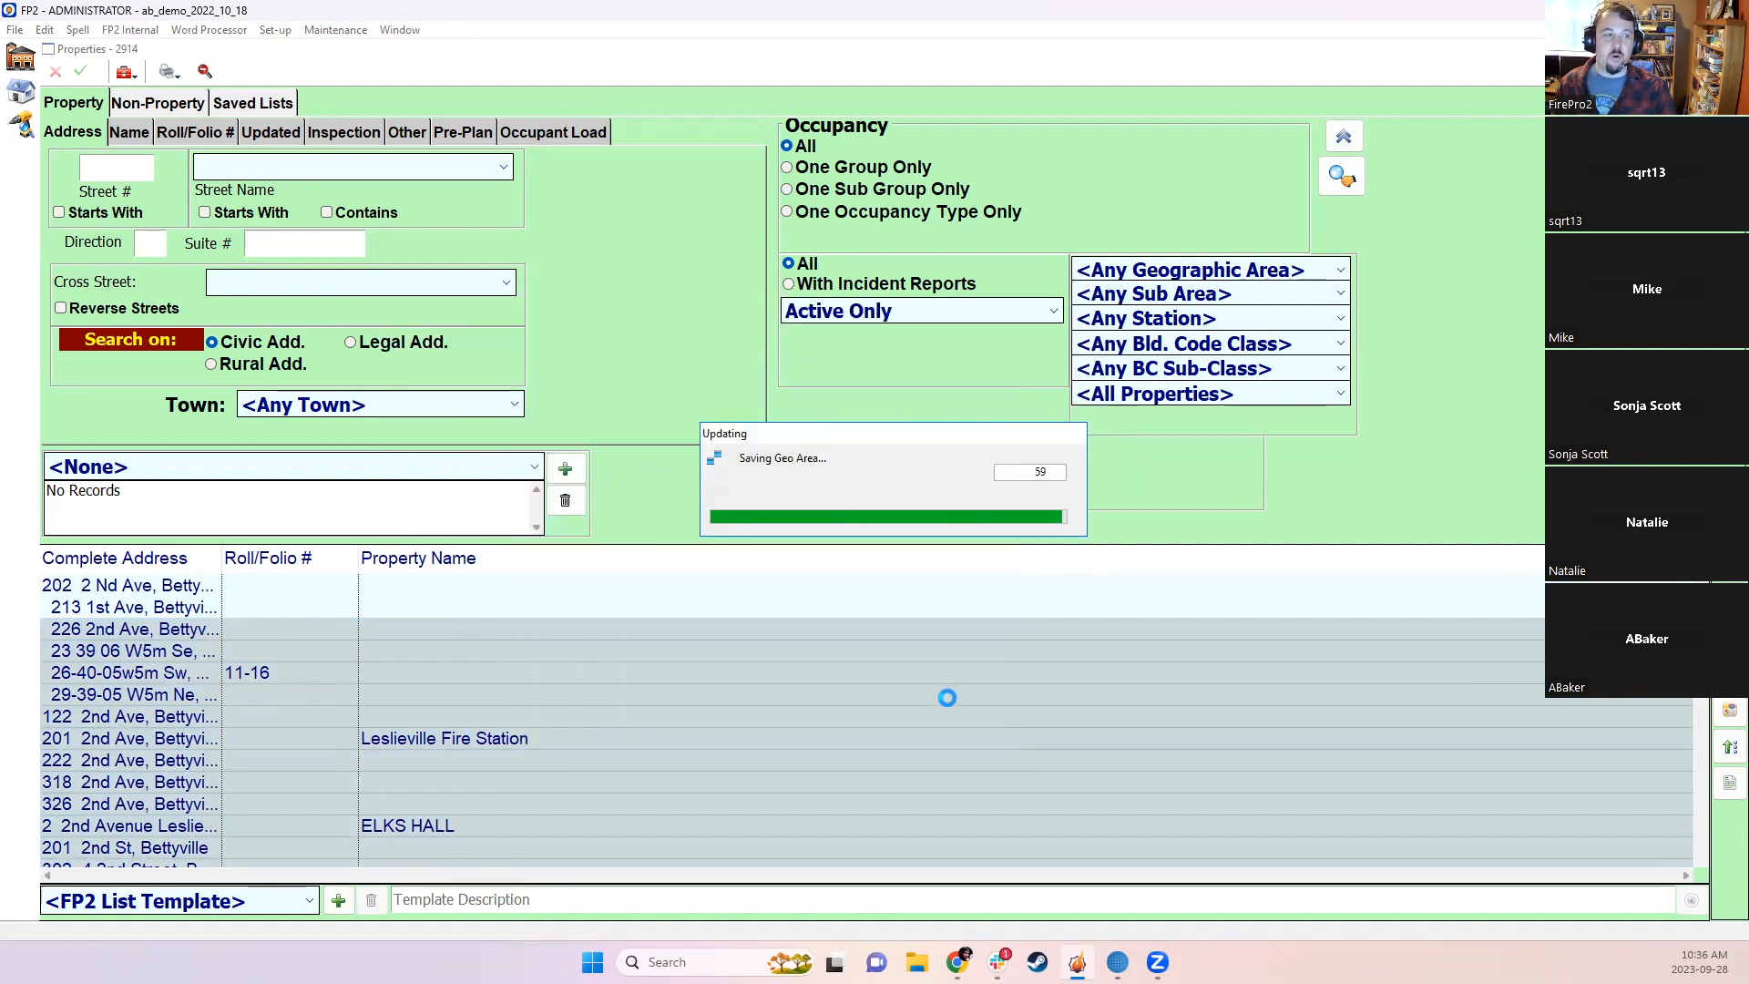
Step: Add the Geo Area column to the properties list, sort by it in descending order and look through the assigned areas
right_click(679, 559)
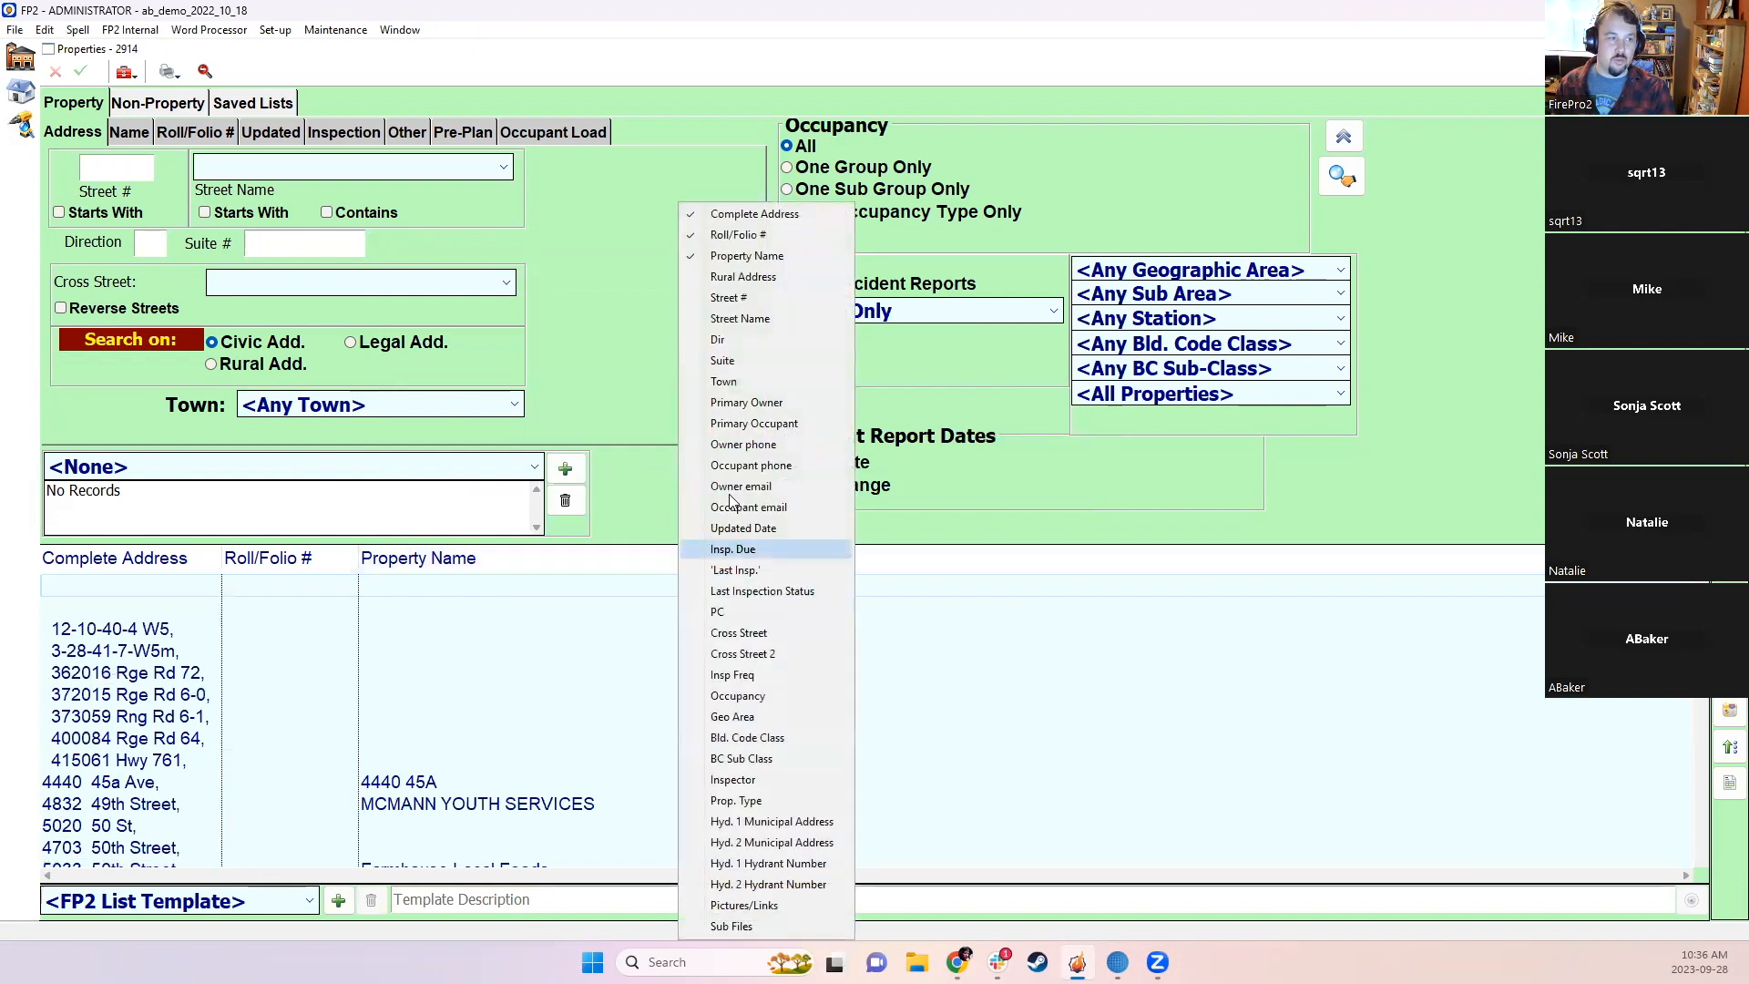
left_click(768, 717)
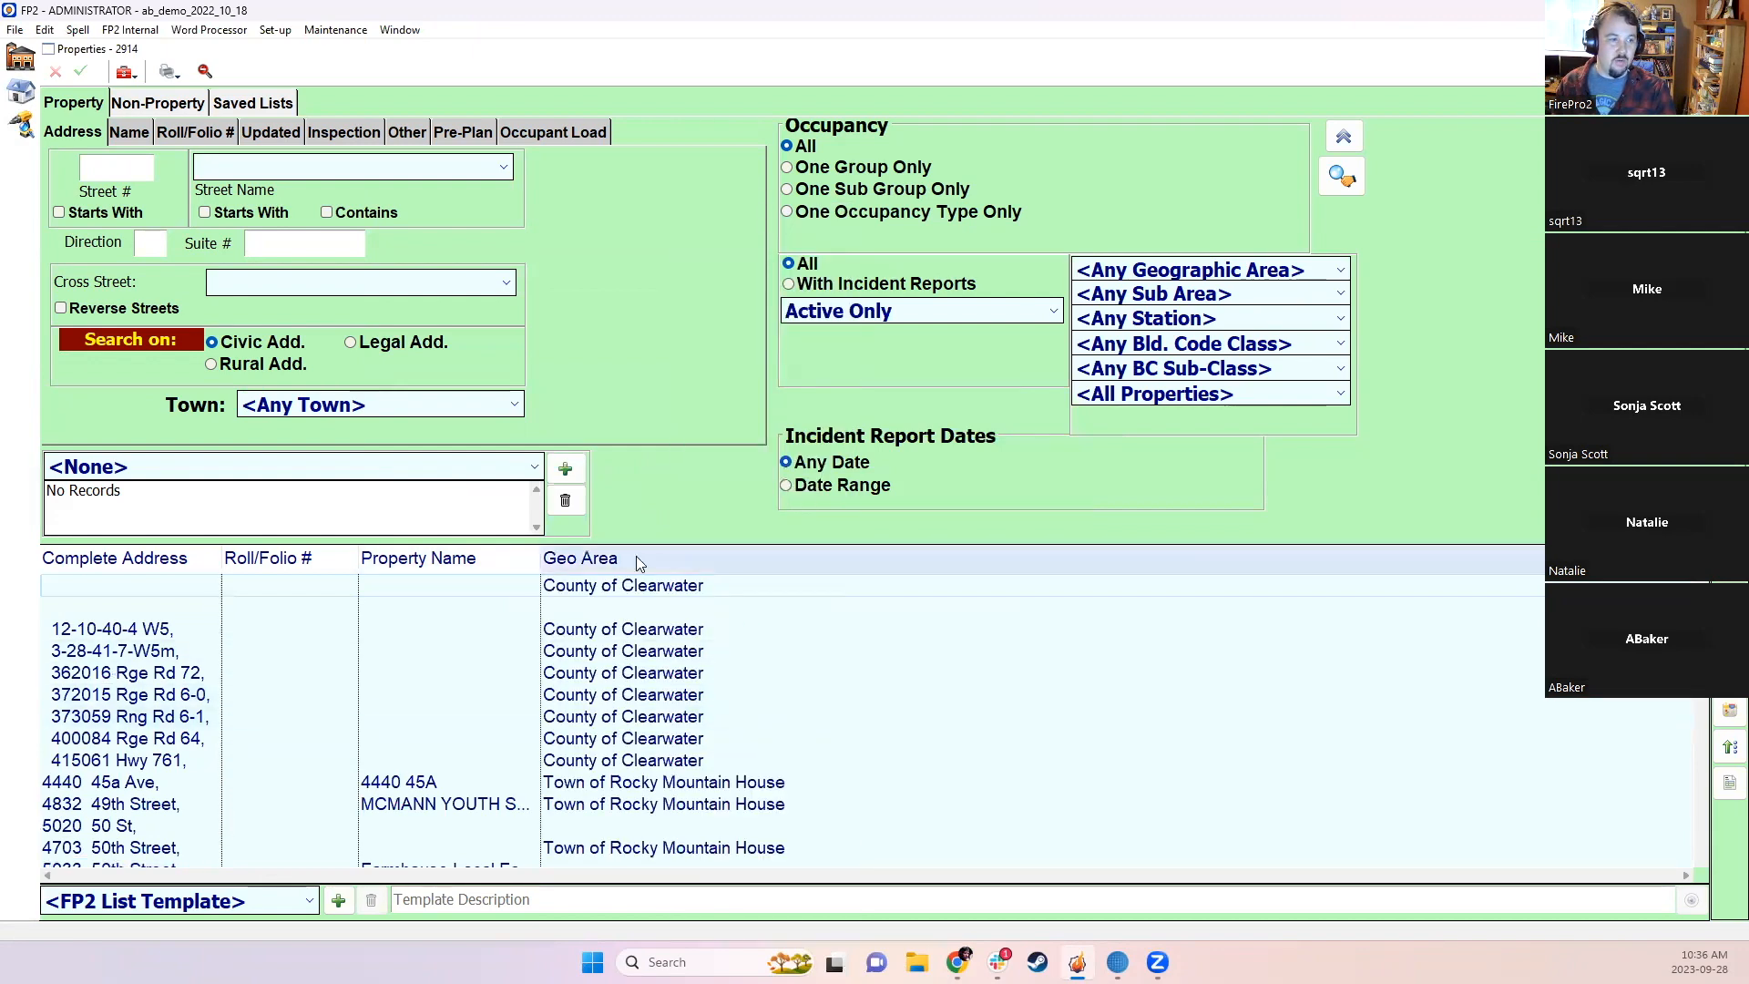
left_click(635, 560)
left_click(631, 553)
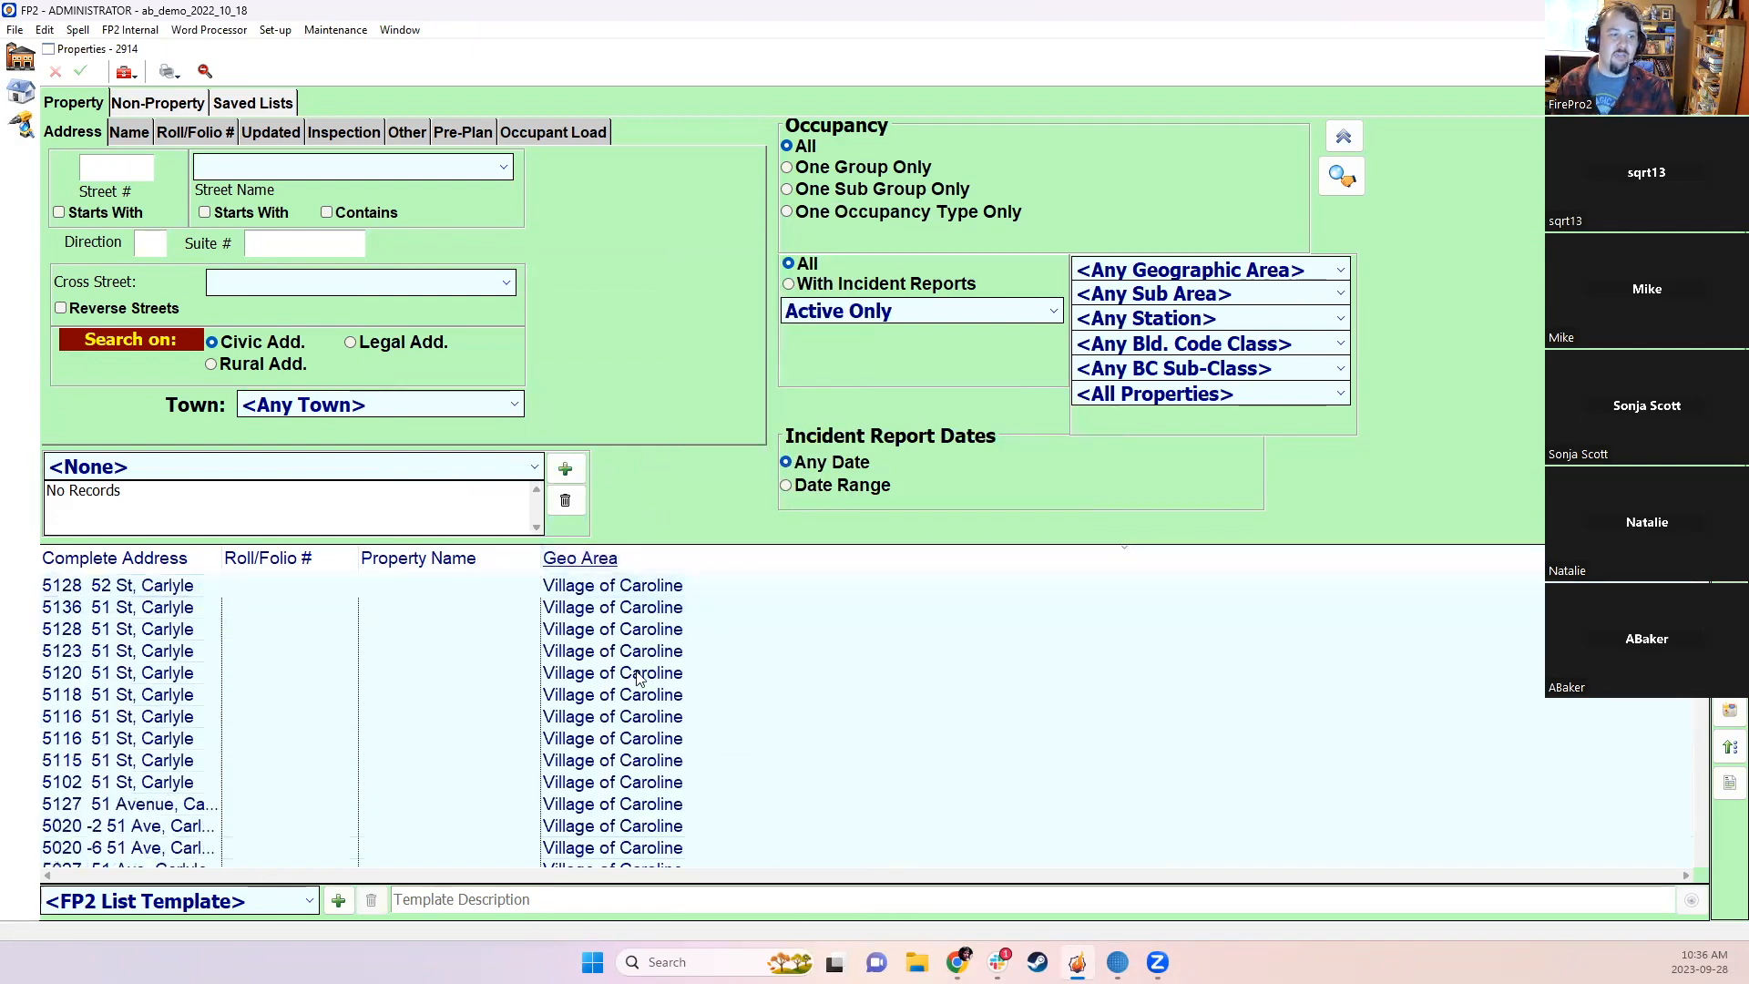
scroll(1666, 728, "down", 15)
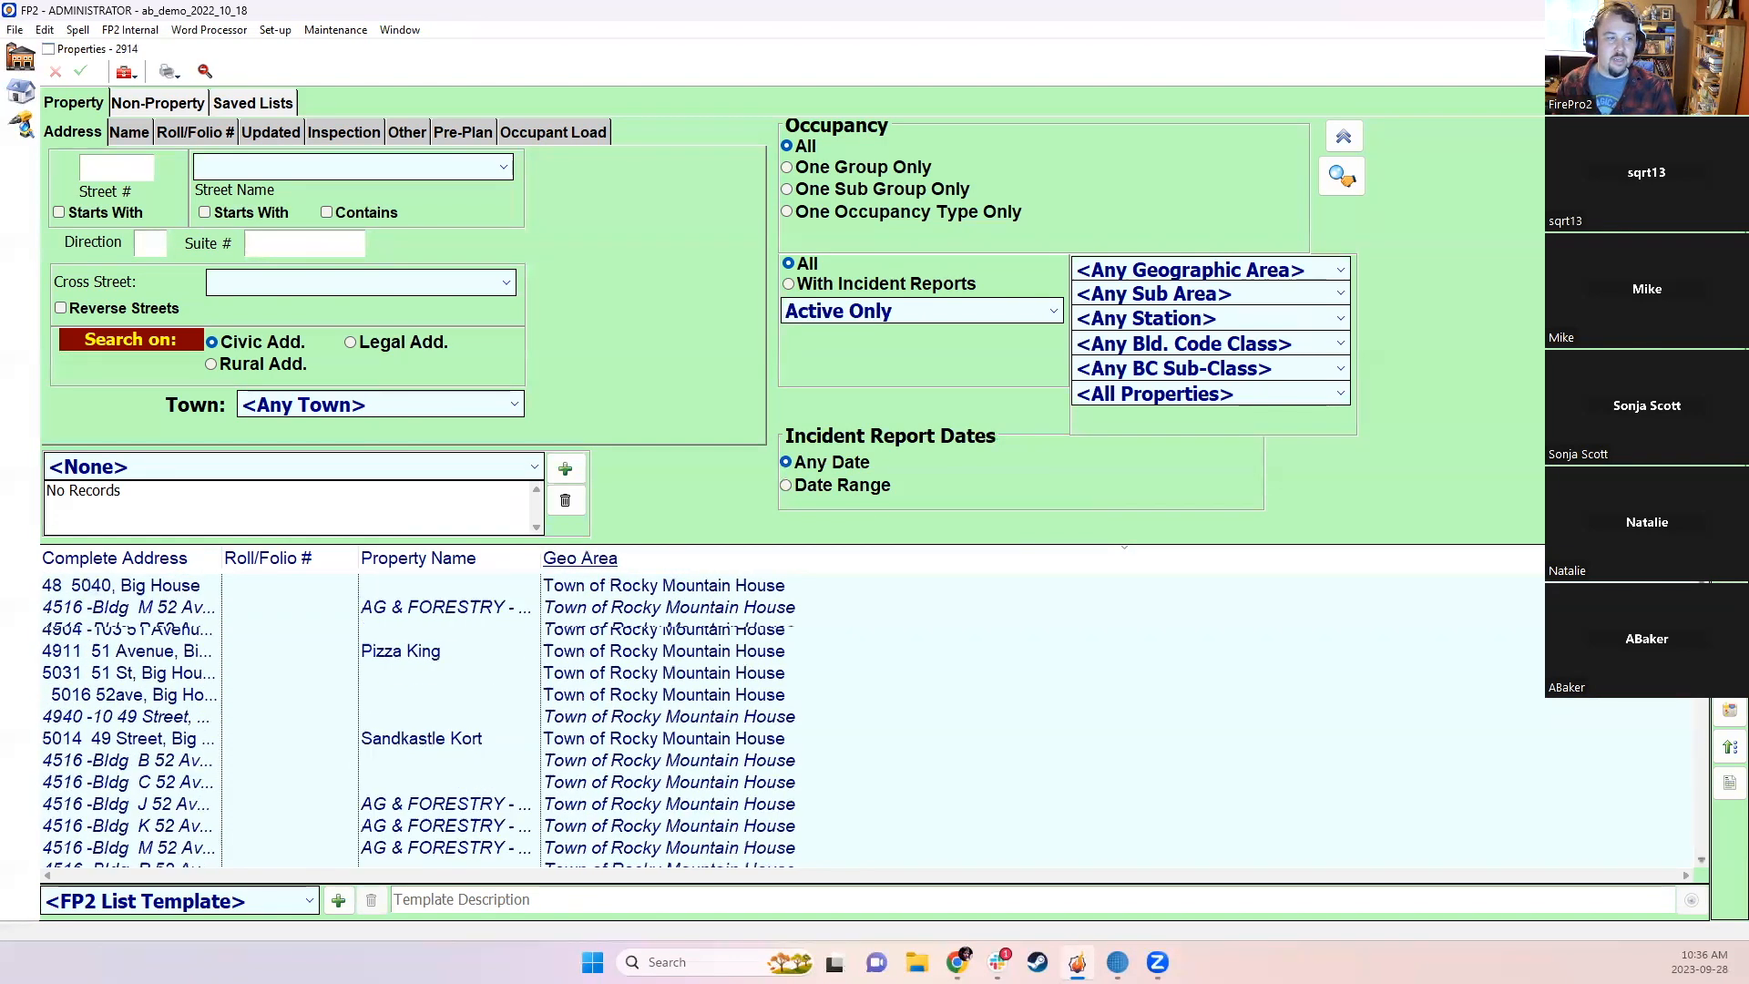
scroll(1666, 728, "down", 15)
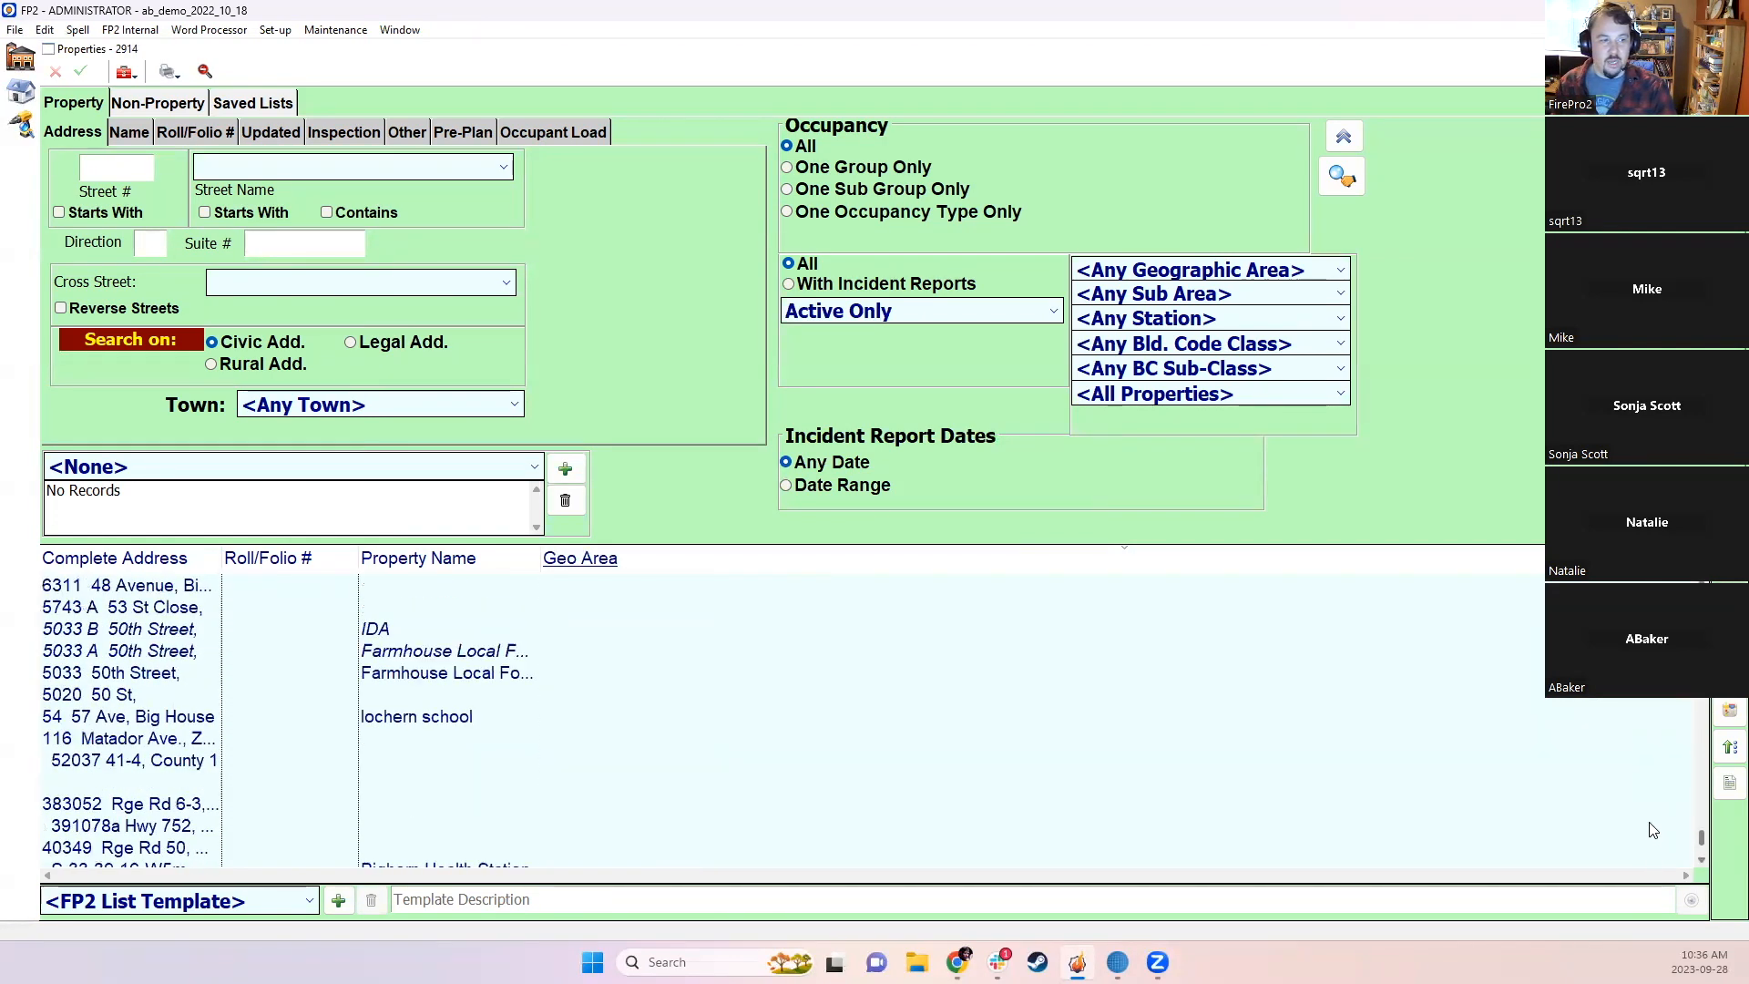
Step: Set the Township to Carlyle for the block of properties from Sw 13-39-05 W5 through Twp 380 & Rge Rd
scroll(1654, 825, "down", 10)
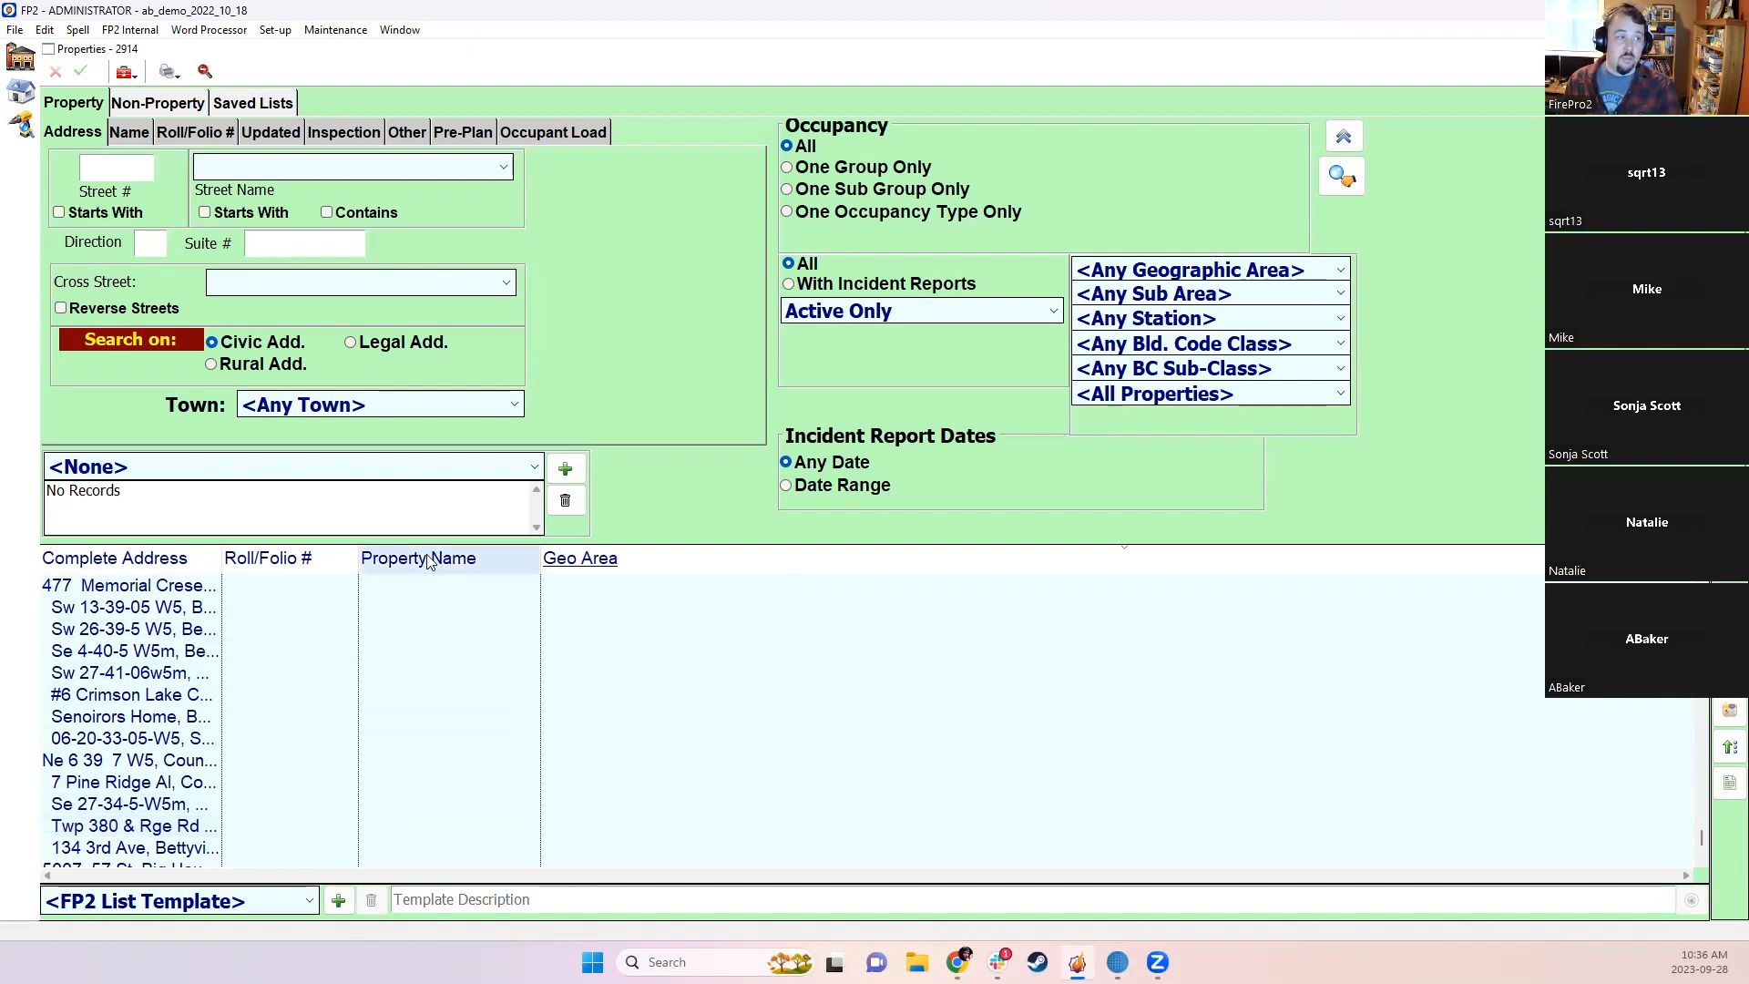
left_click(415, 603, "shift")
right_click(430, 716)
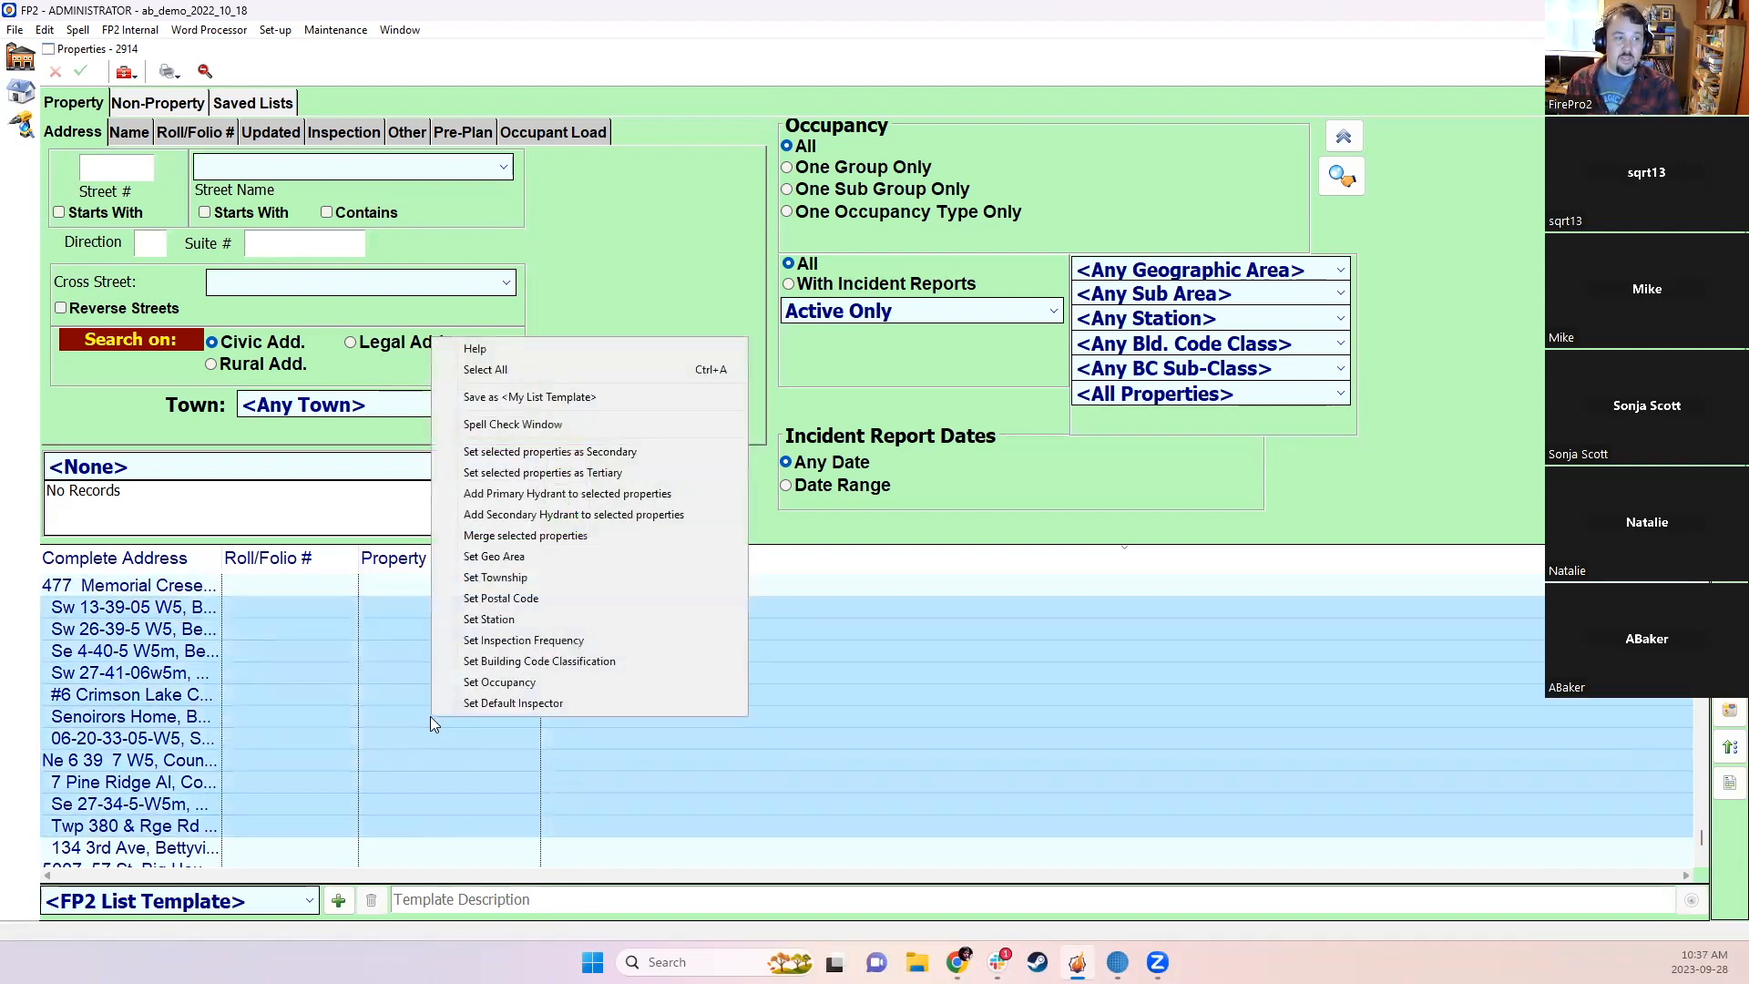
left_click(496, 579)
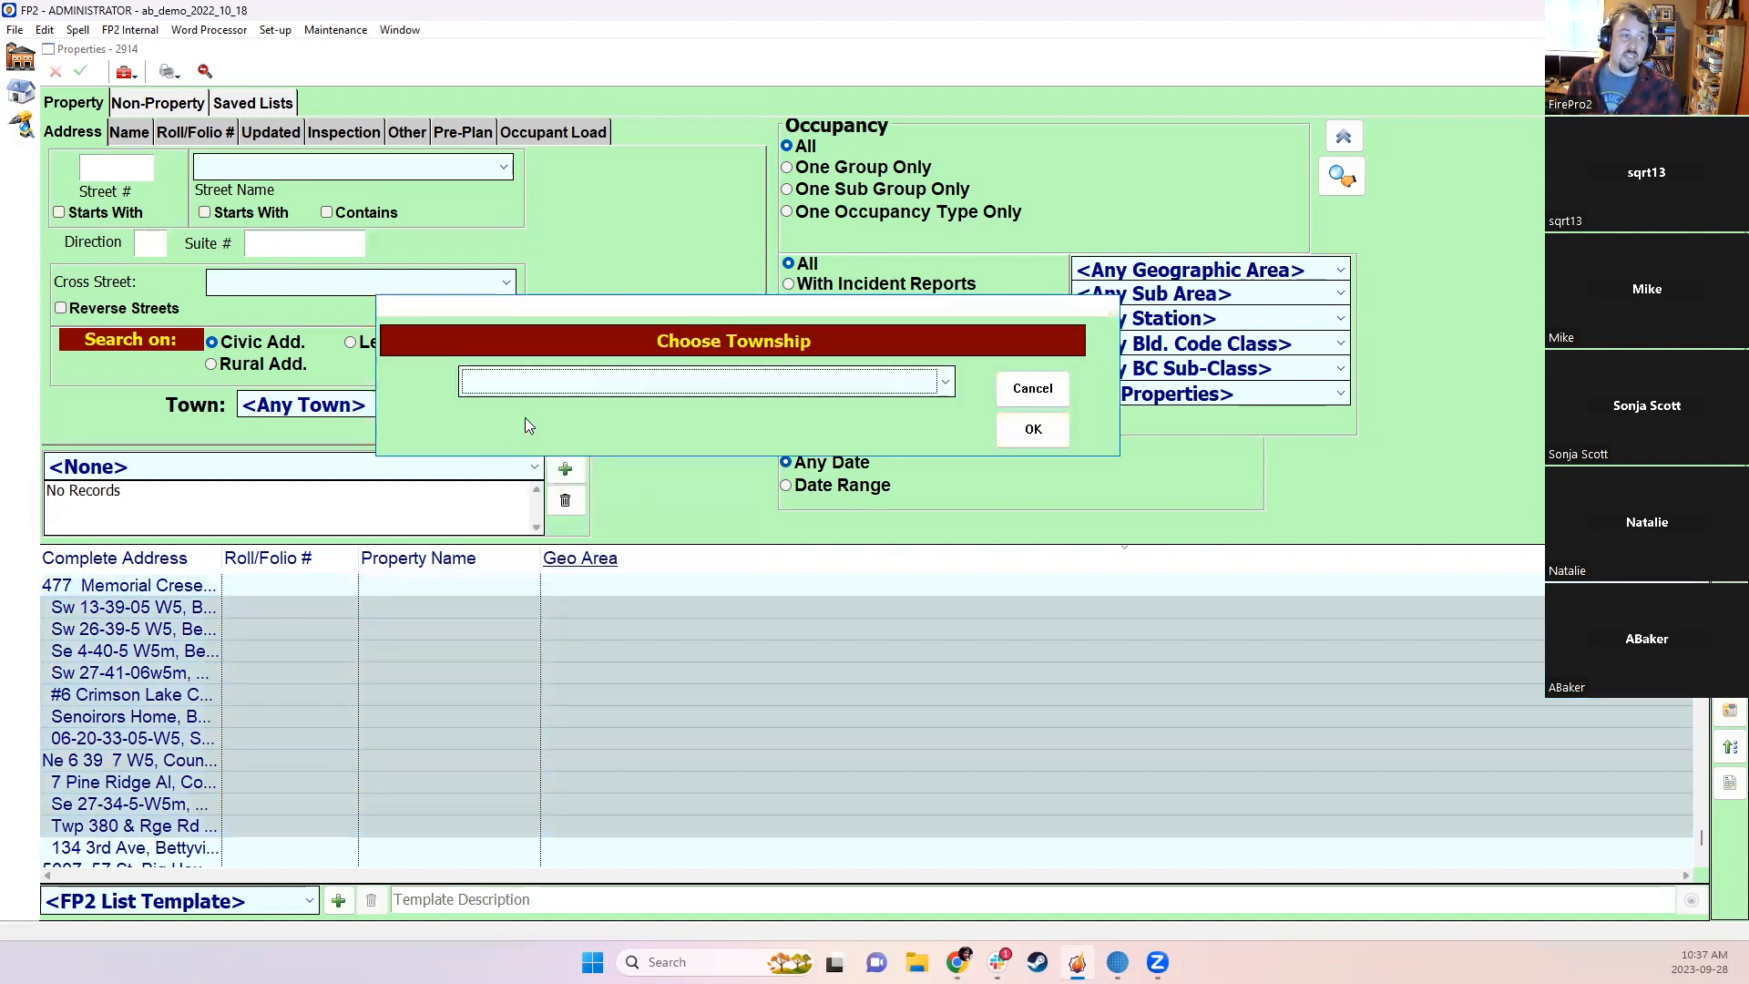
left_click(530, 385)
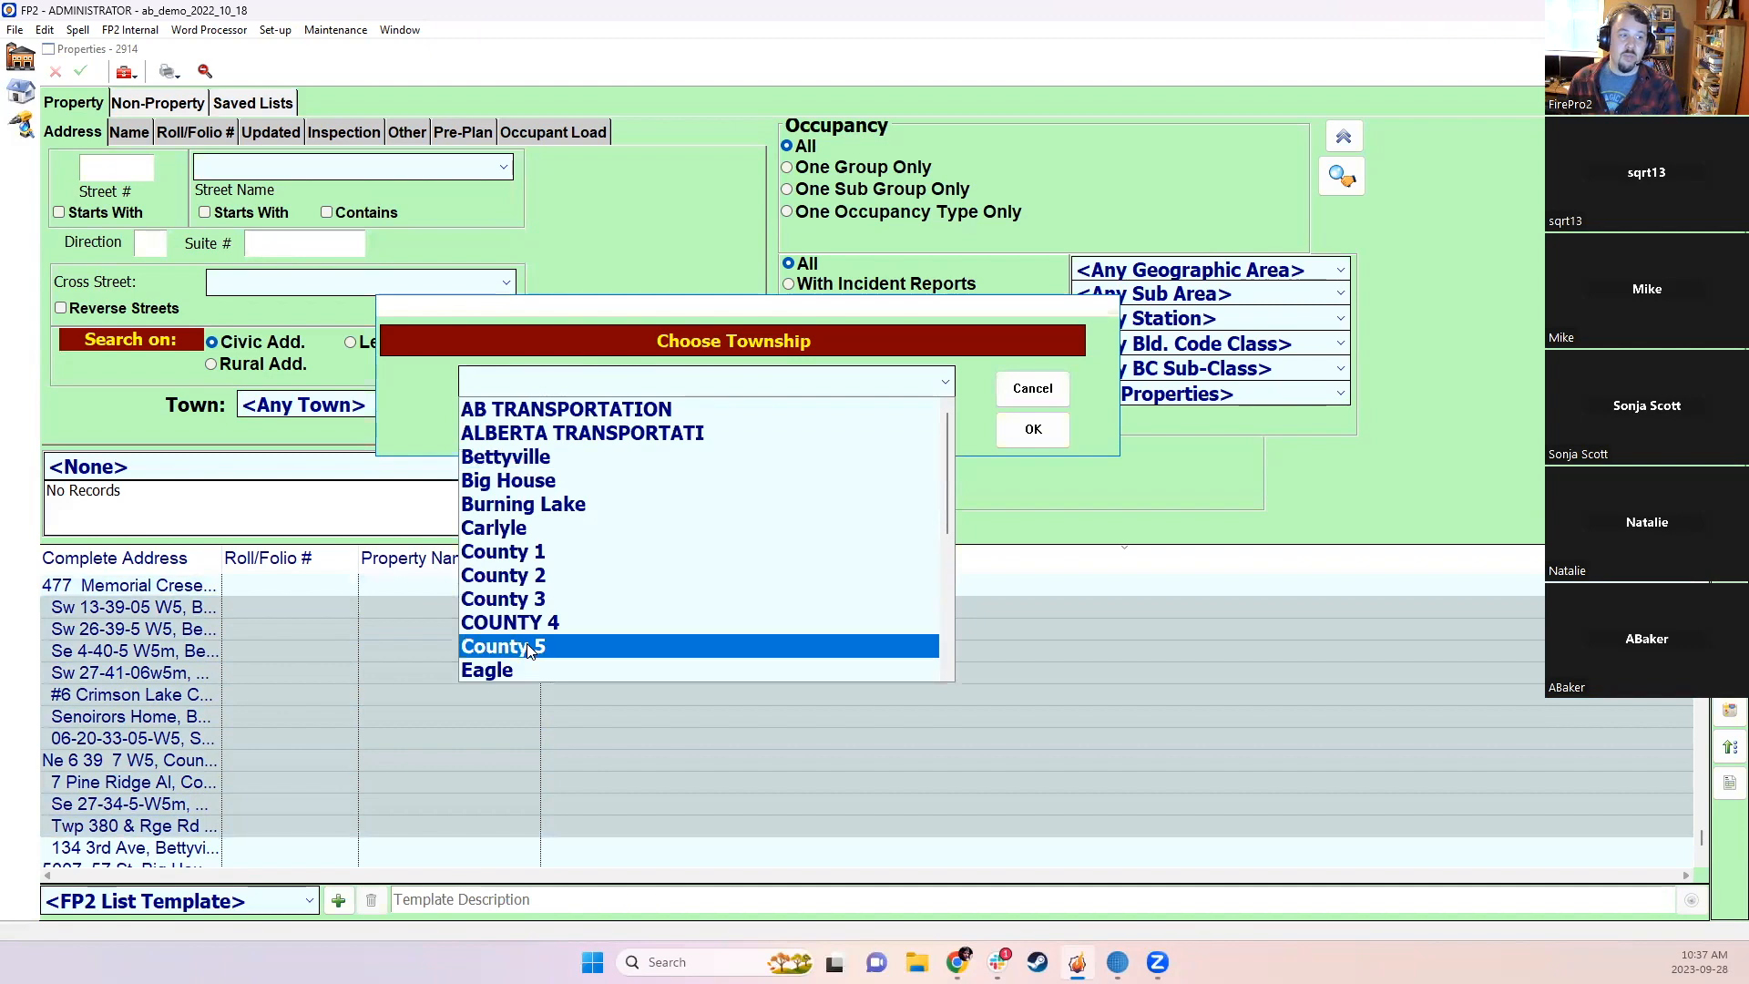
left_click(525, 528)
left_click(1020, 432)
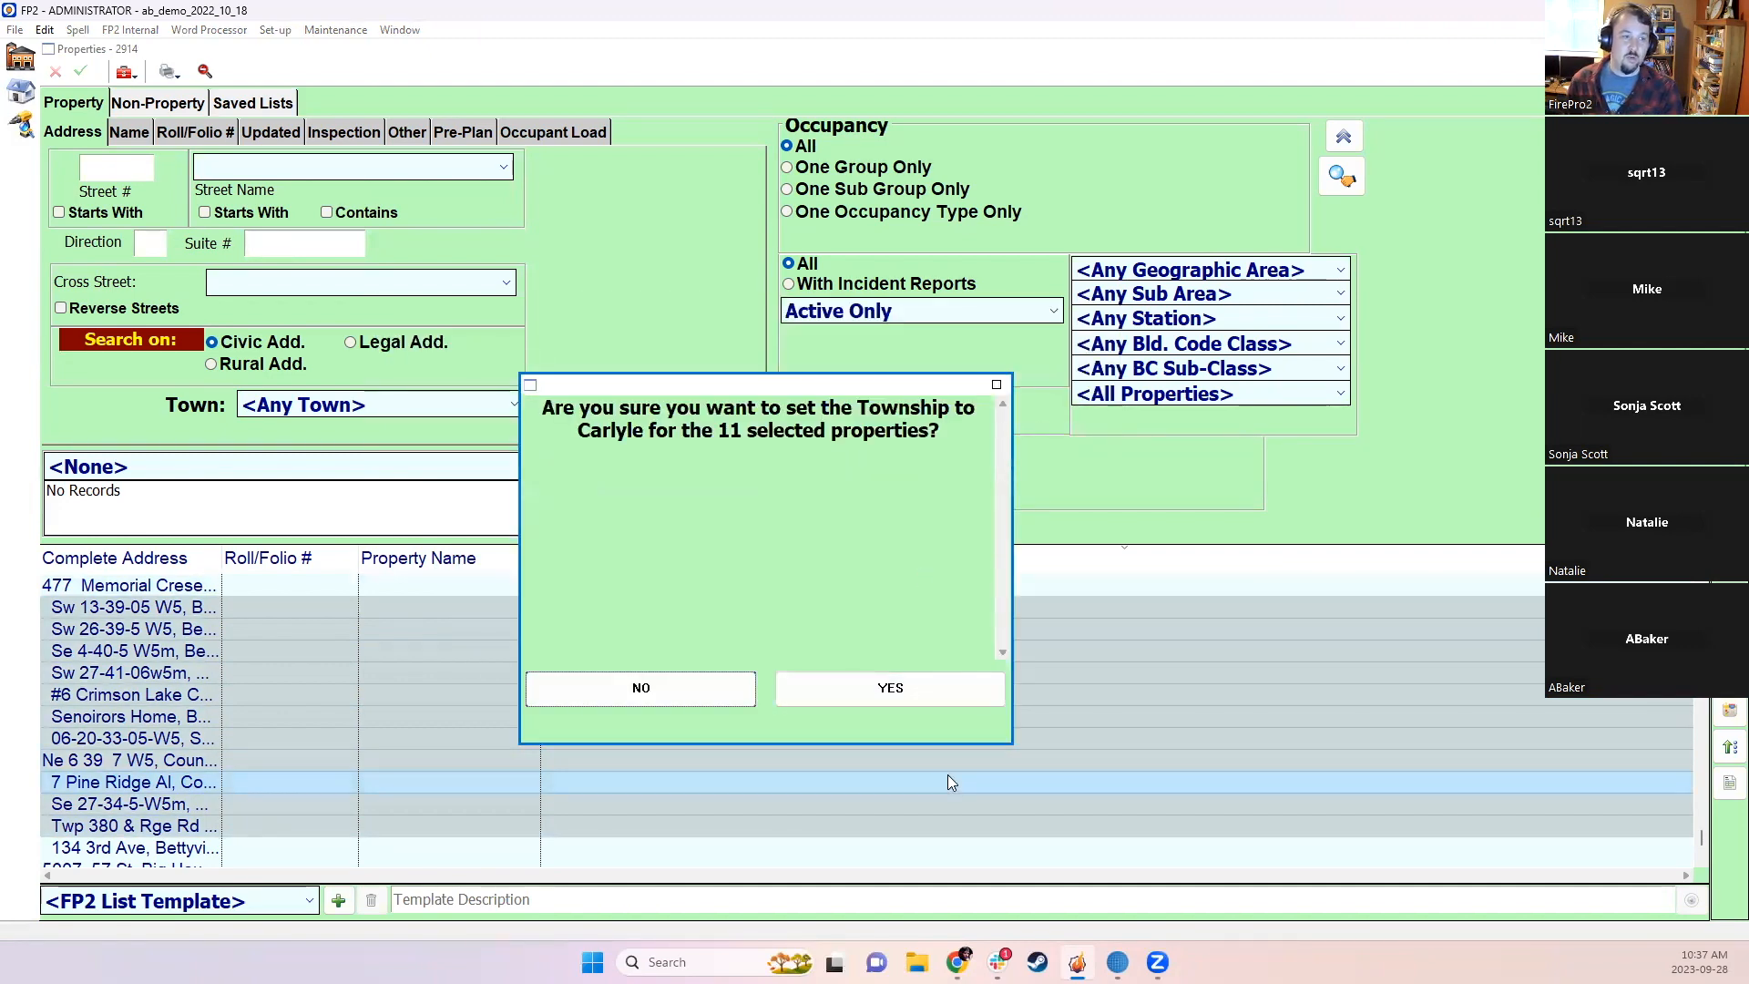
left_click(919, 688)
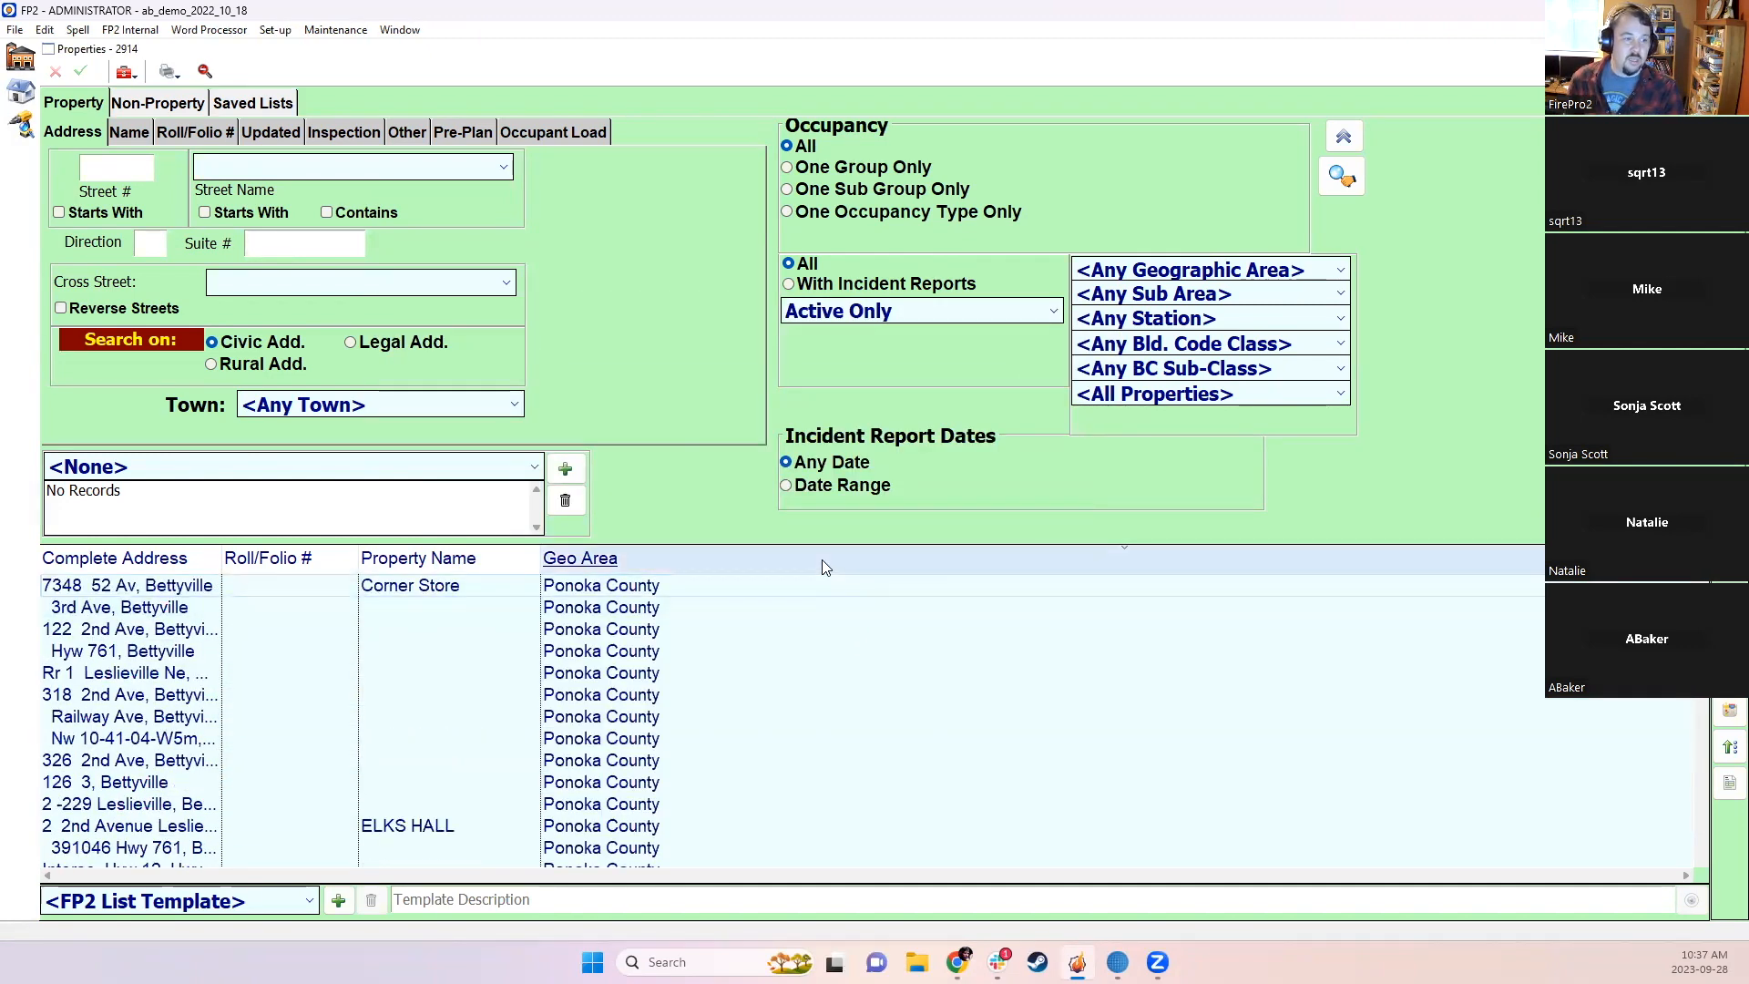
Step: Add the Town column to the properties list and sort the list by it
right_click(824, 563)
left_click(879, 382)
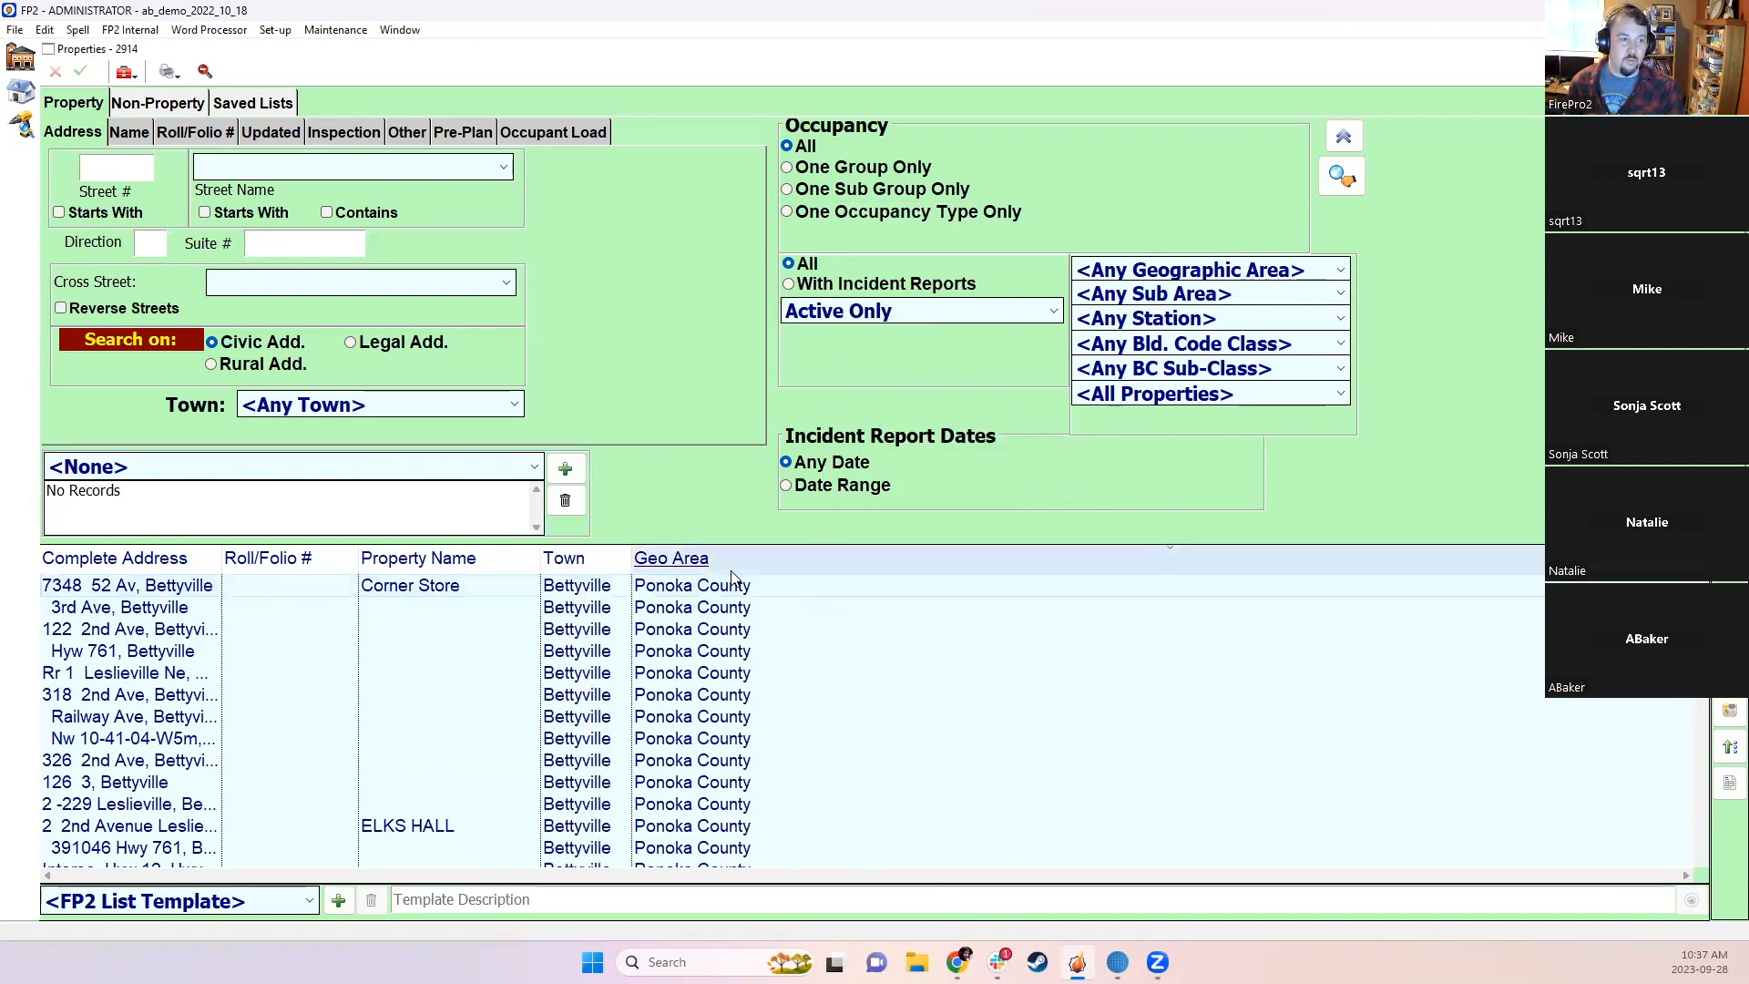
left_click(576, 561)
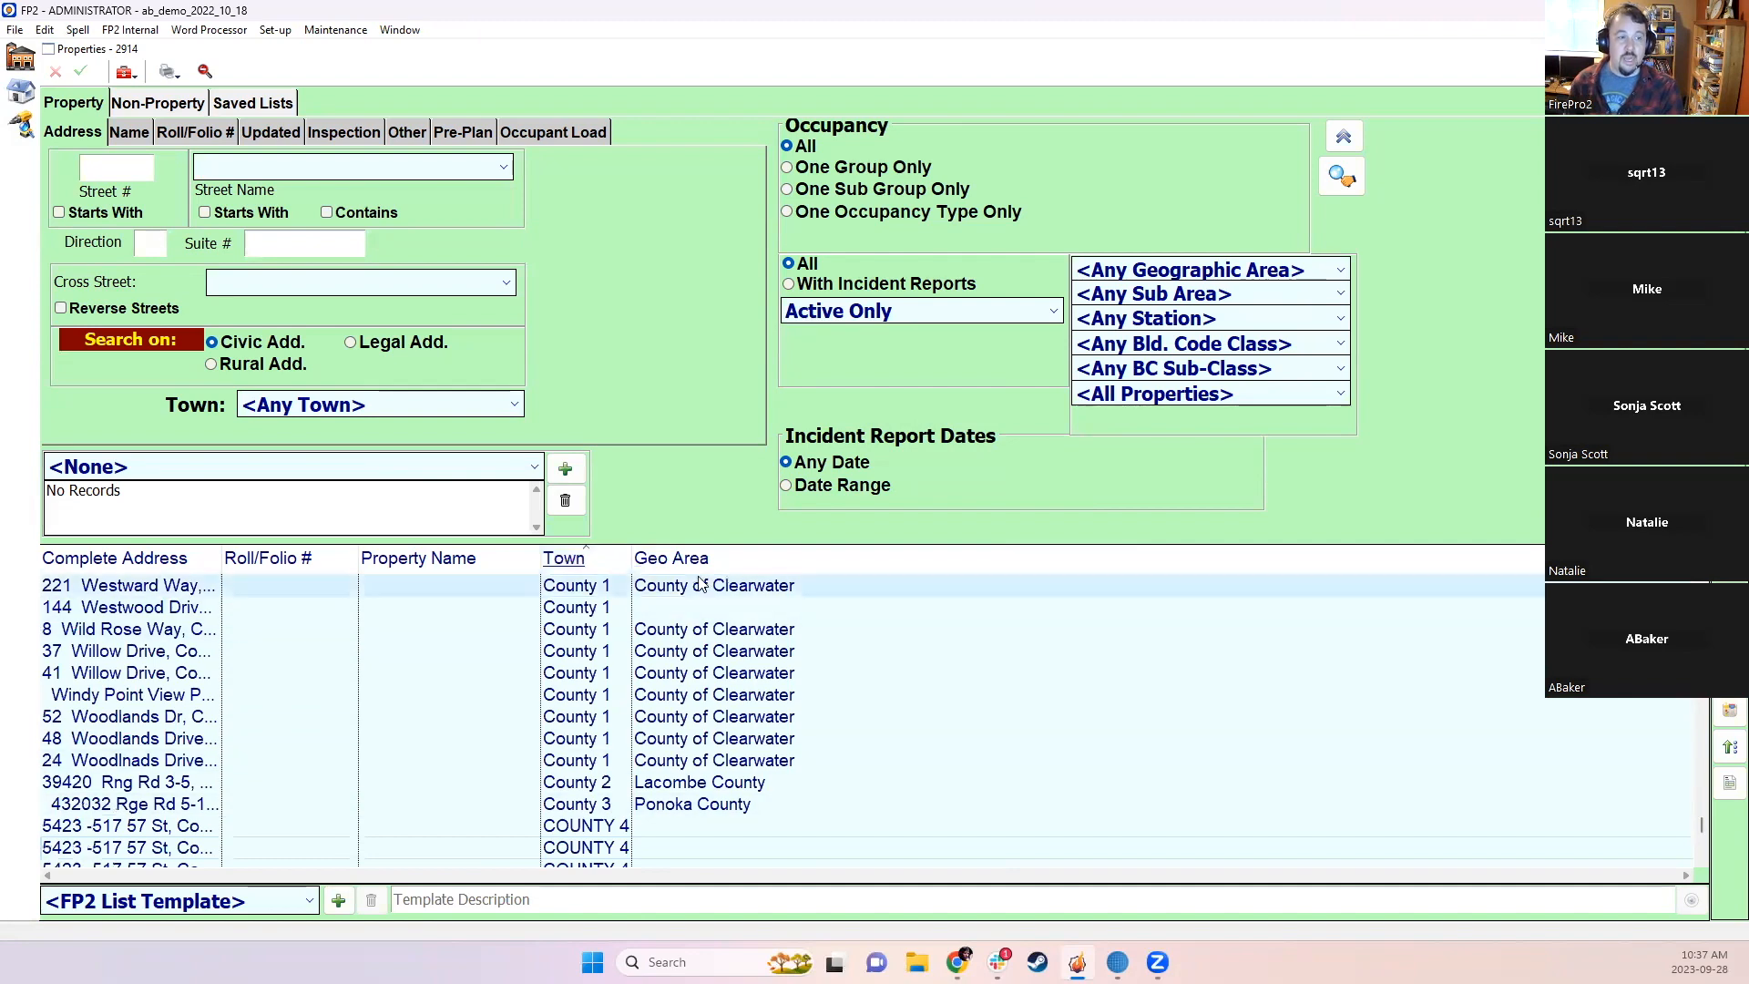
Step: Select all properties in the list and calculate postal codes for the records that lack one
left_click(428, 589)
key("ctrl+a")
right_click(432, 753)
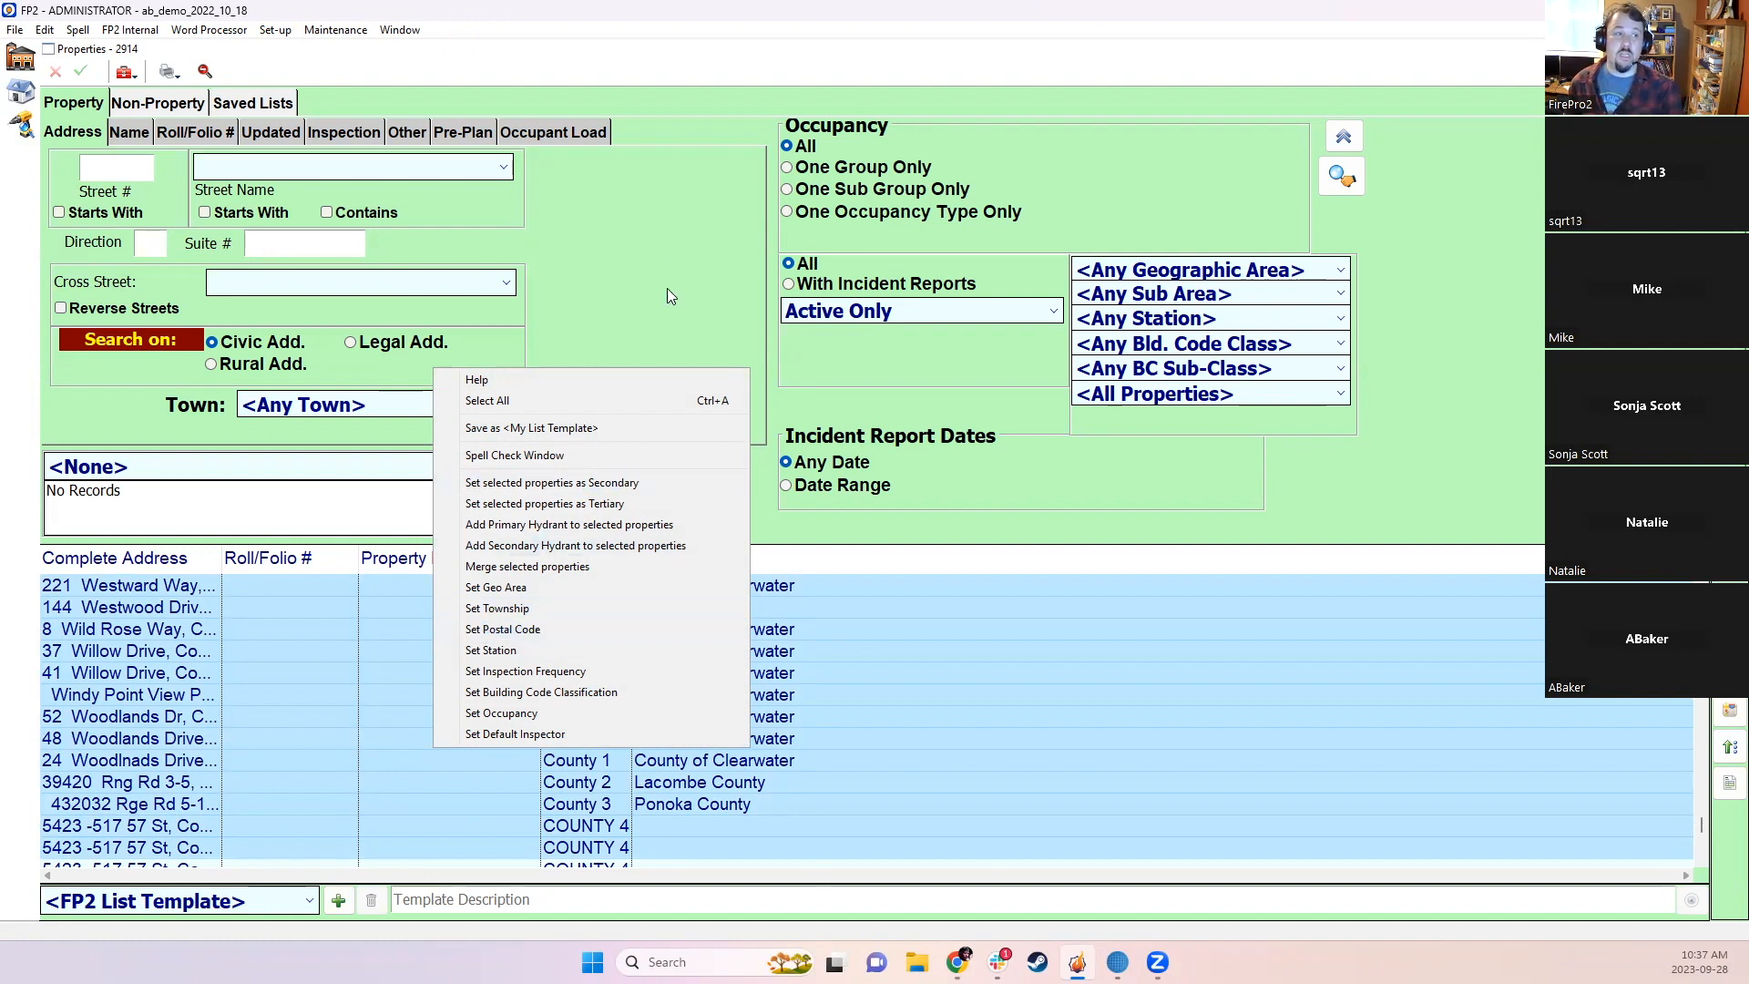
left_click(652, 231)
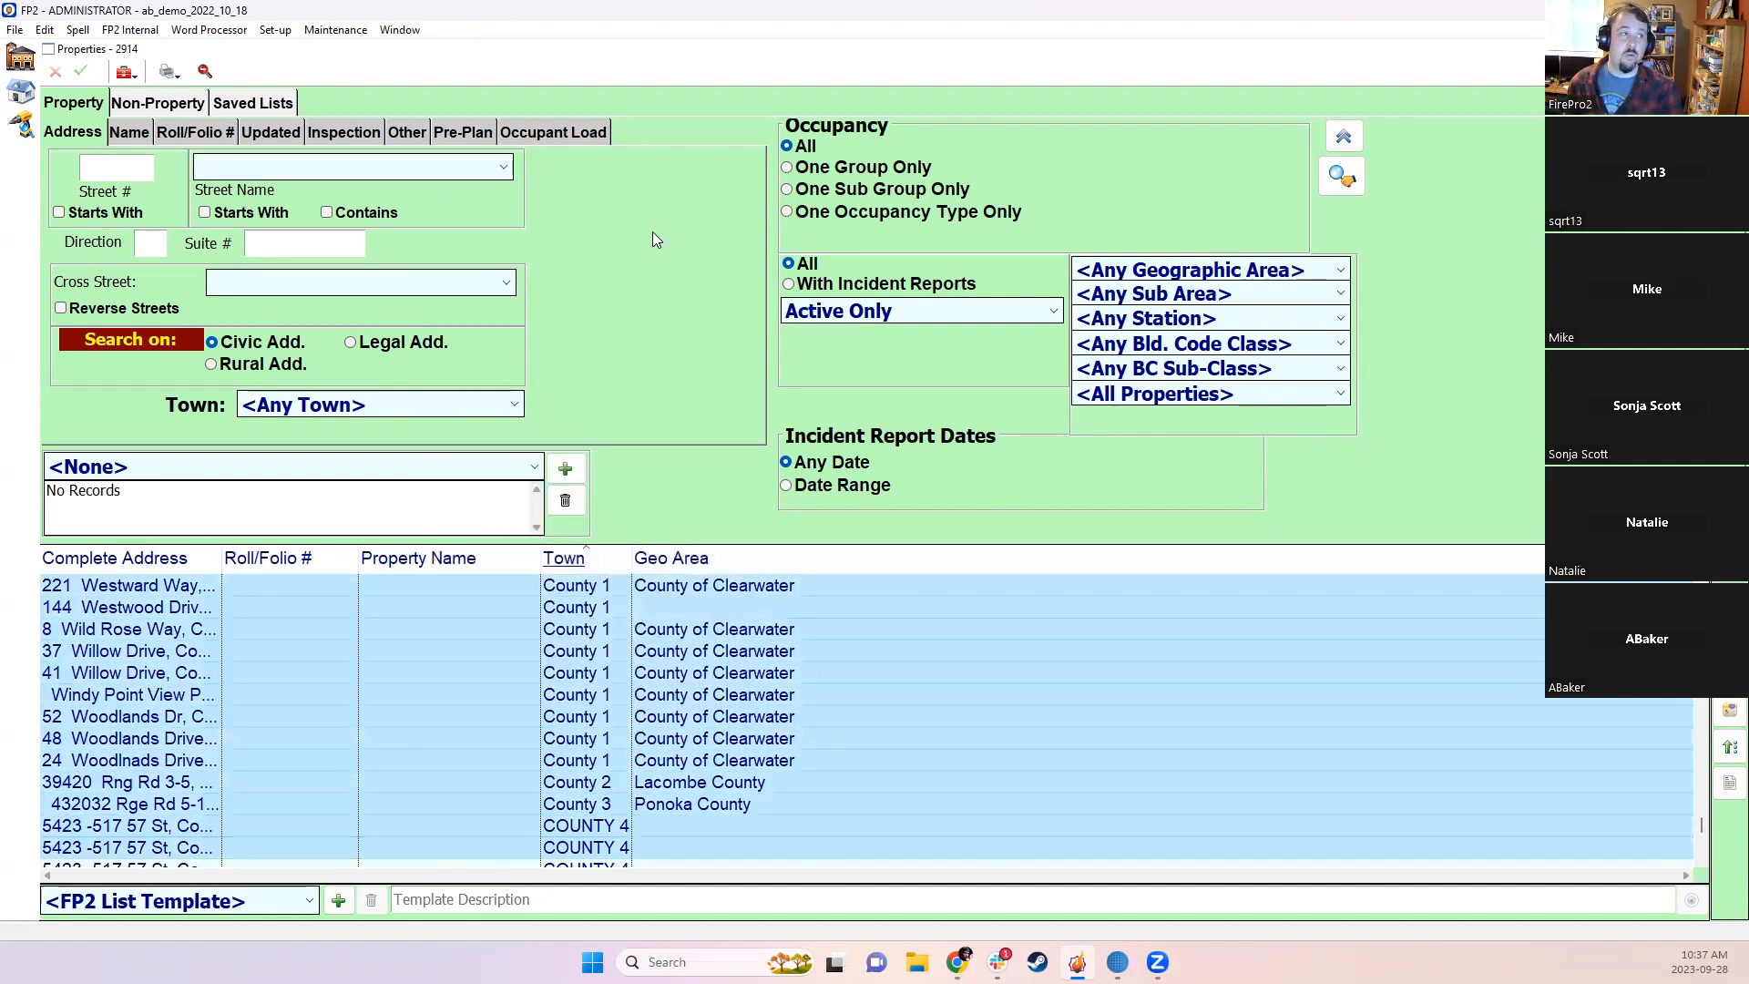
left_click(126, 73)
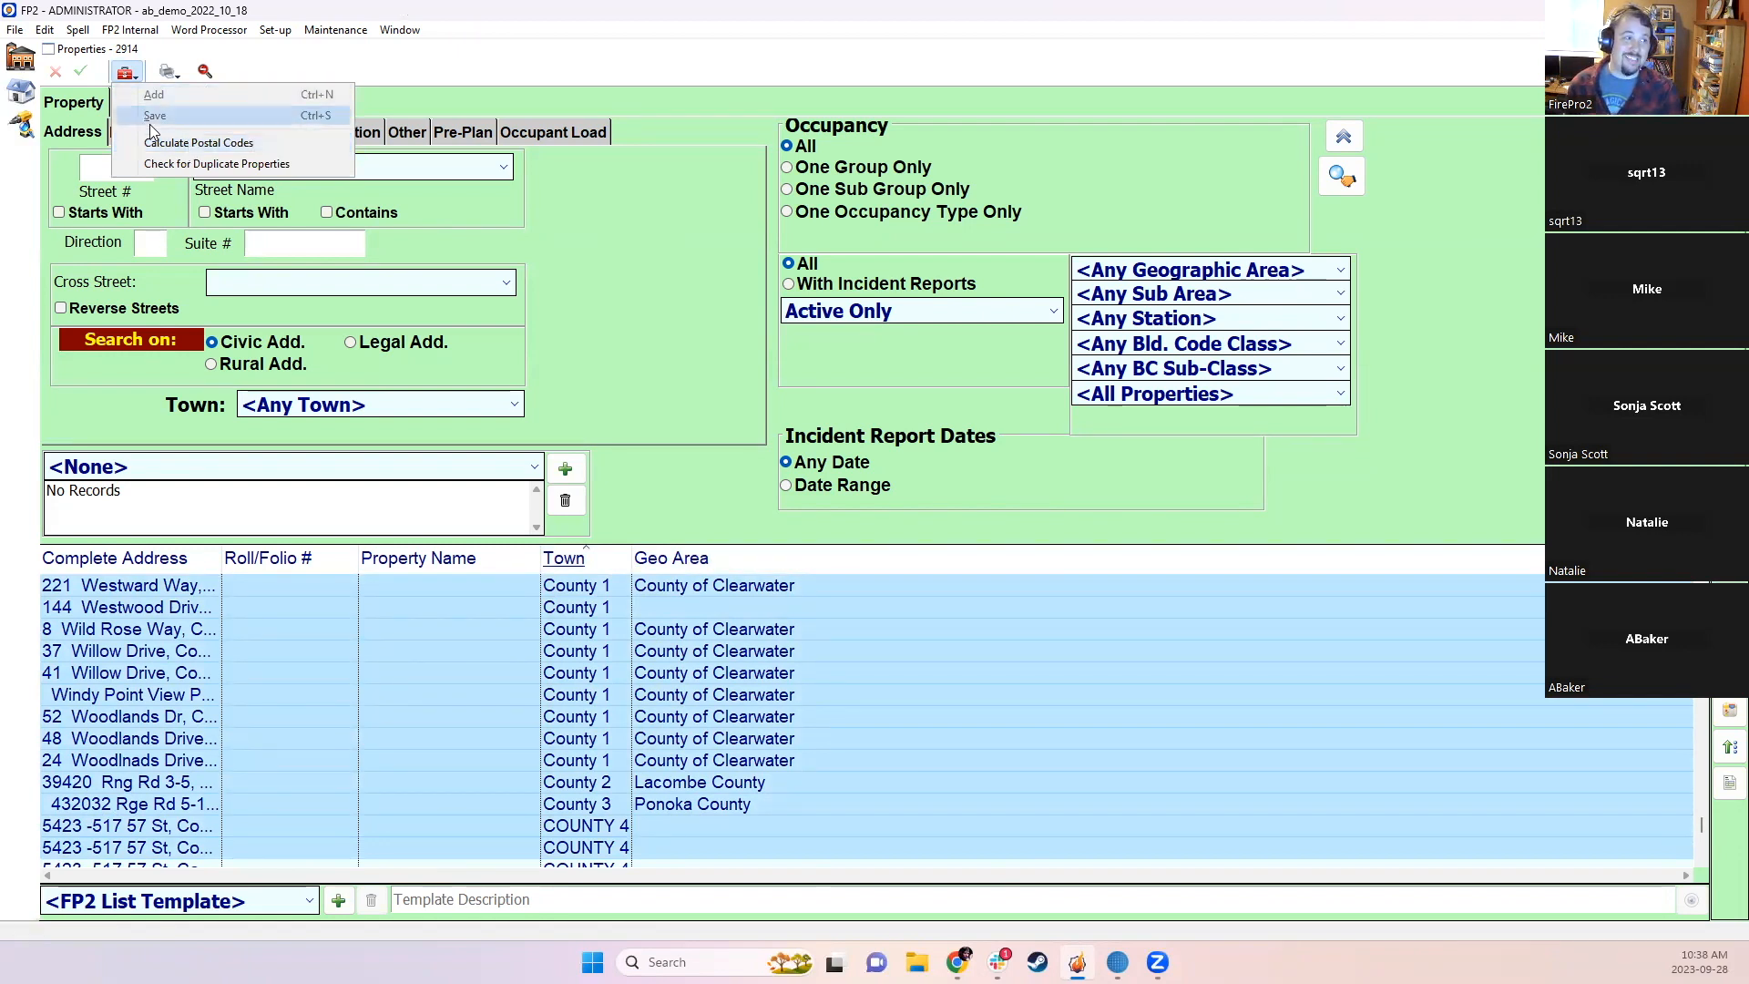
left_click(174, 147)
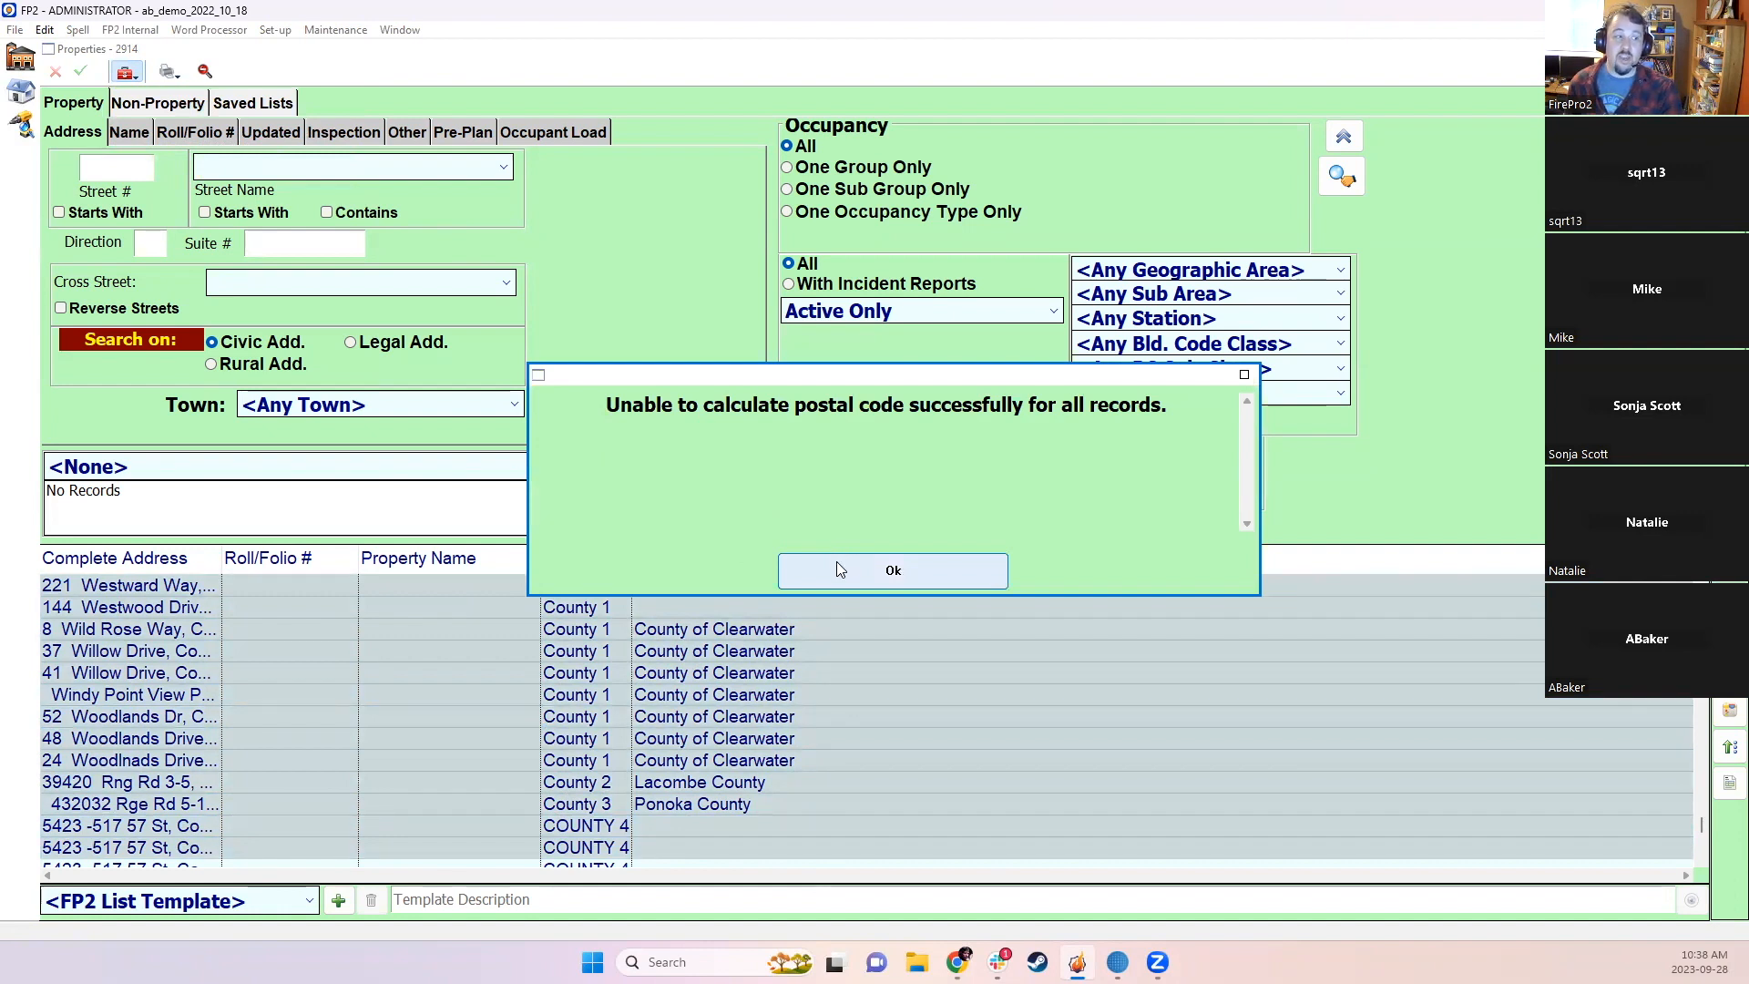
left_click(838, 569)
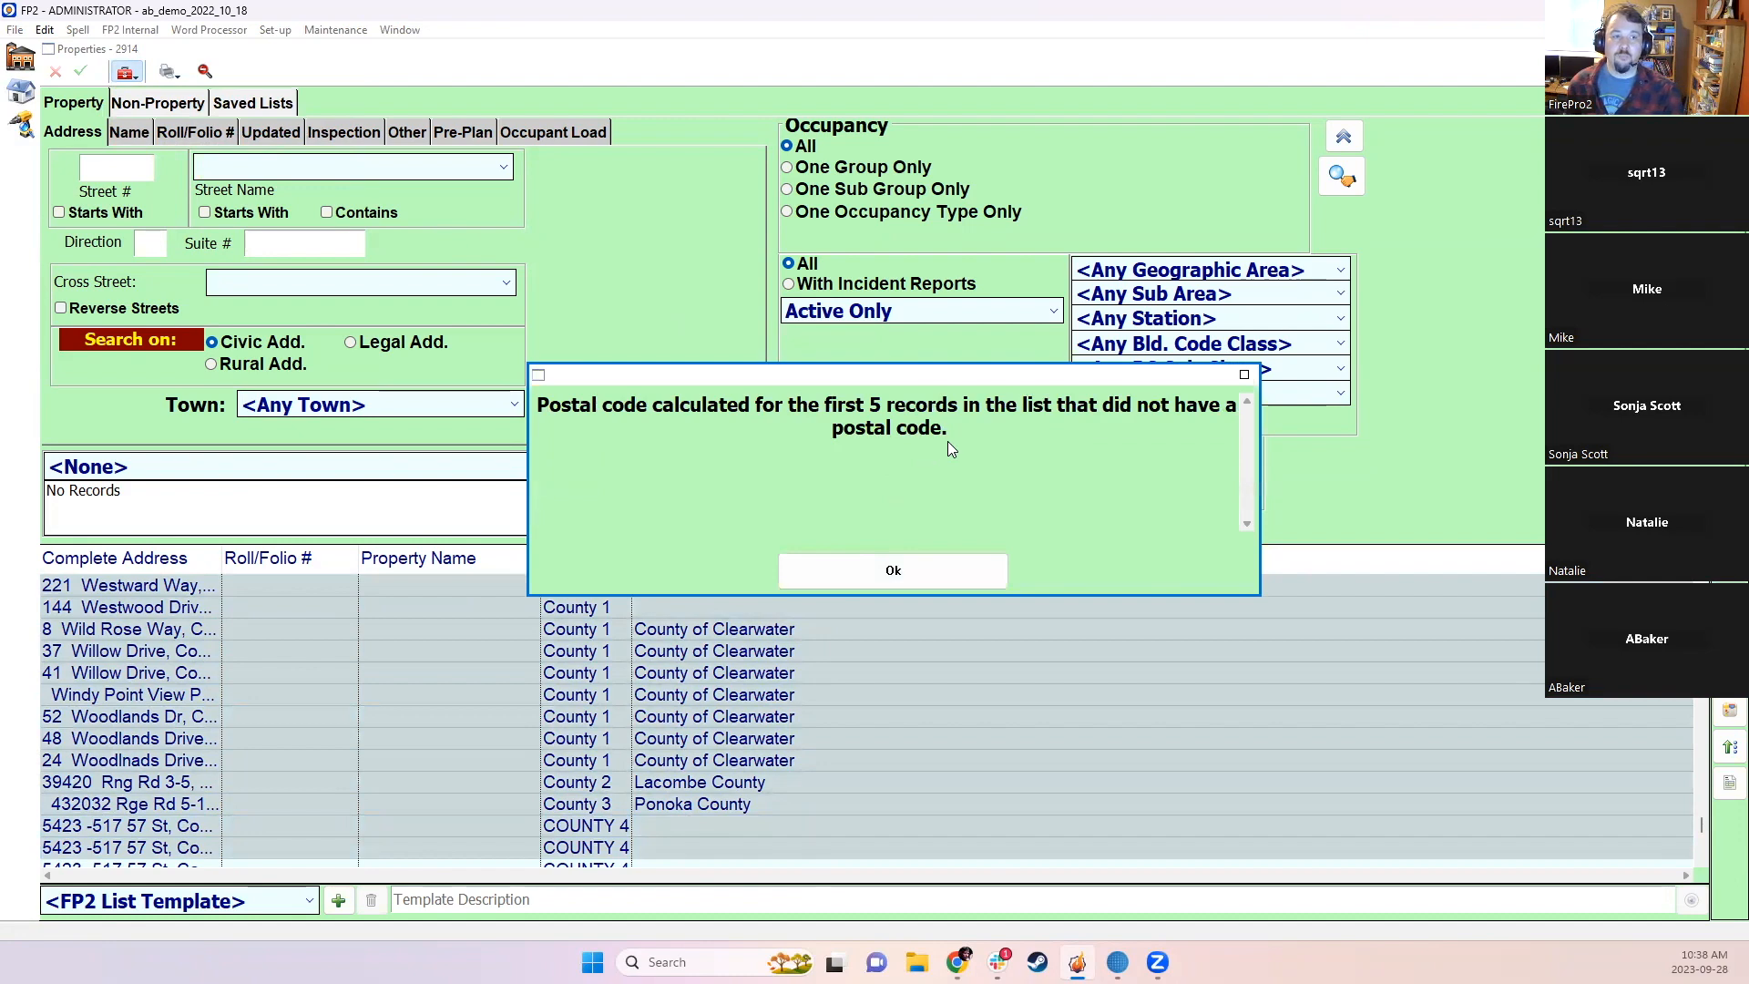
left_click(836, 574)
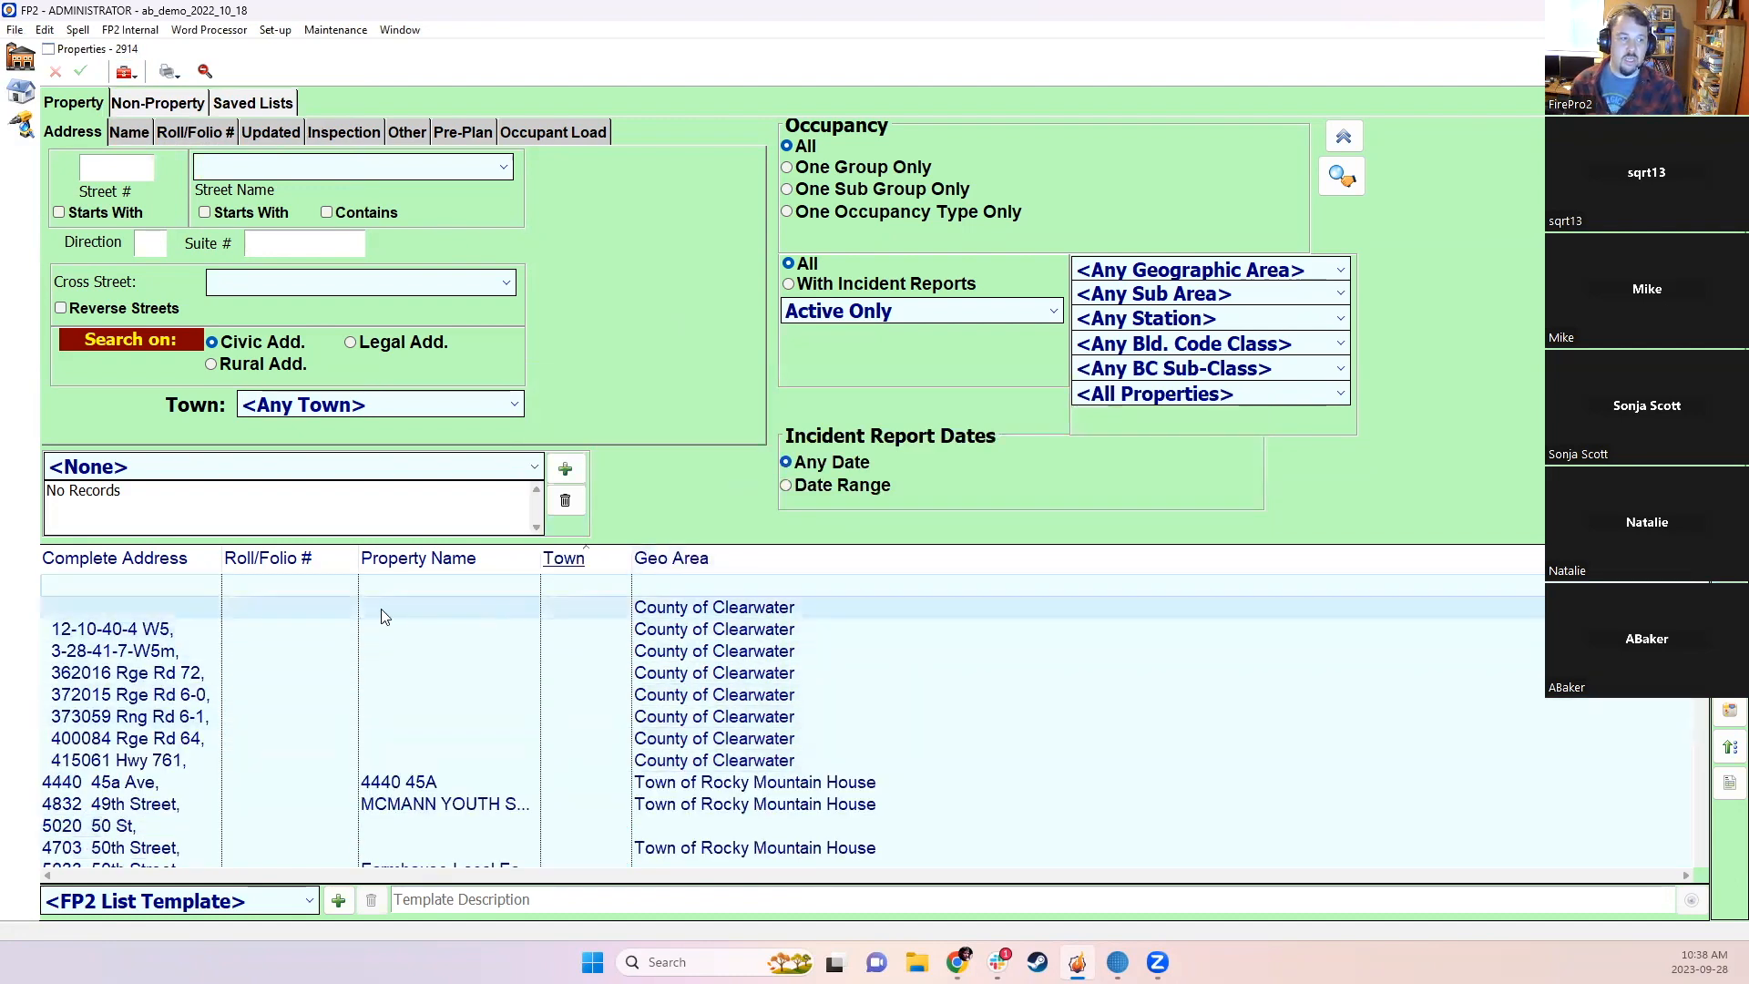
Step: Look through the list and its available columns, and view the Hwy 11 And Range Road 4-3 property record before closing it
scroll(663, 778, "down", 3)
scroll(662, 777, "down", 1)
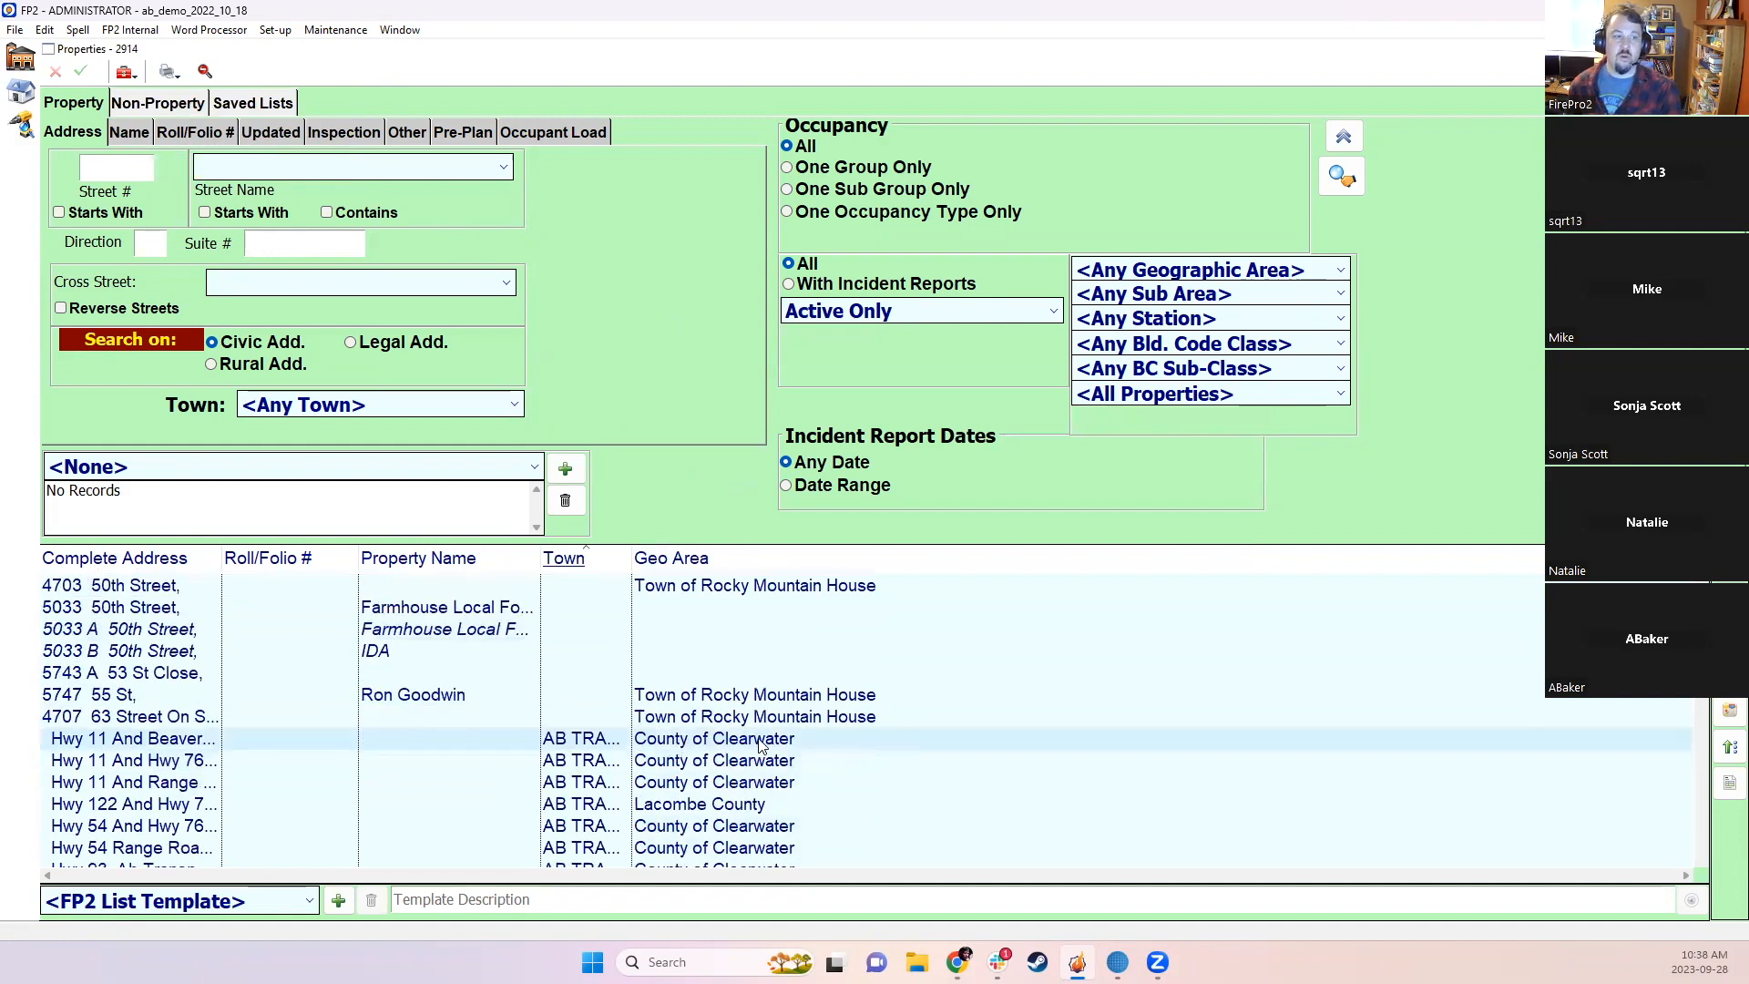
right_click(796, 552)
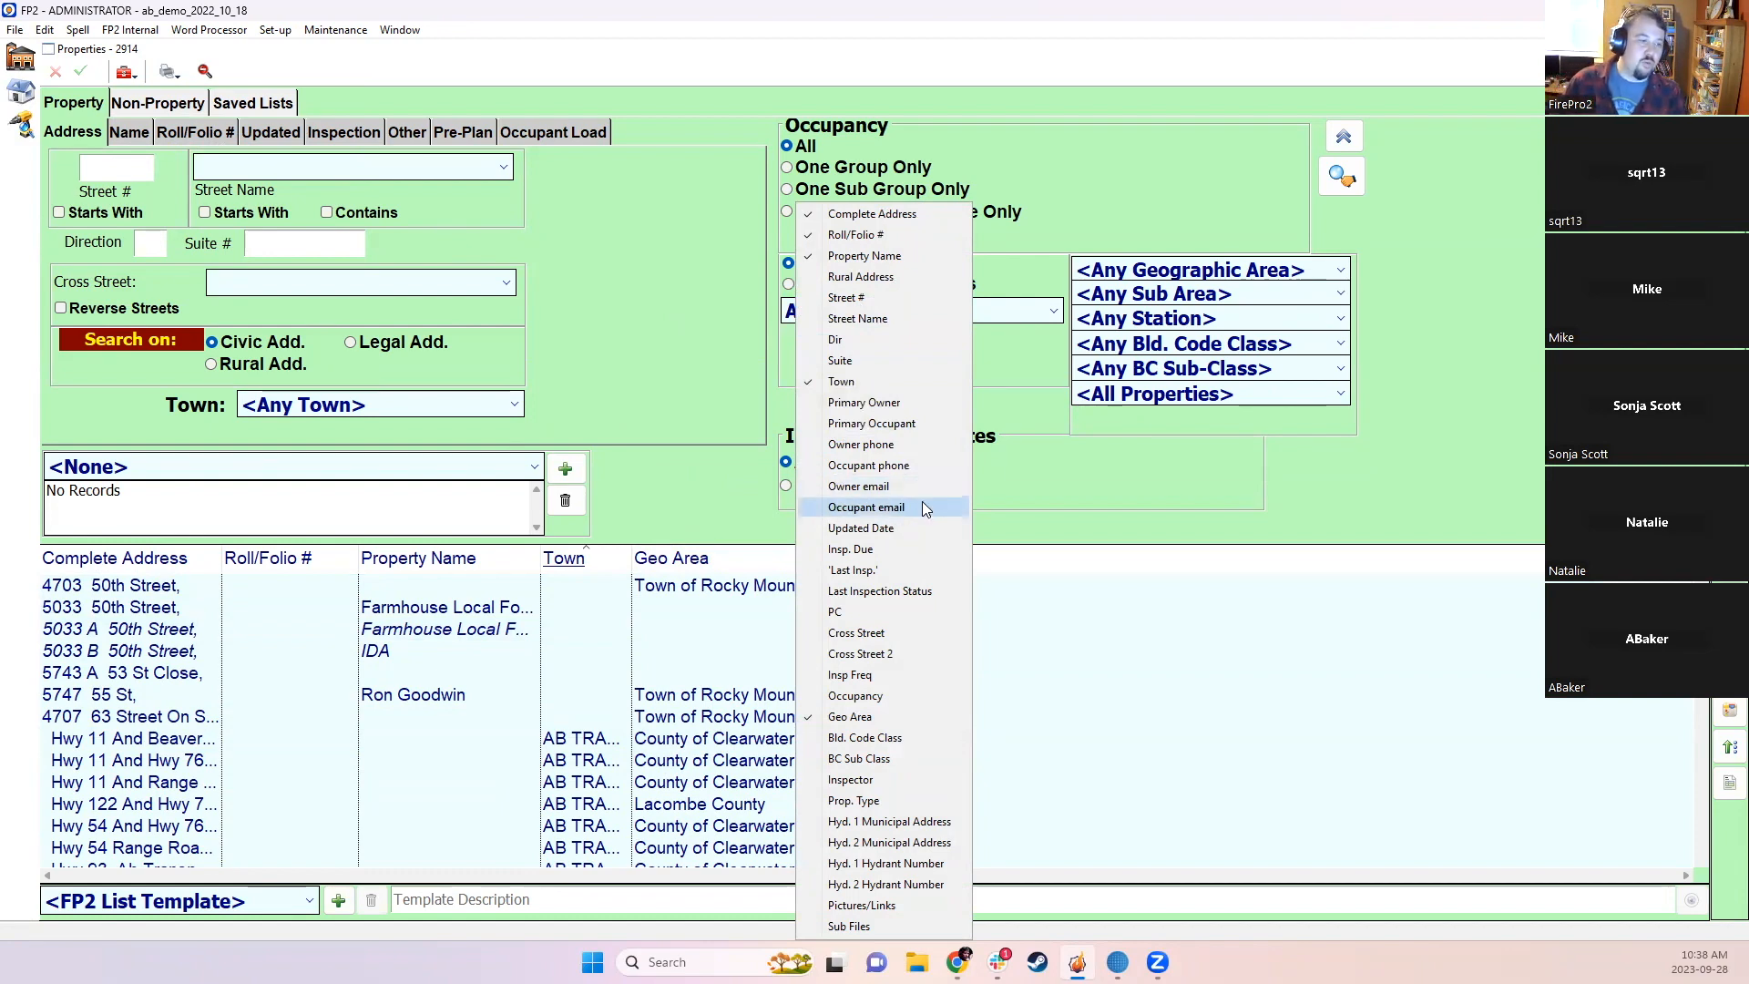
left_click(759, 780)
double_click(759, 780)
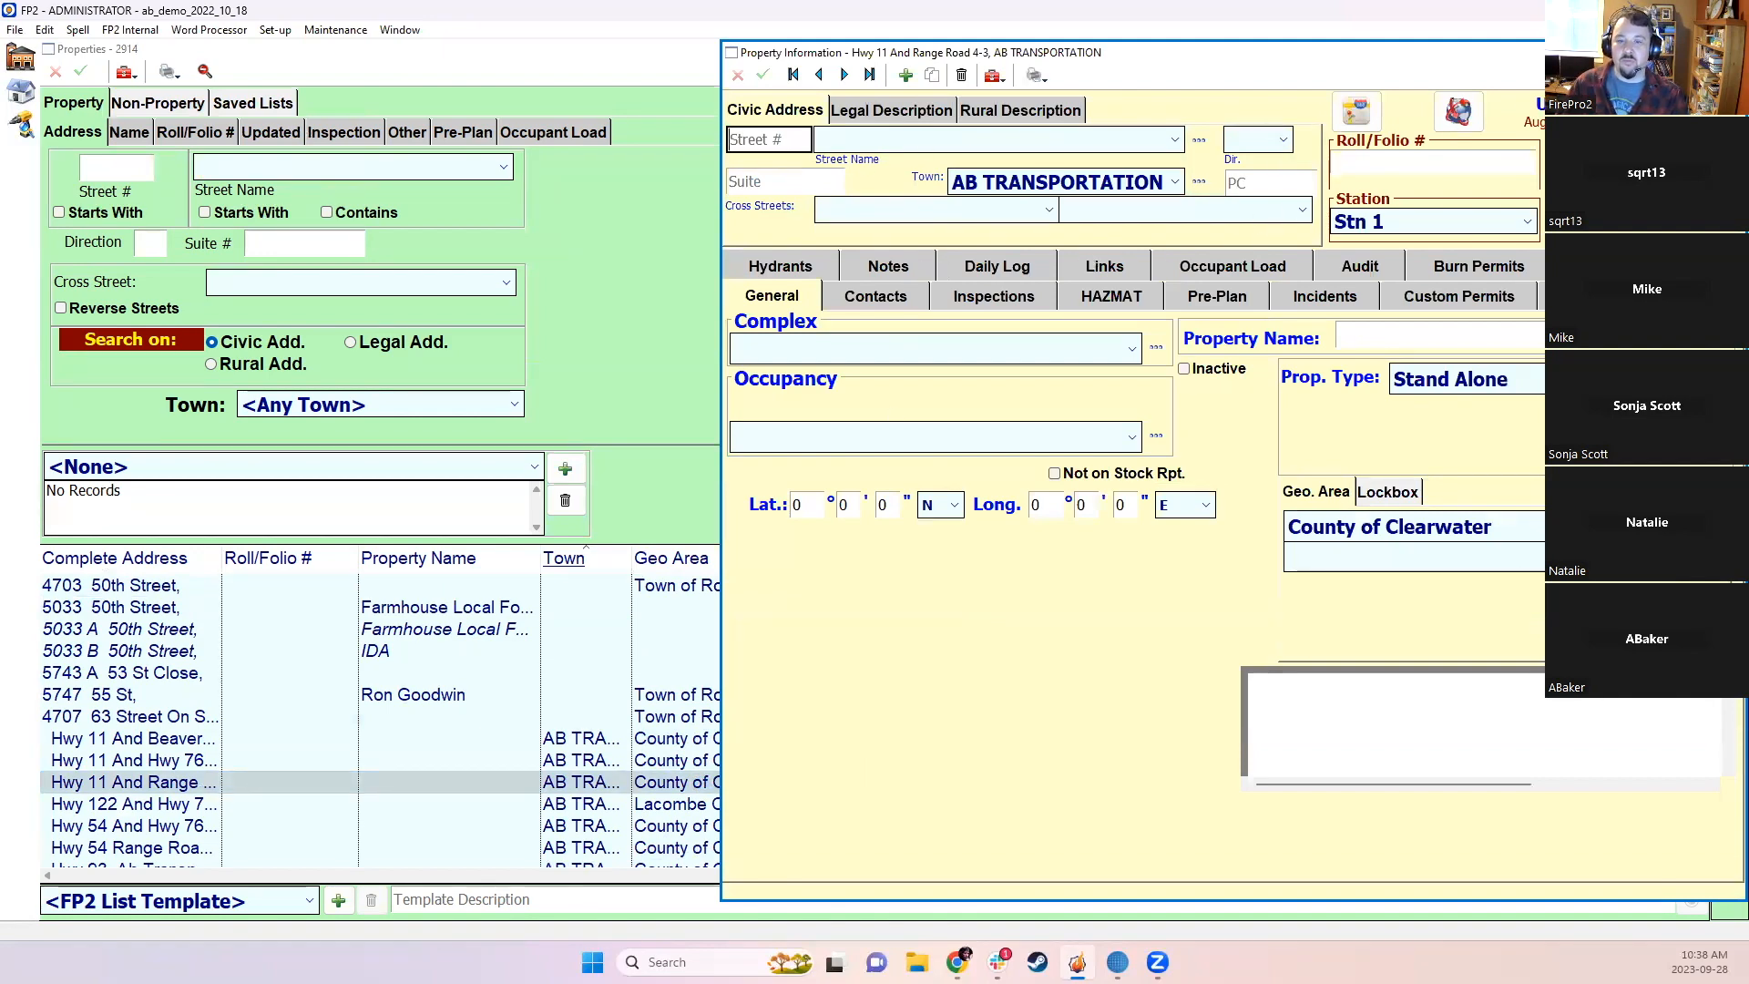
key("Escape")
scroll(887, 649, "down", 2)
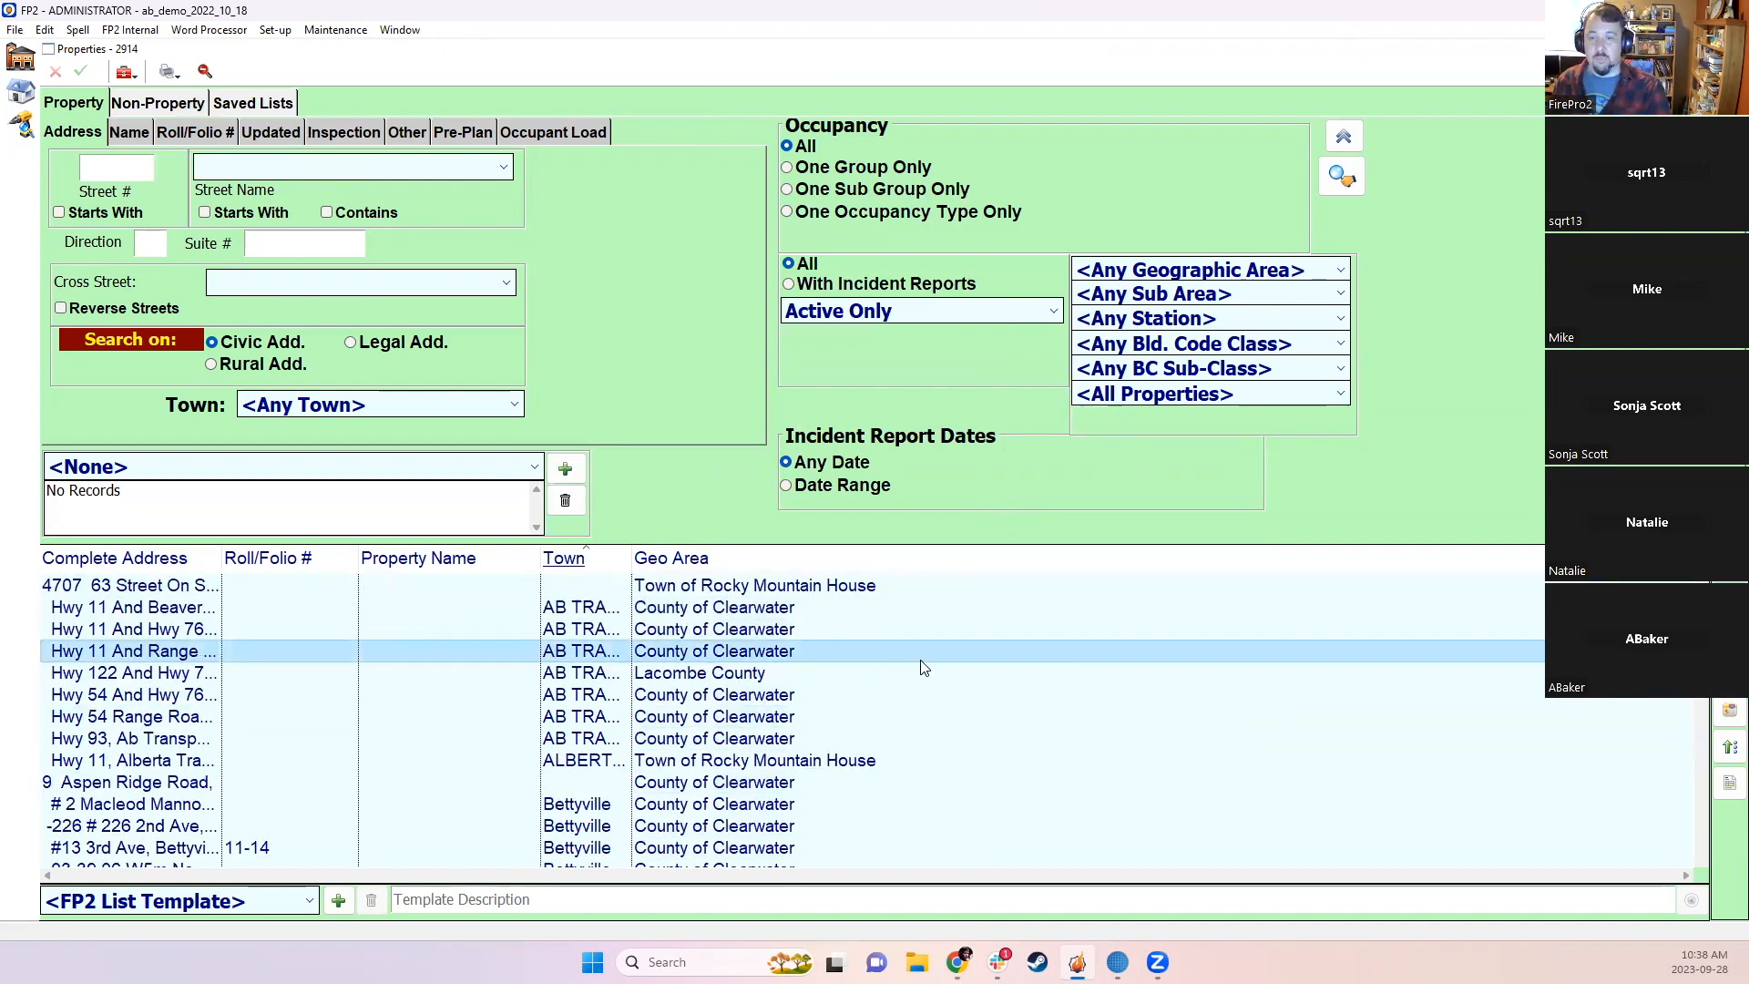
Step: Select a continuous range of AB Transportation through Bettyville properties and review the bulk actions available for them
left_click(650, 629)
left_click(652, 825, "shift")
right_click(654, 757)
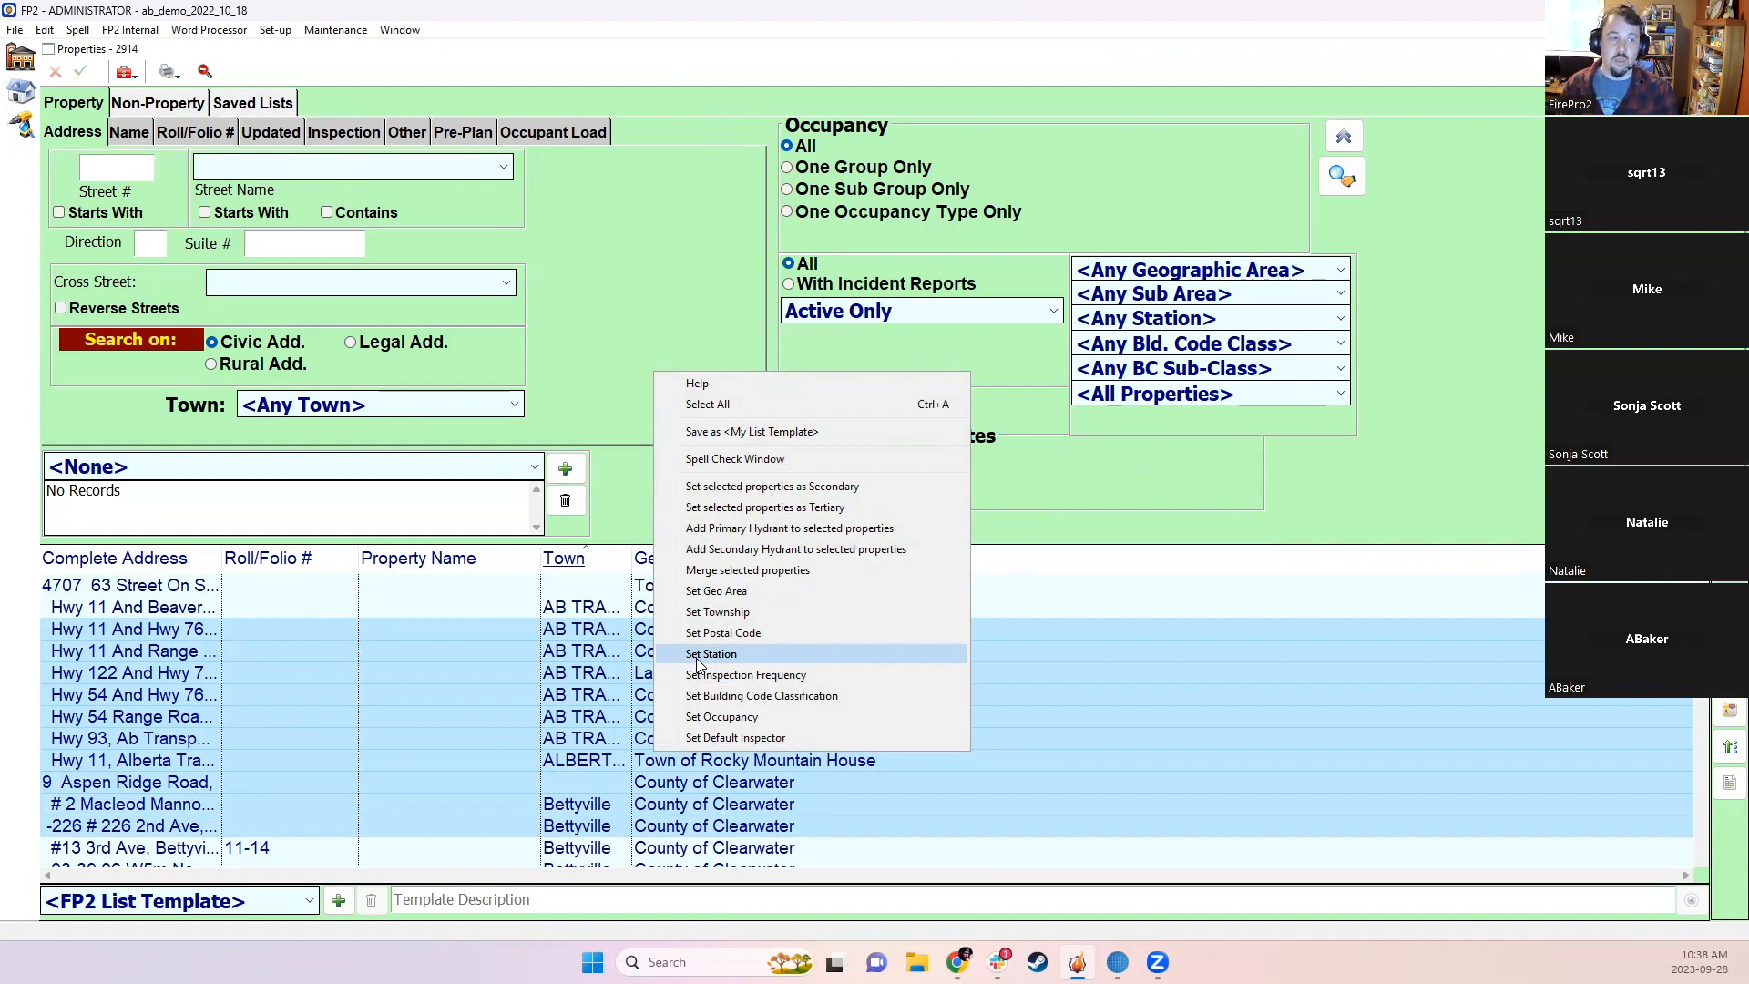
left_click(520, 695)
Step: Filter the properties by the street name 44 ST and set the Station of all listed properties to Stn 1
left_click(221, 166)
left_click(260, 294)
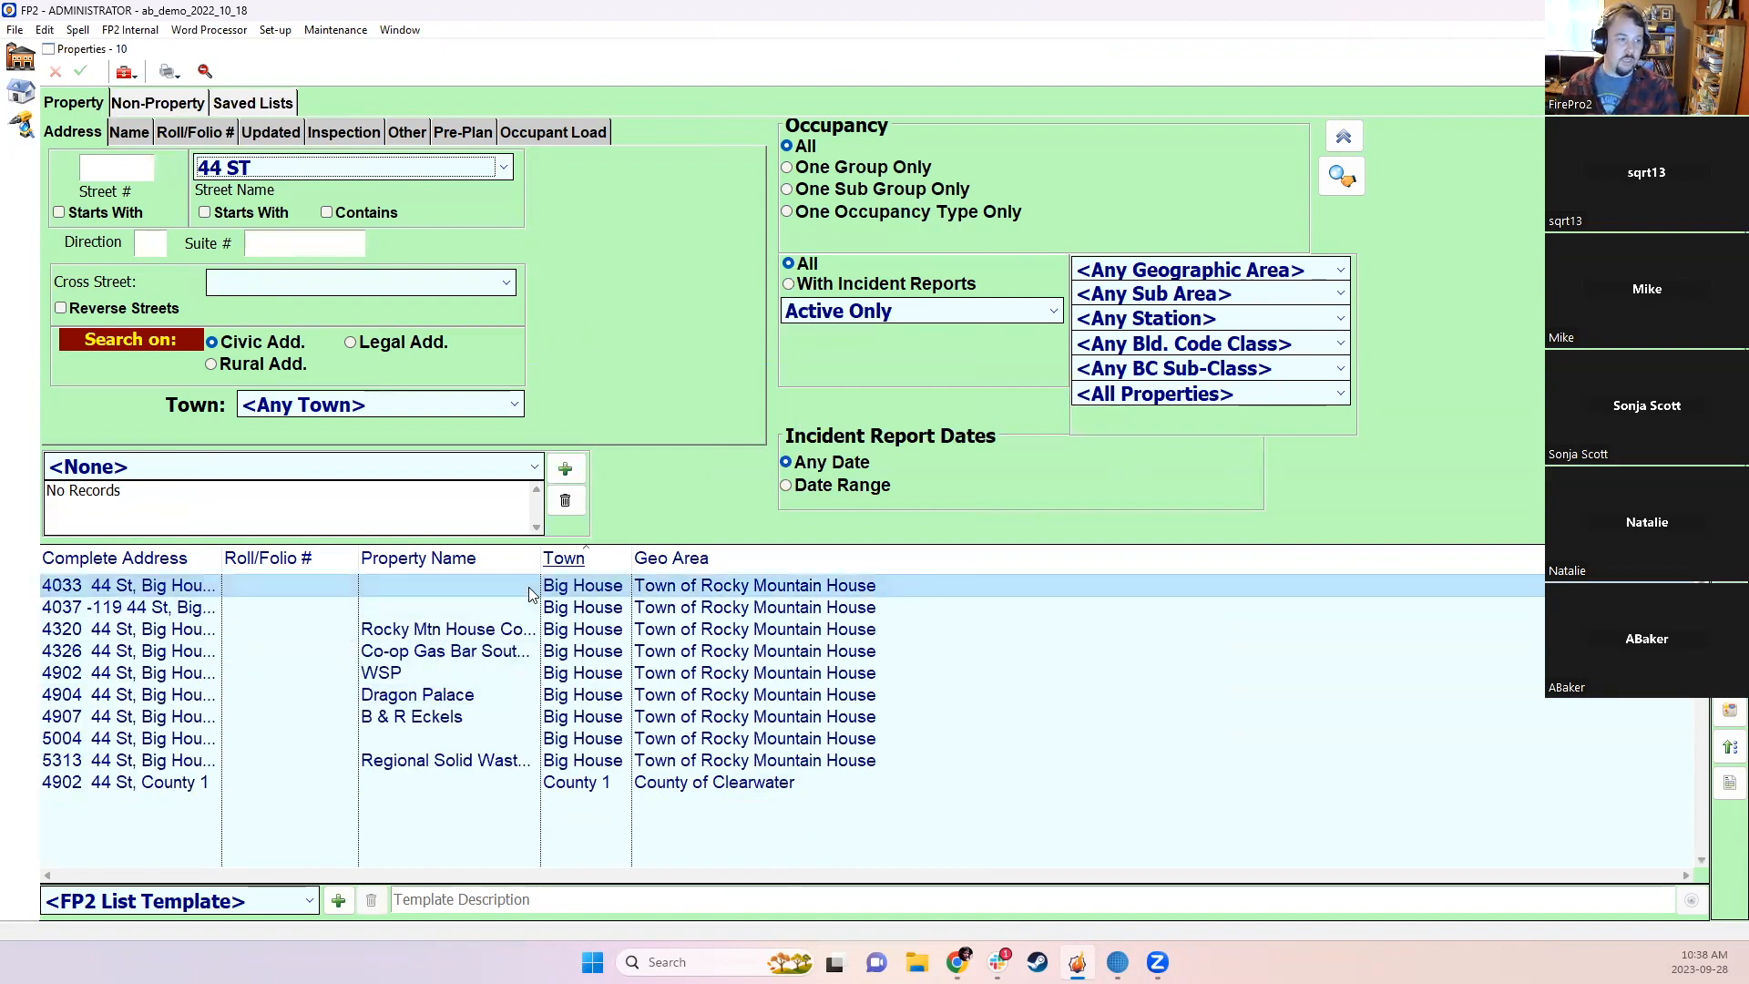
left_click_drag(516, 590, 520, 781)
right_click(510, 687)
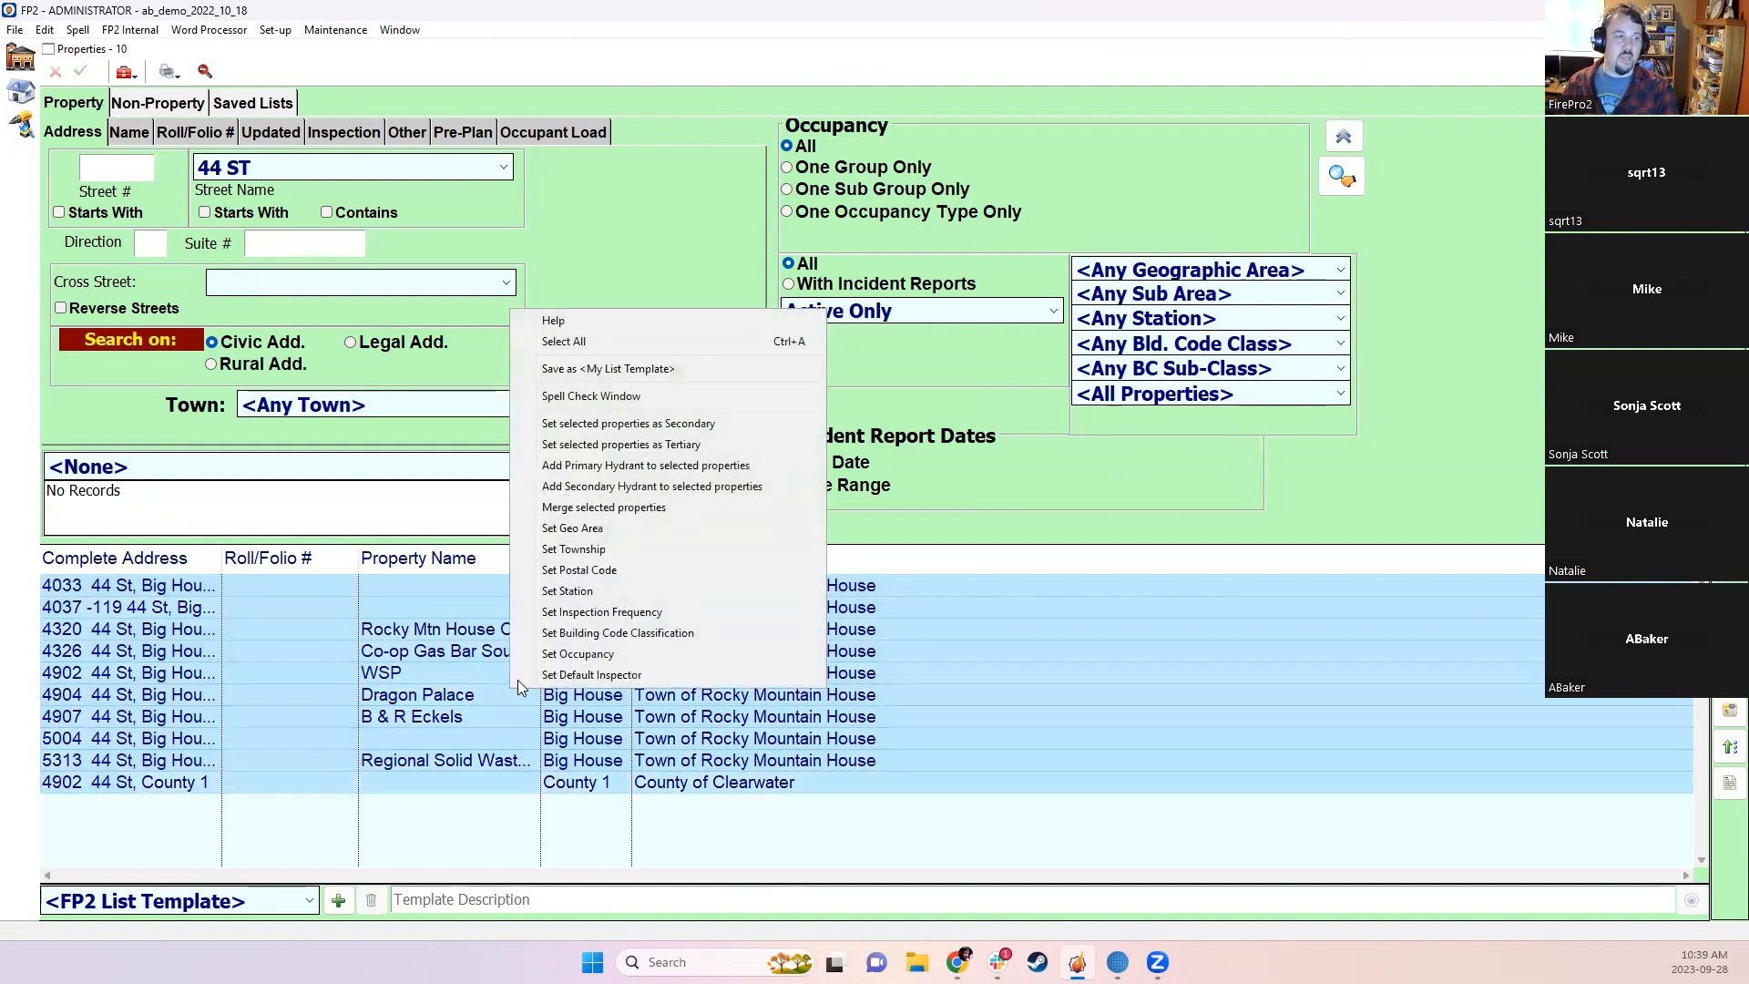
left_click(567, 592)
left_click(728, 210)
left_click(720, 228)
left_click(993, 257)
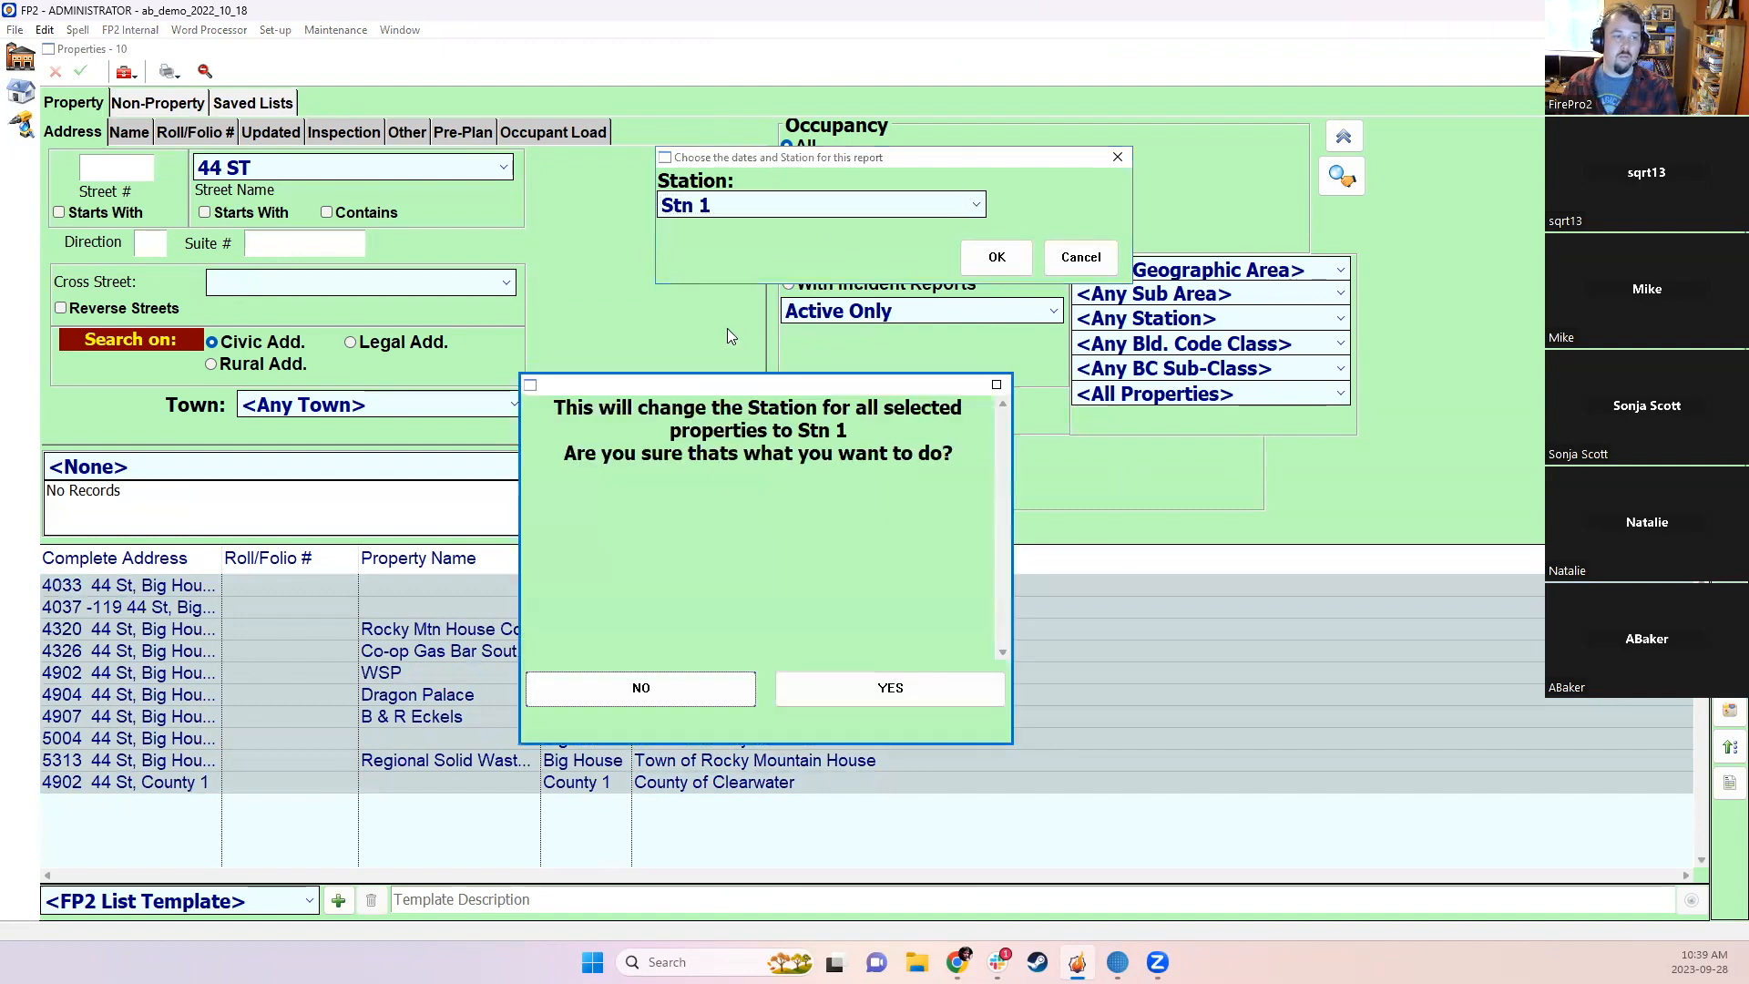
left_click(902, 689)
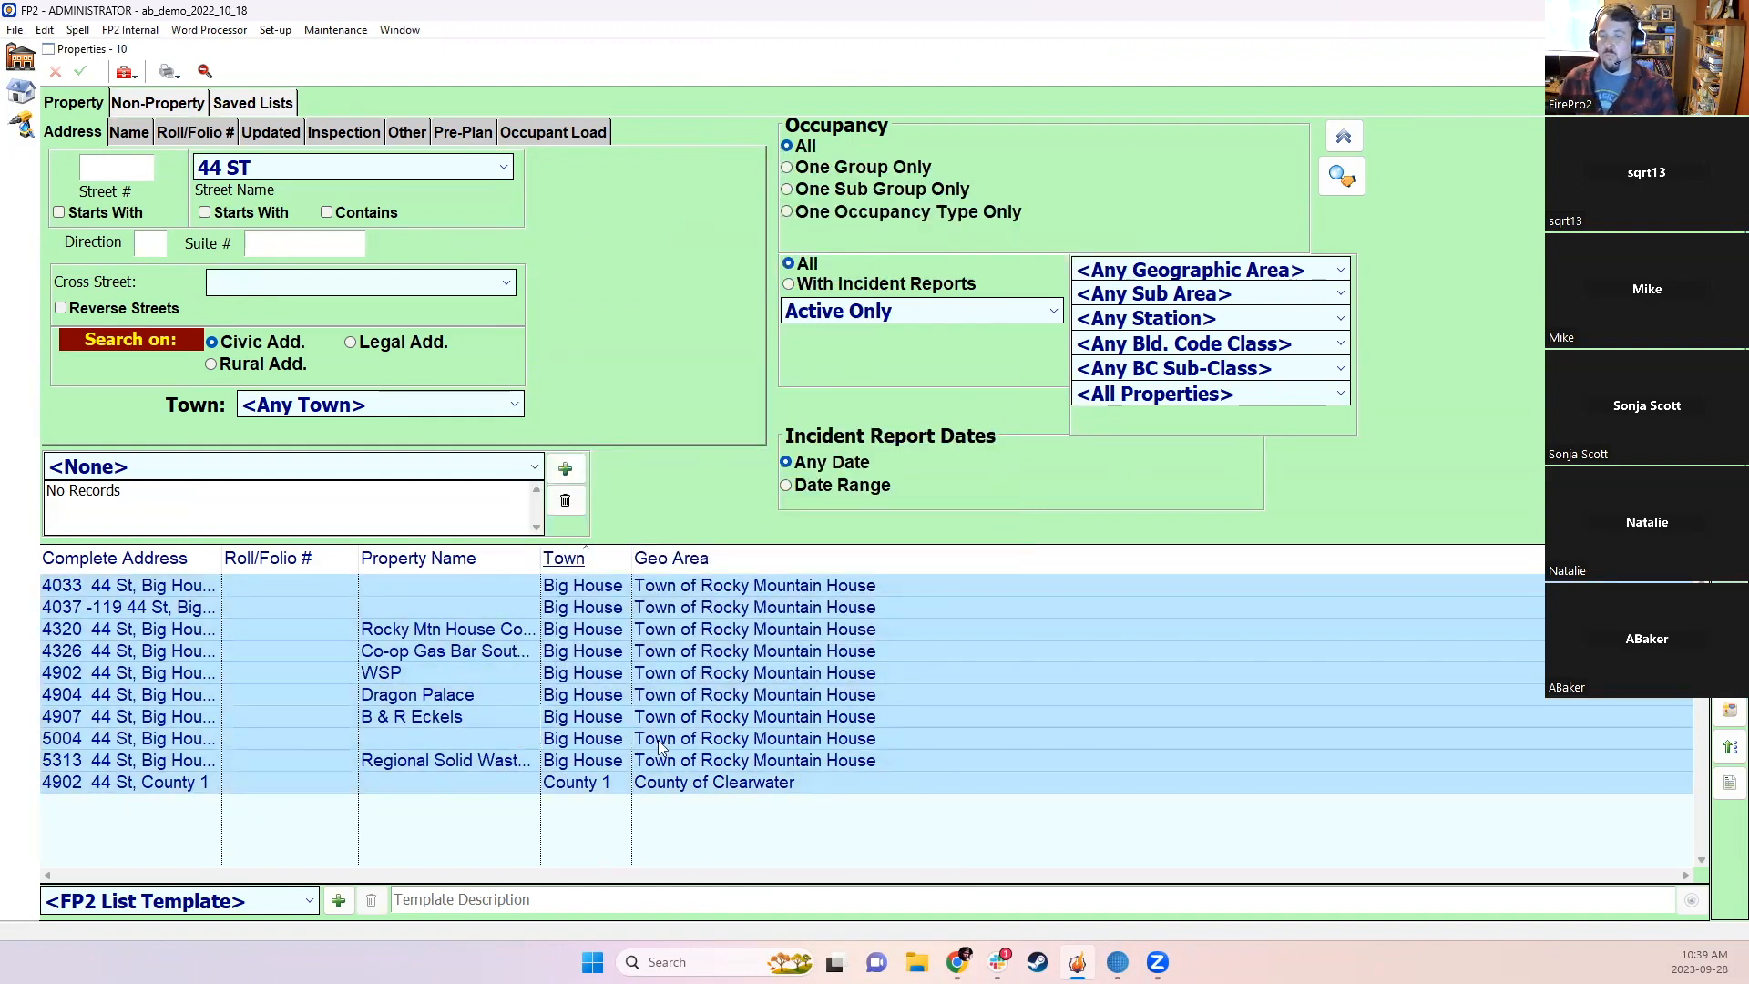
Step: Review the bulk actions for the selected 44 ST properties and clear the street name filter
right_click(871, 649)
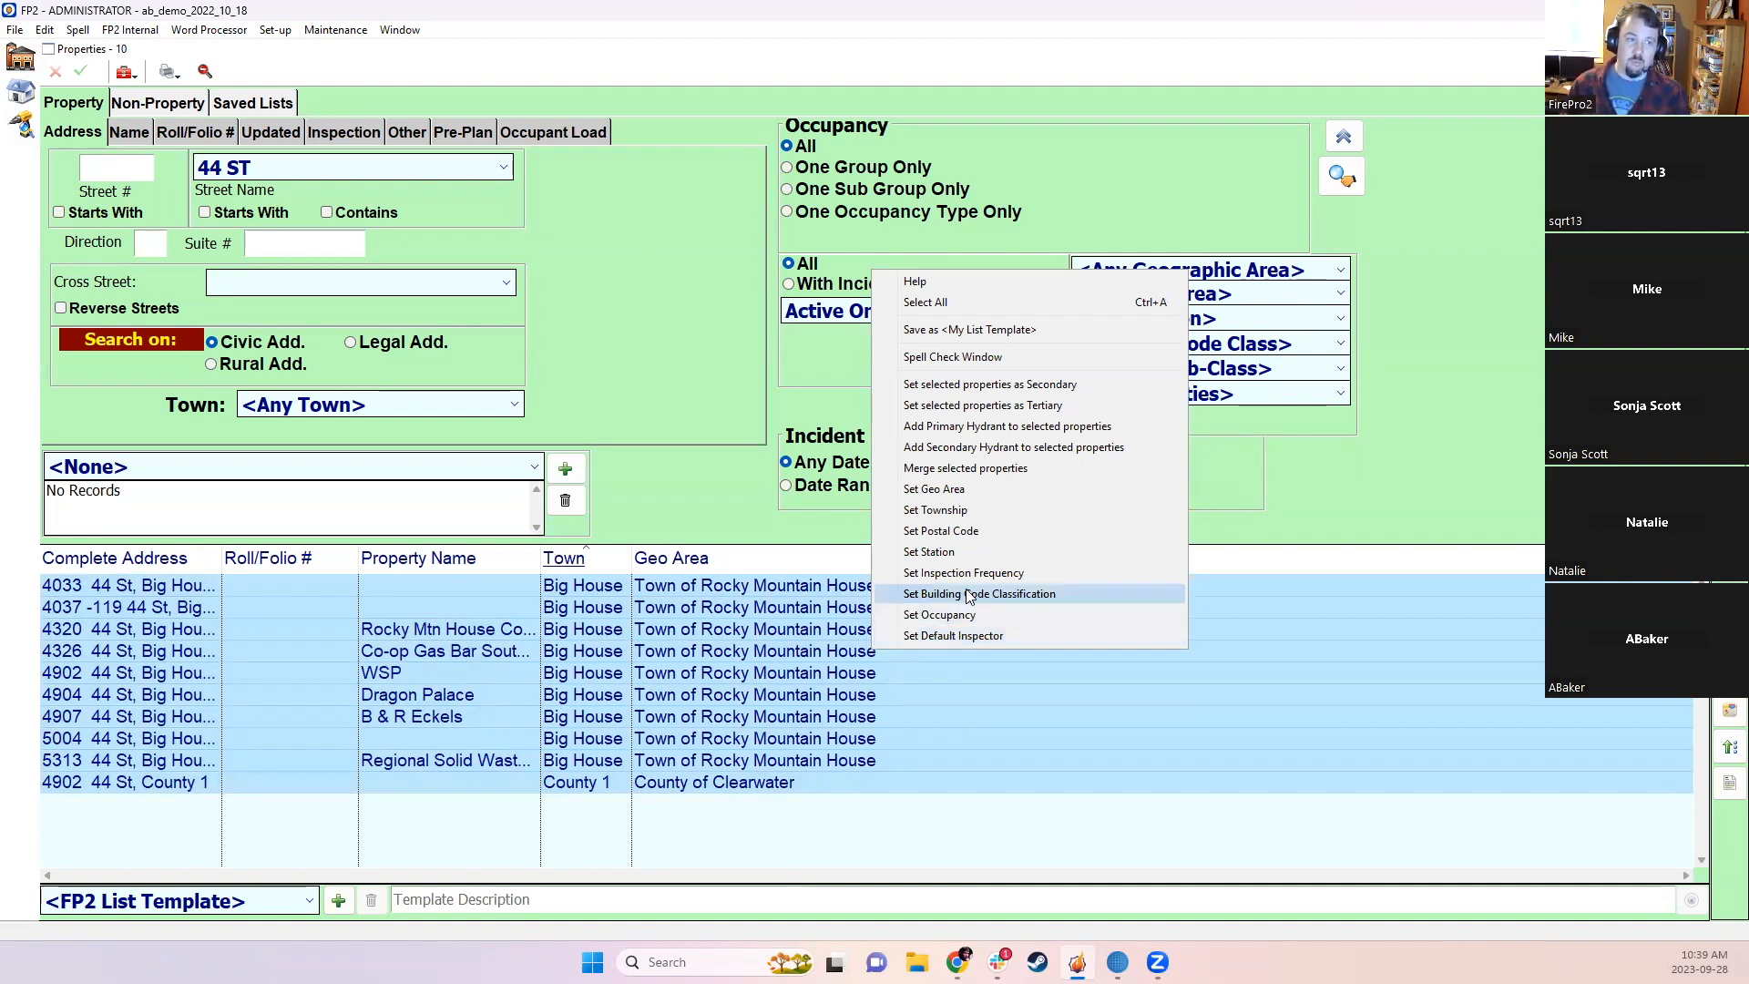
left_click(680, 512)
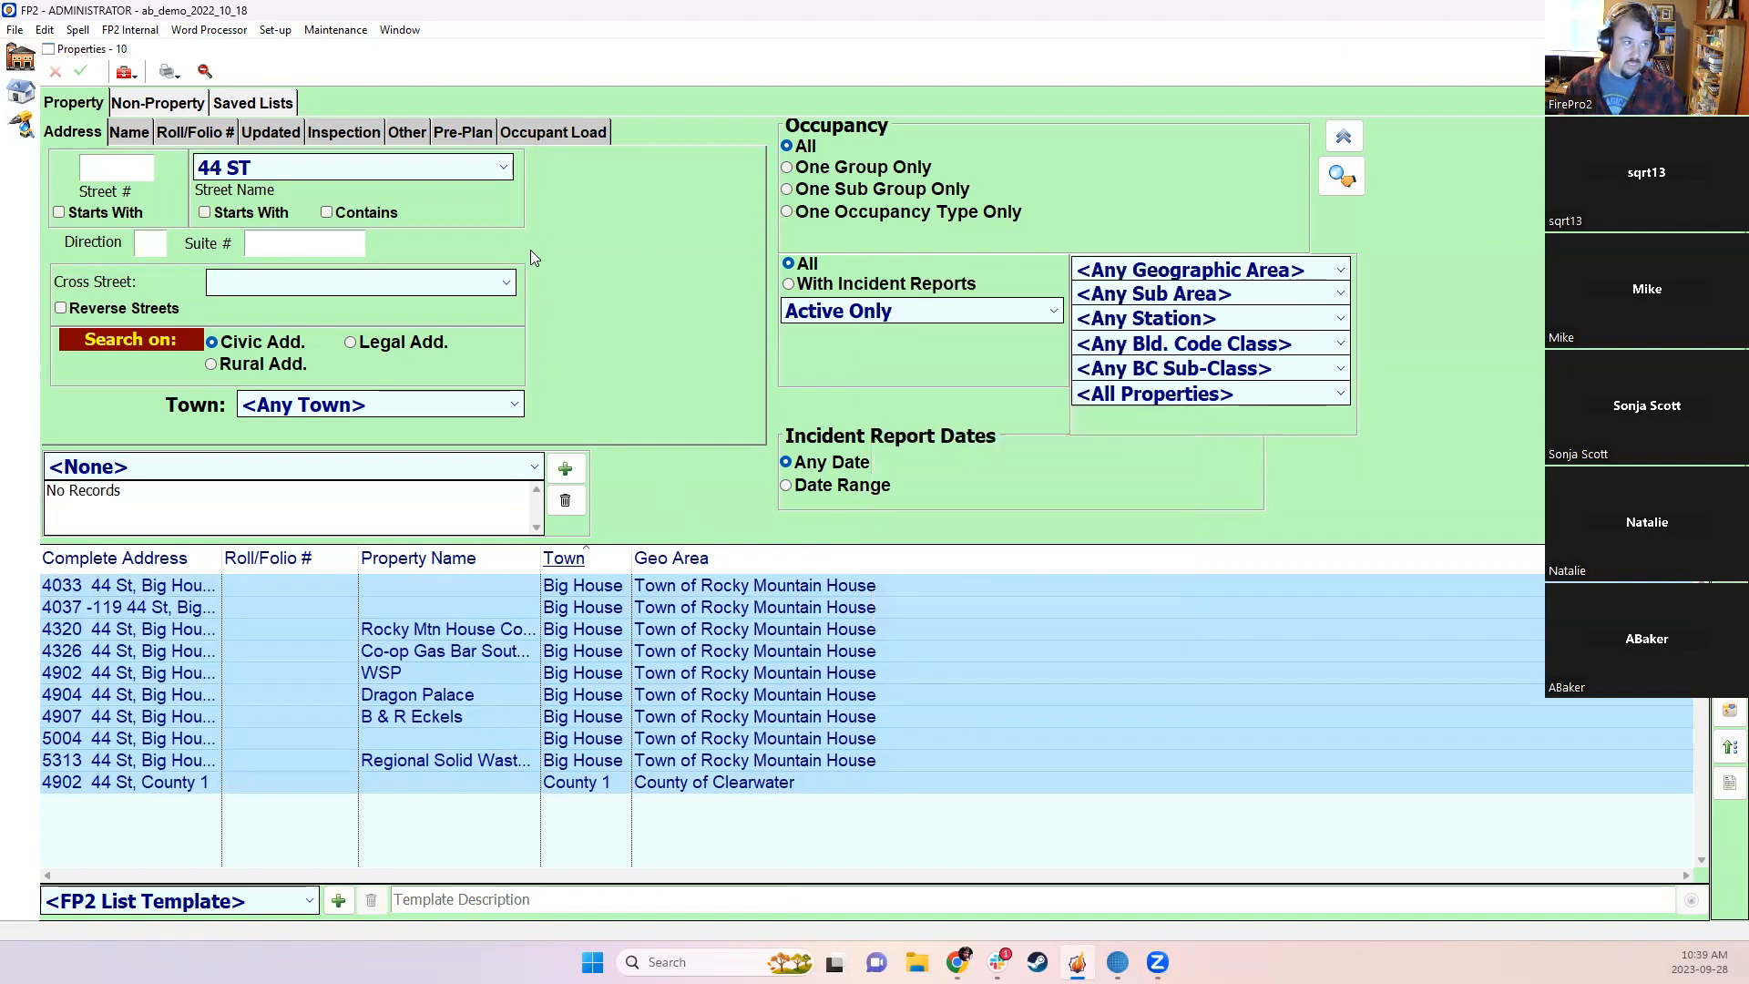
left_click(348, 169)
left_click(350, 193)
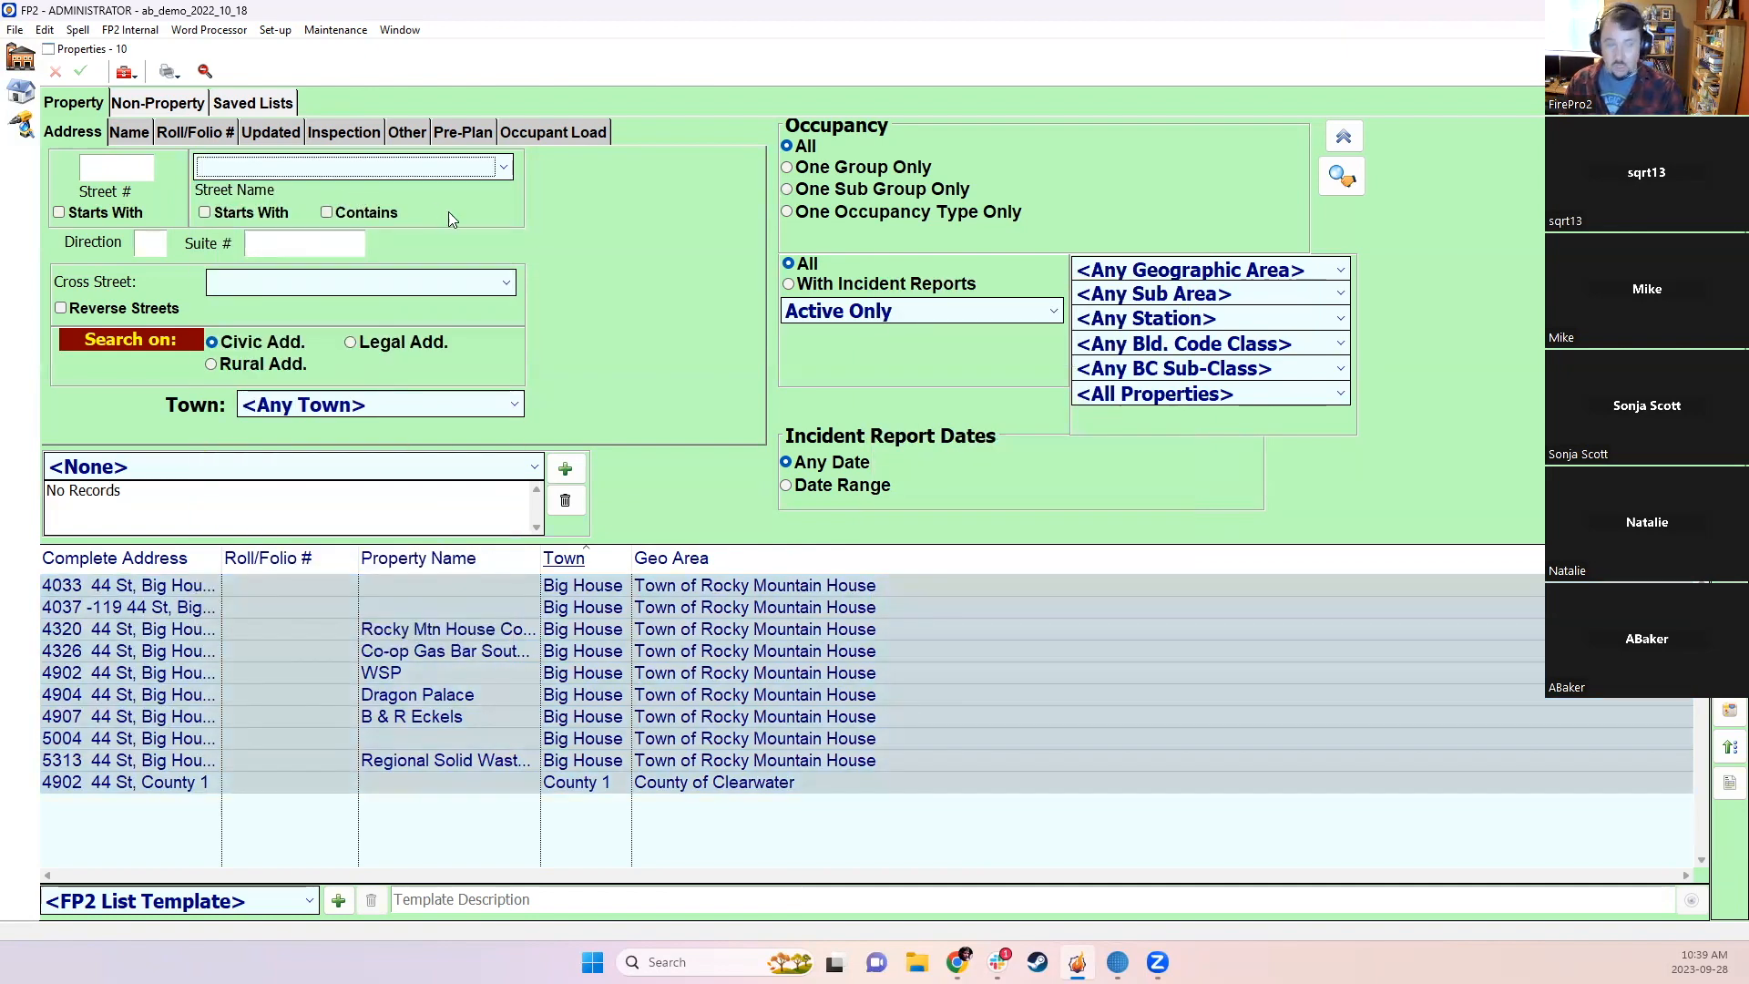
left_click(860, 169)
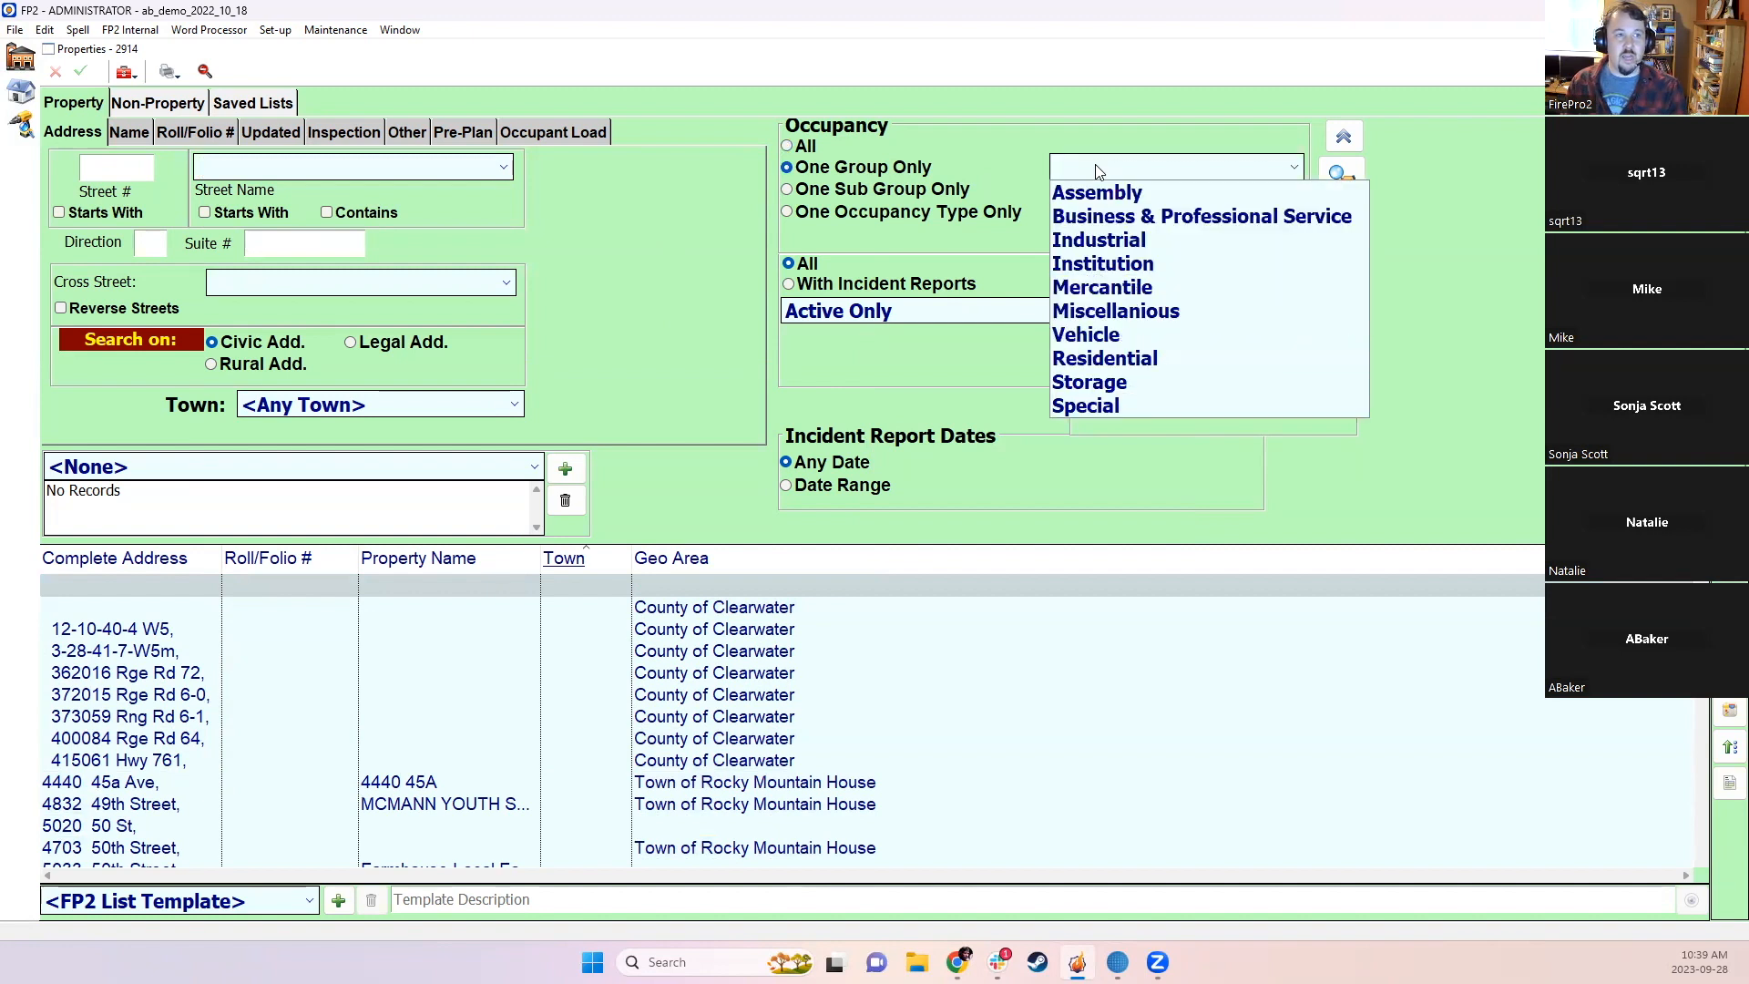
left_click(725, 235)
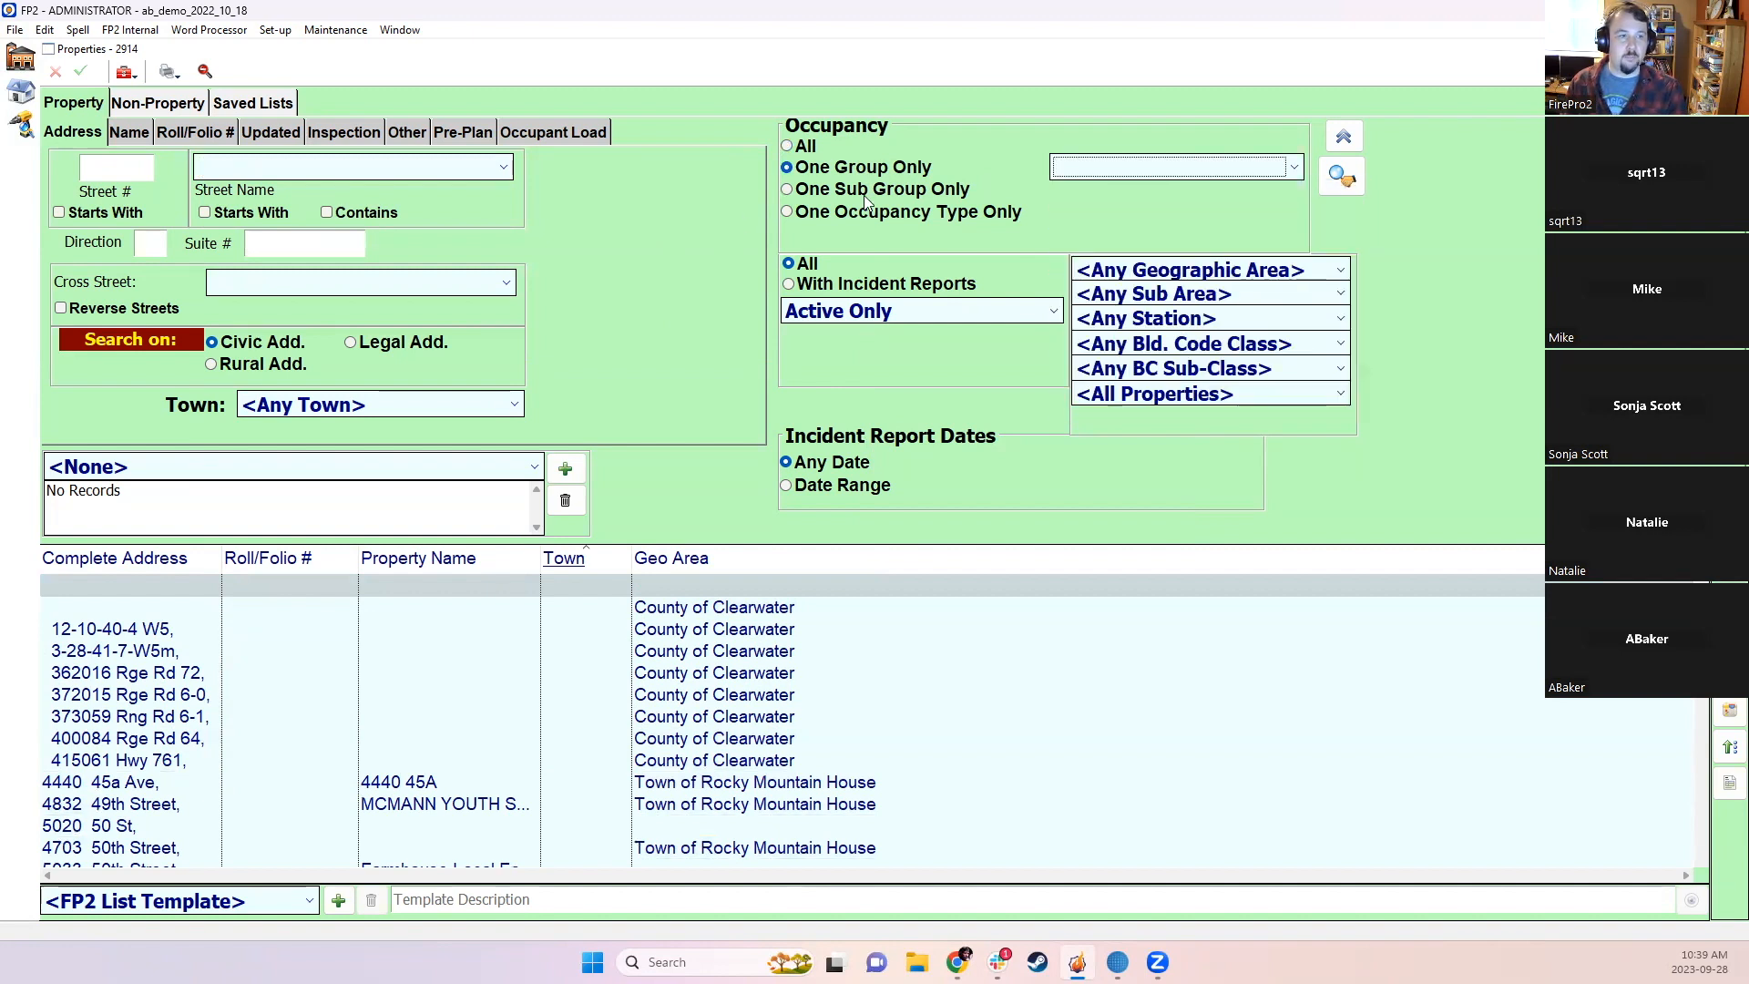
left_click(802, 149)
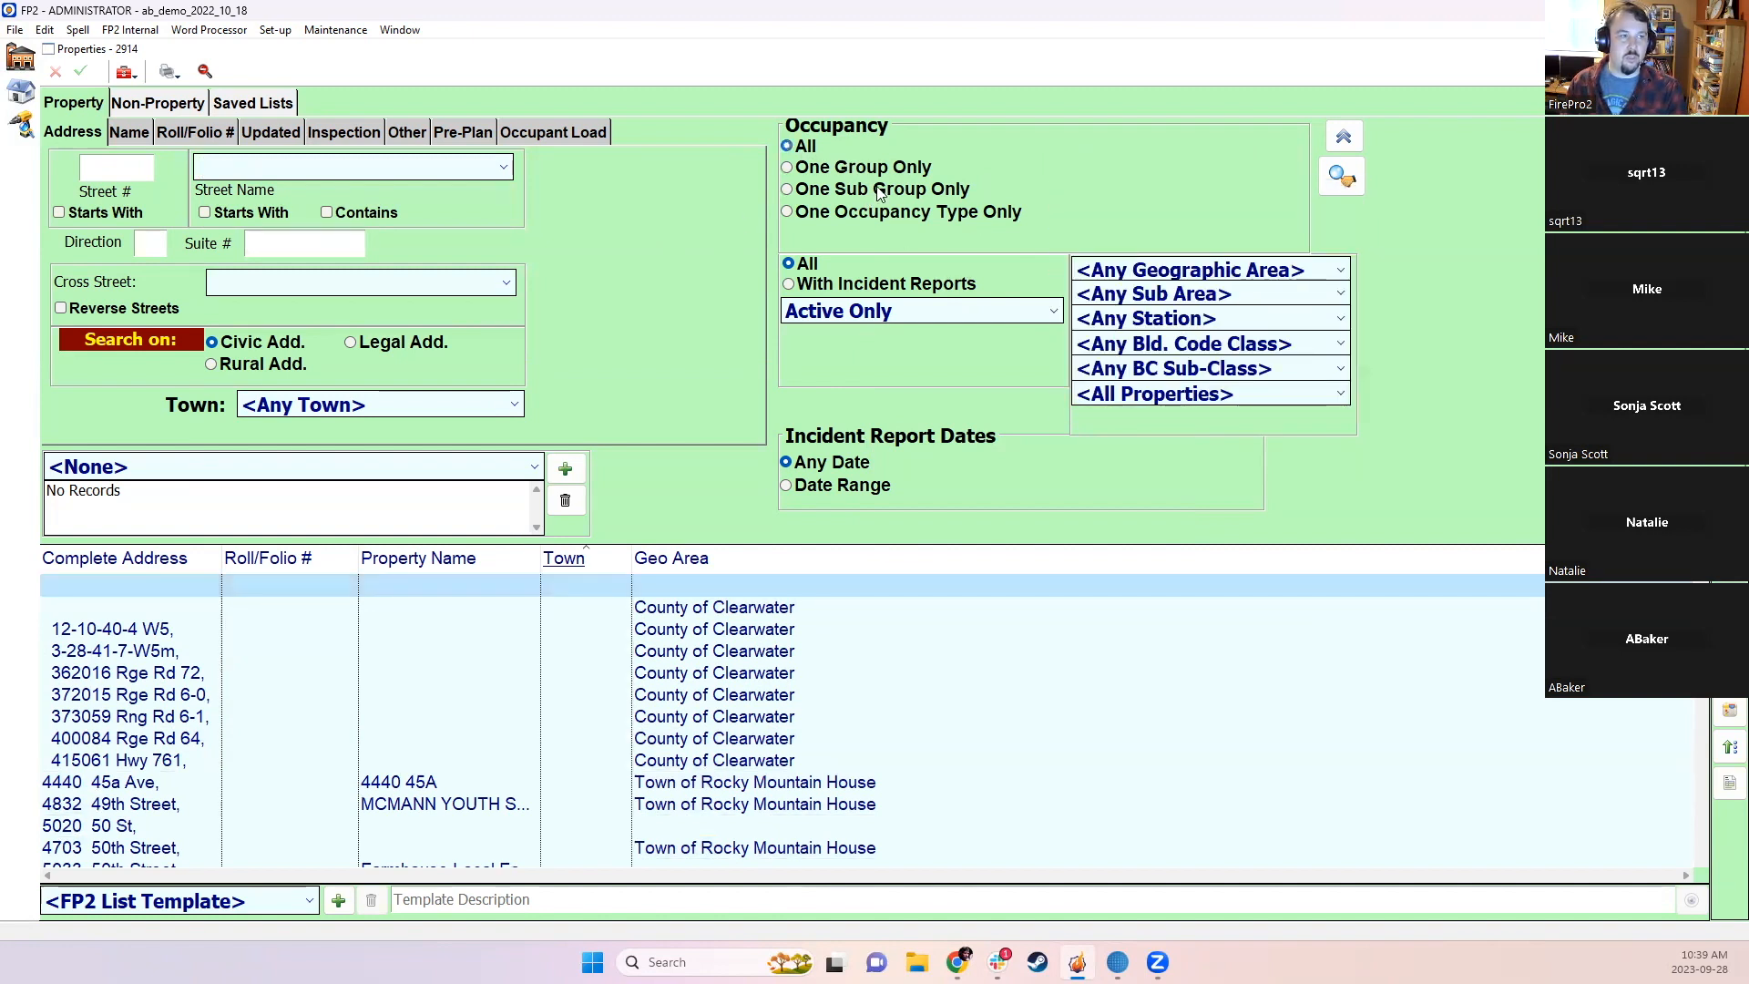
Step: Filter the properties by the building code class Library and set the listed property's inspection frequency to 12 months
left_click(1137, 343)
left_click(1121, 439)
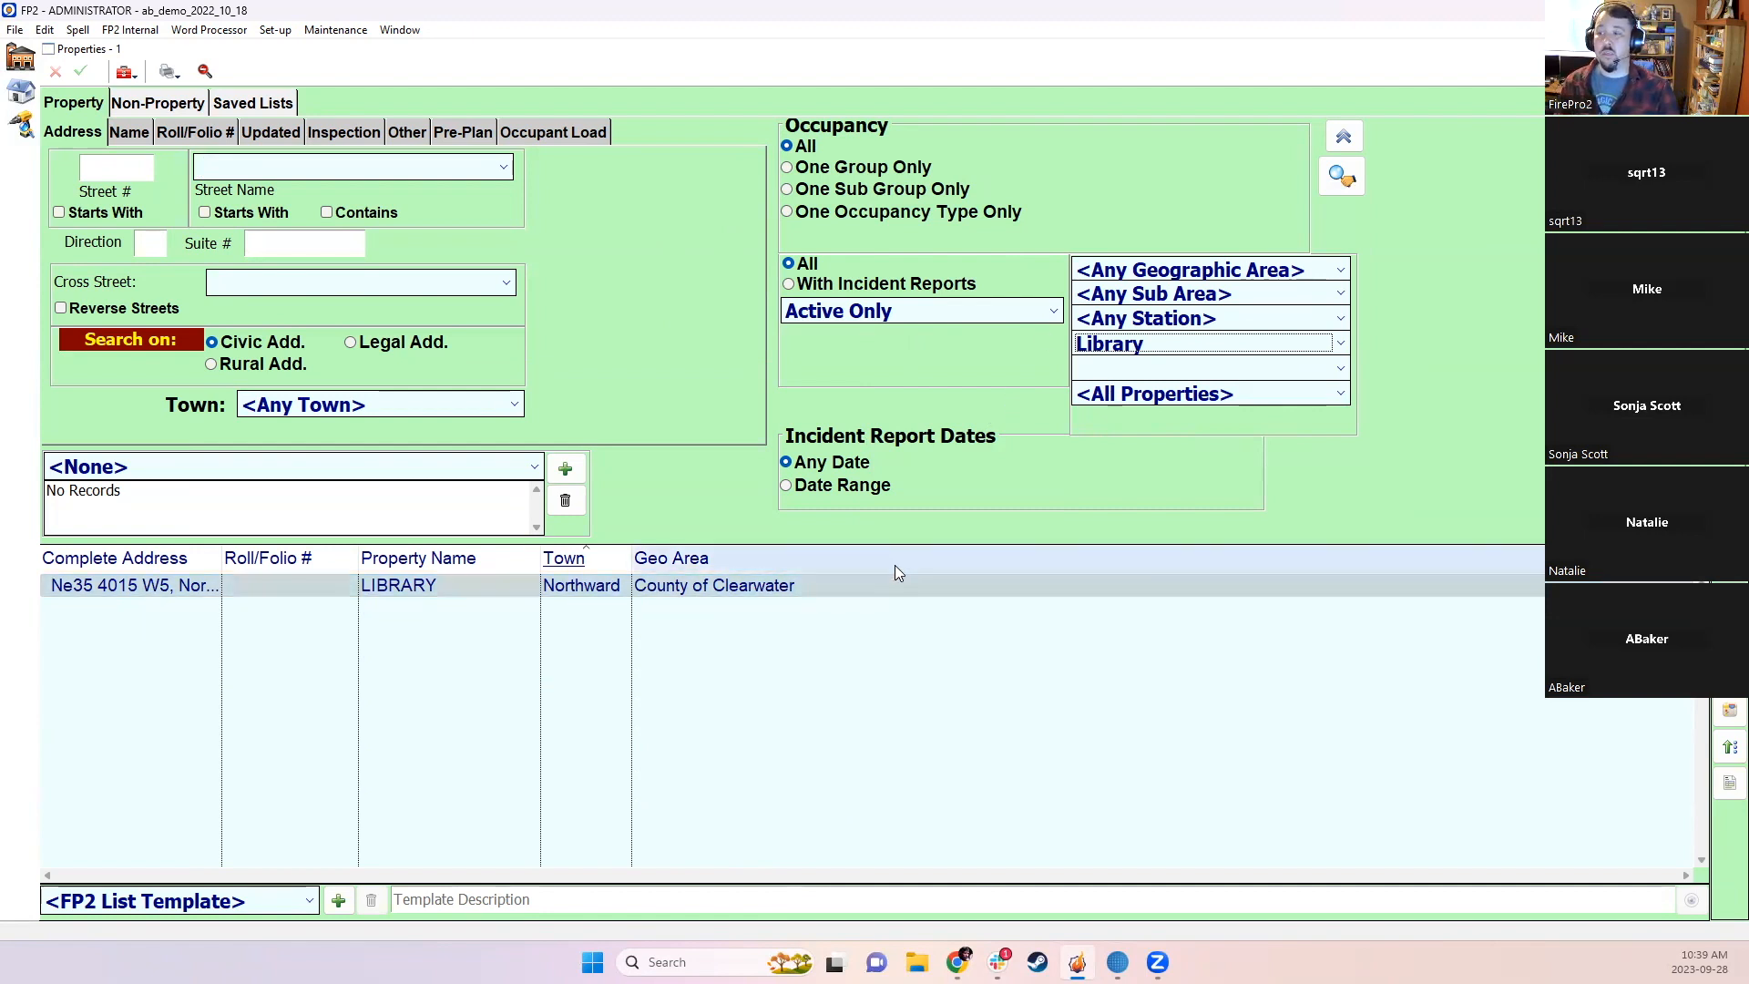
right_click(715, 594)
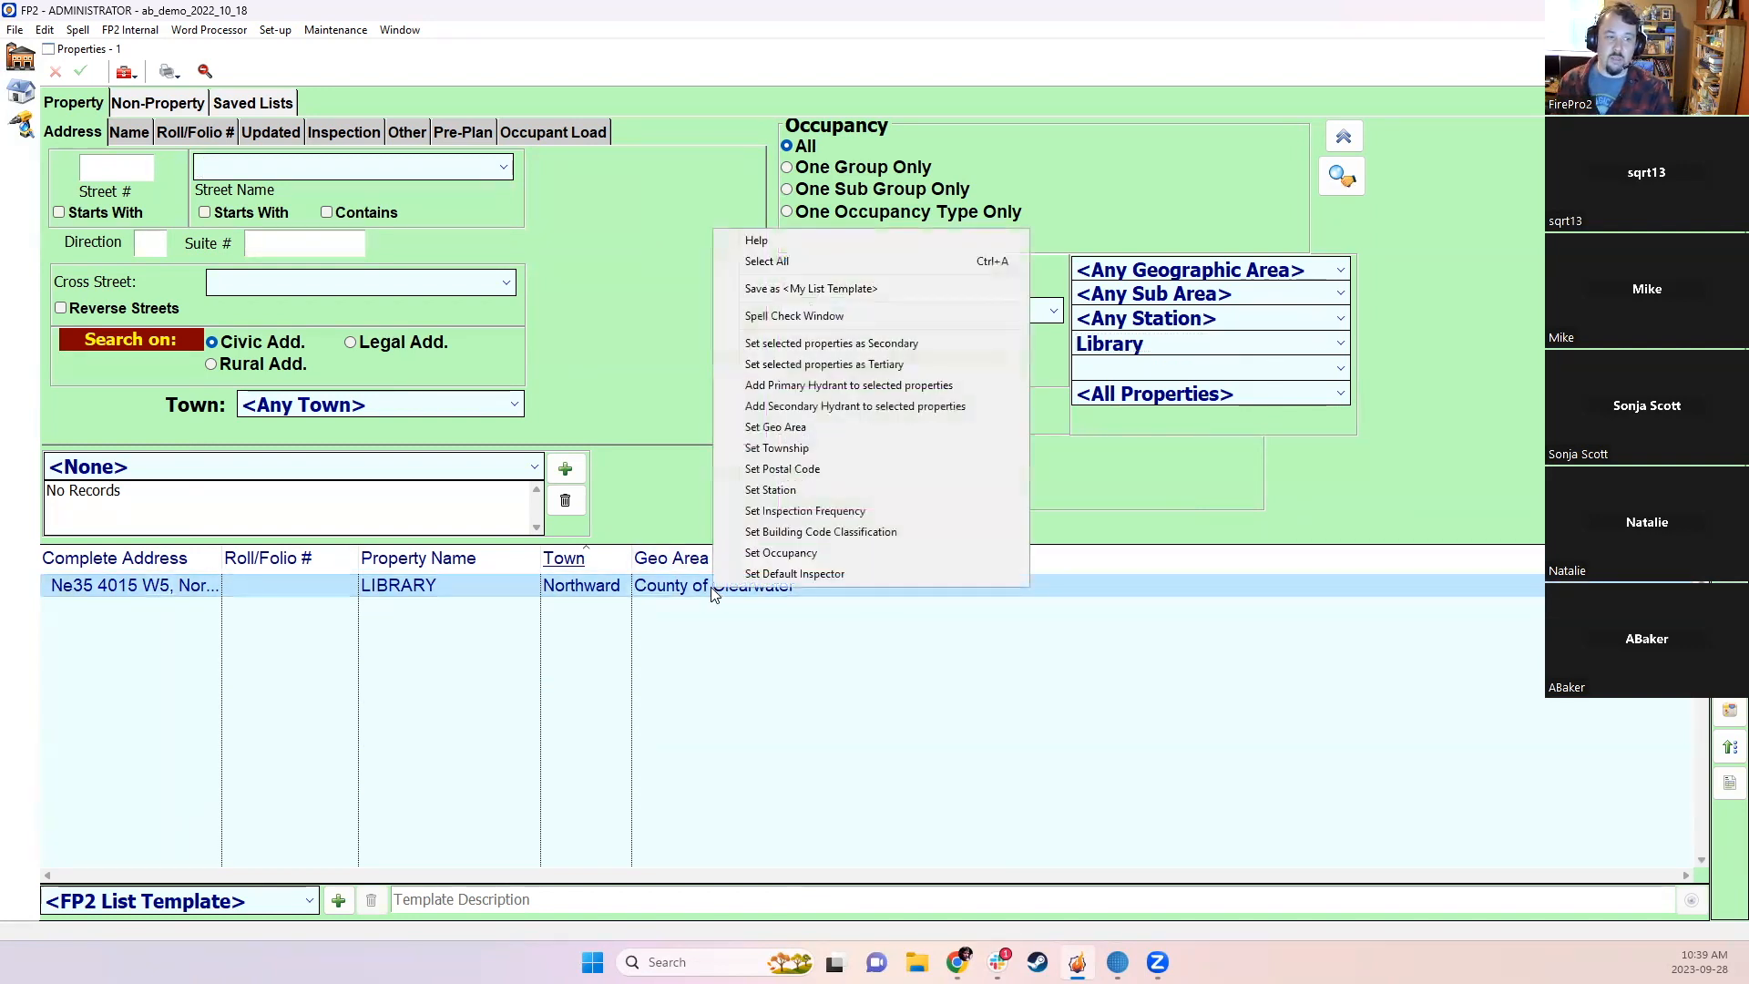
left_click(756, 510)
type("12")
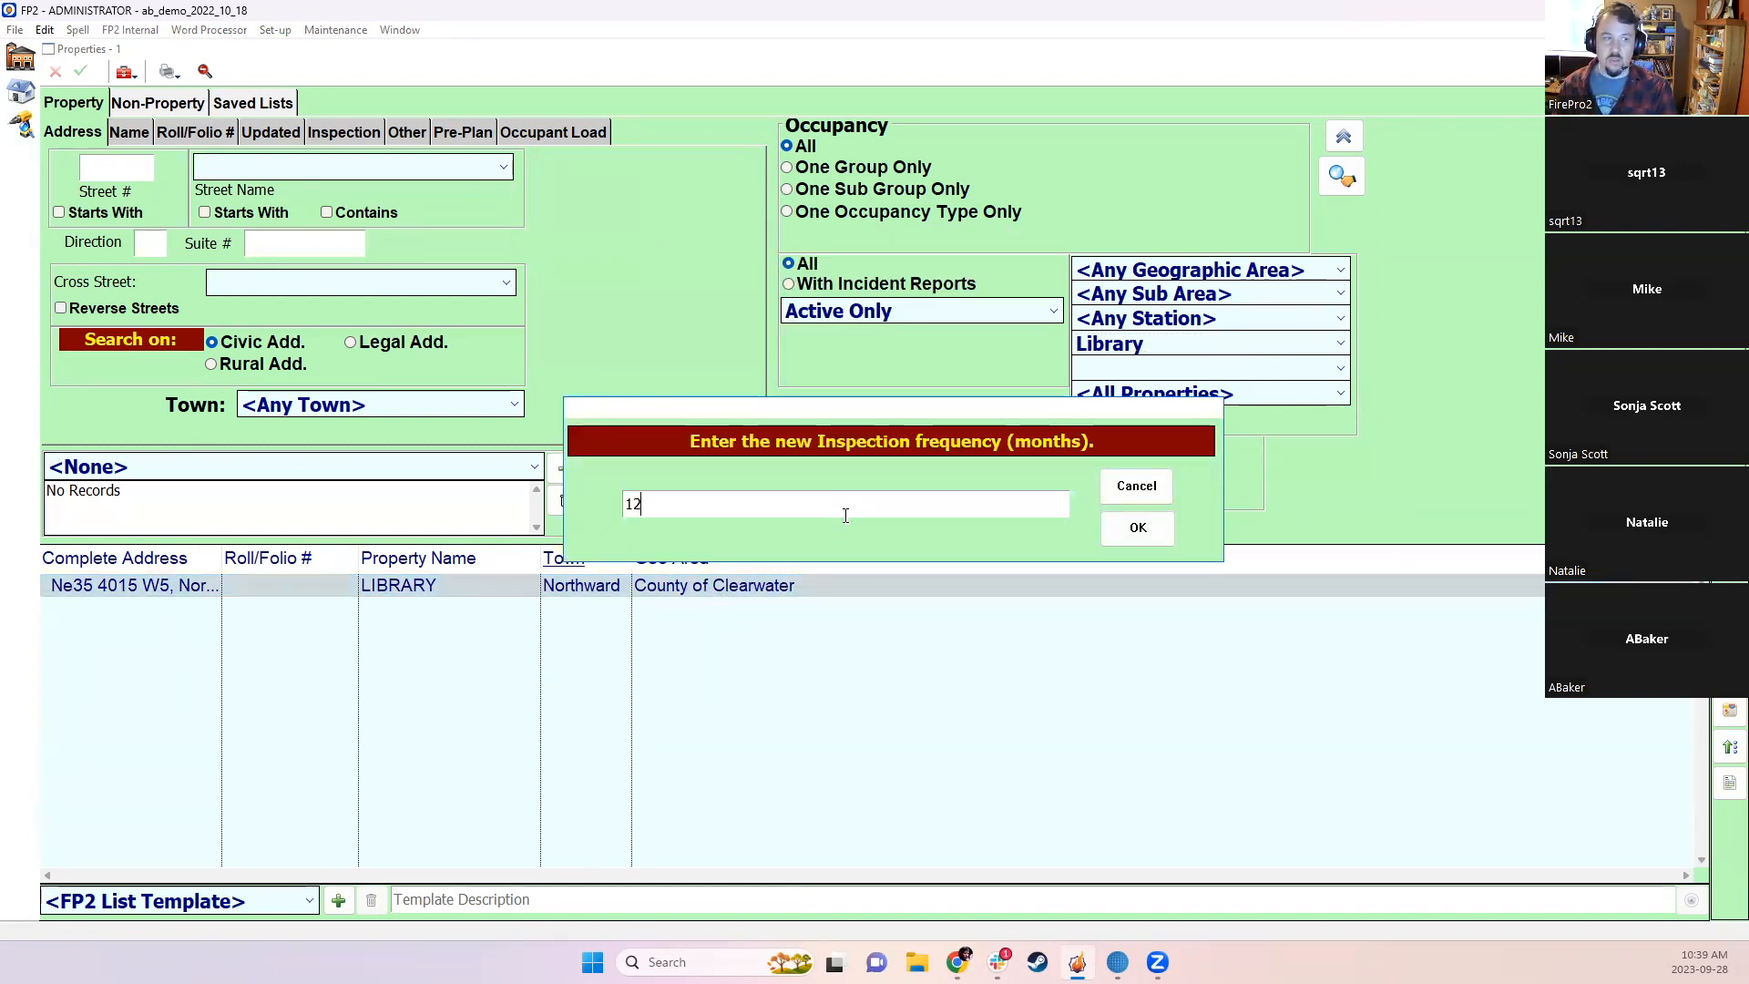
left_click(1116, 541)
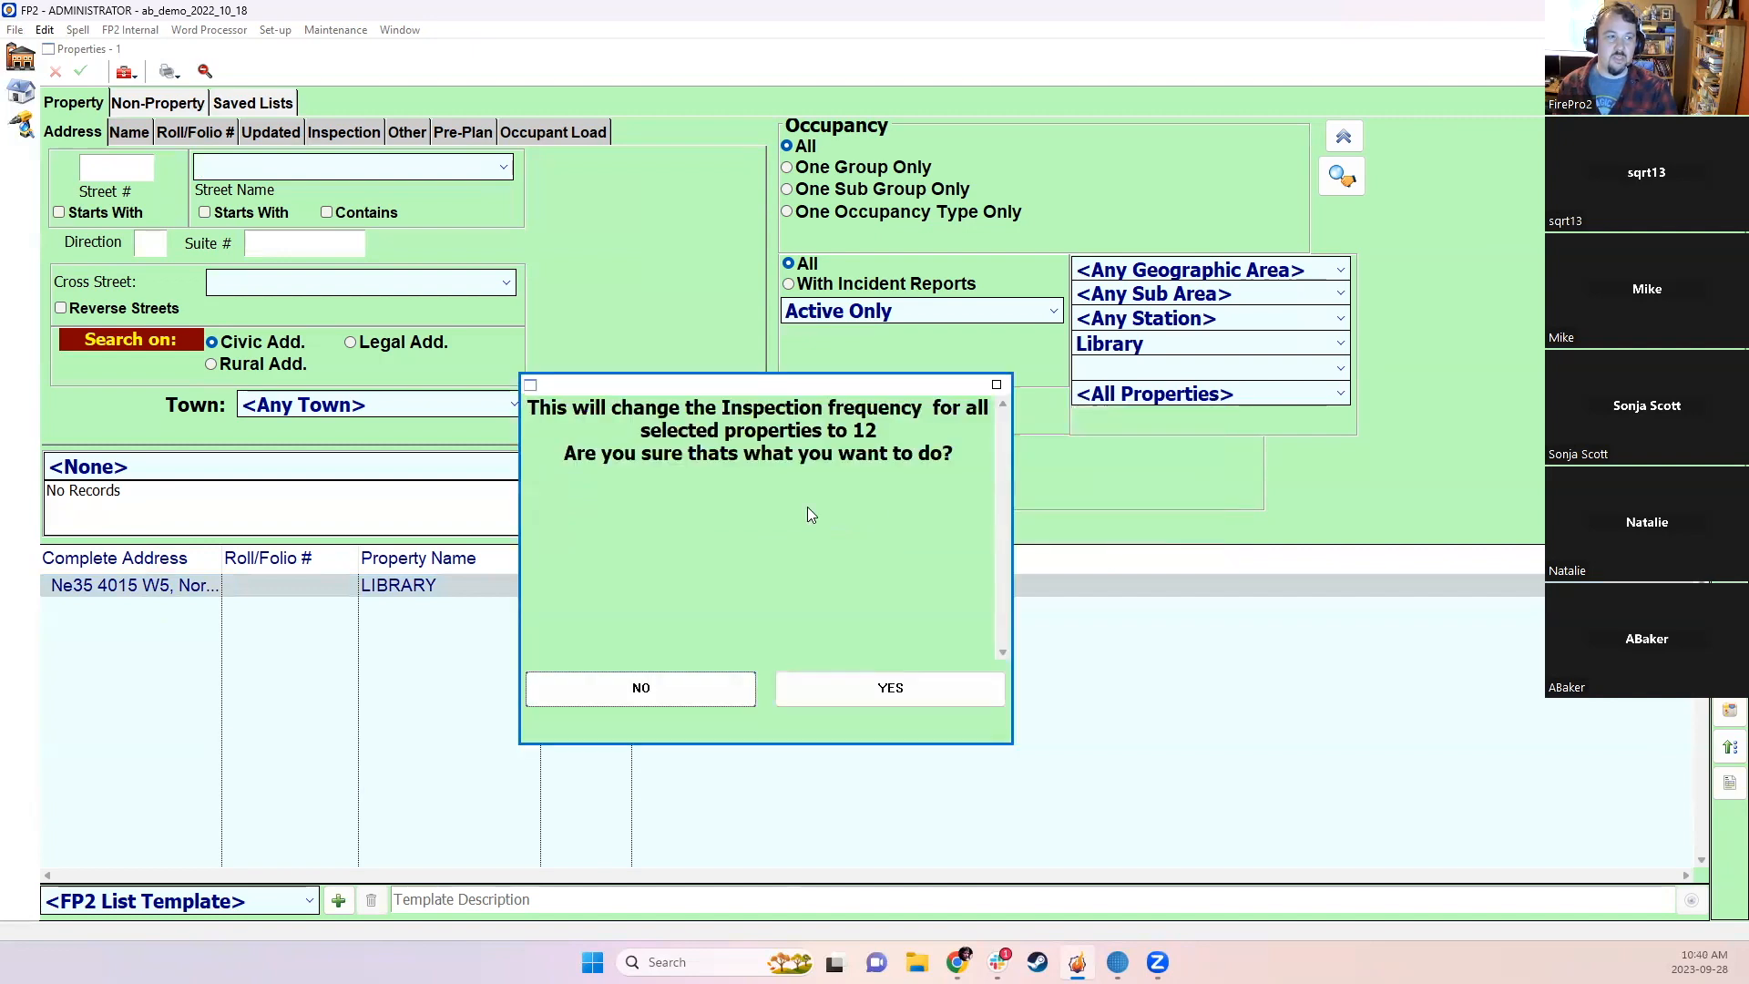
left_click(938, 678)
Step: Open the library property's record and check the frequency in its inspection details
double_click(806, 598)
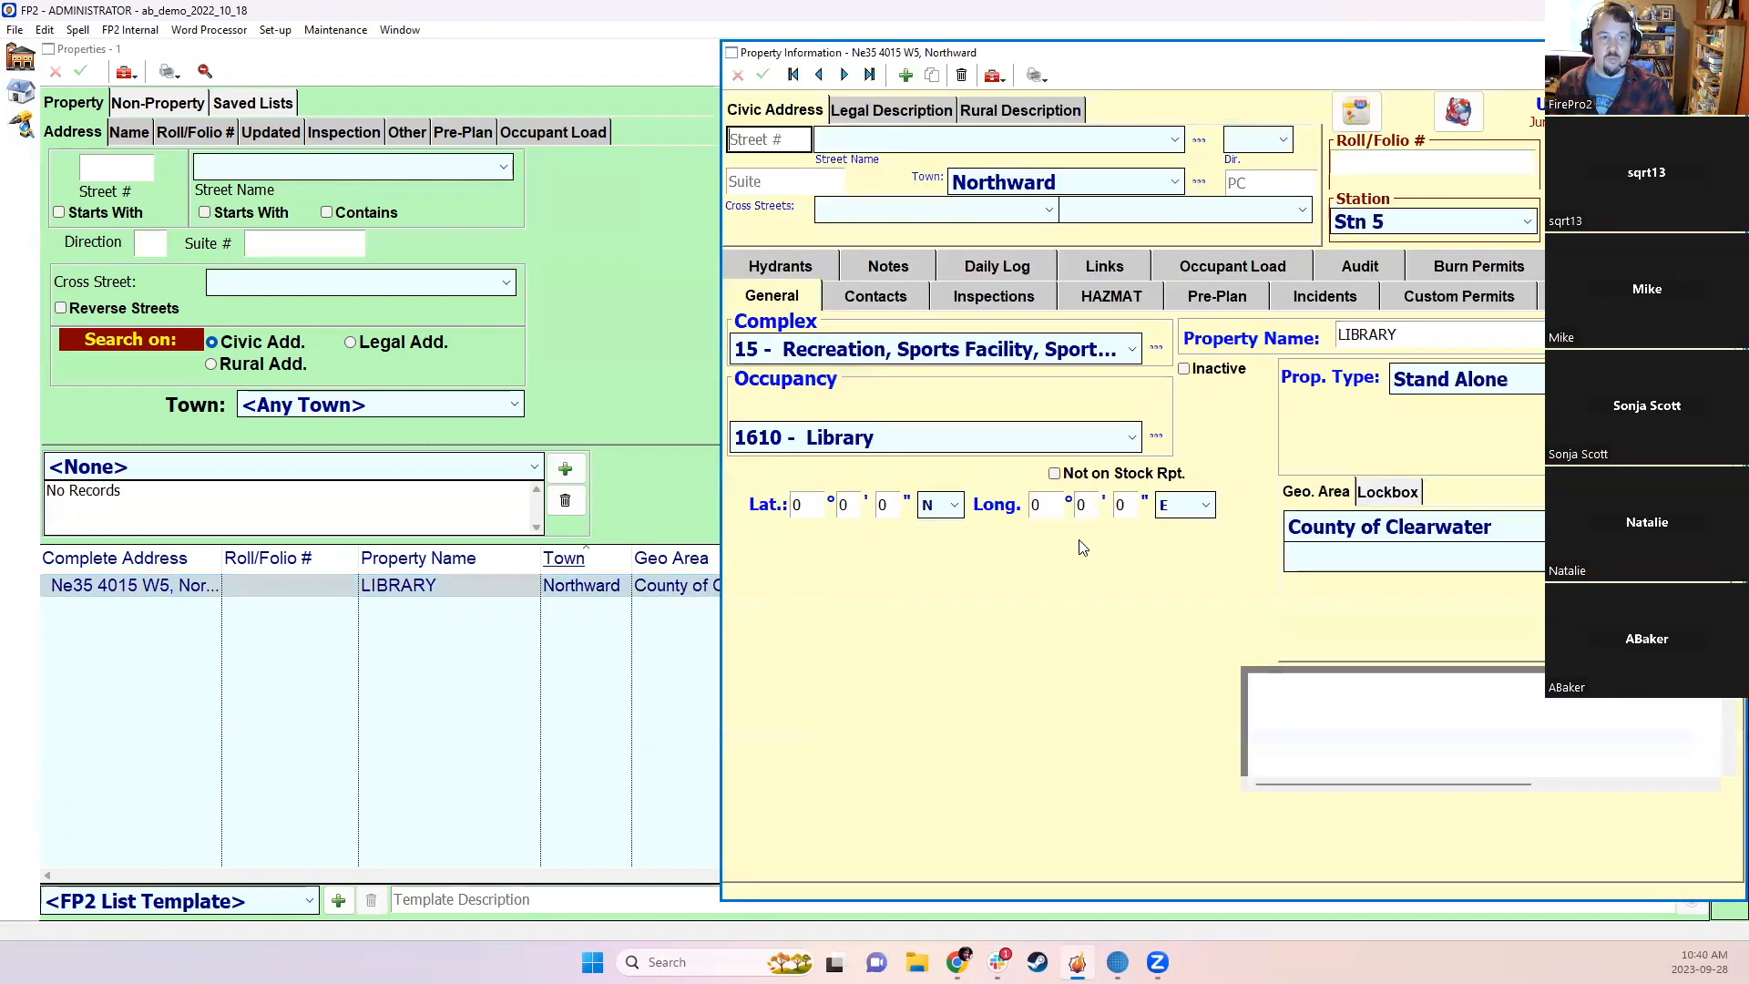
left_click(1042, 304)
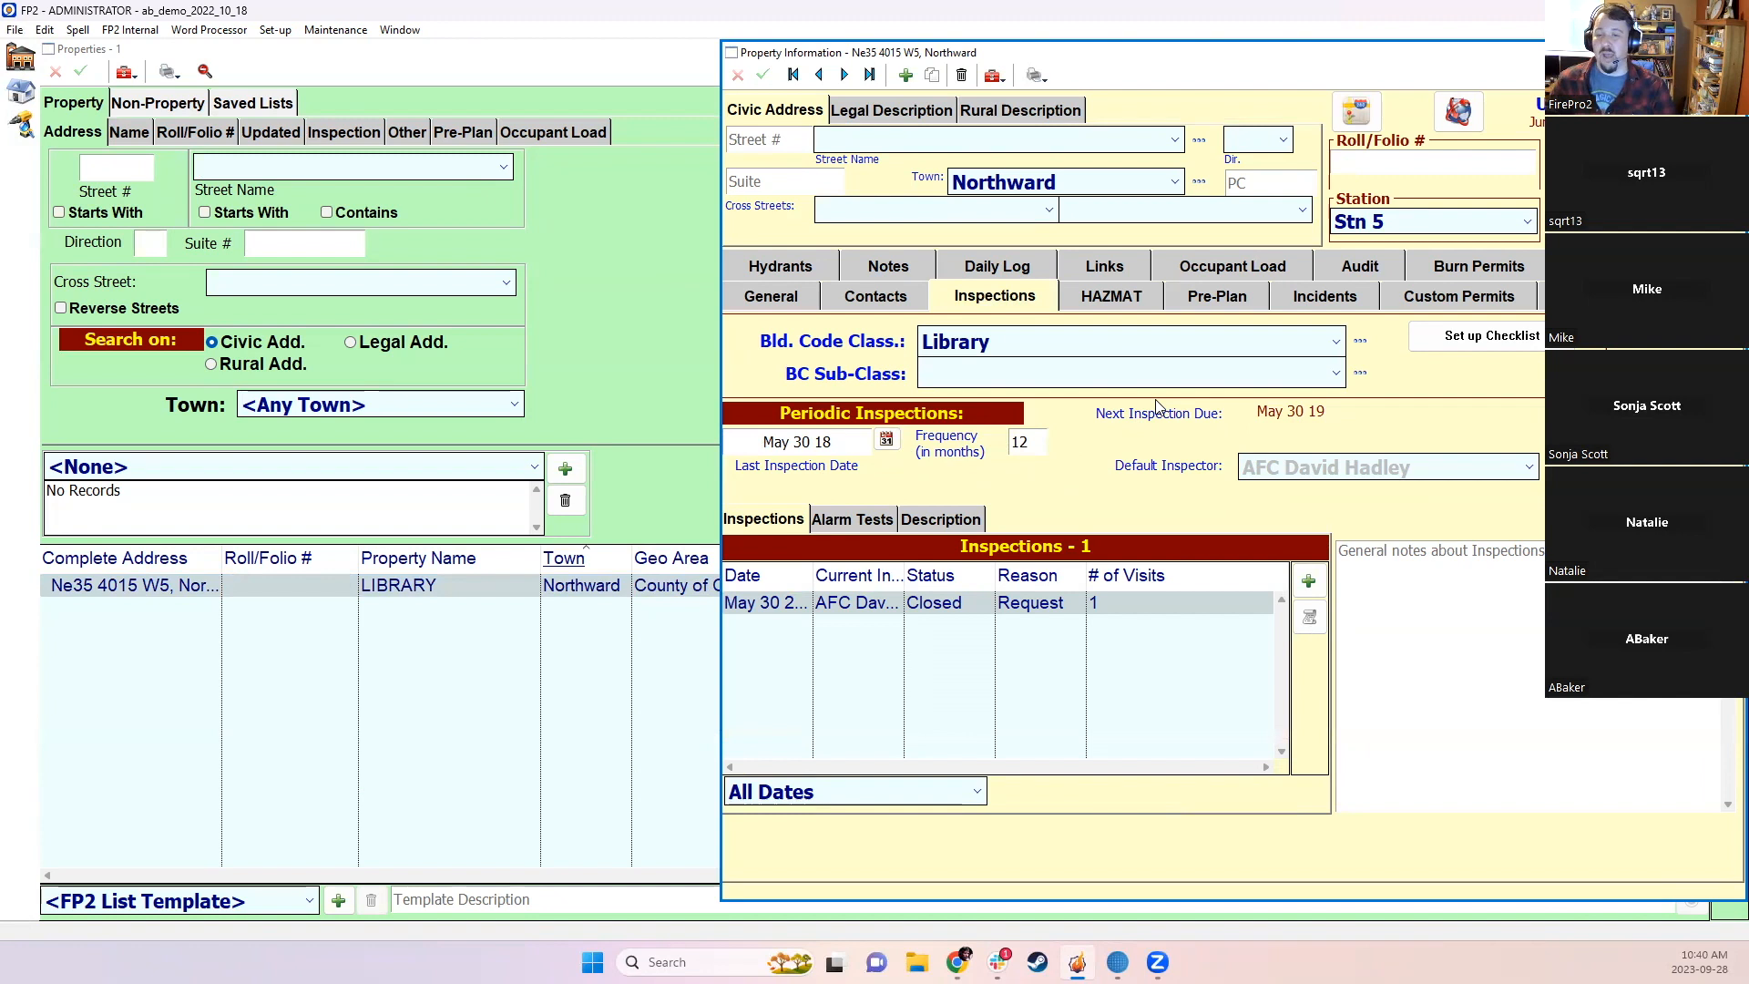
Step: Close the library property's record, clear the building code class filter and list all active properties
left_click(709, 400)
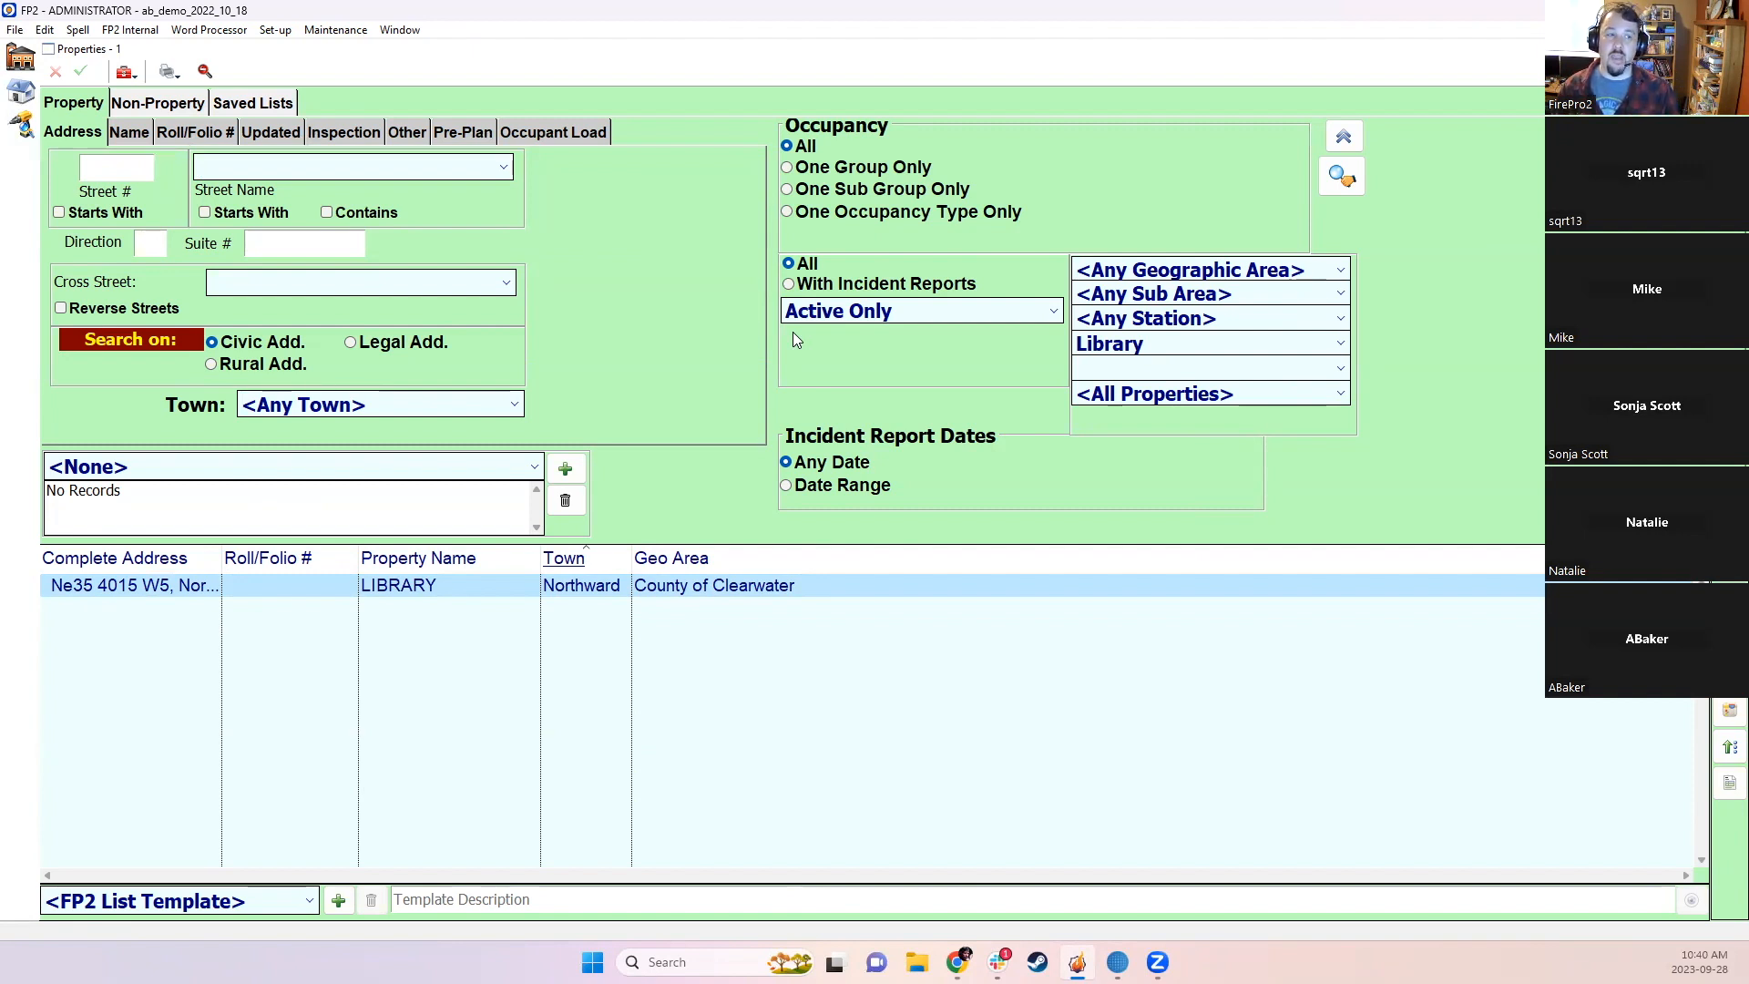
left_click(1078, 350)
left_click(1102, 371)
left_click(1343, 176)
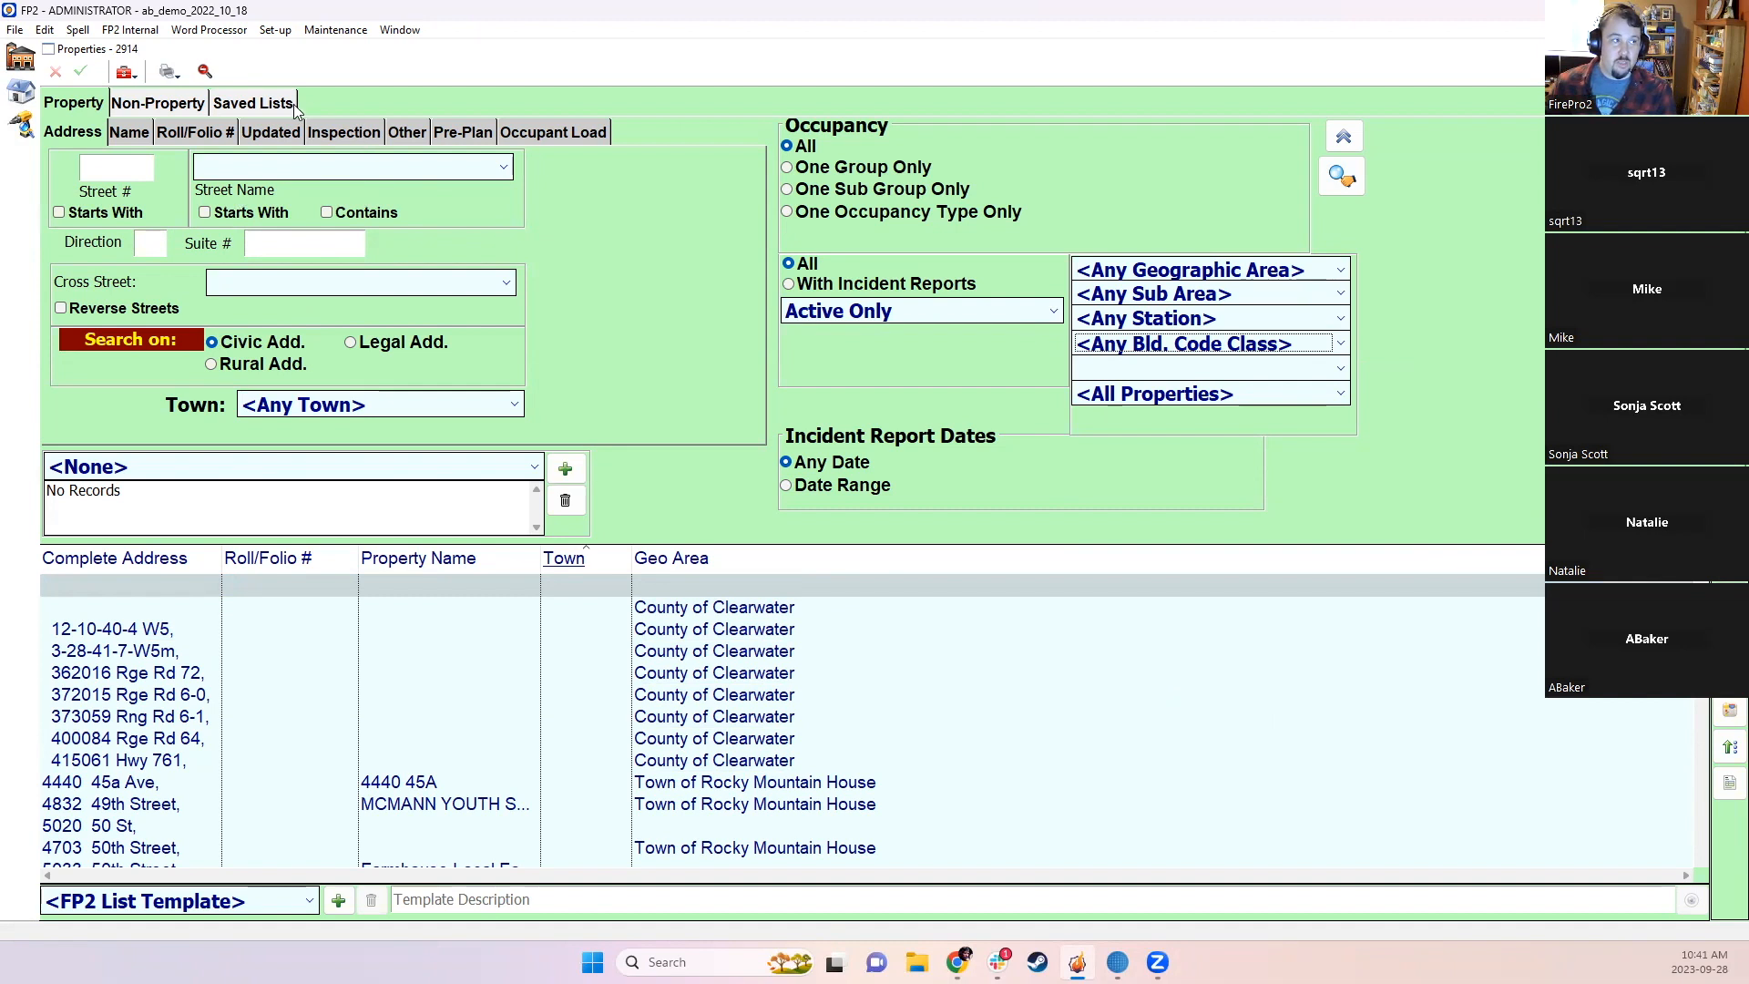
Step: Check the listed properties for duplicates without comparing Roll/Folio numbers
left_click(120, 73)
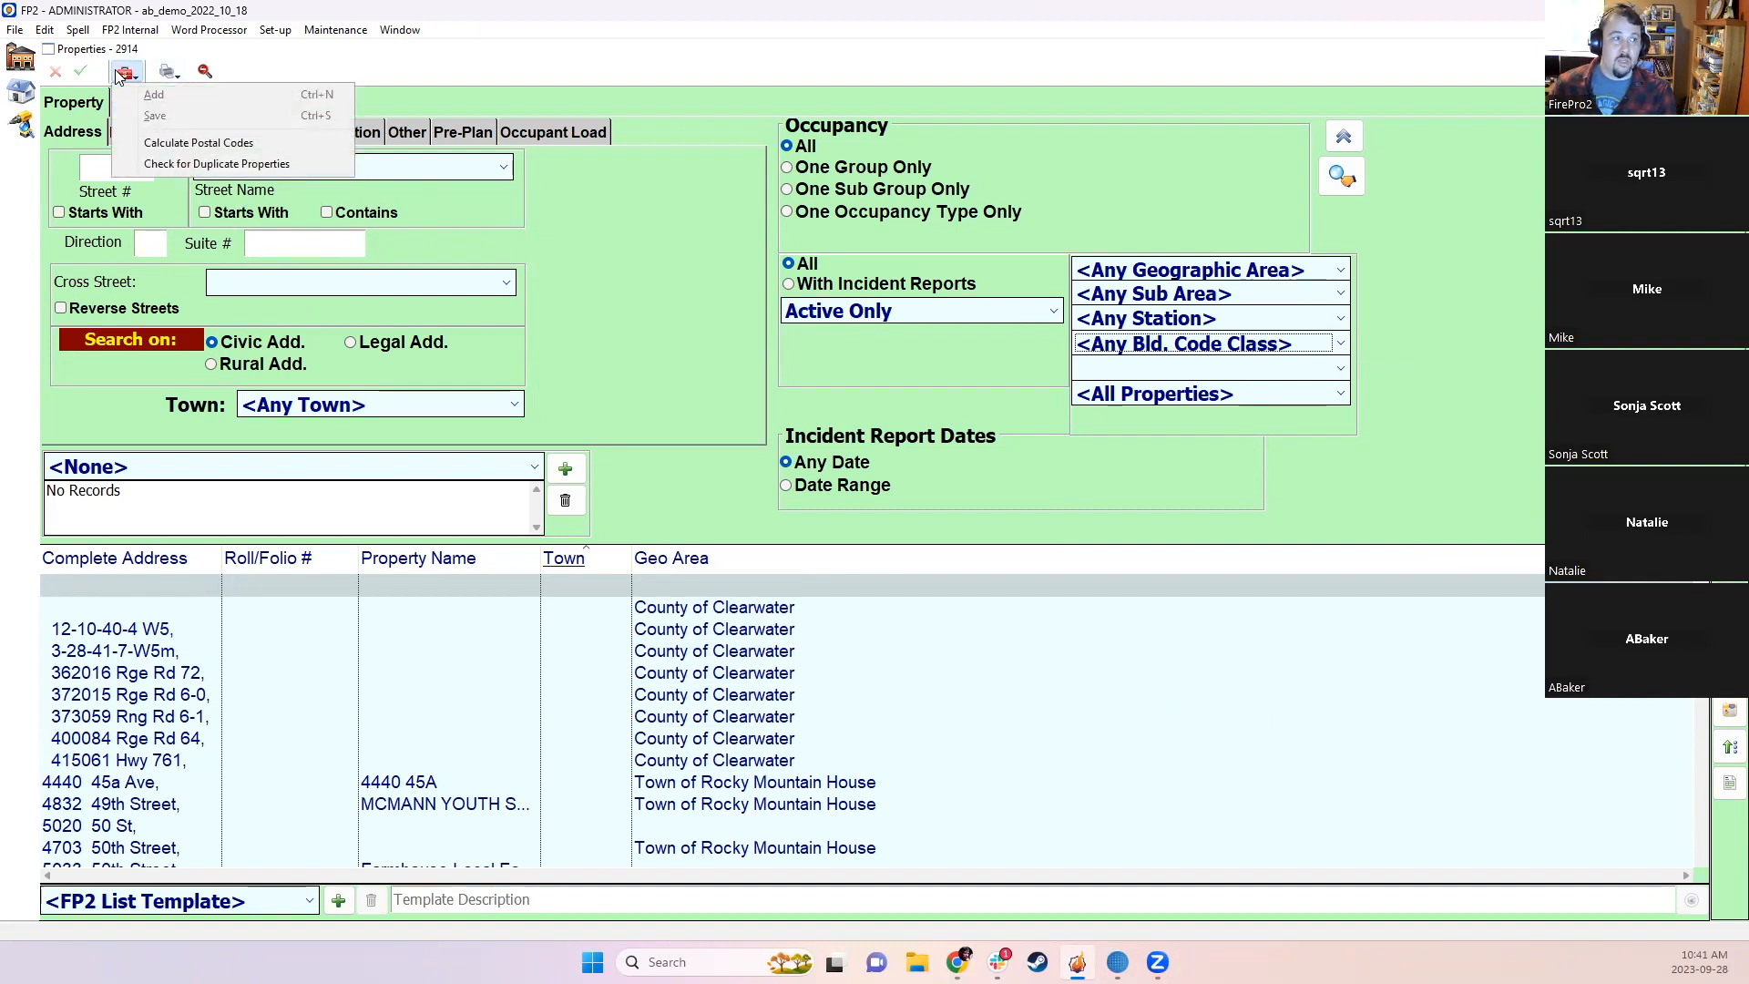
left_click(179, 167)
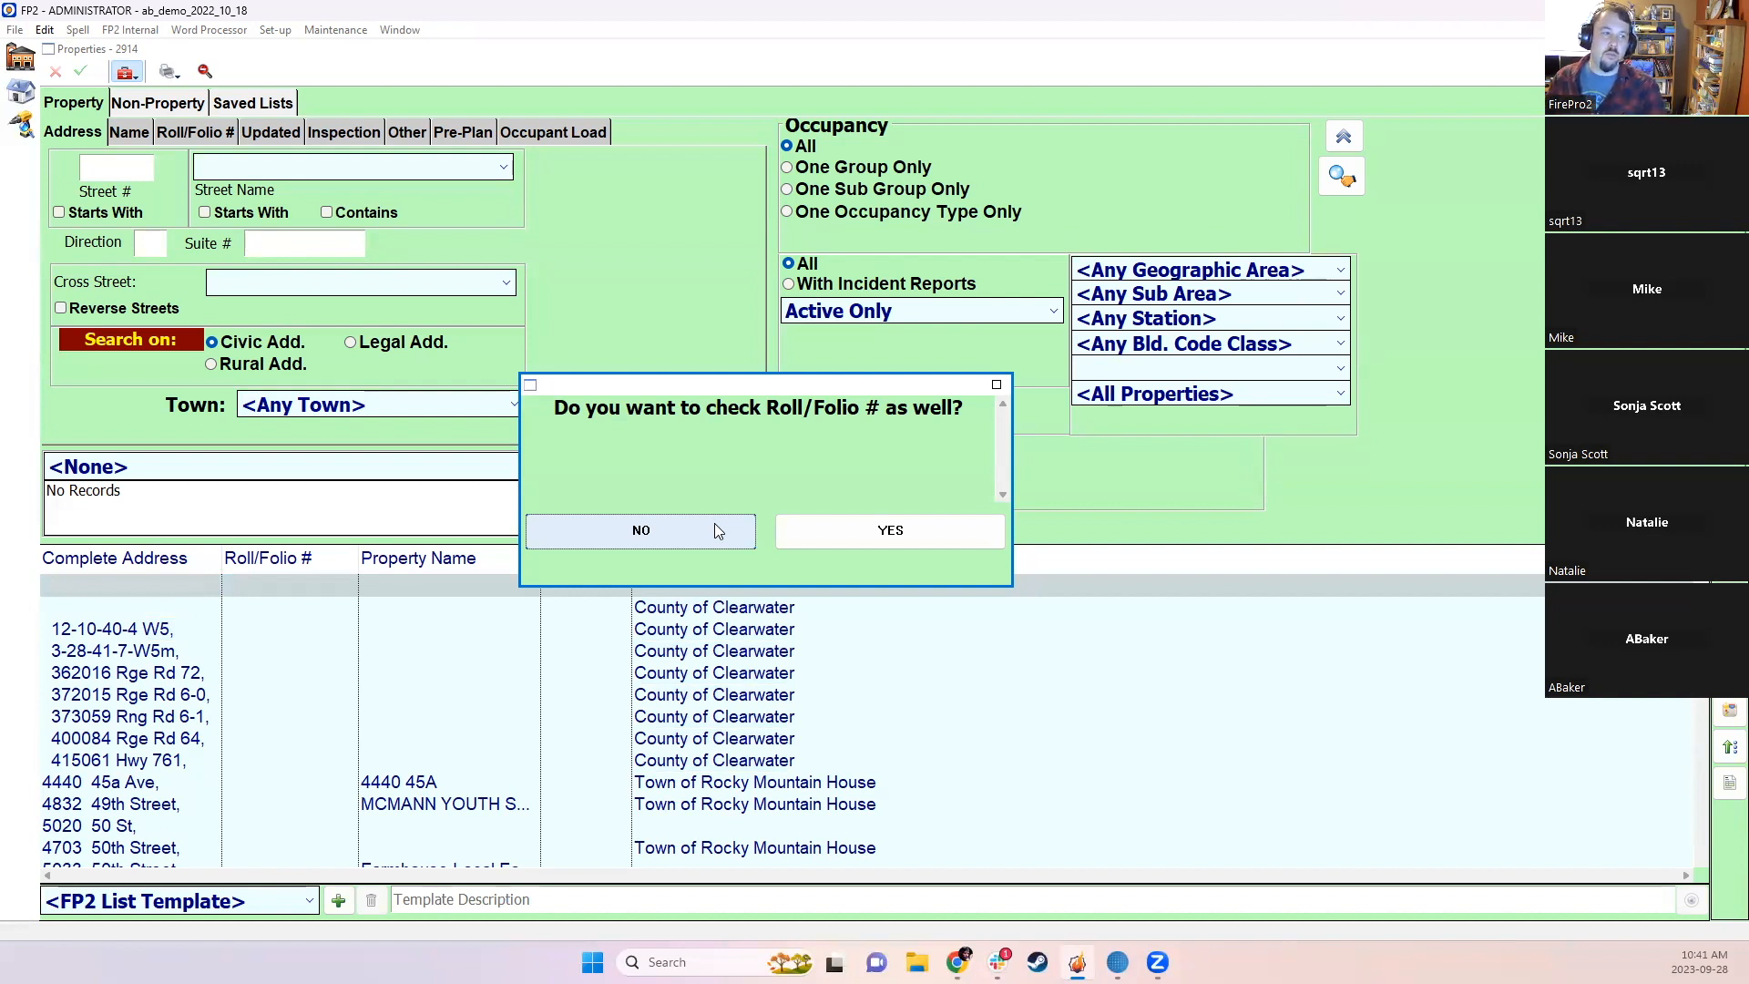
left_click(642, 531)
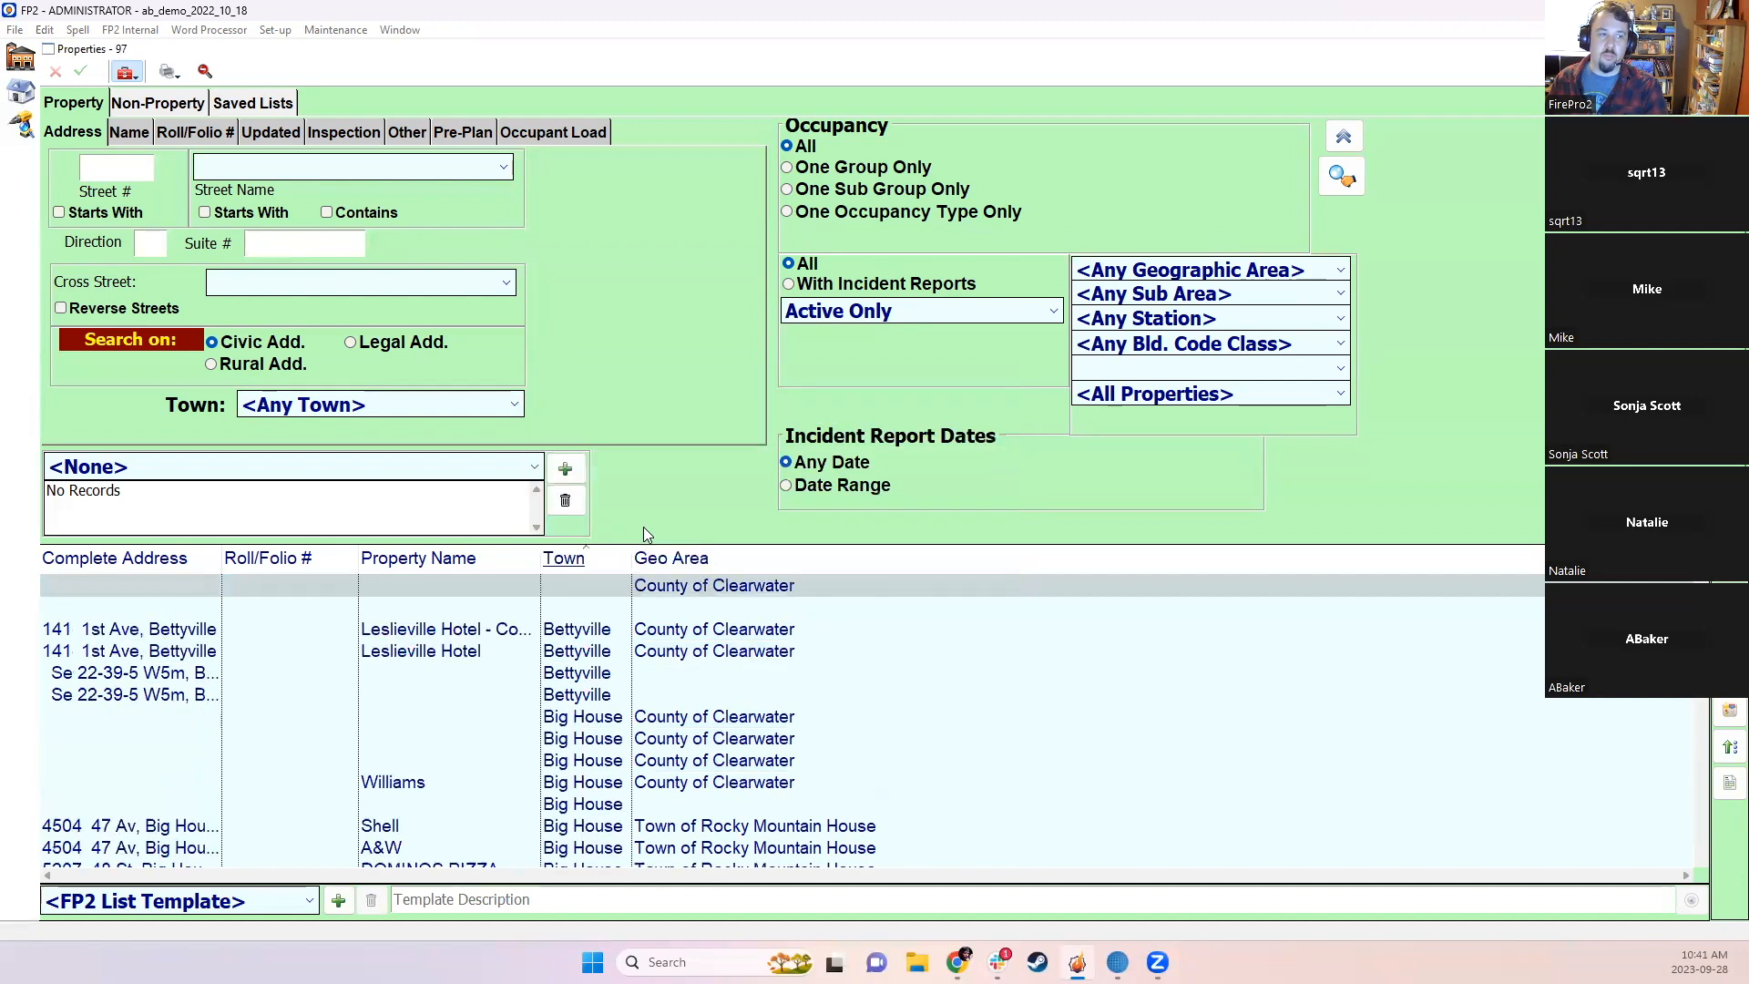
left_click(891, 569)
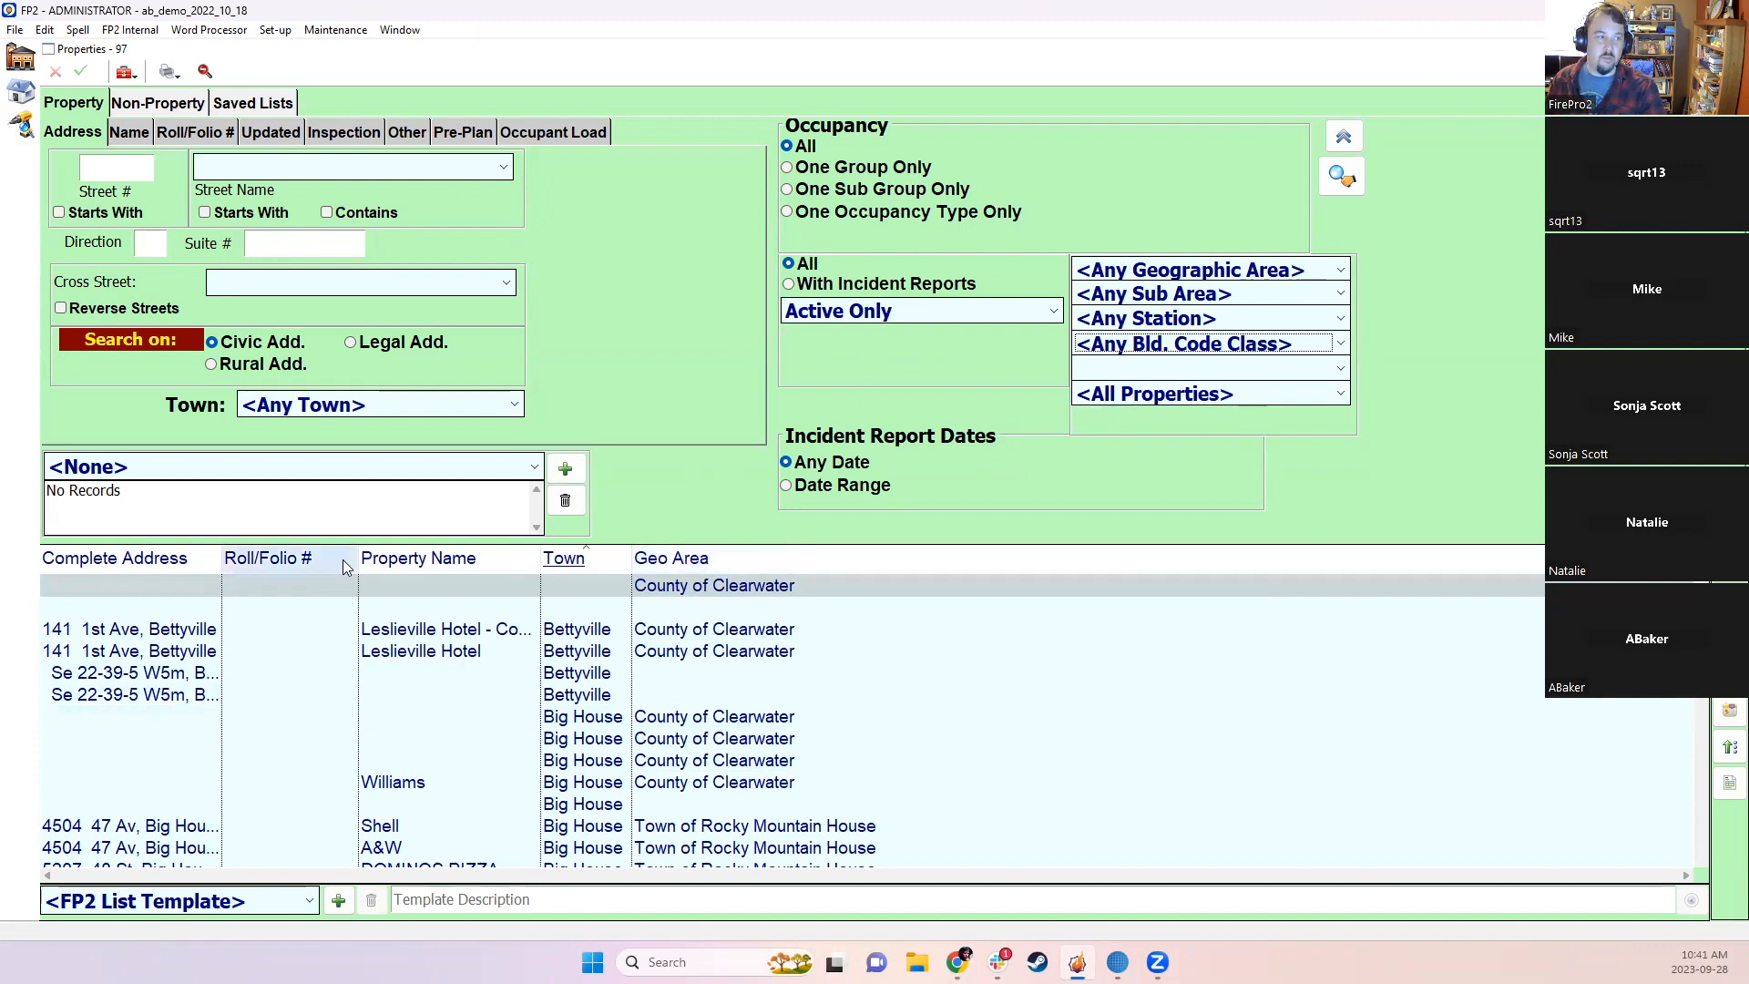
Step: Widen the Complete Address column and examine the groups of duplicate addresses in Bettyville, Big House and Carlyle
left_click_drag(222, 565, 331, 568)
left_click_drag(188, 631, 215, 807)
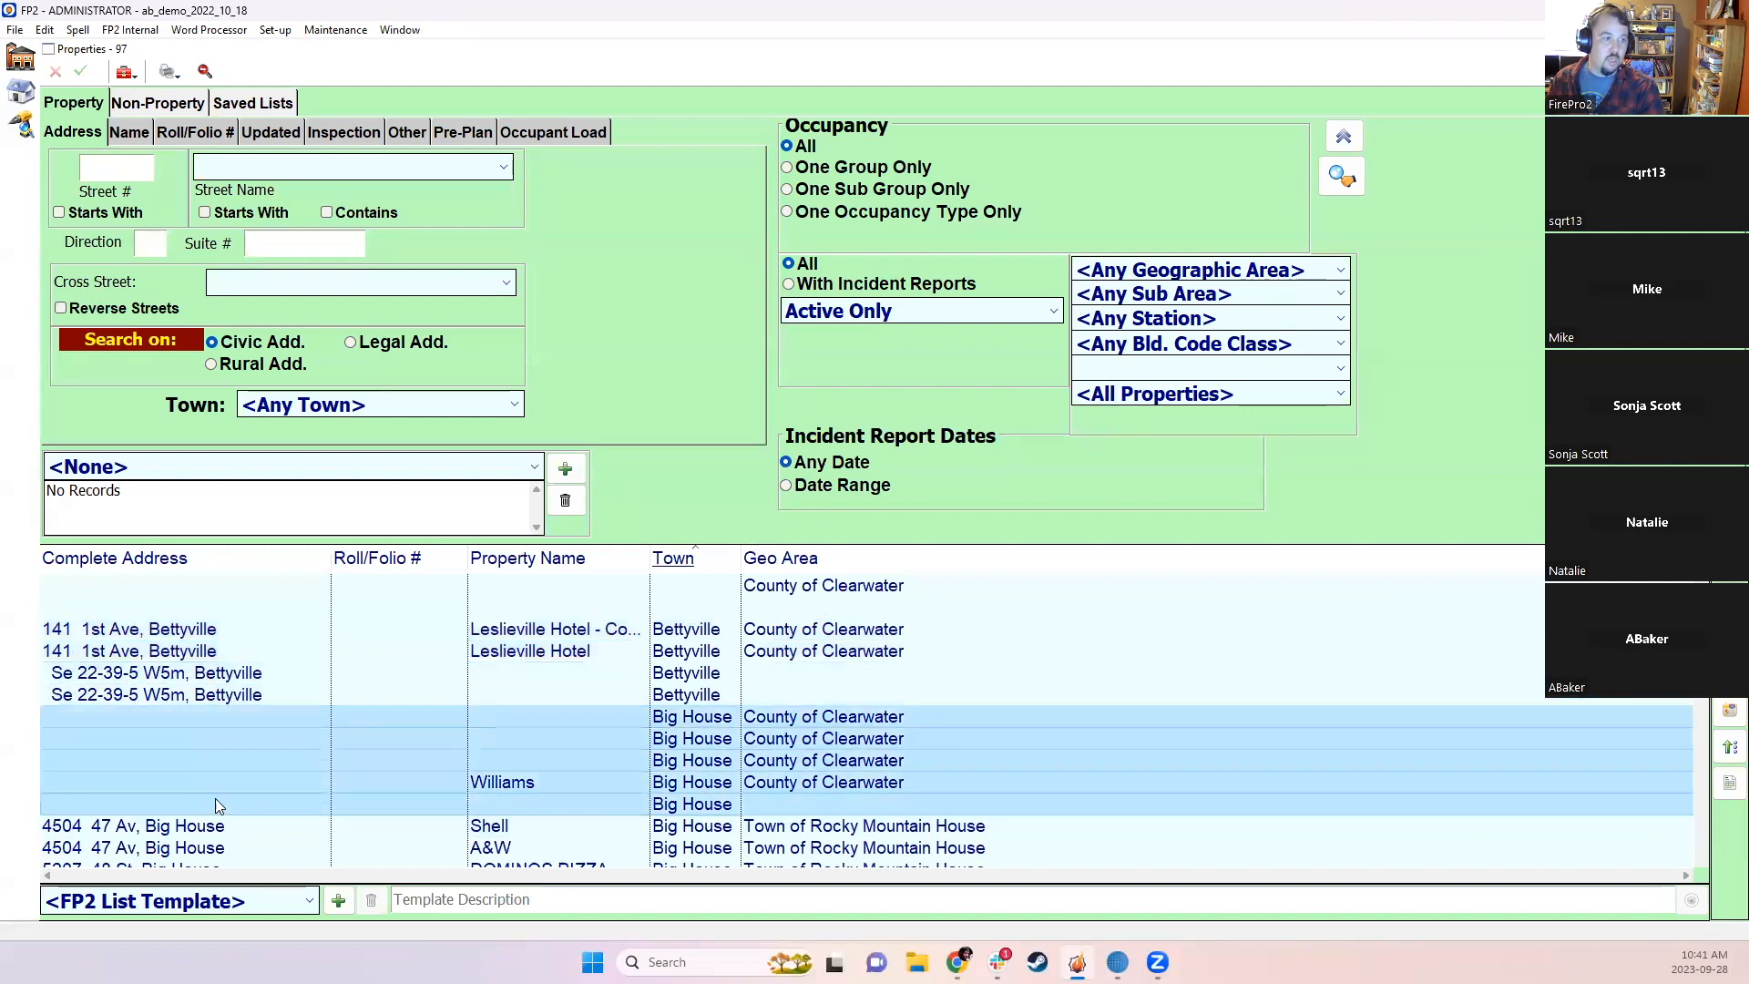
scroll(415, 762, "down", 4)
scroll(415, 756, "up", 2)
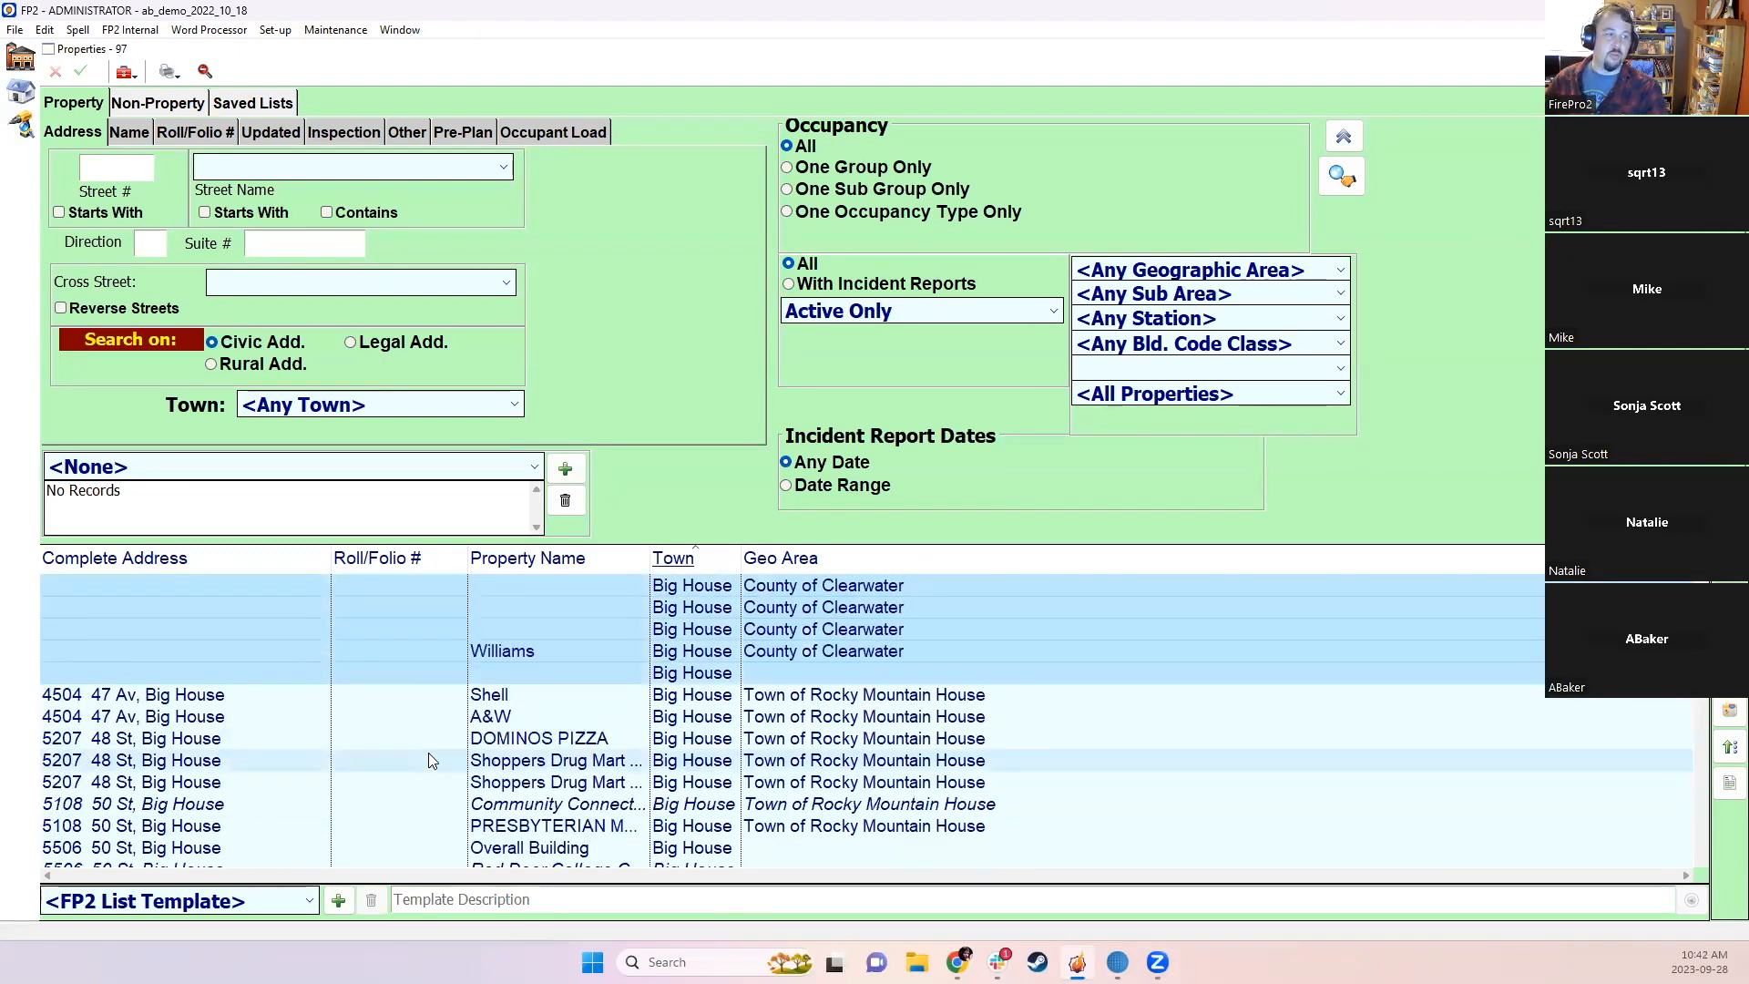
left_click_drag(463, 703, 337, 781)
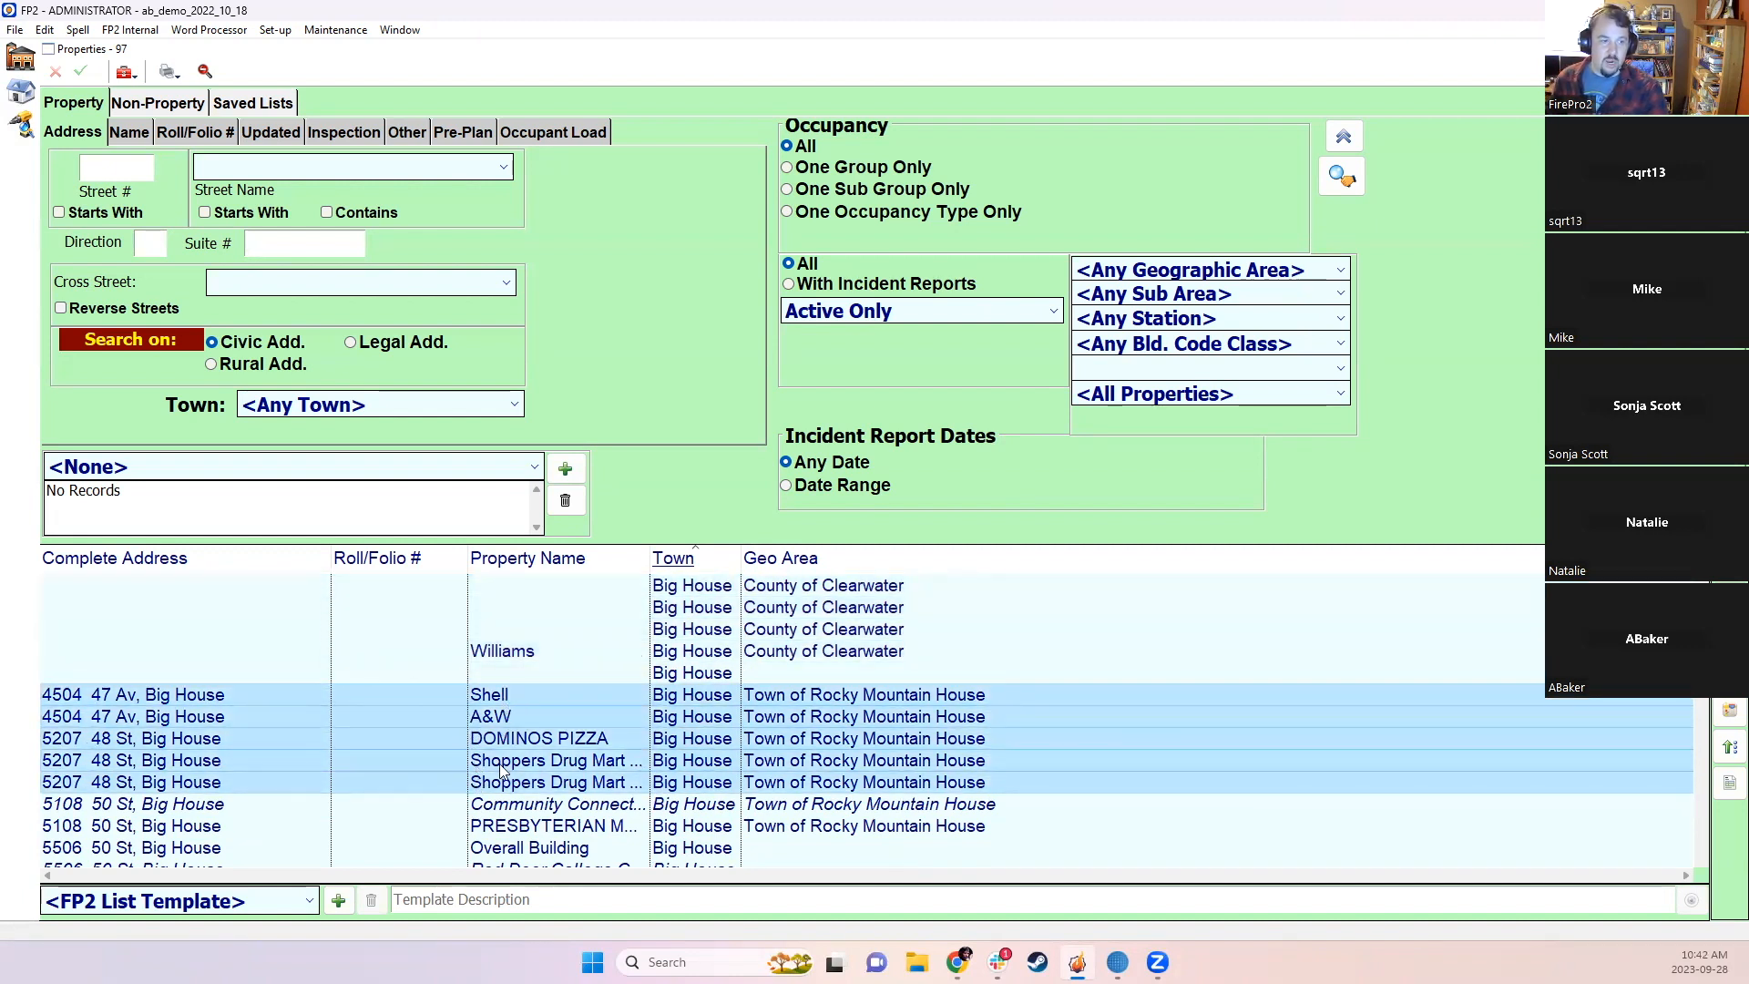
scroll(505, 775, "down", 1)
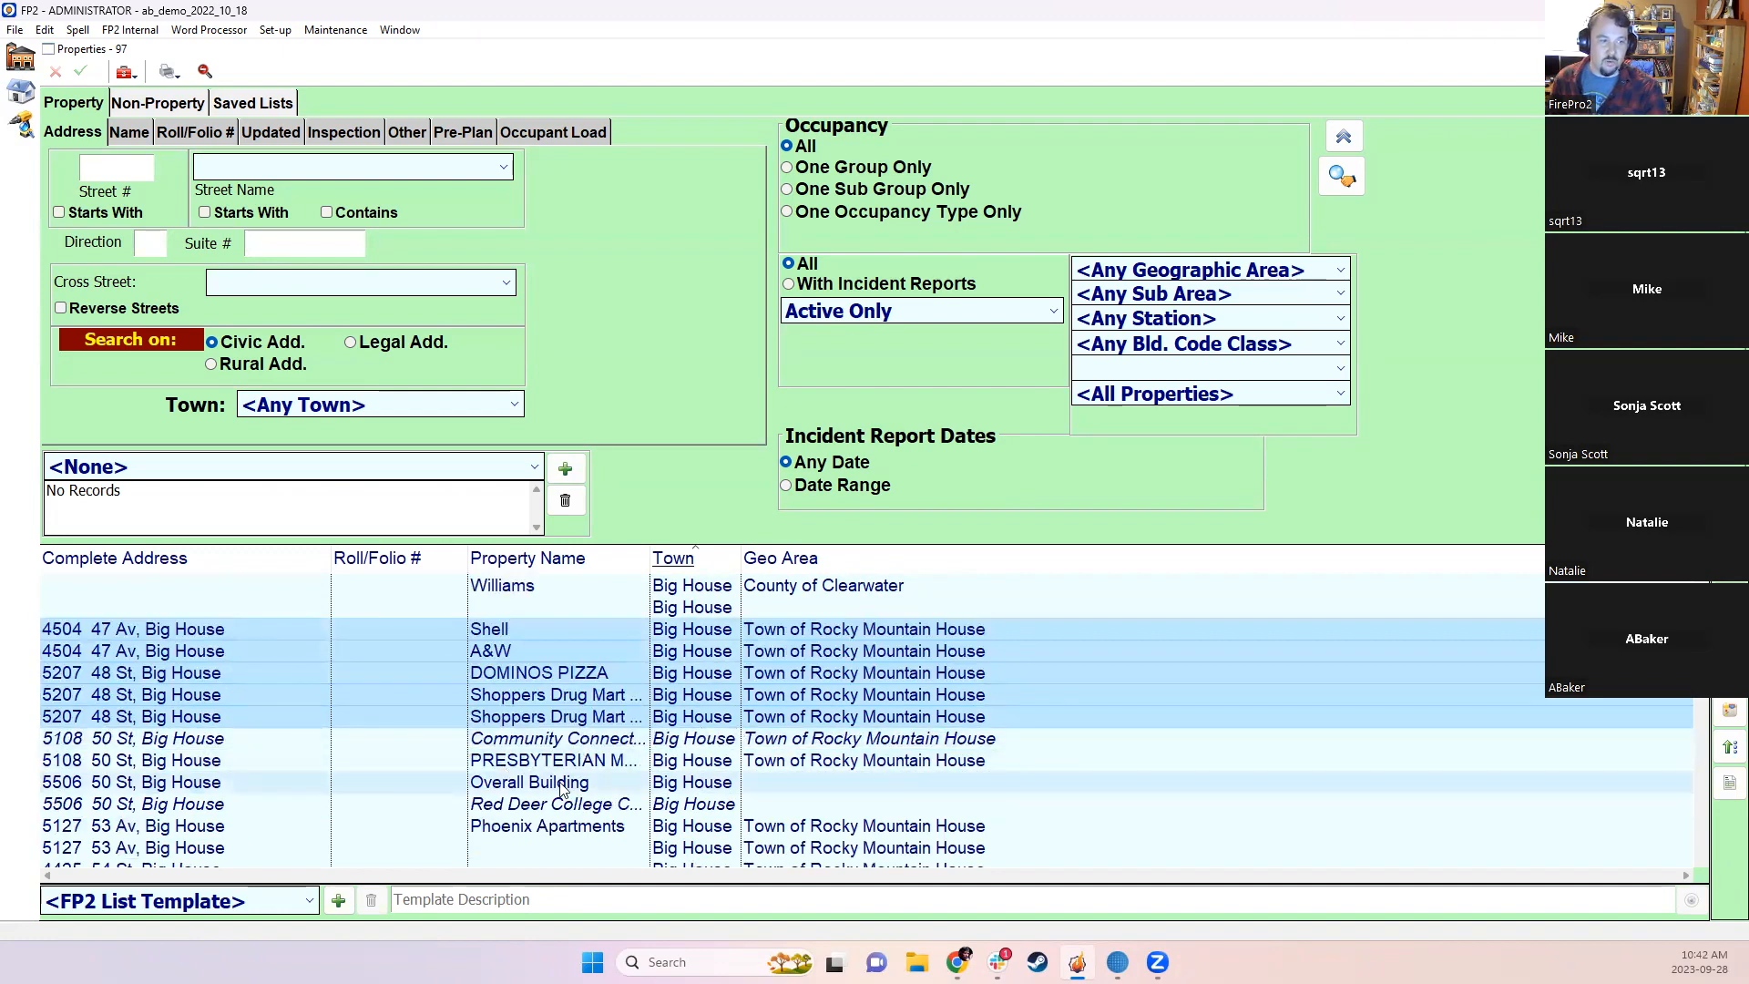
scroll(559, 789, "down", 1)
scroll(559, 788, "down", 1)
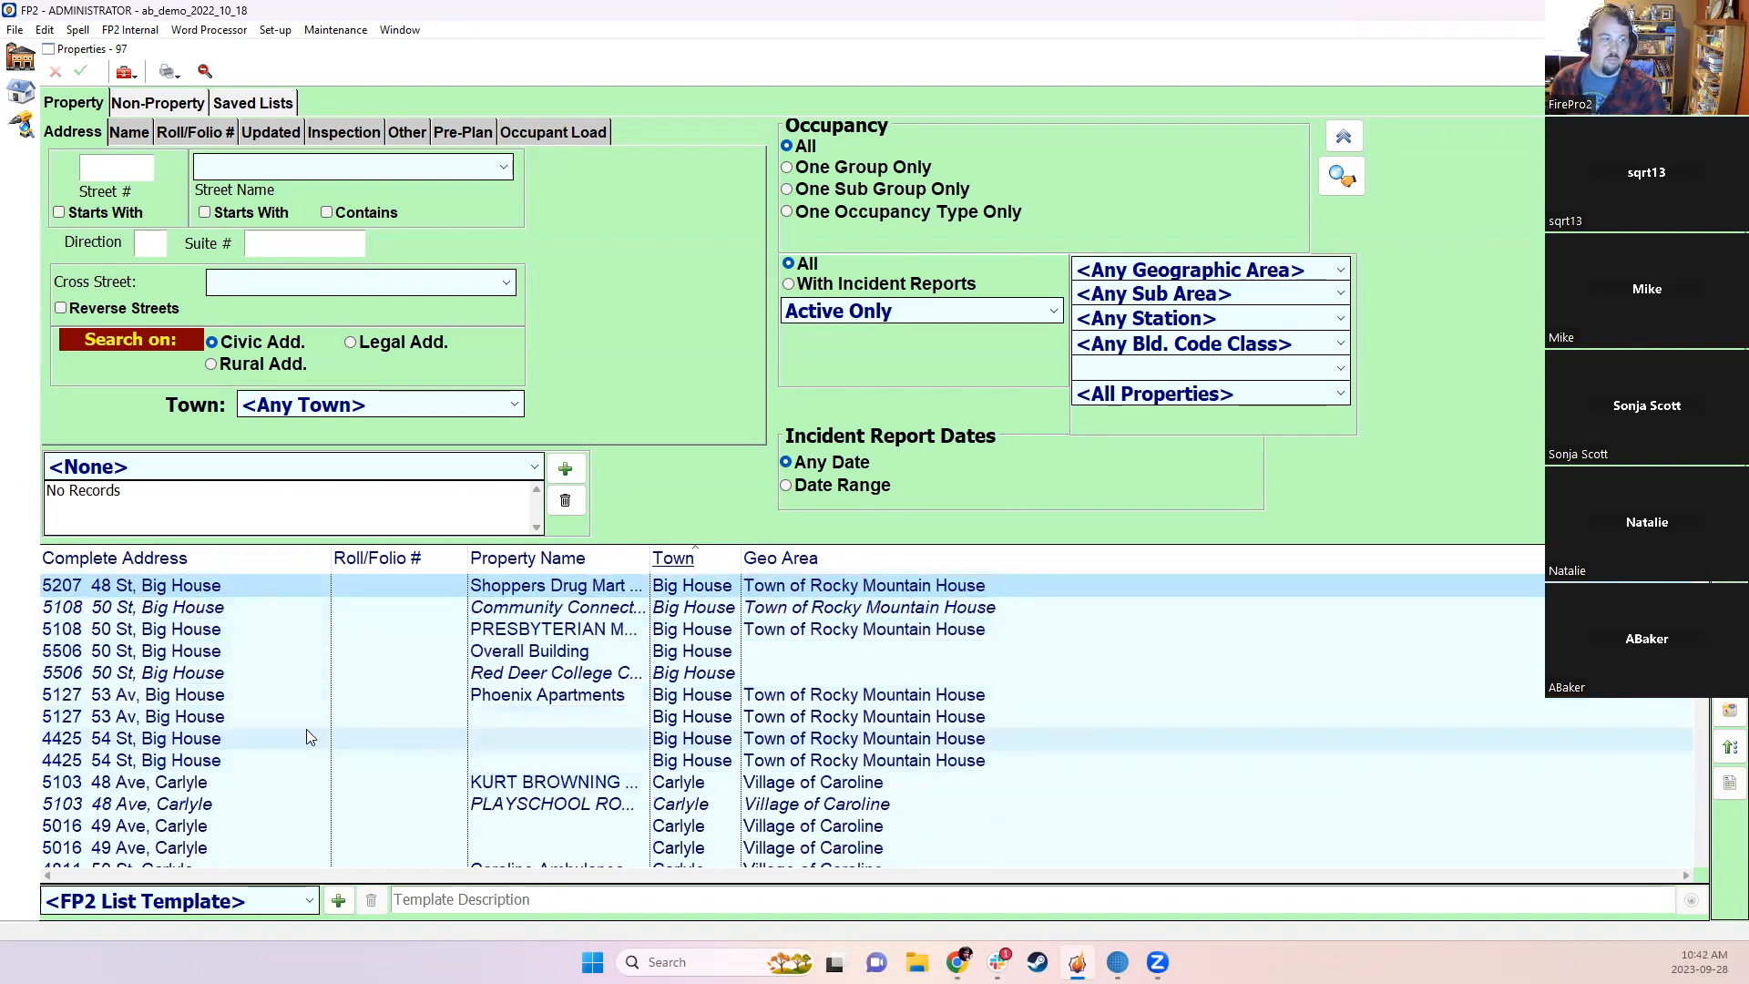
scroll(319, 729, "up", 4)
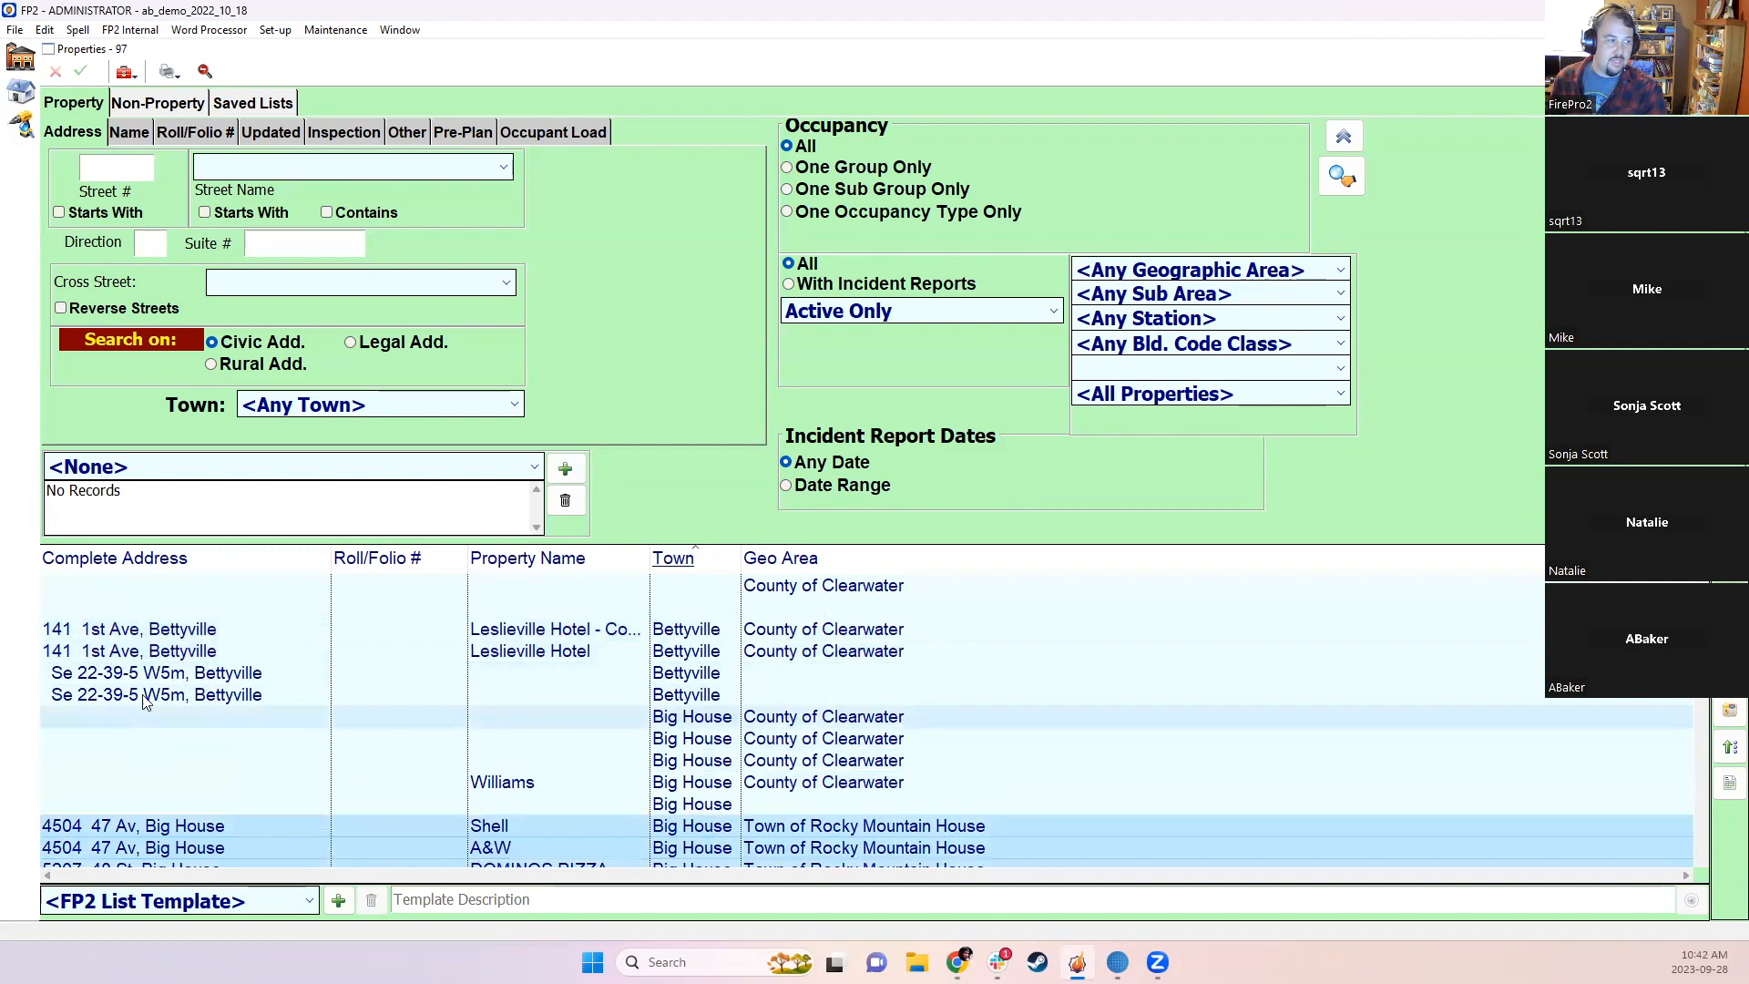
left_click(175, 691)
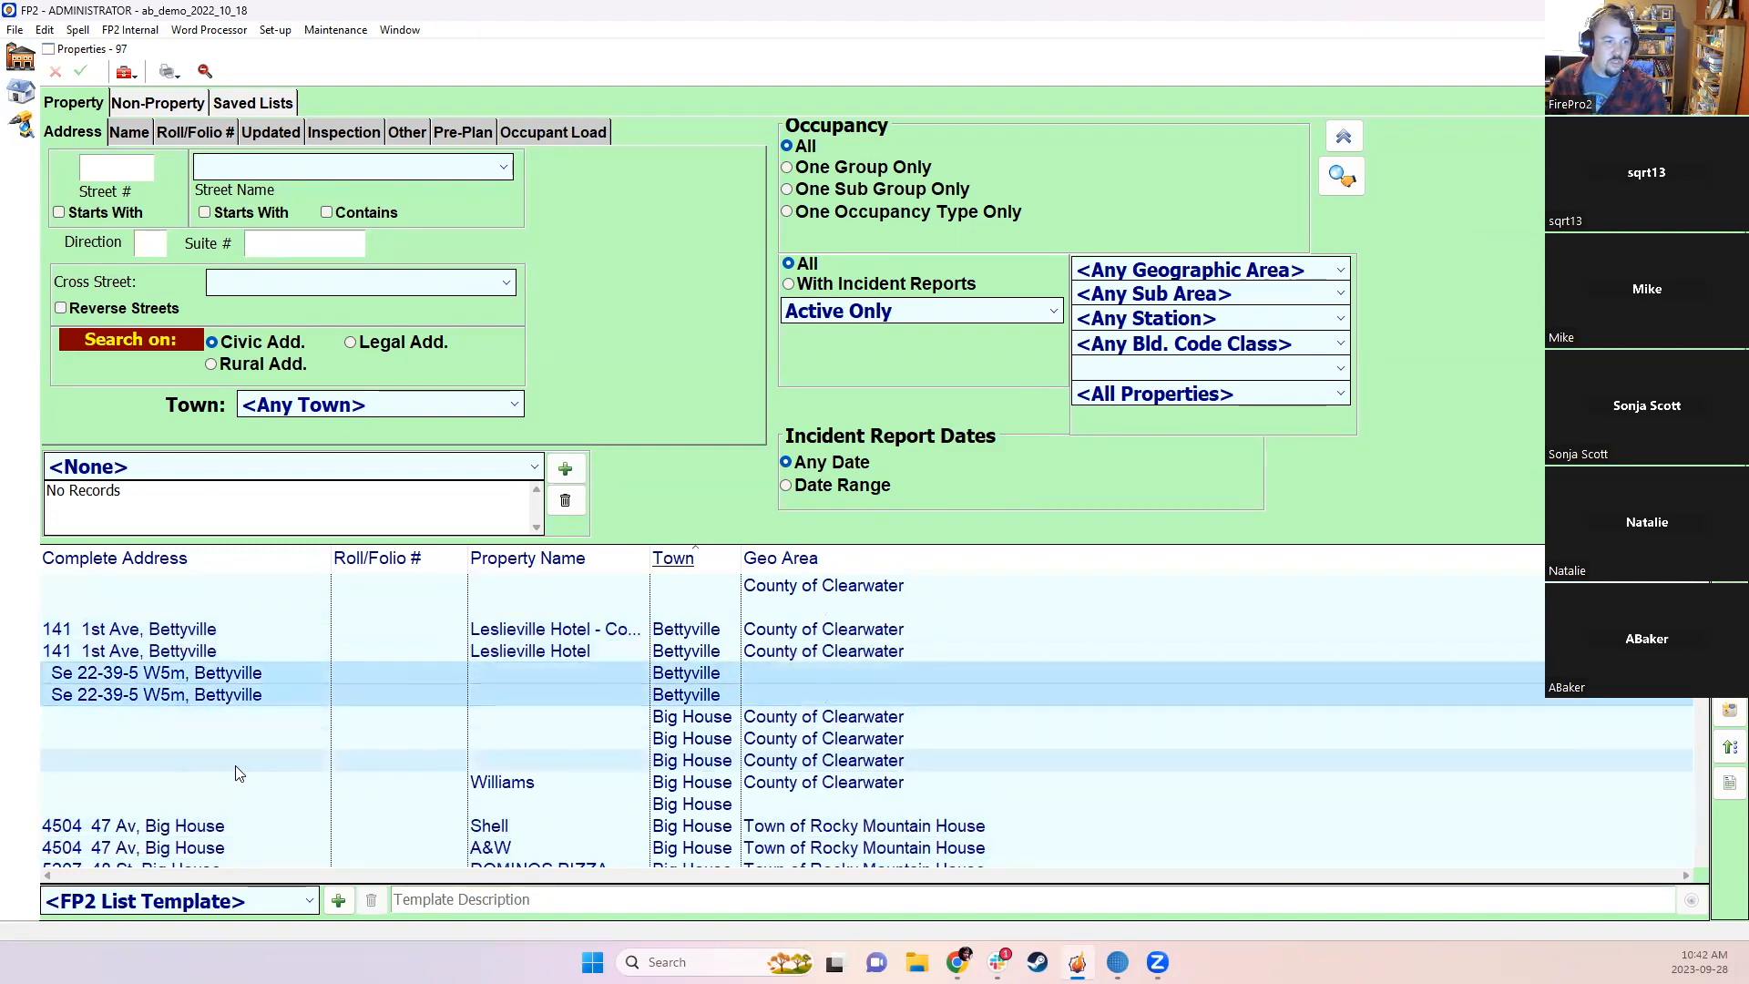
scroll(265, 738, "down", 8)
mouse_move(160, 692)
left_mouse_down()
mouse_move(160, 714)
mouse_move(160, 697)
left_mouse_up()
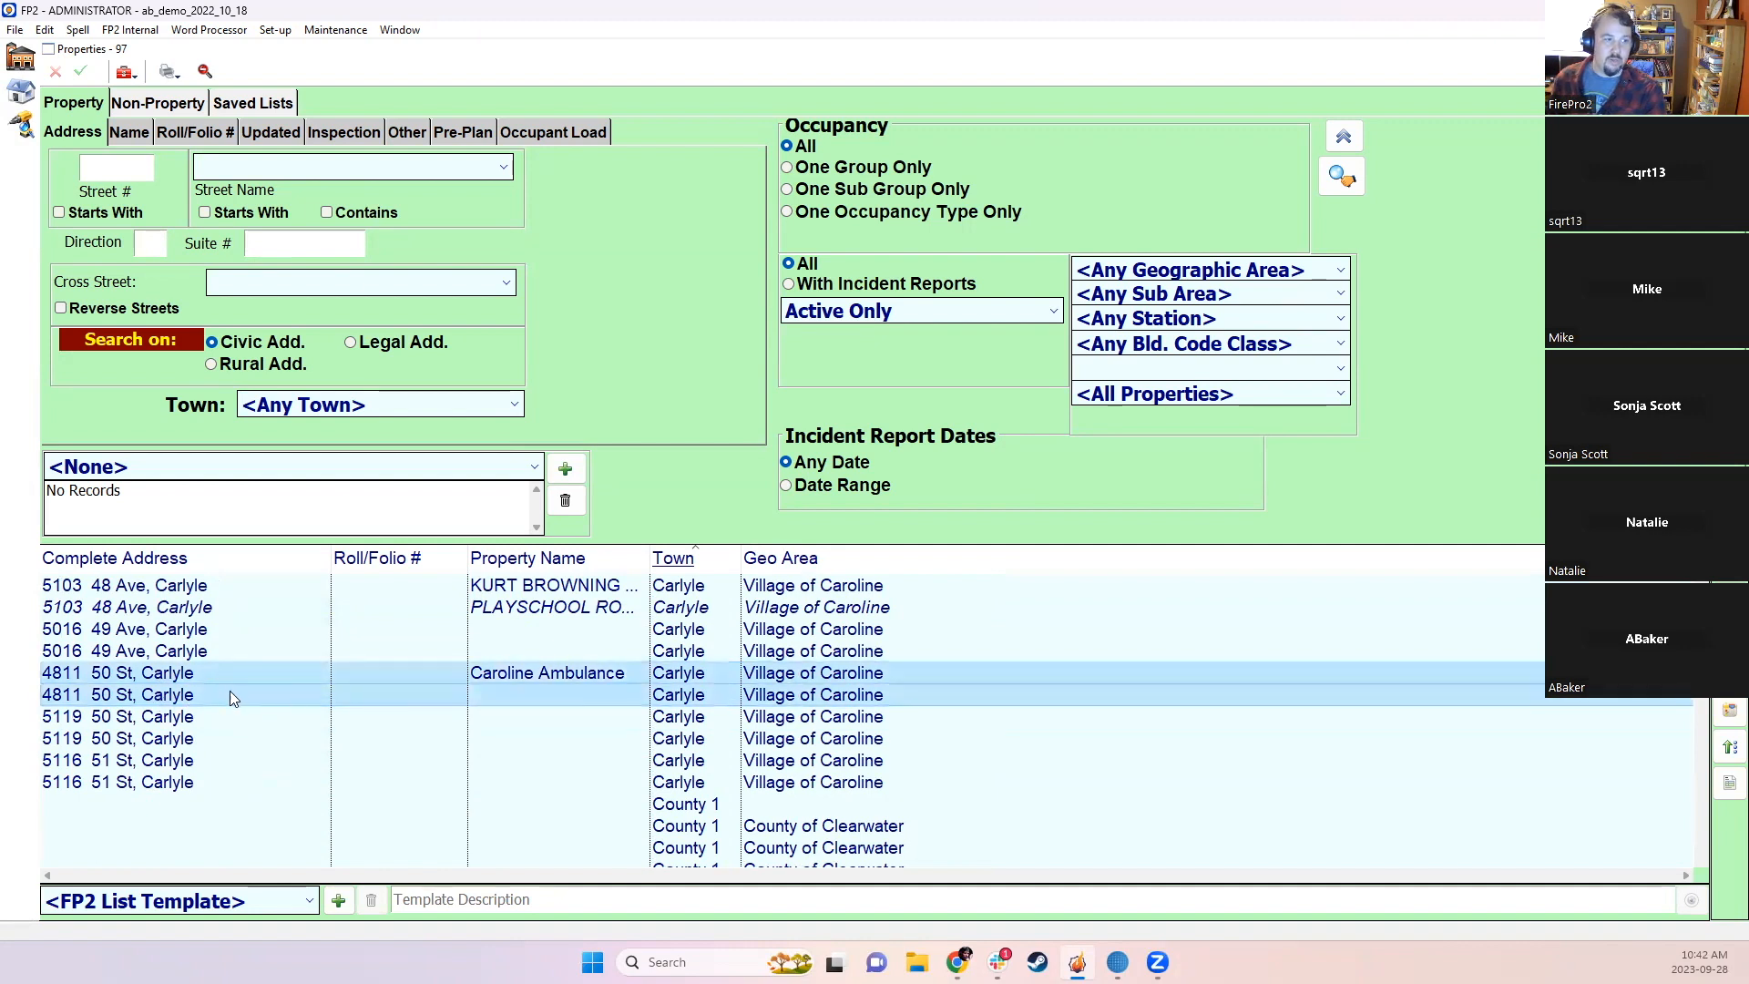
Step: Open and compare the two duplicate 50 St property records in Carlyle that have no property name
left_click(150, 722)
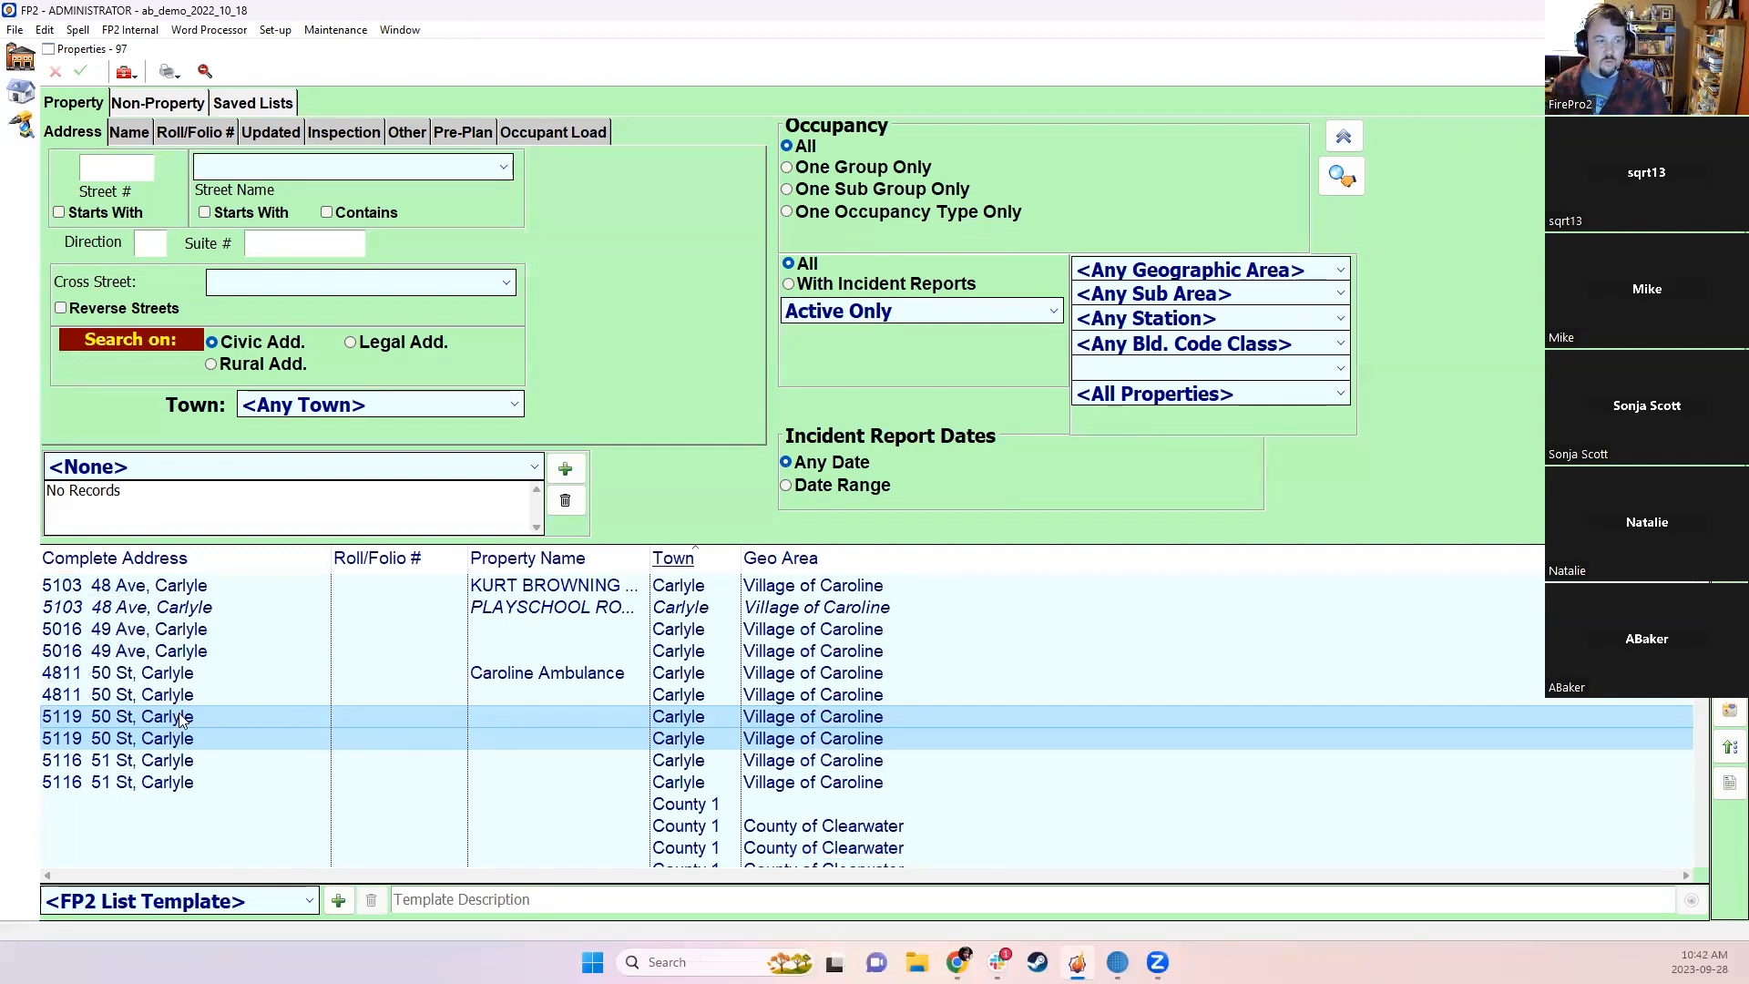
double_click(179, 719)
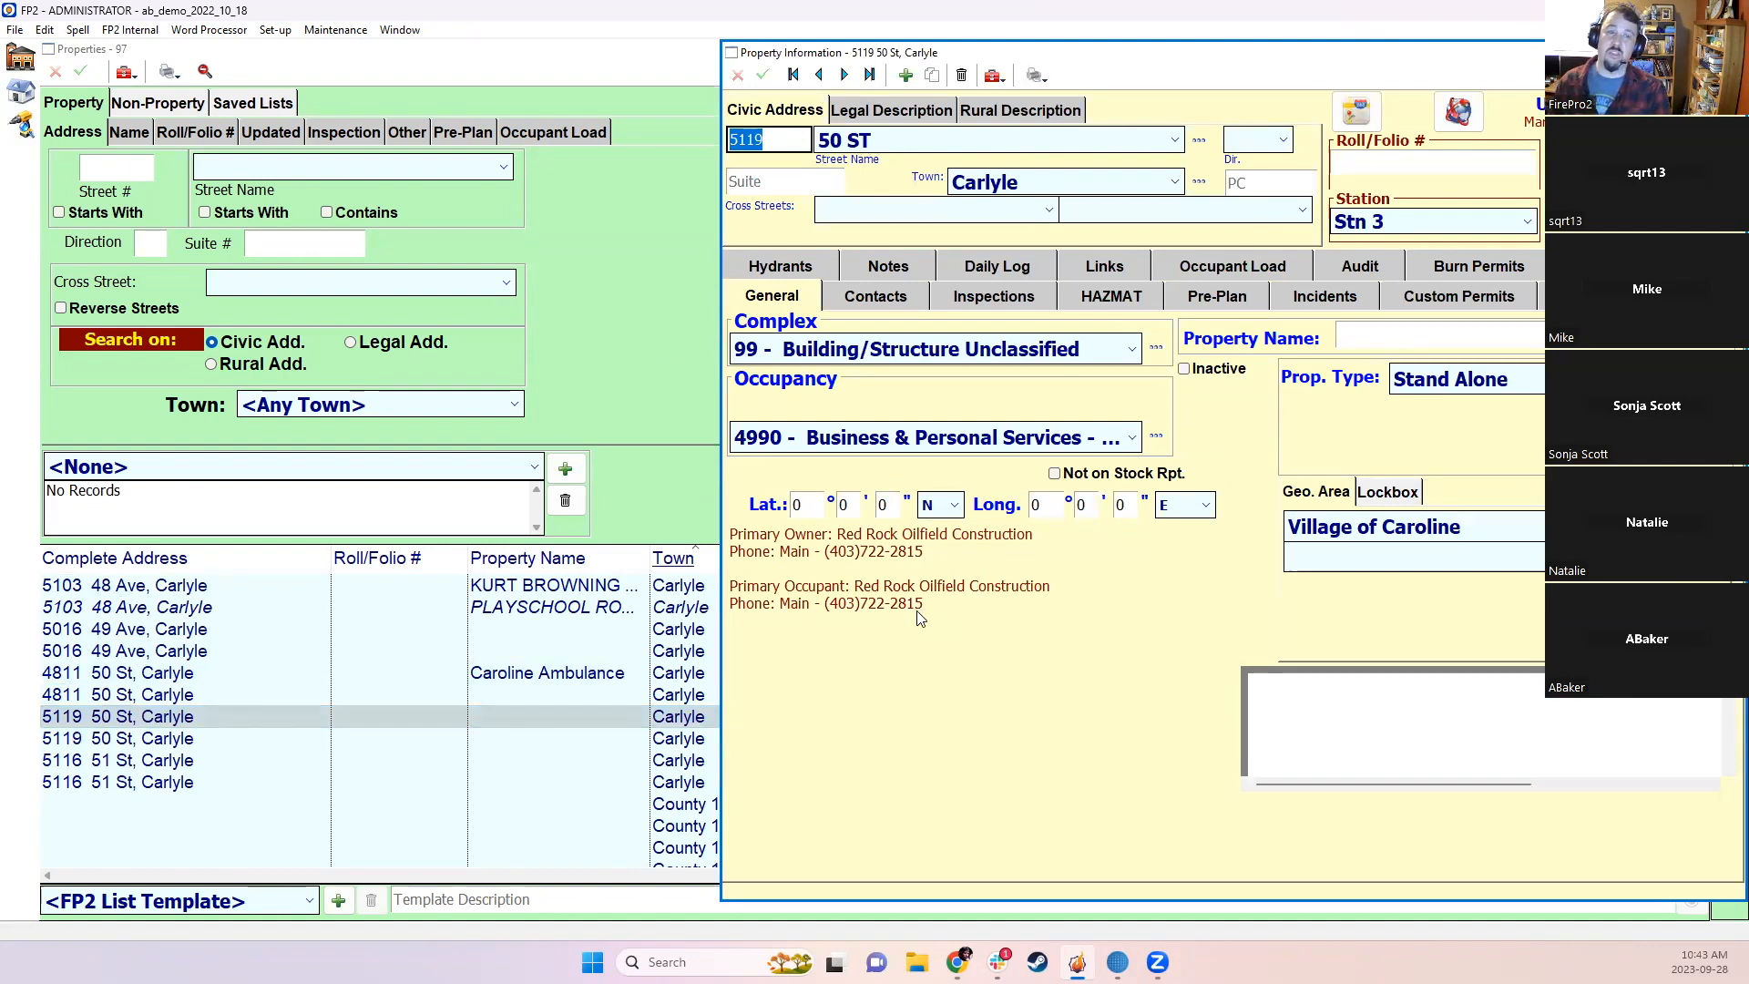
double_click(356, 734)
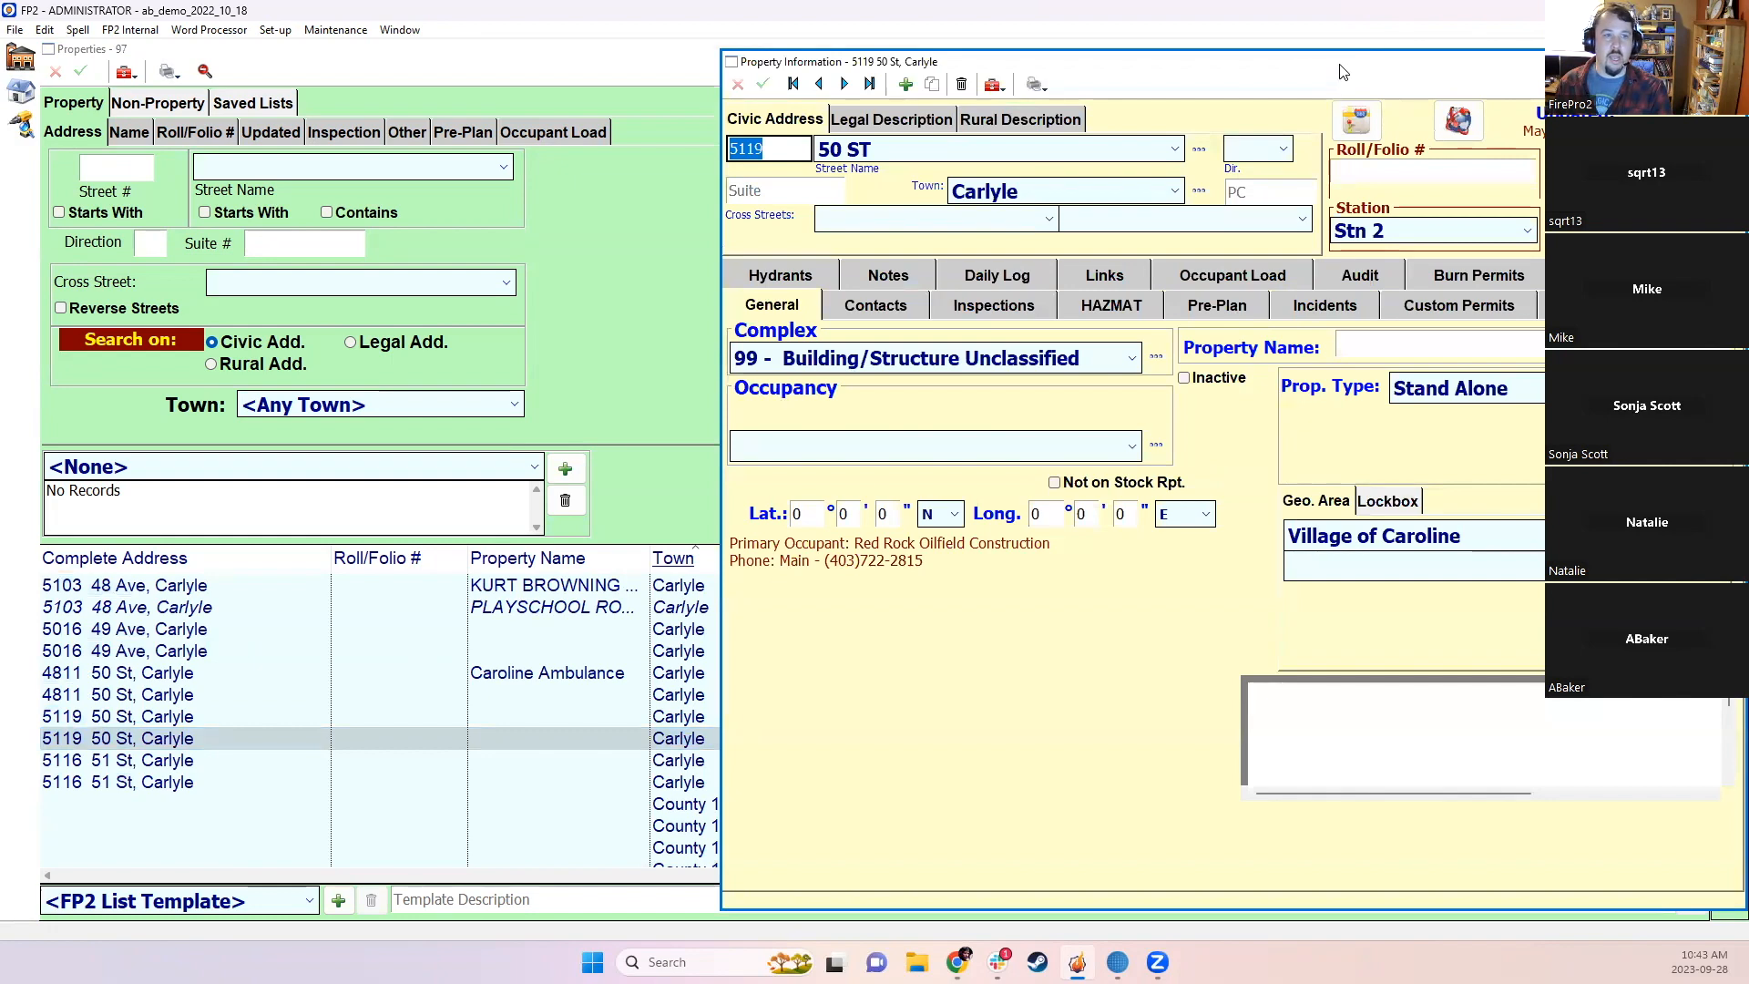
left_click_drag(1330, 73, 747, 73)
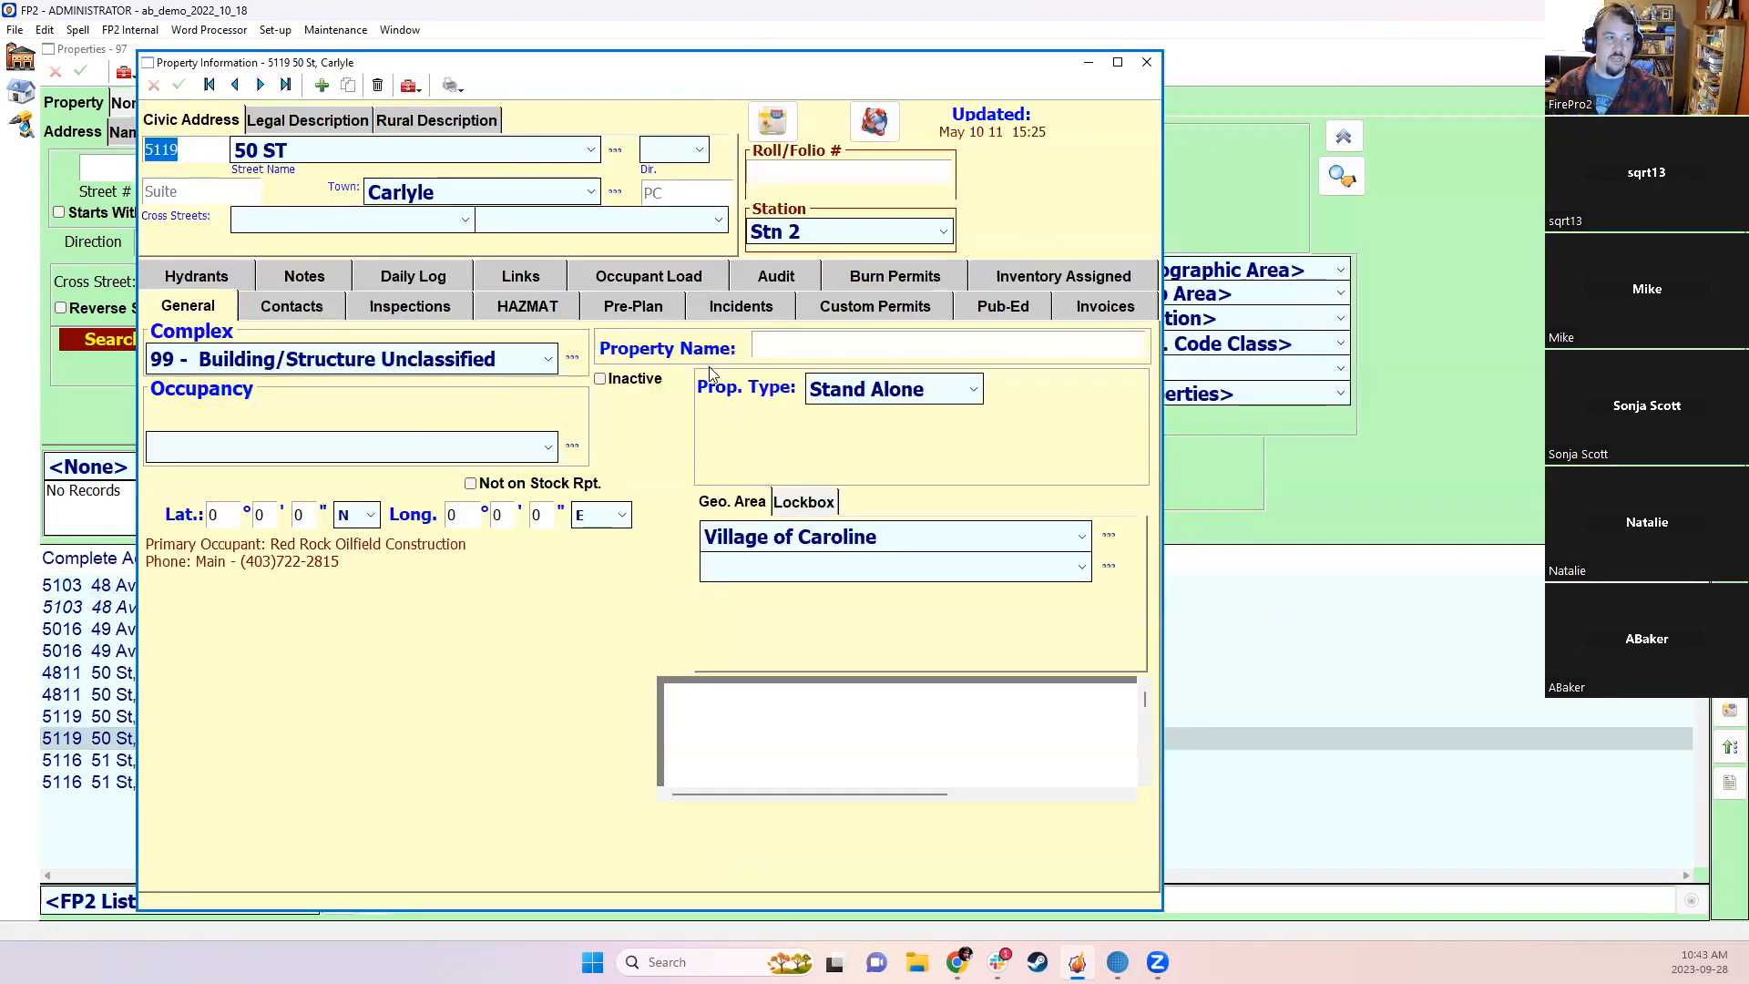
left_click(180, 151)
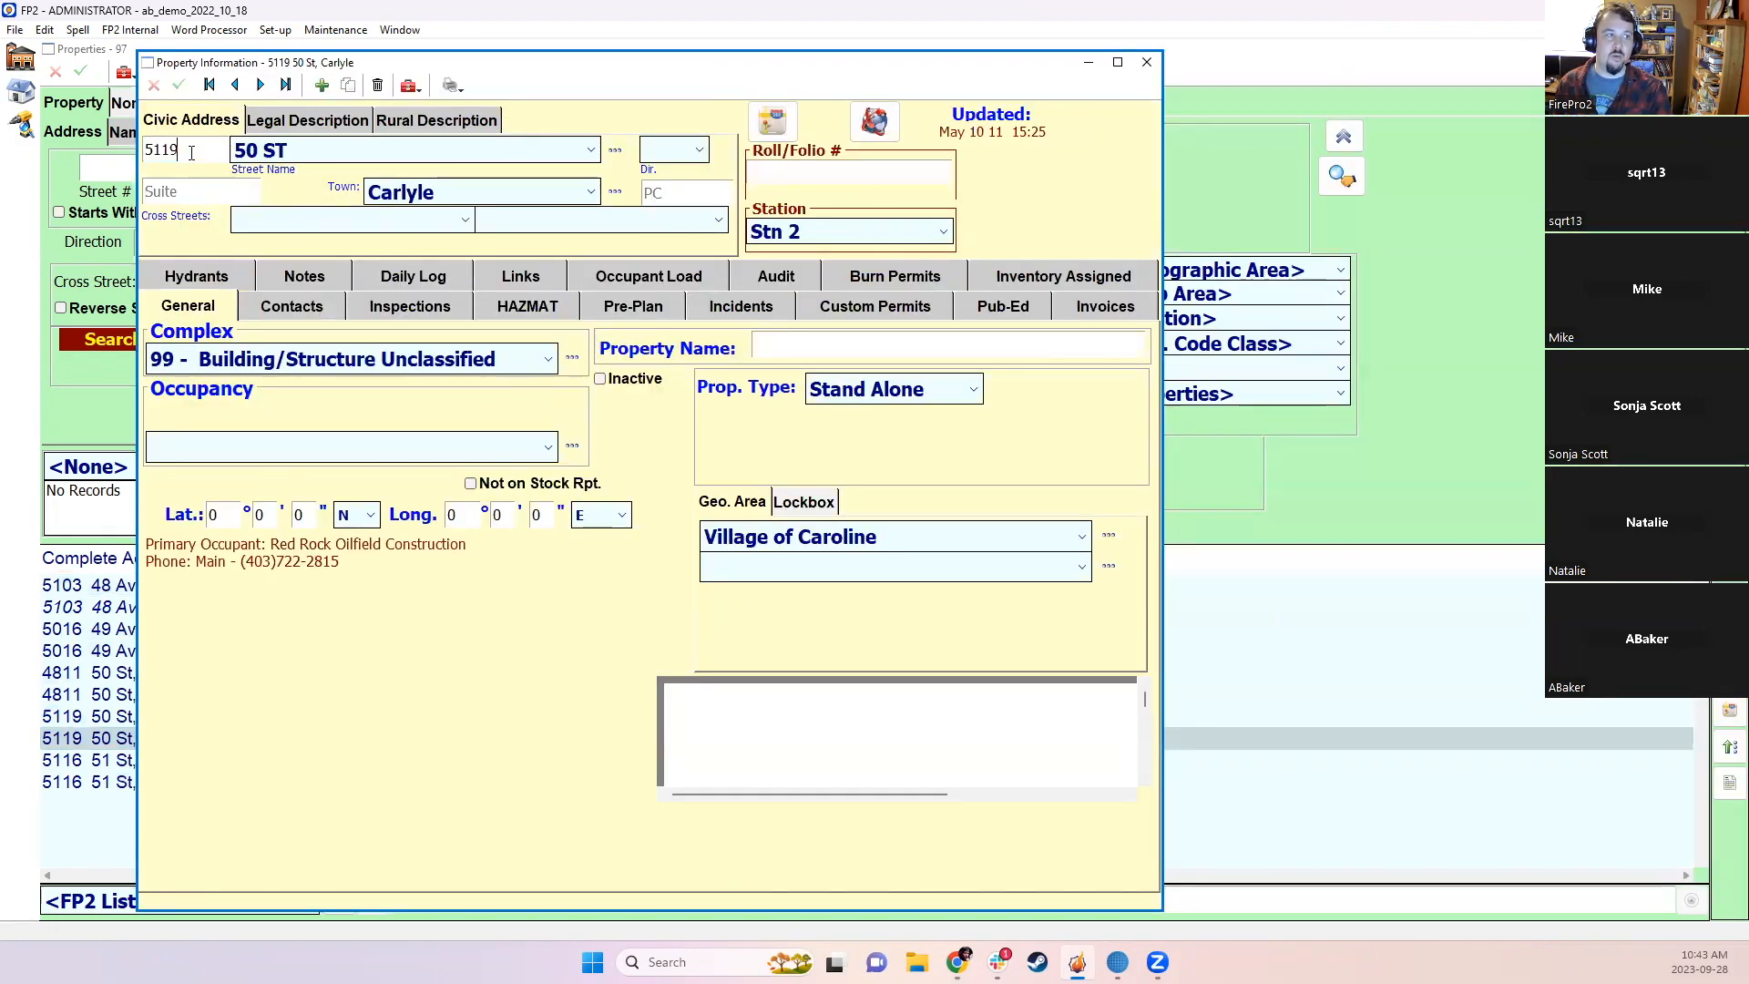
Step: Merge the duplicate 50 St, Carlyle property assigned to Stn 2 into the matching record assigned to Stn 3, and close the record
left_click(411, 88)
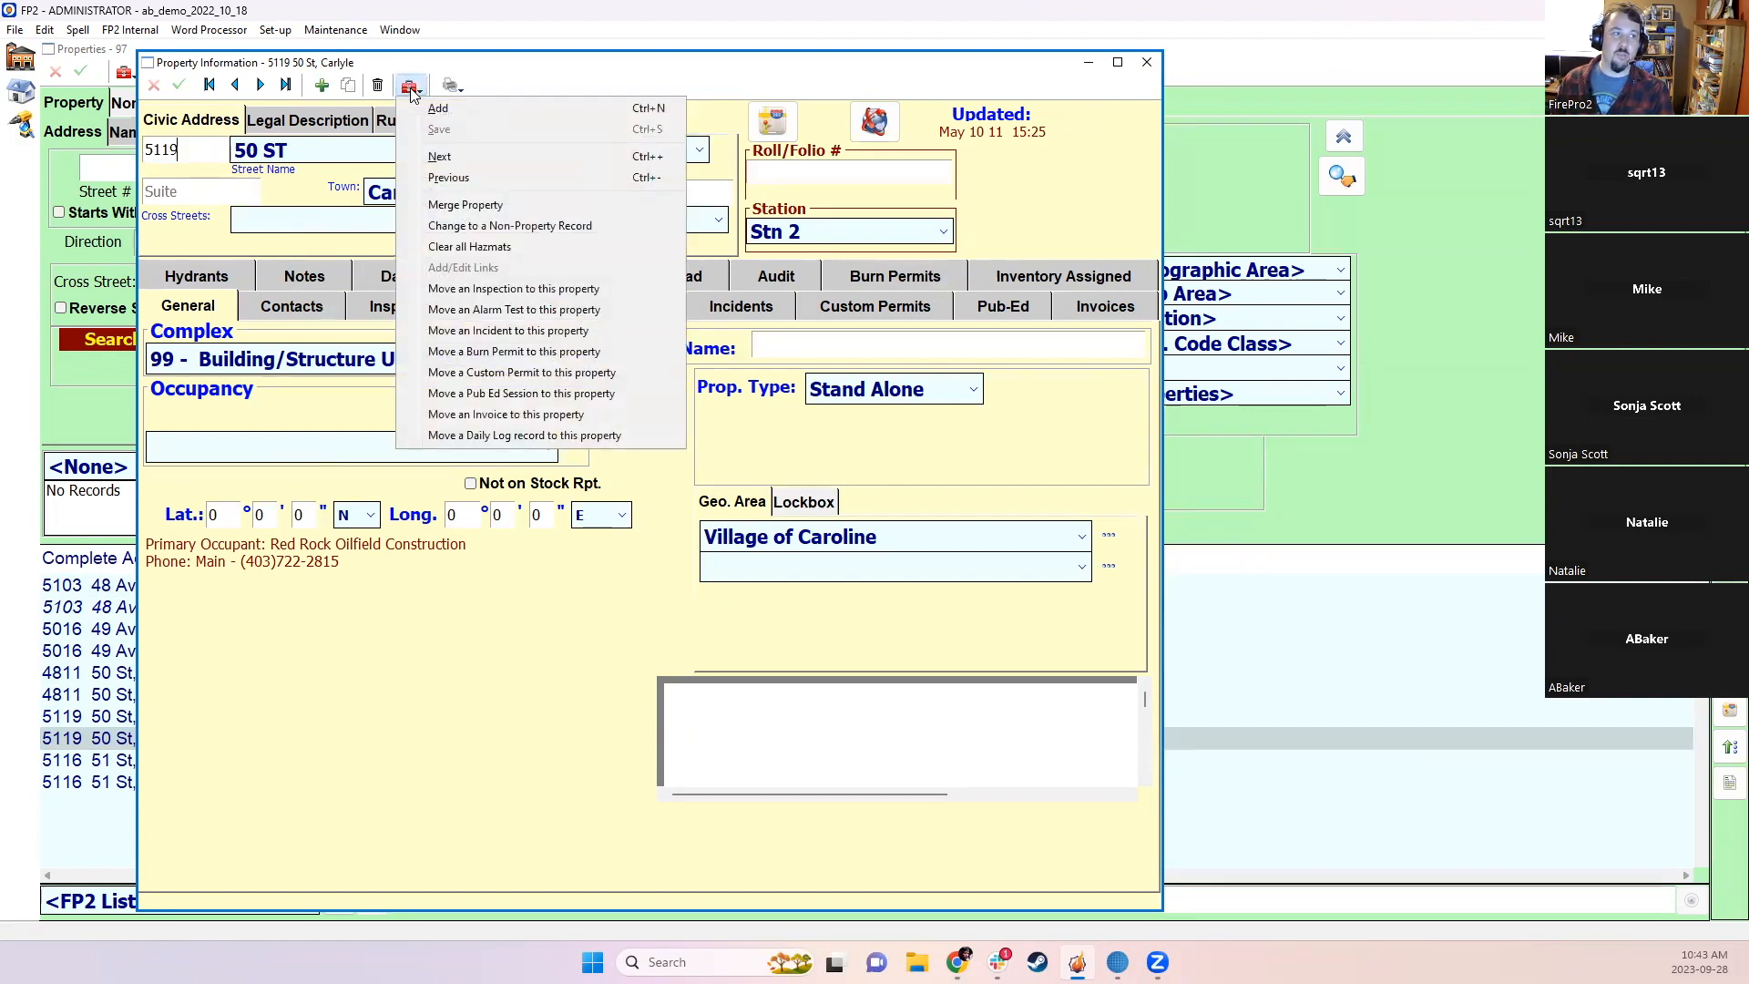
left_click(460, 206)
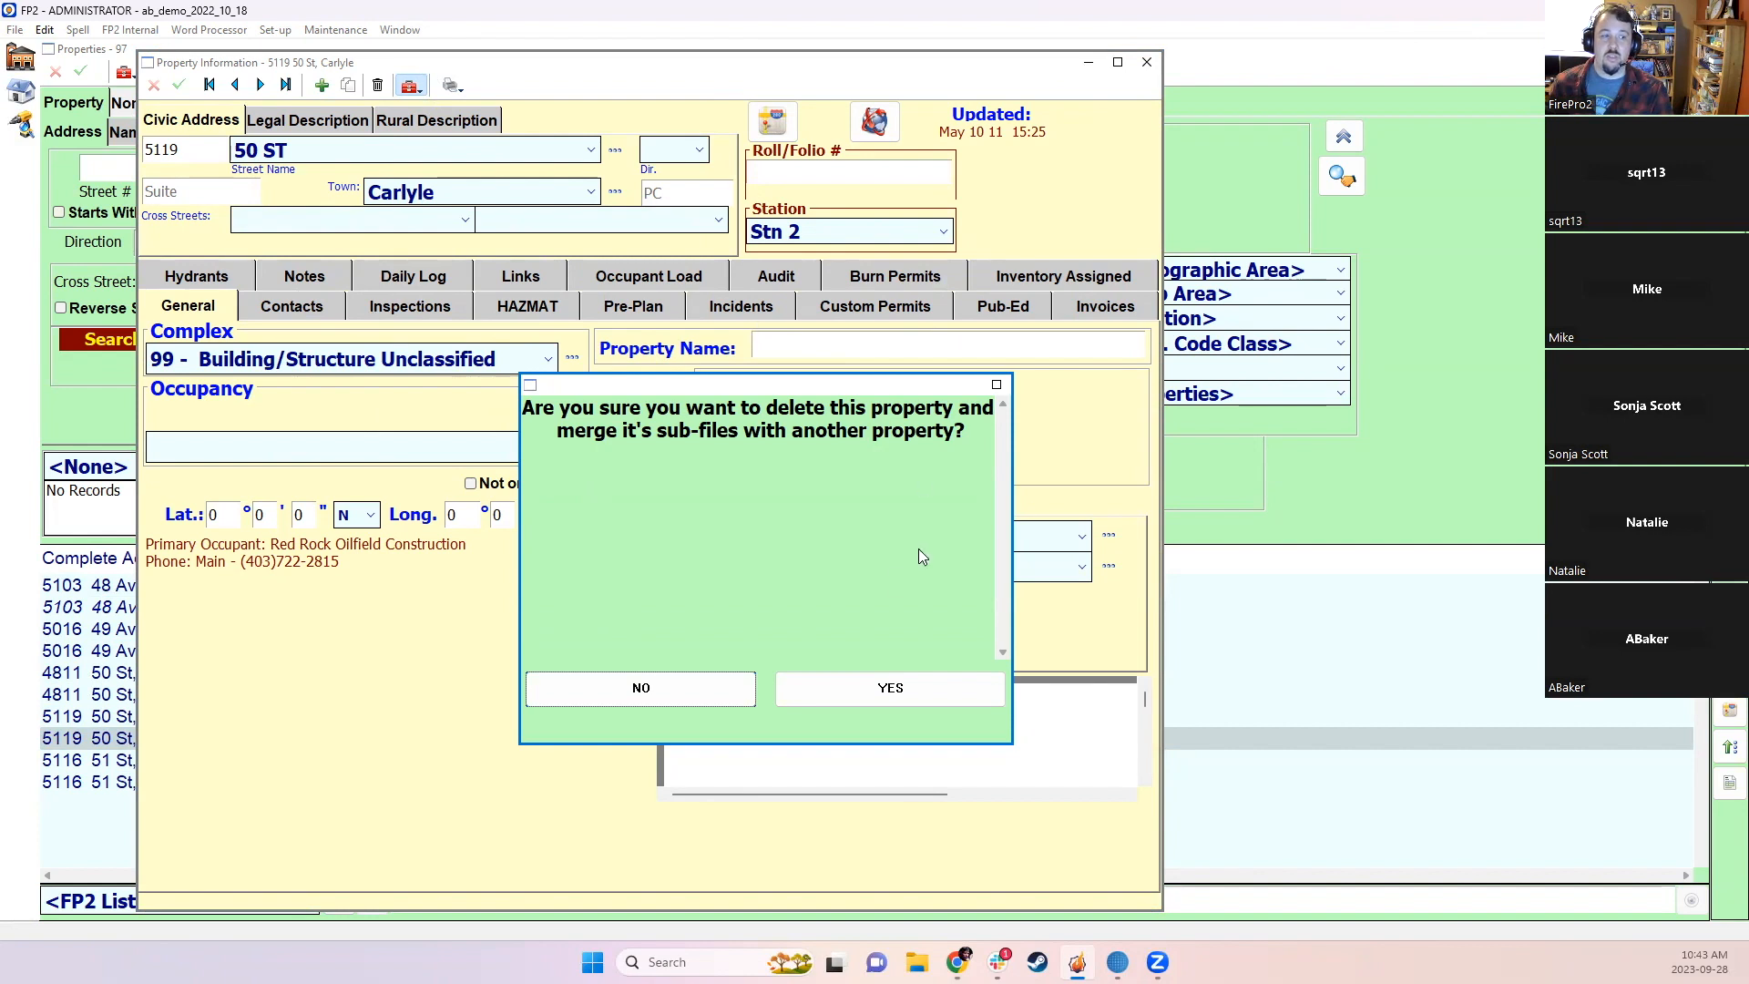
left_click(854, 696)
left_click(865, 564)
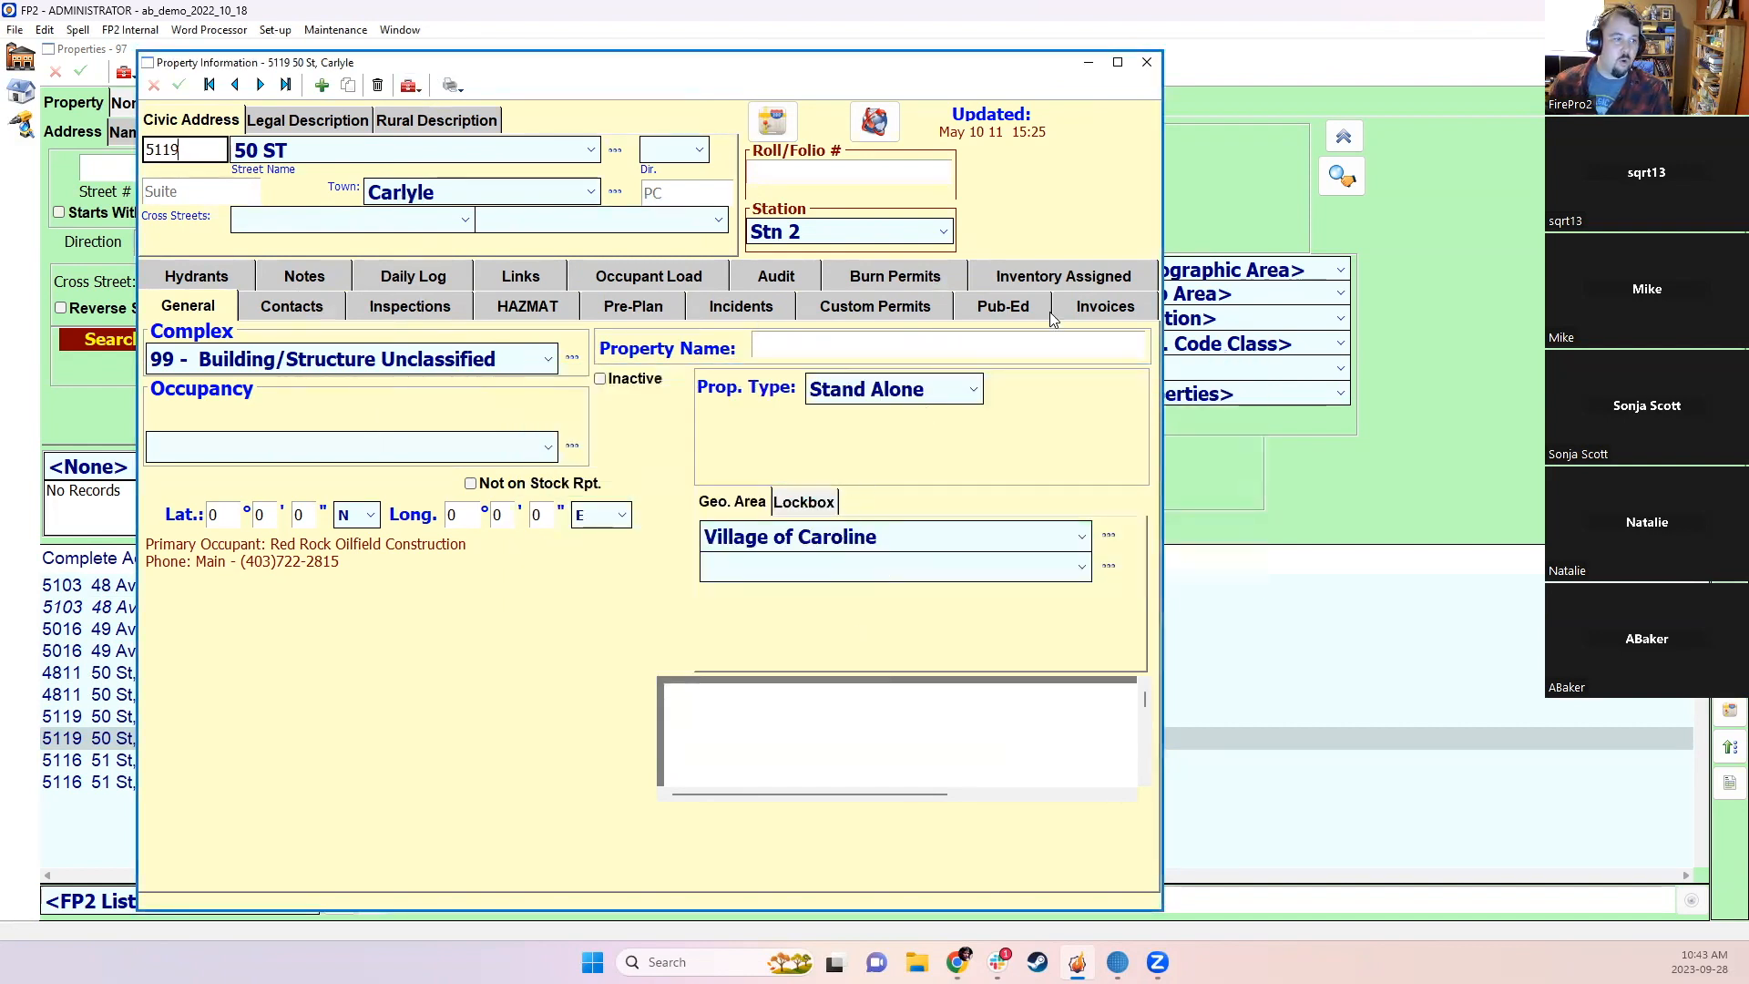
left_click(1147, 62)
double_click(64, 716)
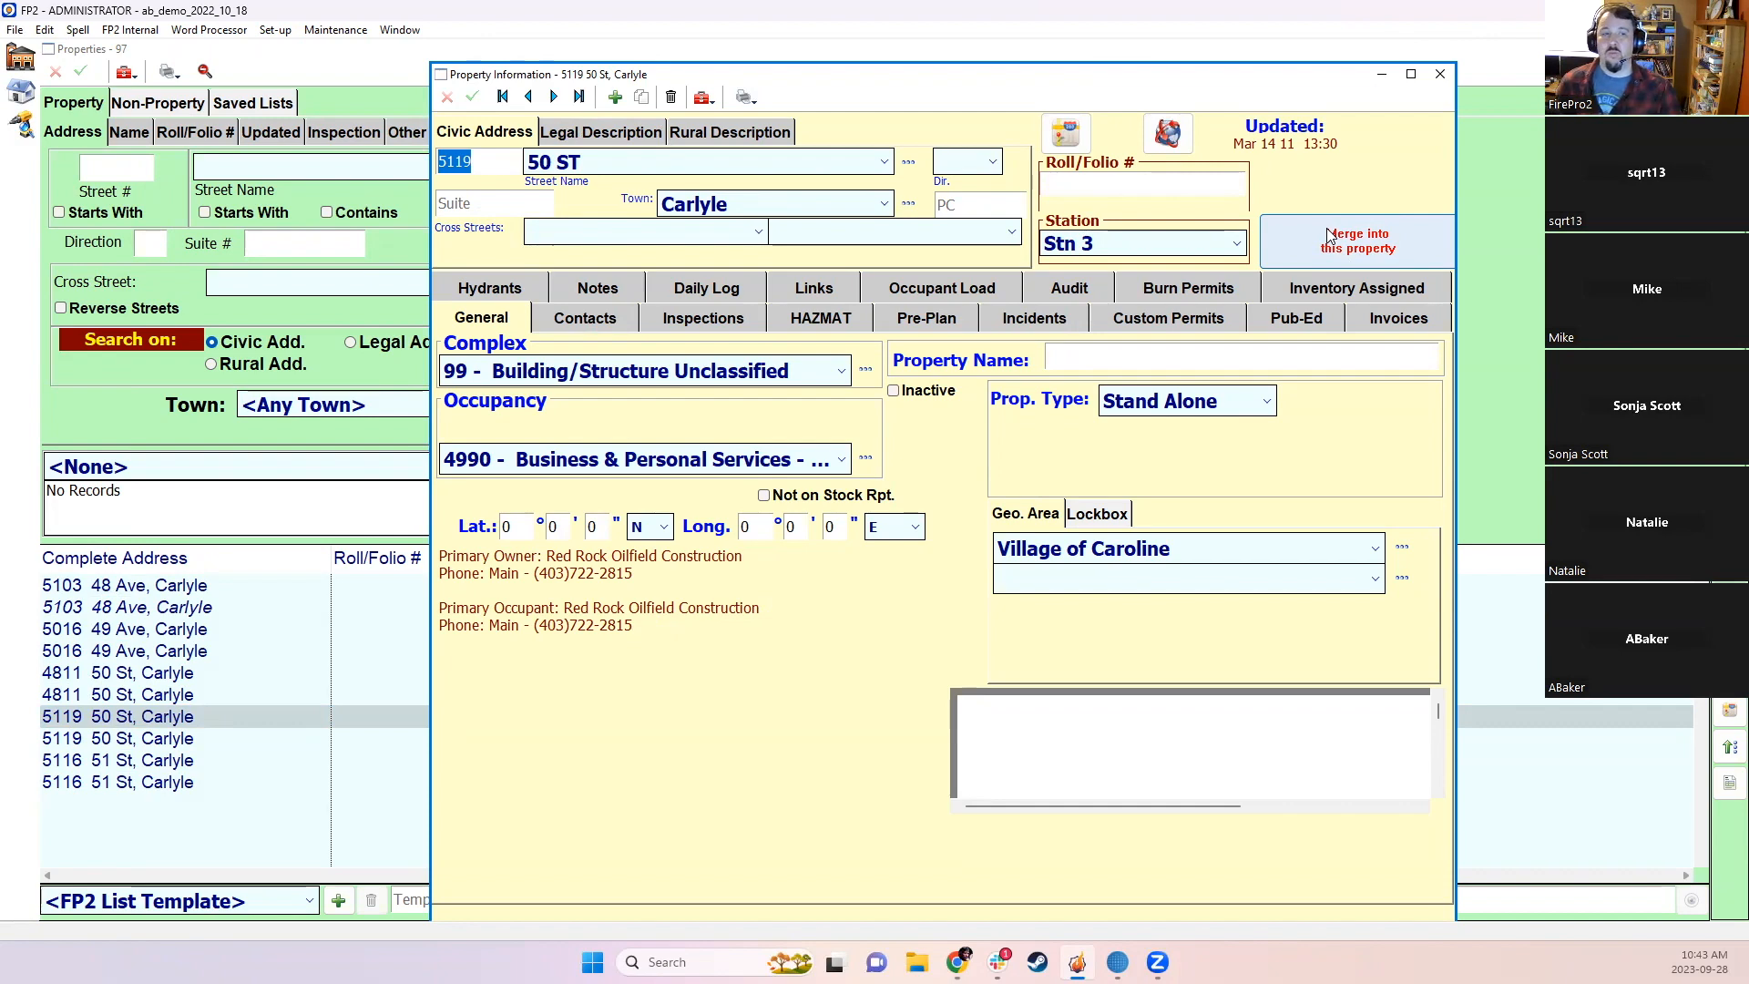
left_click(1349, 242)
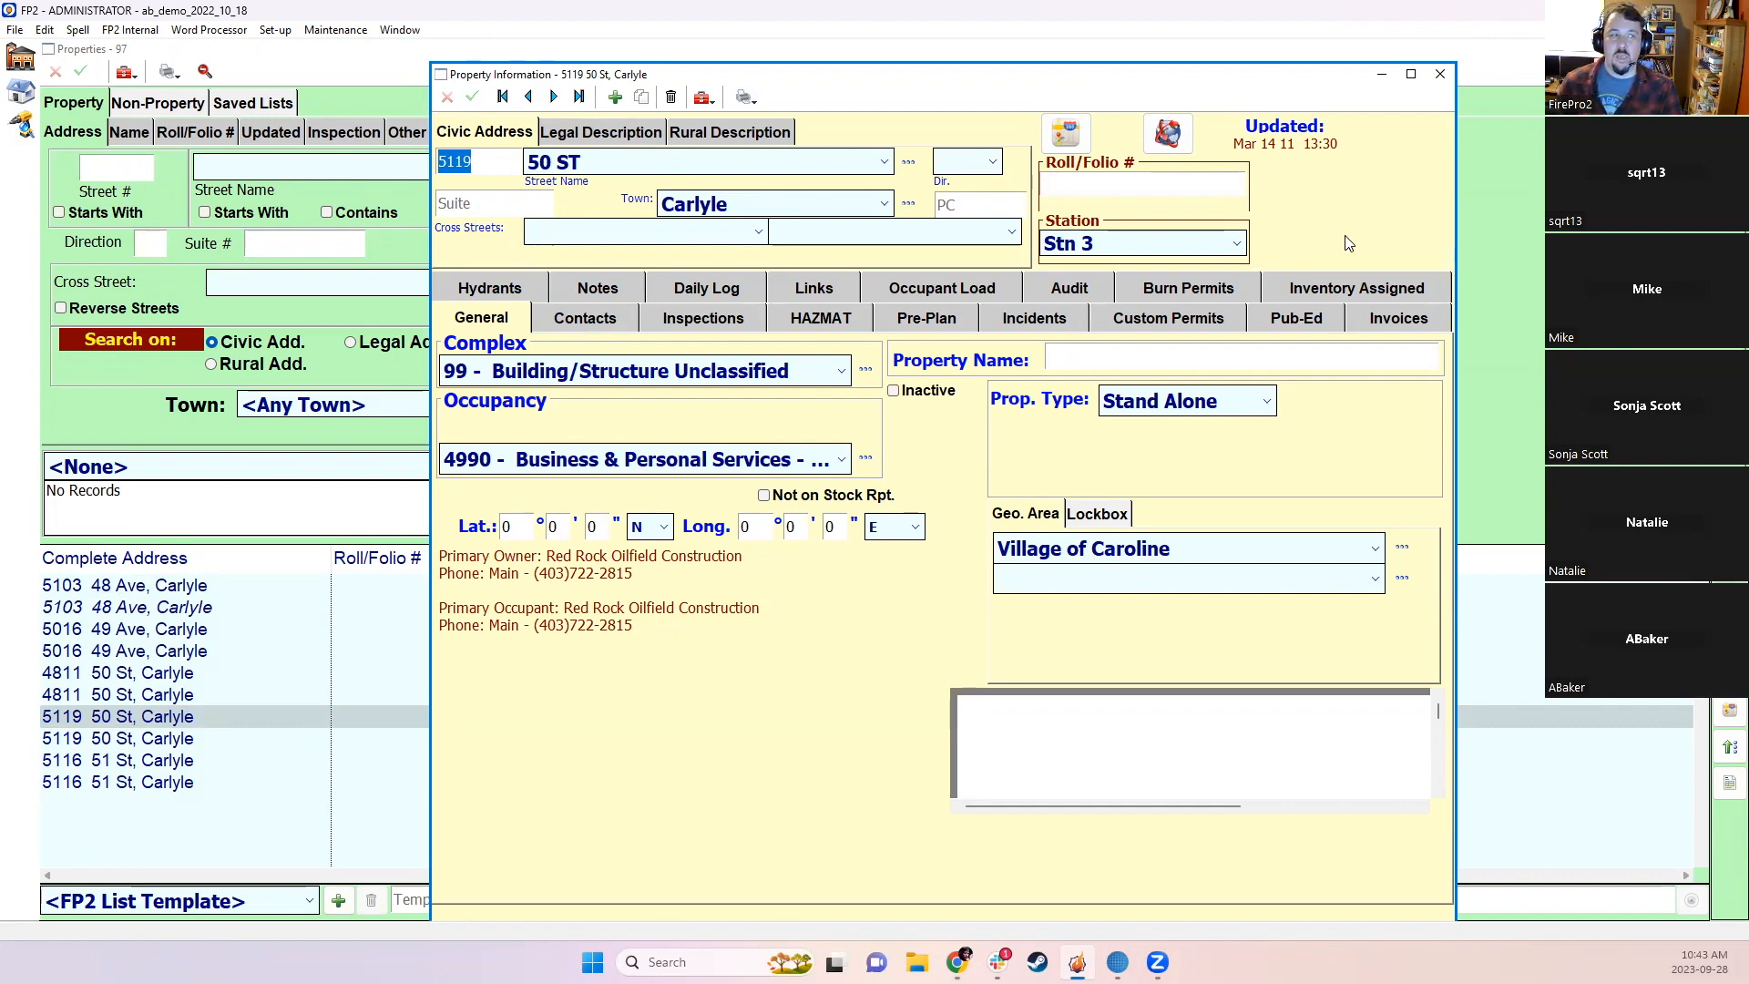
left_click(1440, 74)
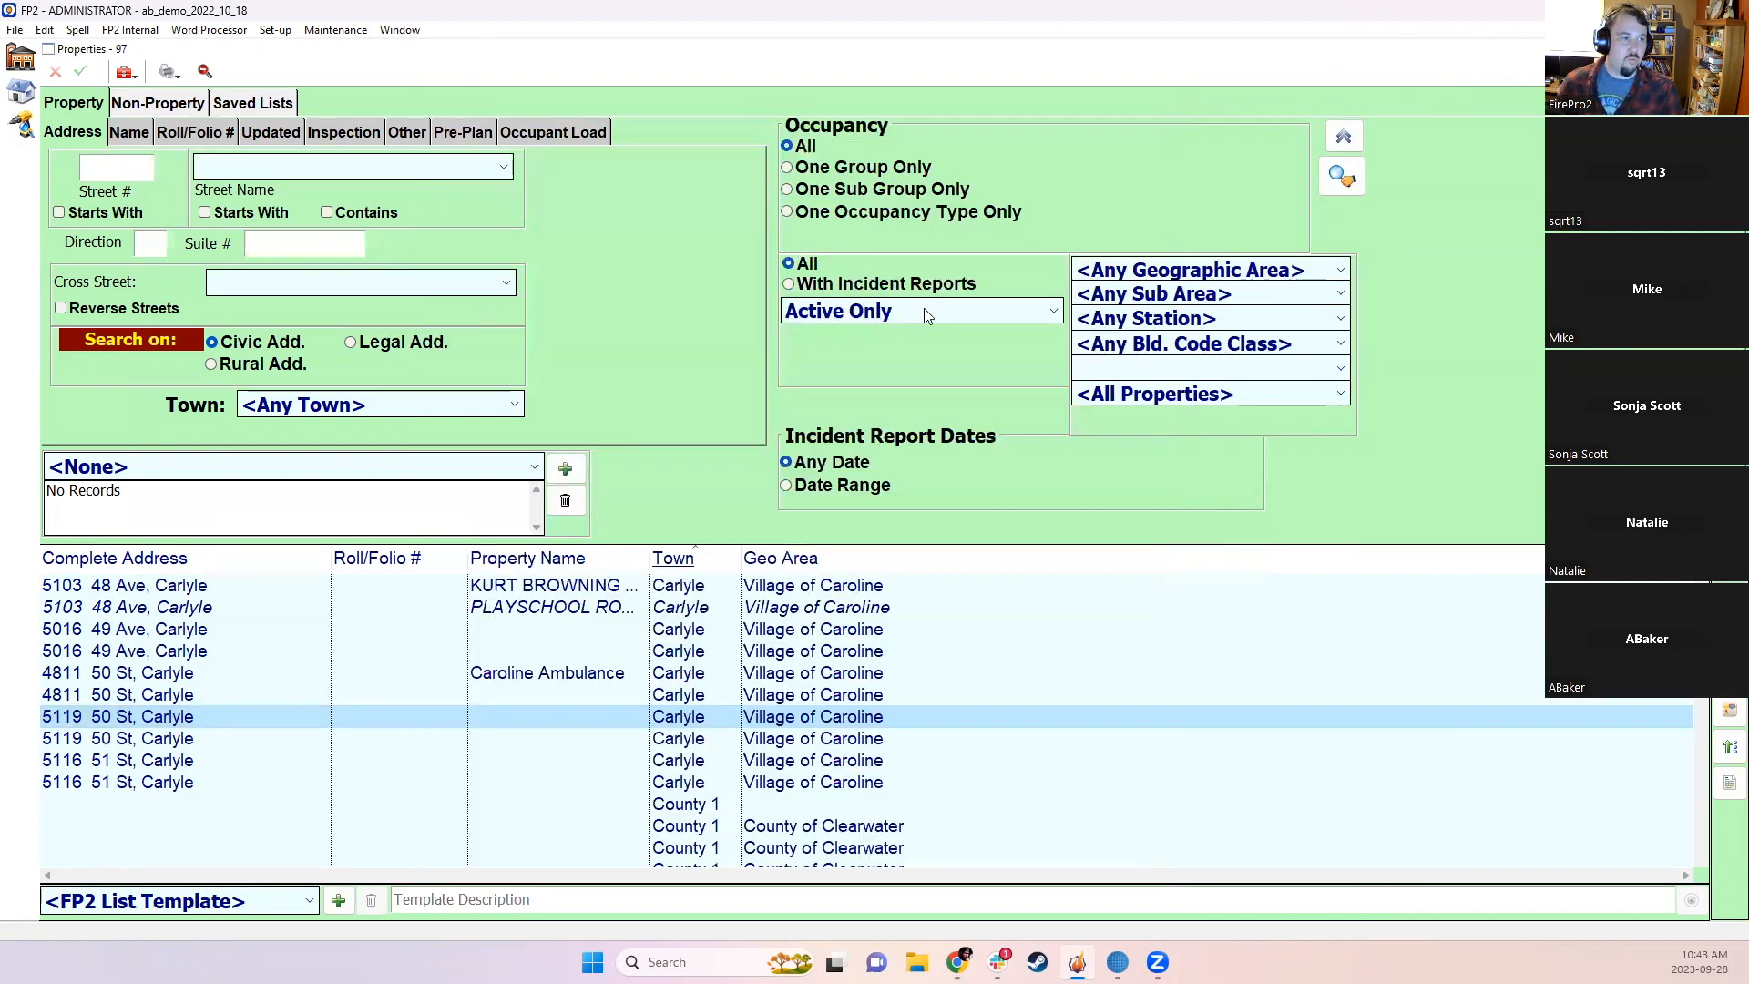
Step: List all active properties again and repeat the duplicate check, leaving Roll/Folio numbers out
left_click(1330, 175)
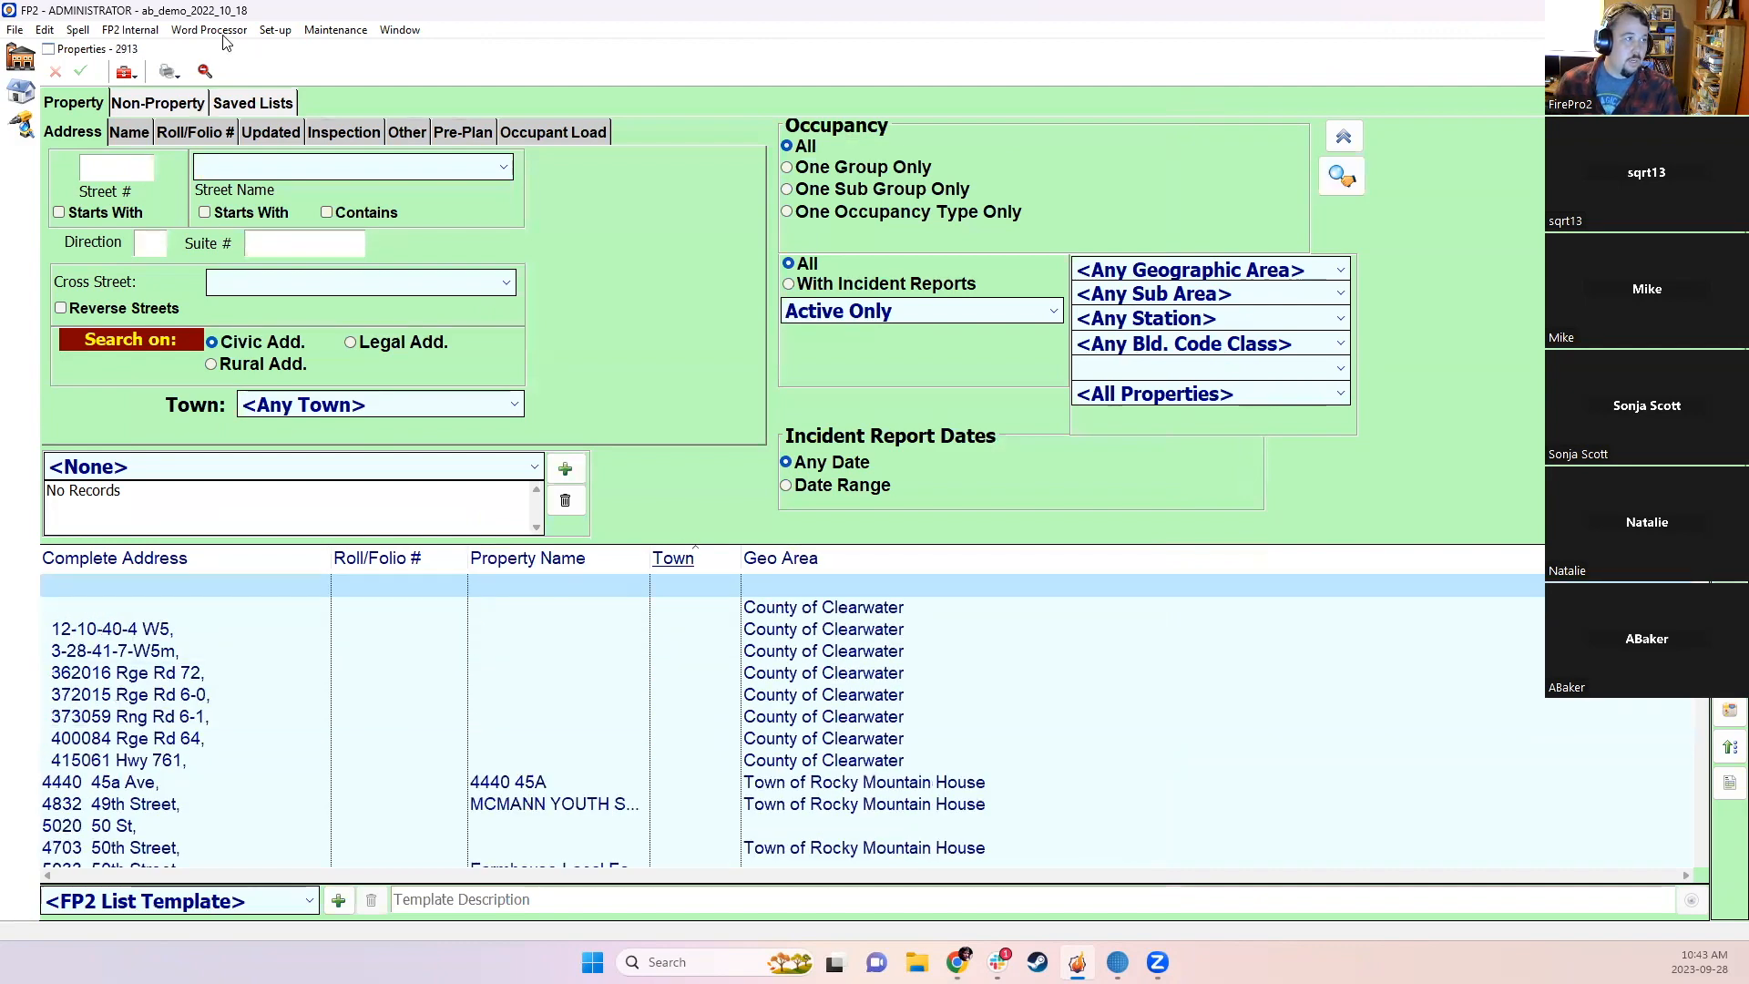
left_click(128, 71)
left_click(166, 167)
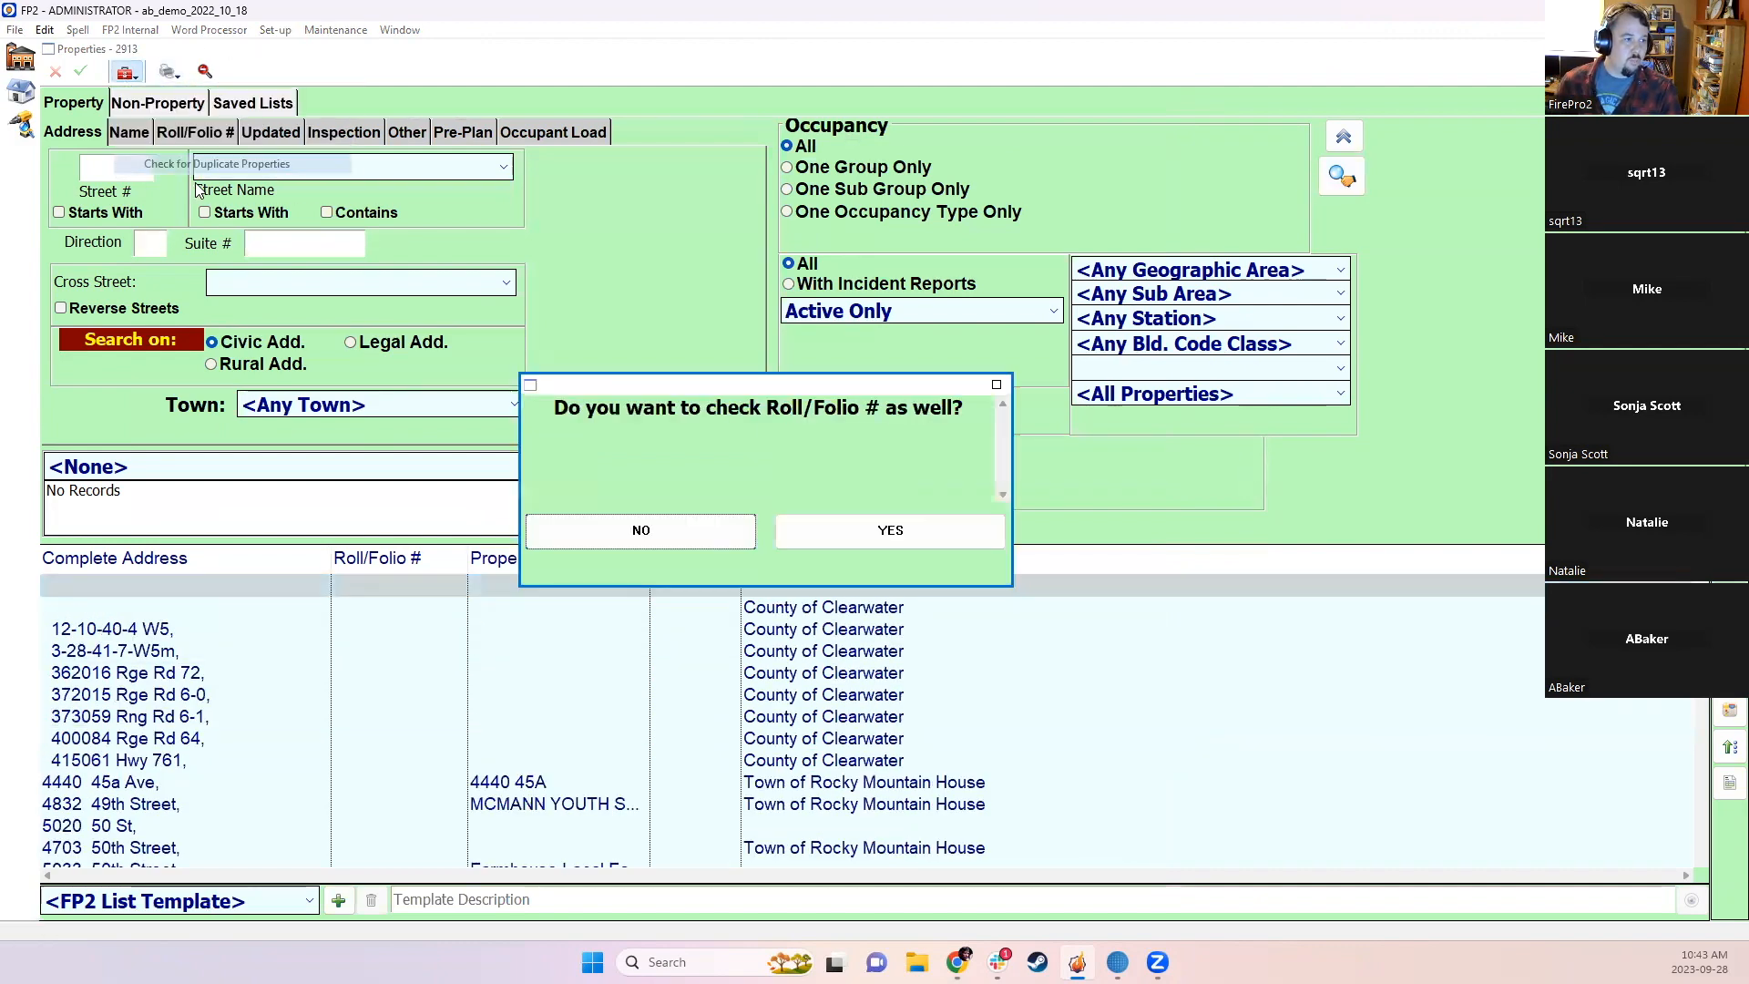
left_click(656, 538)
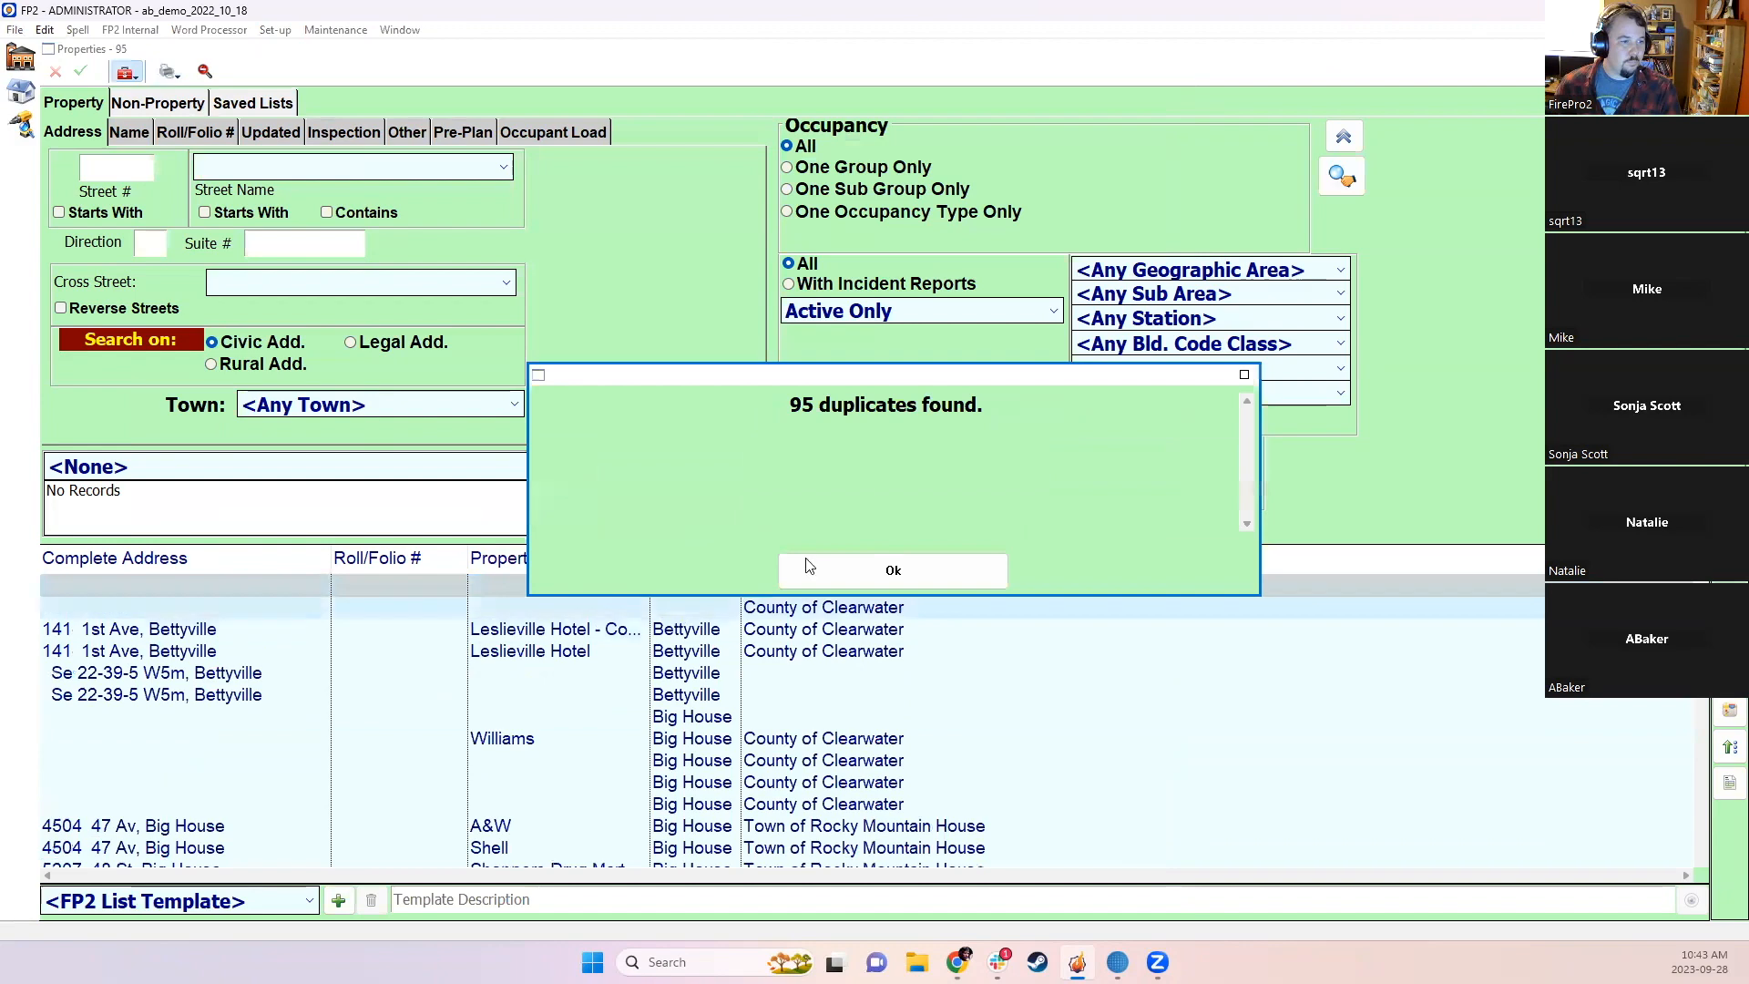
left_click(824, 572)
scroll(388, 775, "down", 7)
scroll(390, 776, "up", 4)
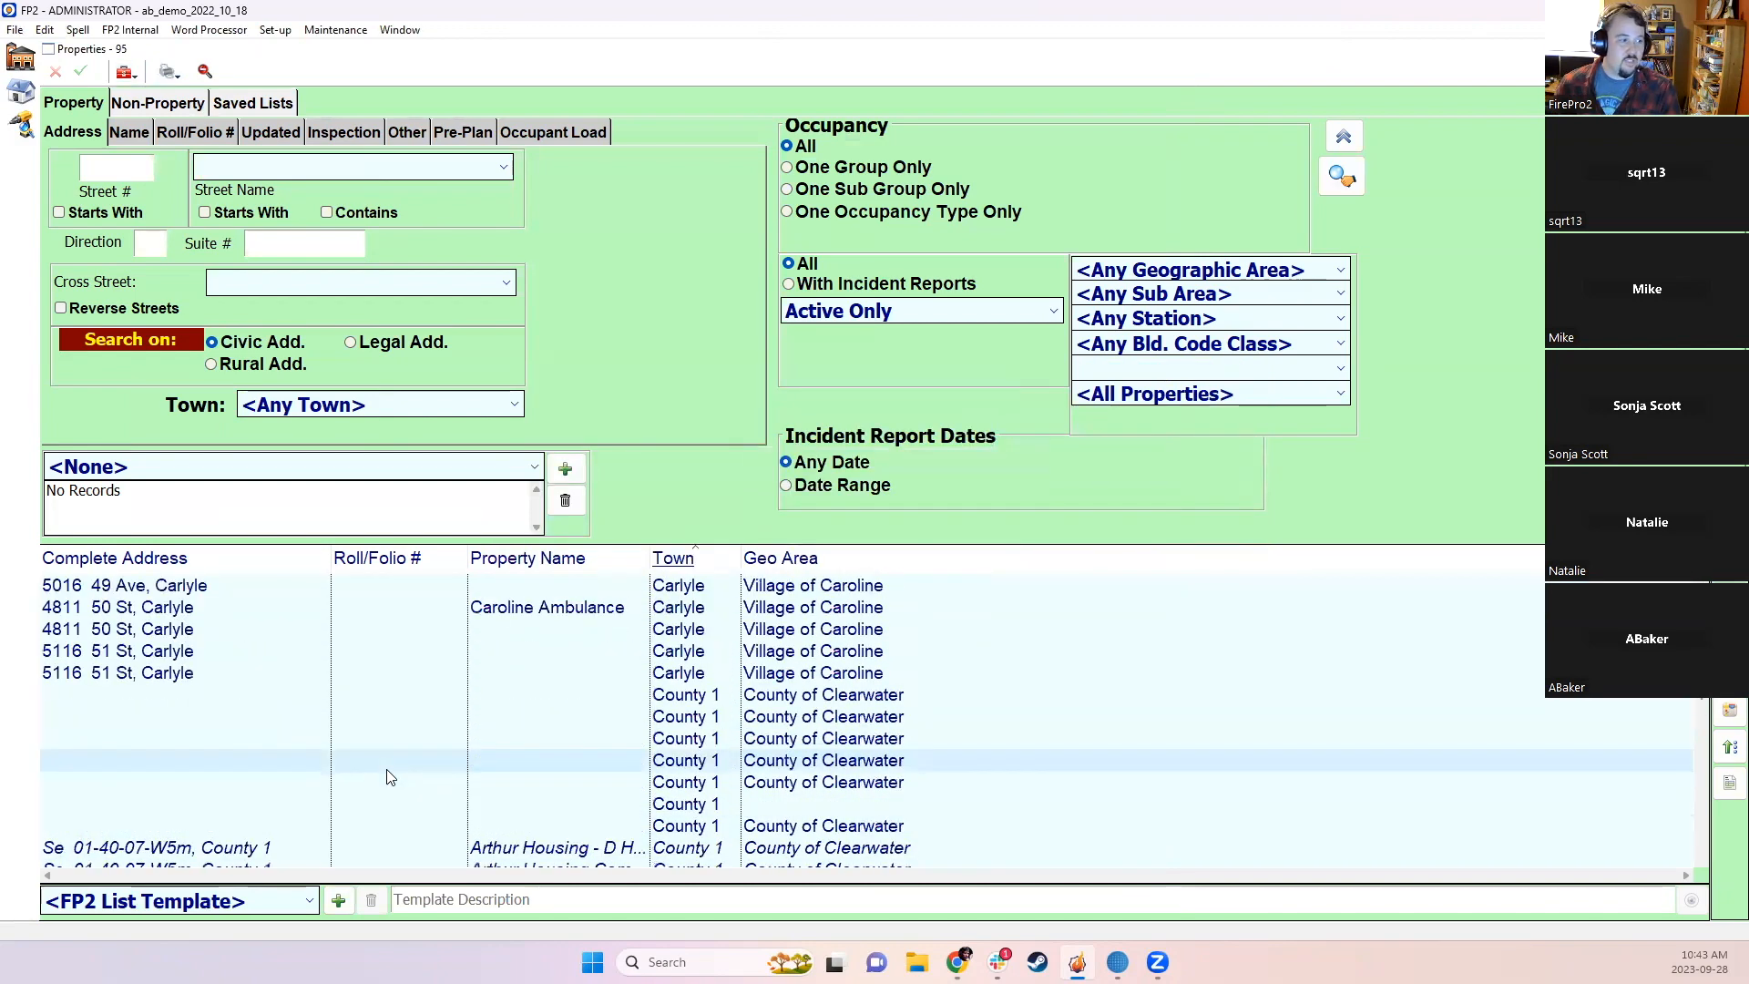
scroll(390, 776, "up", 2)
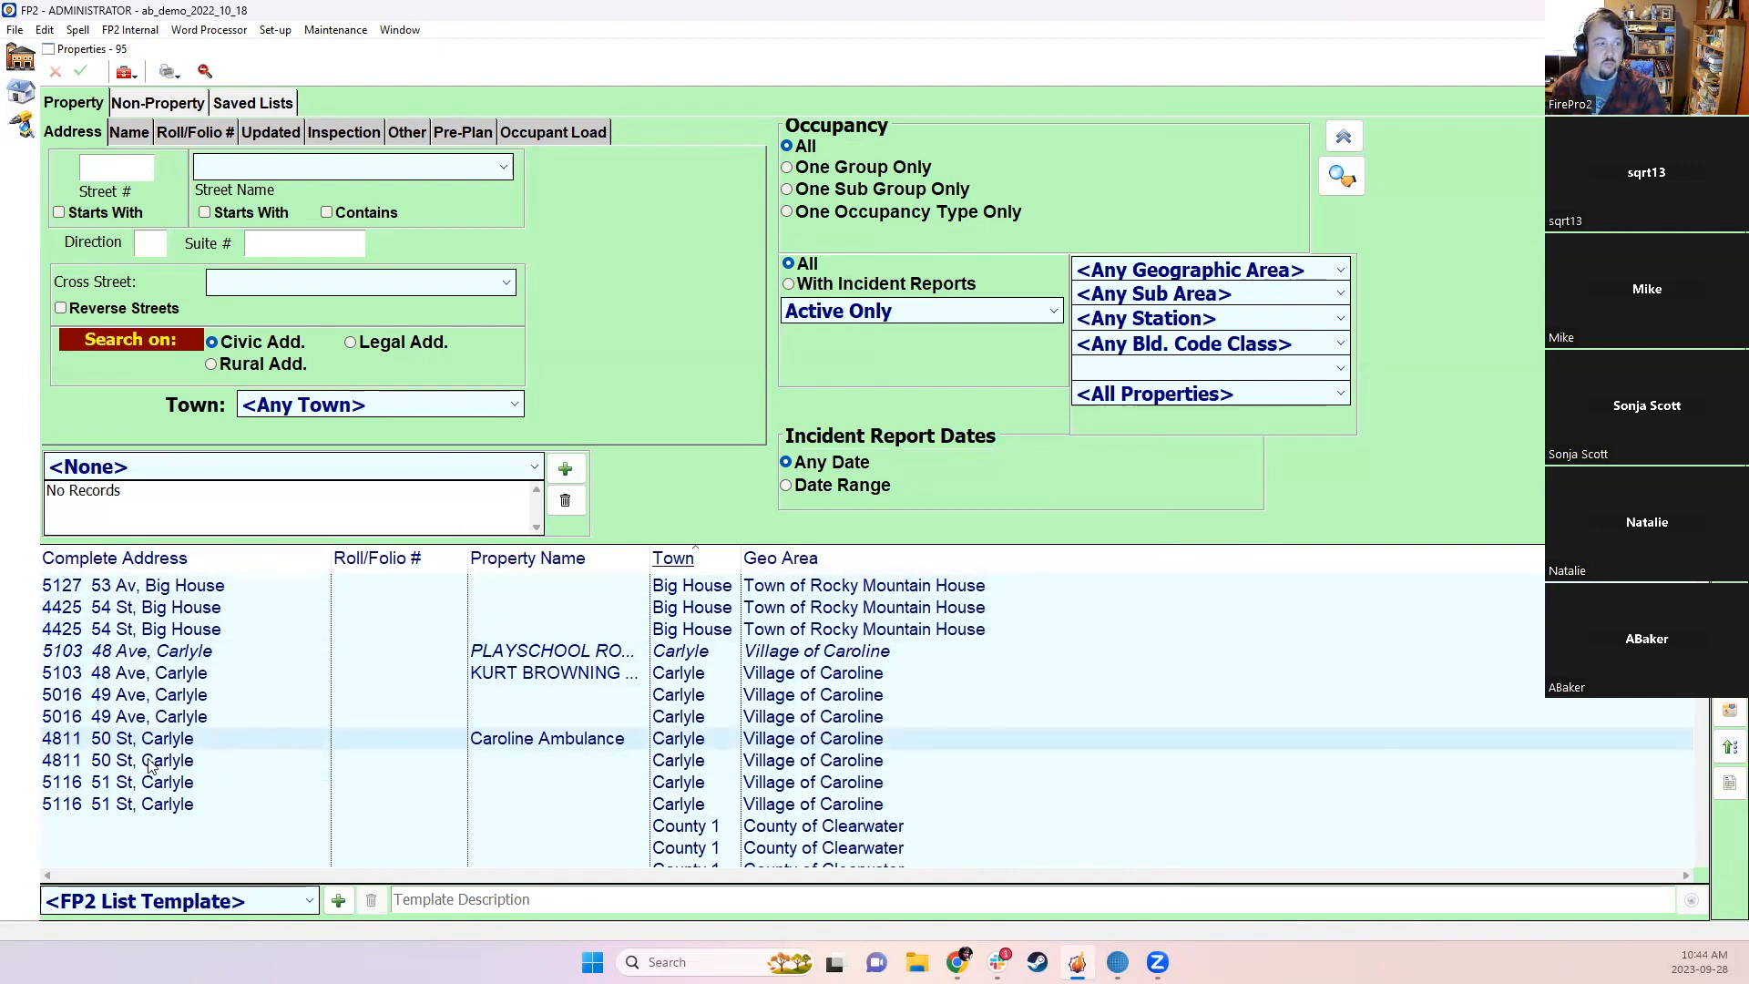
left_click_drag(151, 785, 155, 805)
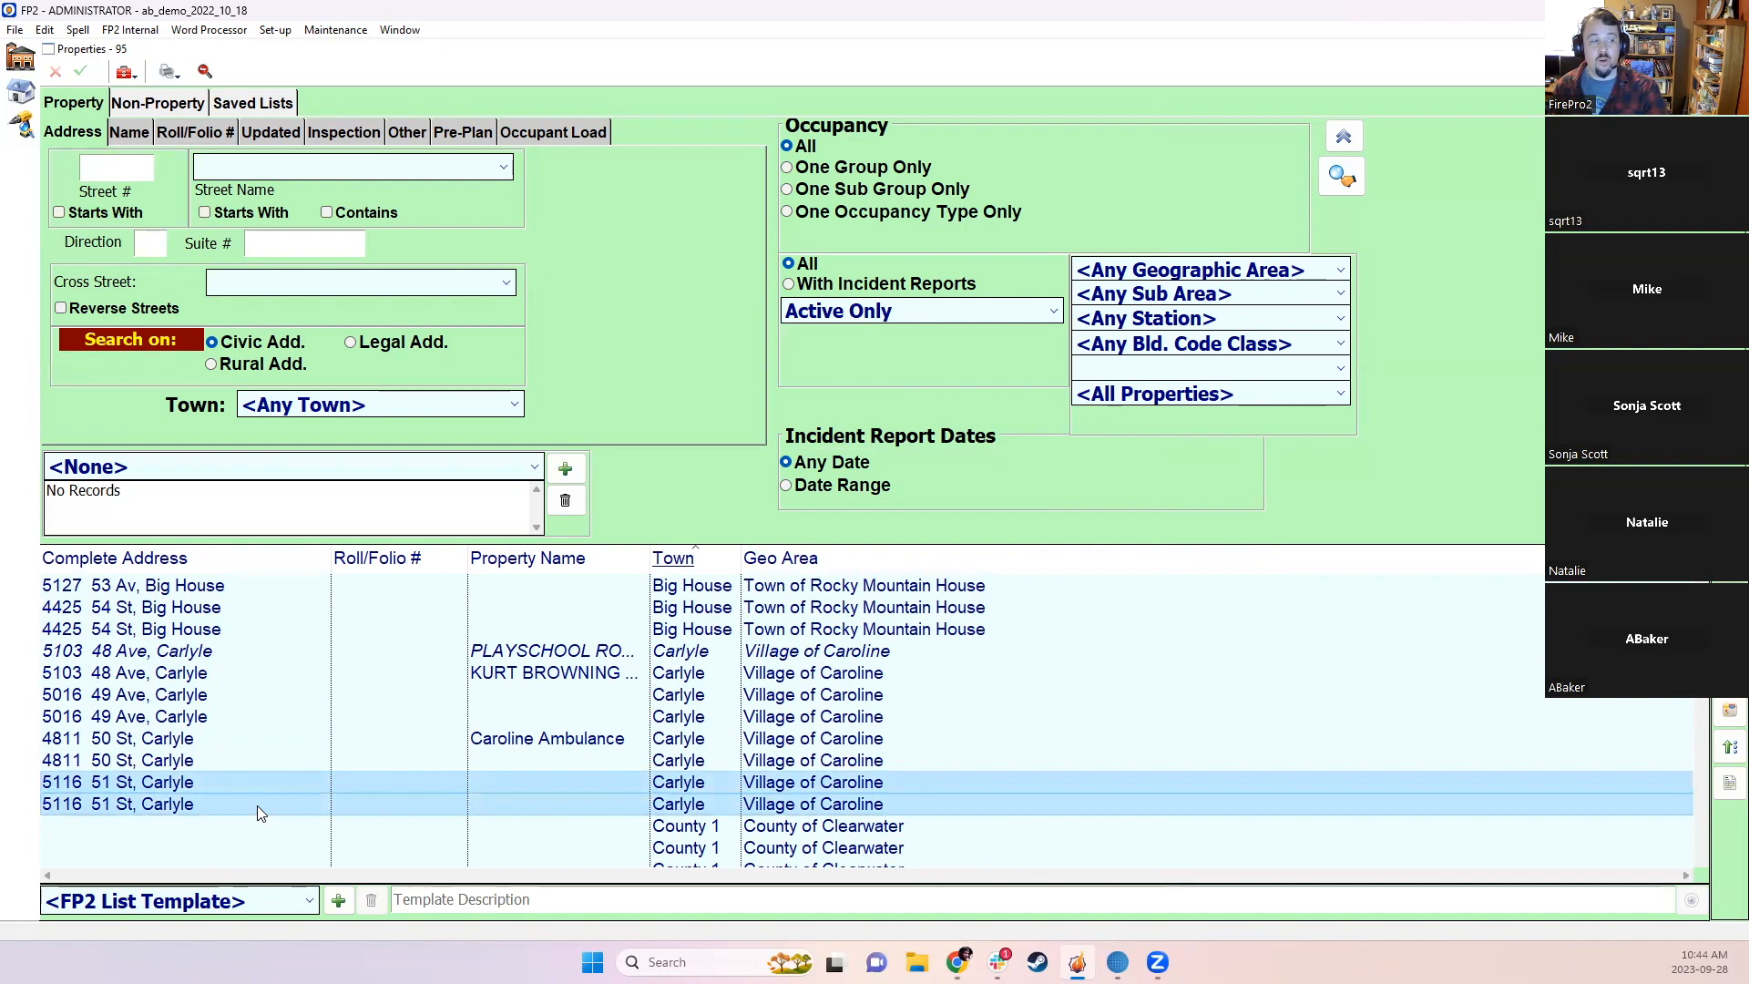
left_click_drag(211, 751, 200, 741)
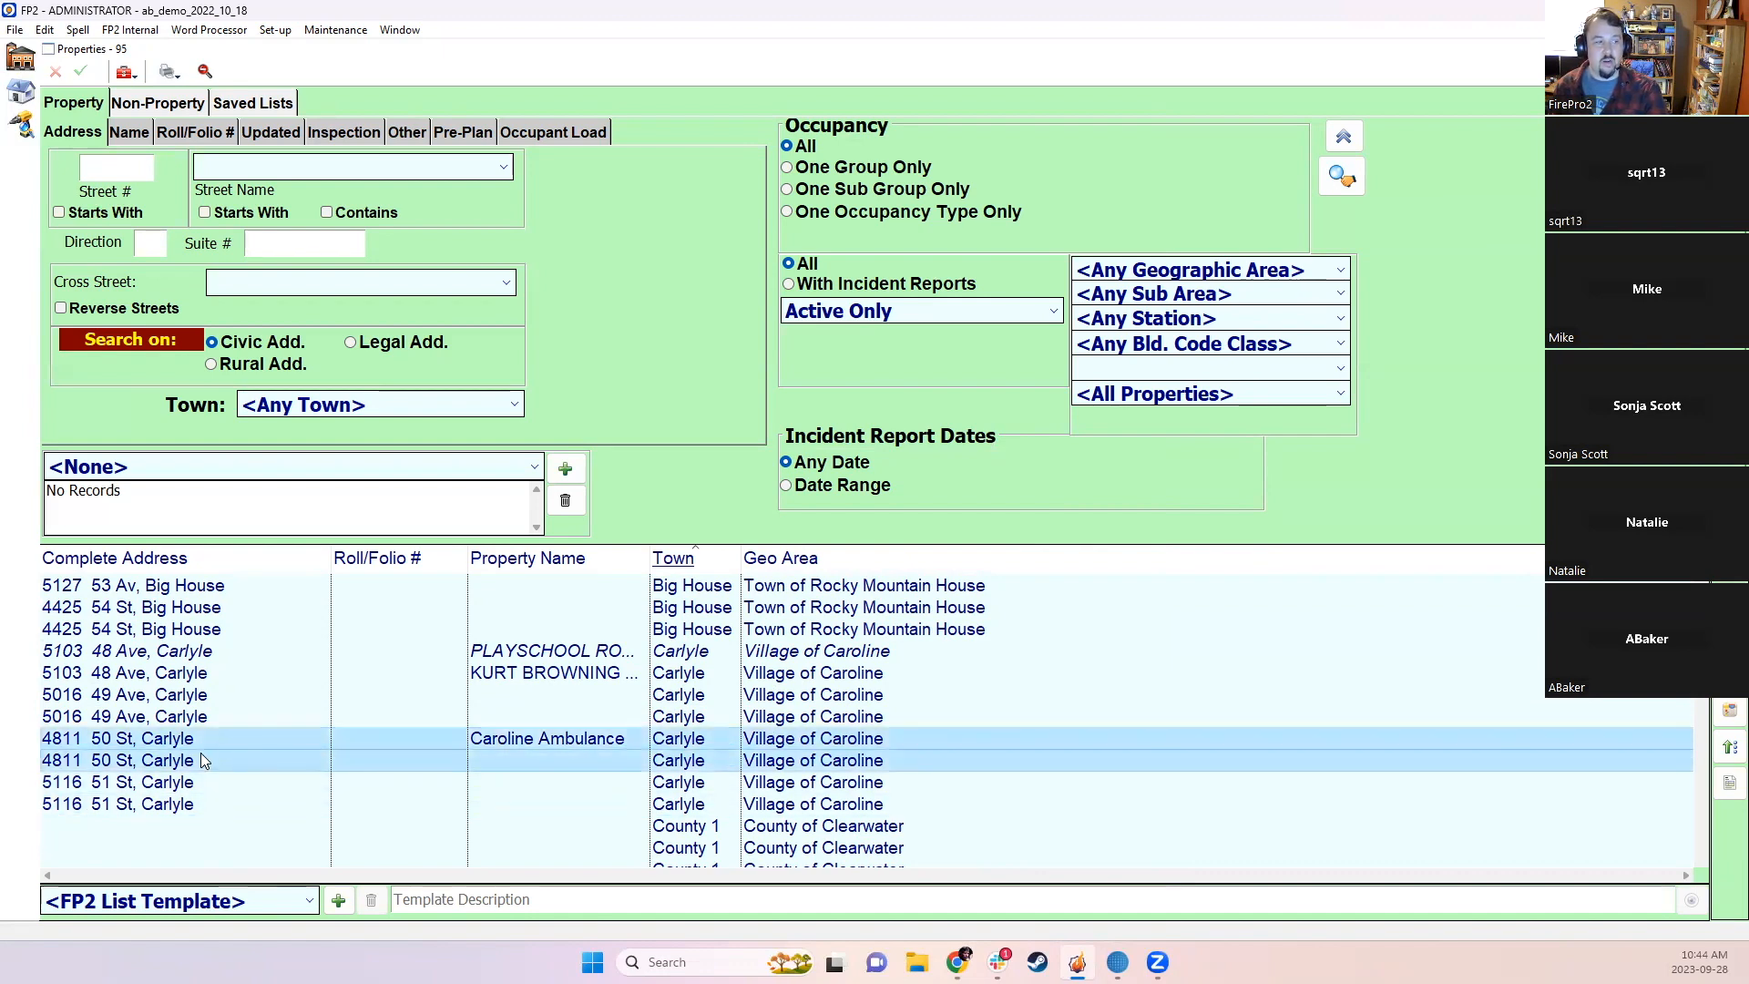
right_click(200, 740)
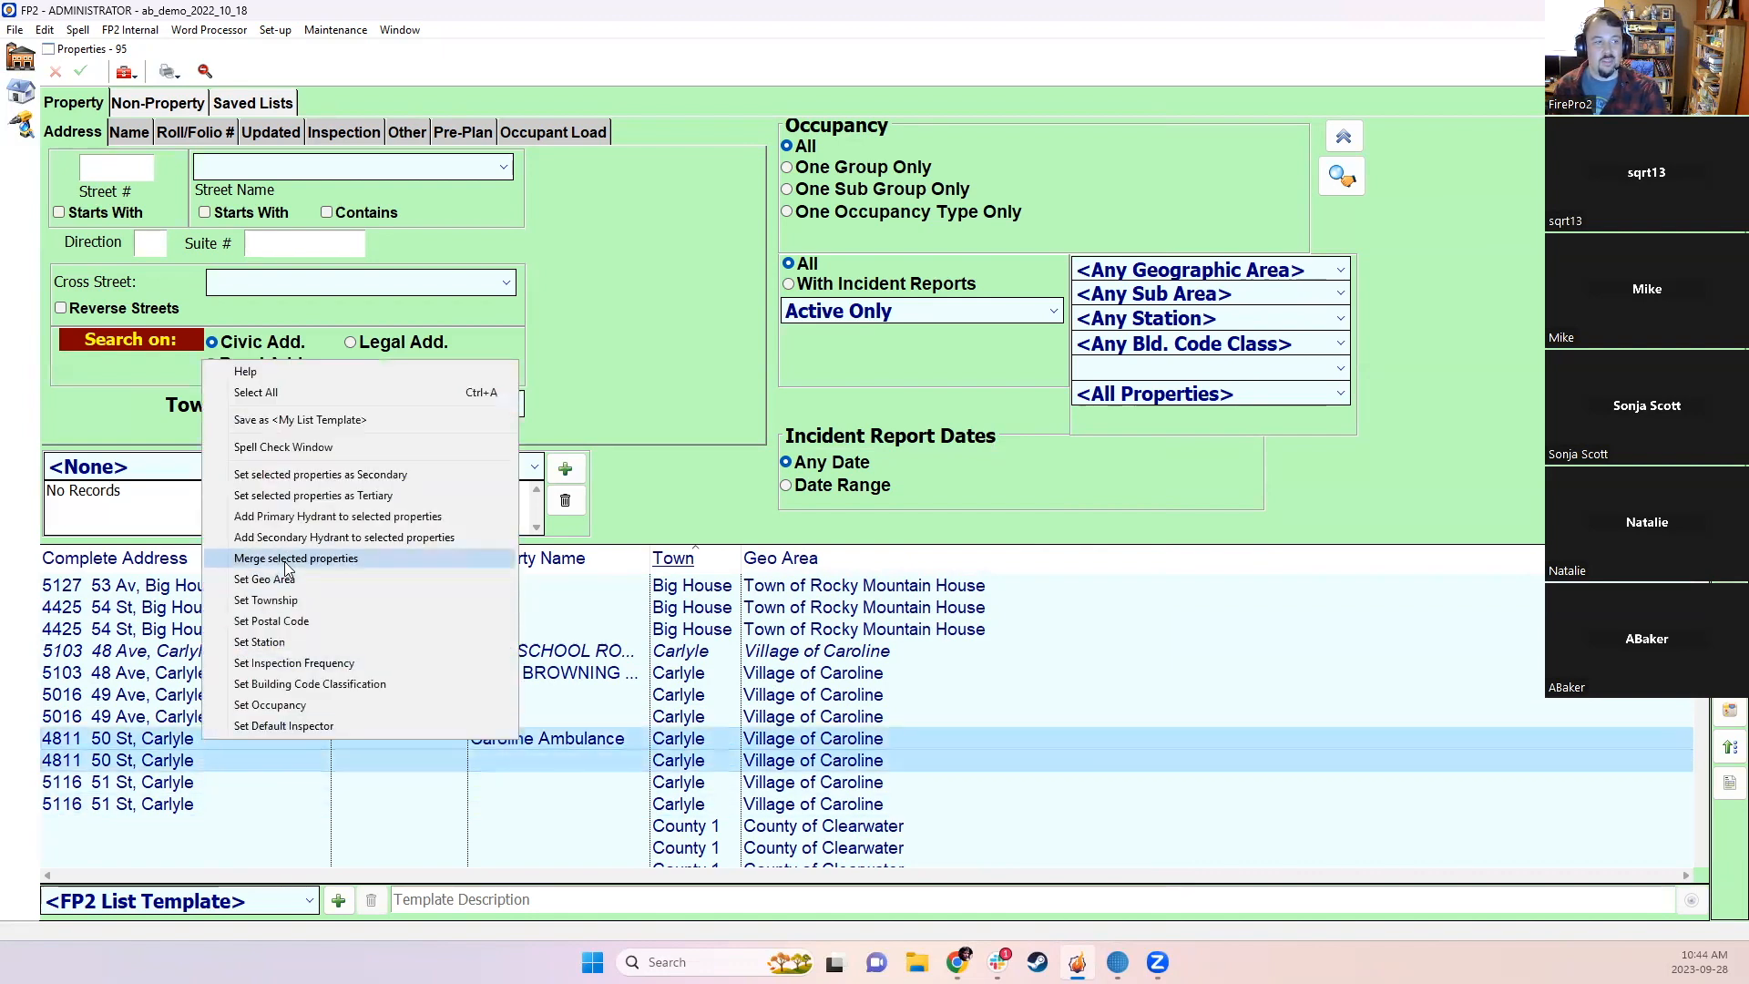
left_click(340, 559)
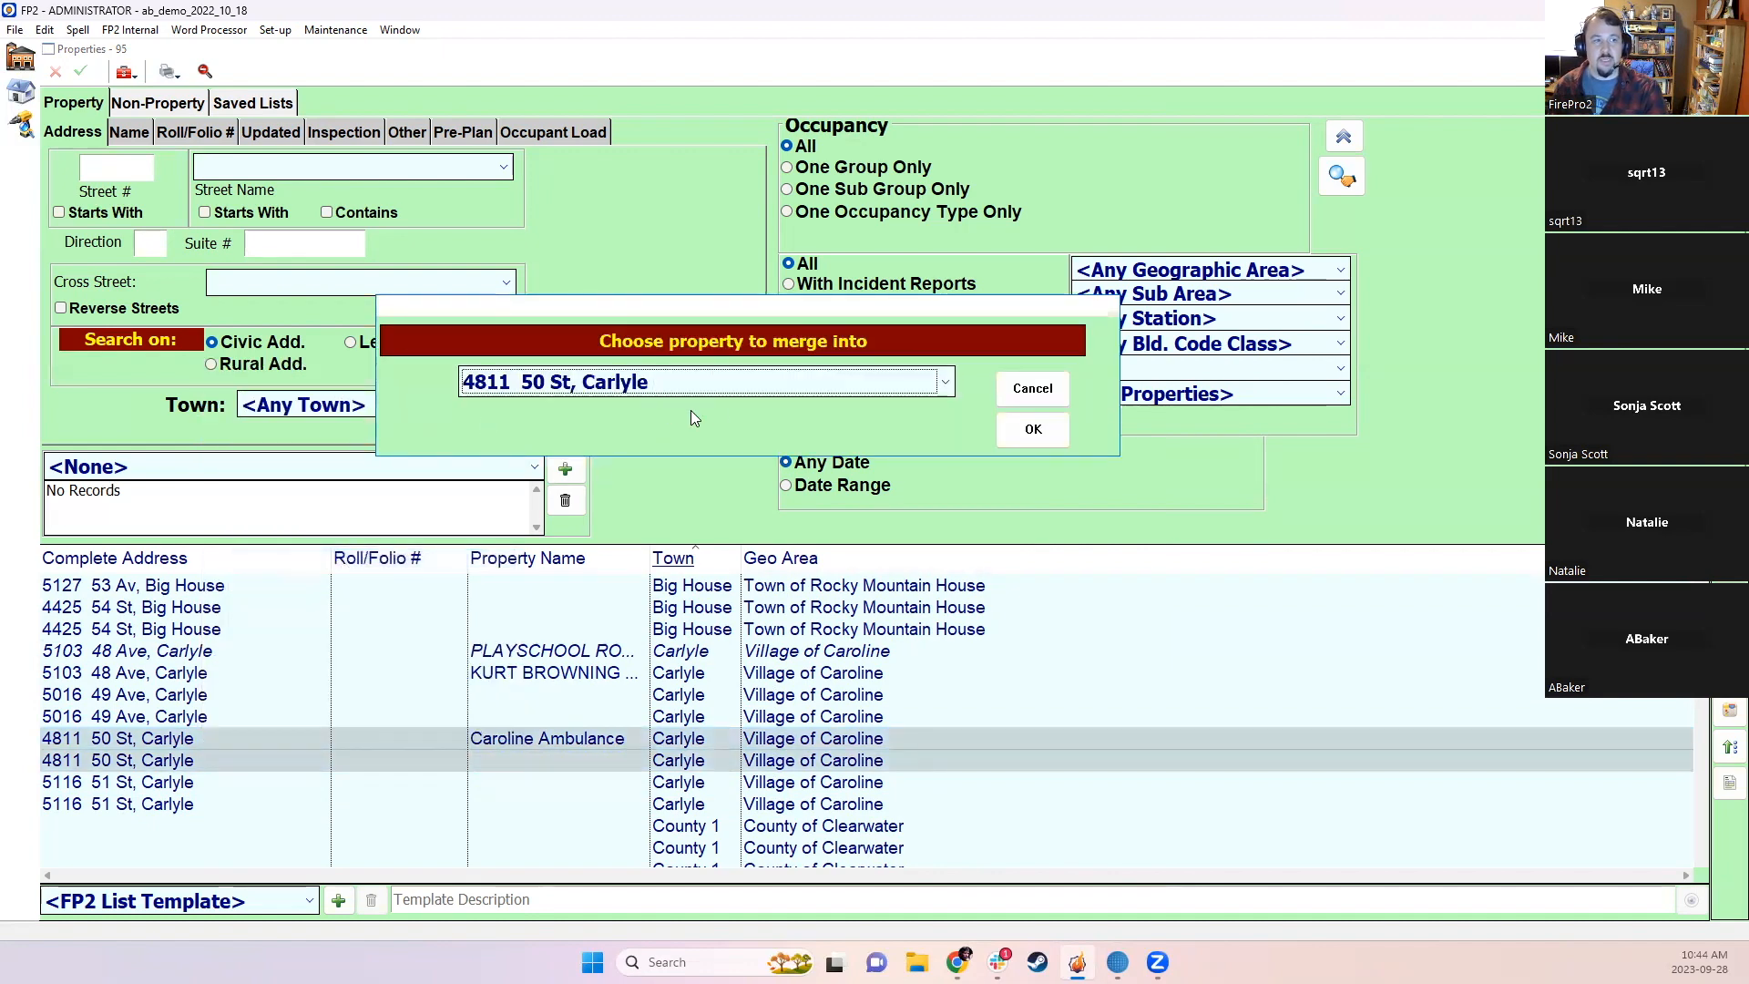
left_click(560, 390)
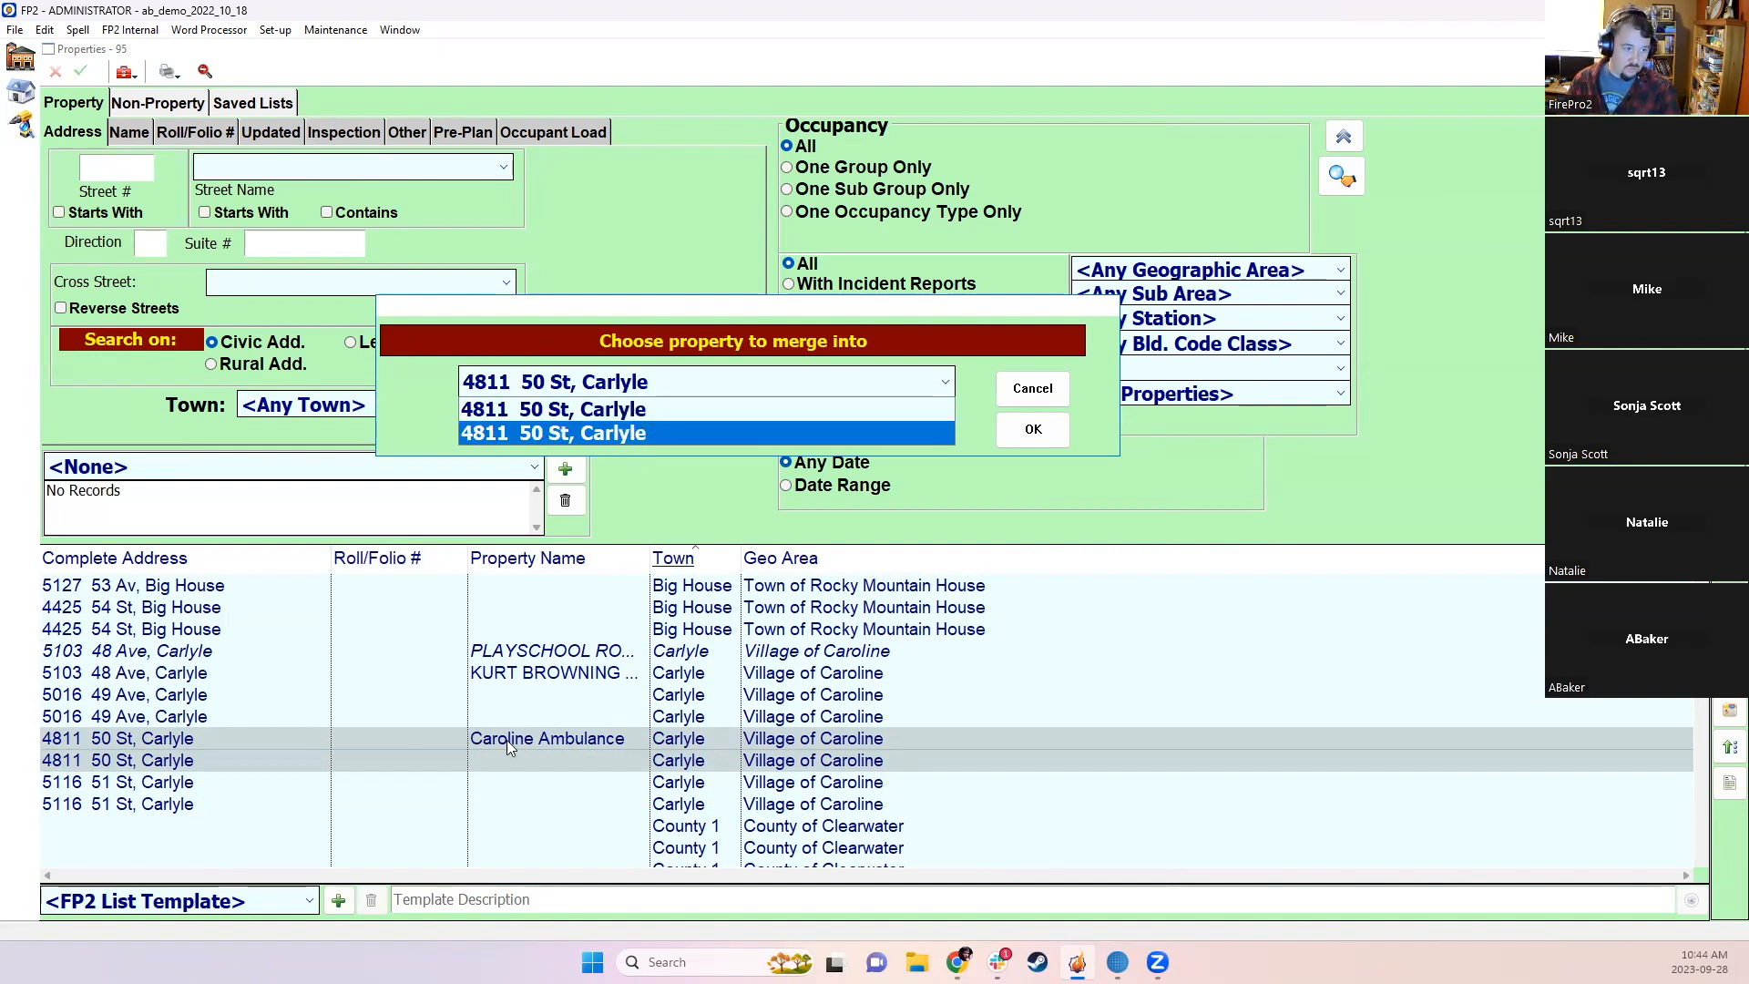
left_click(770, 409)
left_click(1034, 429)
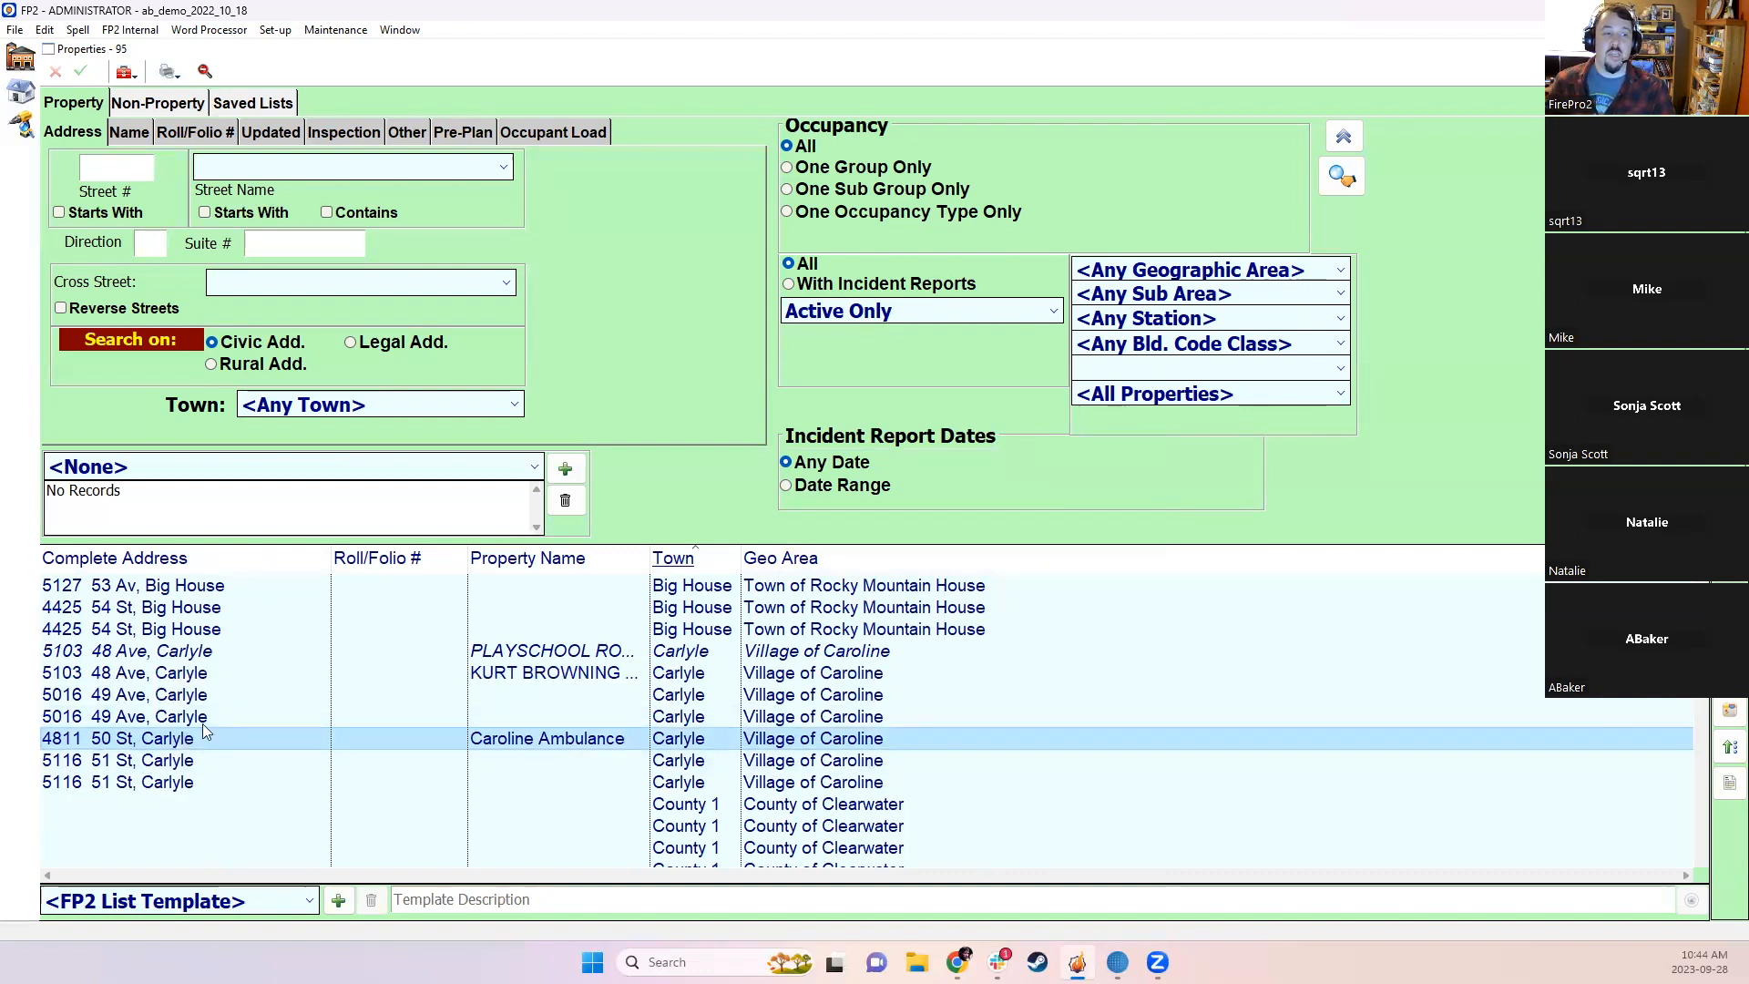
Step: Merge the duplicate Arthur Housing properties at Se 01-40-07-W5m, County 1 into a single record
scroll(395, 744, "down", 4)
left_click_drag(363, 637, 378, 818)
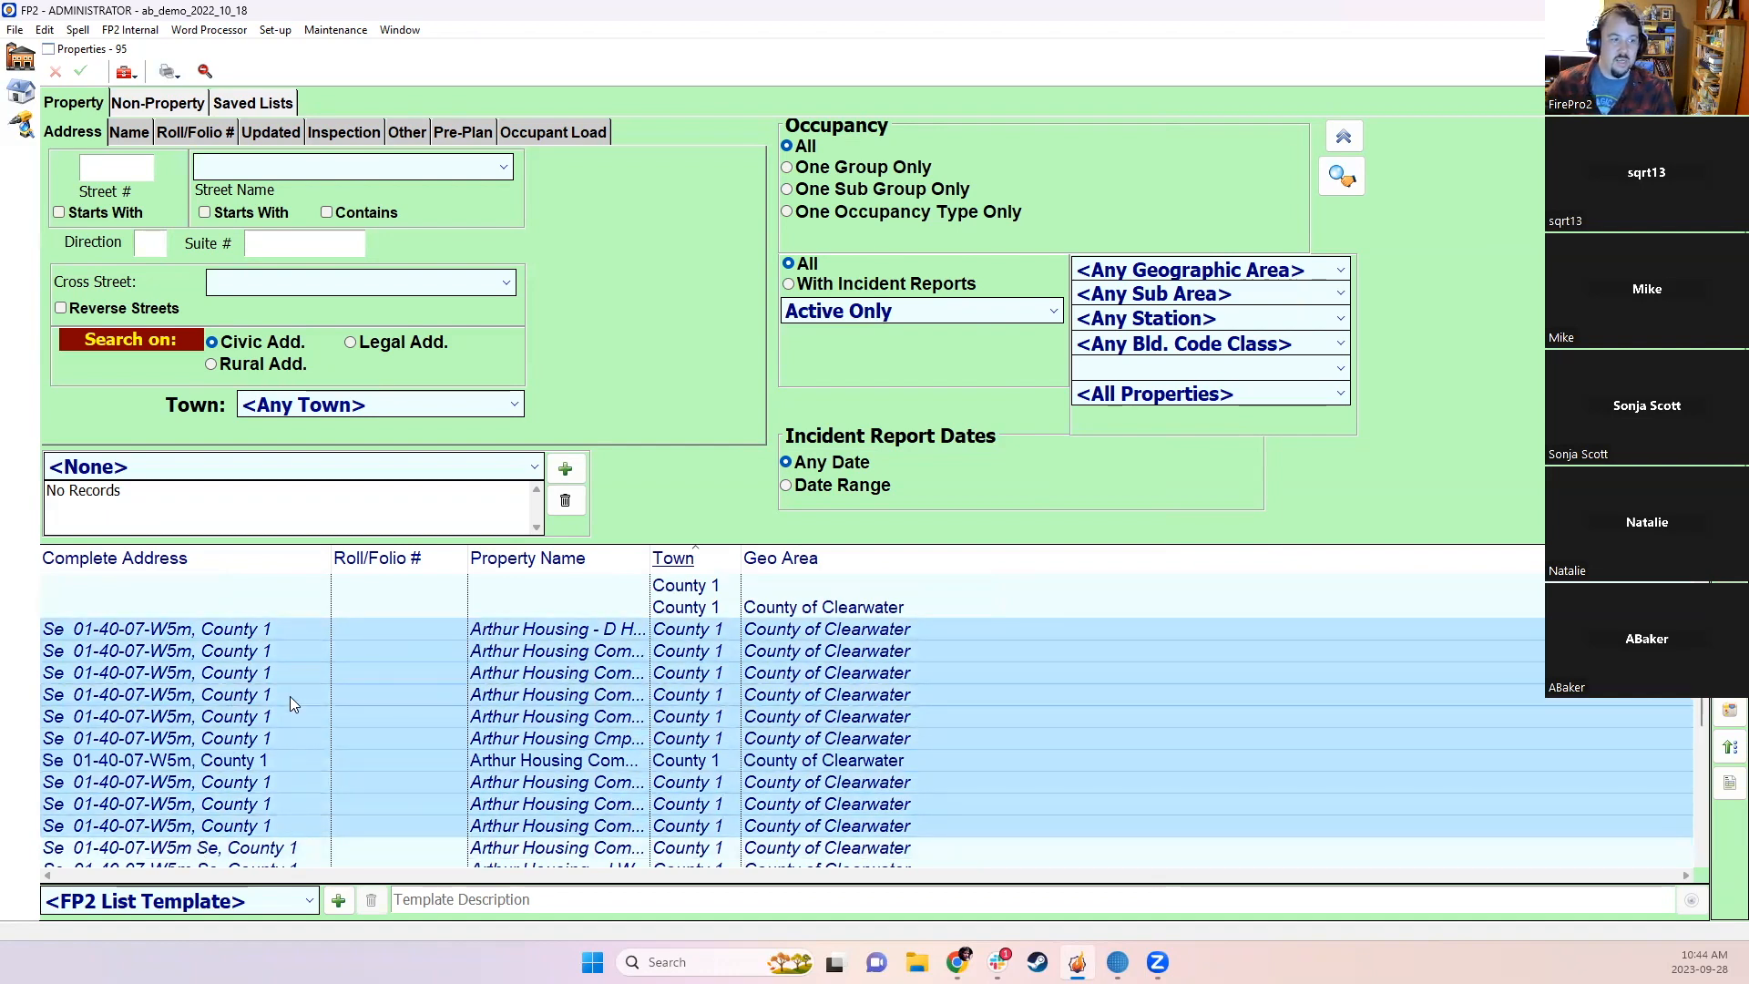
right_click(262, 679)
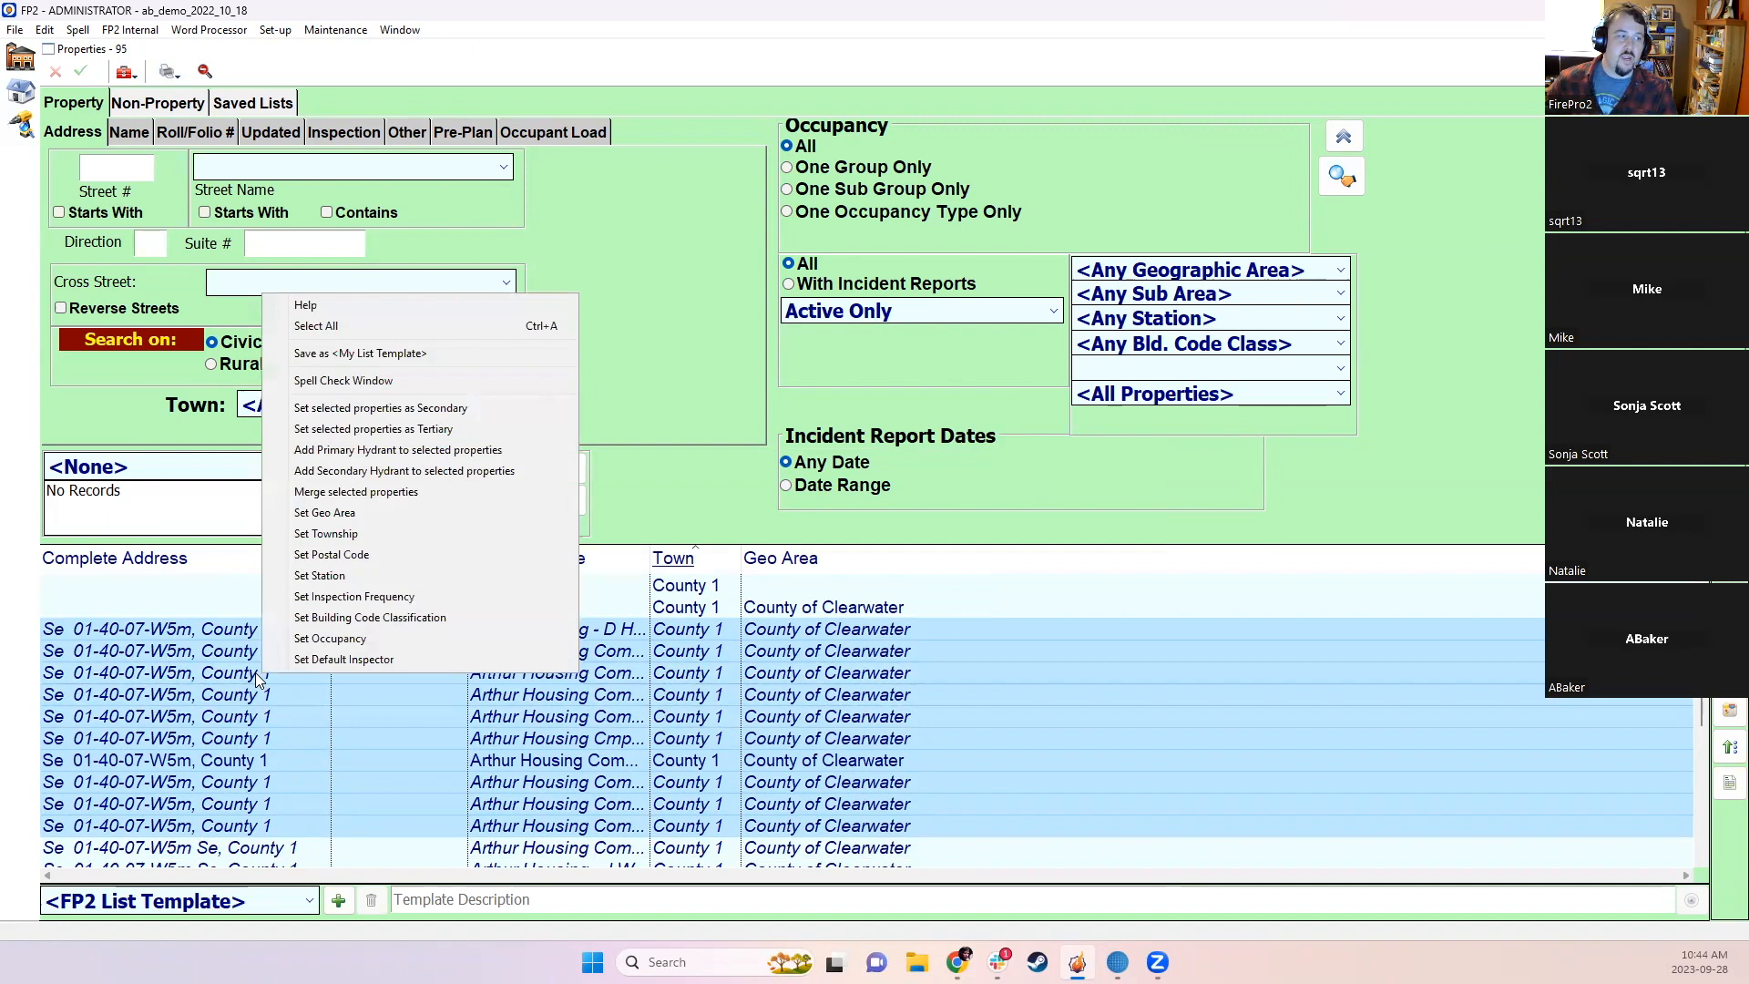
left_click(315, 492)
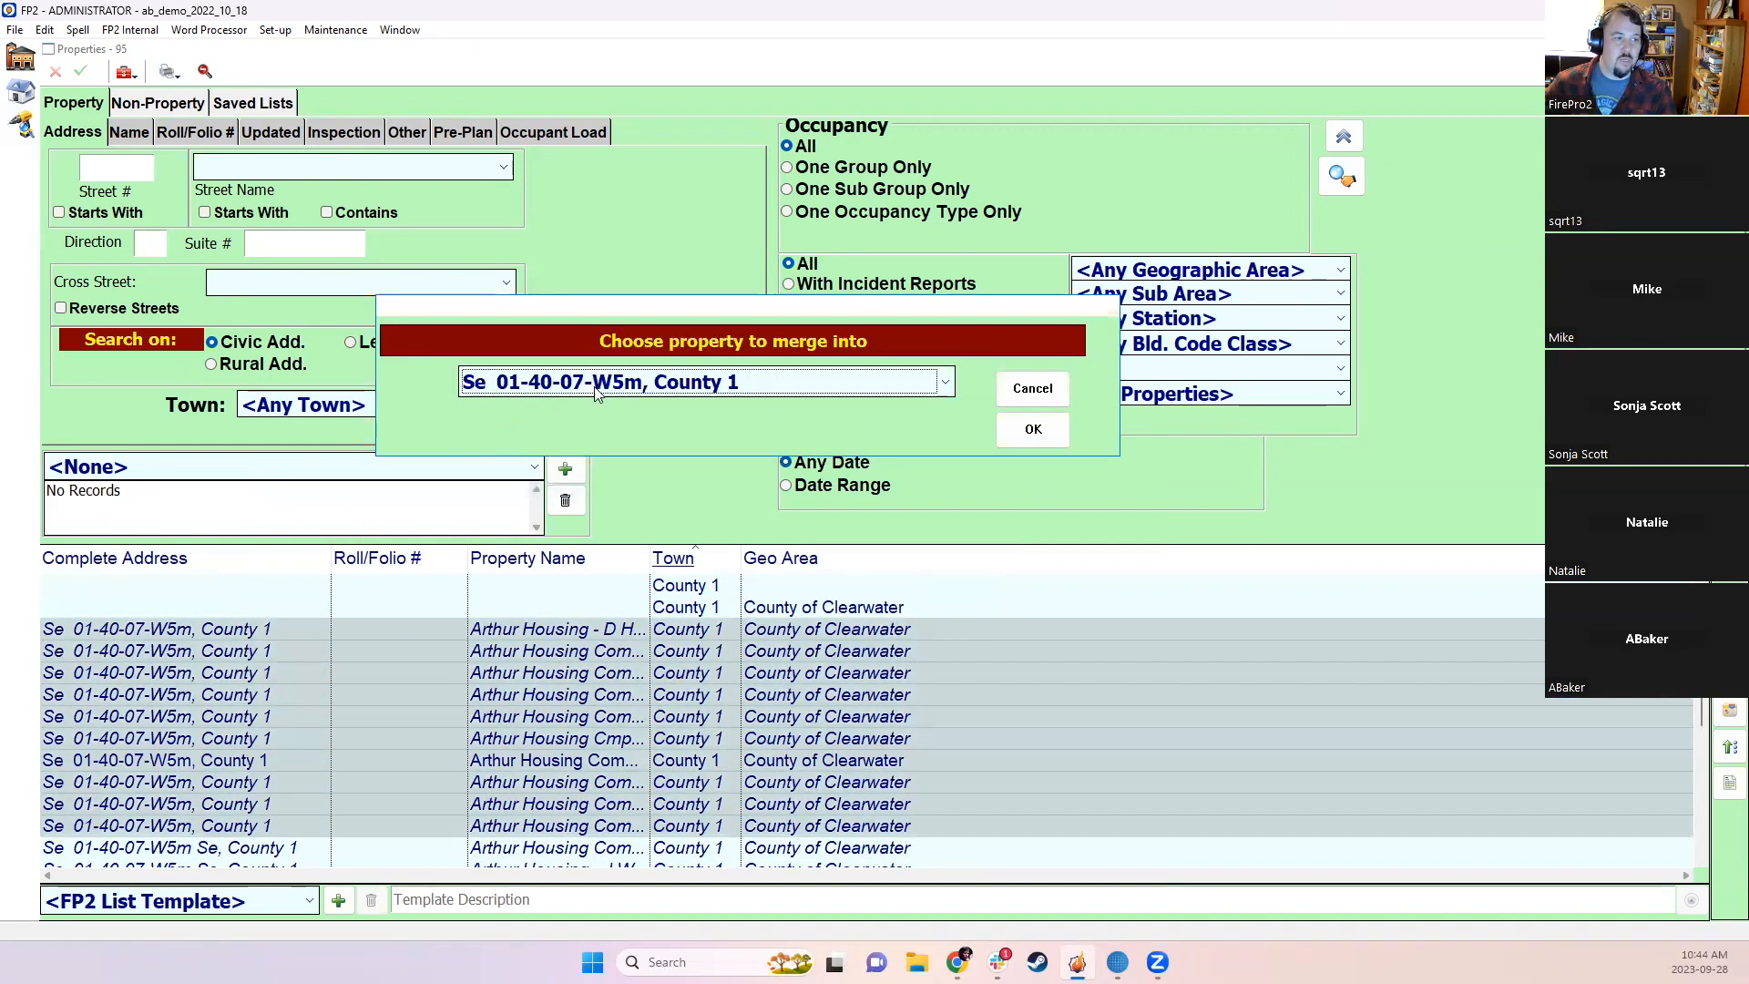
left_click(1033, 429)
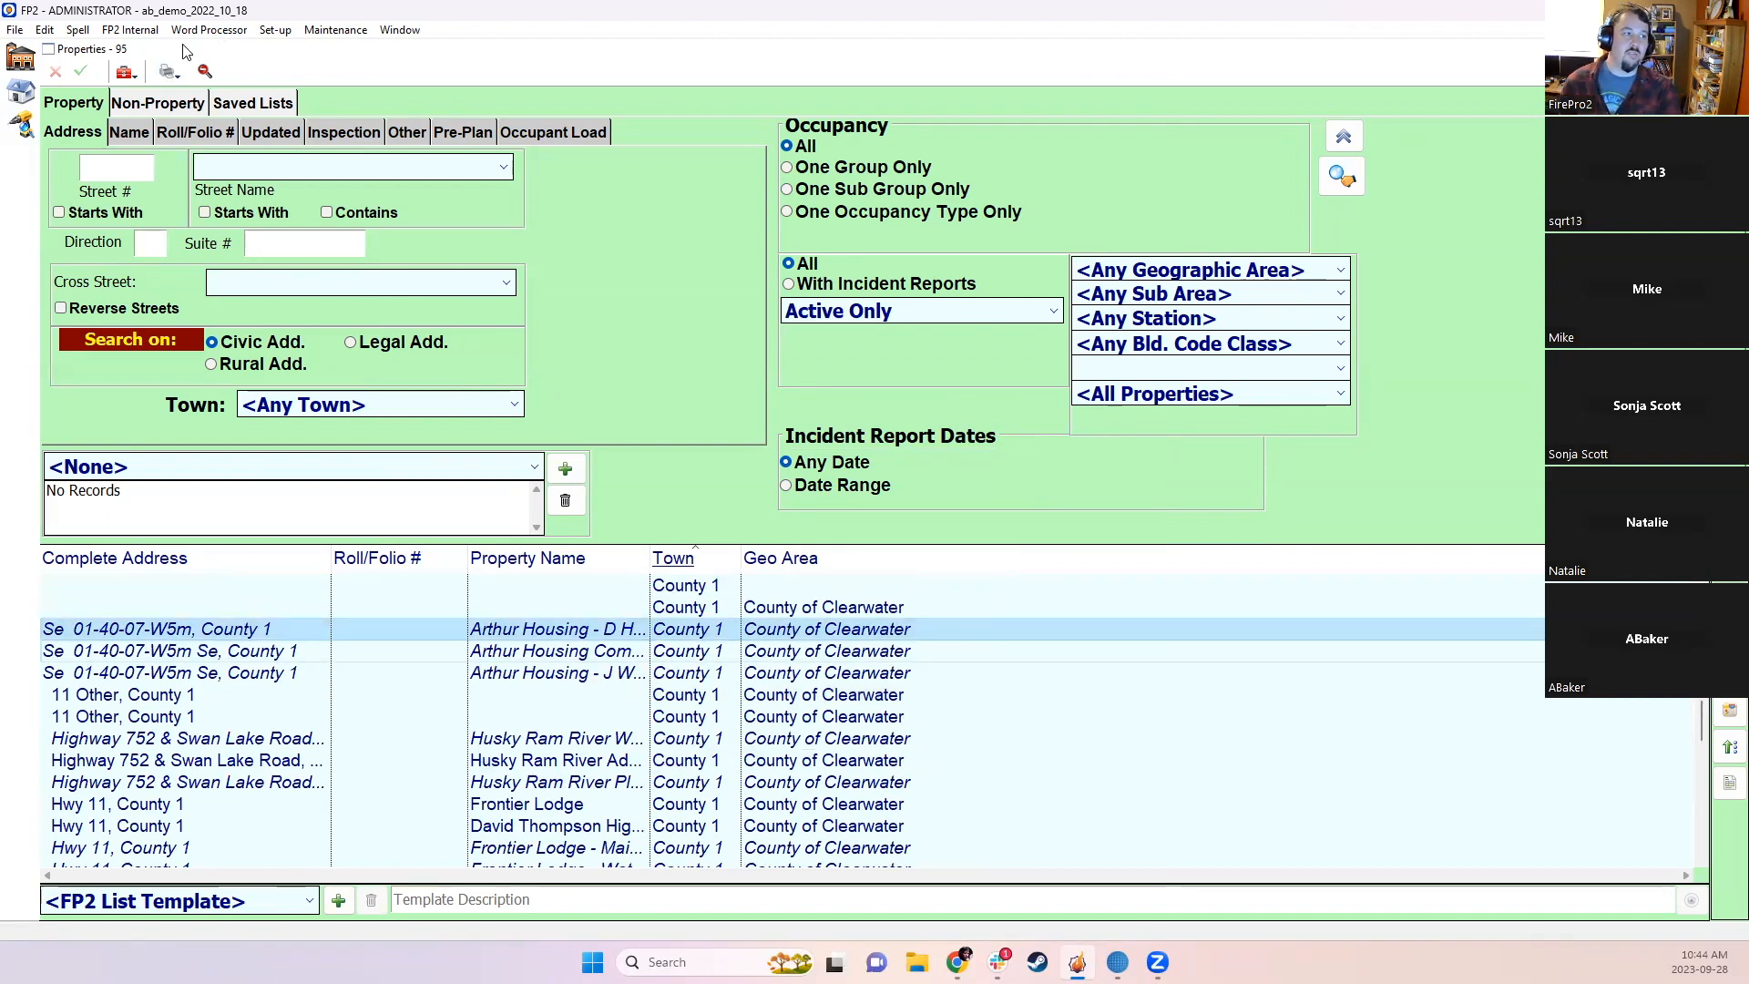
Step: Repeat the check for duplicate properties without including Roll/Folio numbers
left_click(128, 72)
left_click(176, 164)
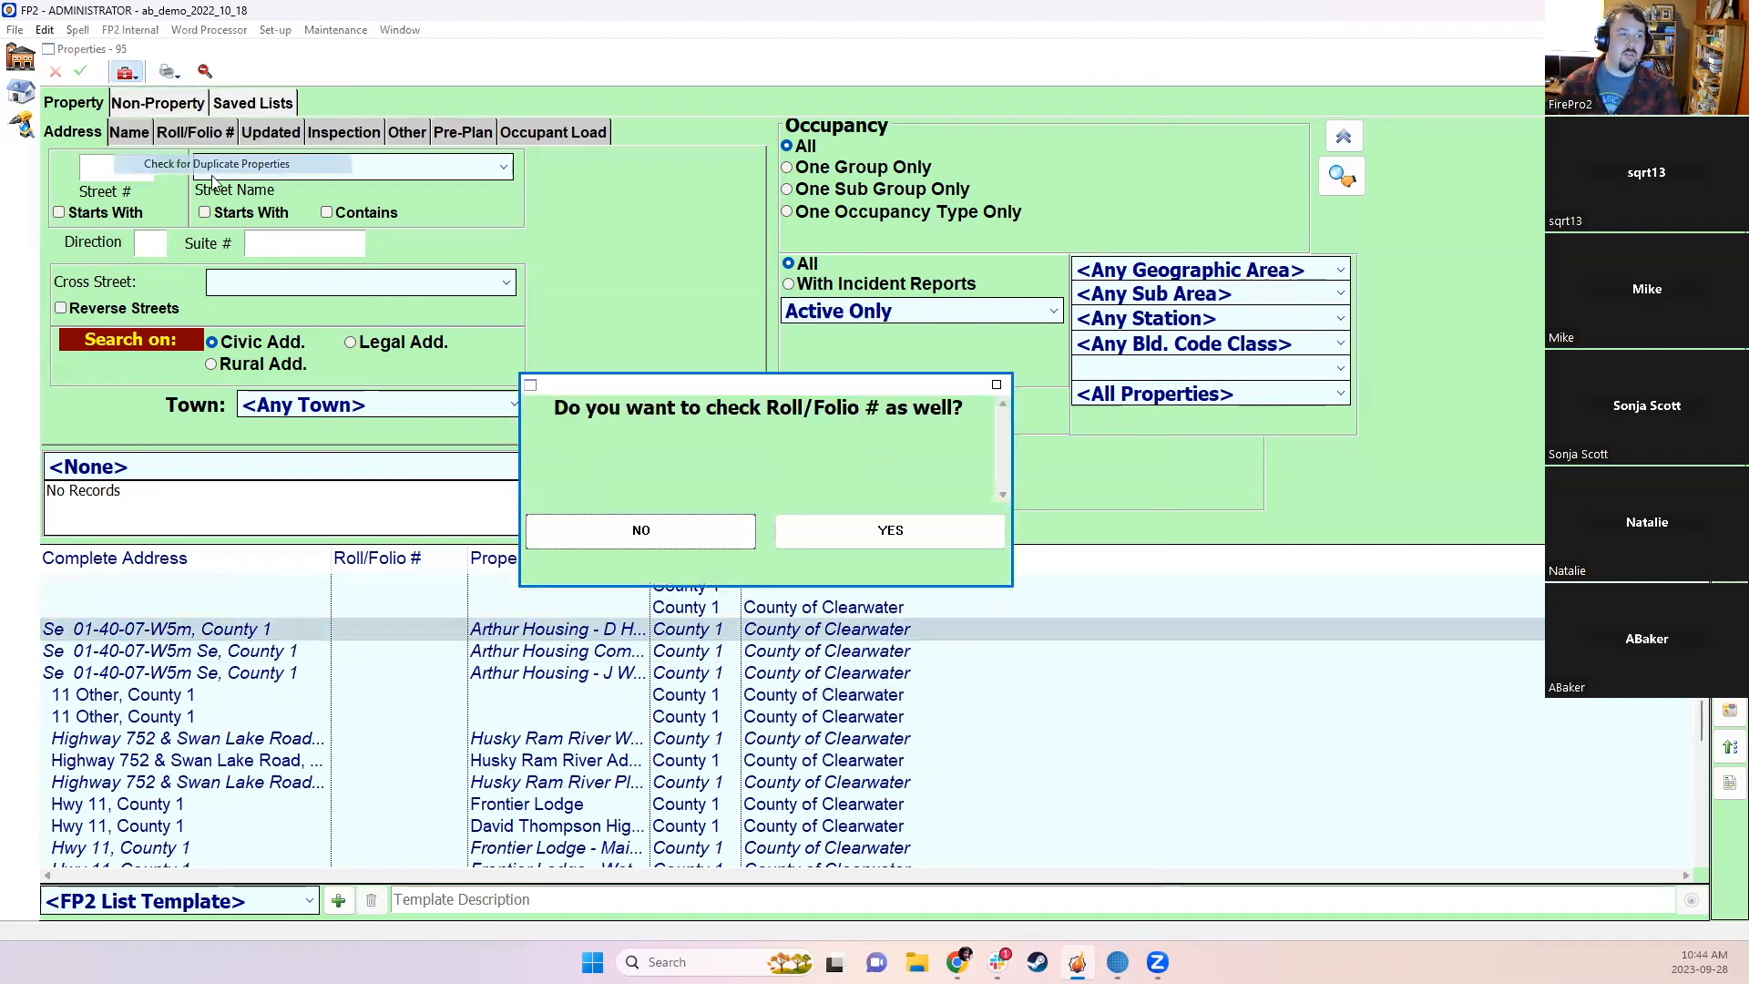
left_click(740, 536)
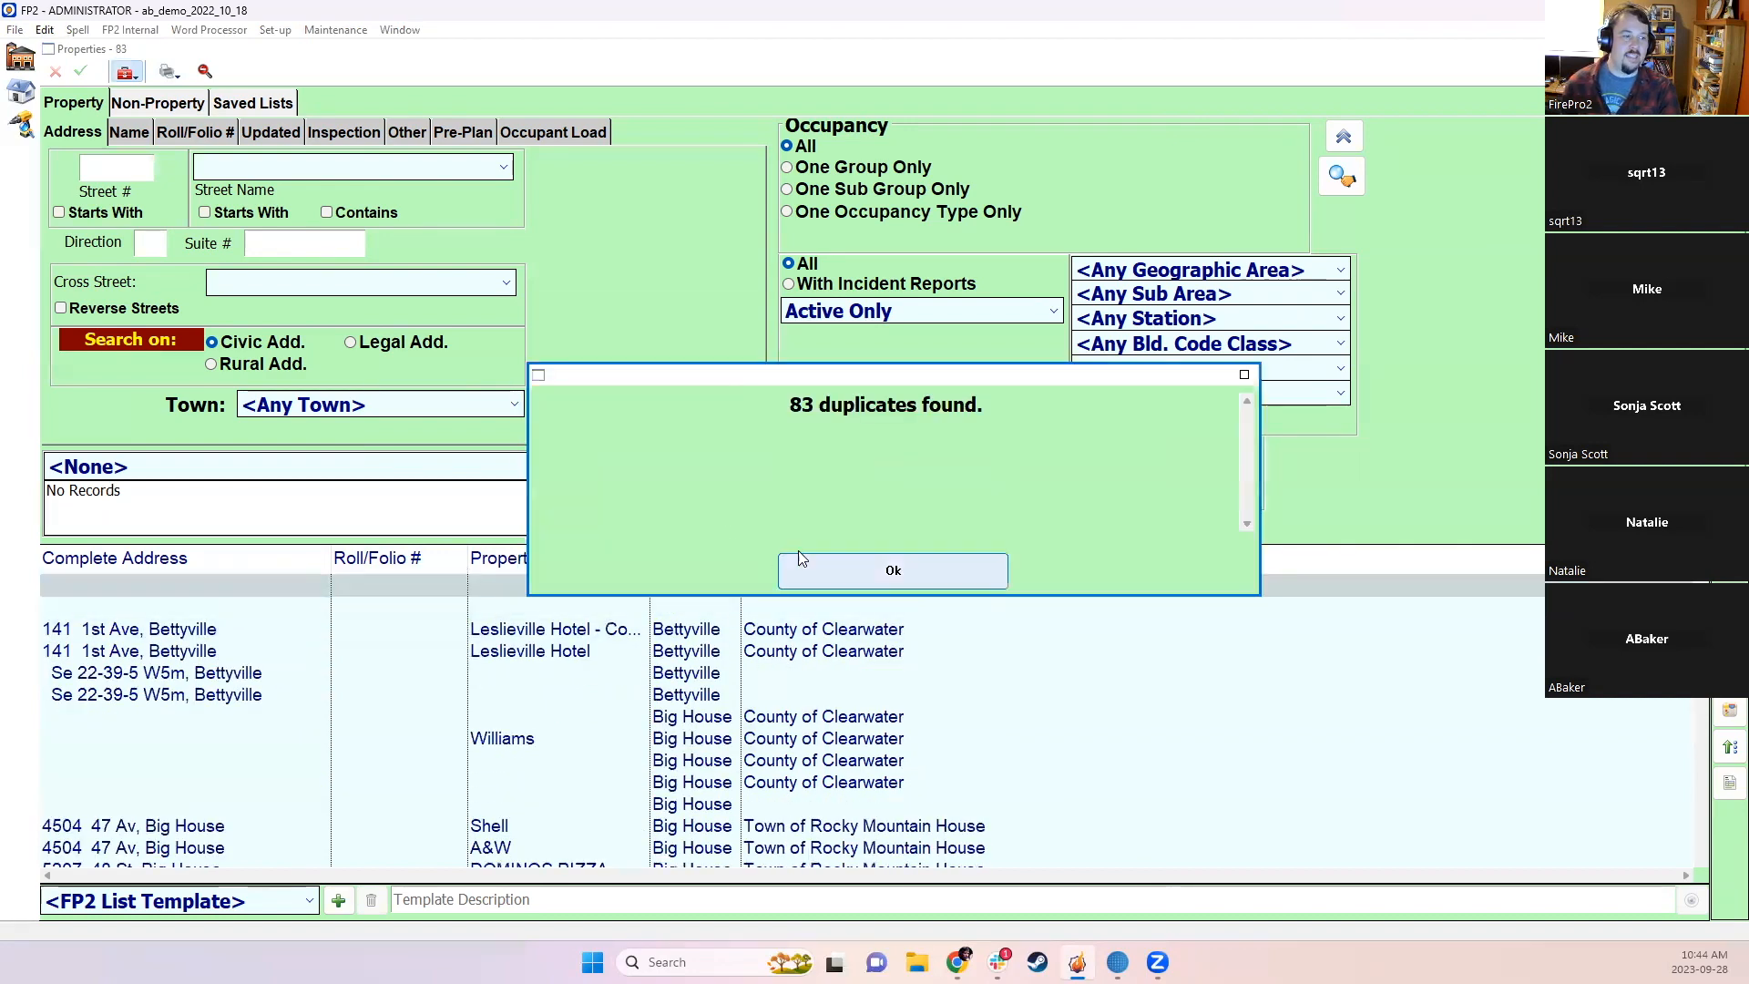
left_click(871, 576)
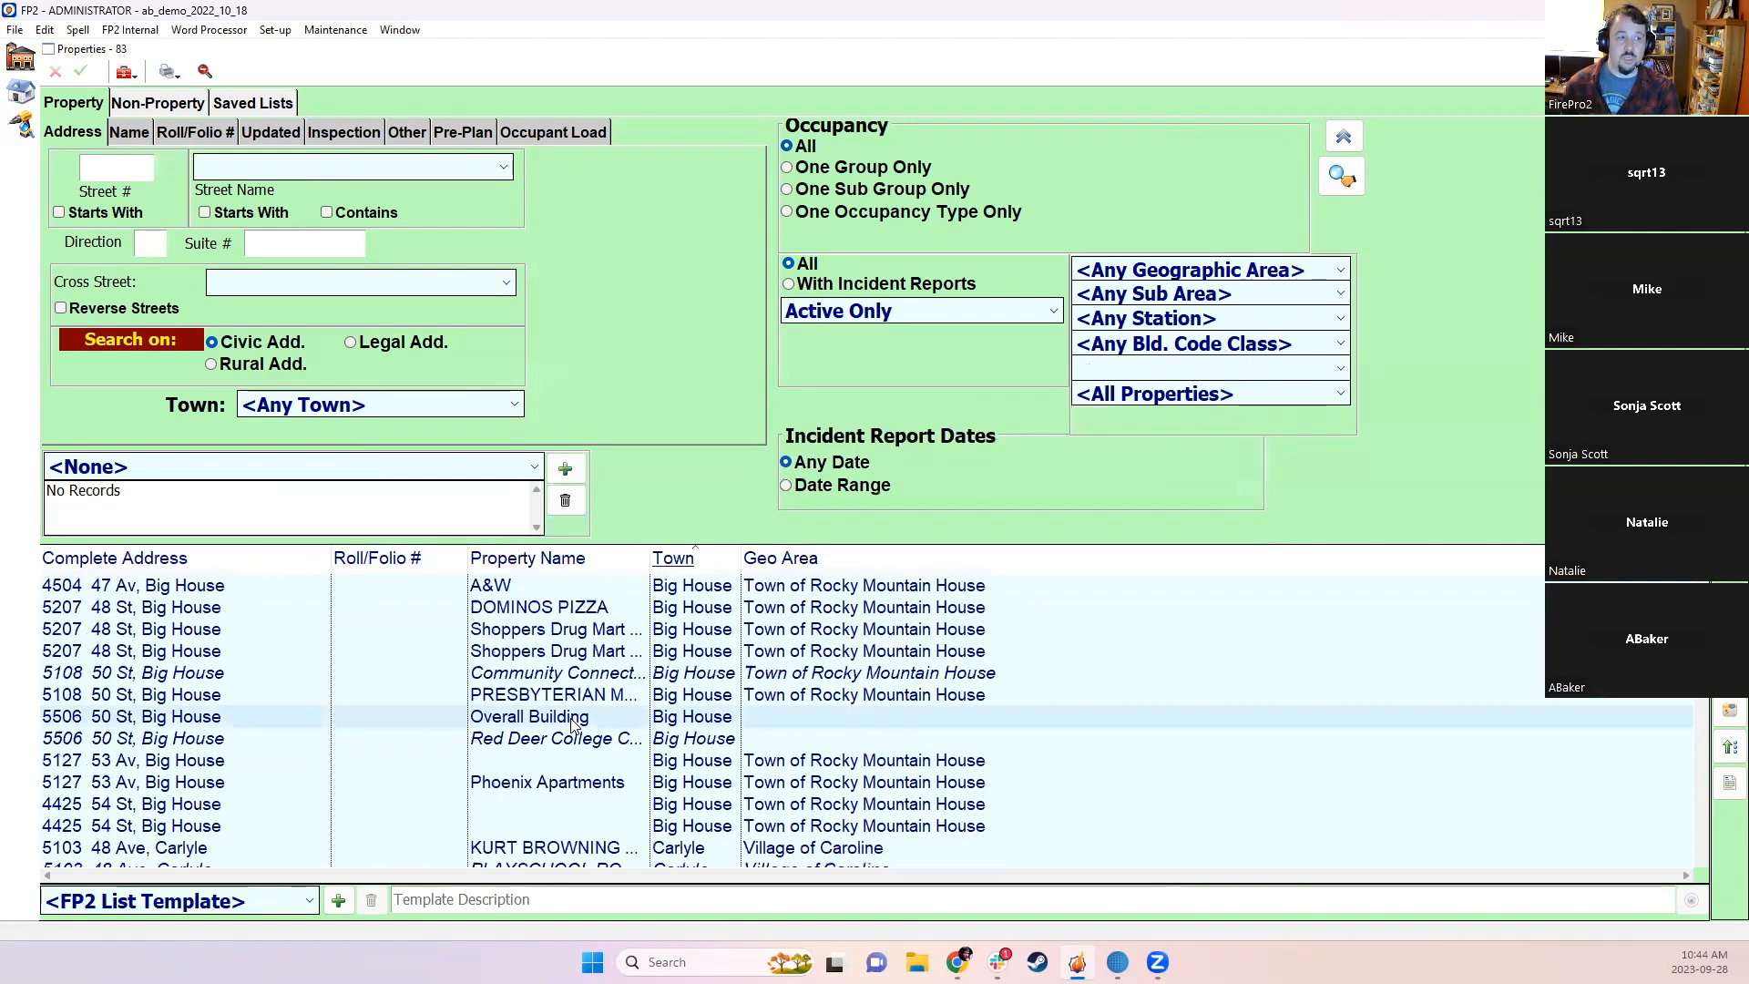
Step: Examine the remaining County 1 duplicates and the batch actions available for the properties from Hwy 11a to Nw 24-40-08 W5
scroll(542, 592, "down", 10)
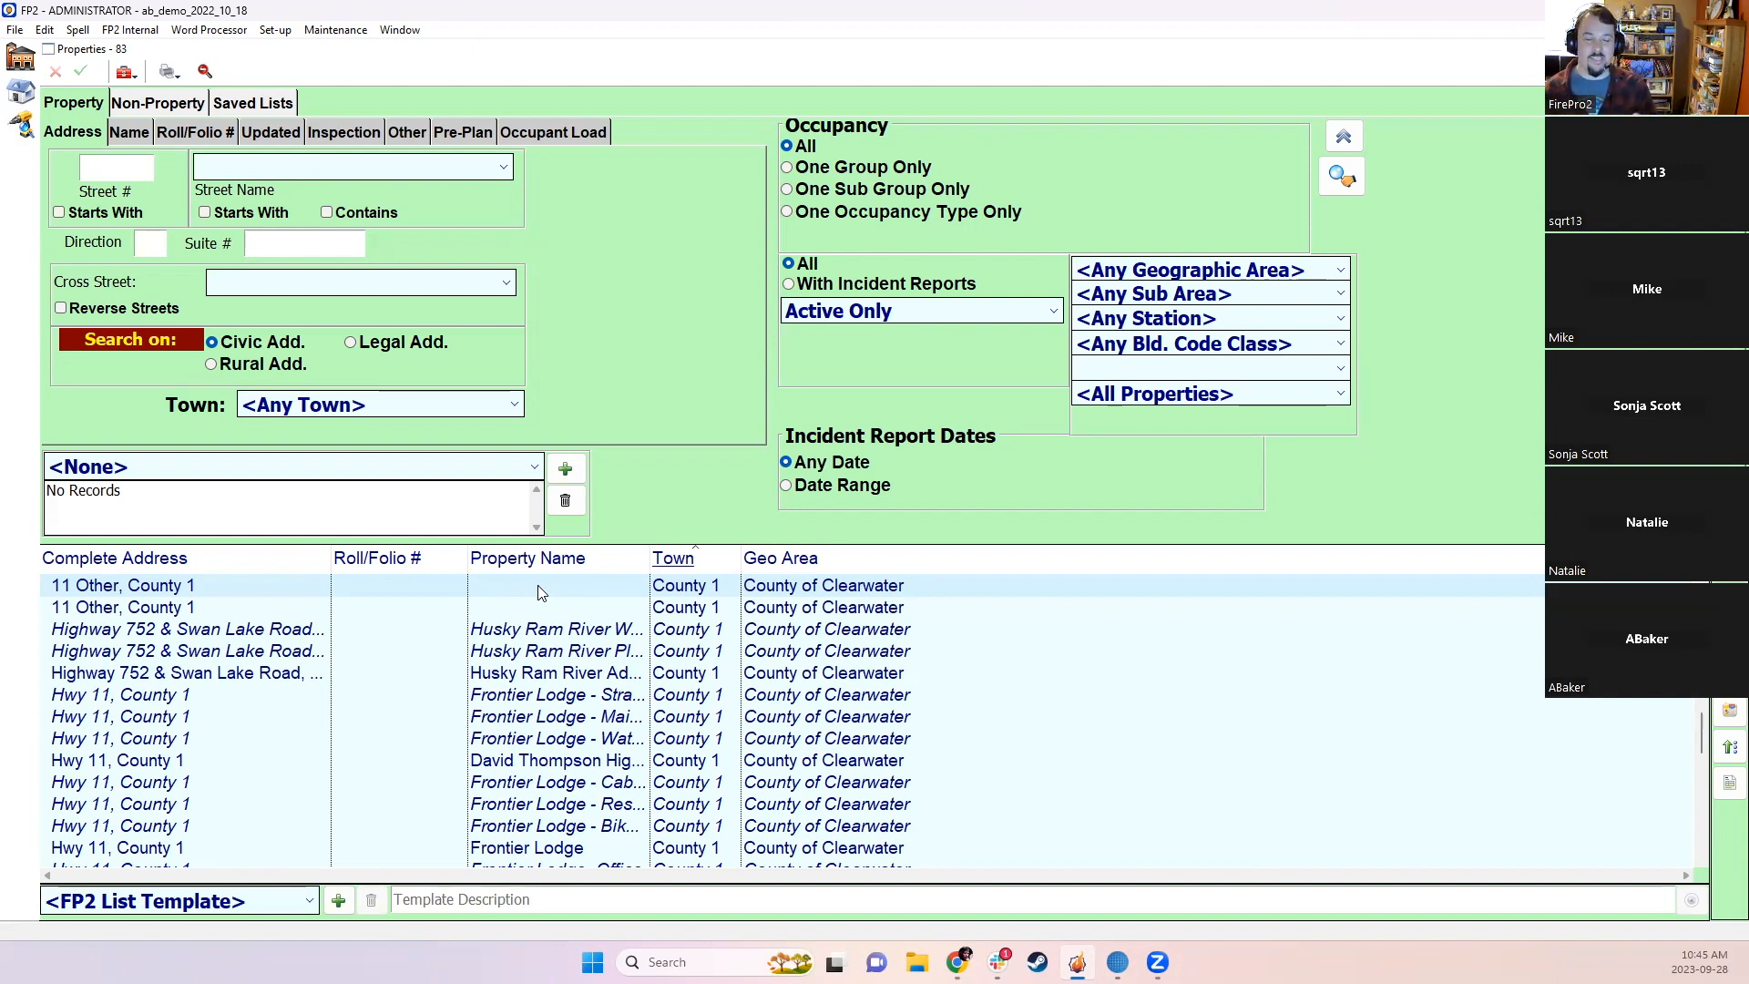
scroll(383, 729, "down", 5)
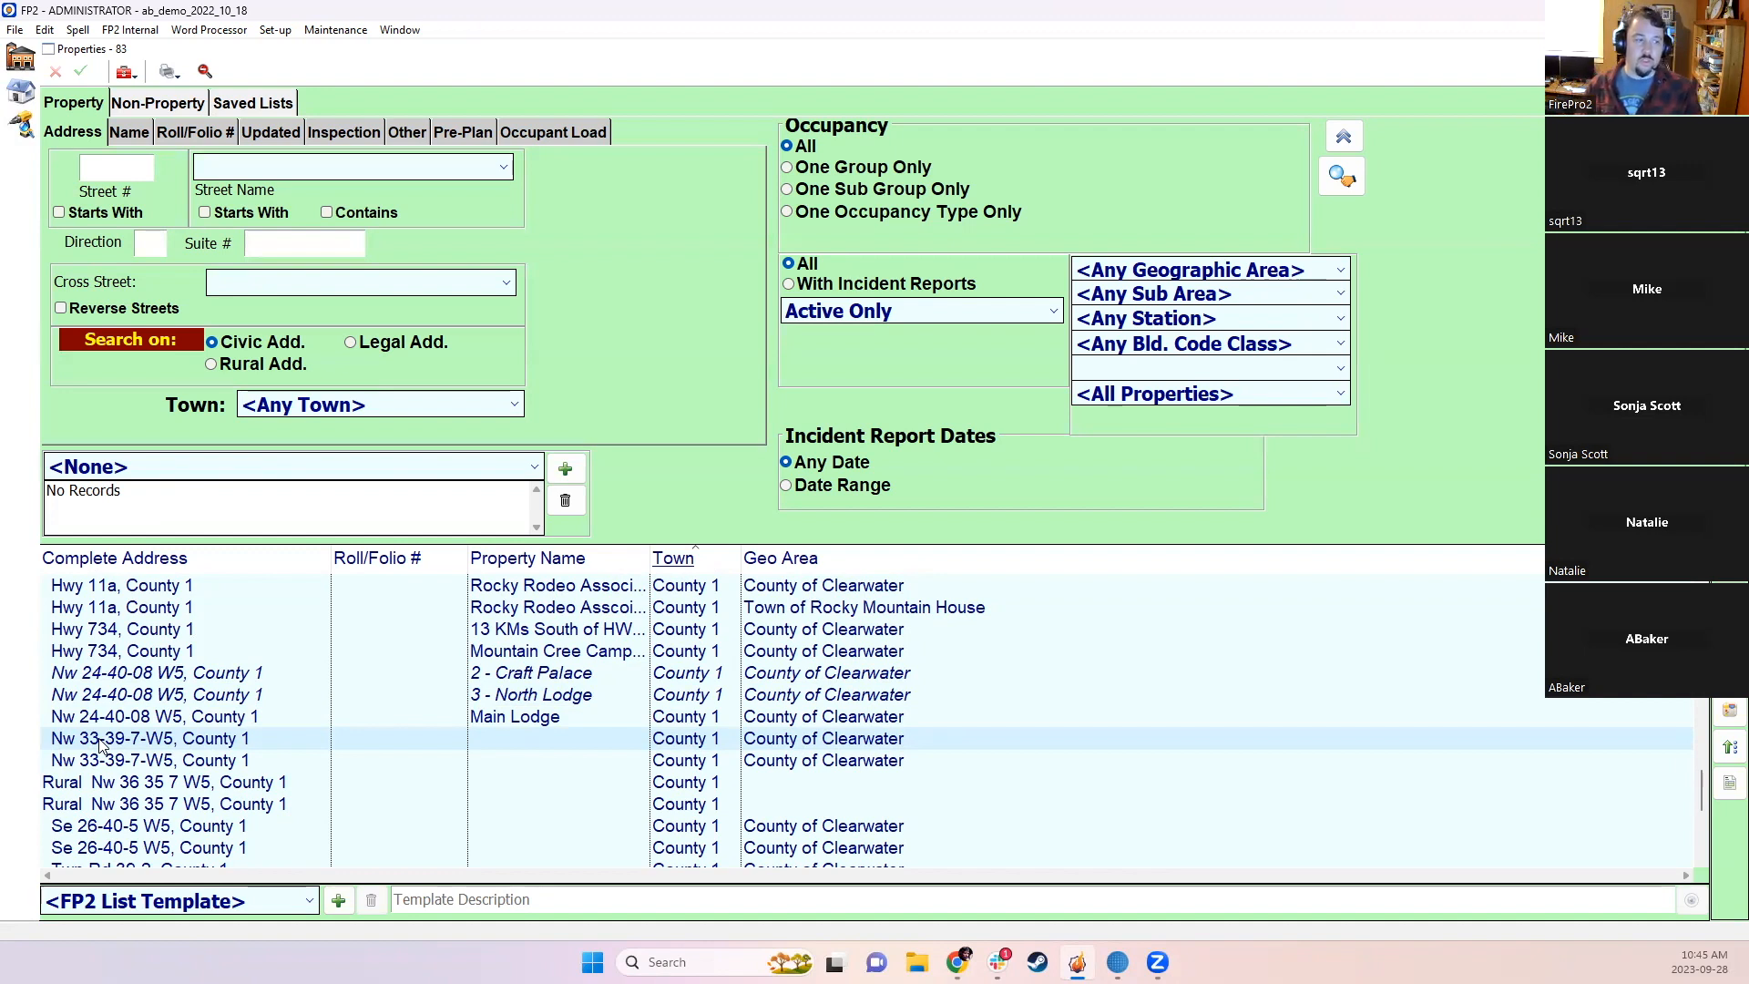
left_click_drag(335, 607, 326, 676)
right_click(327, 676)
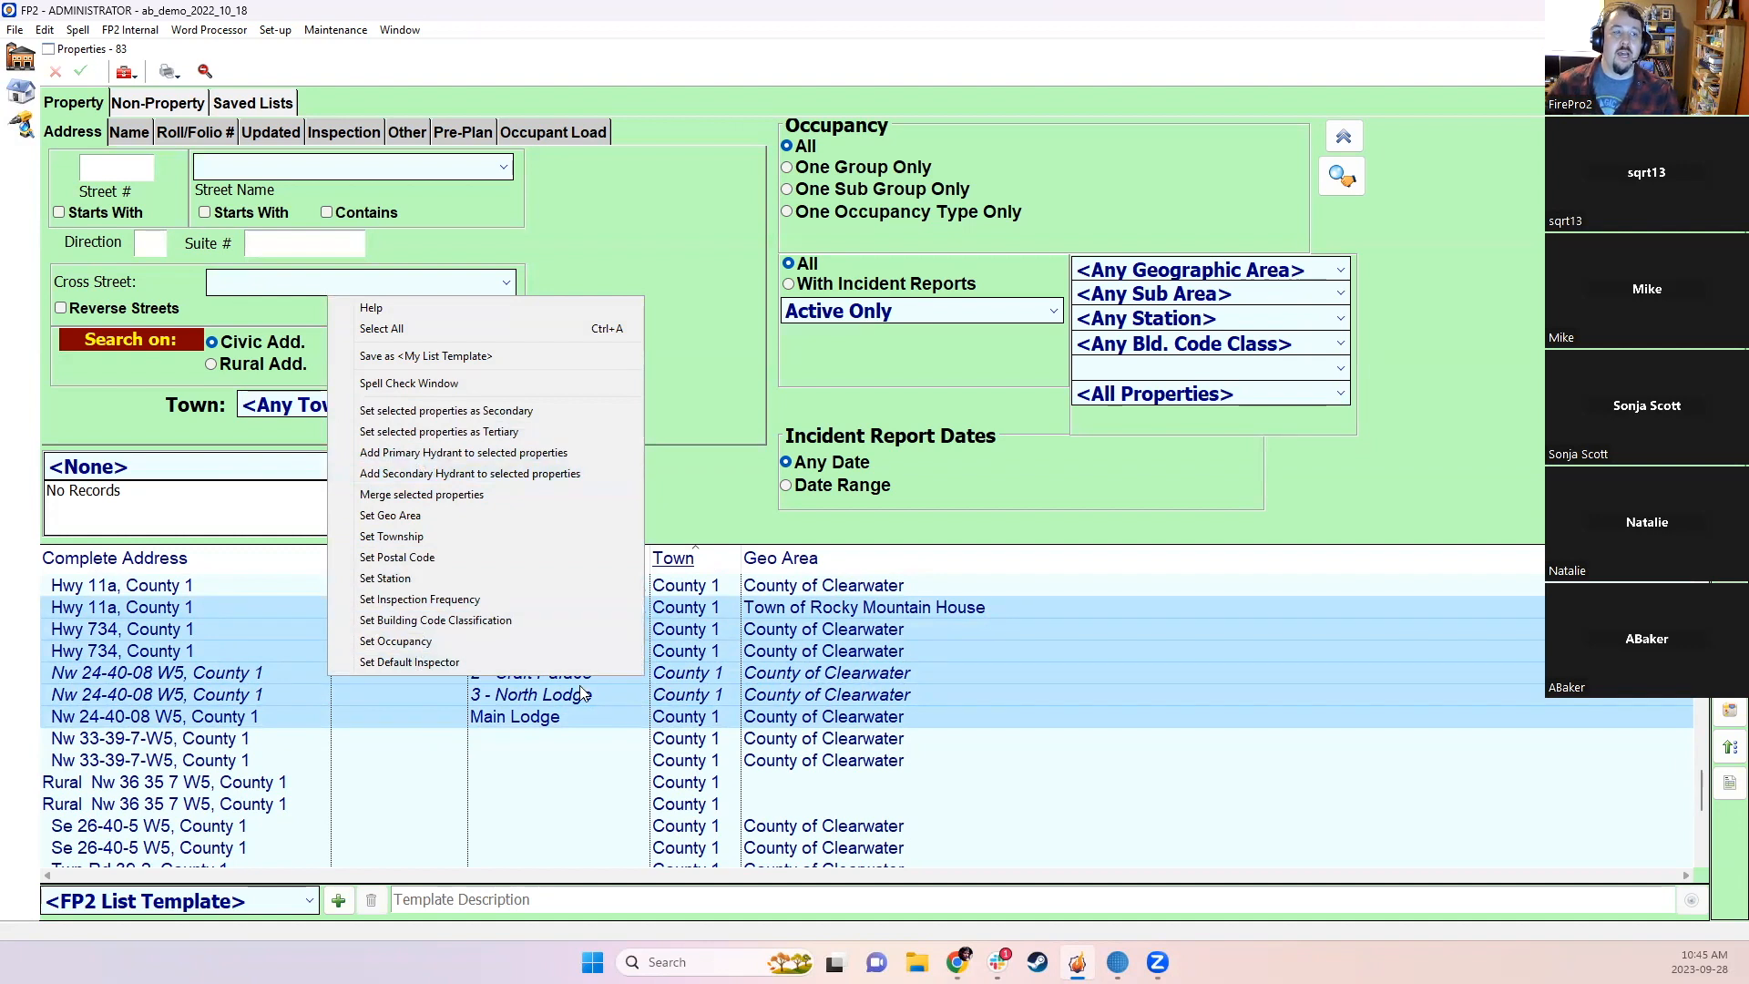
left_click(1101, 493)
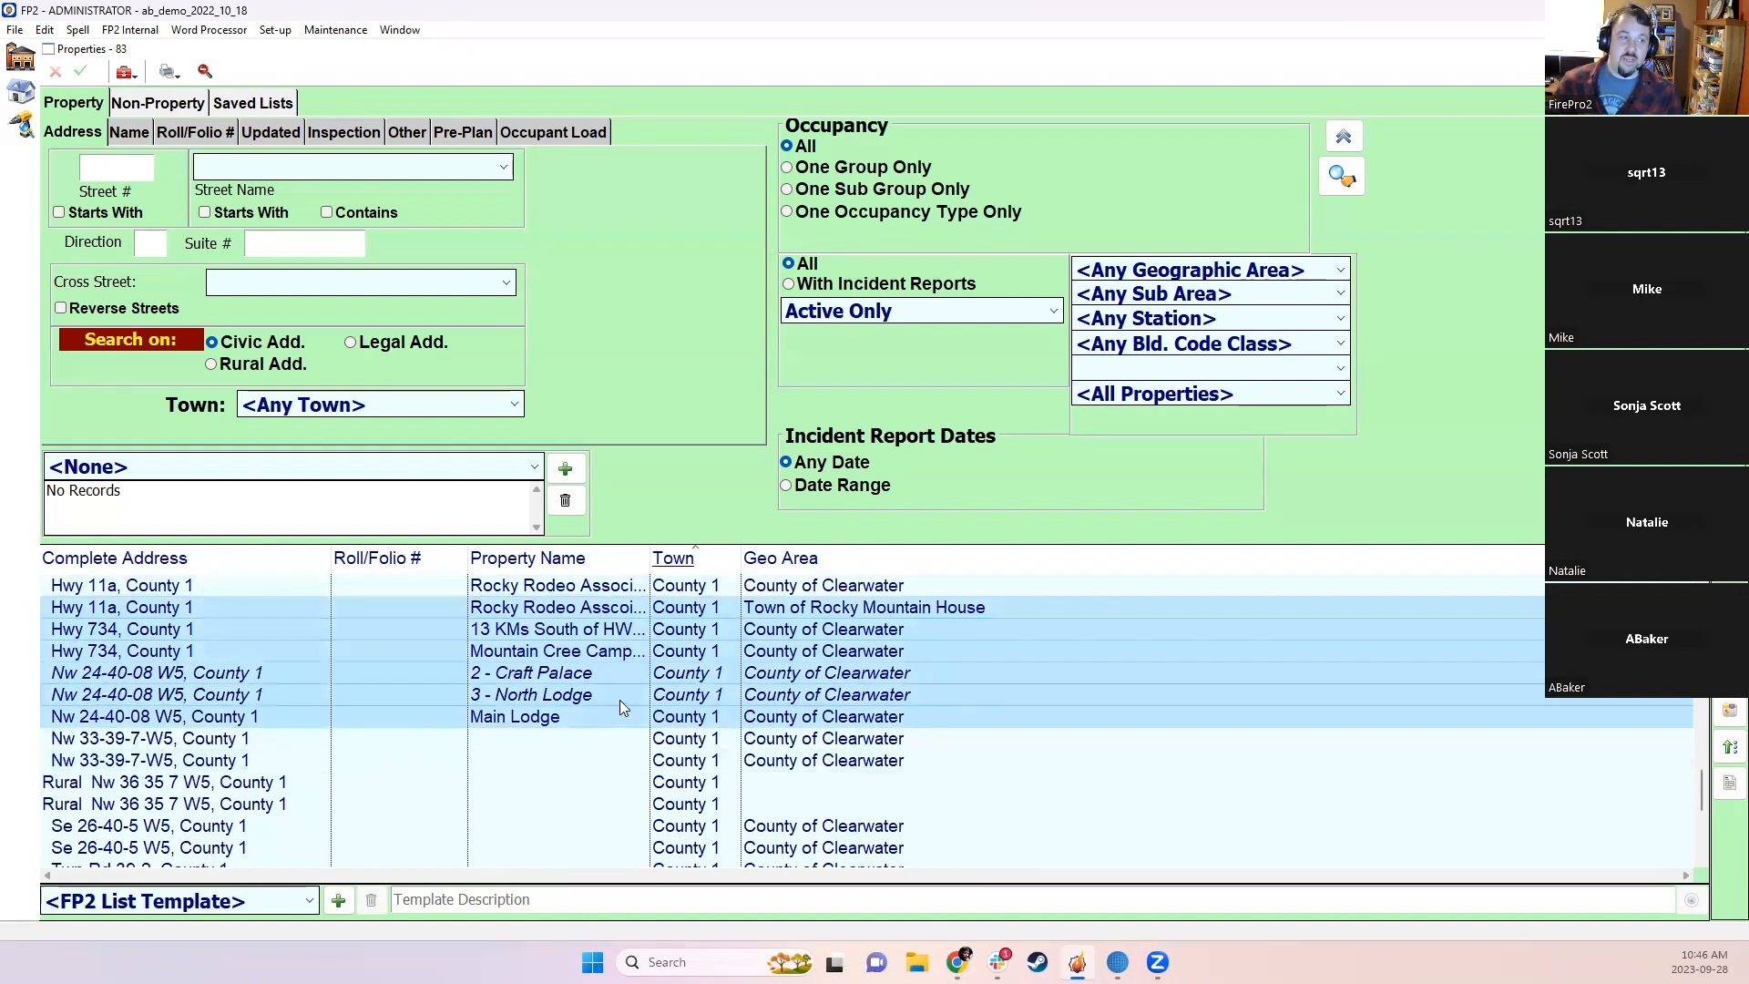
left_click(170, 632)
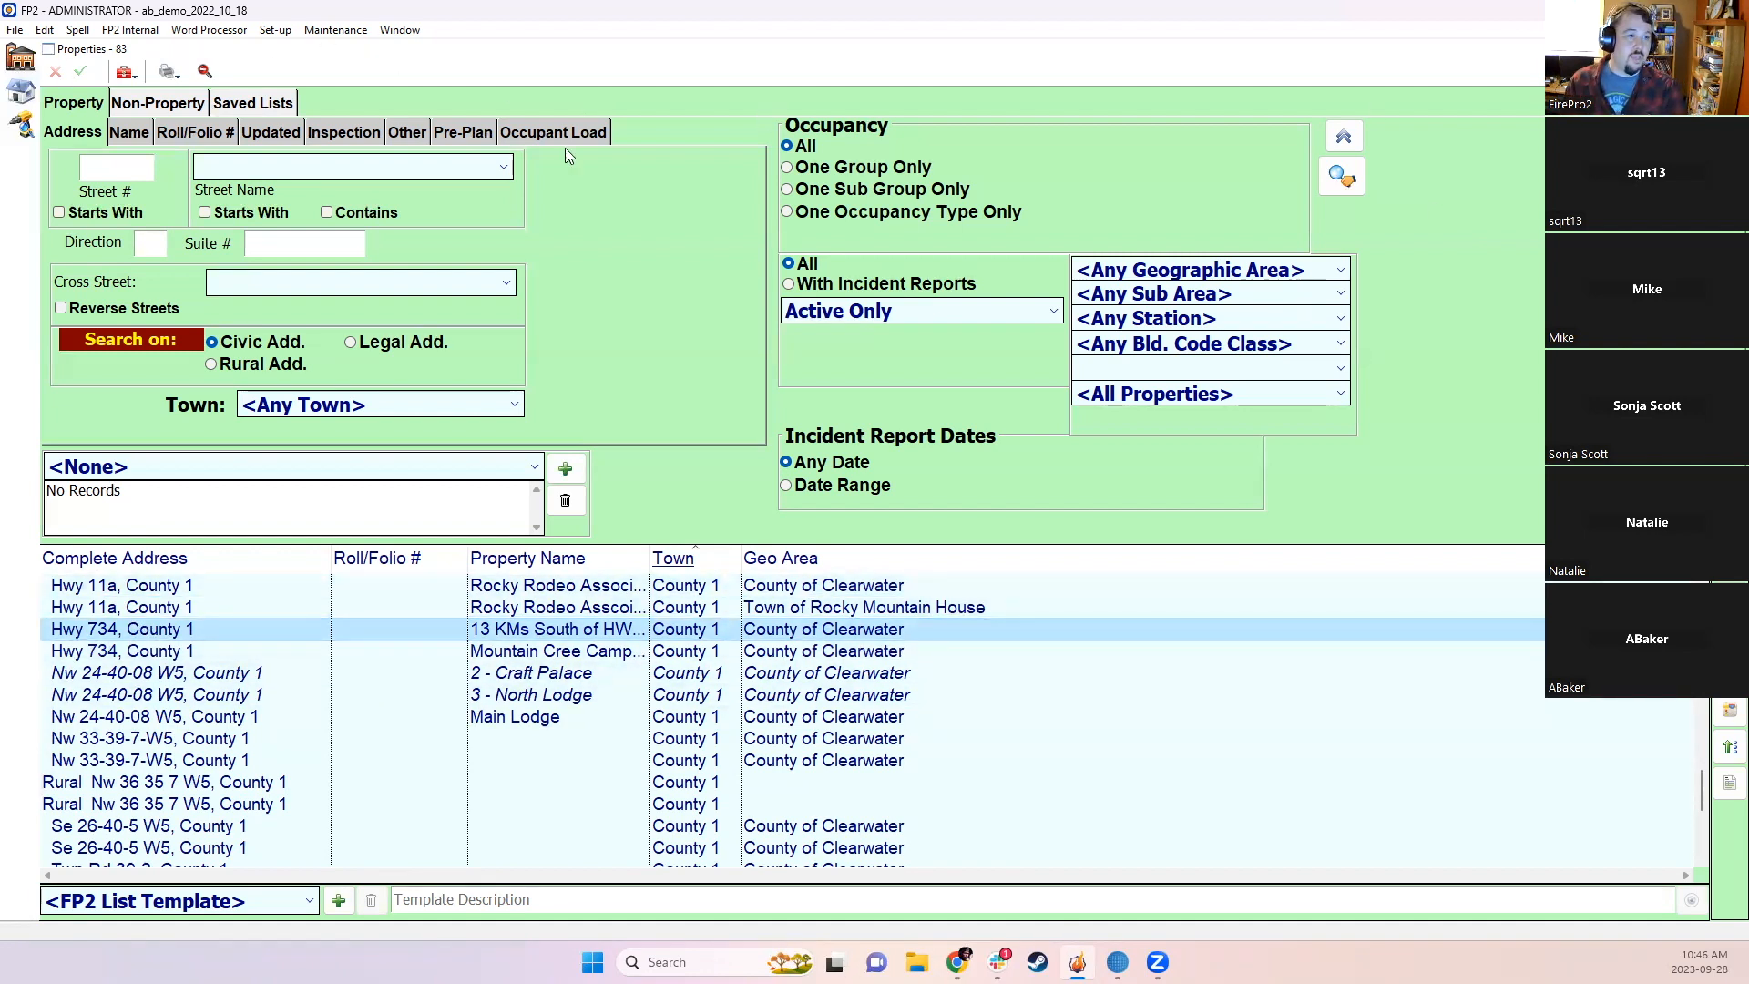
Step: List all active properties, open McMann Youth Services at 4832 49th Street, change its street to 50 AV and save the address change
left_click(1343, 181)
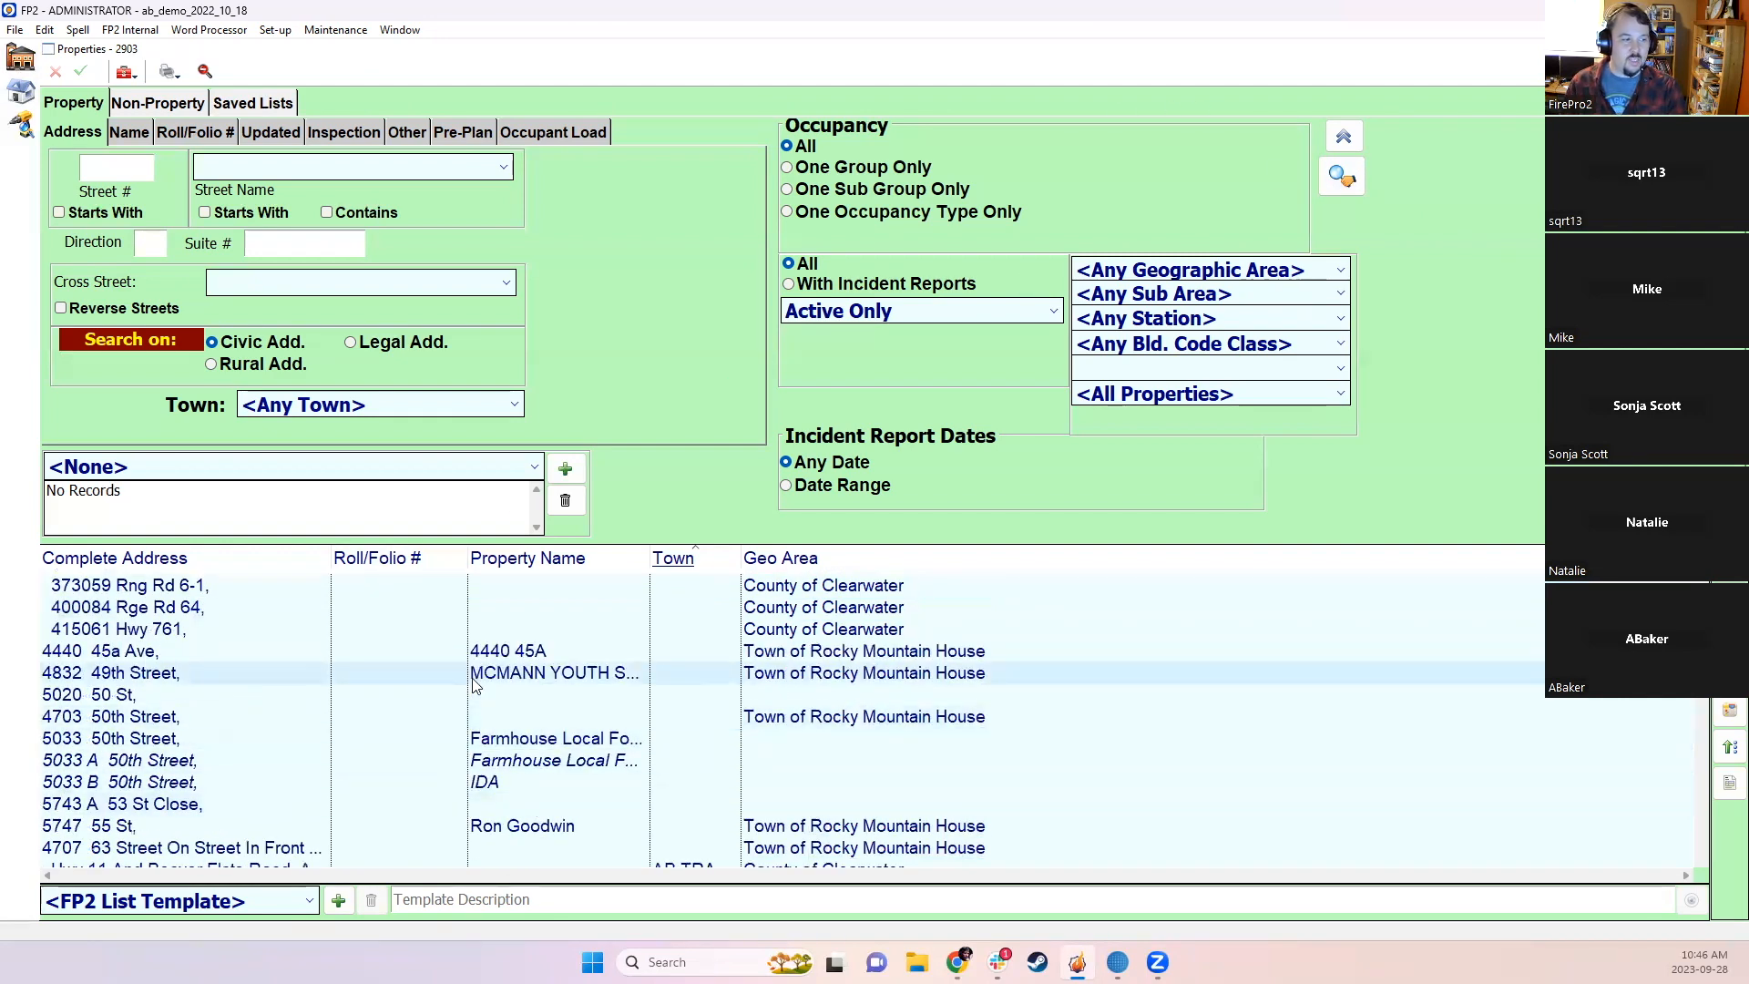
double_click(550, 673)
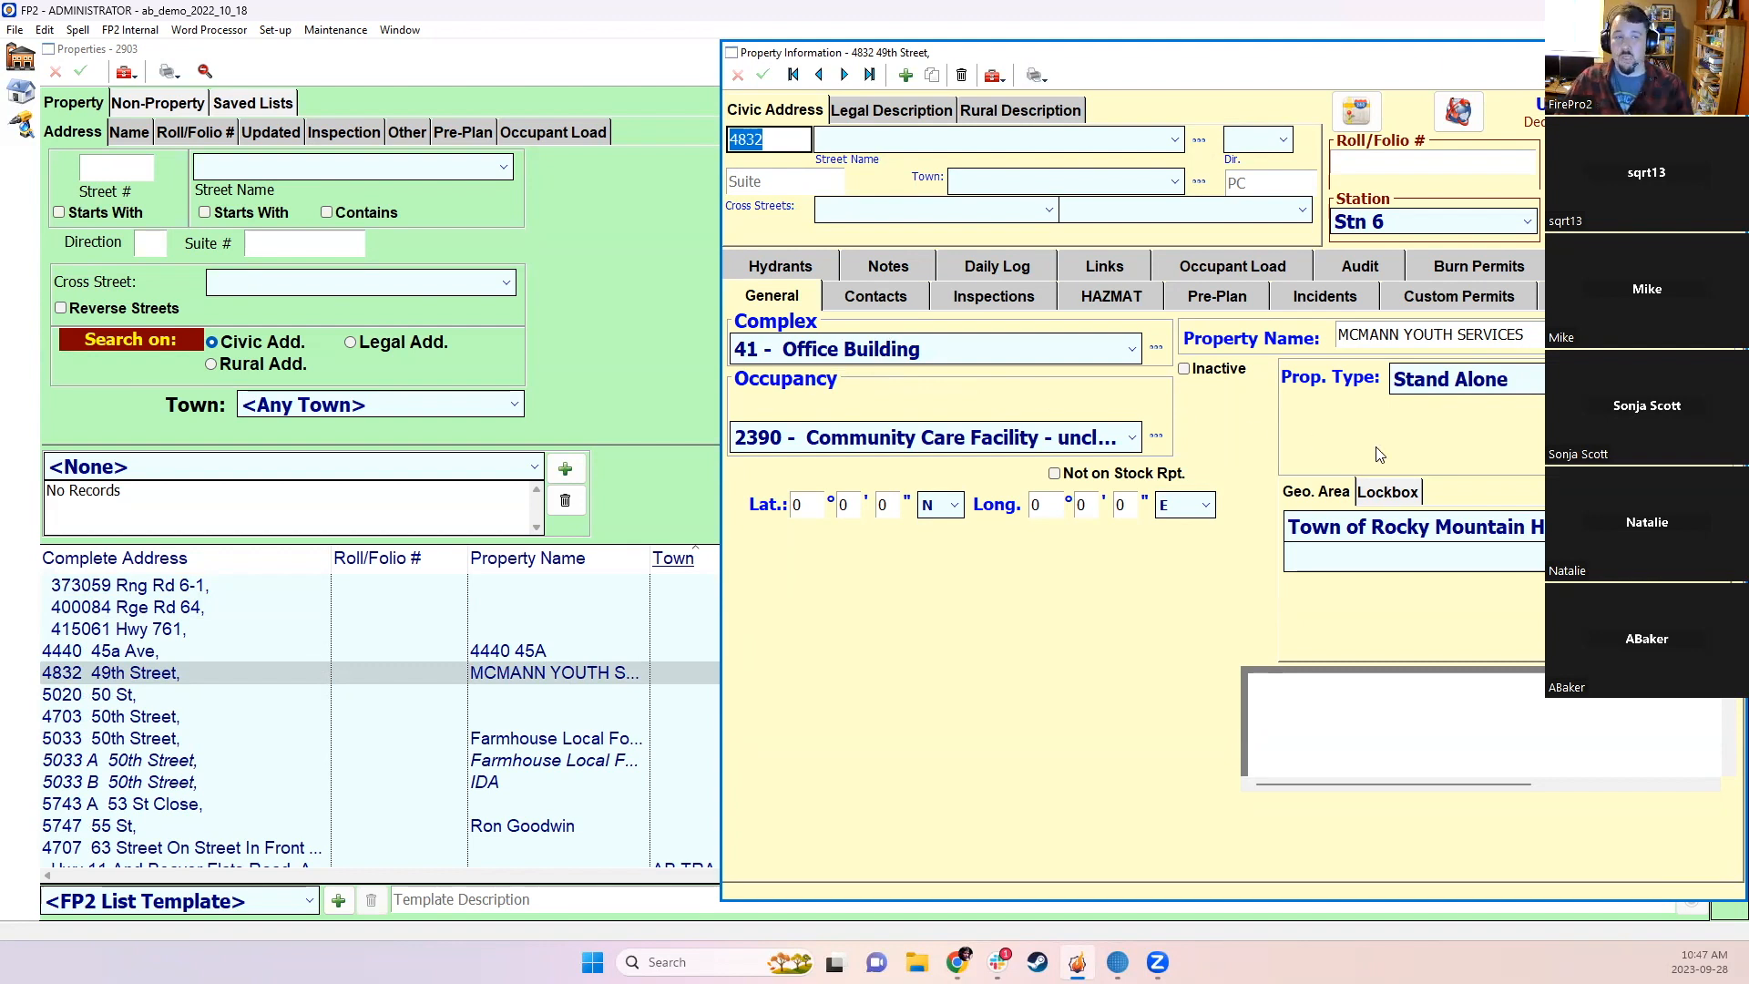
left_click(831, 141)
left_click(843, 378)
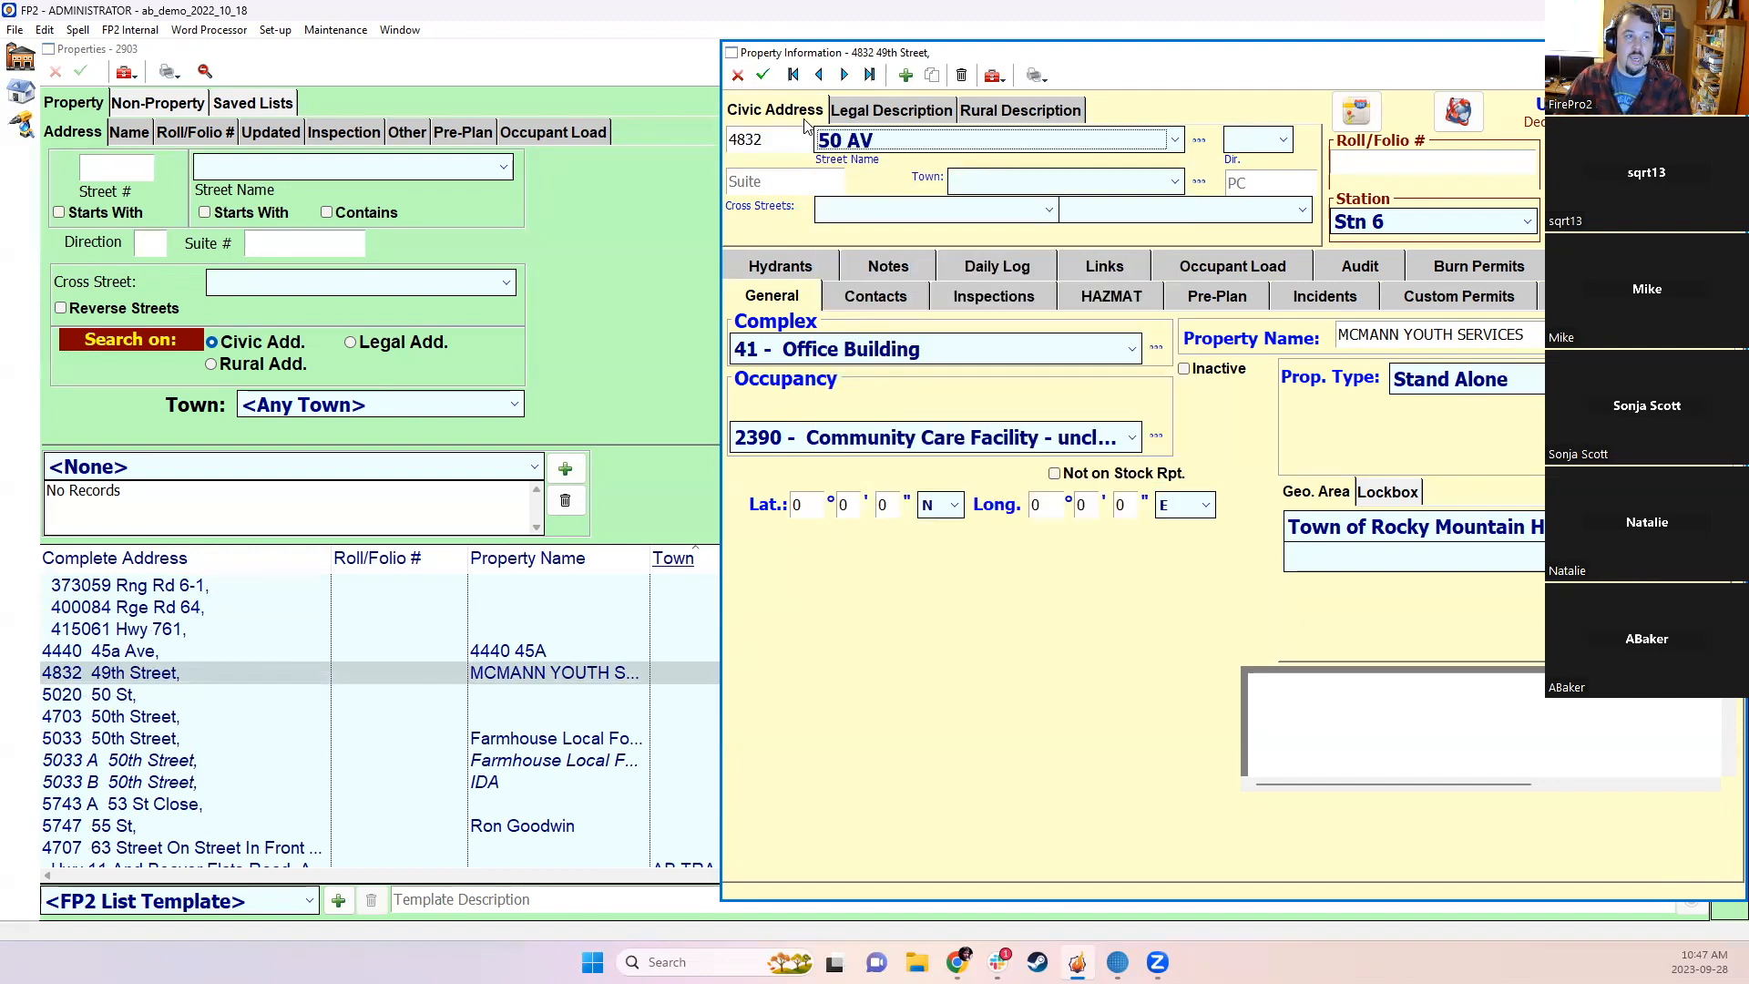
left_click(763, 75)
left_click(911, 687)
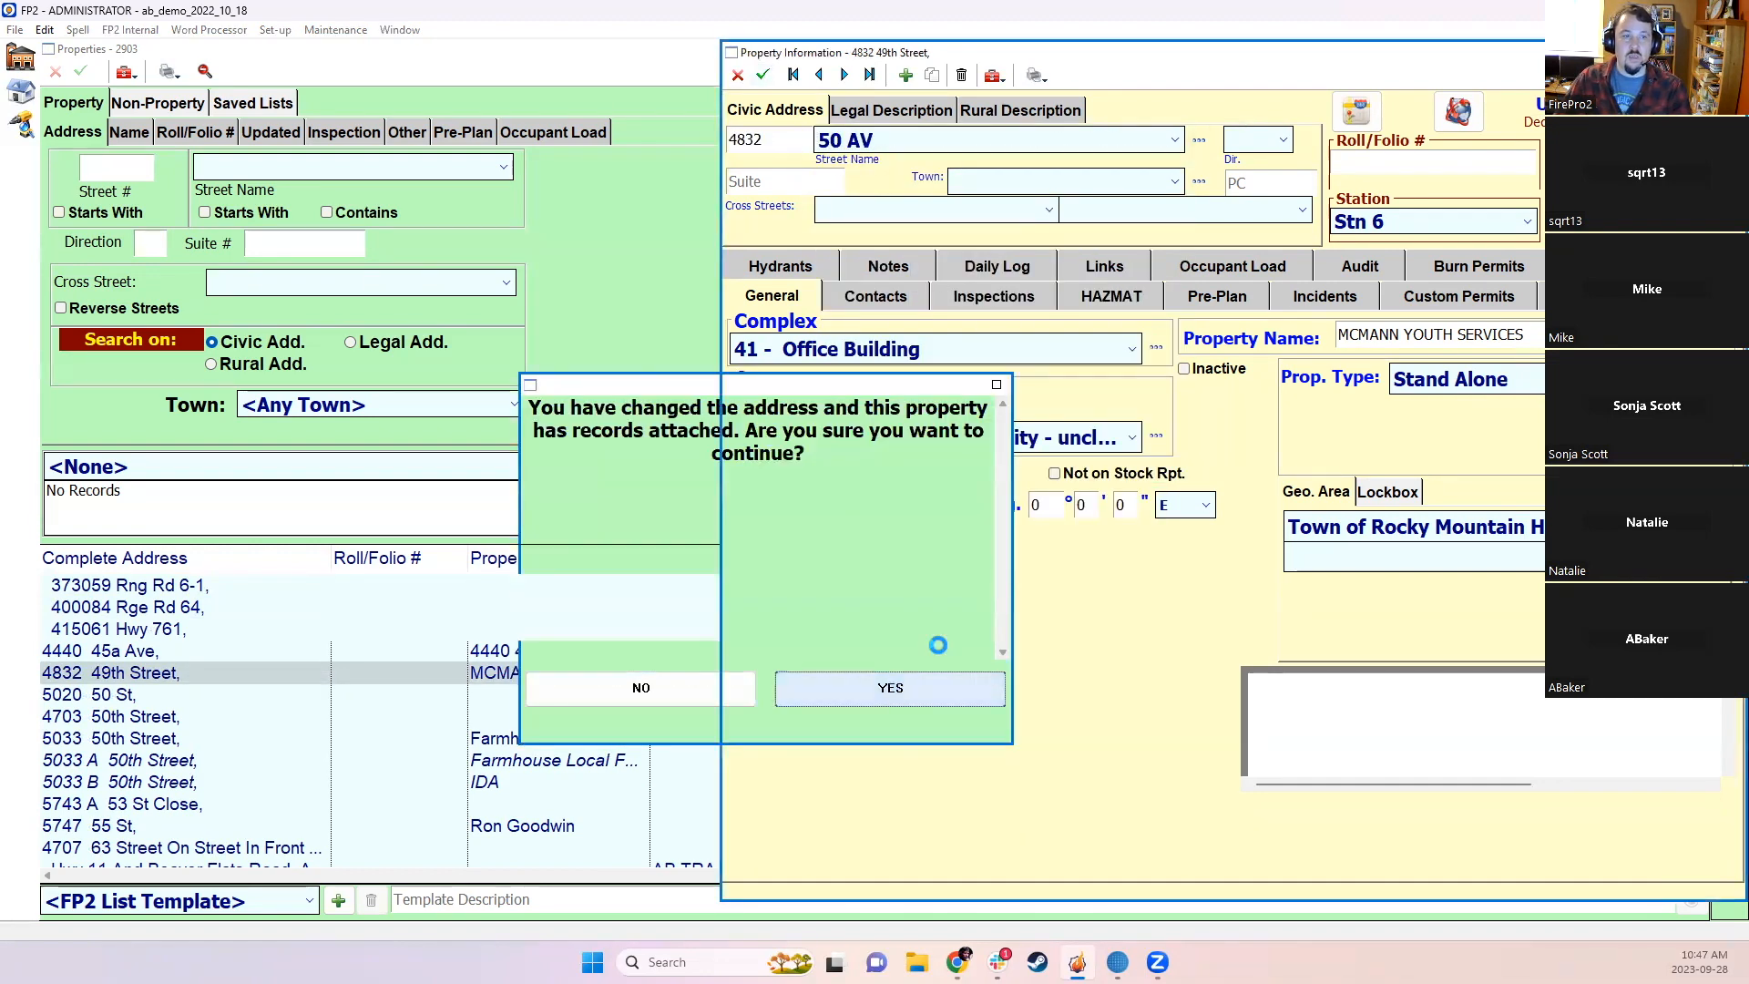
Step: Rename the property at 4832 50 AV to "50Th Ave Center"
left_click(791, 145)
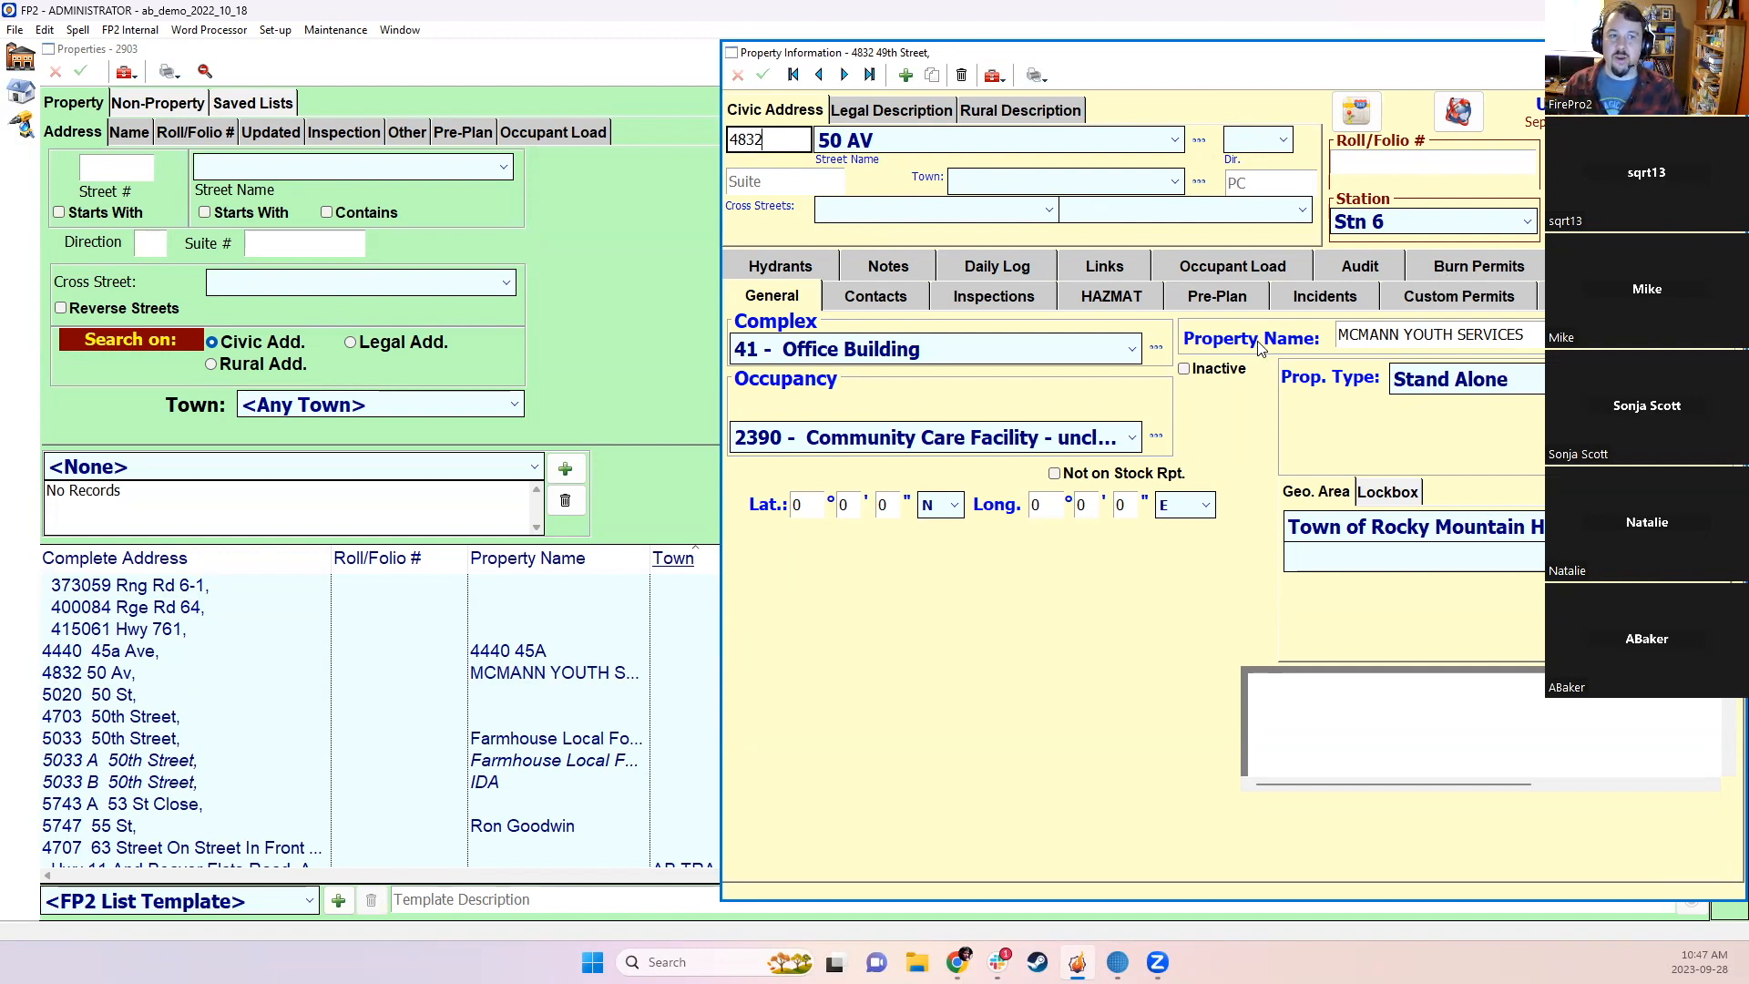
left_click_drag(1531, 335, 1047, 354)
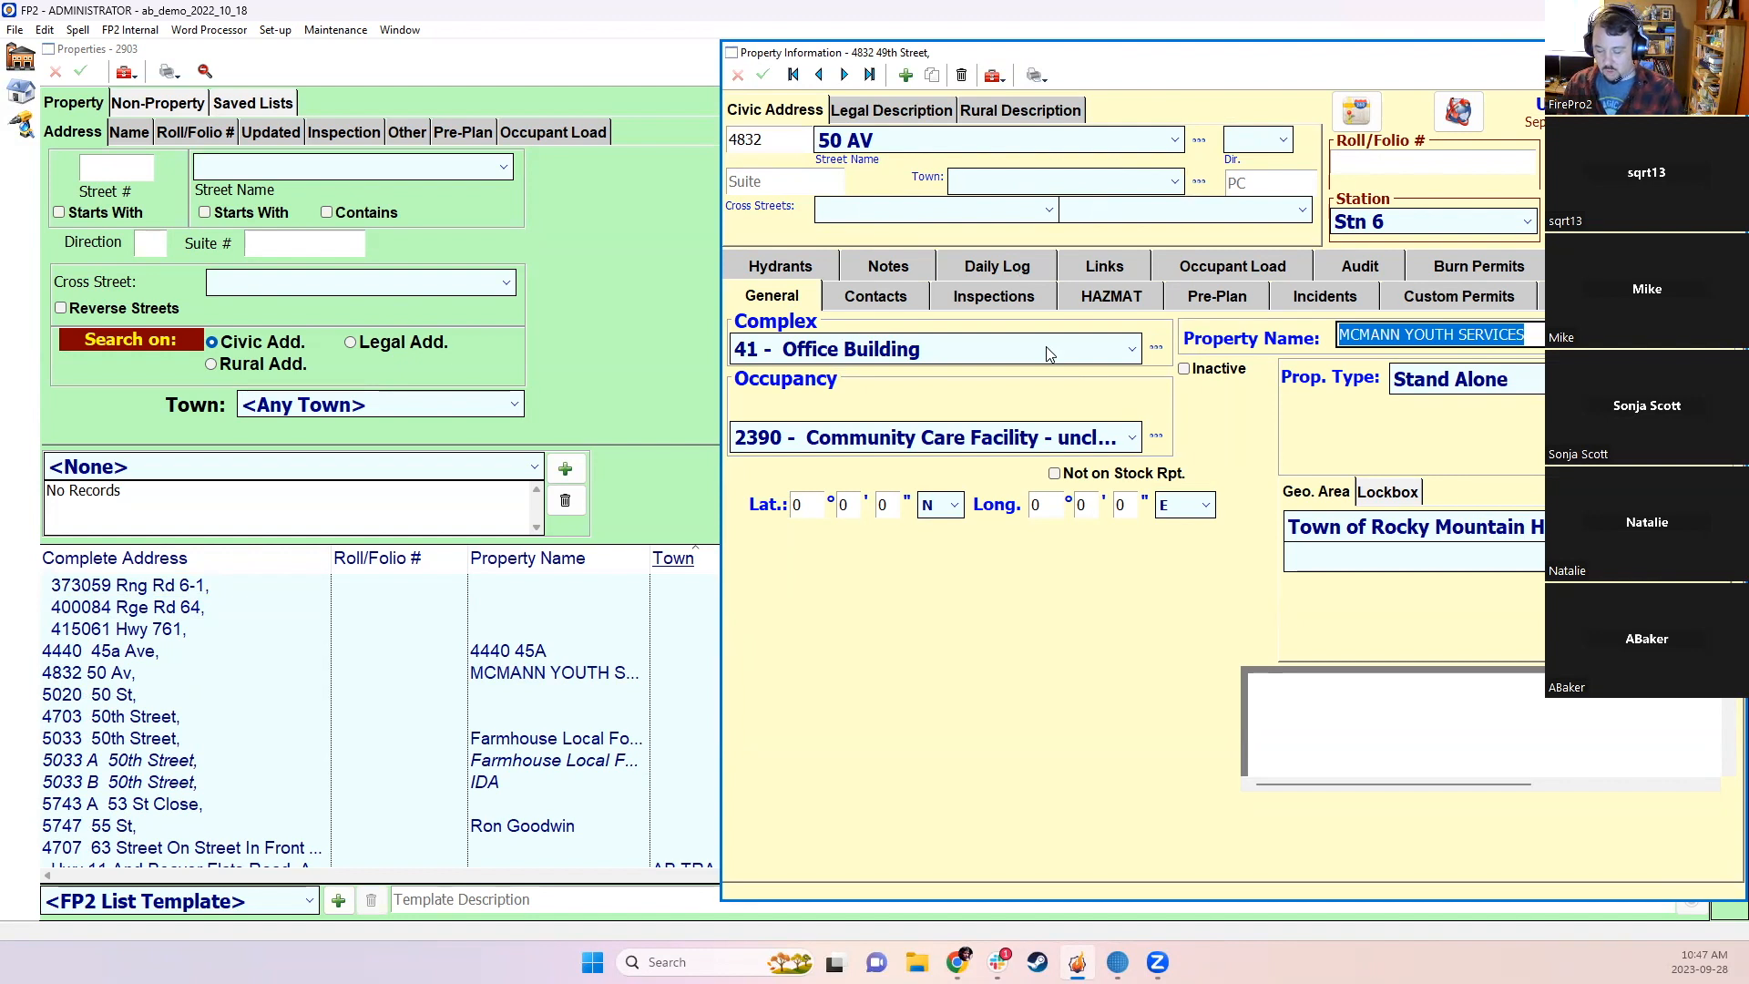
type("5")
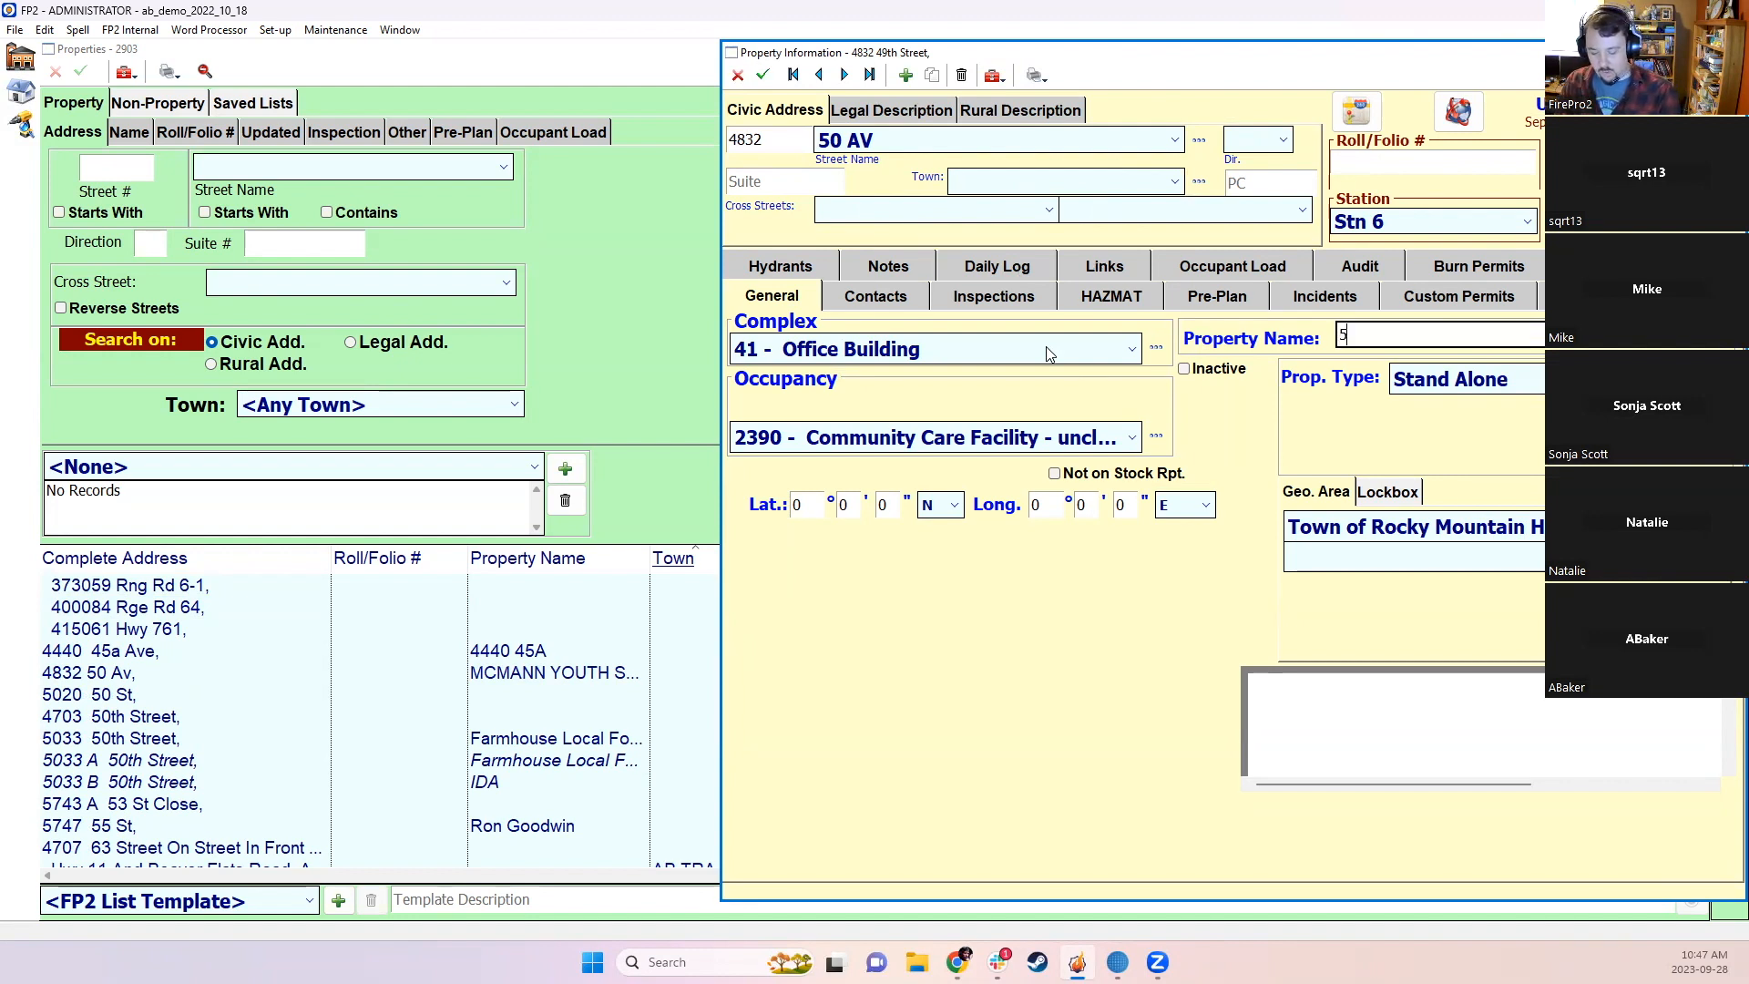
type("0Th")
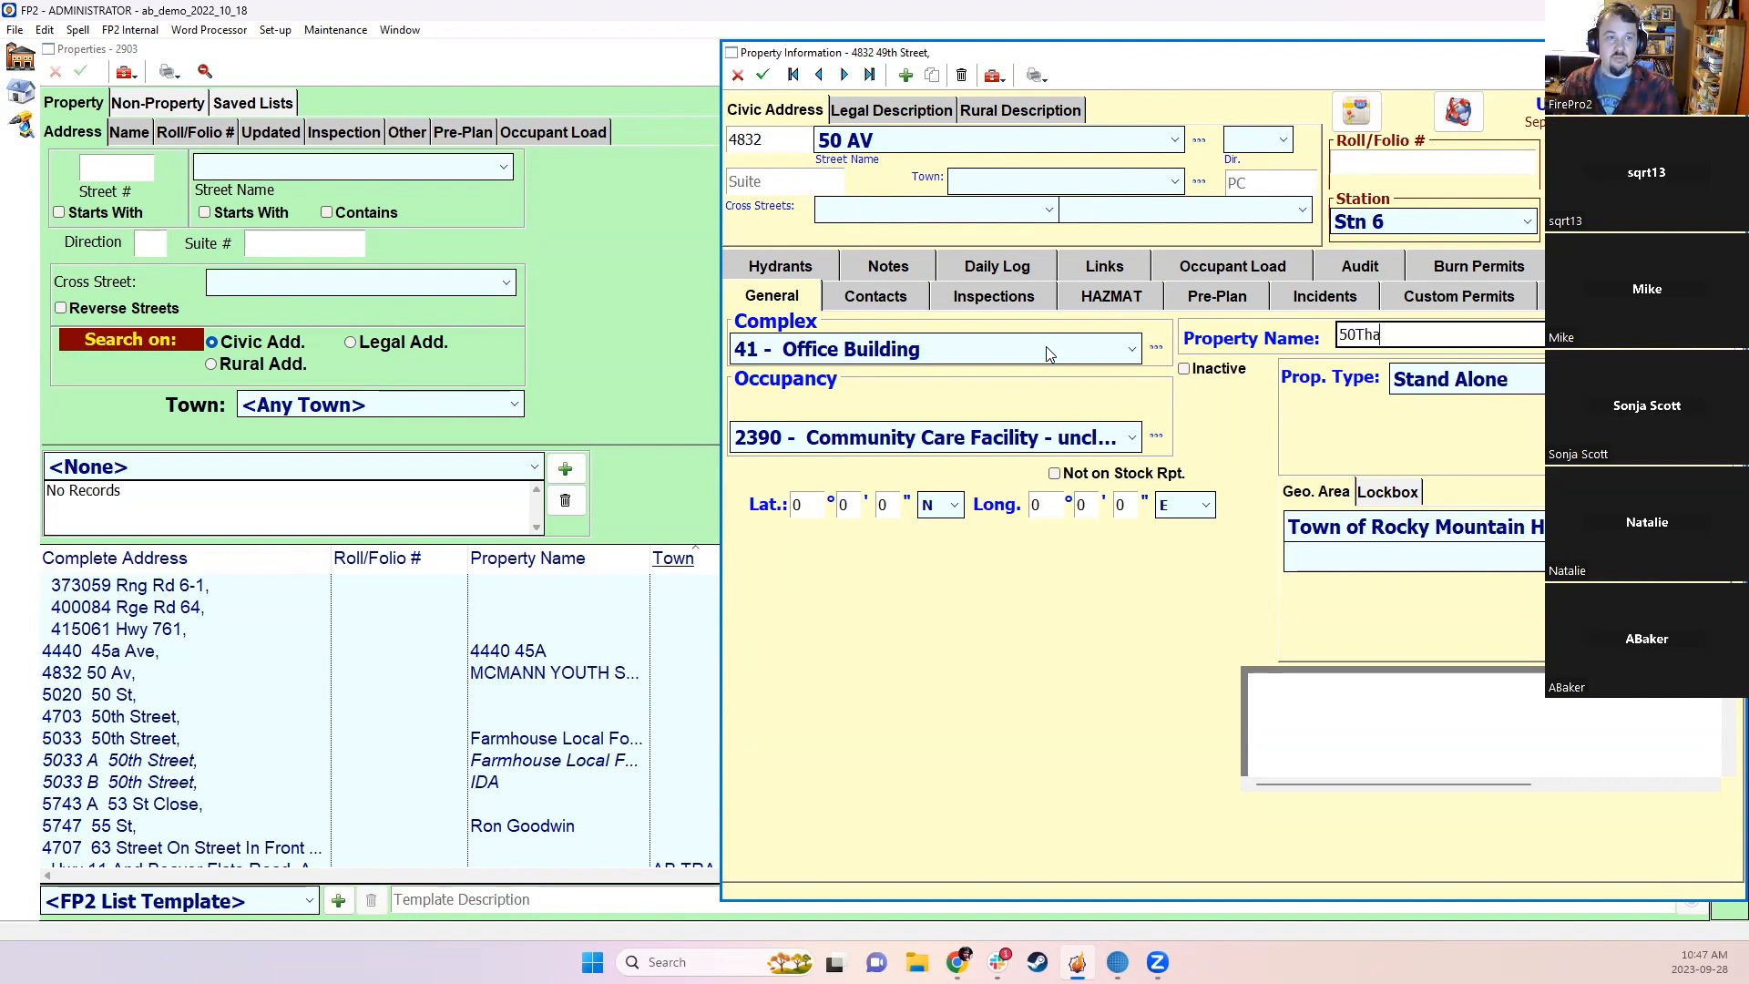
type(" AVe")
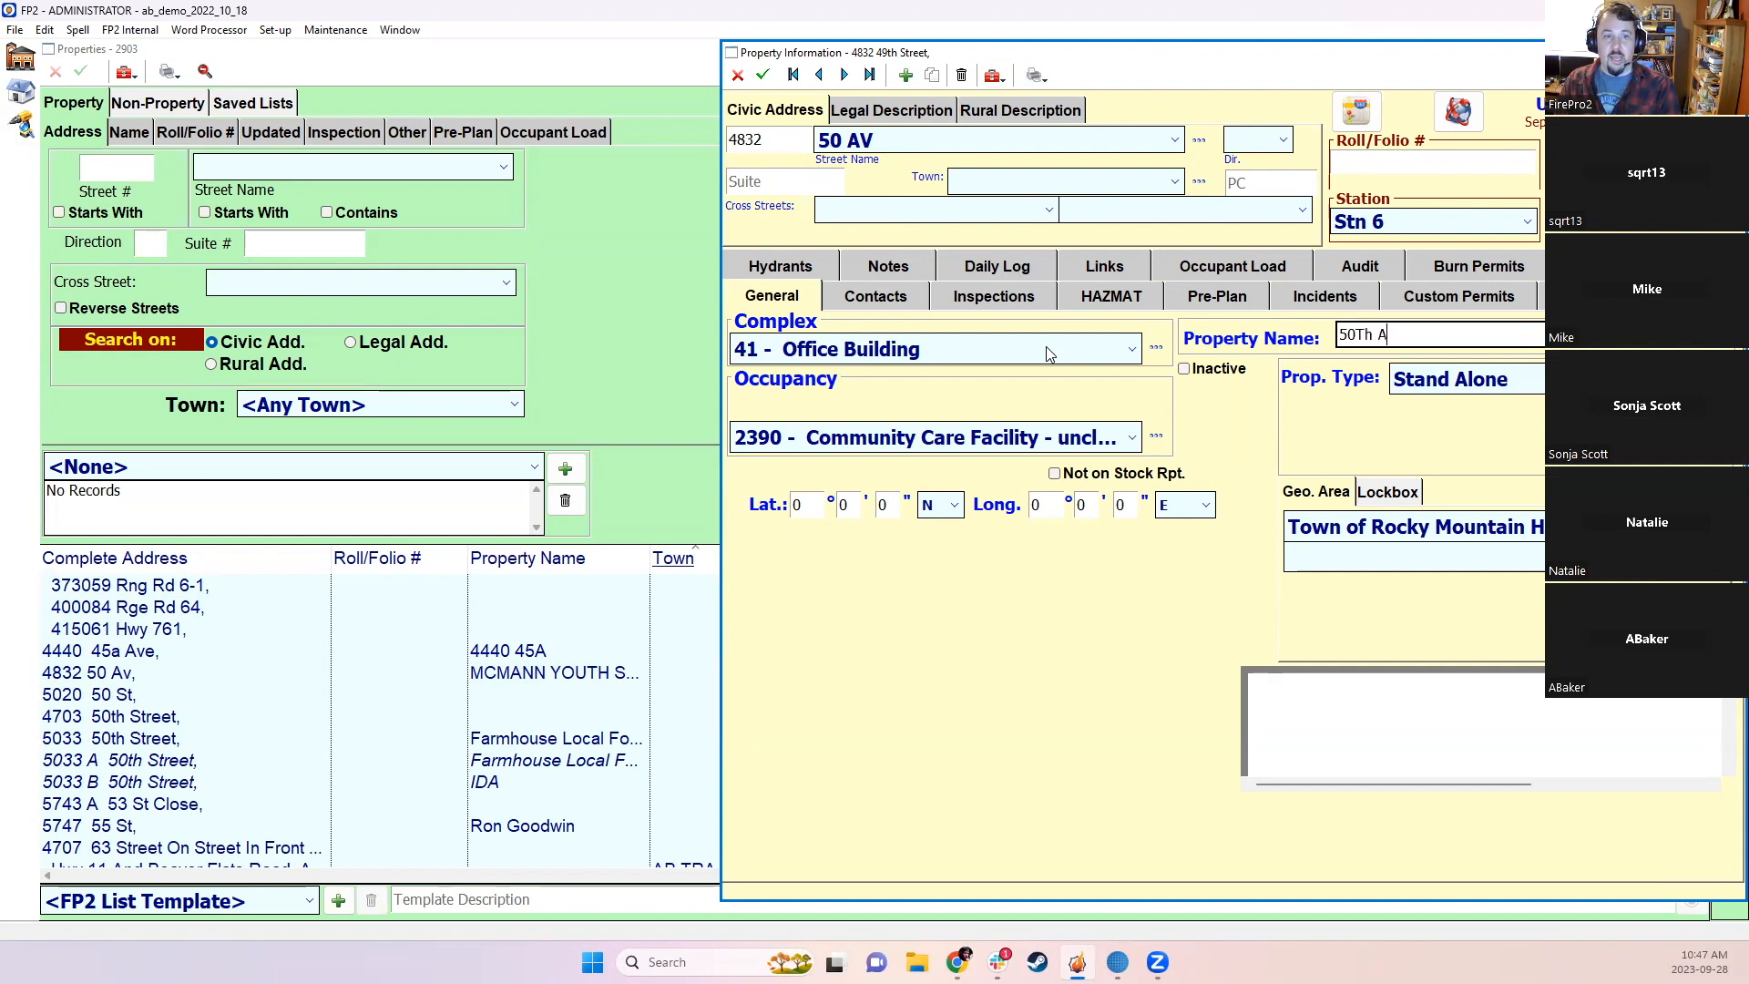
key("BackSpace")
key("BackSpace")
type("v")
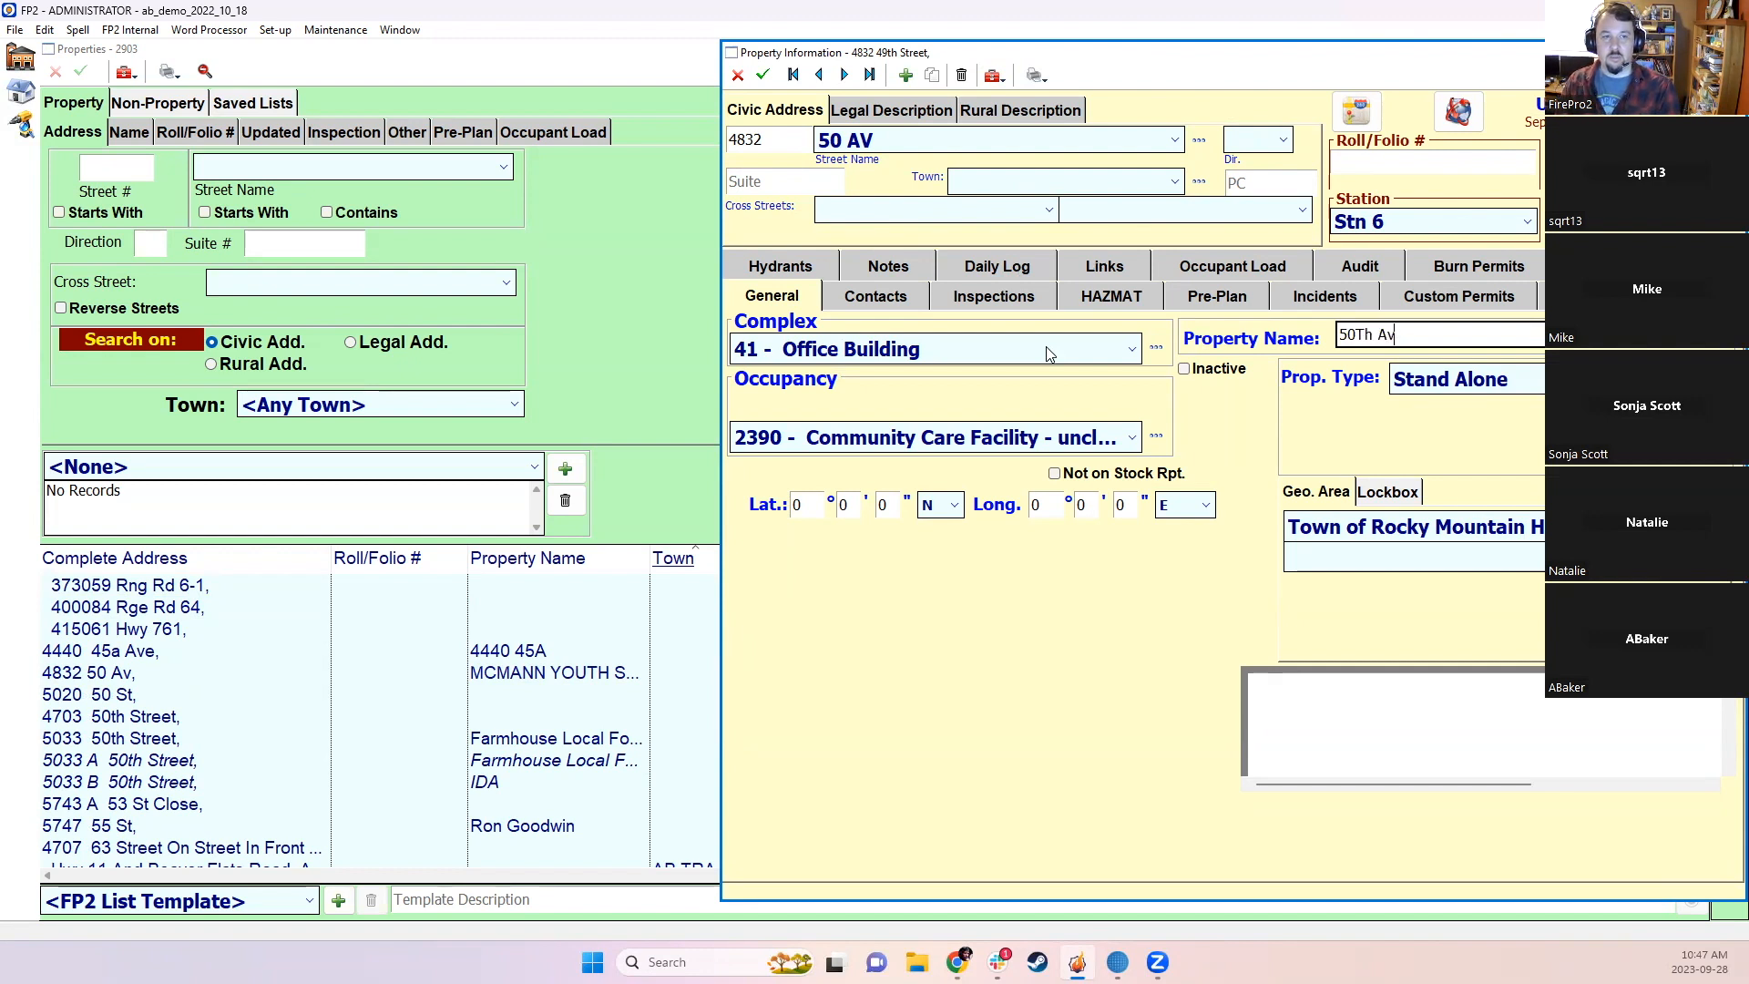
type("e Center")
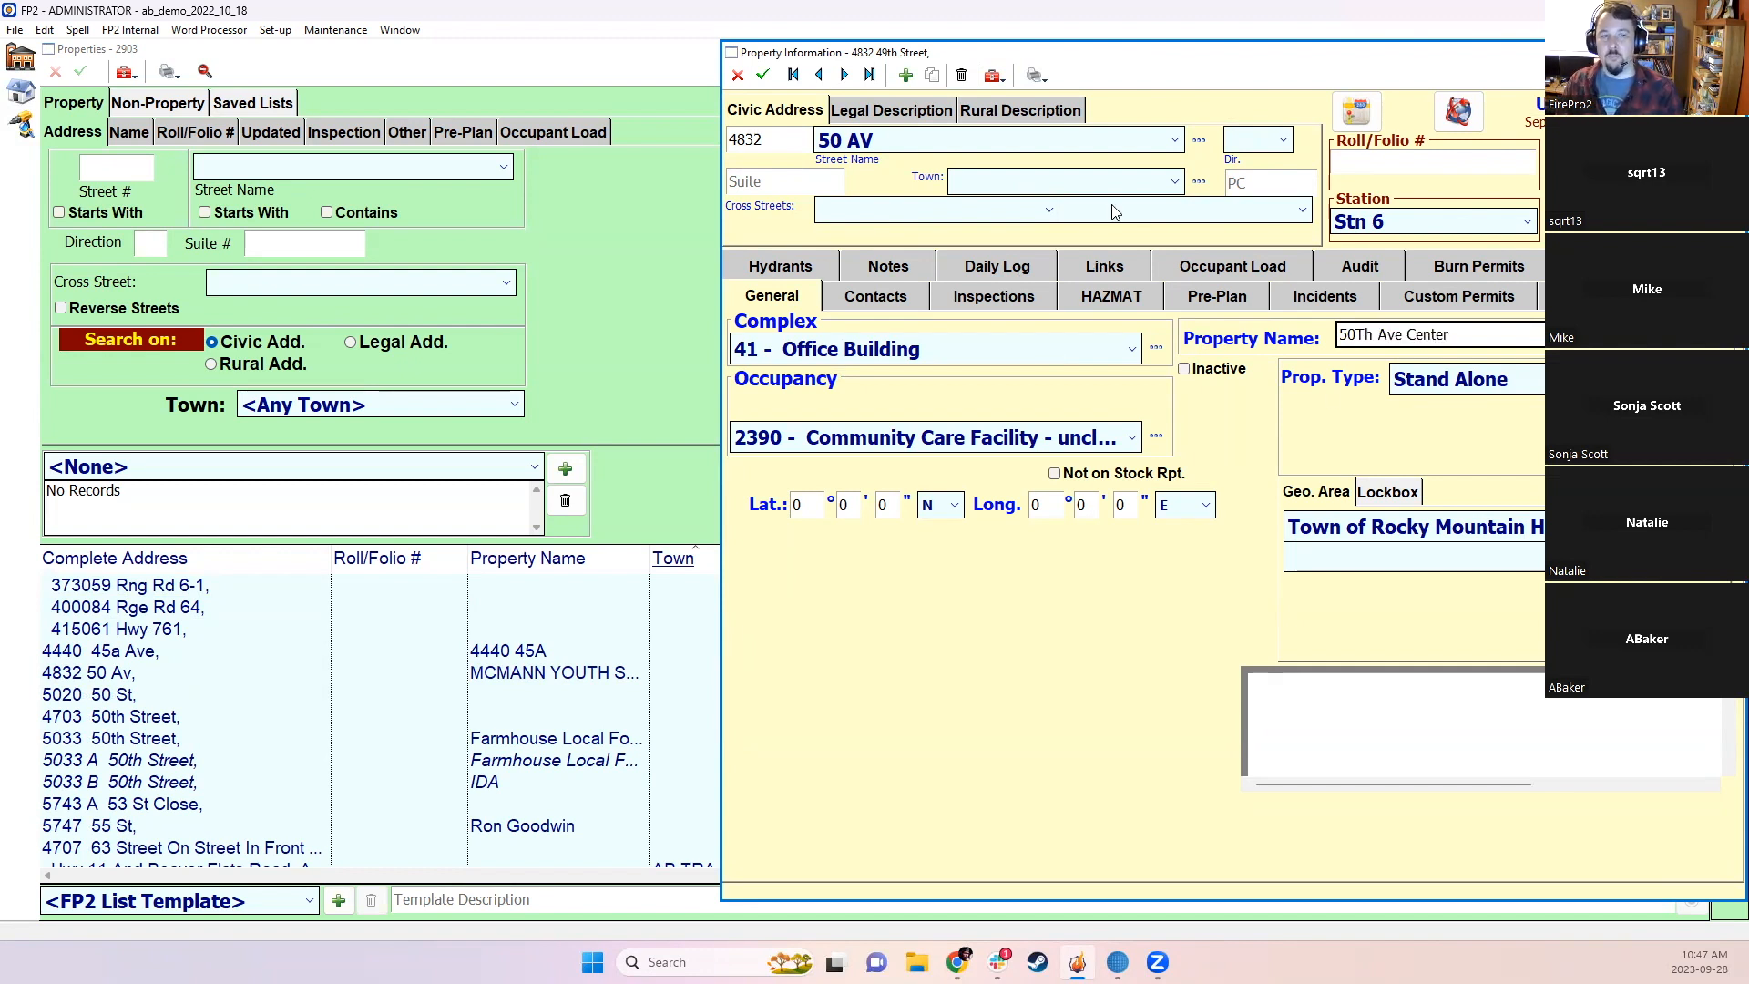
Step: Set the property type of 50Th Ave Center to Primary and save the record
left_click(1470, 400)
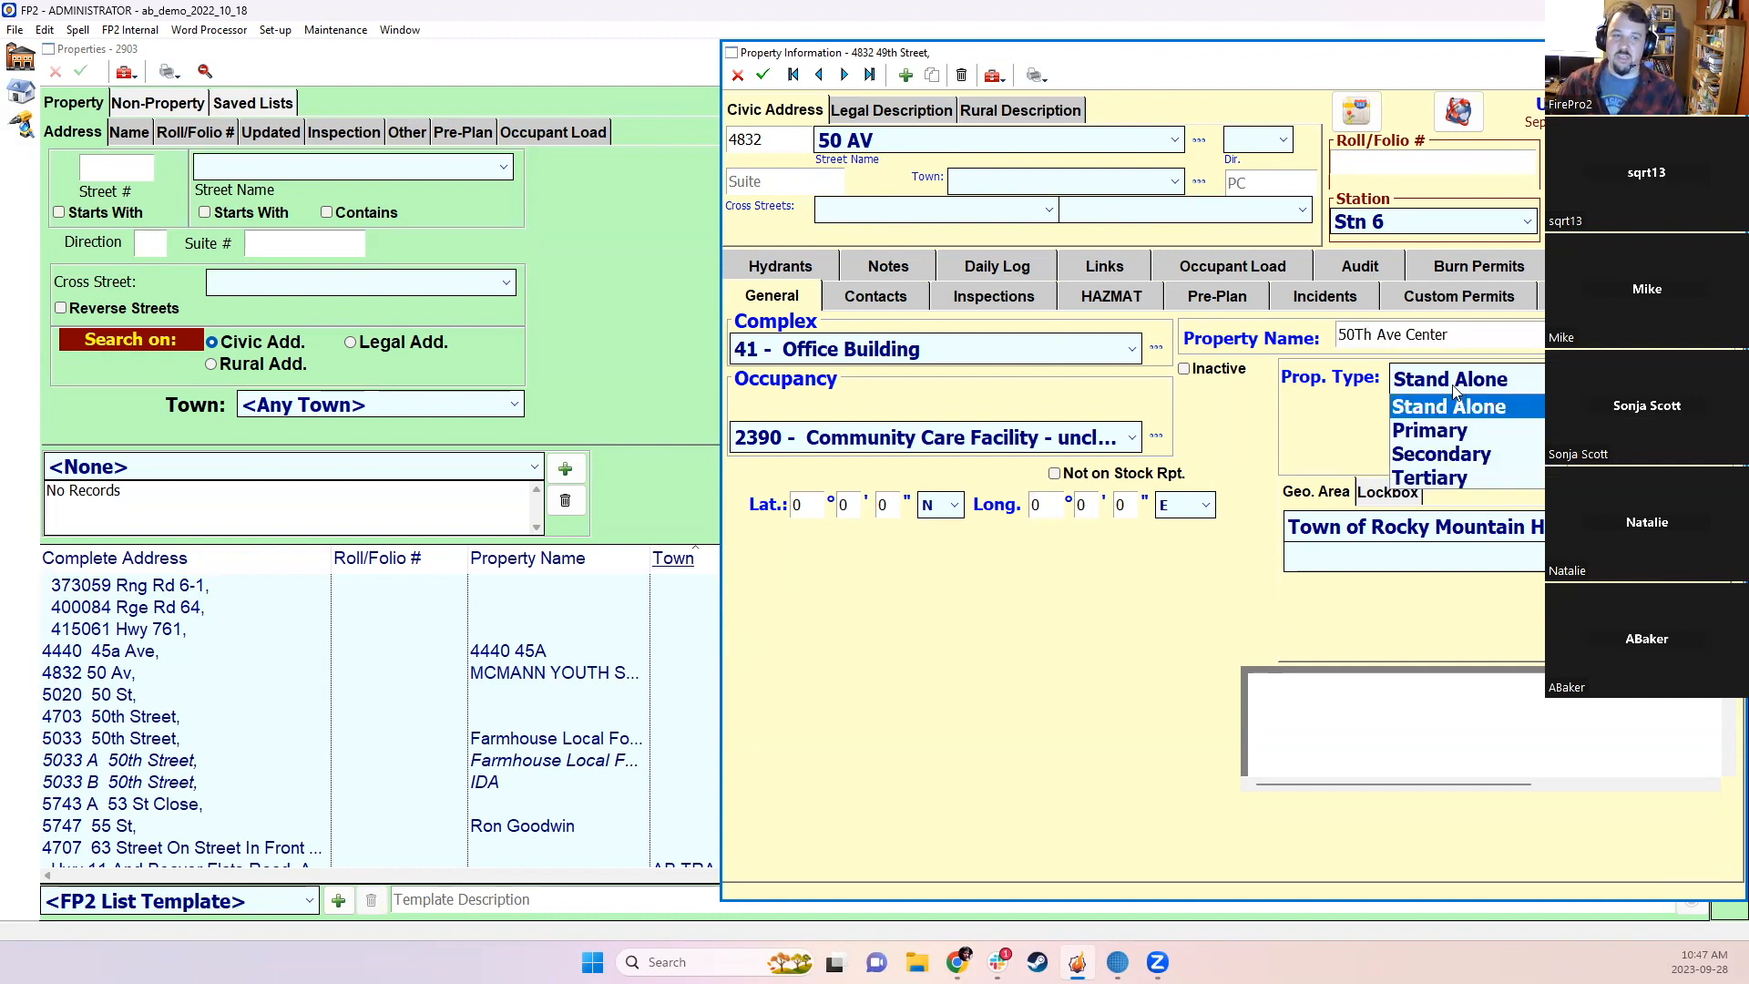
left_click(1457, 434)
left_click(764, 75)
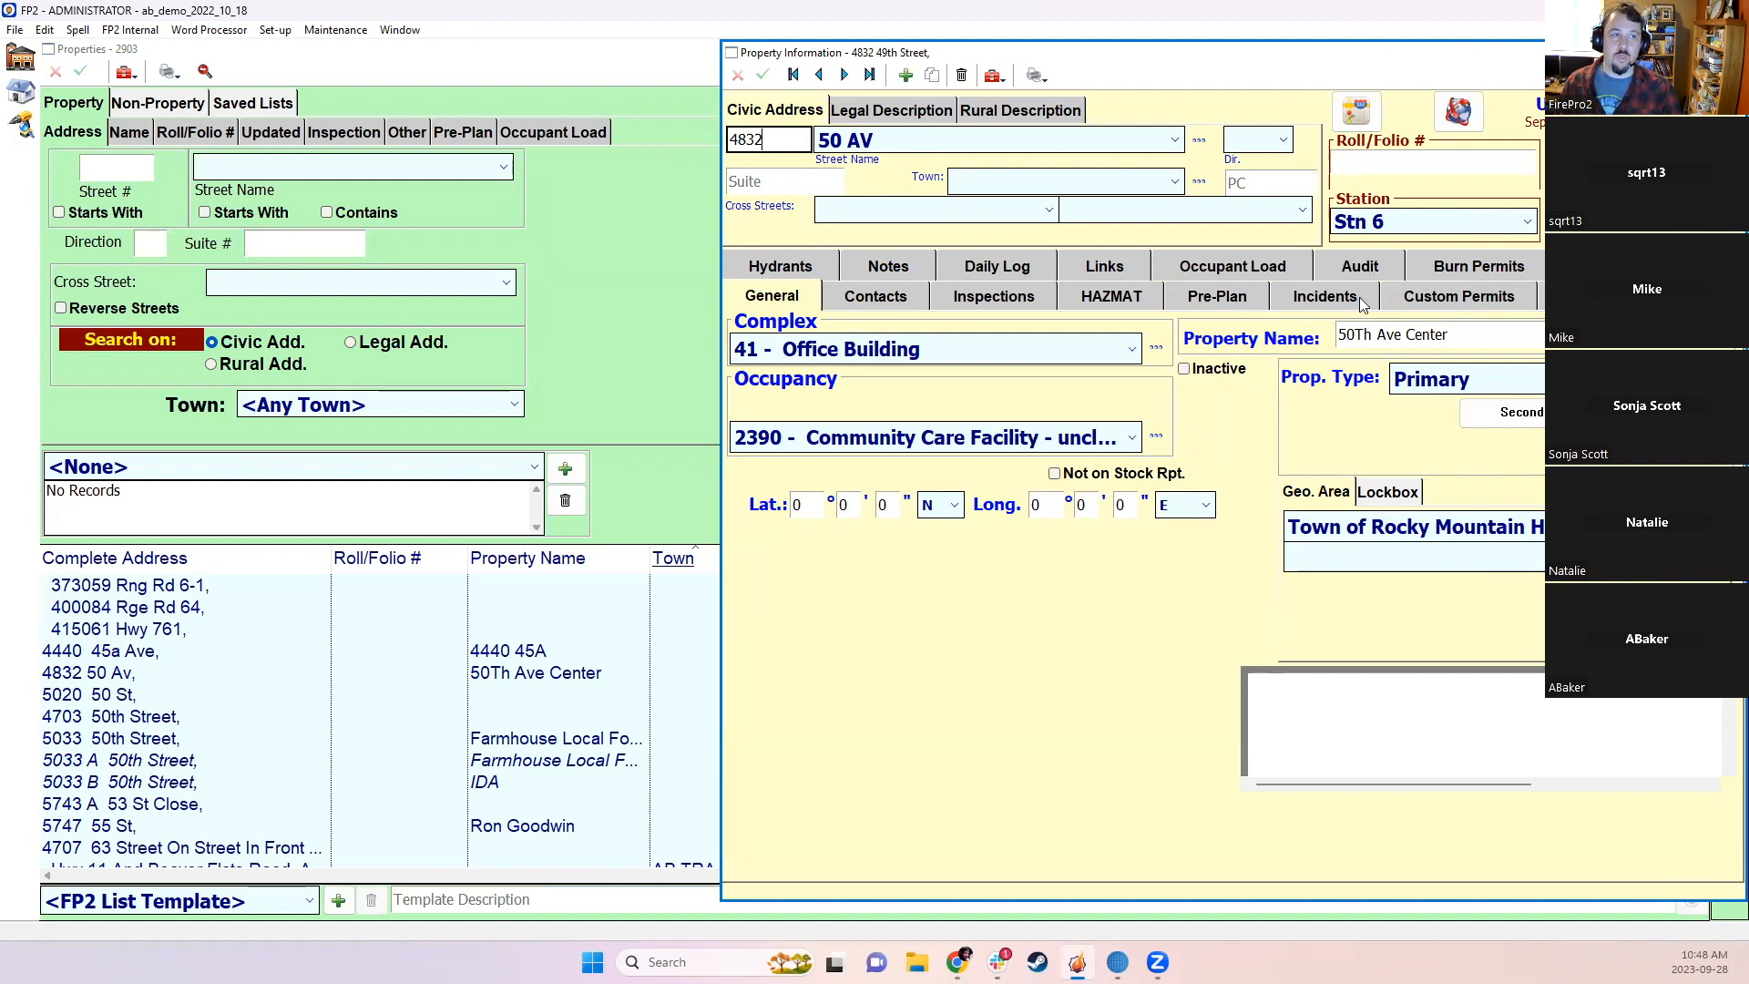
Step: Duplicate the 50Th Ave Center property record at 4832 50 AV and set the copy's suite to 101
left_click(933, 77)
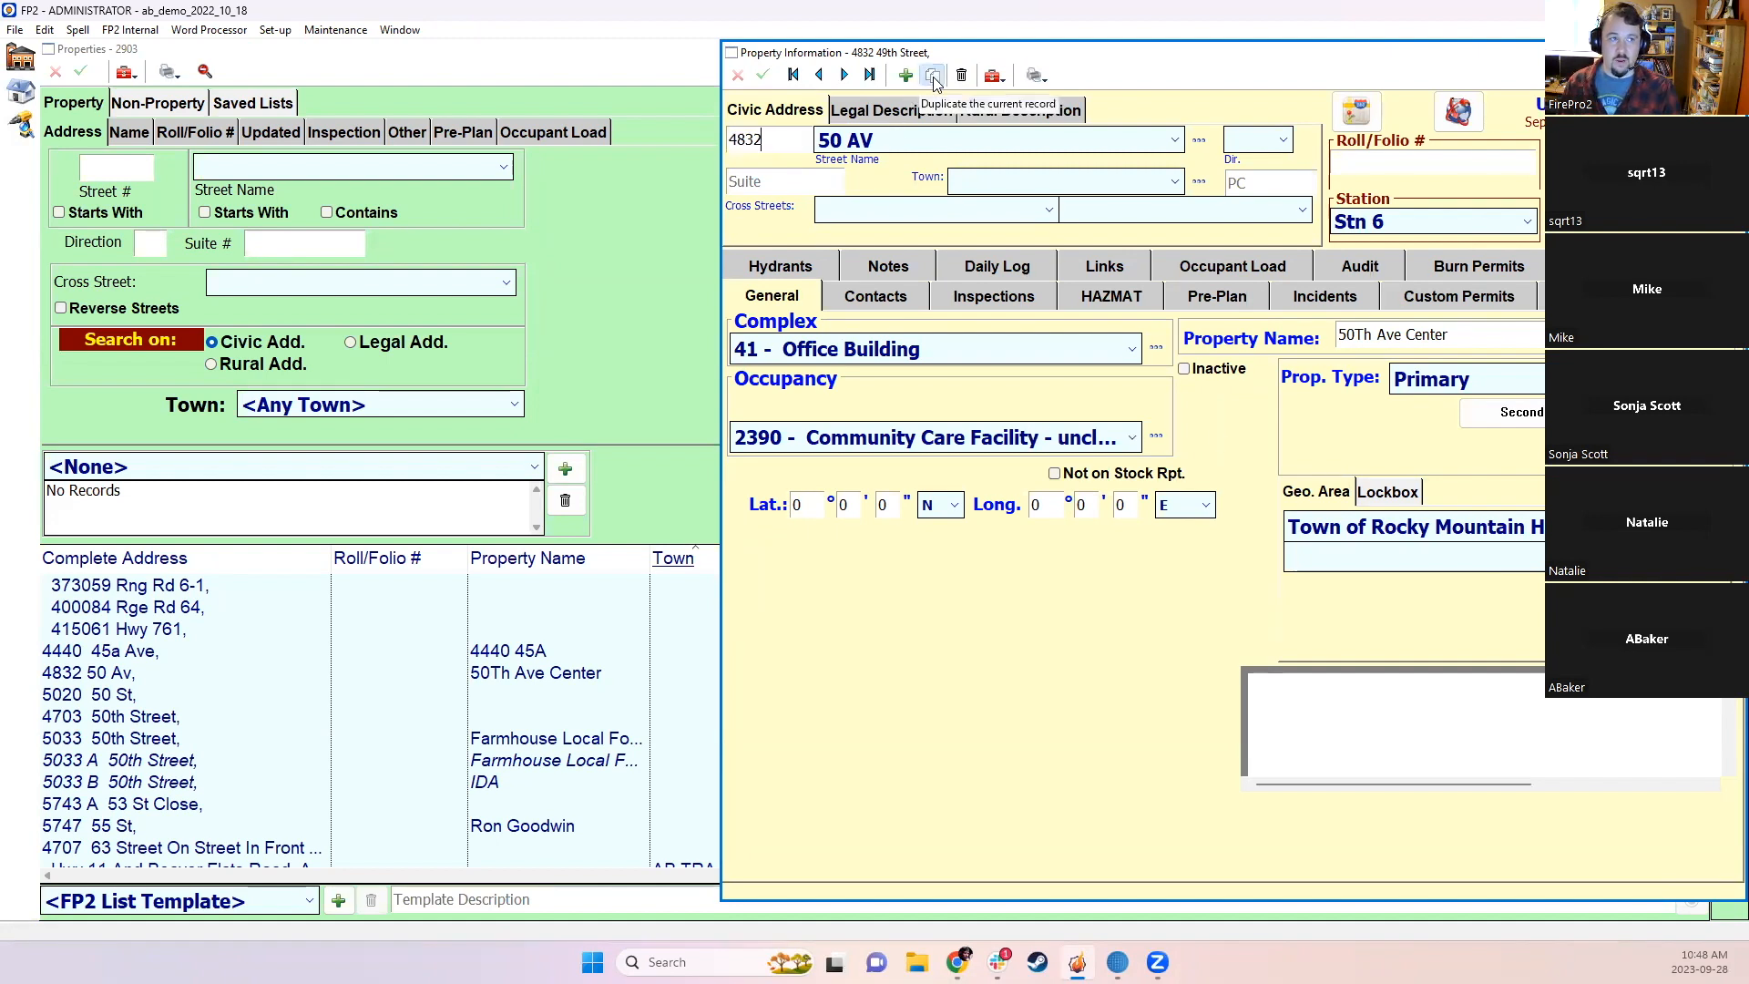
left_click(842, 567)
left_click(796, 183)
type("101")
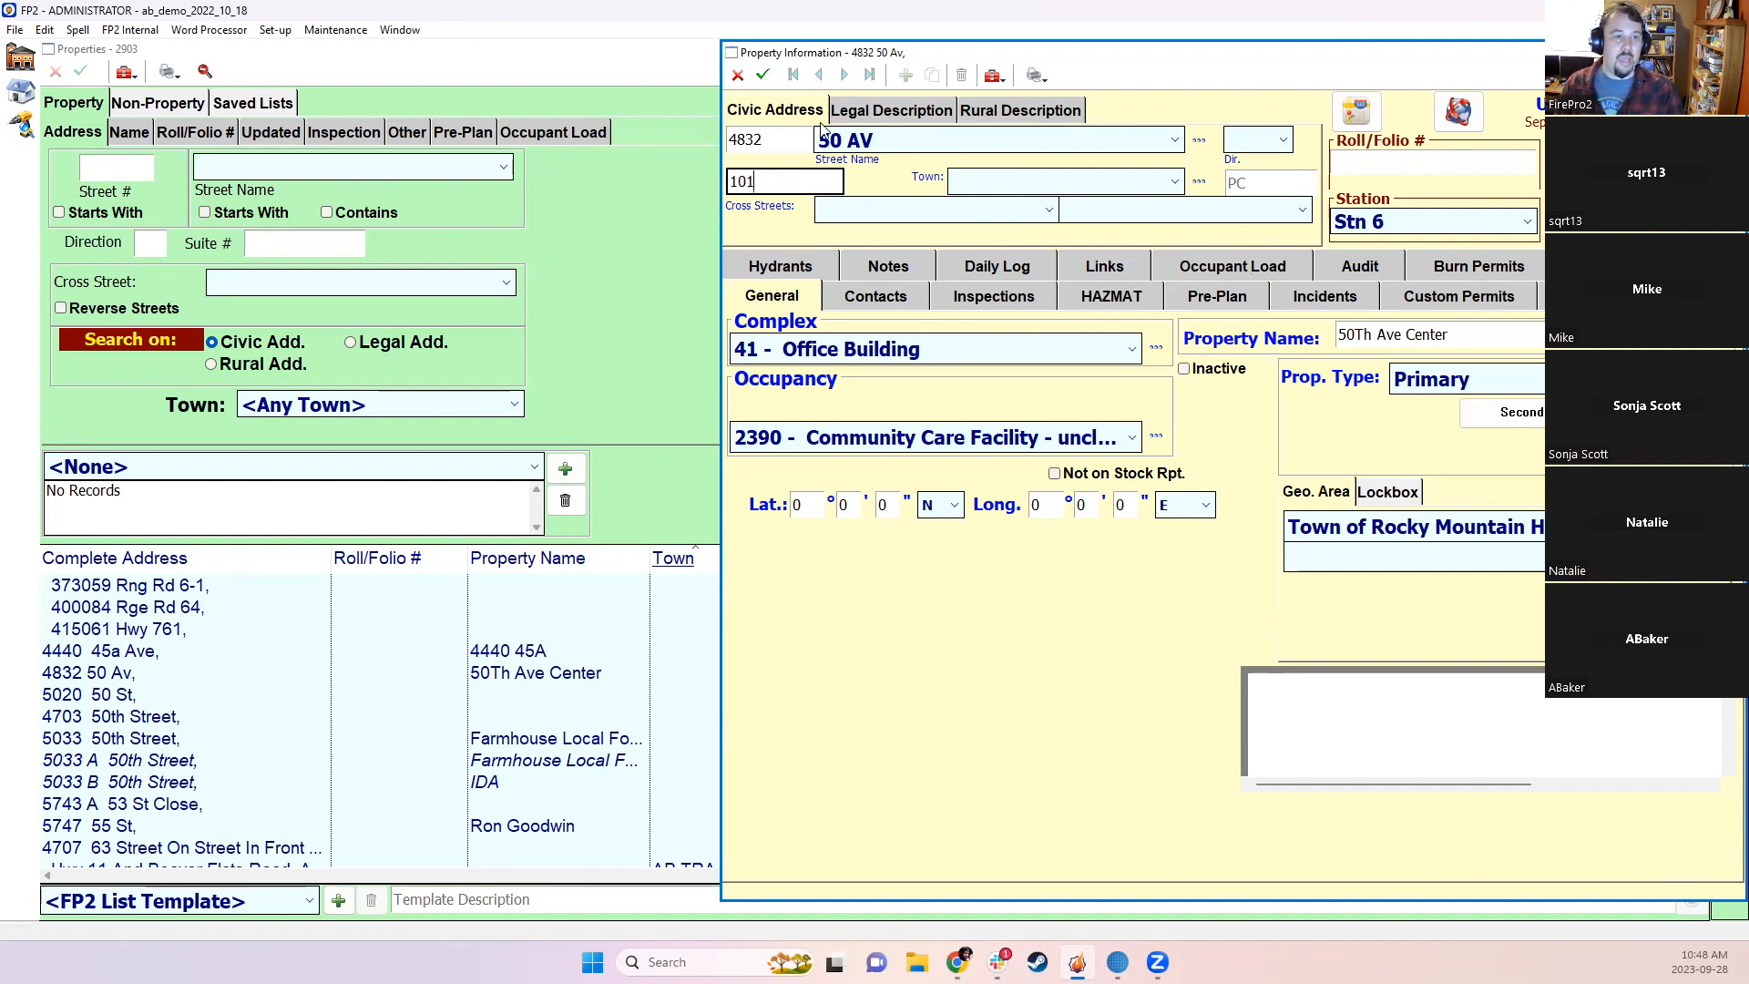
Step: Name the duplicated suite 101 property "Smith & Smith"
left_click(1521, 340)
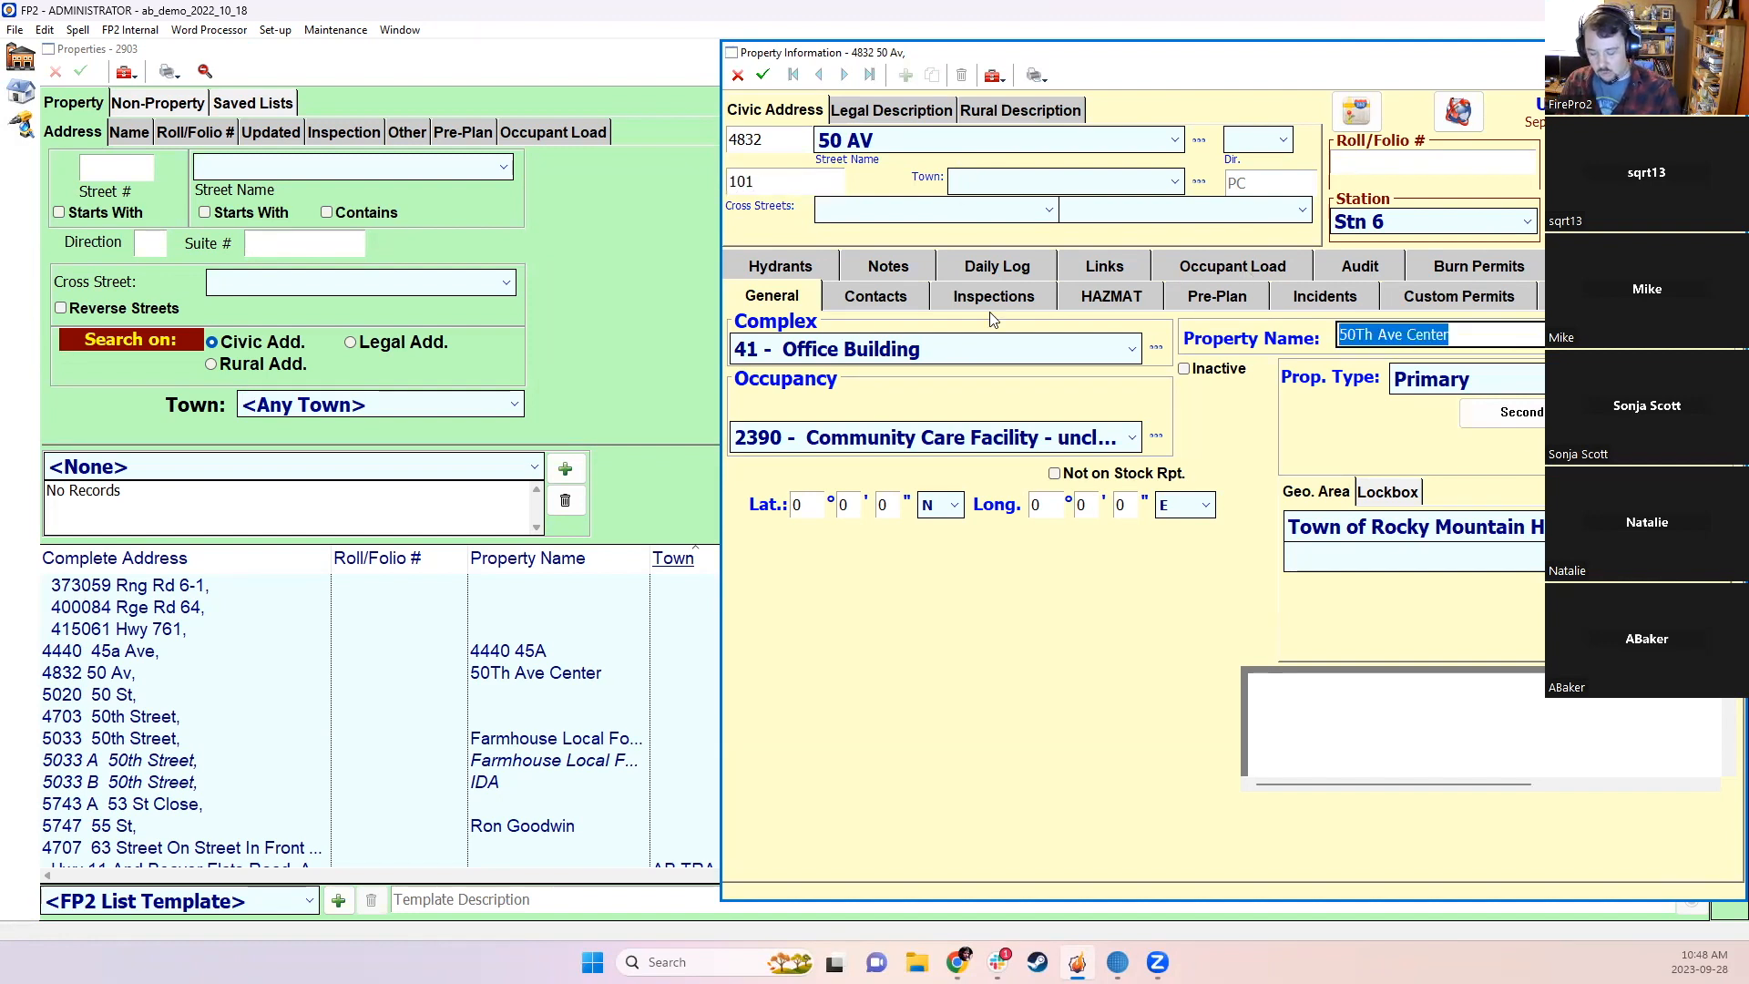
type("Smith")
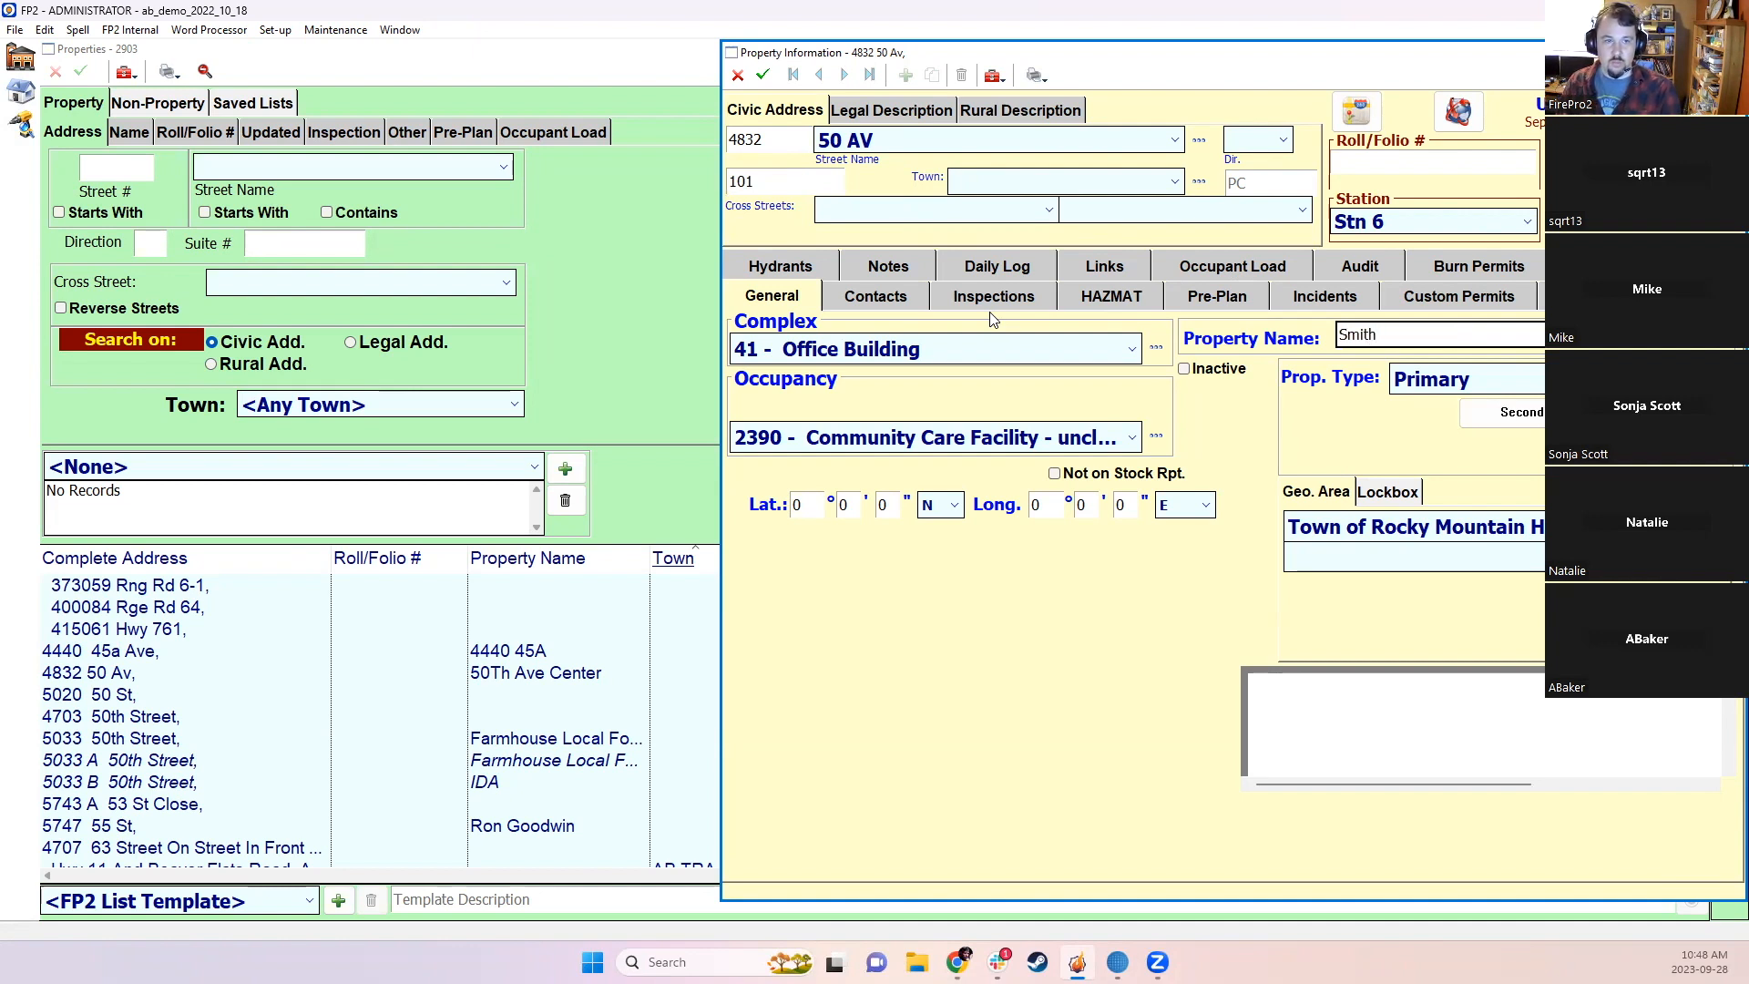
type(" & Smiot")
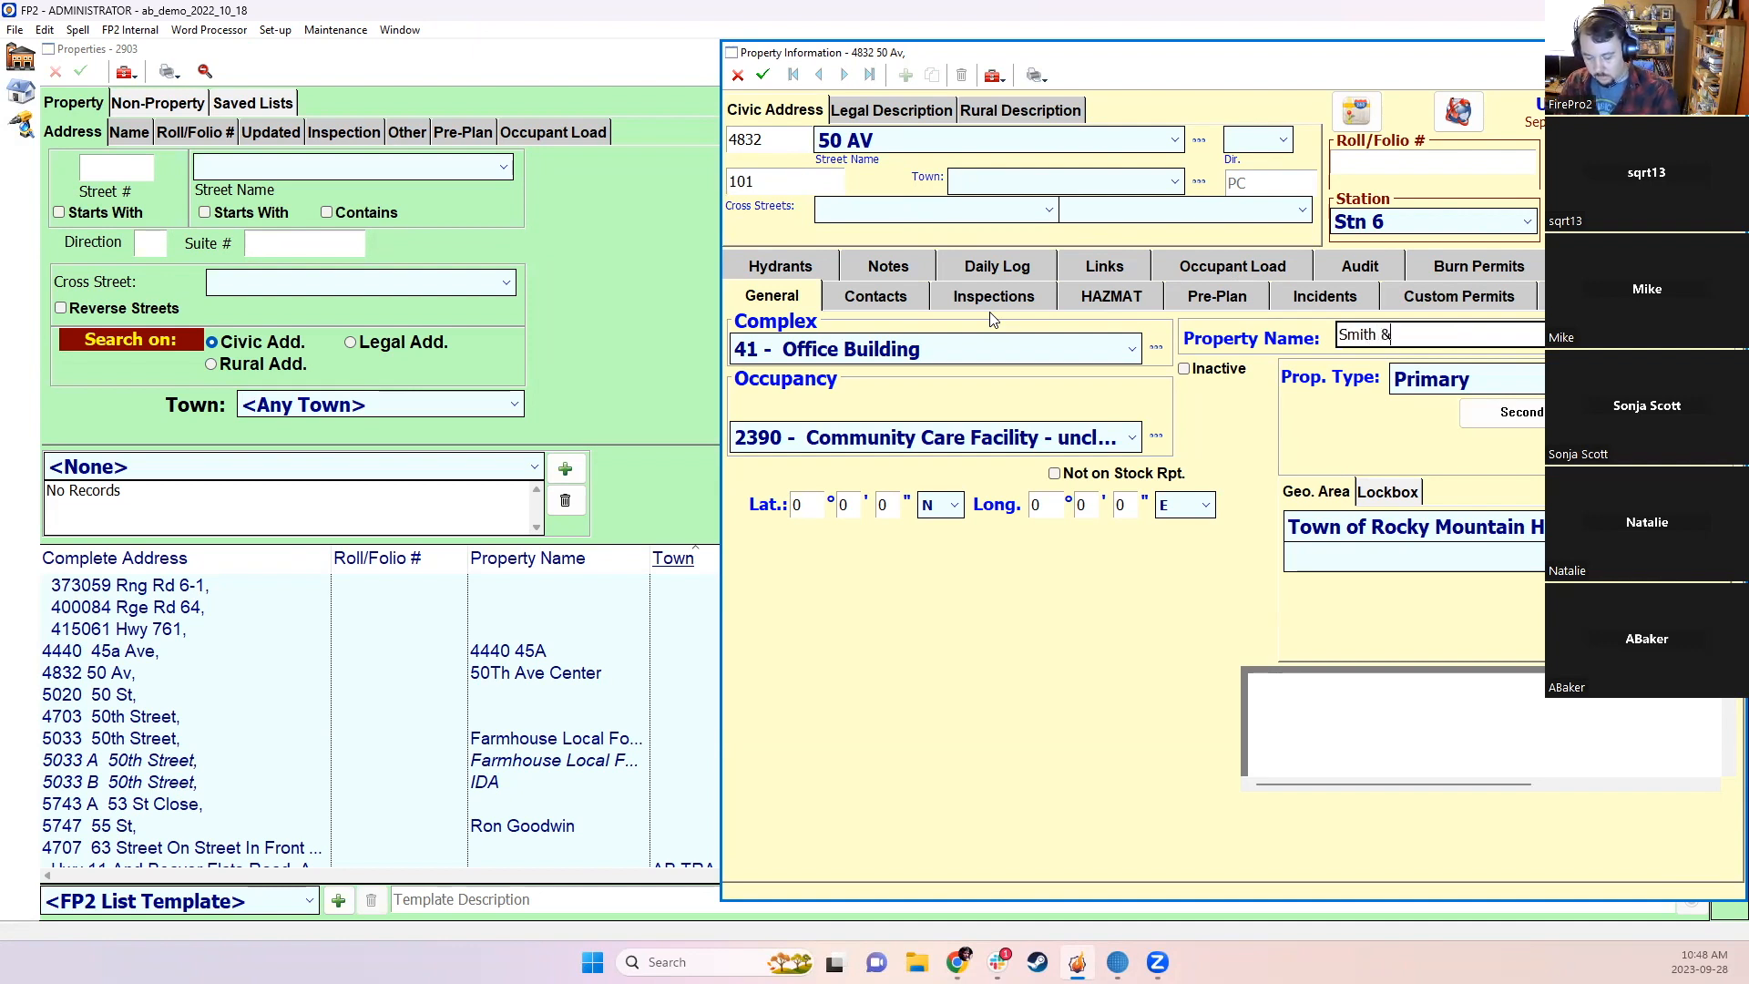
key("BackSpace")
key("BackSpace")
type("th")
left_click(915, 301)
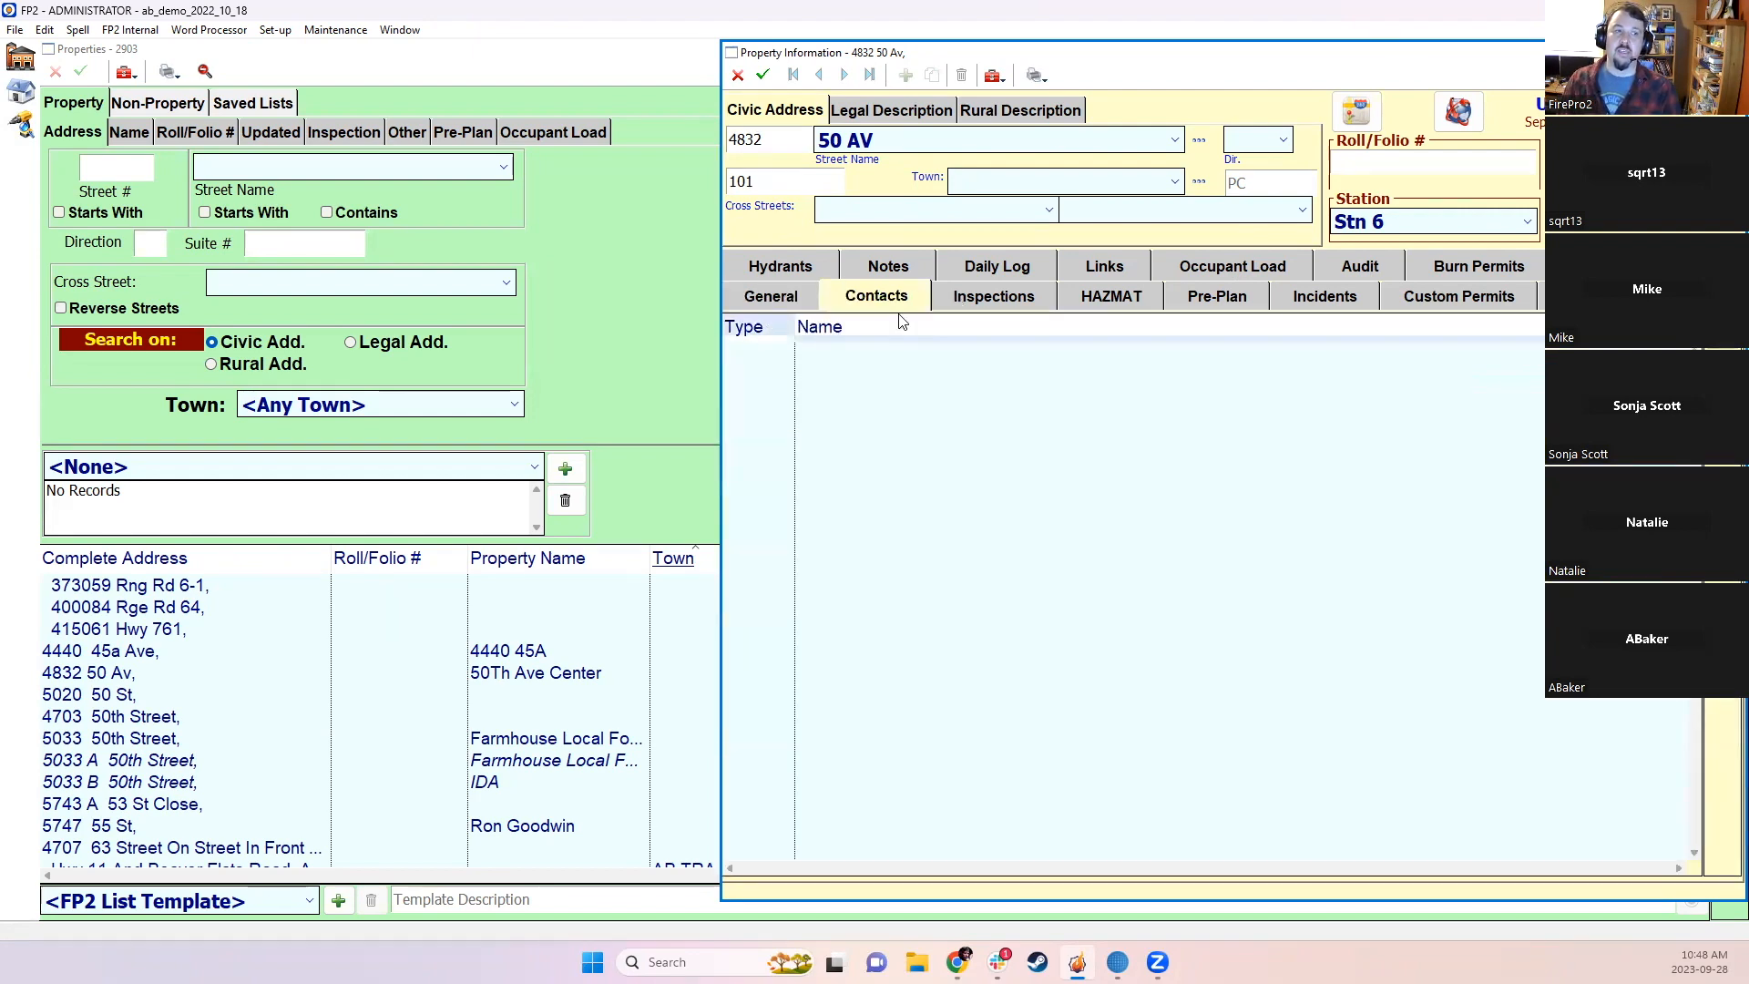
left_click(771, 298)
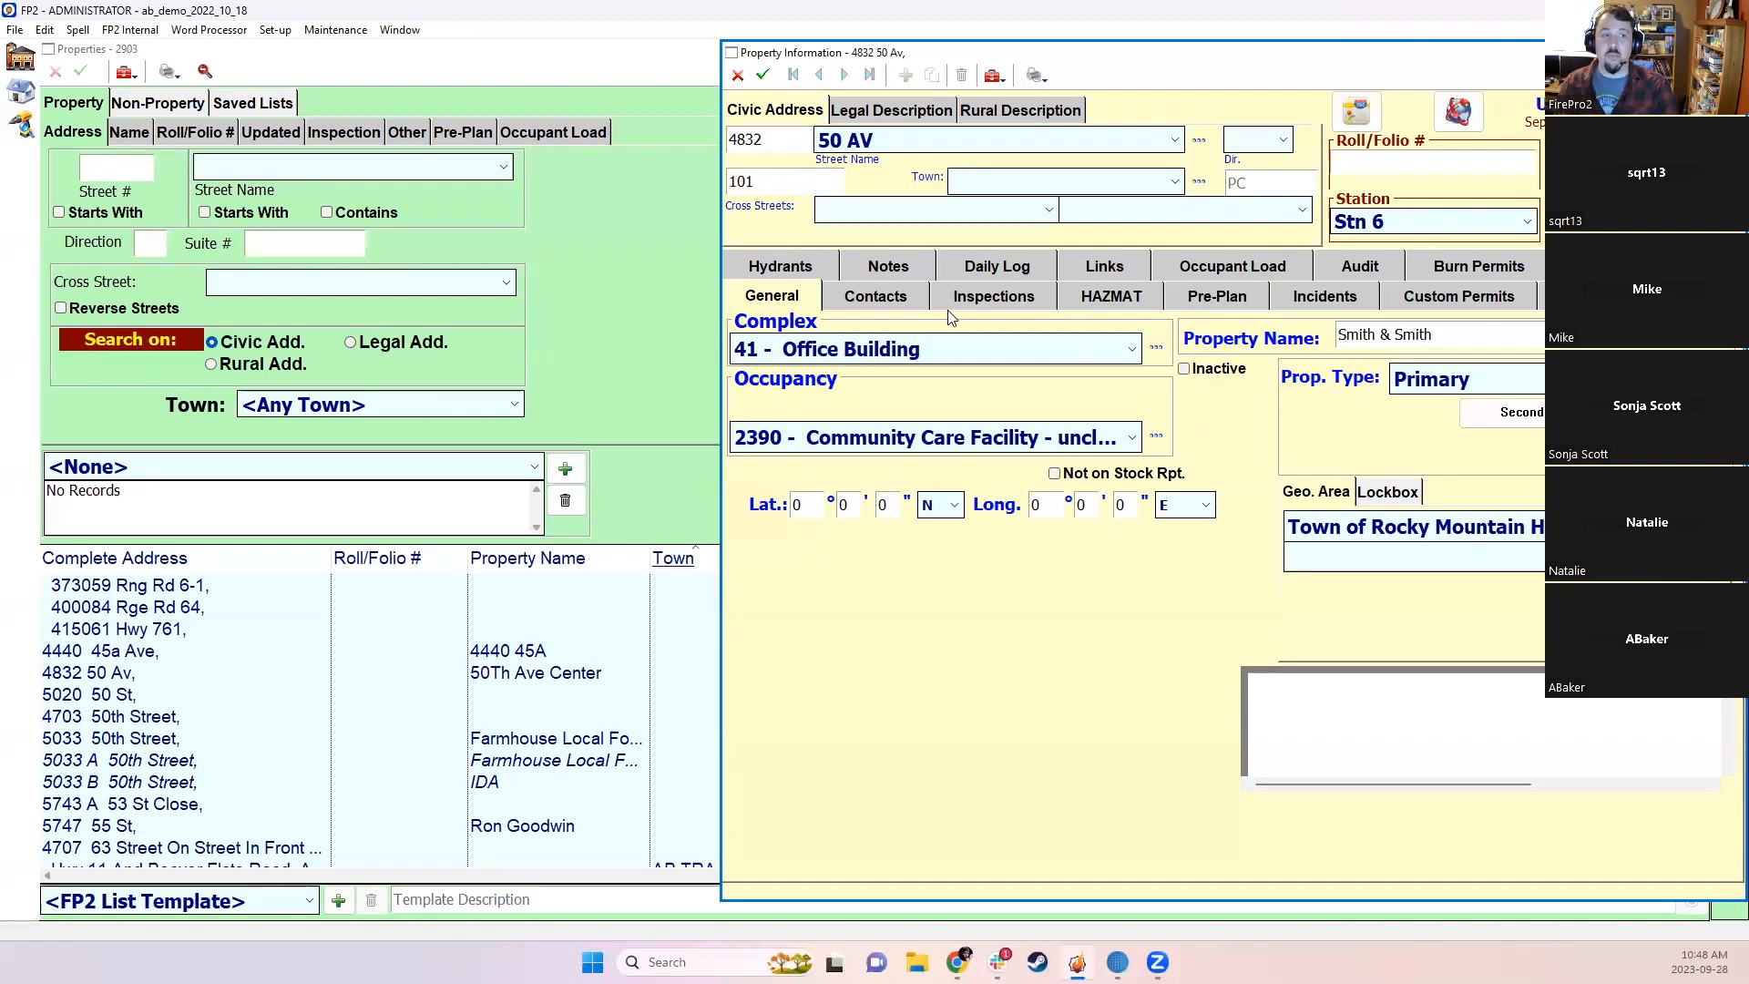
left_click(990, 308)
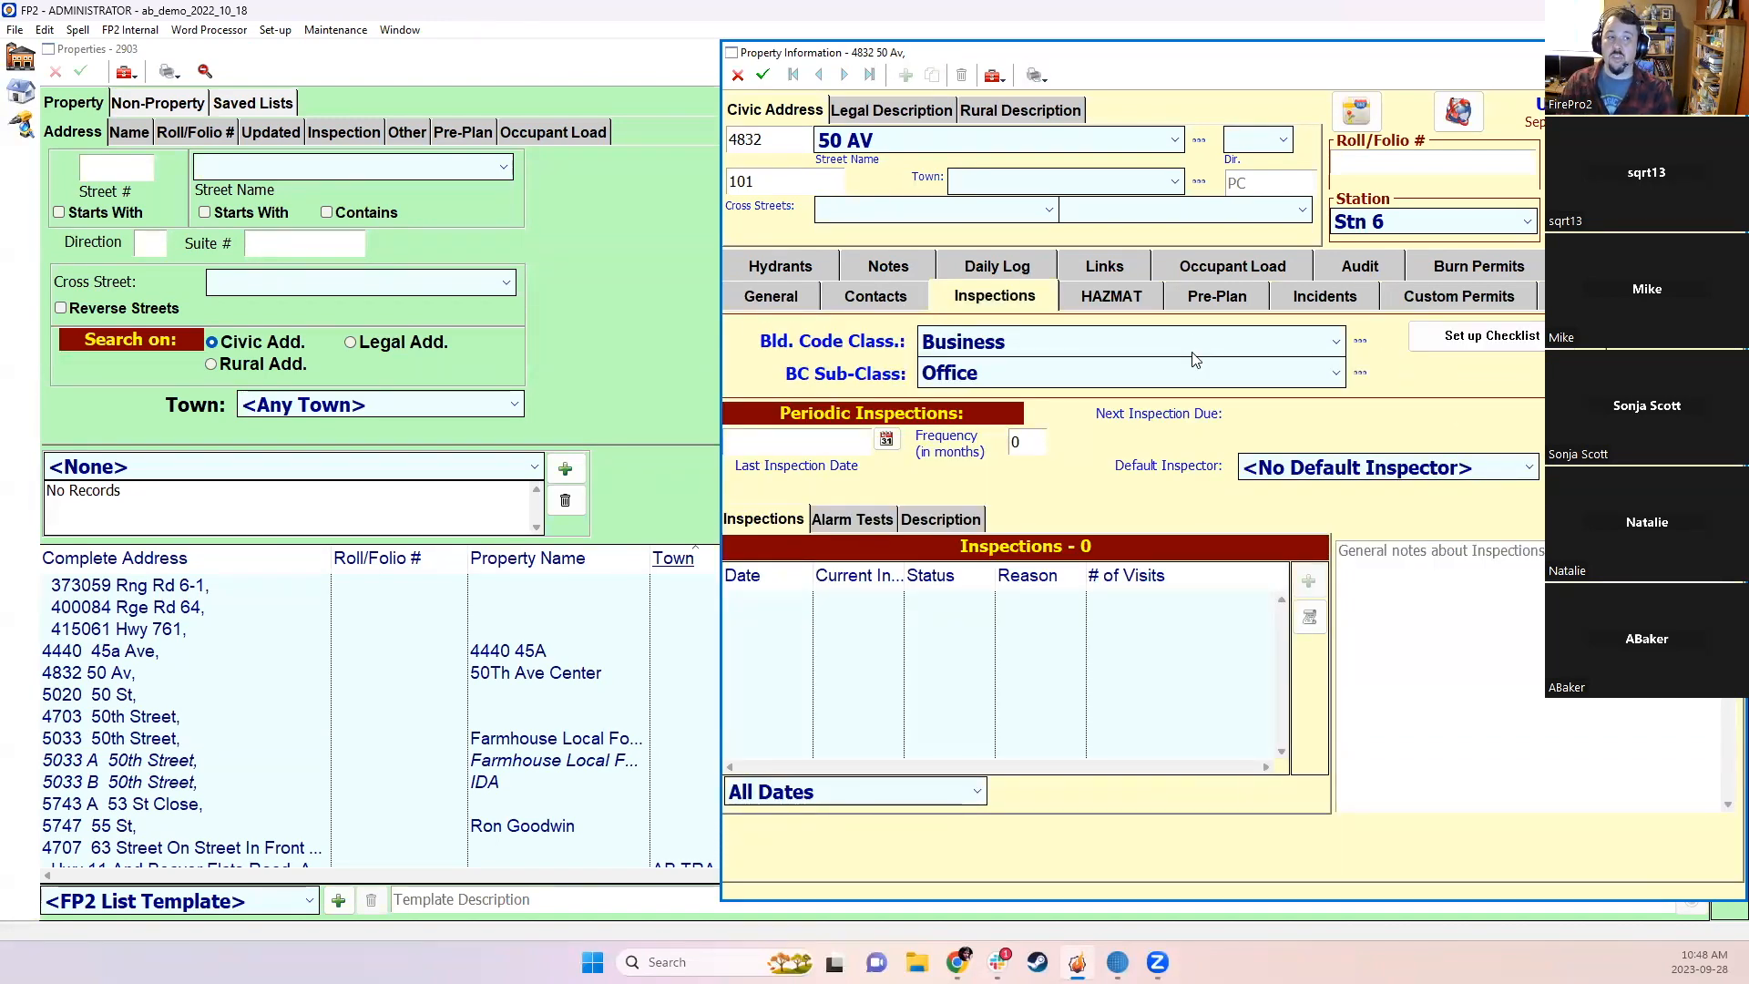
left_click(770, 296)
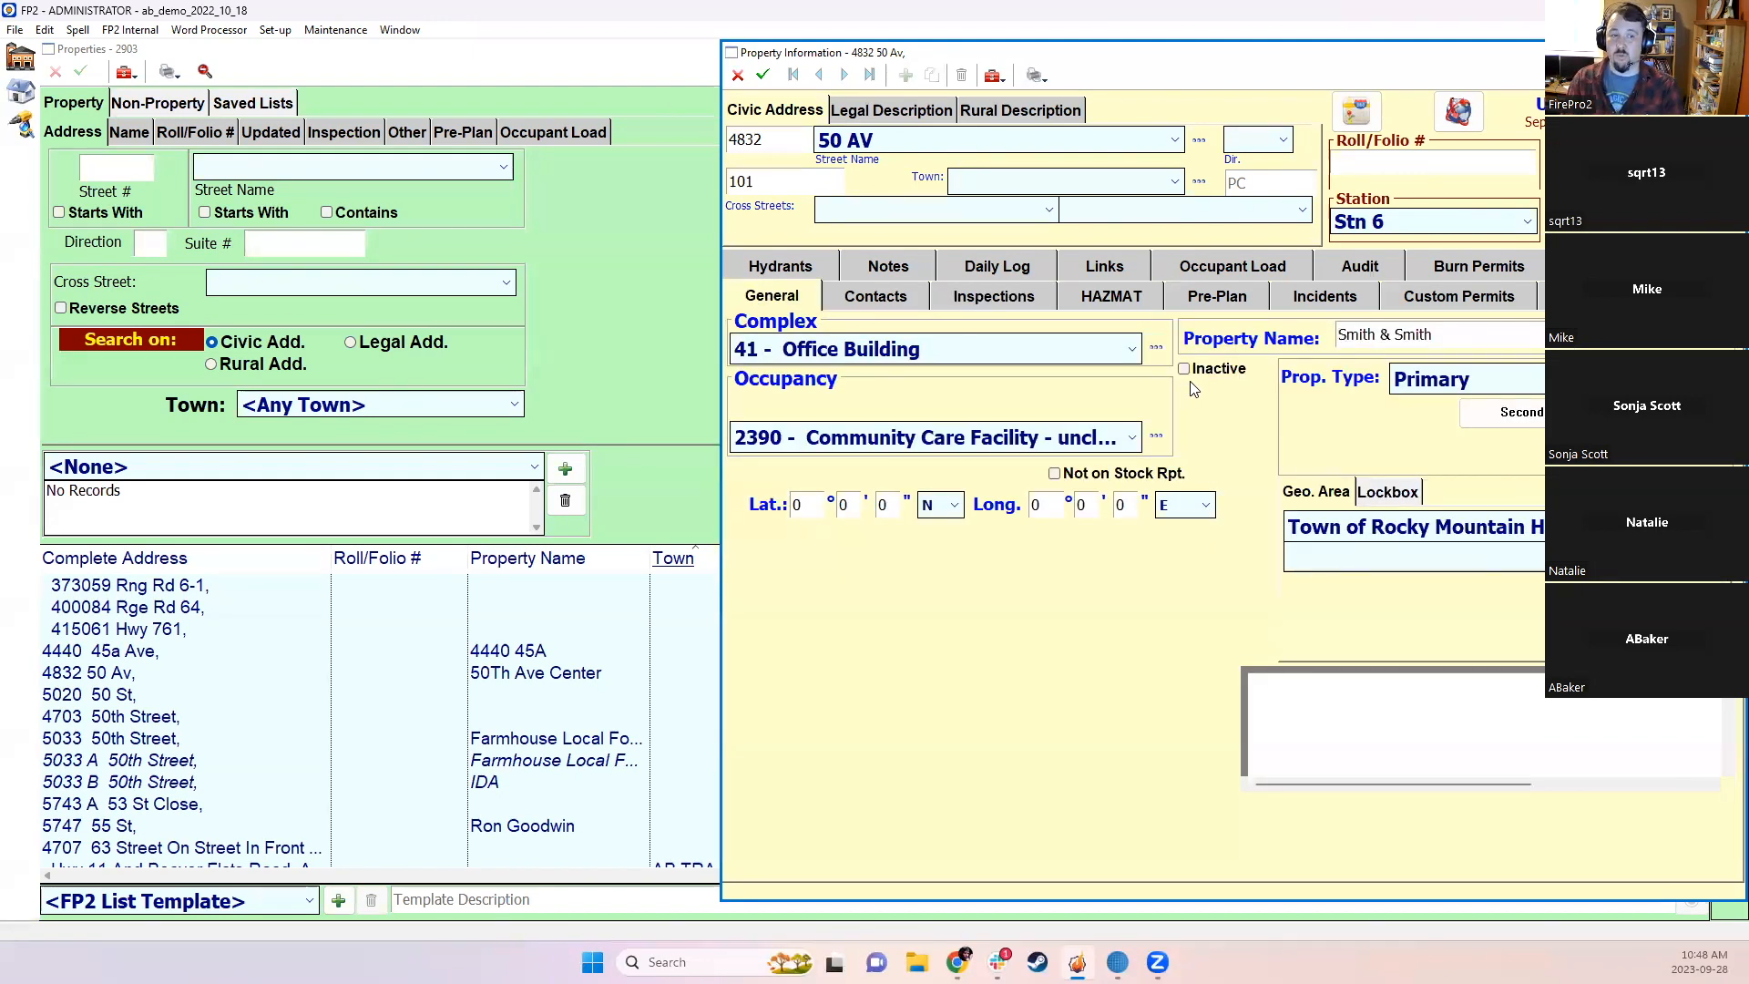
left_click(1413, 379)
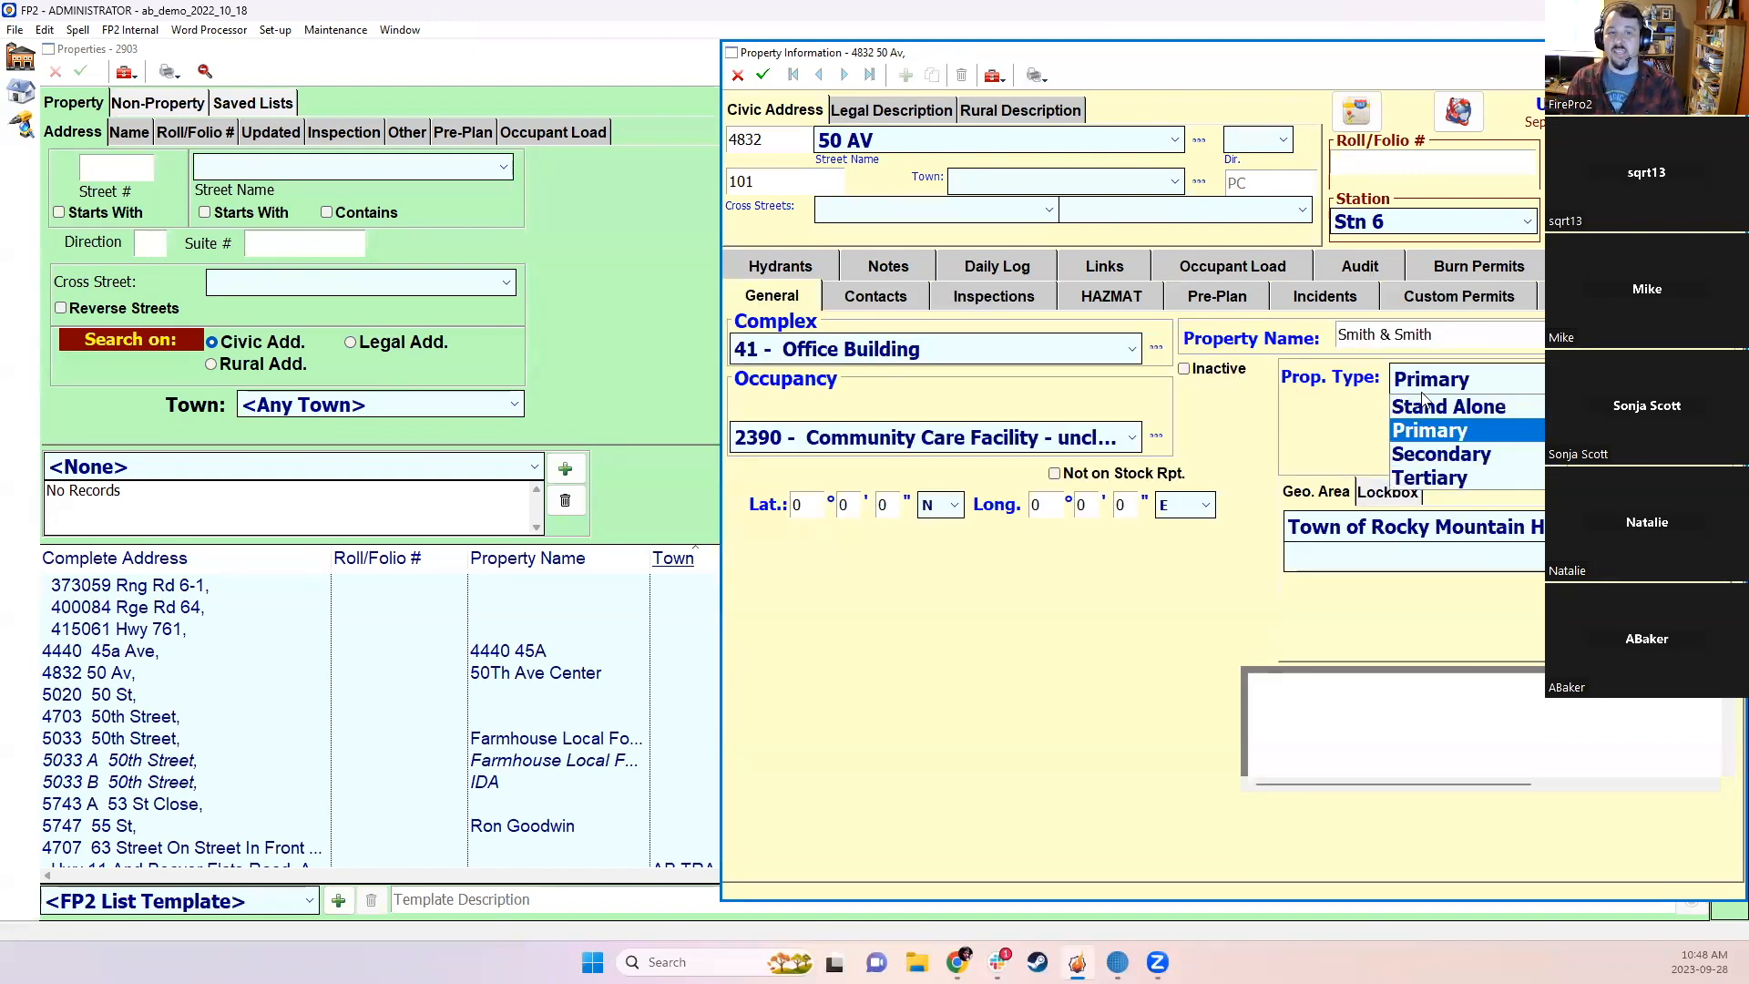
left_click(1436, 455)
left_click(1436, 456)
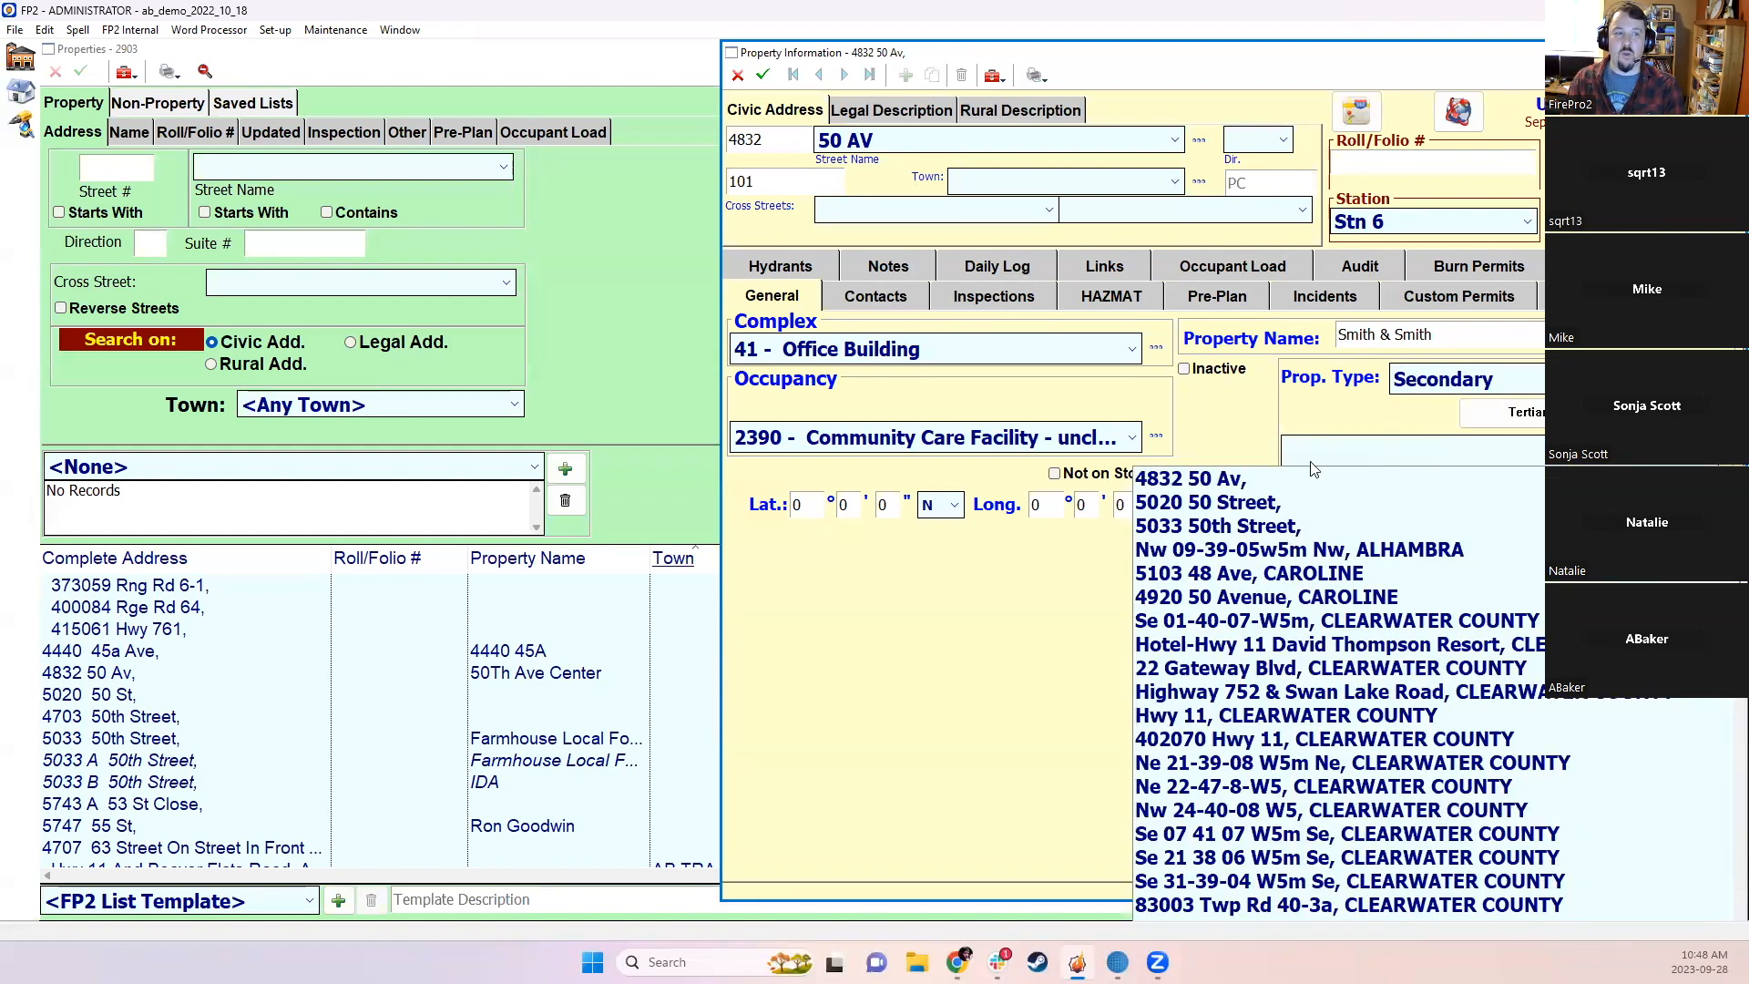
left_click(1175, 477)
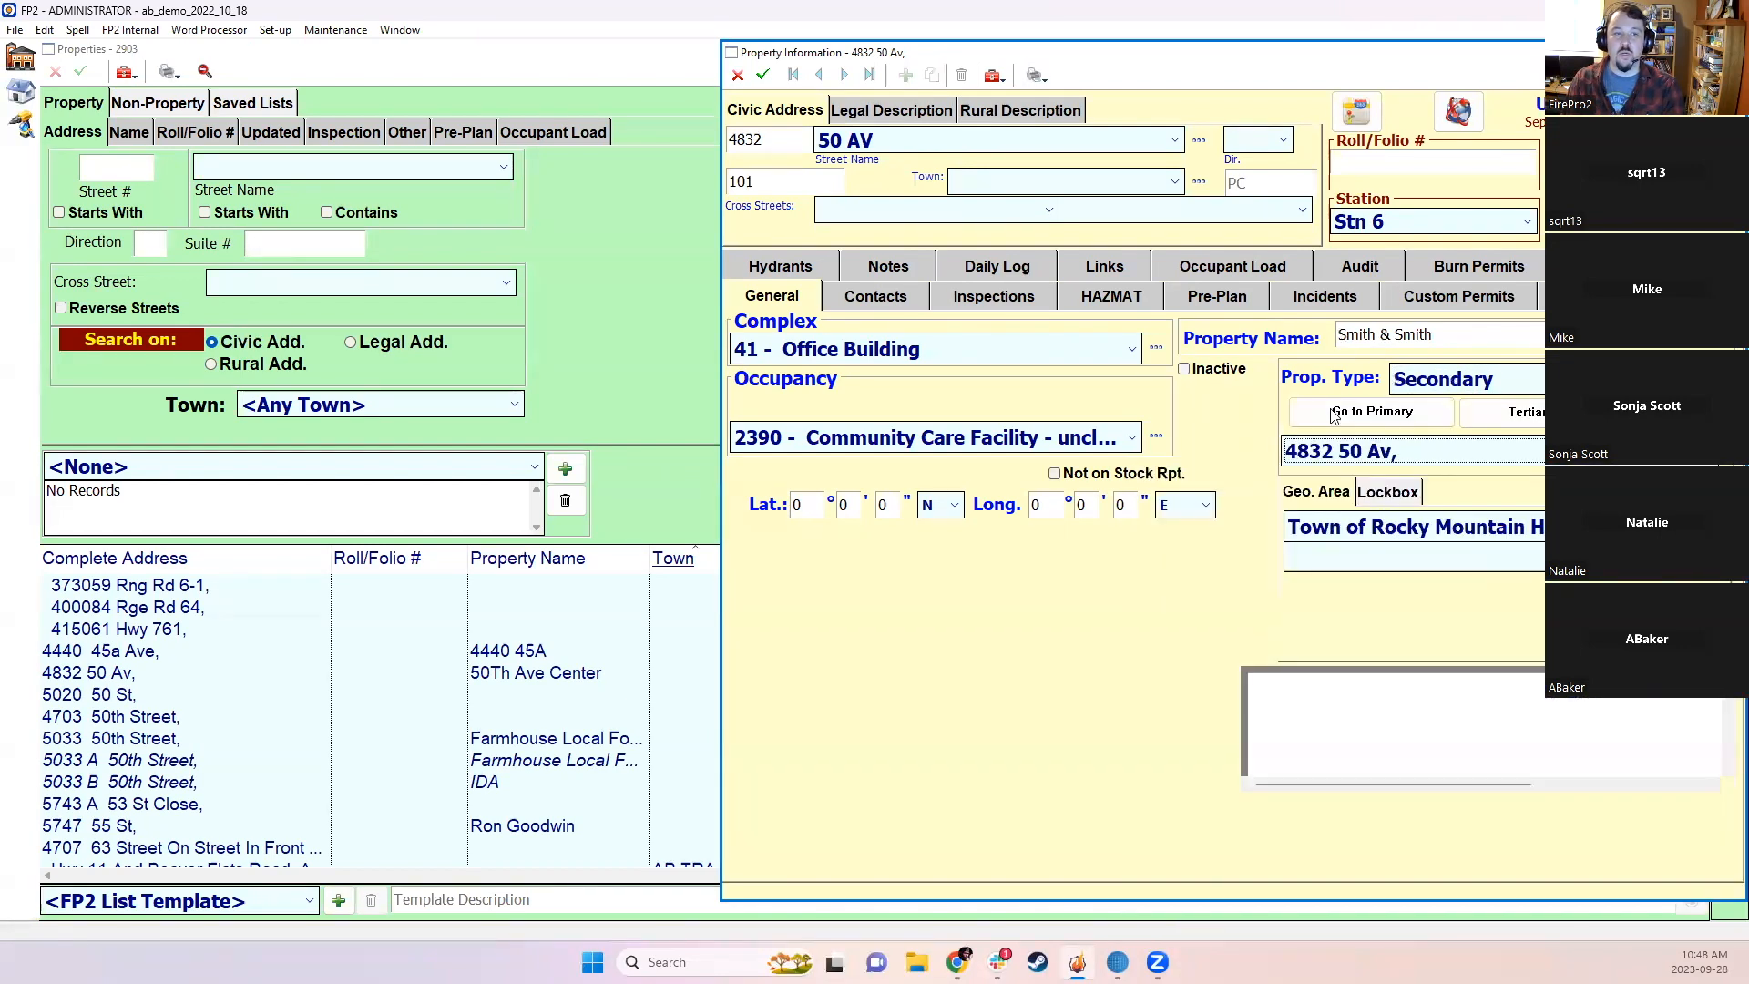
left_click(763, 75)
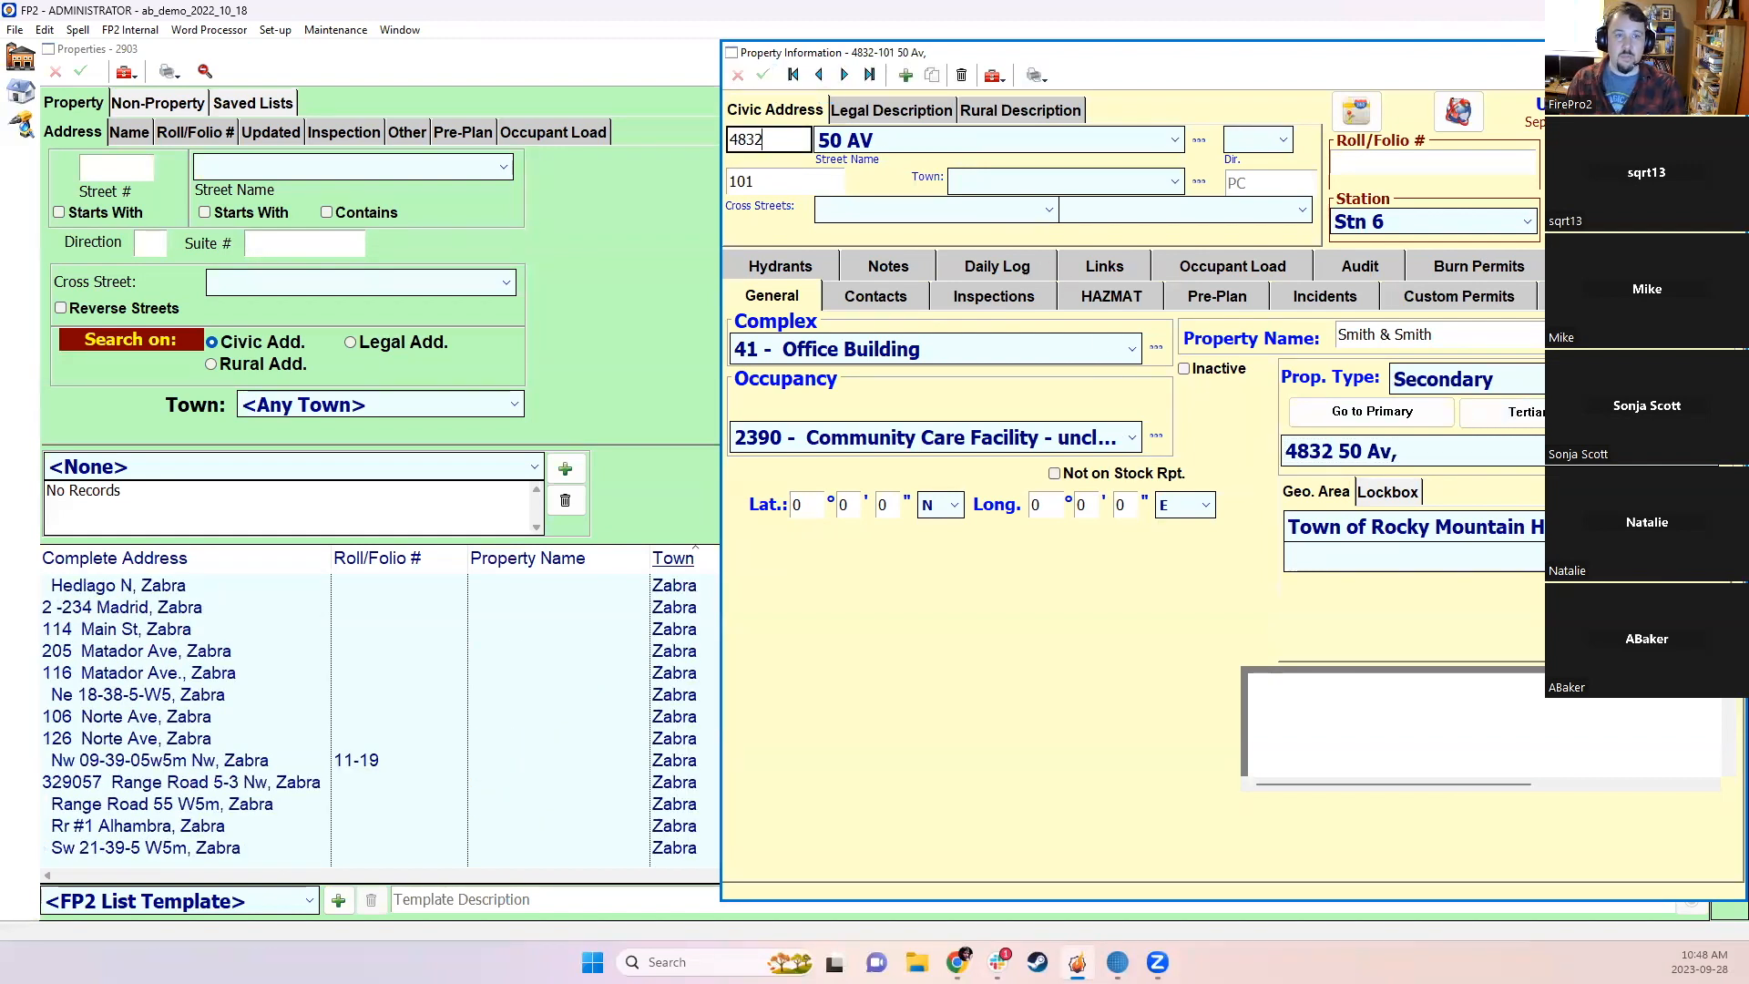
Step: Copy the street number 4832, close the property record, and search the active properties for that street number
double_click(763, 138)
key("ctrl+c")
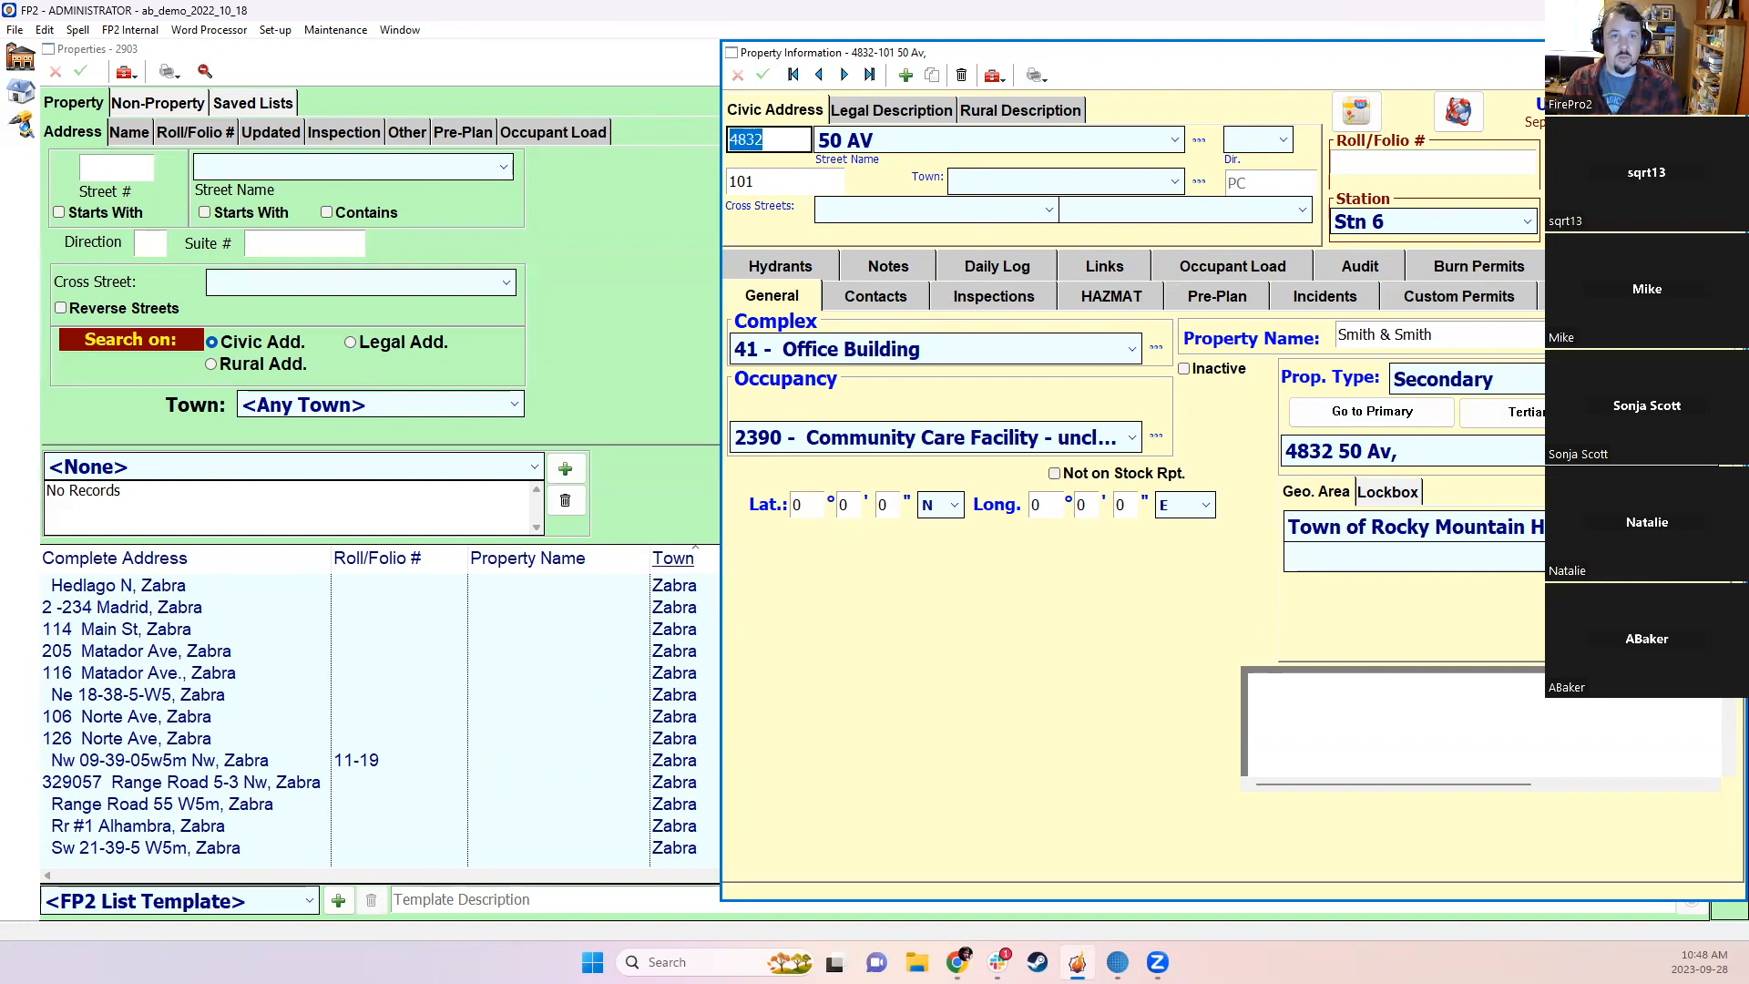
left_click(1733, 53)
left_click(102, 166)
key("ctrl+v")
key("Return")
Step: Compare the primary and suite 101 entries at 4832 50 Av, view the 50Th Ave Center record, and select the Smith & Smith entry
left_click(152, 591)
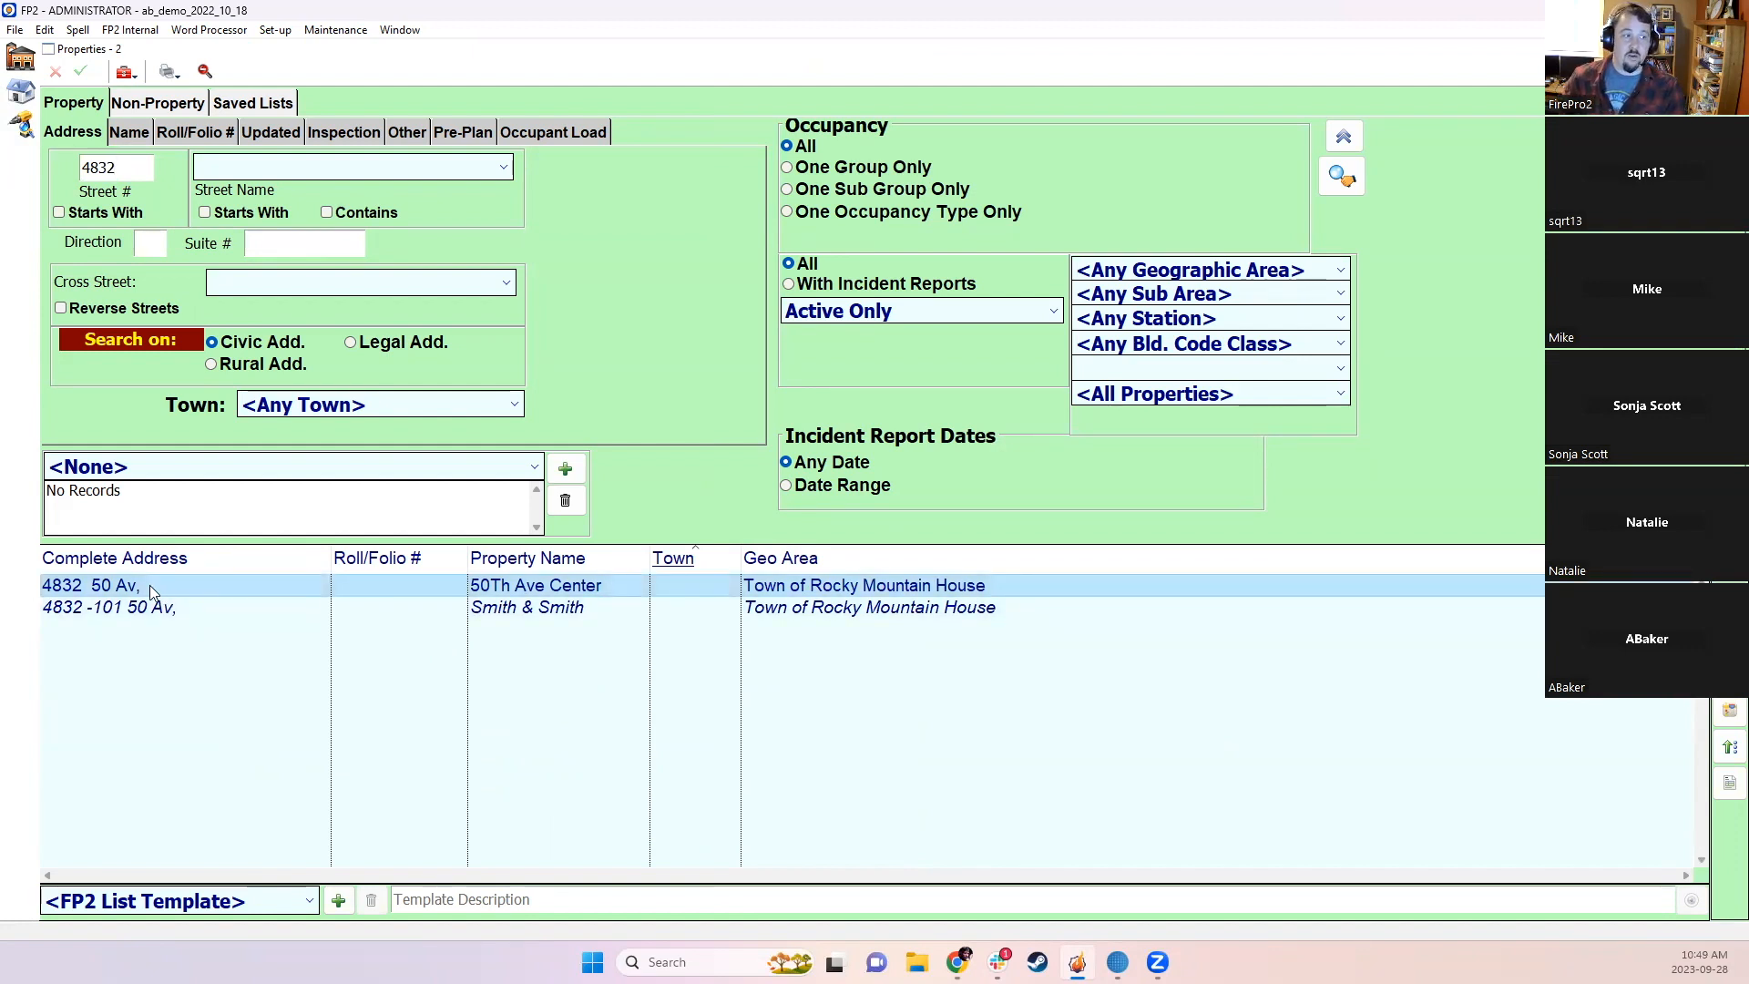
left_click(144, 607)
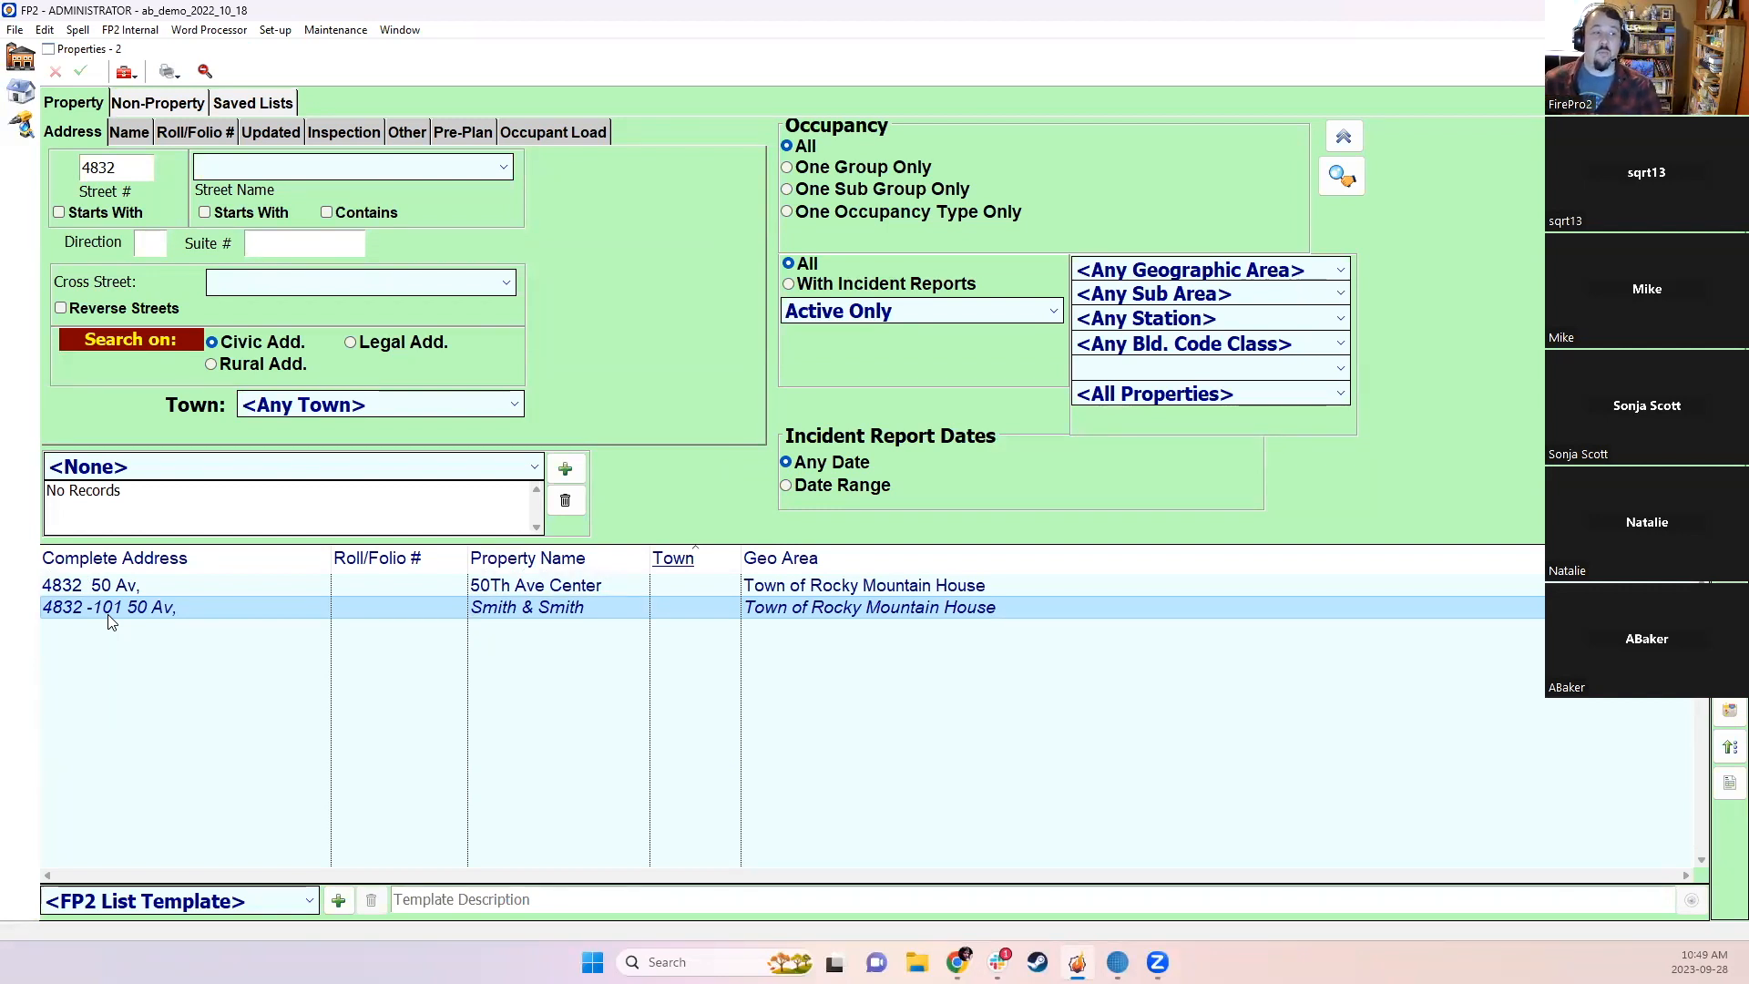
left_click(168, 587)
double_click(164, 587)
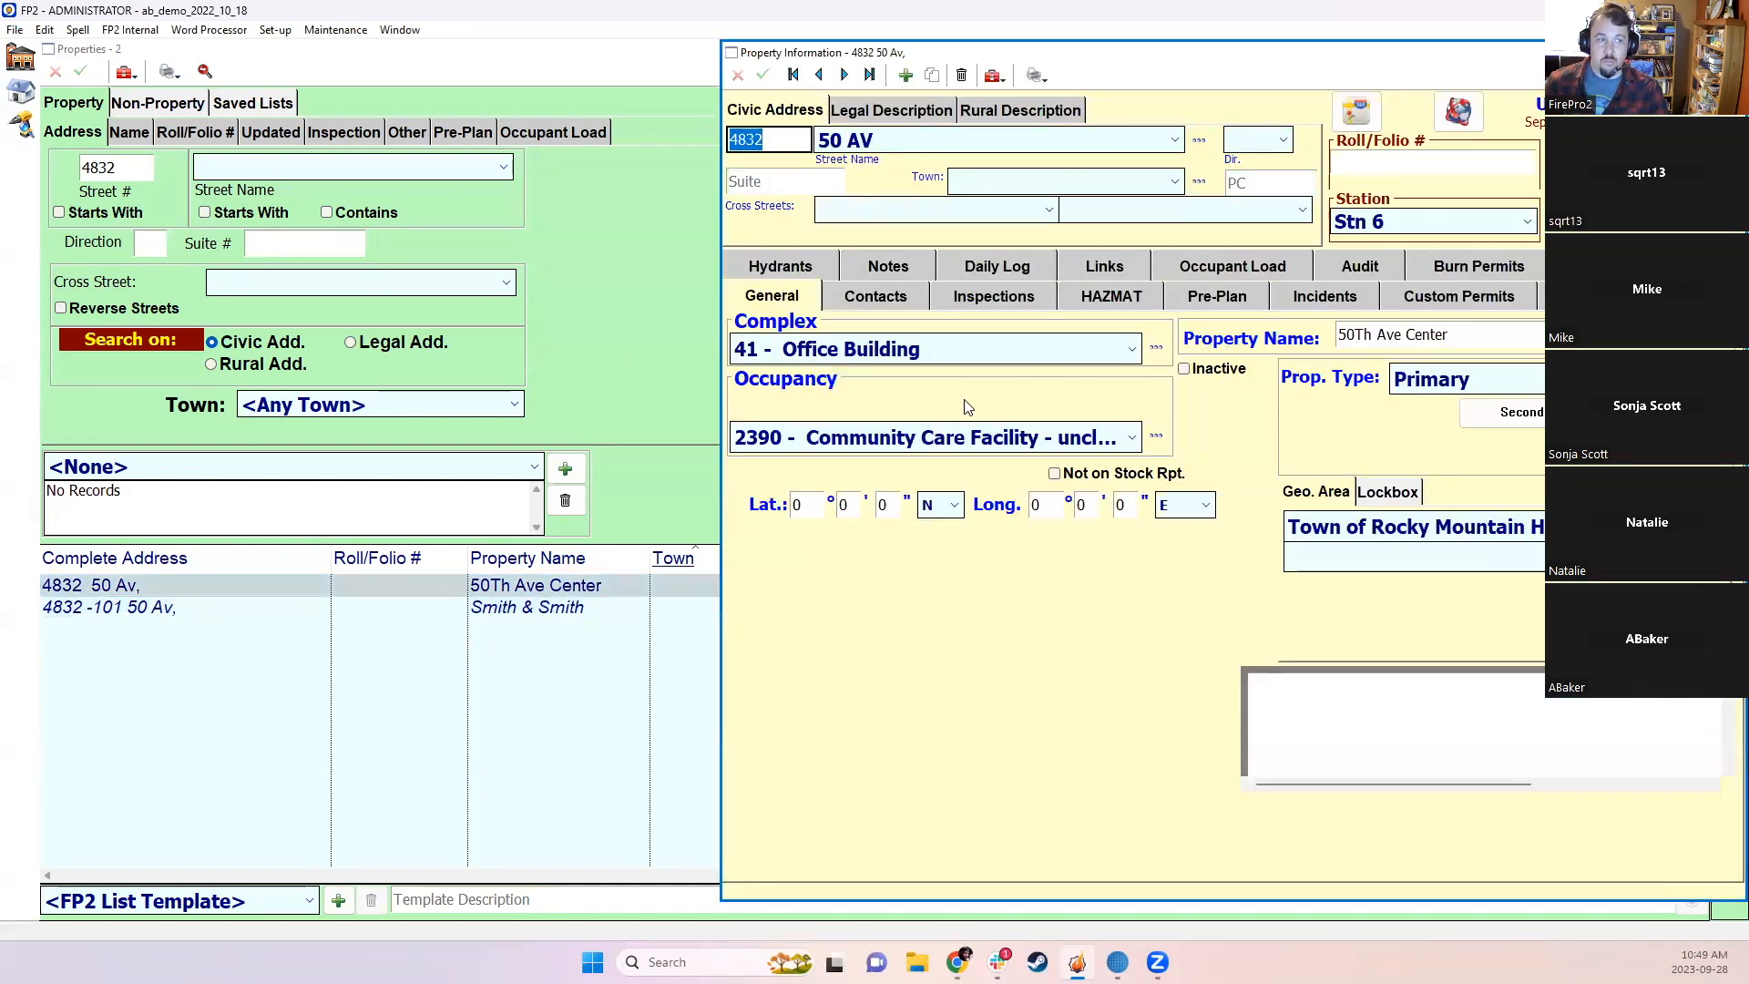
left_click(256, 616)
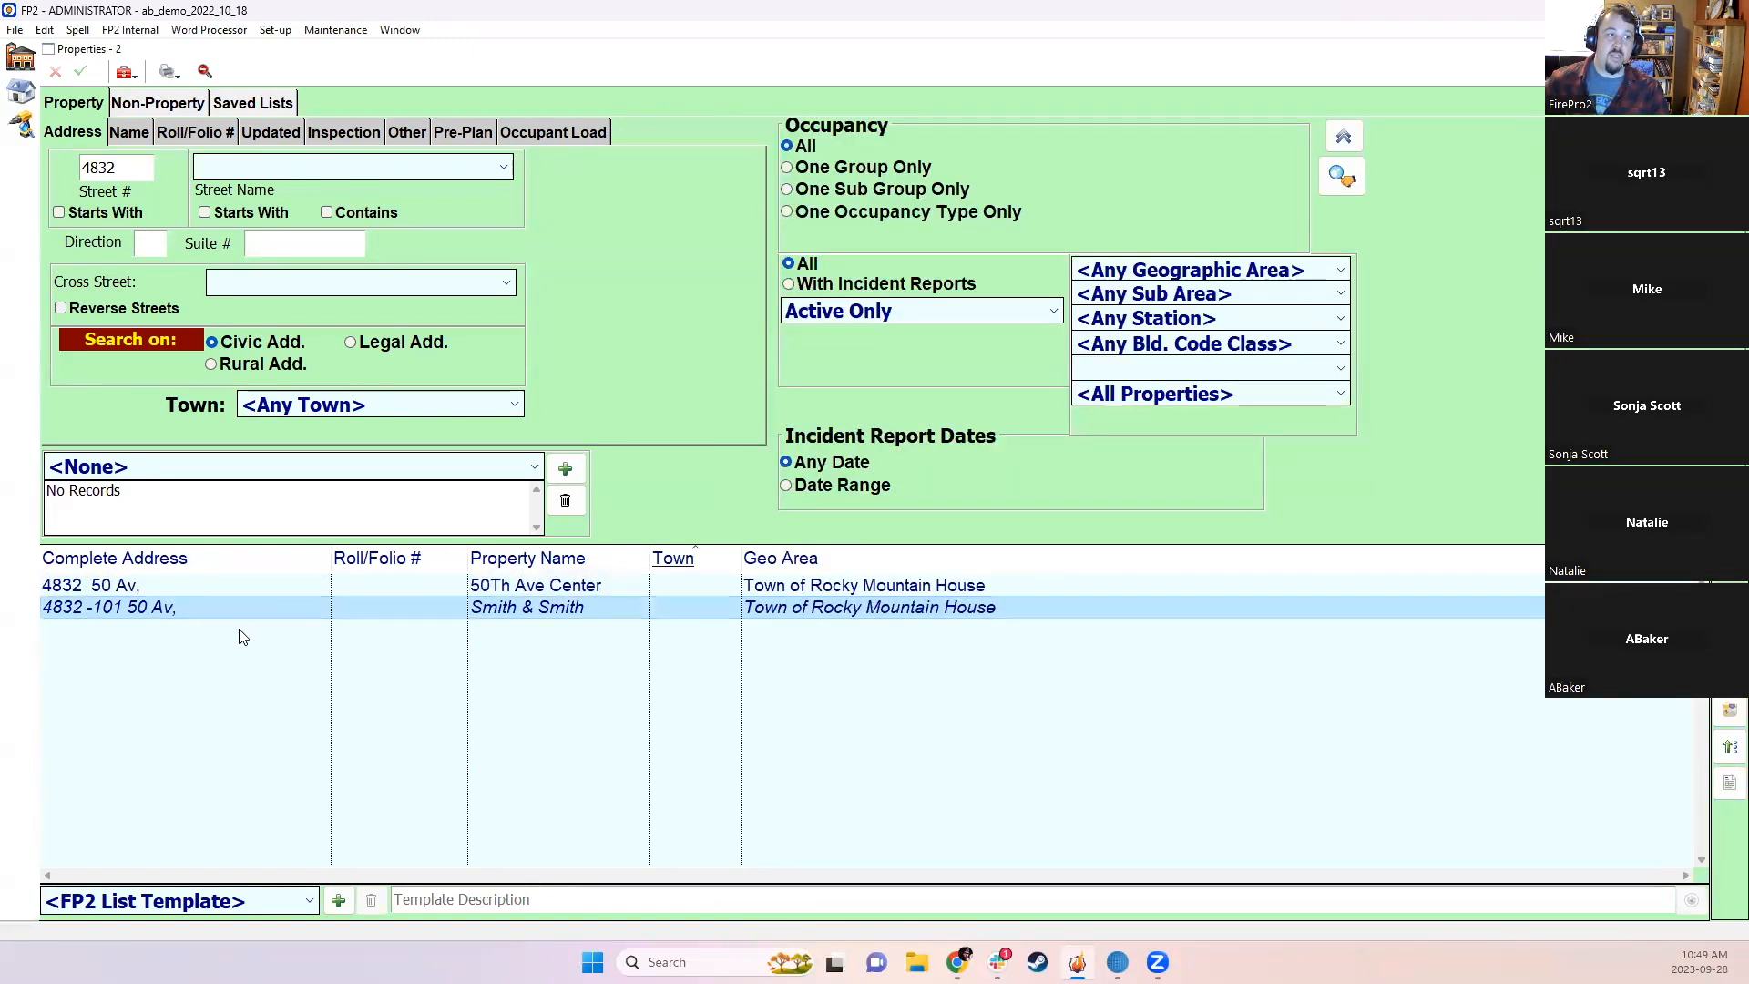